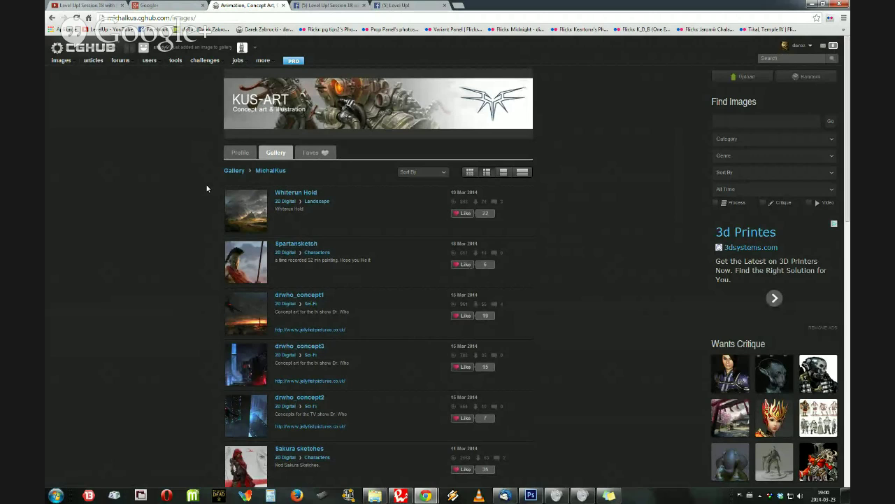
Step: Open the Whiterun Hold painting from the artist's gallery and show the second page of the artist's image thumbnails
scroll(198, 210, "down", 1)
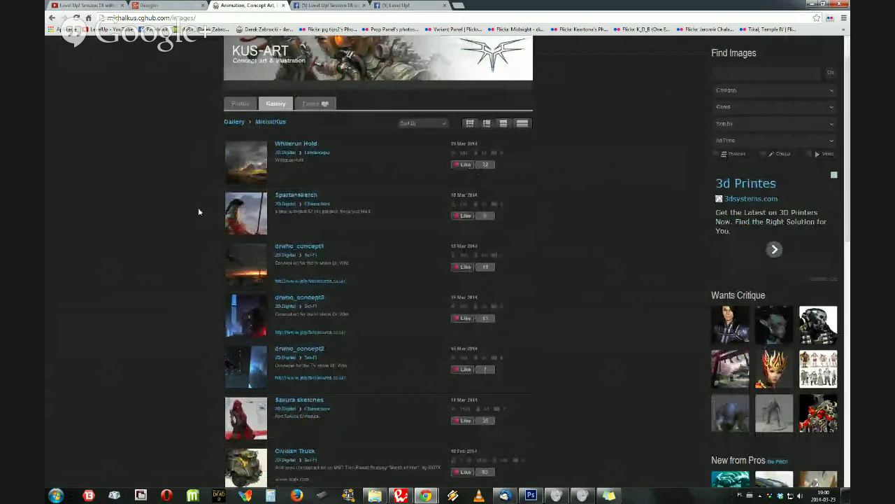
left_click(239, 172)
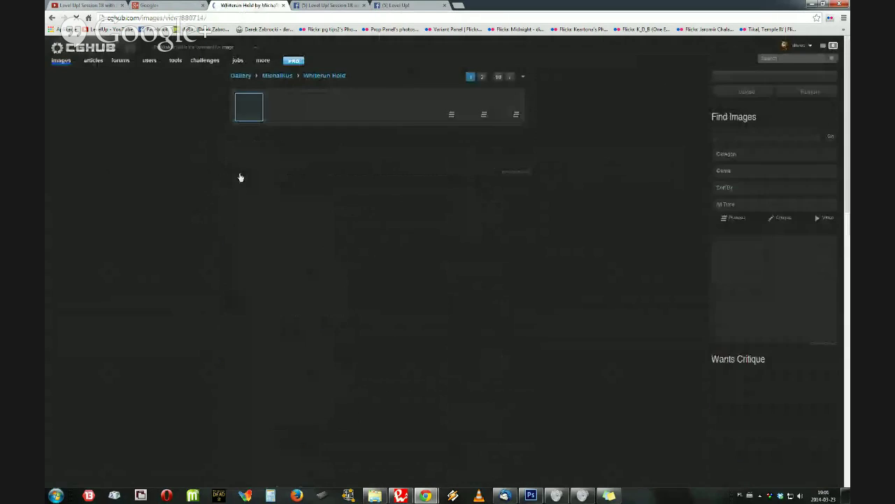
scroll(239, 174, "down", 1)
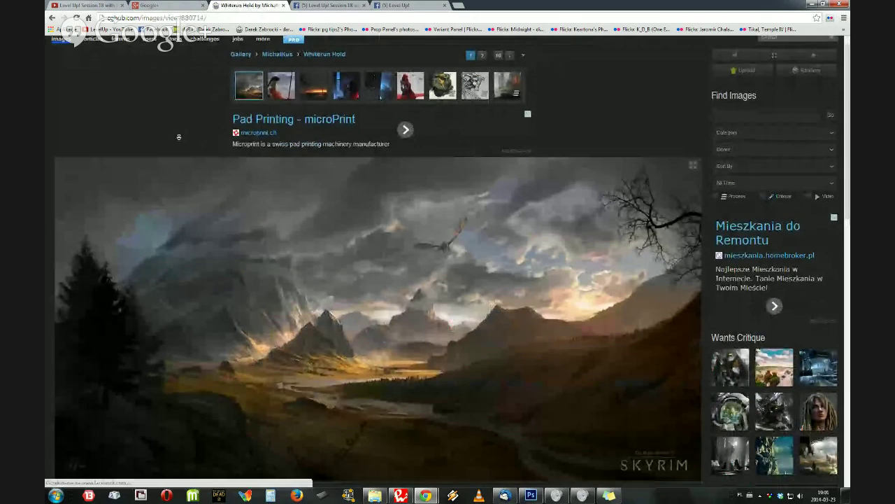
left_click_drag(848, 128, 850, 130)
left_click(483, 52)
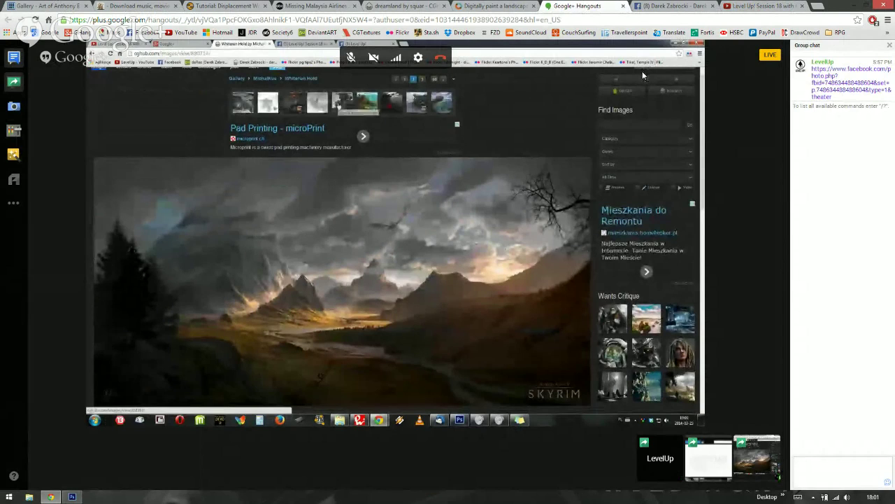
Step: Open the Nod Scorpion Tank Final image from the thumbnails and view the whole artwork
scroll(639, 132, "down", 1)
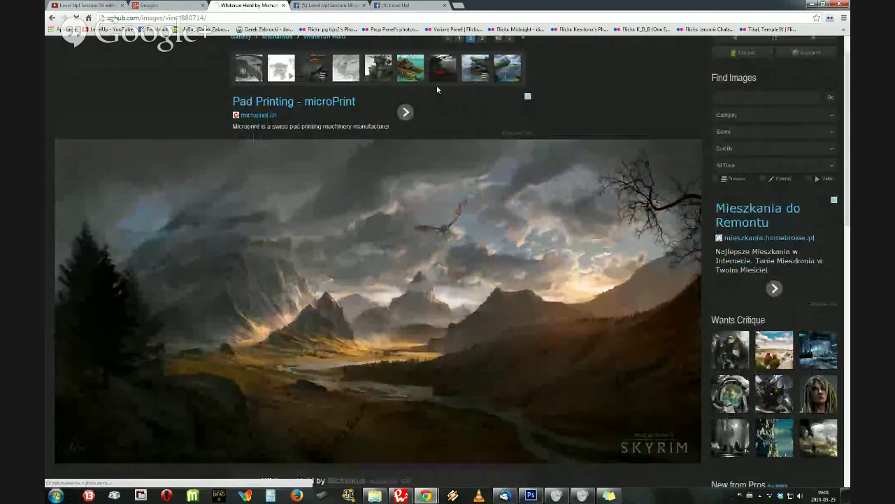
left_click(437, 85)
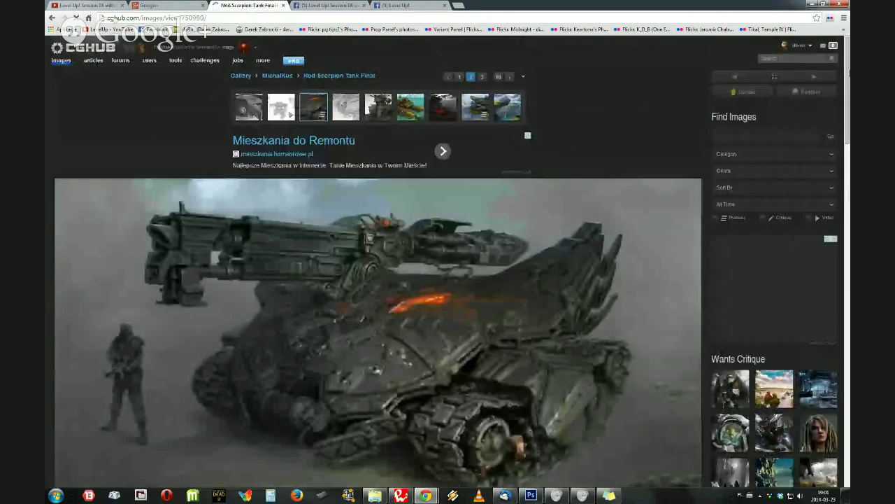
left_click_drag(850, 73, 850, 93)
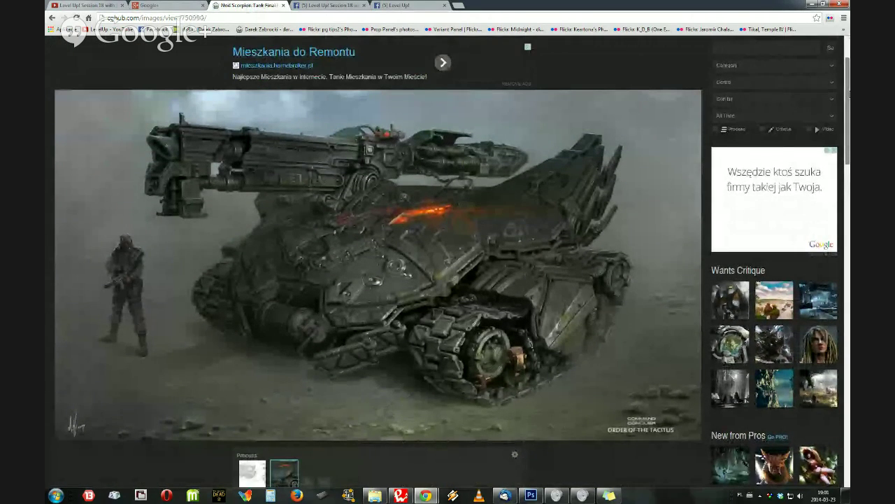
scroll(447, 266, "down", 1)
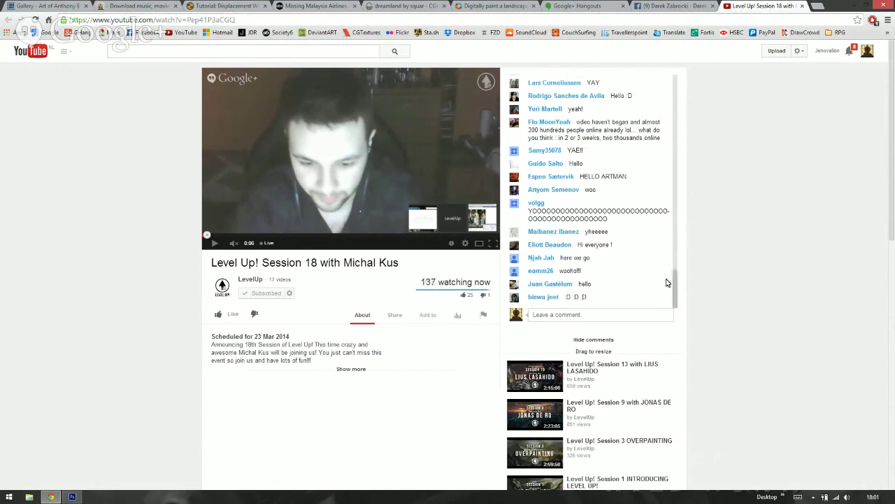
Step: Examine the Civilian Airship concept sheet in the artist's gallery
mouse_move(678, 300)
left_mouse_down()
mouse_move(679, 279)
mouse_move(676, 300)
left_mouse_up()
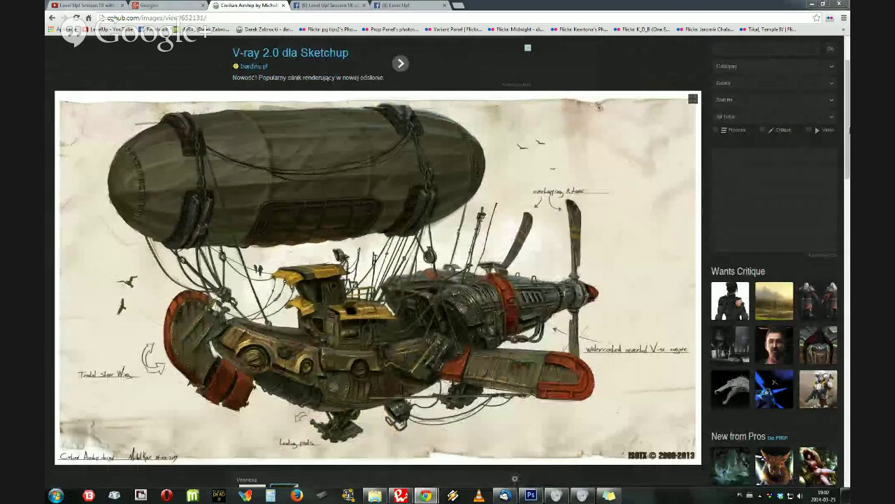
scroll(377, 280, "up", 1)
left_click_drag(849, 97, 846, 102)
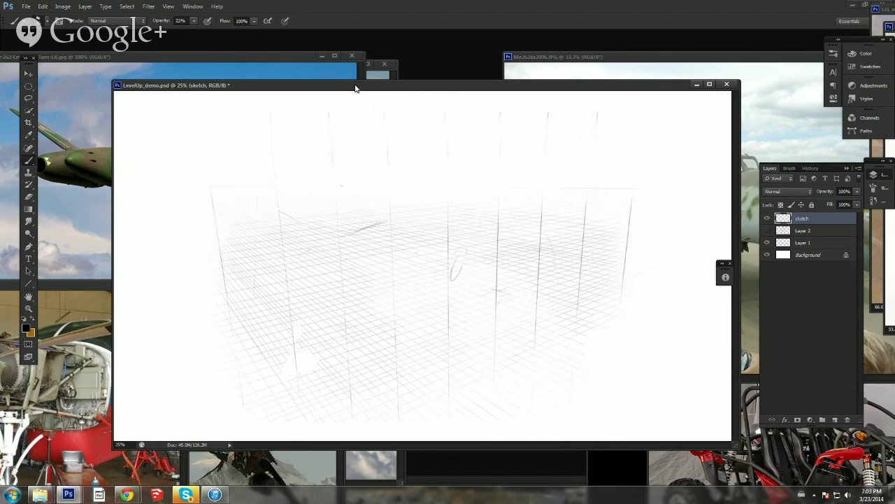
Step: Bring the bomber painting's window in front of the LevelUp_demo.psd document to view it, and move it aside
mouse_move(362, 86)
left_mouse_down()
mouse_move(360, 262)
mouse_move(452, 84)
mouse_move(488, 63)
mouse_move(406, 70)
left_mouse_up()
left_click(280, 459)
left_click_drag(244, 336, 411, 152)
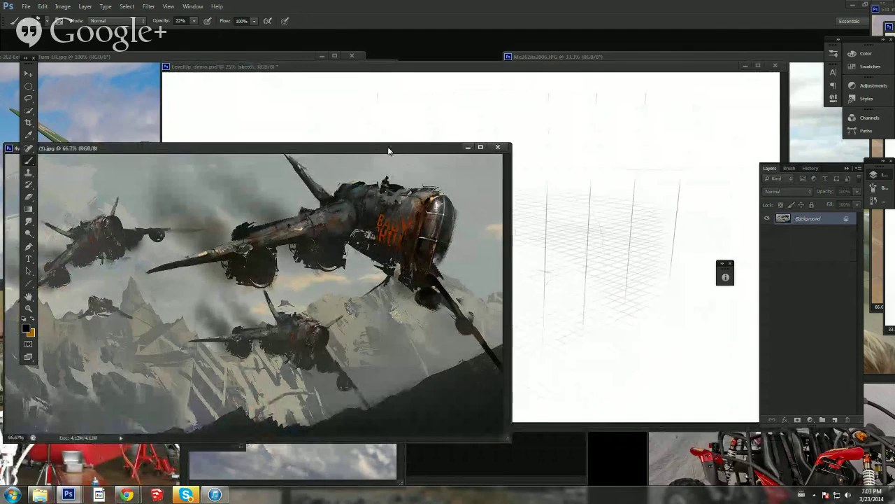
left_click_drag(390, 153, 471, 125)
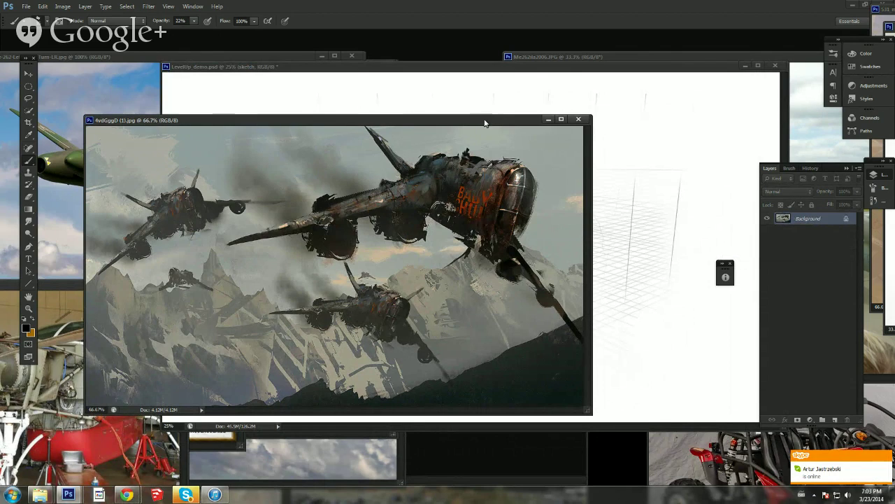
left_click_drag(484, 123, 509, 111)
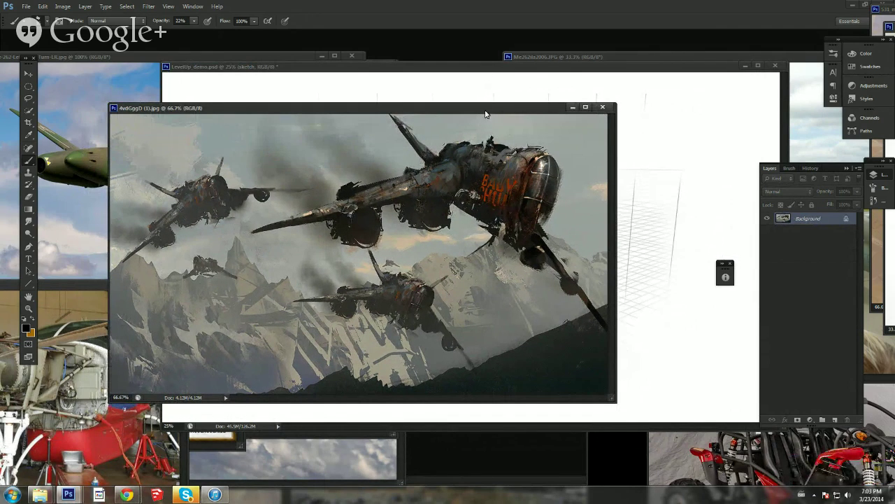
left_click_drag(486, 114, 191, 219)
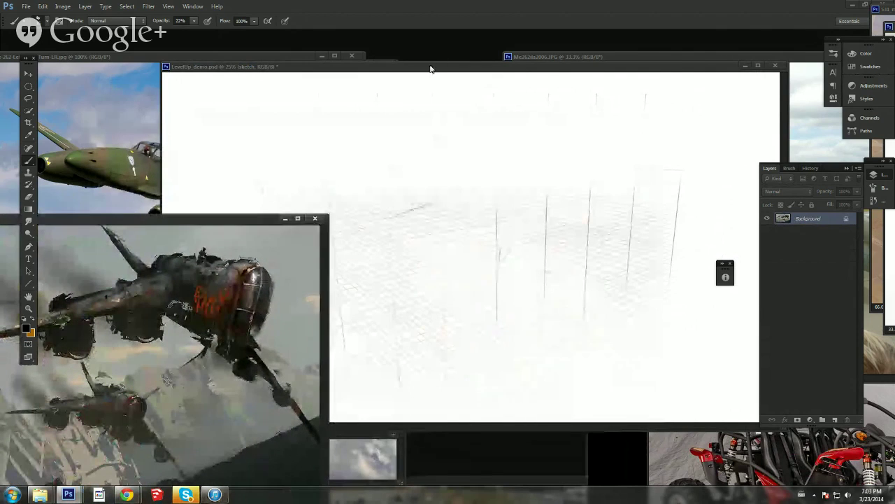
Step: Bring LevelUp_demo.psd back to the front and sketch a rough curved outline on the sketch layer over the perspective grid
left_click_drag(430, 68, 418, 85)
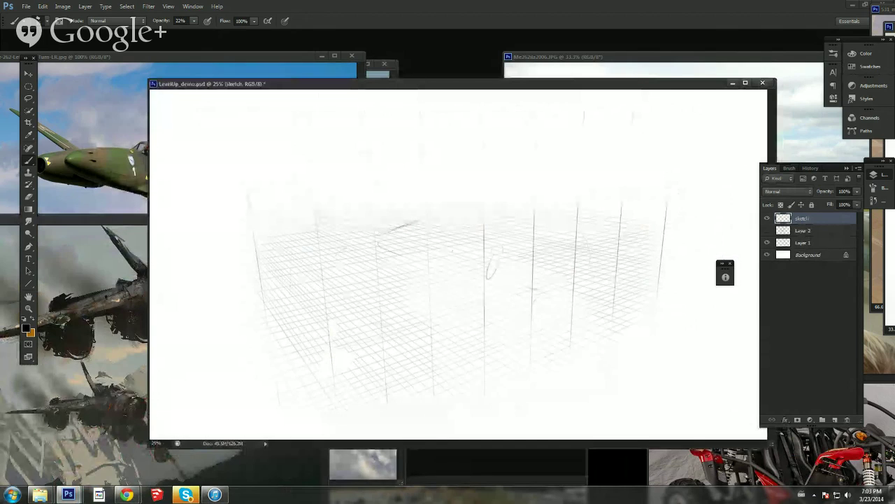
left_click_drag(379, 245, 426, 251)
left_click_drag(385, 210, 378, 245)
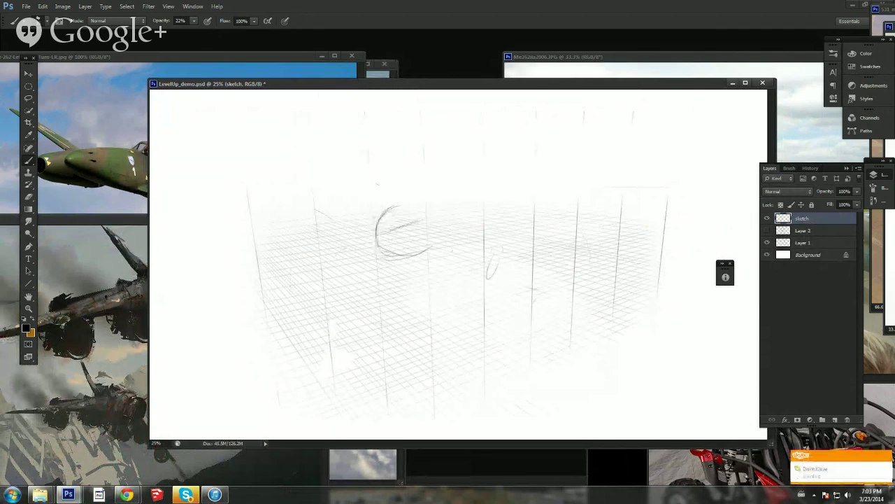
mouse_move(435, 86)
left_mouse_down()
mouse_move(423, 96)
mouse_move(422, 84)
left_mouse_up()
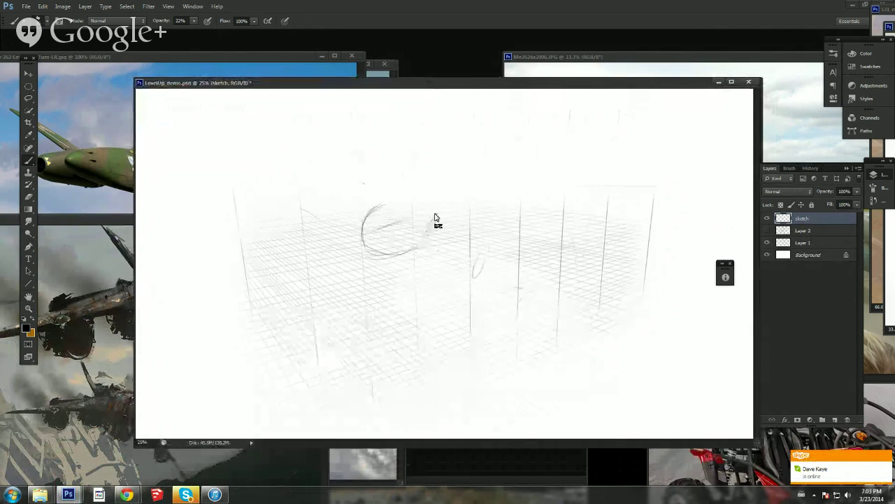
Step: Check LevelUp_demo.psd's dimensions in pixels through a new-document preset, without creating a document
left_click(25, 7)
left_click(32, 17)
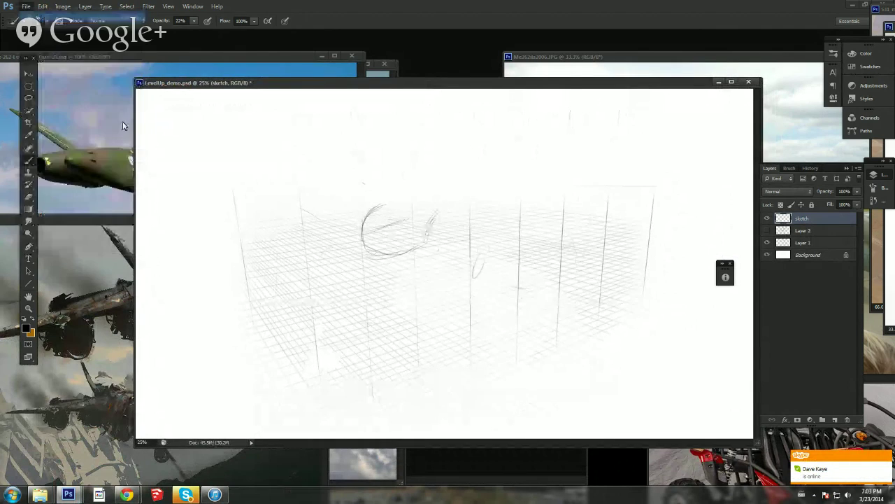
left_click(485, 231)
left_click(420, 187)
left_click(476, 231)
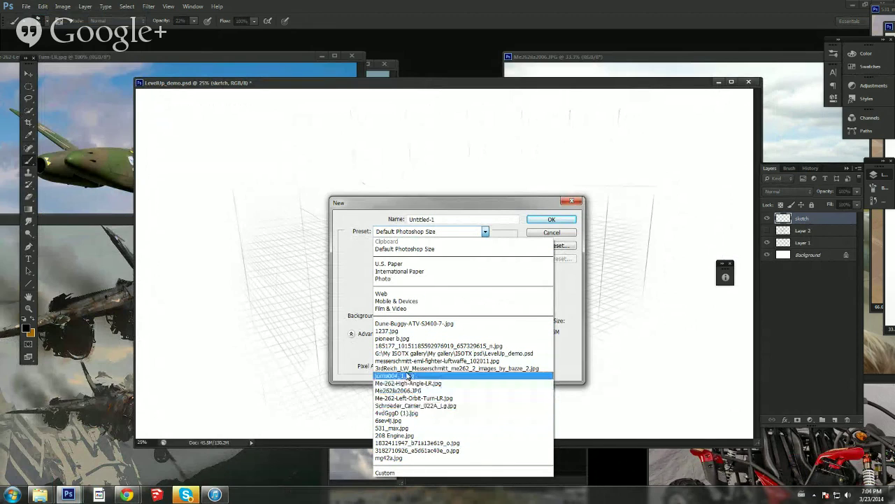
left_click(415, 354)
left_click(468, 261)
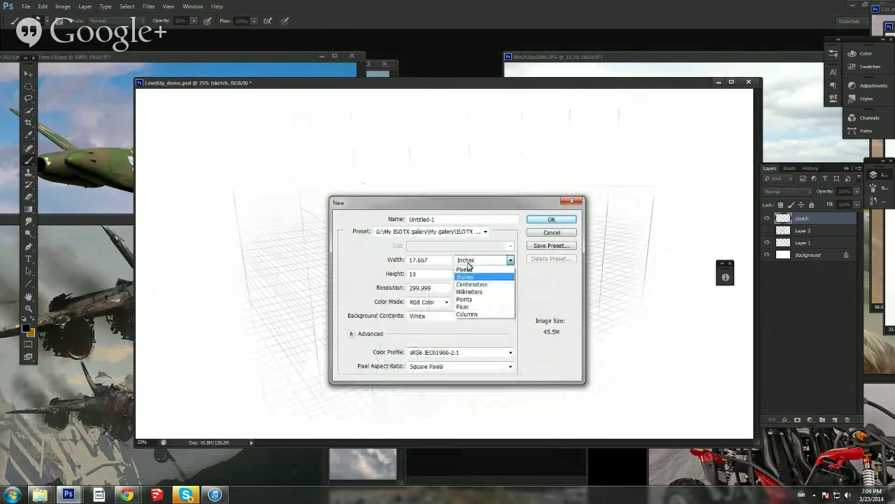
left_click(467, 268)
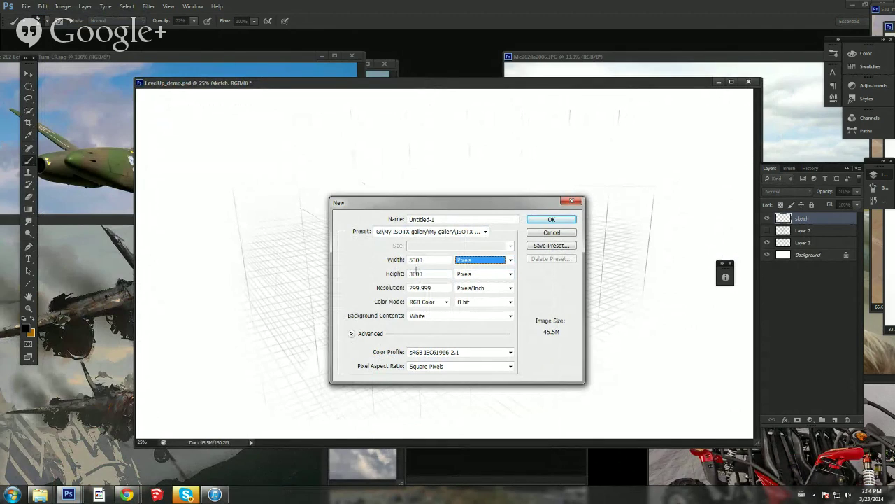
left_click(550, 234)
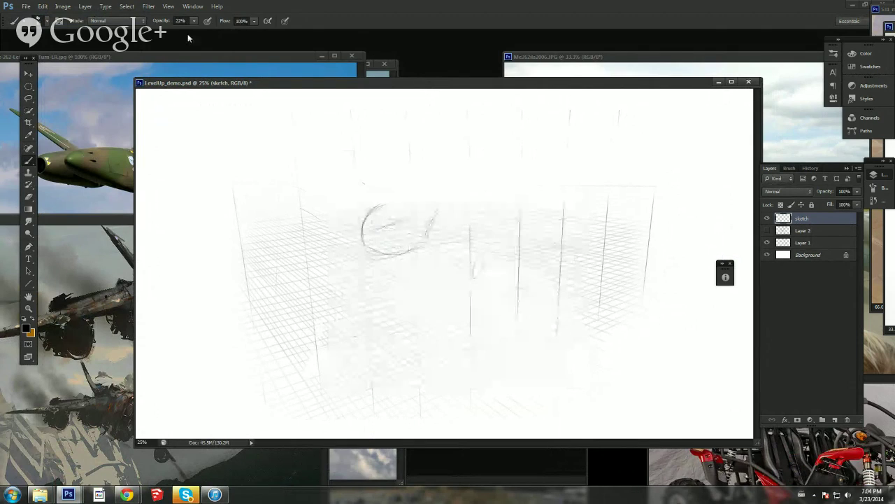
Step: Display the canvas size of LevelUp_demo.psd in pixels
left_click(63, 7)
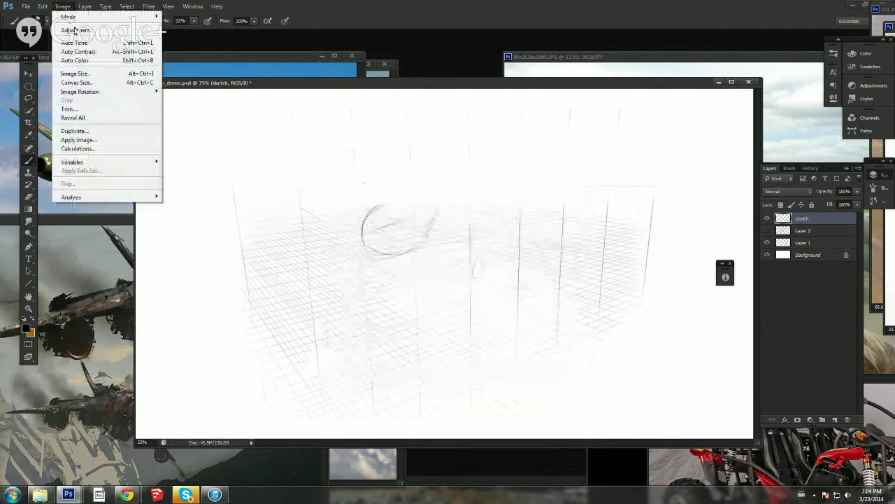
left_click(106, 84)
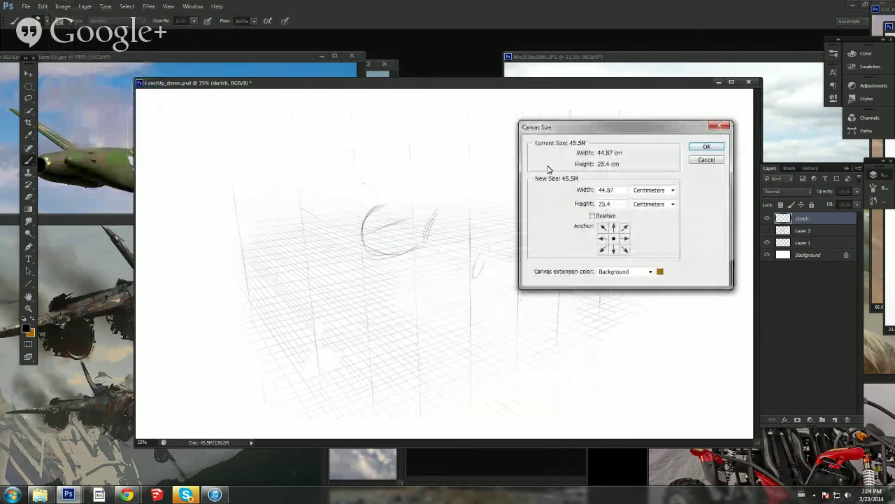
left_click(648, 189)
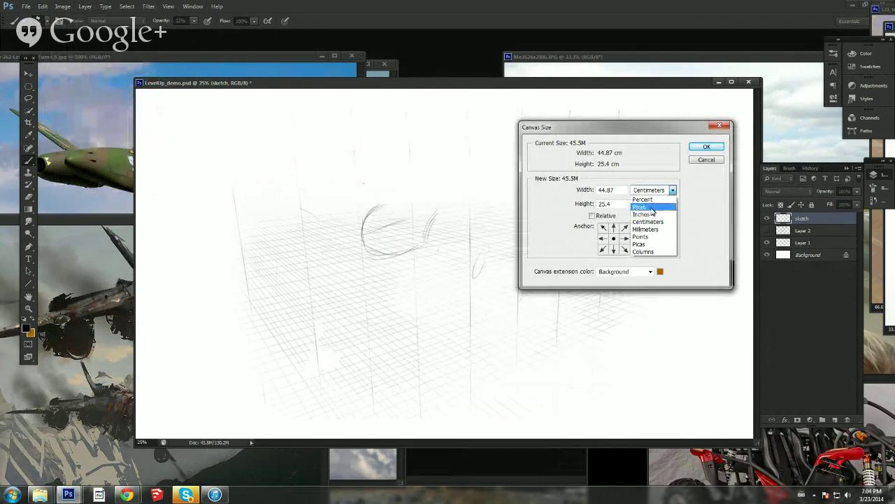
left_click(650, 207)
Step: Try to reduce the canvas to 33 percent in width and height, enlarge the document window, and undo the canvas resize
left_click(653, 190)
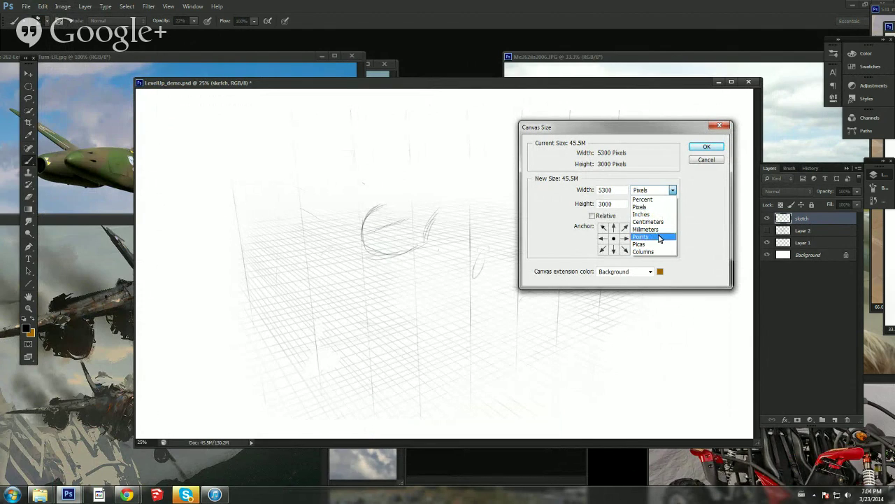
left_click(654, 201)
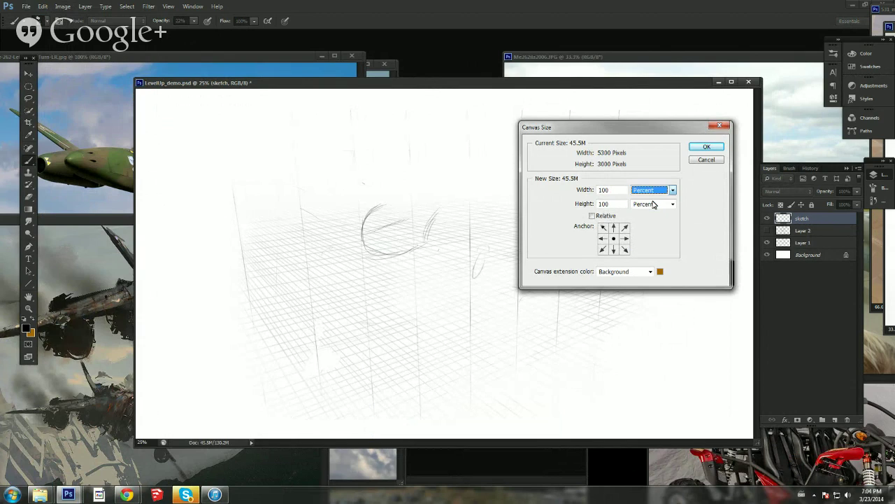
left_click(589, 190)
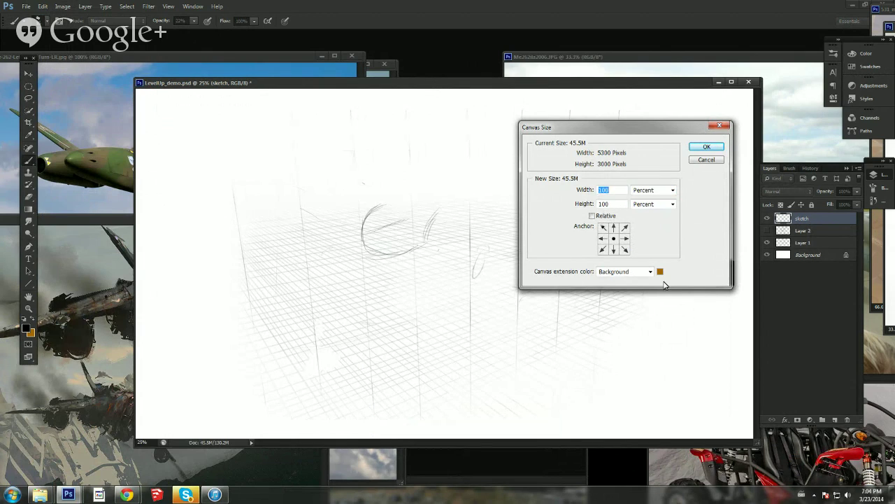
type("3333")
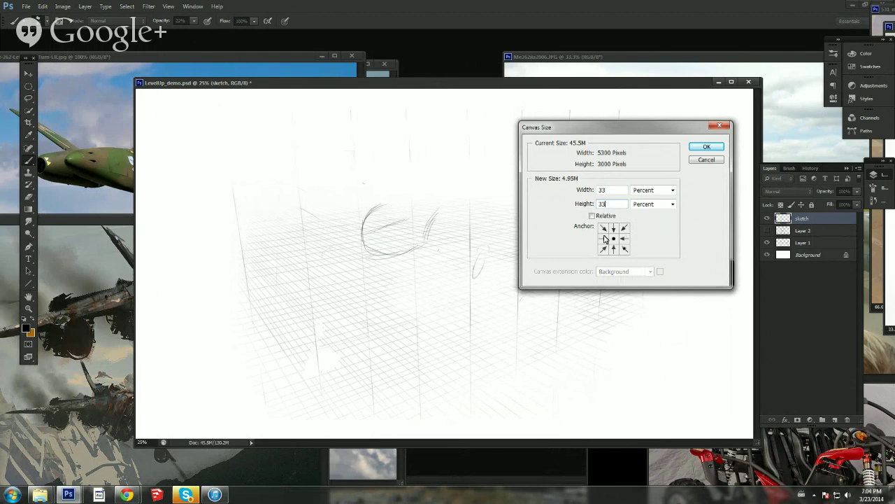
left_click(702, 149)
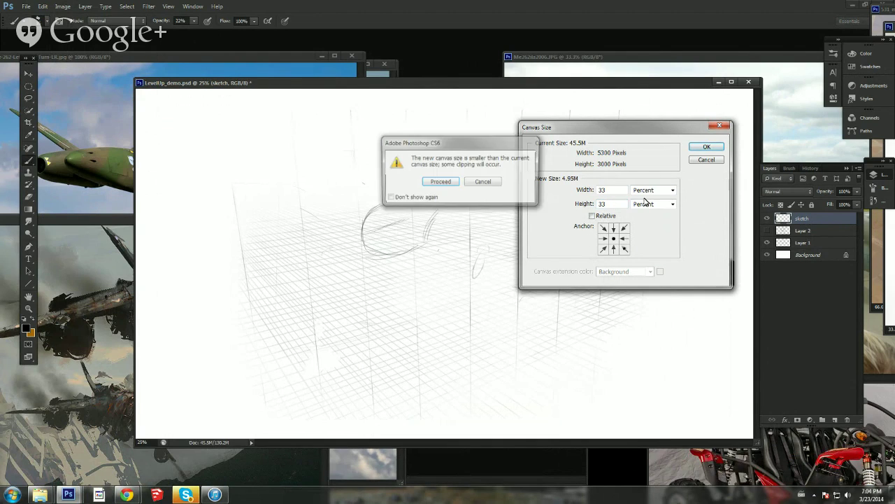
left_click(441, 182)
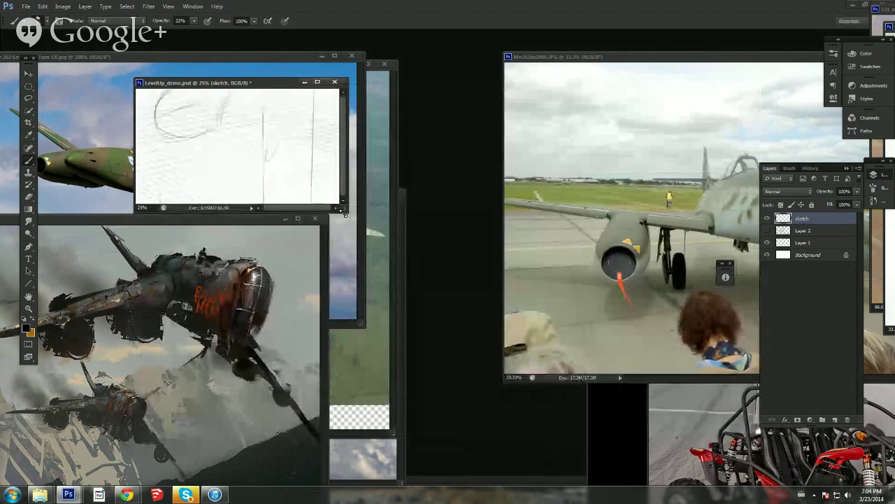
left_click_drag(344, 214, 690, 422)
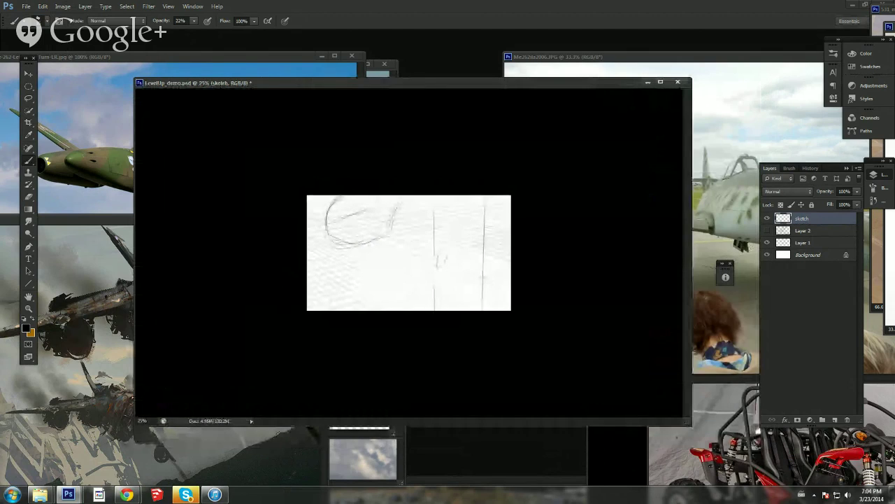
key("ctrl+z")
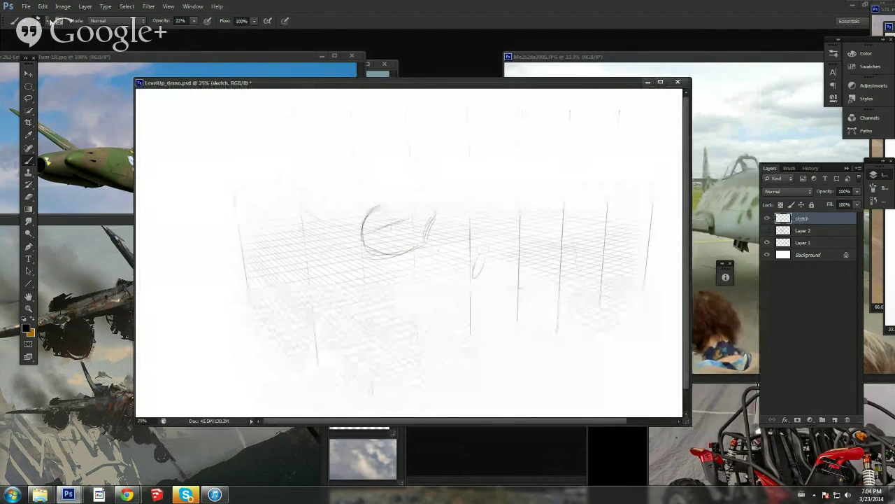
Step: Reduce the canvas of LevelUp_demo.psd to 77 percent in width and height, accepting the clipping
left_click(62, 9)
left_click(62, 7)
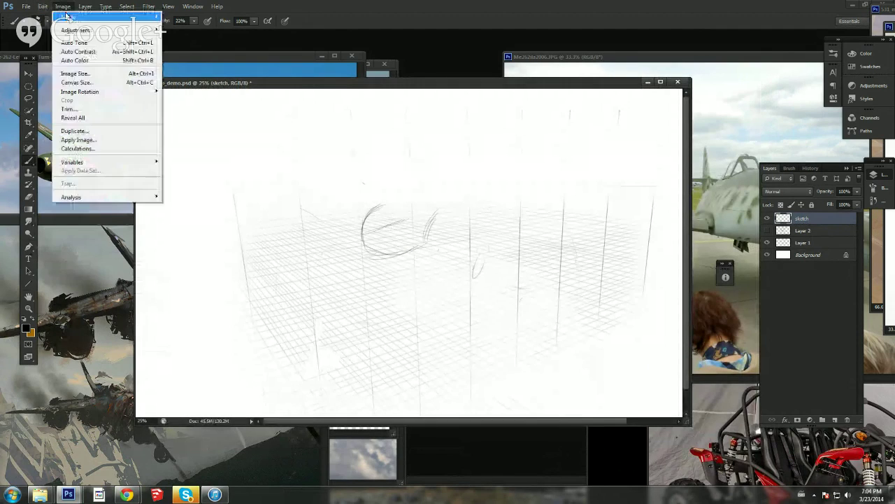
left_click(101, 82)
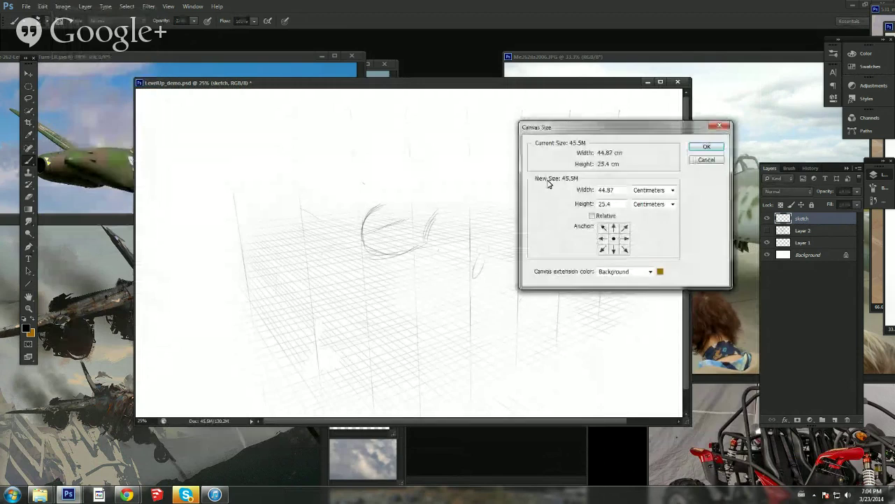
left_click(649, 191)
left_click(642, 199)
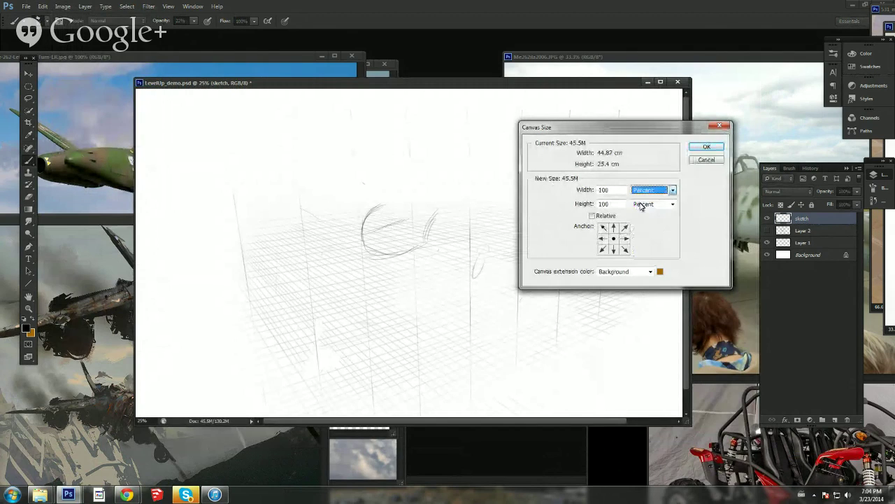
double_click(614, 191)
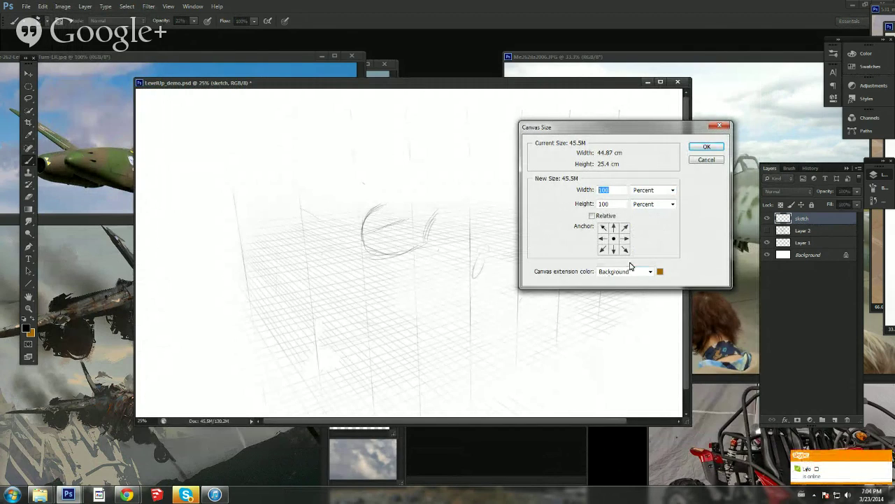
type("7777")
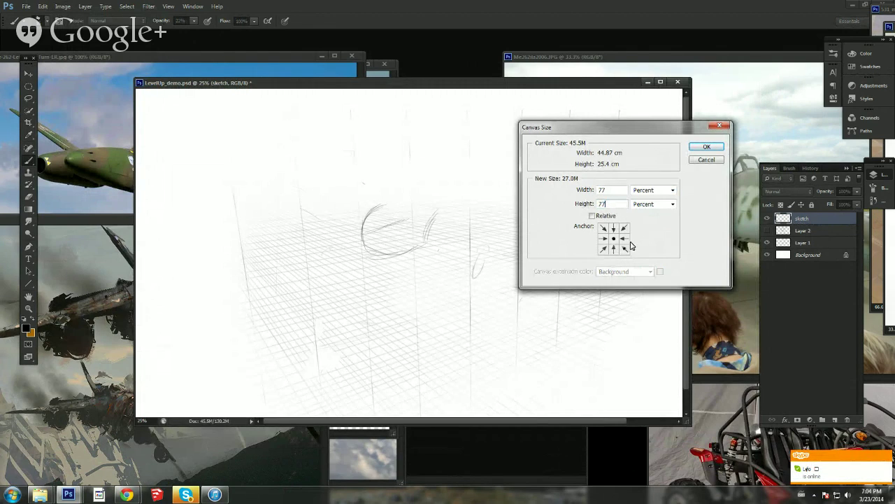
left_click(705, 148)
left_click(439, 181)
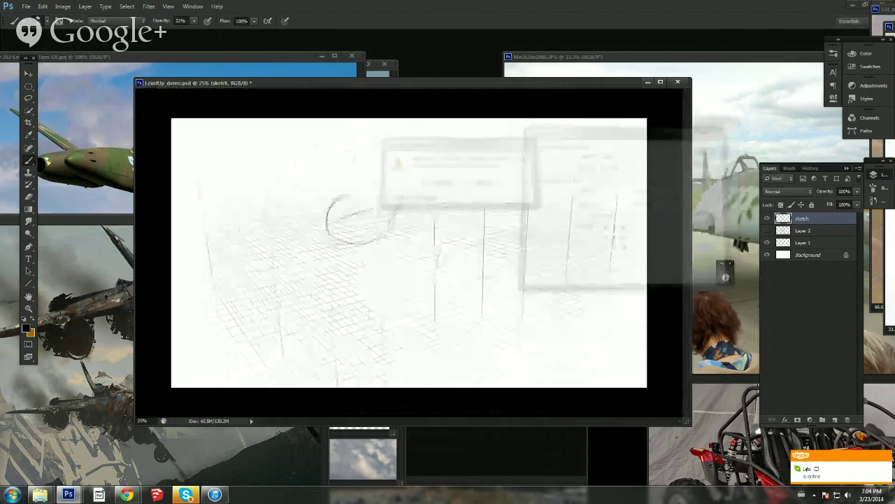
Step: Enlarge the LevelUp_demo.psd document window and set the view to 25% so the whole canvas fits with space around it
left_click(28, 308)
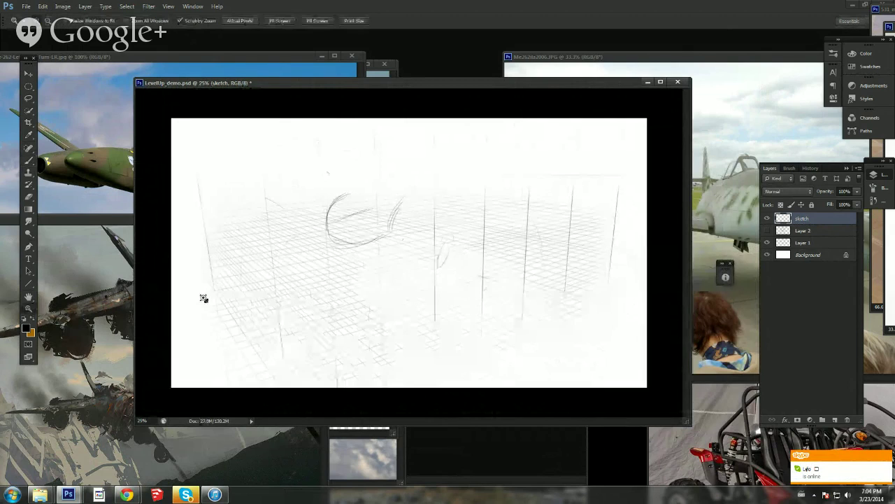
left_click_drag(394, 255, 532, 276)
left_click_drag(704, 435, 764, 483)
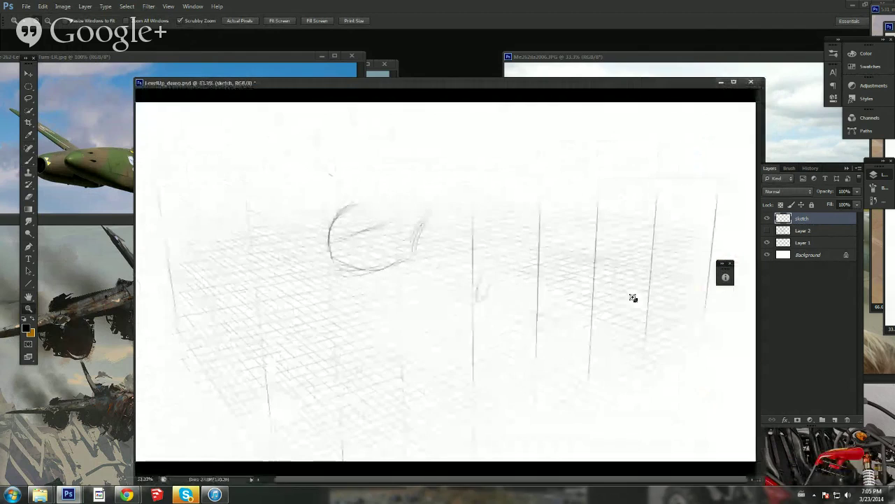
left_click_drag(493, 299, 485, 270)
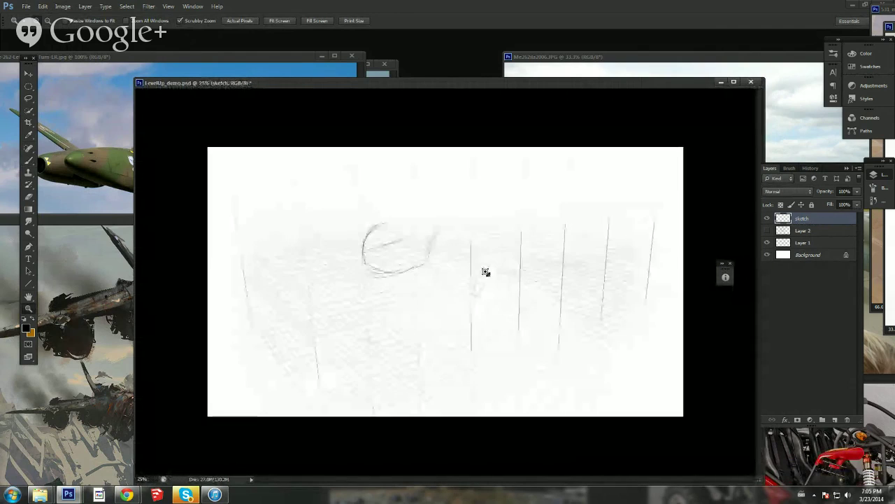
Step: Brush a long upper fuselage contour rising from the rough curved outline towards the back, undoing one stray stroke
key("b")
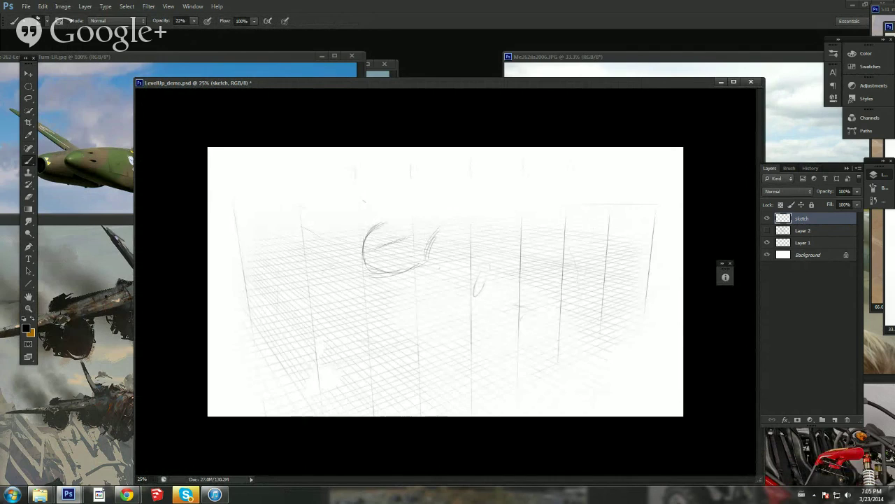
mouse_move(368, 231)
left_mouse_down()
mouse_move(399, 213)
mouse_move(454, 205)
left_mouse_up()
left_click_drag(395, 219, 480, 198)
key("ctrl+z")
left_click_drag(373, 227, 471, 203)
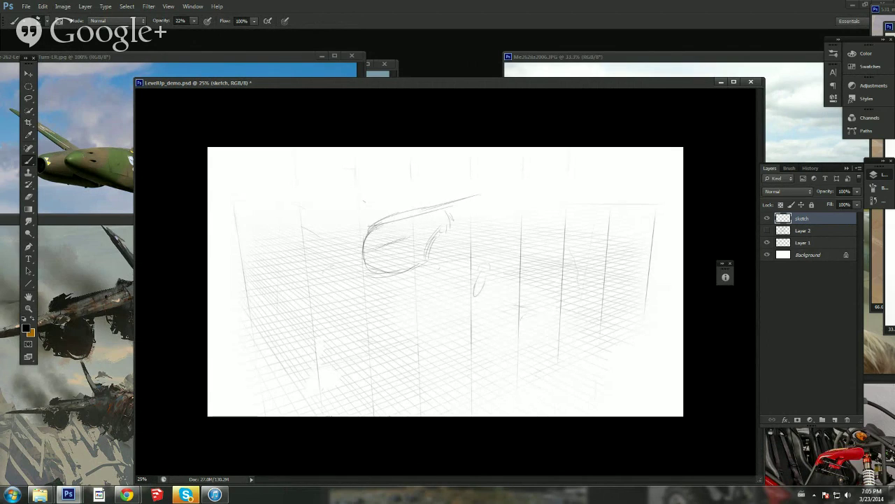
Step: Reshape the aircraft's nose by sketching it further forward, erasing the old front contour and redrawing the upper edge
mouse_move(371, 263)
left_mouse_down()
mouse_move(350, 238)
mouse_move(406, 210)
left_mouse_up()
left_click_drag(378, 221, 404, 209)
key("e")
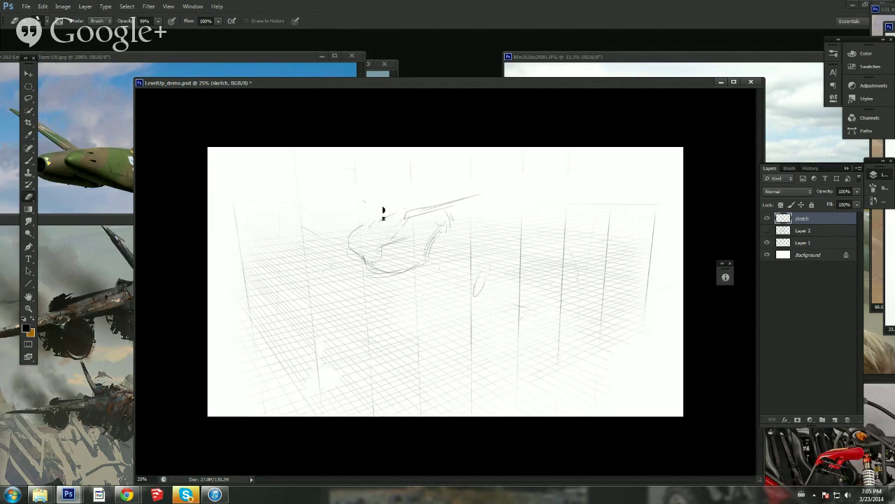
key("b")
mouse_move(357, 230)
left_mouse_down()
mouse_move(405, 212)
mouse_move(393, 214)
left_mouse_up()
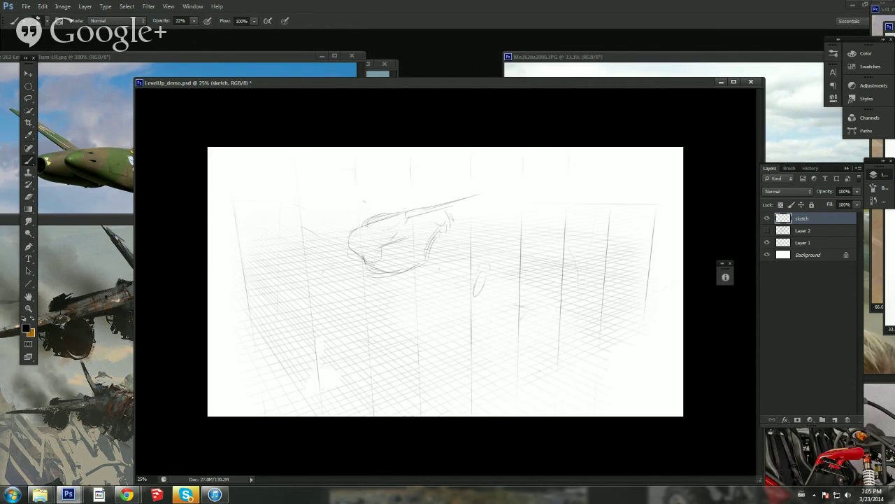
Step: Sketch the round side joint below the fuselage and extend the rear body into a tapering tail
mouse_move(426, 254)
left_mouse_down()
mouse_move(434, 225)
mouse_move(426, 258)
mouse_move(454, 242)
mouse_move(412, 303)
left_mouse_up()
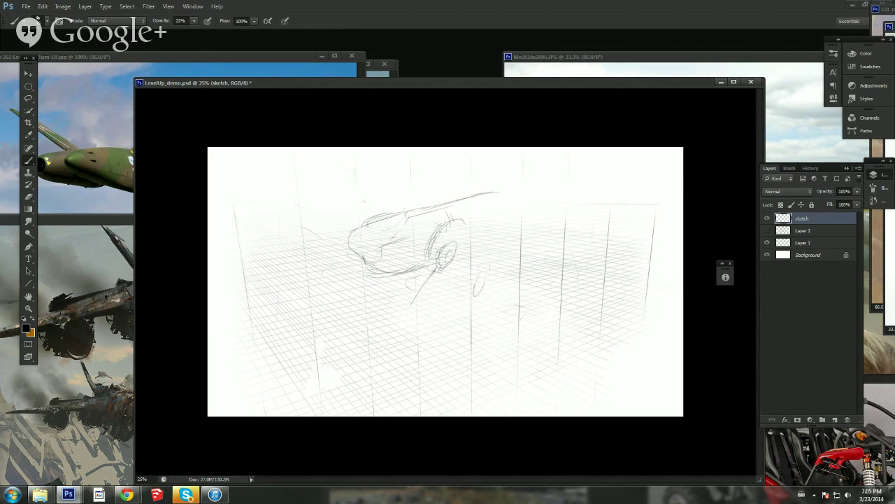
mouse_move(474, 194)
left_mouse_down()
mouse_move(533, 188)
mouse_move(467, 246)
left_mouse_up()
left_click_drag(473, 196, 542, 182)
mouse_move(483, 195)
left_mouse_down()
mouse_move(491, 223)
mouse_move(462, 223)
mouse_move(455, 259)
left_mouse_up()
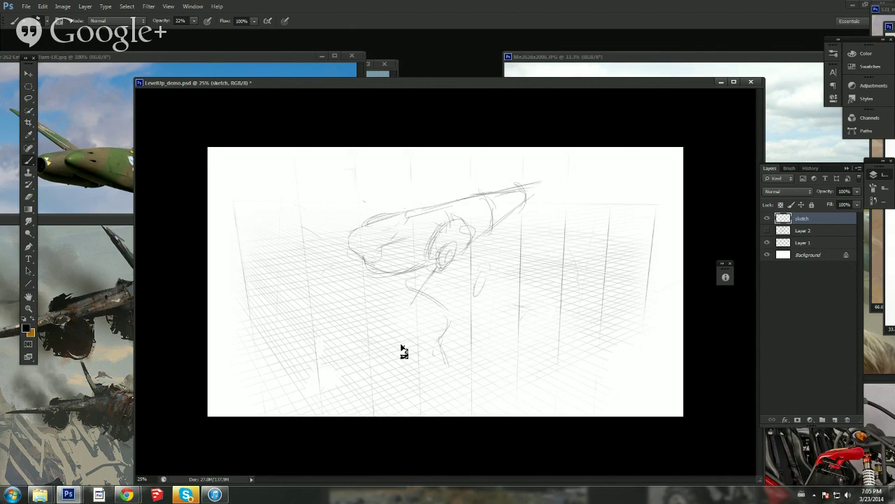
Step: Sketch a rounded, blocky engine-like volume beneath the fuselage, with its front face, base, rear curves and upper edge
left_click_drag(402, 347, 426, 360)
left_click_drag(483, 329, 494, 300)
left_click_drag(508, 316, 488, 352)
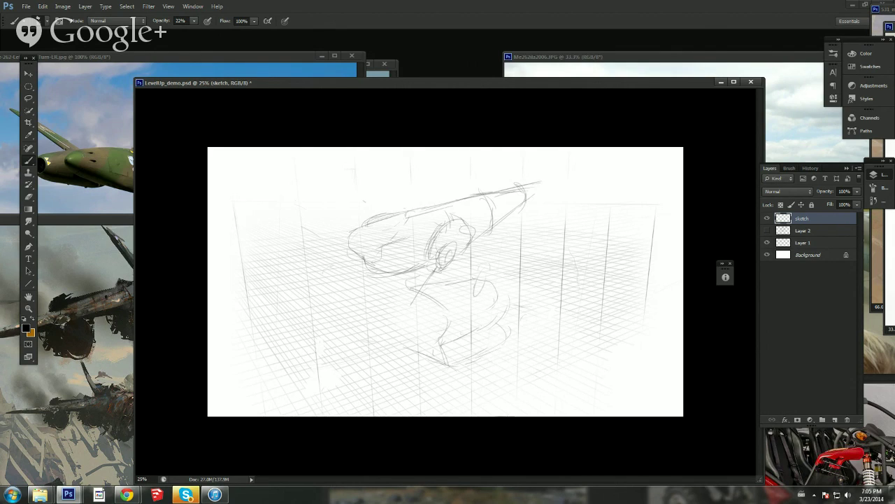
mouse_move(474, 282)
left_mouse_down()
mouse_move(496, 280)
mouse_move(503, 295)
mouse_move(493, 299)
left_mouse_up()
left_click_drag(448, 319, 489, 301)
Step: Sketch the horizontal stabilizers and a vertical fin at the end of the aircraft's tail
left_click_drag(465, 244, 563, 185)
left_click_drag(520, 204, 602, 204)
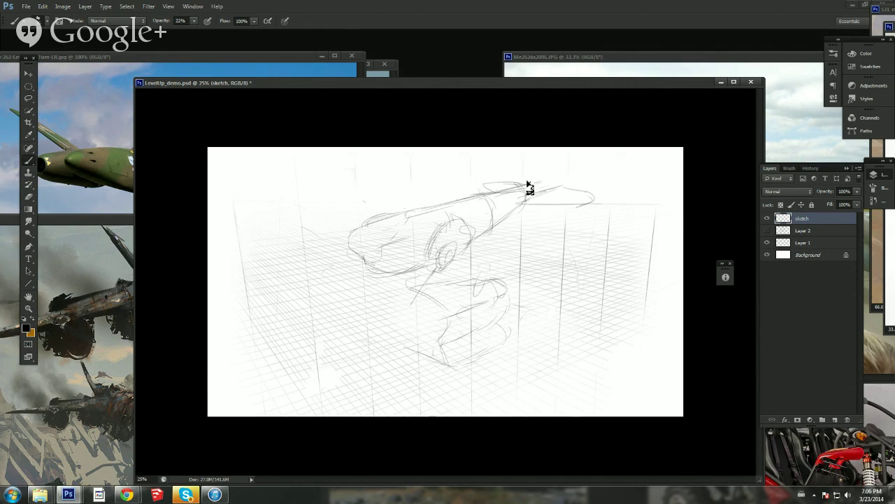
left_click_drag(533, 185, 549, 184)
Step: Add canopy and nose contour lines to the fuselage and short strokes at the front of the lower volume
left_click_drag(364, 261, 415, 217)
mouse_move(364, 223)
left_mouse_down()
mouse_move(375, 211)
mouse_move(415, 203)
mouse_move(365, 226)
mouse_move(396, 210)
mouse_move(440, 205)
left_mouse_up()
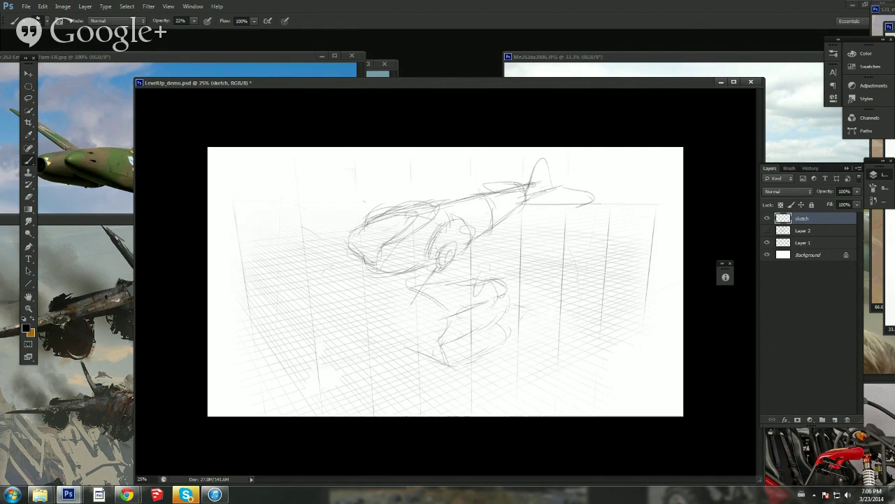
left_click_drag(404, 314, 454, 315)
Step: Move the sketch window aside and examine the aircraft reference photo, the bomber painting and the framed aircraft artwork
left_click_drag(324, 84, 372, 155)
left_click(191, 57)
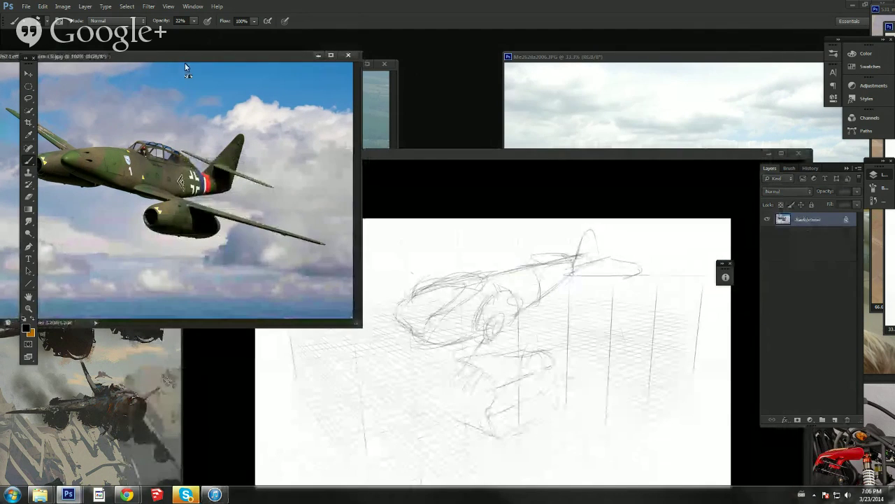
left_click(120, 379)
left_click_drag(198, 215, 140, 263)
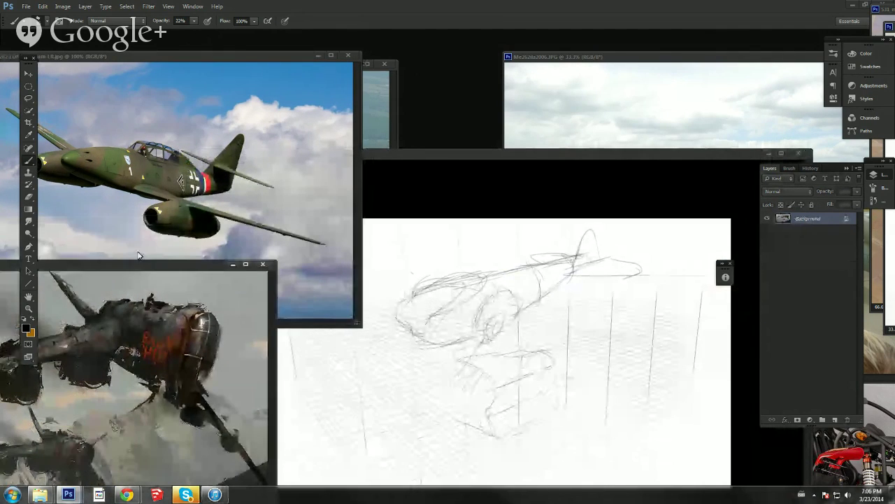
left_click_drag(225, 56, 149, 168)
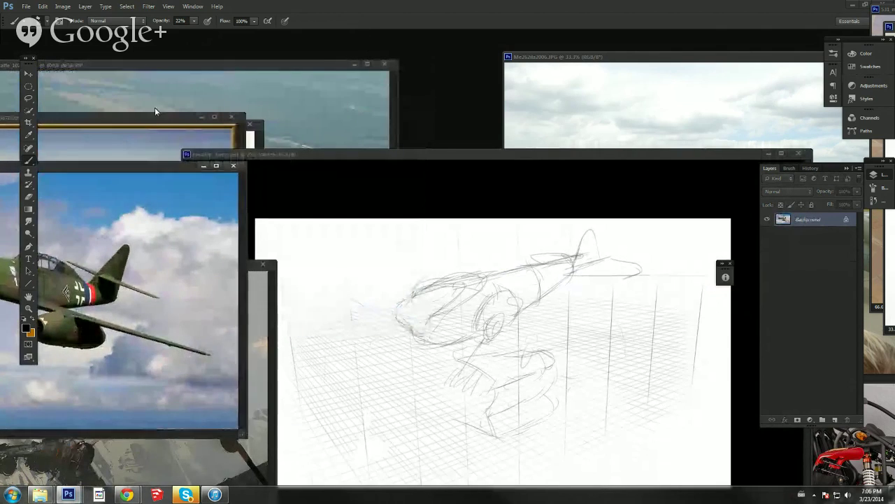
mouse_move(158, 116)
left_mouse_down()
mouse_move(240, 99)
mouse_move(151, 120)
left_mouse_up()
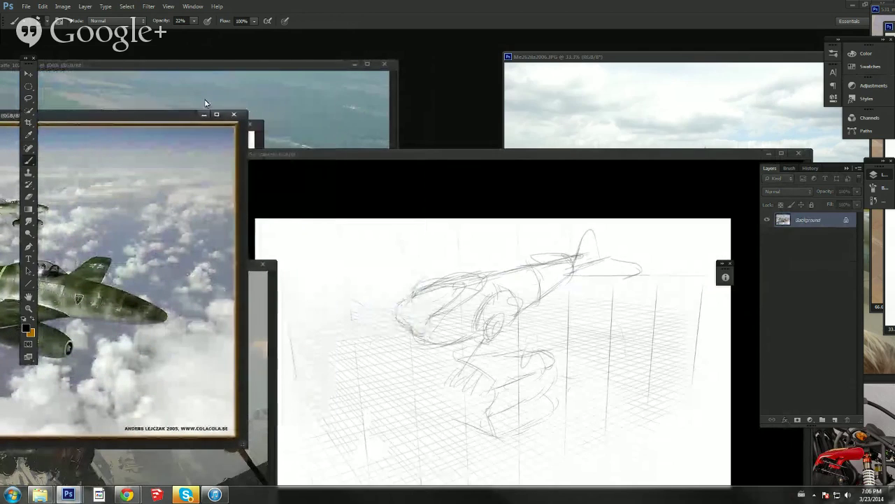
mouse_move(894, 27)
left_mouse_down()
mouse_move(410, 45)
mouse_move(478, 66)
mouse_move(894, 88)
left_mouse_up()
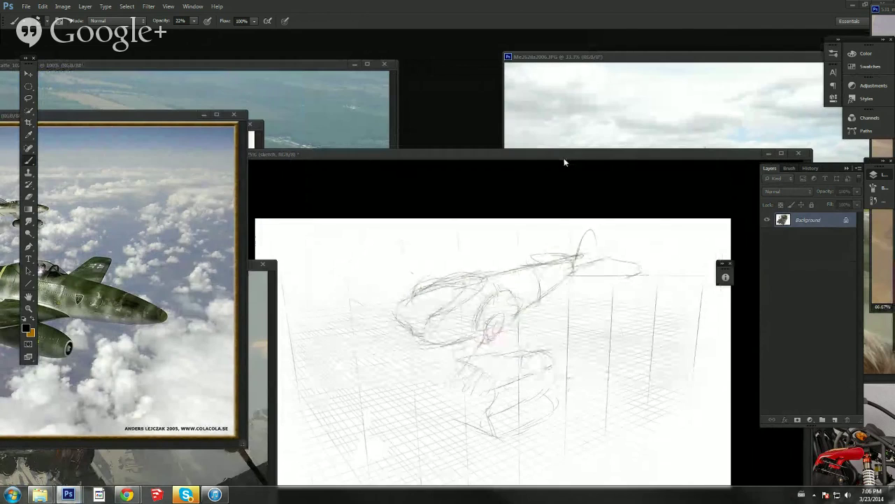
Step: Bring the sketch window back to the front, refine the round side joint and sketch a broad wing extending from the lower volume
left_click_drag(564, 158, 531, 123)
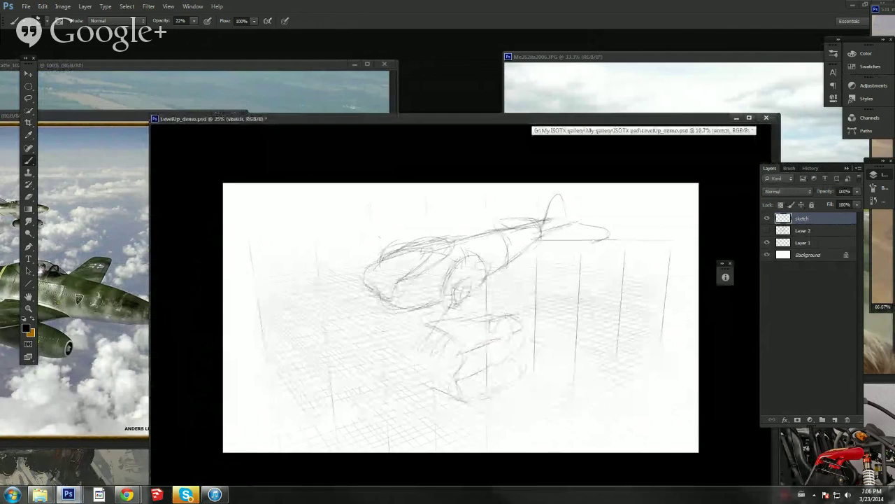
left_click_drag(480, 279, 456, 320)
left_click_drag(464, 373, 524, 349)
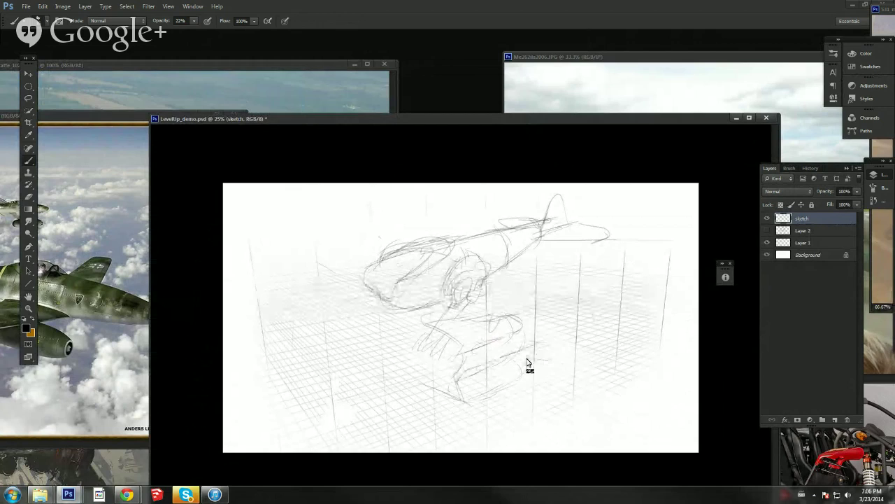
mouse_move(452, 390)
left_mouse_down()
mouse_move(458, 400)
mouse_move(620, 415)
mouse_move(631, 398)
left_mouse_up()
left_click_drag(569, 373, 474, 406)
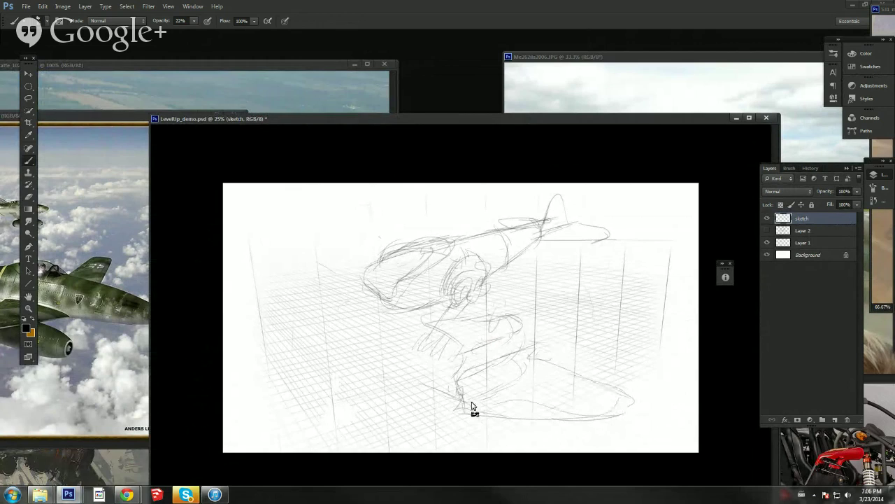
Step: Sketch a long mechanical leg reaching diagonally down and forward from beneath the nose
left_click_drag(413, 337, 419, 355)
mouse_move(382, 319)
left_mouse_down()
mouse_move(352, 343)
mouse_move(358, 355)
mouse_move(437, 299)
mouse_move(364, 367)
mouse_move(349, 354)
mouse_move(336, 377)
mouse_move(361, 328)
left_mouse_up()
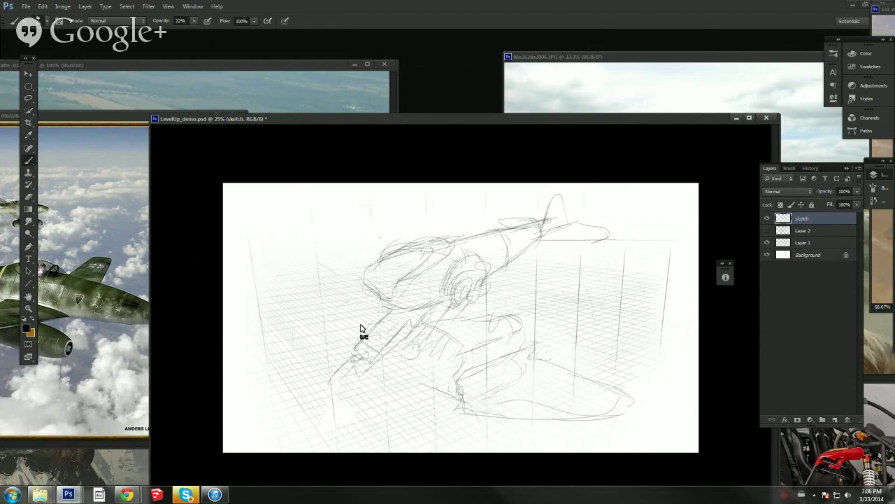
left_click_drag(389, 301, 345, 346)
left_click(46, 23)
mouse_move(150, 133)
left_mouse_down()
mouse_move(154, 234)
mouse_move(147, 168)
left_mouse_up()
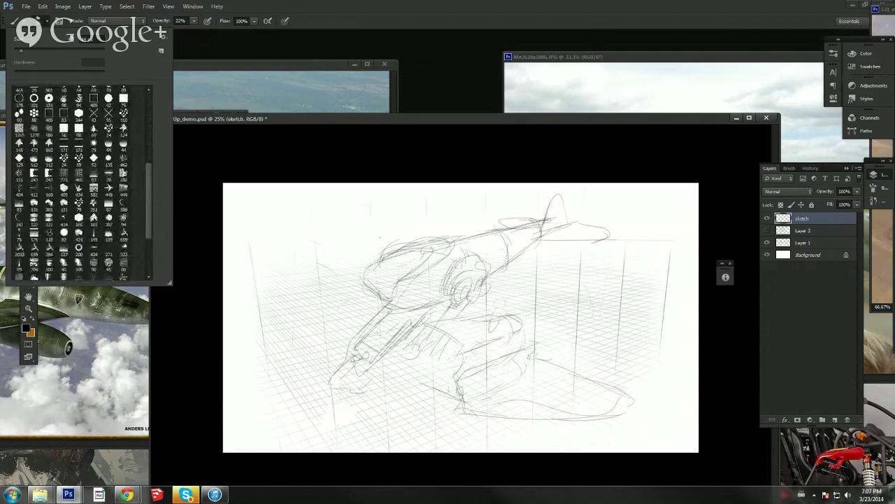
key("Escape")
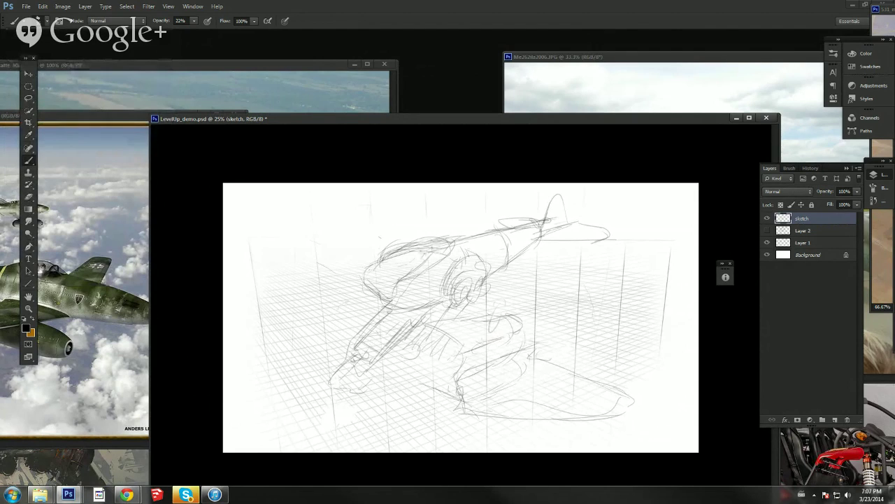
Step: Enlarge and darken the vertical tail fin and reinforce the tail's lower contour
mouse_move(475, 237)
left_mouse_down()
mouse_move(563, 215)
mouse_move(544, 191)
left_mouse_up()
mouse_move(538, 225)
left_mouse_down()
mouse_move(544, 190)
mouse_move(563, 197)
mouse_move(568, 224)
left_mouse_up()
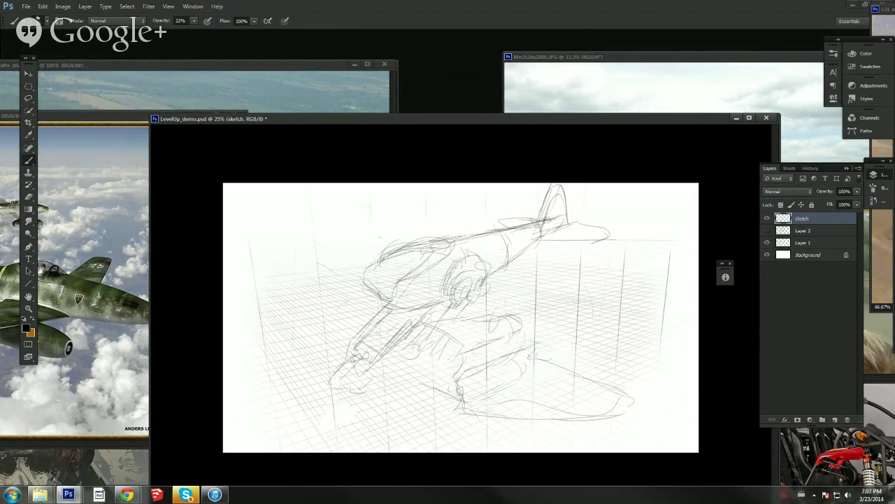
left_click_drag(495, 271, 550, 239)
Step: Add structural lines around the upper leg and sketch a wide pointed foot with side strokes at its lower end
mouse_move(423, 328)
left_mouse_down()
mouse_move(448, 380)
mouse_move(354, 314)
left_mouse_up()
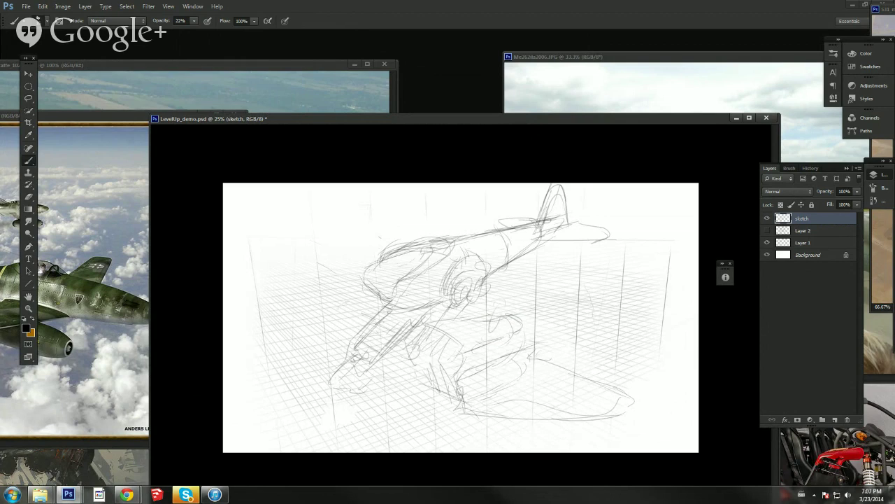
mouse_move(343, 382)
left_mouse_down()
mouse_move(336, 411)
mouse_move(350, 421)
mouse_move(326, 419)
mouse_move(408, 404)
left_mouse_up()
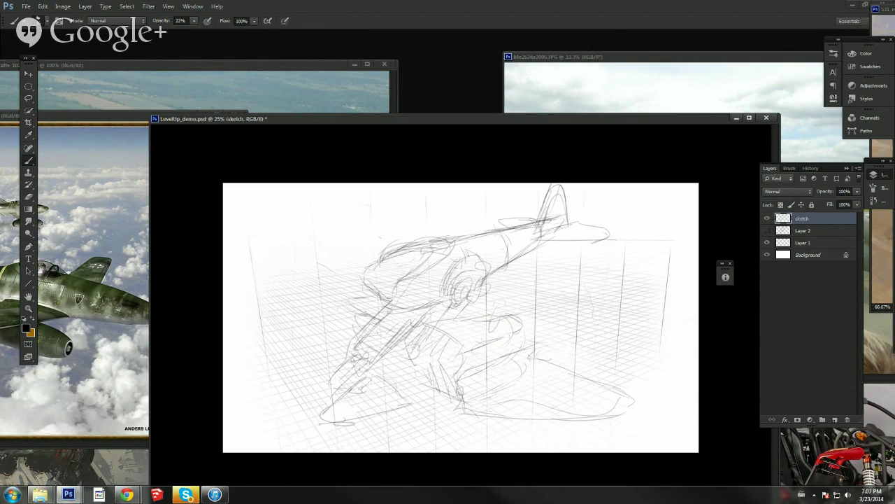
left_click_drag(345, 371, 295, 409)
left_click_drag(310, 360, 324, 418)
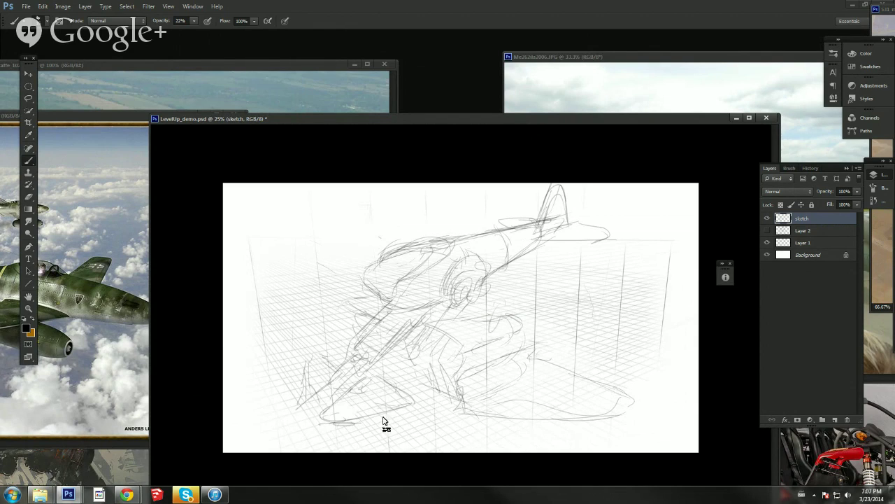
Step: Refine the foot and front leg with extra strokes and add a bracket-like contour at the lower volume's upper rear
left_click_drag(367, 376, 389, 389)
left_click_drag(372, 358, 355, 344)
left_click_drag(389, 301, 340, 373)
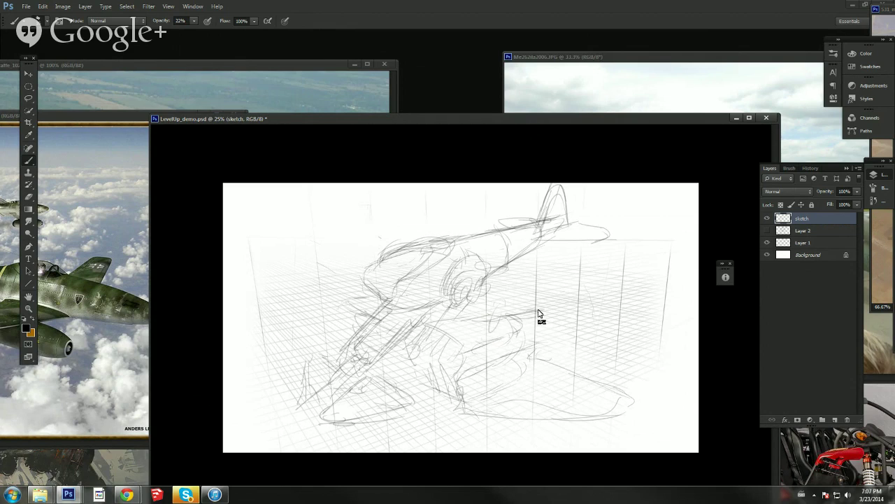
left_click_drag(539, 312, 545, 327)
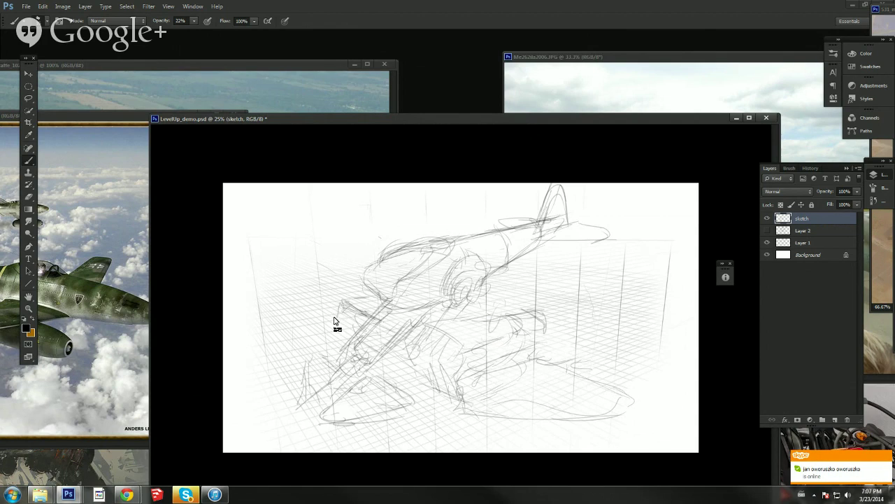
Step: Strengthen the bracket shape beside the upper leg and the front edge of the lower volume
left_click_drag(338, 317, 370, 314)
mouse_move(433, 337)
left_mouse_down()
mouse_move(412, 350)
mouse_move(451, 375)
mouse_move(460, 400)
left_mouse_up()
Step: Select the upper fuselage and tail with the Lasso, scale them down slightly and shift them back toward the tail side
key("l")
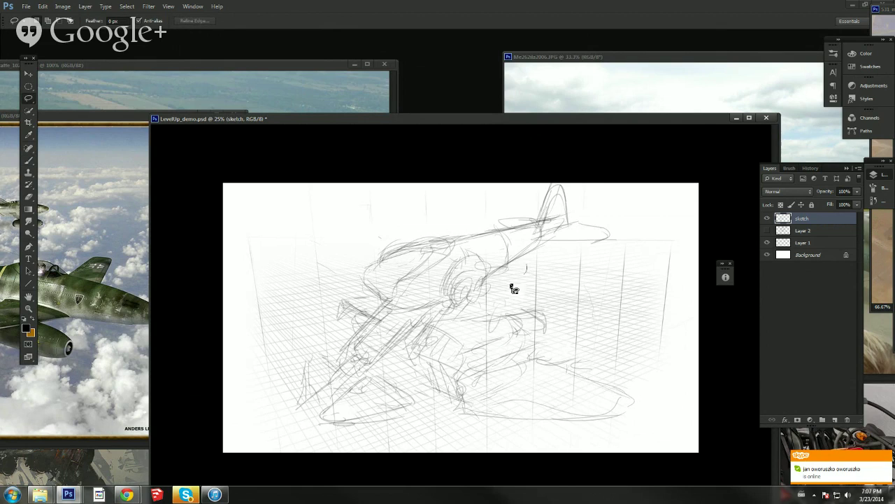
mouse_move(526, 266)
left_mouse_down()
mouse_move(366, 314)
mouse_move(530, 306)
mouse_move(518, 269)
left_mouse_up()
key("ctrl+t")
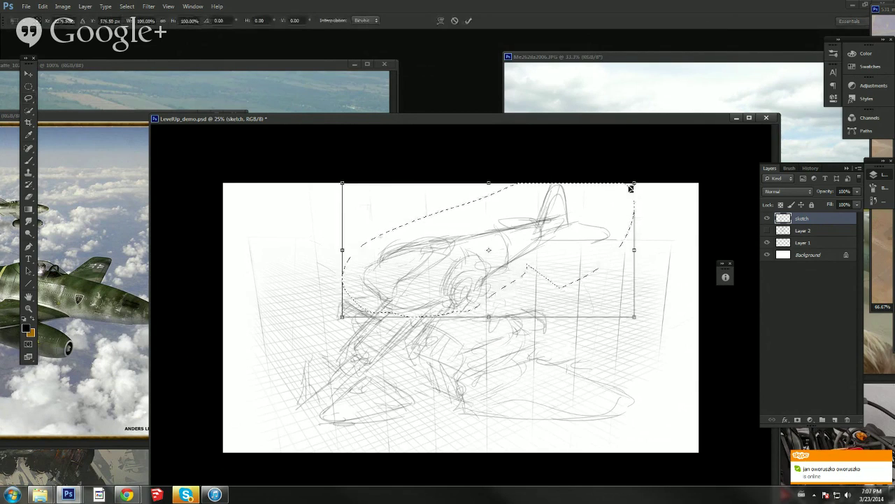
left_click_drag(632, 186, 615, 193)
left_click_drag(590, 245, 618, 232)
key("Return")
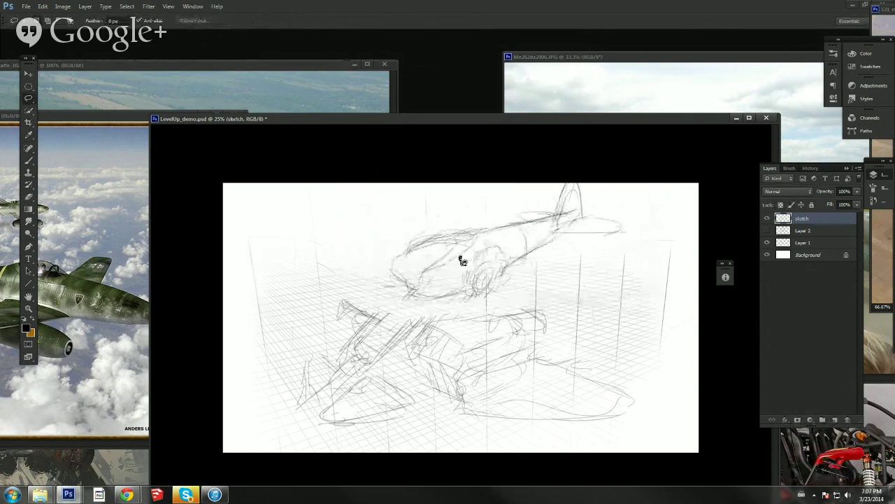
Step: Reconnect the moved fuselage to the lower body and front leg with brush strokes at 22% opacity
key("b")
left_click_drag(476, 292, 436, 326)
left_click_drag(385, 313, 373, 330)
key("2")
key("2")
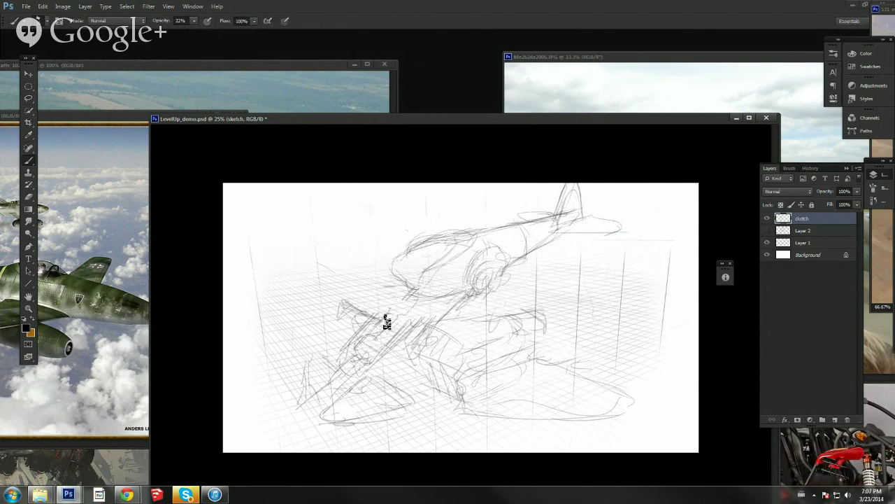
mouse_move(378, 324)
left_mouse_down()
mouse_move(402, 305)
mouse_move(370, 349)
mouse_move(390, 334)
left_mouse_up()
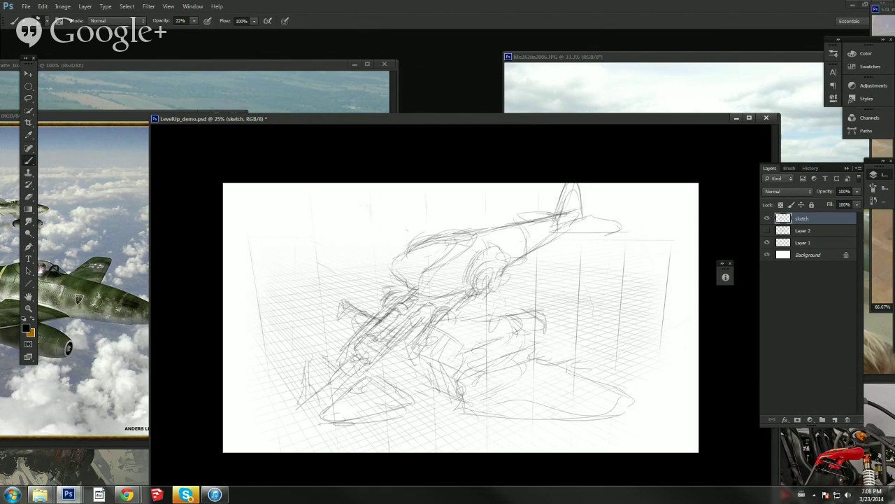
Step: Sketch a short far-side wing with a curved outline beside the front leg and extend the near wing's tip
mouse_move(380, 299)
left_mouse_down()
mouse_move(342, 309)
mouse_move(395, 286)
left_mouse_up()
mouse_move(468, 381)
left_mouse_down()
mouse_move(567, 371)
mouse_move(592, 405)
left_mouse_up()
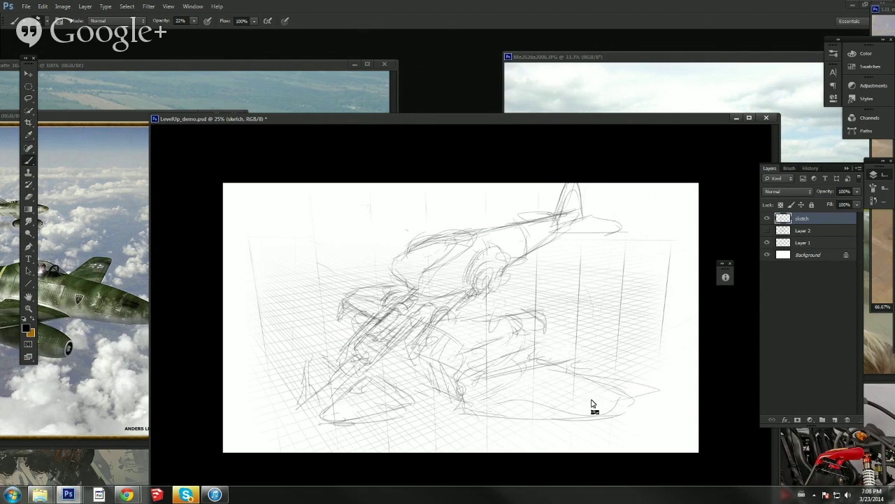
mouse_move(322, 265)
left_mouse_down()
mouse_move(385, 285)
mouse_move(333, 262)
mouse_move(313, 293)
left_mouse_up()
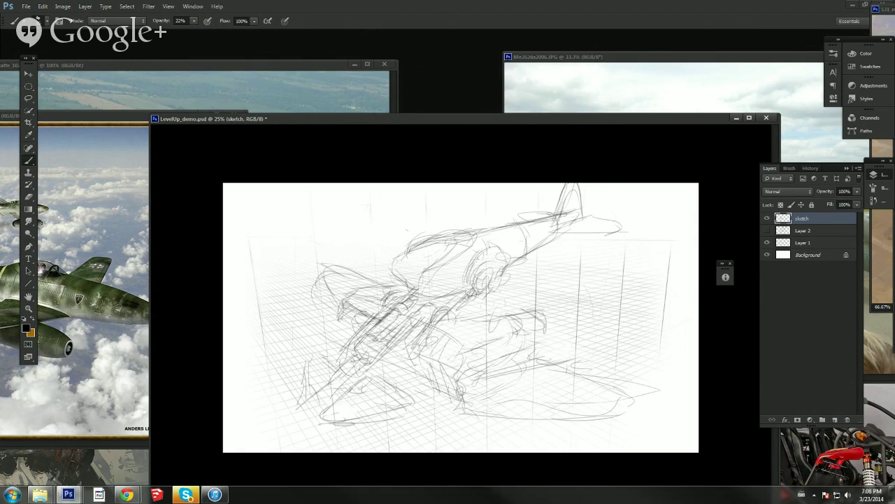
mouse_move(346, 349)
left_mouse_down()
mouse_move(310, 298)
mouse_move(326, 282)
mouse_move(330, 331)
left_mouse_up()
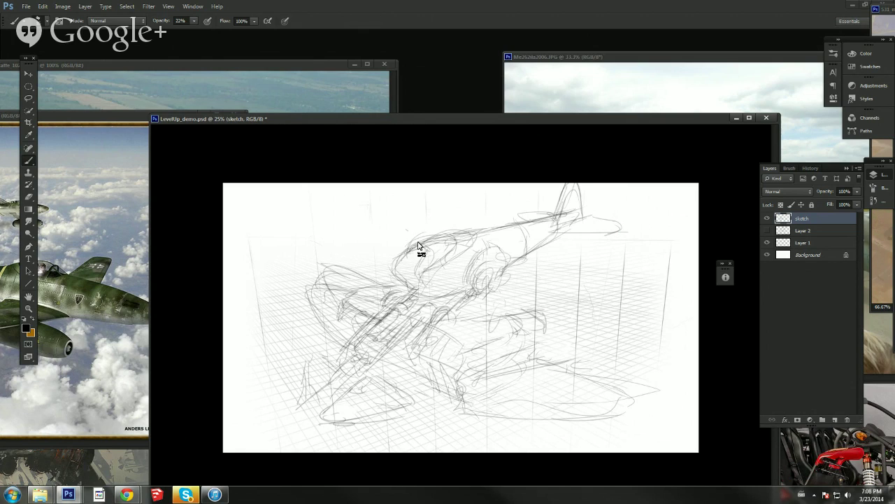
Step: Darken the fuselage's nose and upper contour, and erase excess lines around the front of the nose
left_click_drag(419, 242, 452, 231)
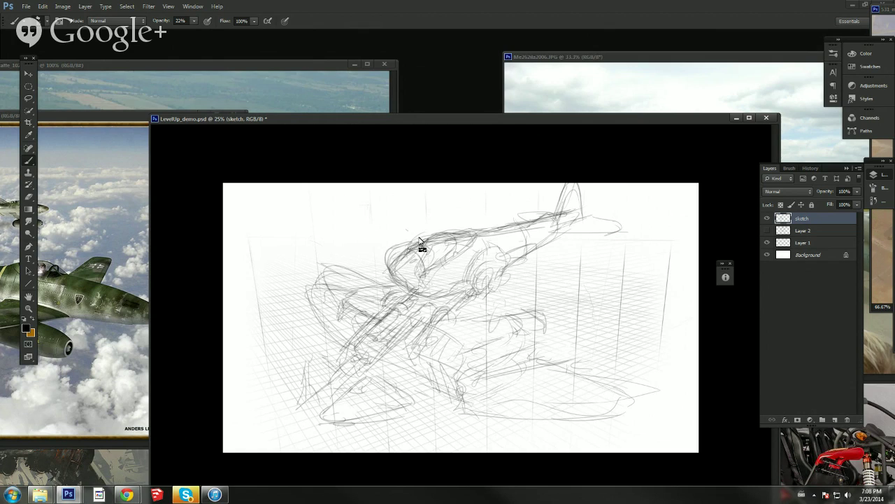
key("e")
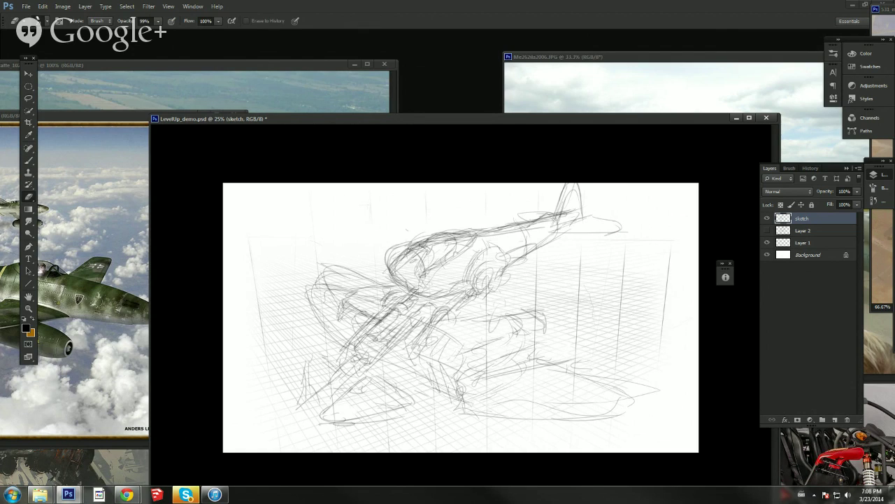
left_click_drag(410, 246, 389, 275)
key("b")
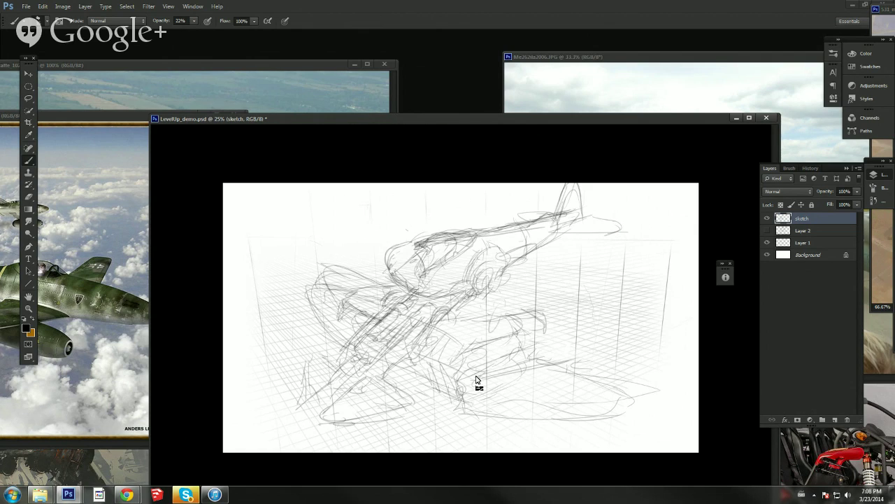
Step: Reinforce the near wing's contours and tip, and add two gun barrels projecting from its front edge
mouse_move(476, 380)
left_mouse_down()
mouse_move(573, 341)
mouse_move(592, 345)
mouse_move(566, 369)
mouse_move(617, 399)
left_mouse_up()
left_click_drag(575, 379, 658, 404)
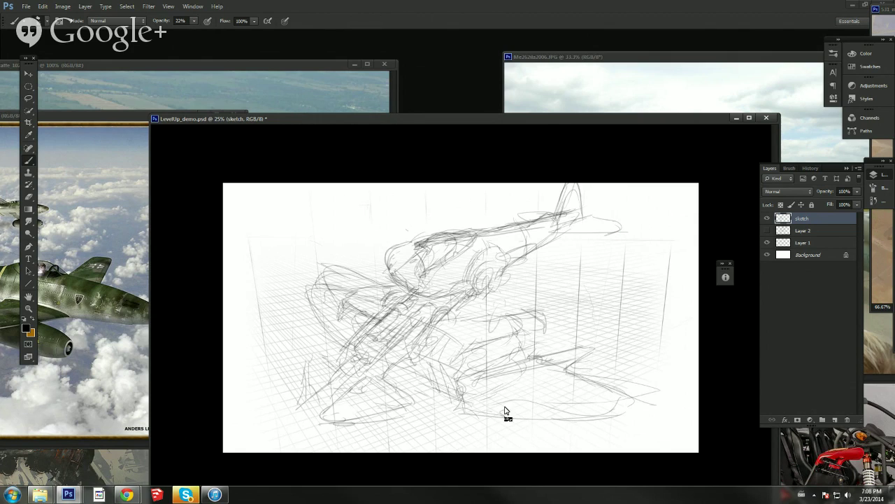
mouse_move(506, 414)
left_mouse_down()
mouse_move(470, 429)
mouse_move(517, 414)
mouse_move(466, 433)
left_mouse_up()
mouse_move(570, 422)
left_mouse_down()
mouse_move(525, 432)
mouse_move(630, 416)
mouse_move(623, 388)
left_mouse_up()
Step: Erase the outer curve beside the front leg and lighten construction lines inside the lower volume, adding small strokes at the far-side bracket
key("e")
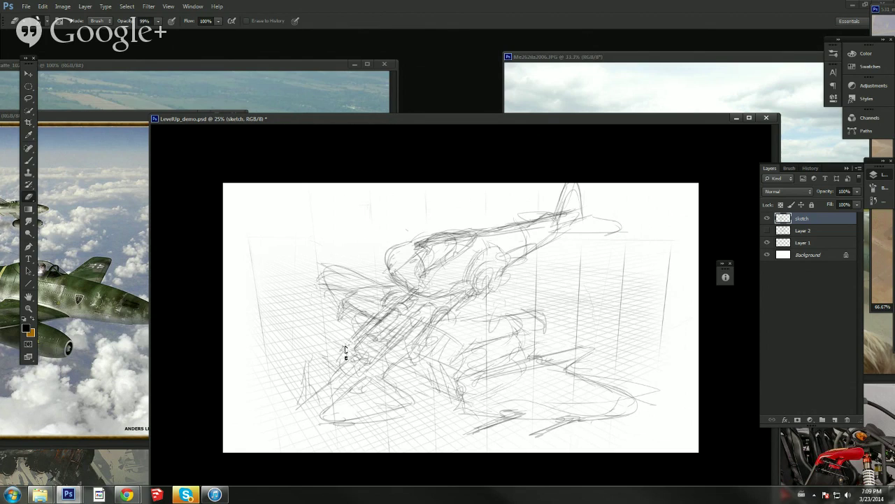
key("b")
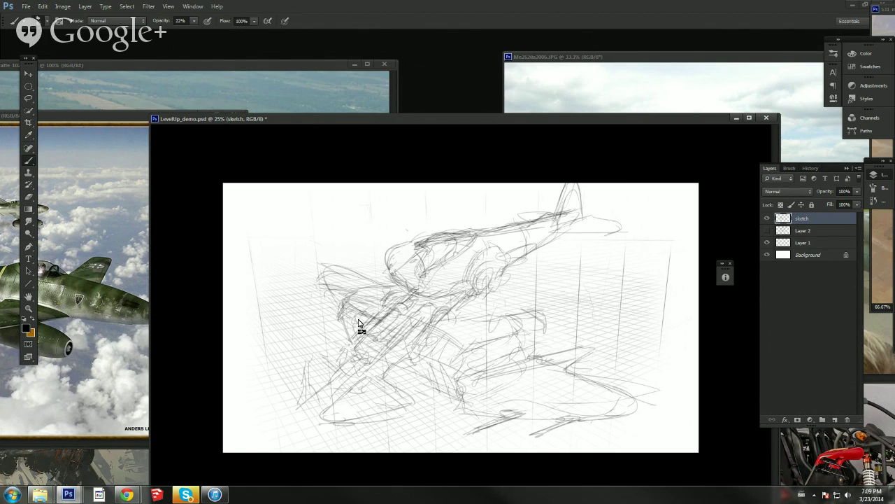
key("e")
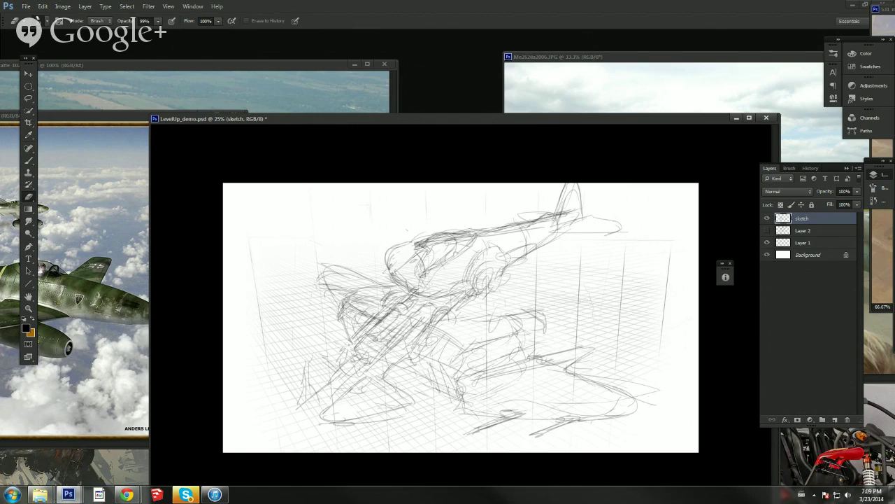
right_click(426, 354)
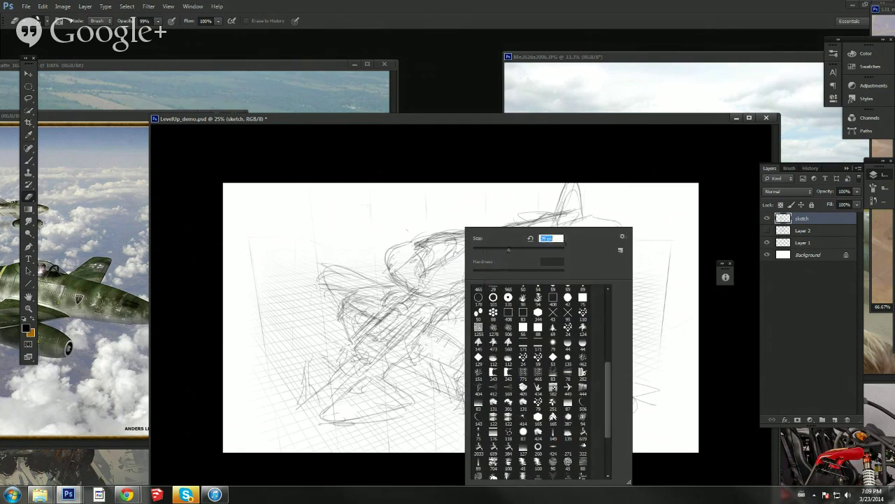
left_click(422, 355)
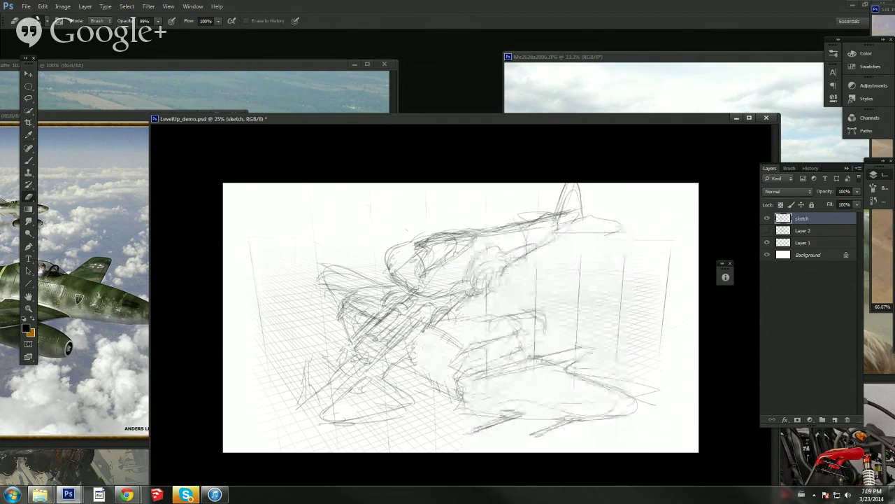
key("b")
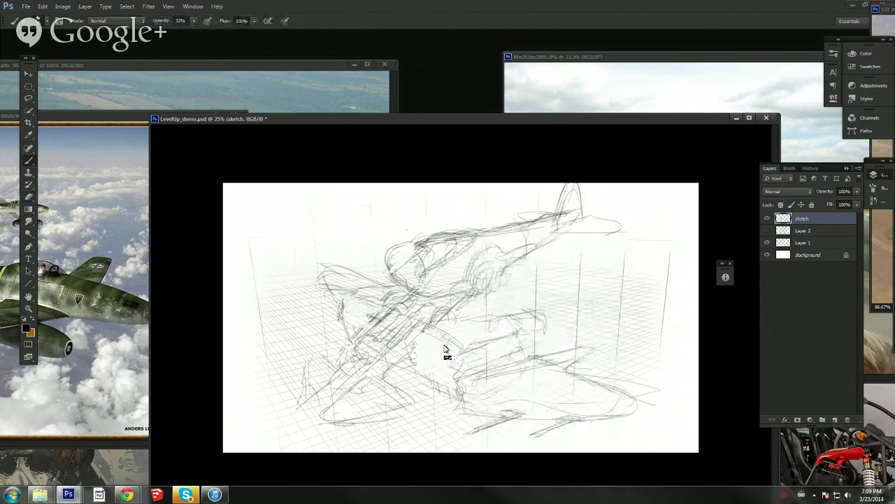
Step: Redraw the lower volume's front panel and upper contours, and add a small rounded joint on top of it
left_click_drag(455, 354, 459, 388)
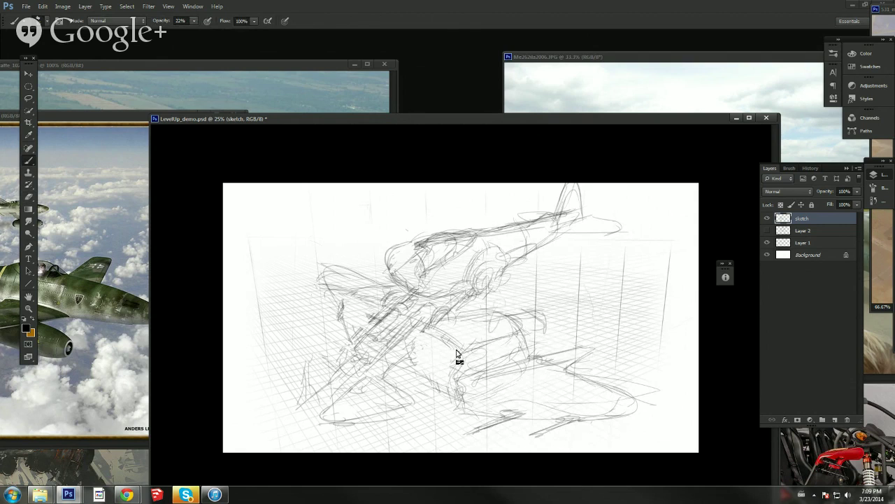
key("ctrl+z")
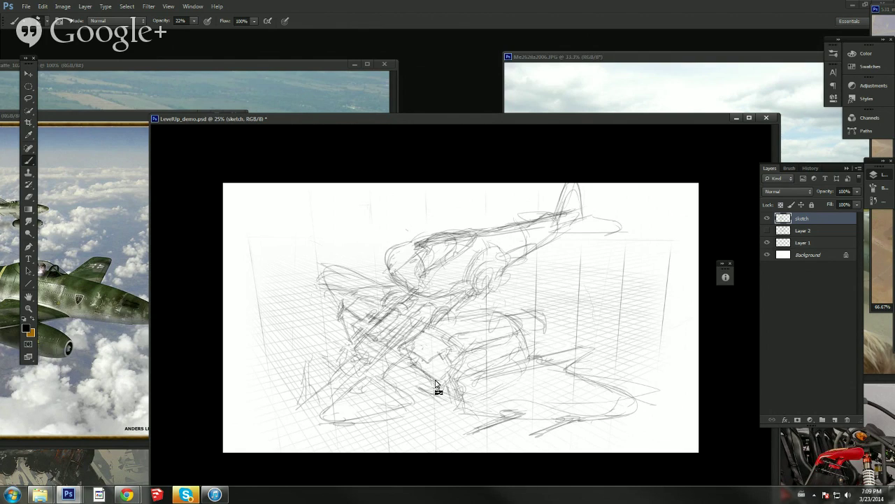
left_click_drag(462, 355, 446, 374)
left_click_drag(519, 337, 504, 307)
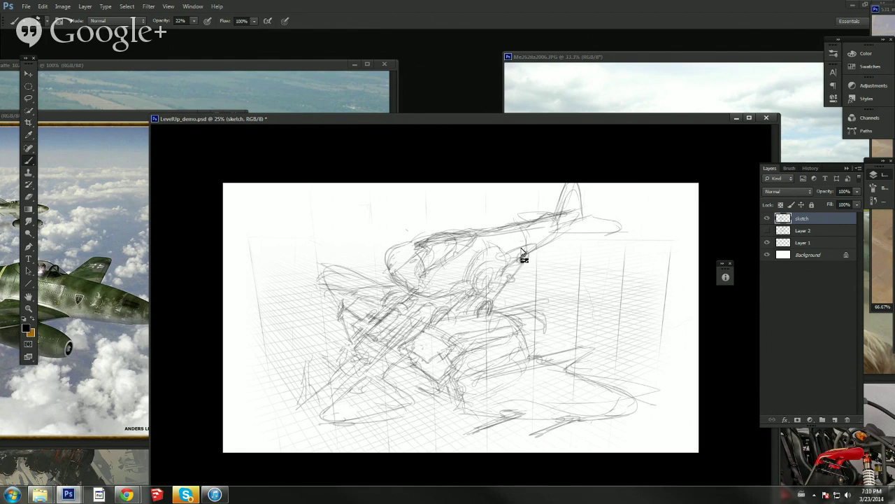
Step: Erase stray strokes behind the round engine and darken the front leg's crossing struts
key("e")
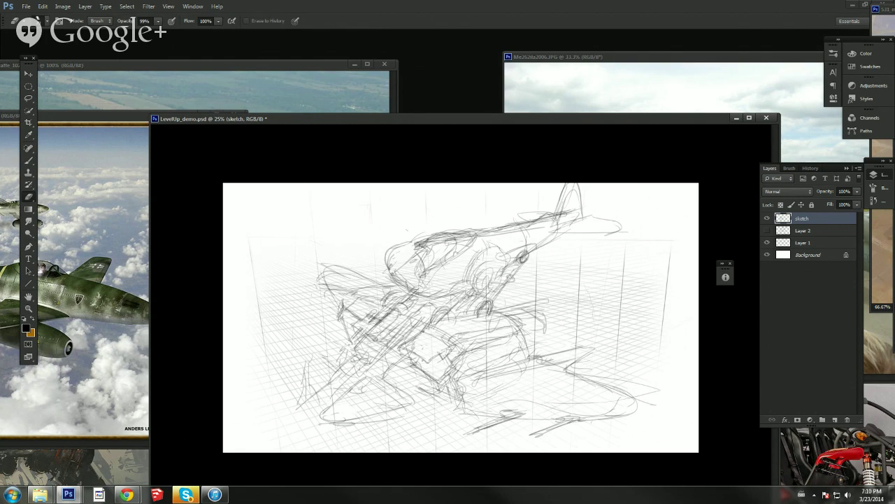
left_click_drag(518, 267, 499, 293)
key("b")
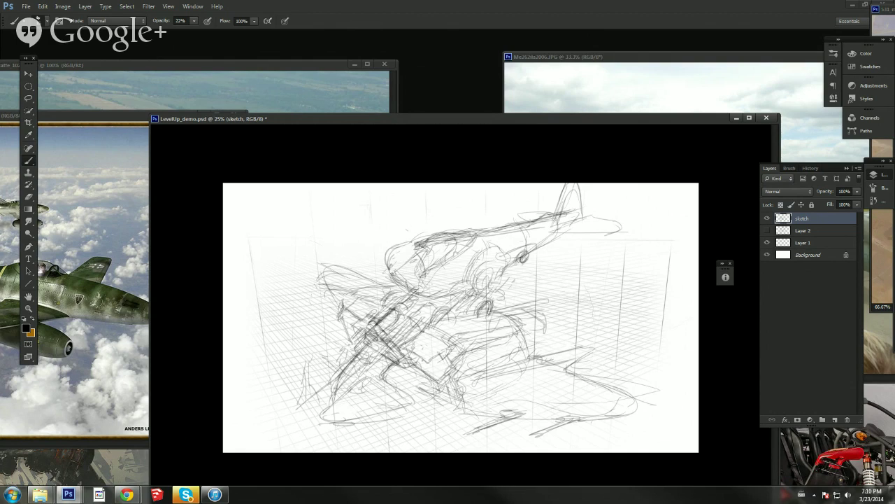
Step: Erase the heavy lines along the fuselage's upper edge and redraw it as a cleaner, straighter contour
key("e")
mouse_move(430, 238)
left_mouse_down()
mouse_move(409, 245)
mouse_move(478, 232)
left_mouse_up()
key("b")
left_click_drag(423, 240, 483, 230)
mouse_move(430, 242)
left_mouse_down()
mouse_move(544, 216)
mouse_move(446, 237)
left_mouse_up()
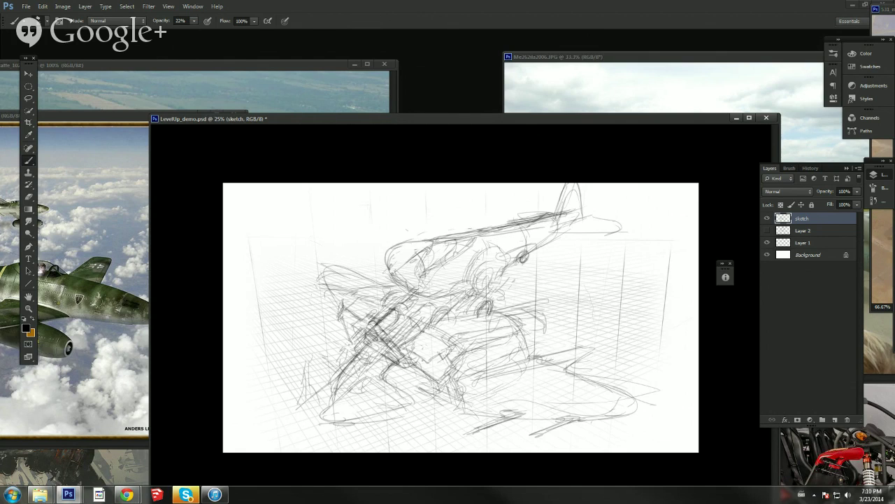
Step: Add a contour stroke behind the nose and sketch panel lines across the near wing's surface
left_click_drag(424, 268, 426, 294)
left_click_drag(517, 404, 568, 387)
left_click_drag(514, 403, 581, 382)
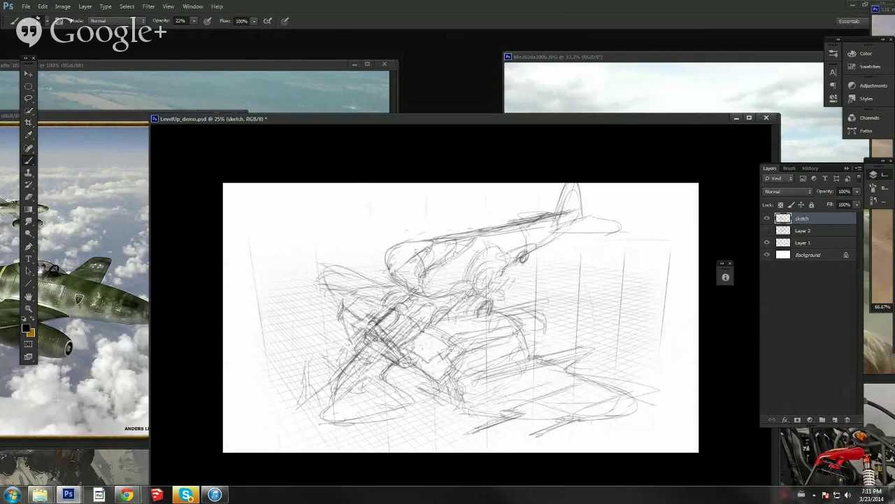
Step: Select the far-side wing with the Lasso, transform it to sit slightly lower, and clean up its loose lines
key("l")
mouse_move(308, 334)
left_mouse_down()
mouse_move(350, 245)
mouse_move(318, 315)
mouse_move(352, 300)
mouse_move(354, 310)
mouse_move(346, 296)
mouse_move(347, 303)
left_mouse_up()
key("ctrl+t")
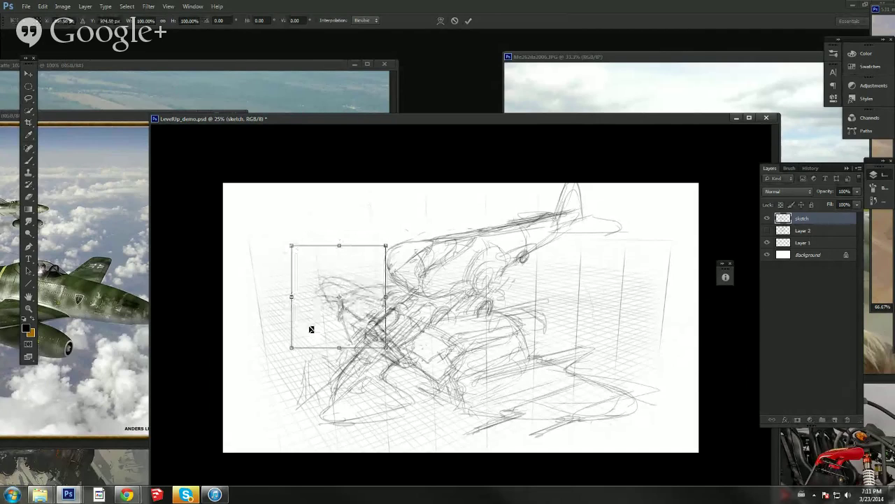
key("Return")
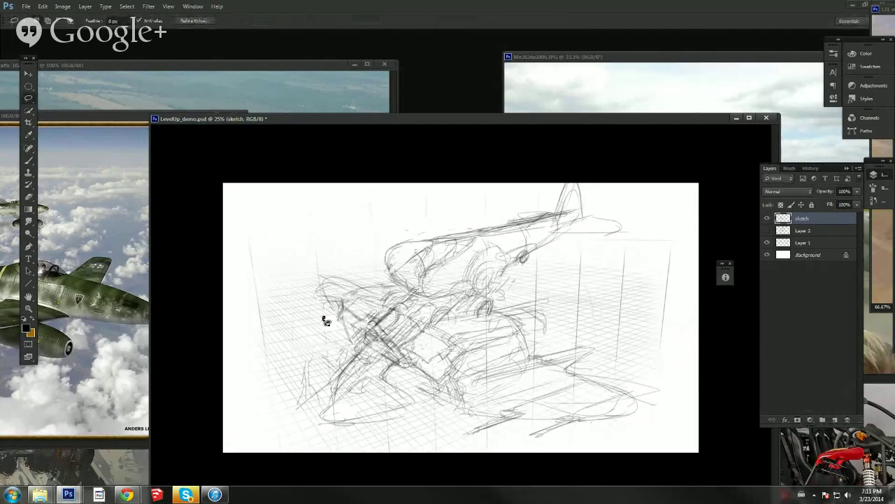
key("e")
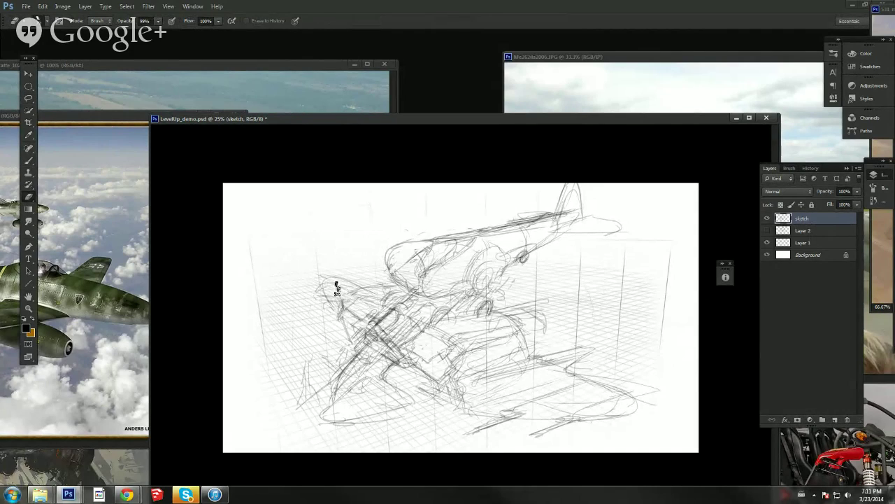
Step: Redraw the far-side wing's outer edge and reinforce the lower volume's rear bracket and the joint beneath the engine
key("b")
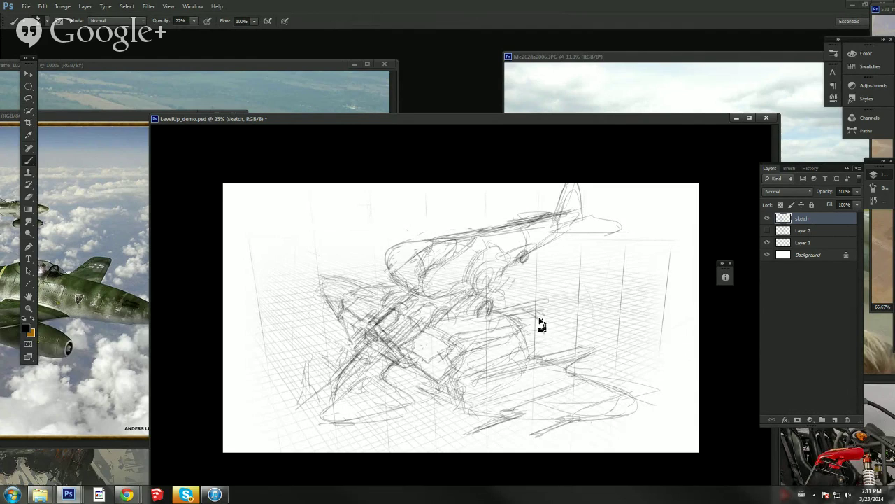
mouse_move(516, 304)
left_mouse_down()
mouse_move(545, 319)
mouse_move(521, 308)
left_mouse_up()
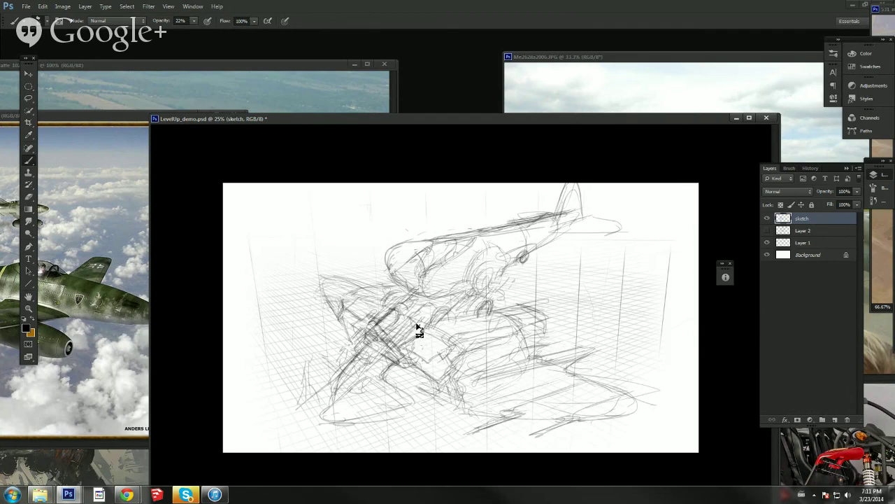
left_click_drag(417, 324, 561, 299)
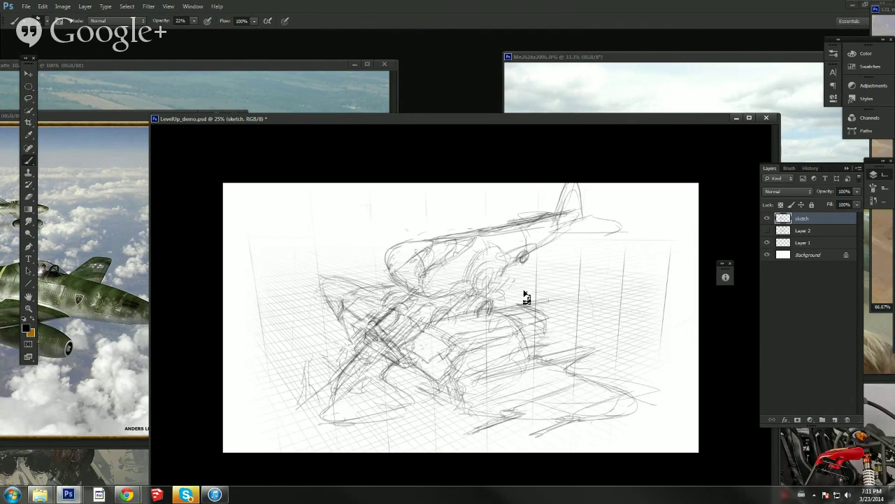
mouse_move(502, 288)
left_mouse_down()
mouse_move(487, 289)
mouse_move(492, 312)
mouse_move(502, 289)
mouse_move(496, 298)
left_mouse_up()
Step: Erase the front foot's lower outline and redraw it with a flatter base and stronger side contours
key("e")
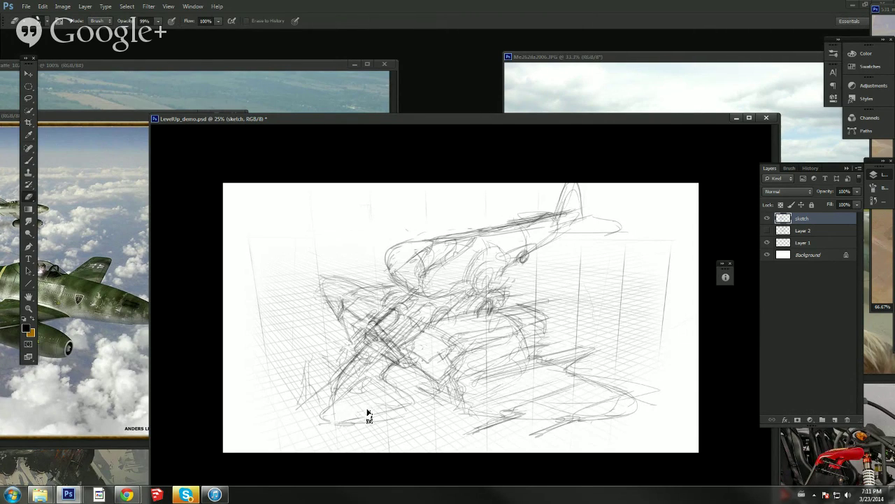
key("b")
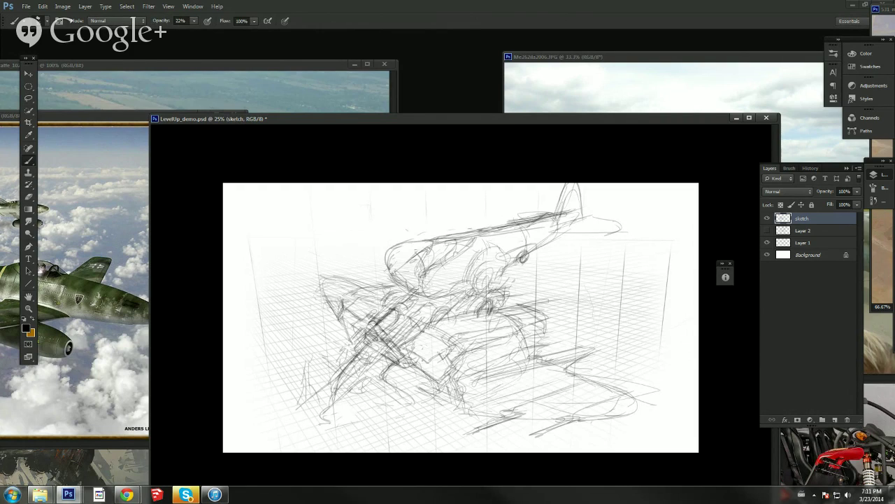
left_click_drag(312, 348, 304, 391)
left_click_drag(308, 371, 334, 351)
left_click_drag(323, 425, 408, 414)
left_click_drag(383, 378, 420, 407)
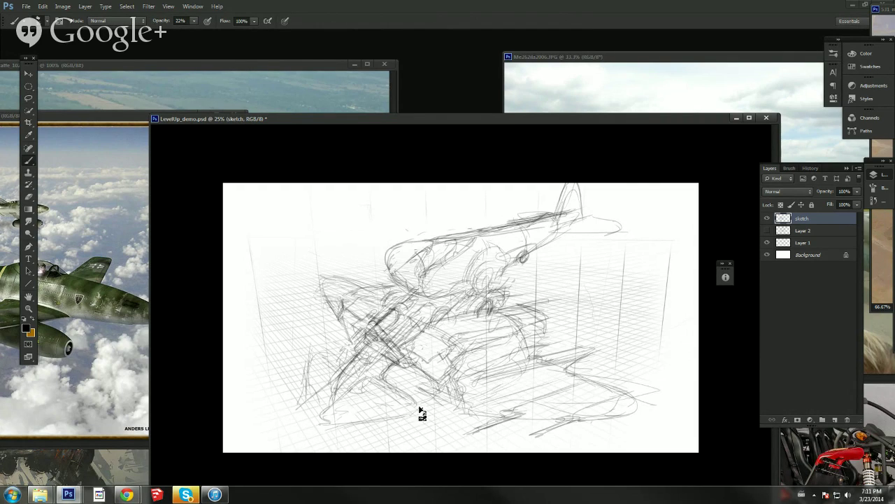
left_click_drag(319, 424, 416, 415)
Step: Add a contour line on the rear fuselage and a second trailing edge to the vertical tail fin
mouse_move(510, 241)
left_mouse_down()
mouse_move(559, 225)
mouse_move(525, 236)
left_mouse_up()
left_click_drag(583, 185, 593, 220)
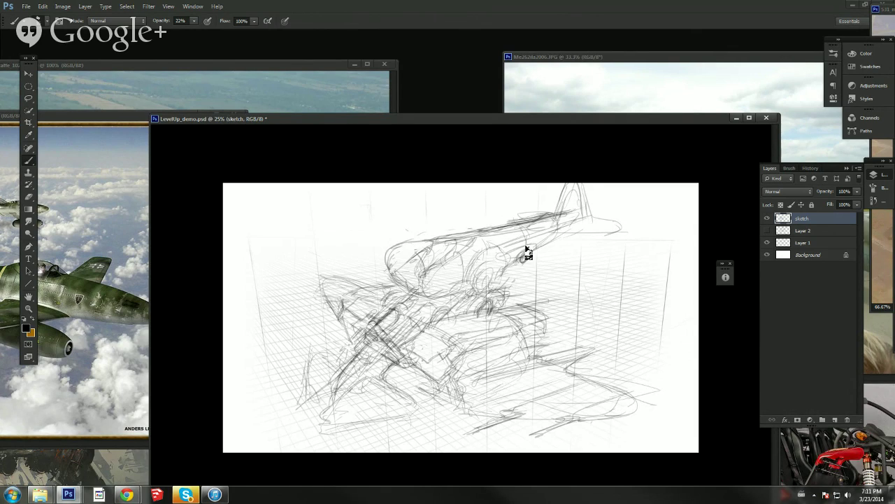
Step: Select the legs and lower volume with the Lasso and move them slightly down and left of the fuselage
left_click_drag(430, 242, 385, 266)
key("l")
mouse_move(570, 301)
left_mouse_down()
mouse_move(521, 290)
mouse_move(479, 300)
mouse_move(339, 271)
mouse_move(234, 353)
mouse_move(384, 433)
mouse_move(554, 476)
mouse_move(684, 401)
mouse_move(598, 305)
mouse_move(568, 320)
left_mouse_up()
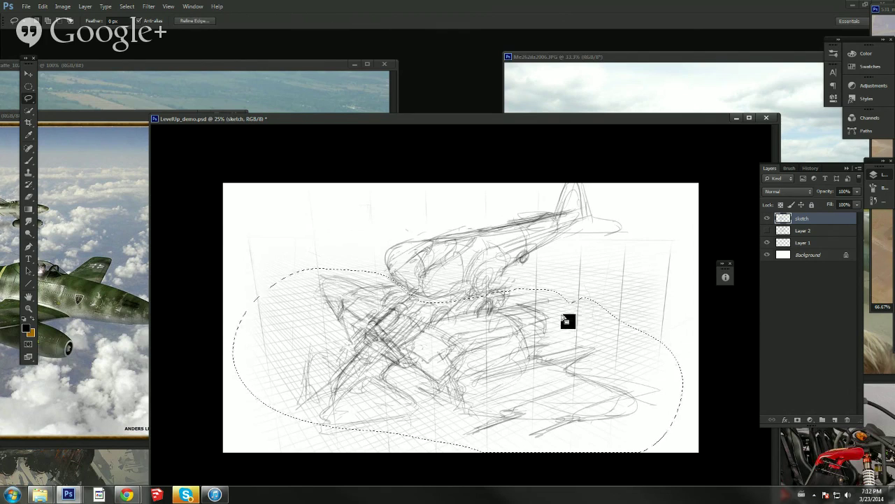
key("ctrl+t")
left_click_drag(547, 370, 539, 378)
key("Return")
key("ctrl+d")
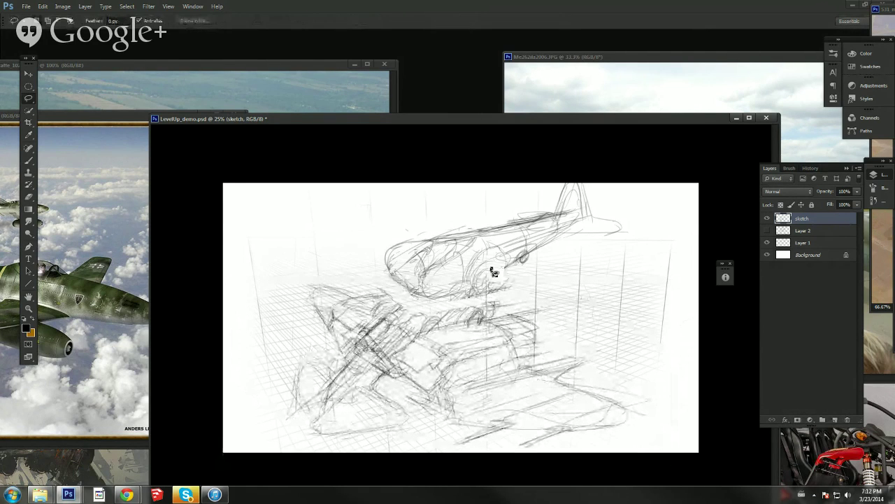
Step: Sketch joints bridging the gap between the fuselage and lower volume, and clean up the fuselage's upper edge
key("b")
left_click_drag(416, 314, 430, 313)
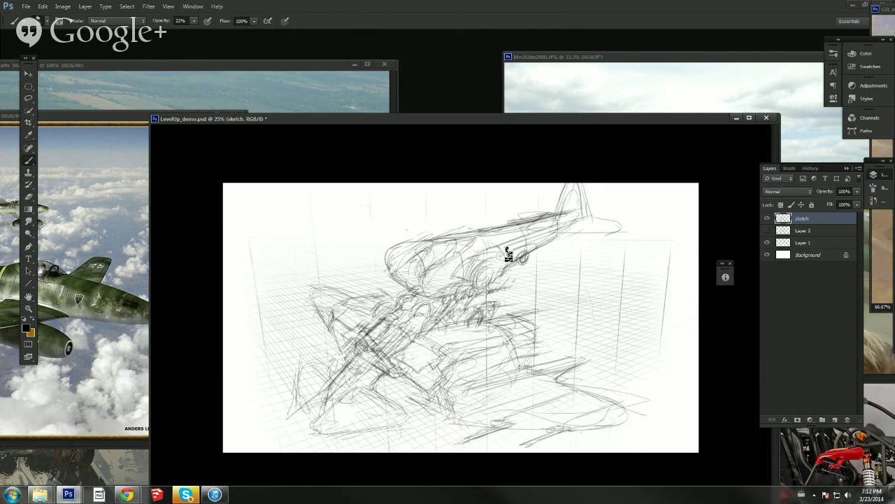
key("e")
mouse_move(394, 249)
left_mouse_down()
mouse_move(420, 241)
mouse_move(396, 246)
mouse_move(393, 271)
mouse_move(407, 243)
mouse_move(390, 256)
mouse_move(442, 238)
left_mouse_up()
key("b")
key("e")
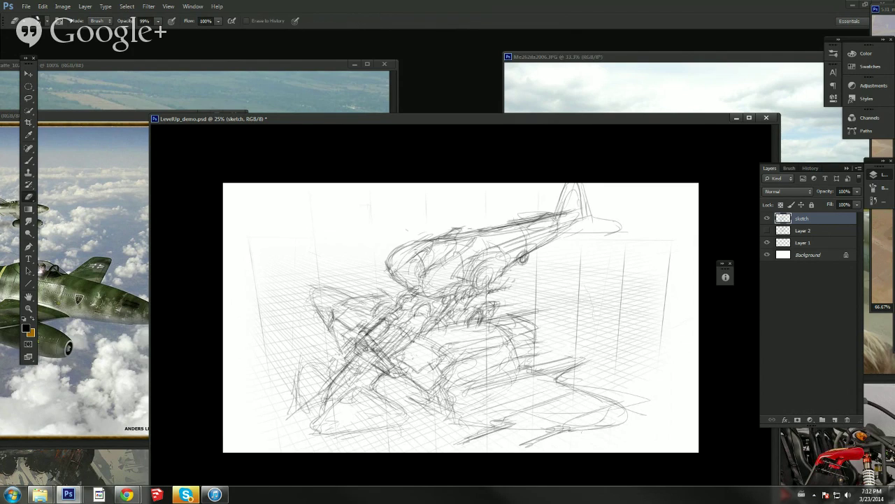
mouse_move(465, 238)
left_mouse_down()
mouse_move(478, 232)
mouse_move(453, 235)
left_mouse_up()
key("b")
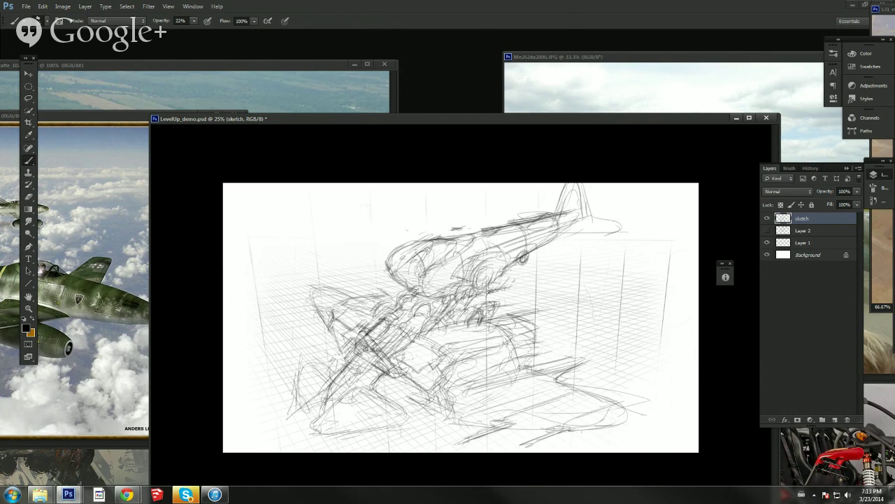
Step: Erase the lines at the tail root, redraw it rounded, and sketch longer horizontal tailplanes on both sides
key("e")
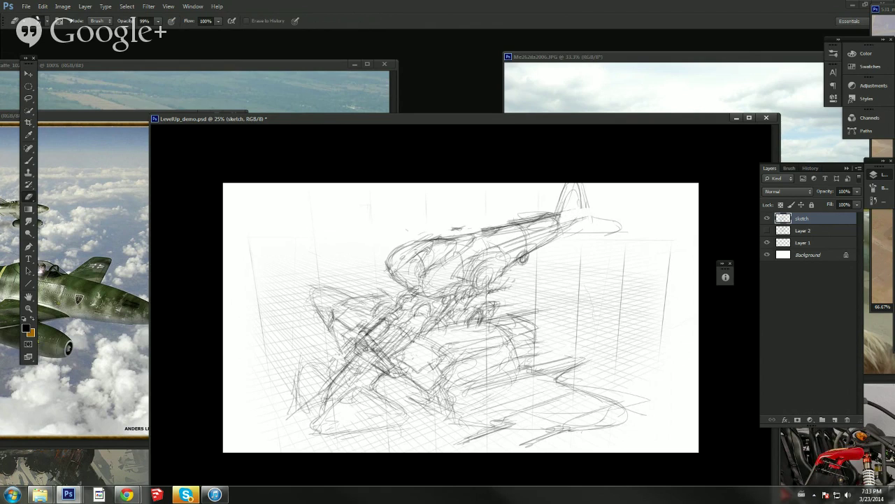
key("b")
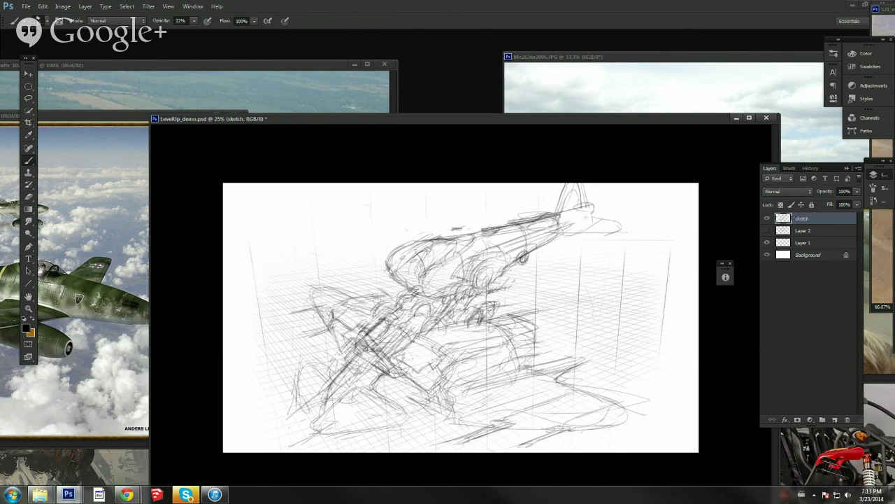
mouse_move(557, 233)
left_mouse_down()
mouse_move(652, 238)
mouse_move(613, 222)
mouse_move(660, 231)
left_mouse_up()
left_click_drag(585, 221, 671, 228)
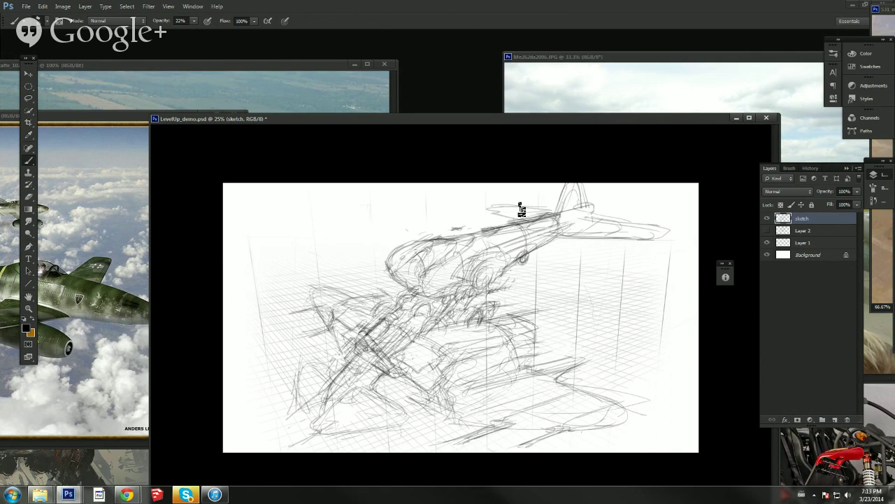
Step: Scale the sketch, Layer 2 and Layer 1 layers together to about 92% and make the sketch layer active again
left_click(806, 244, "shift")
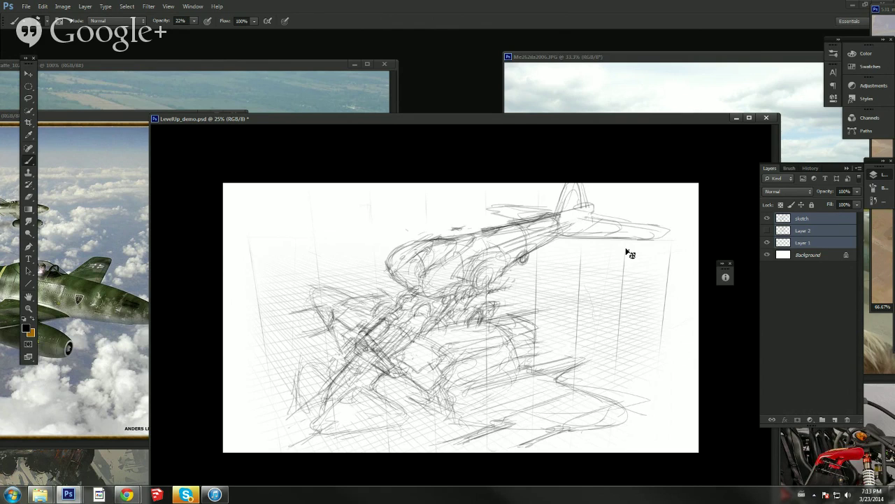
key("ctrl+t")
left_click_drag(725, 152, 643, 287)
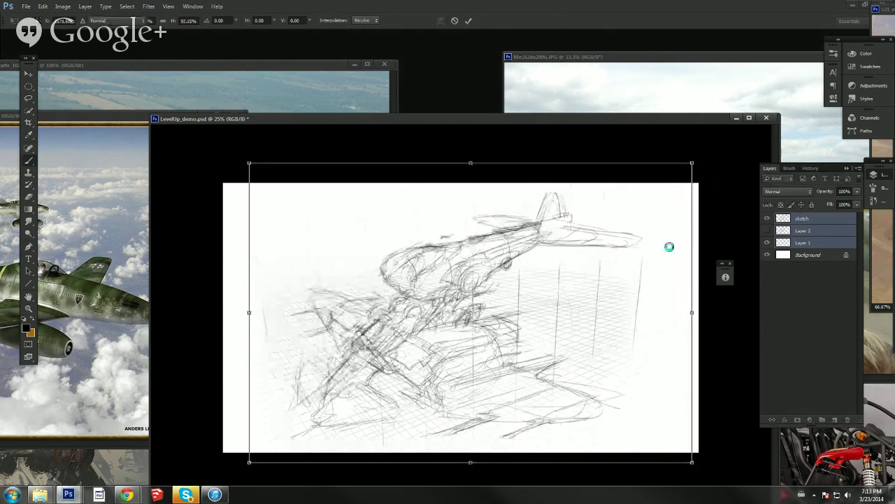
key("Return")
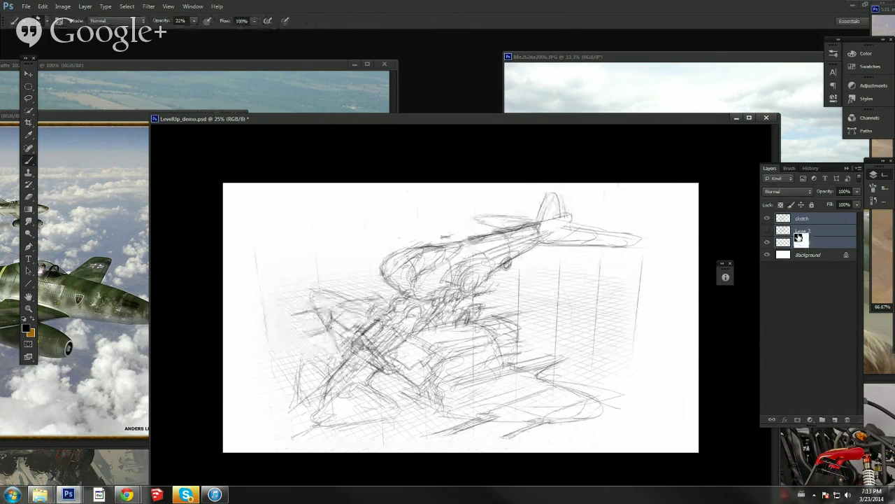
left_click_drag(796, 219, 789, 237)
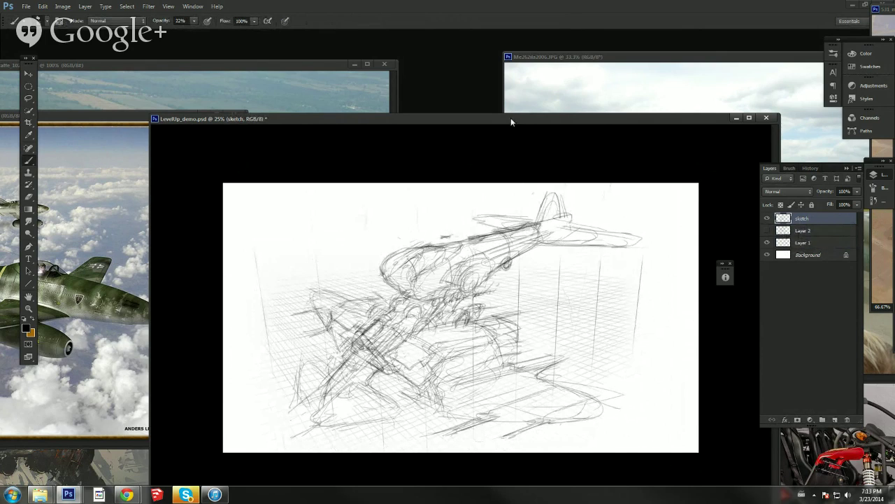
Step: Erase the stray marks above the fuselage and redraw its upper contour with firmer lines towards the tail
left_click_drag(511, 119, 482, 103)
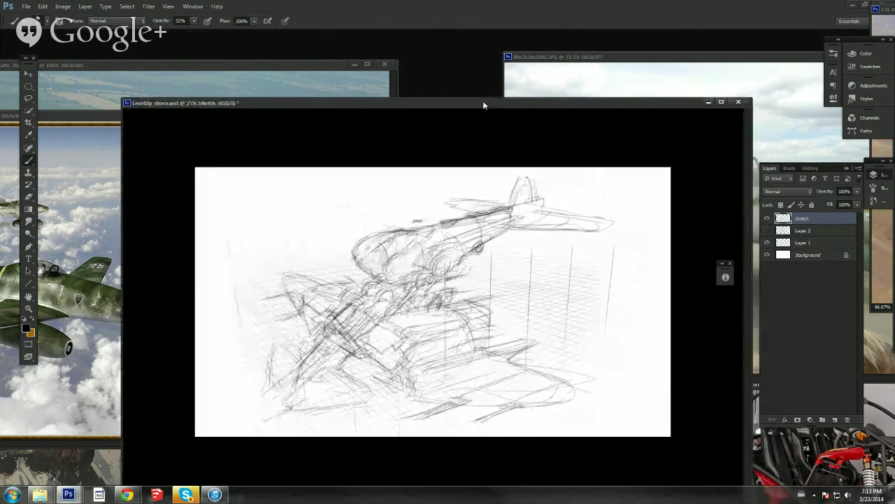
left_click(28, 308)
left_click(463, 272)
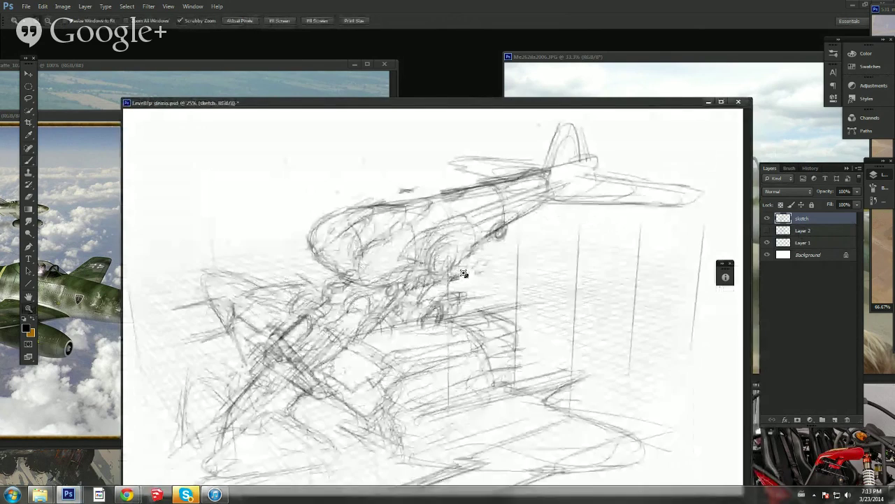
mouse_move(463, 273)
left_mouse_down()
mouse_move(484, 268)
mouse_move(455, 280)
mouse_move(470, 272)
left_mouse_up()
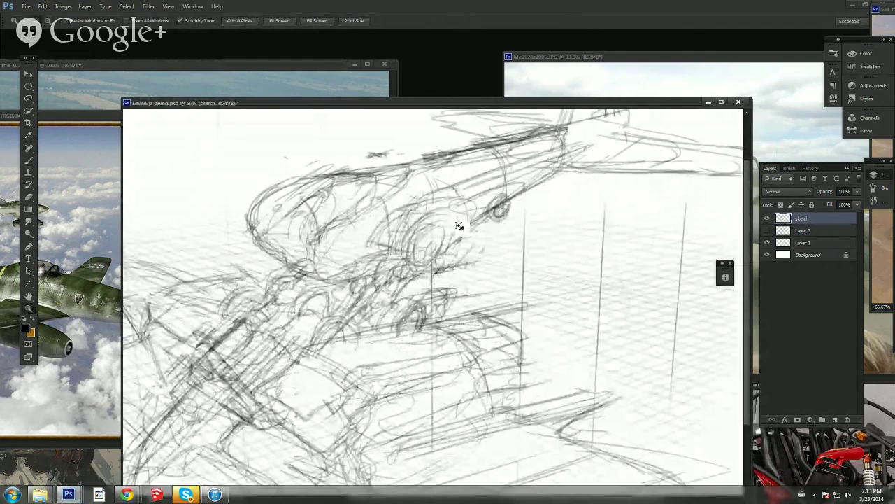
left_click_drag(459, 226, 482, 208)
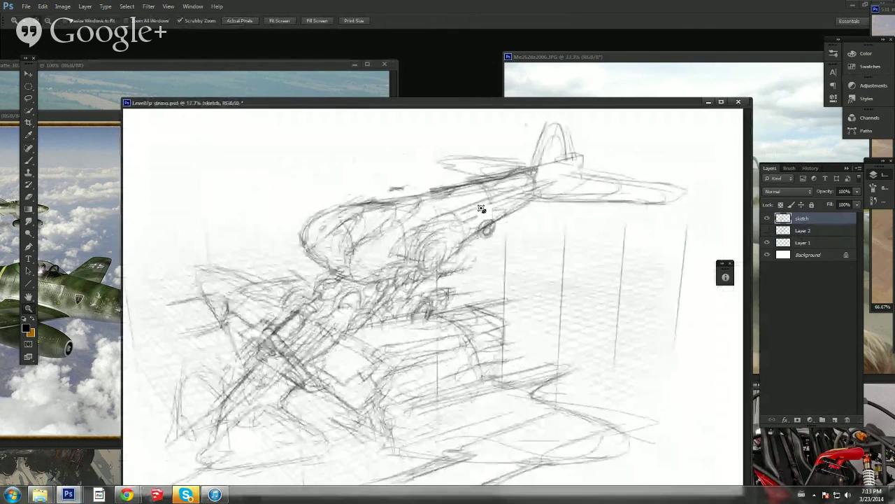
left_click(481, 210)
key("b")
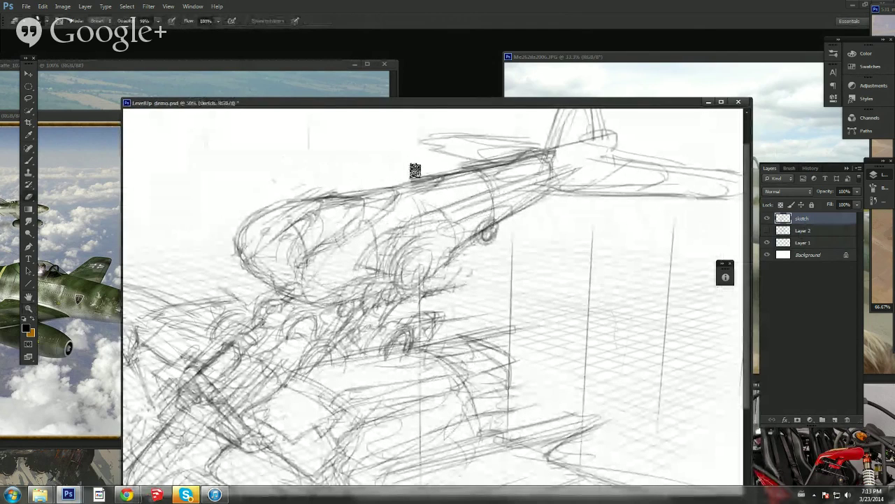
mouse_move(415, 171)
left_mouse_down()
mouse_move(278, 196)
mouse_move(242, 221)
left_mouse_up()
key("b")
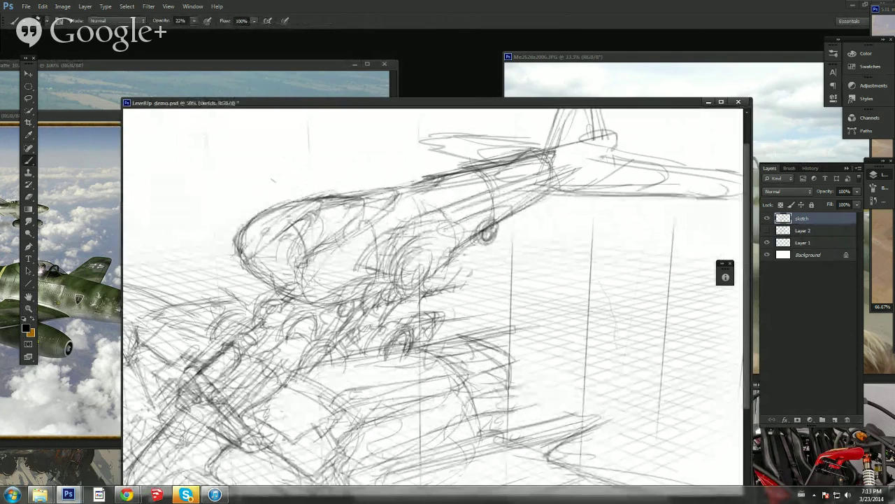
left_click_drag(351, 196, 462, 171)
left_click_drag(408, 185, 472, 174)
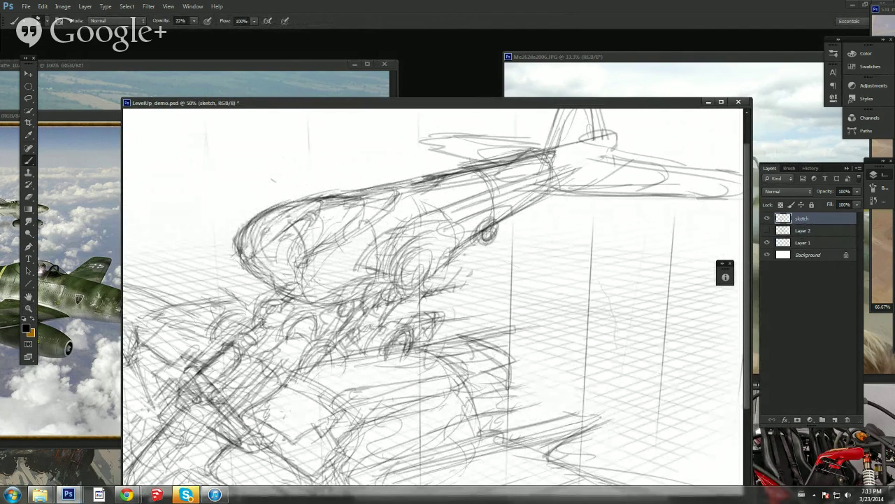
Step: Erase the loose construction lines inside the nose and redraw its curved inner contour
key("e")
mouse_move(286, 216)
left_mouse_down()
mouse_move(258, 243)
mouse_move(337, 204)
left_mouse_up()
key("b")
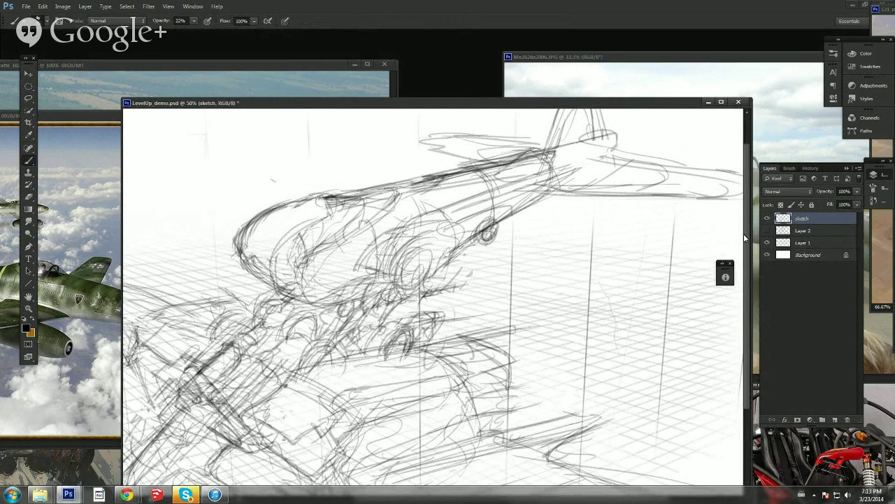
Step: Add a new layer above the sketch, lower the sketch layer's fill to 50%, and make the new layer active
key("ctrl+shift+n")
key("Return")
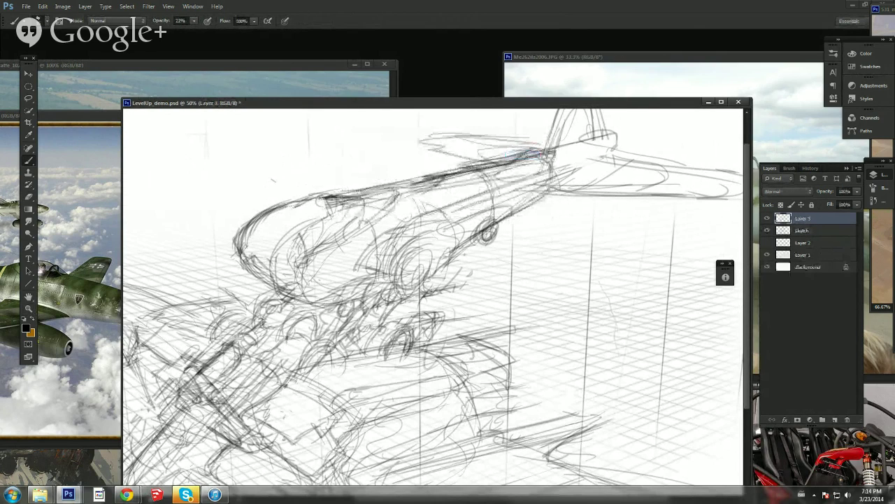
left_click(834, 230)
left_click(857, 205)
left_click(835, 215)
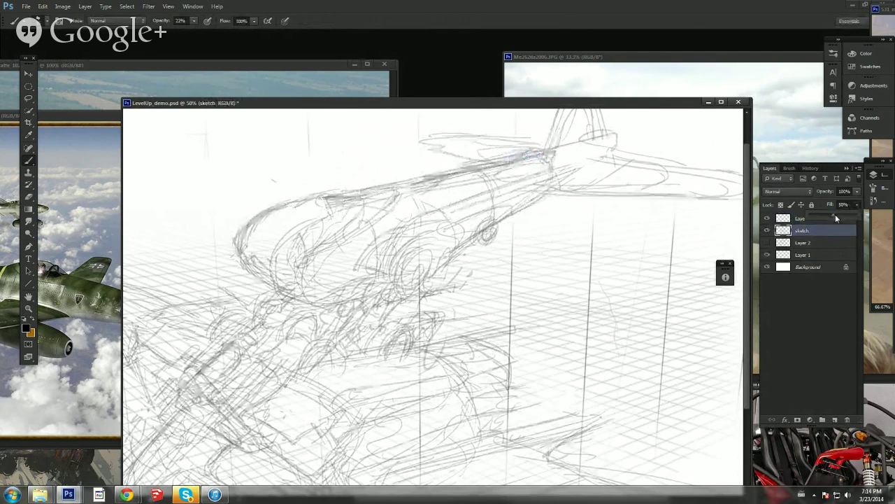
left_click(832, 219)
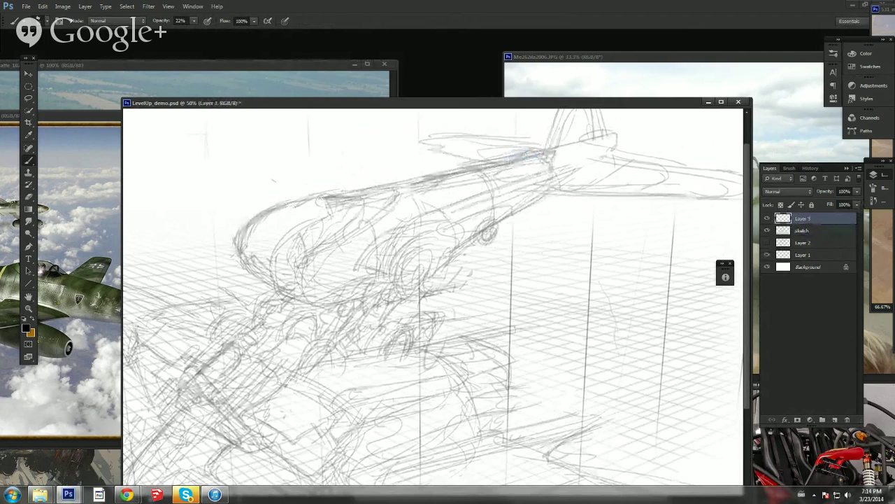
Step: Adjust the brush size and set its opacity to 32%, then ink the small curve behind the nose and the nose's upper edge
mouse_move(453, 239)
left_mouse_down()
mouse_move(455, 254)
mouse_move(483, 238)
mouse_move(489, 246)
left_mouse_up()
right_click(494, 201)
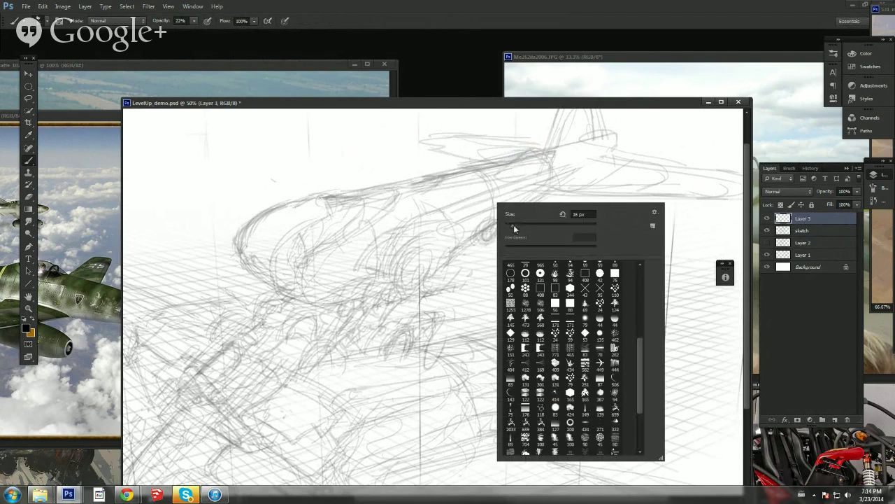
left_click(512, 226)
left_click(390, 199)
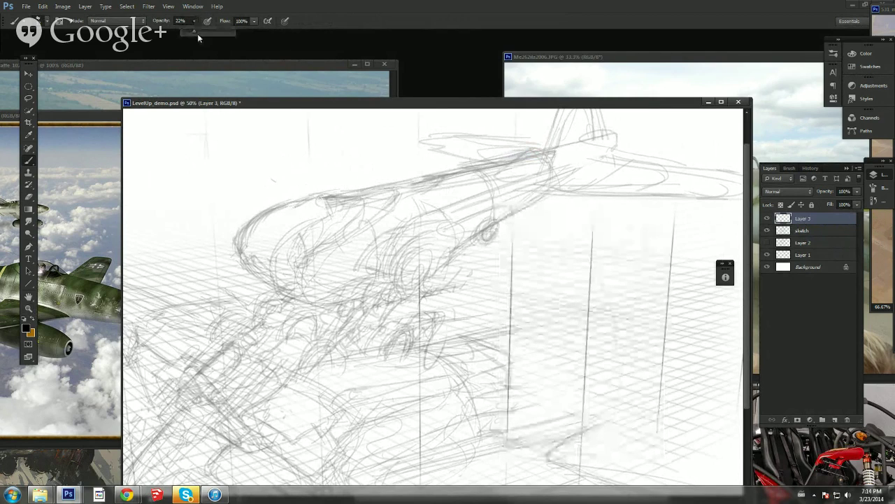
key("8")
left_click_drag(321, 197, 338, 211)
key("ctrl+z")
mouse_move(195, 21)
left_mouse_down()
mouse_move(193, 35)
mouse_move(174, 36)
left_mouse_up()
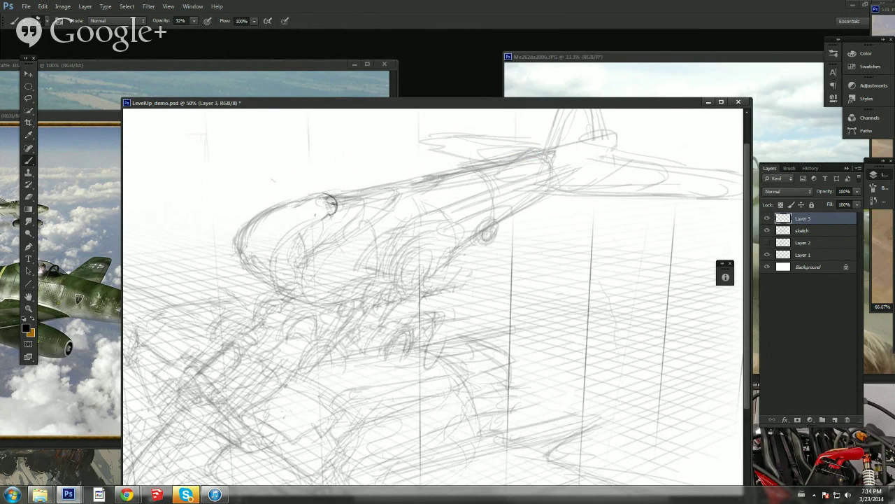
mouse_move(318, 196)
left_mouse_down()
mouse_move(262, 220)
mouse_move(312, 196)
left_mouse_up()
Step: Test brush strokes beside the nose, undo them, and set the brush opacity to 61%
left_click_drag(220, 201, 289, 161)
key("ctrl+z")
left_click_drag(194, 21, 214, 43)
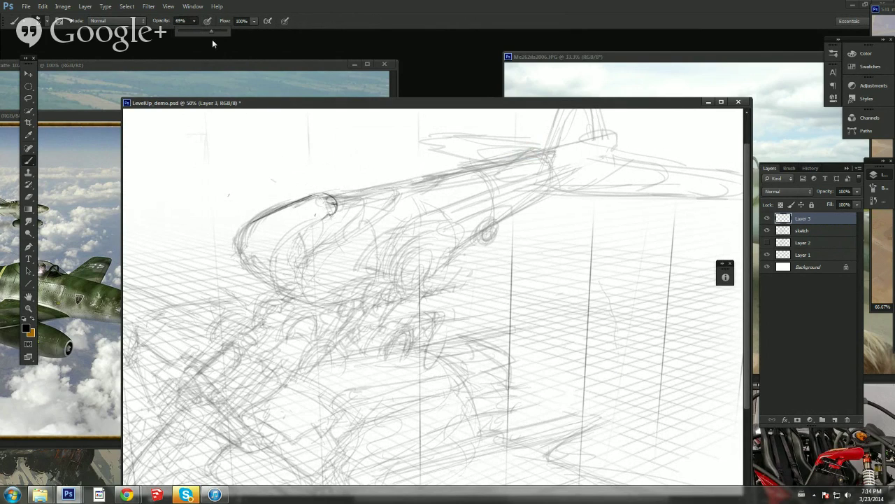
right_click(288, 180)
left_click(305, 201)
left_click_drag(237, 177, 293, 153)
key("ctrl+z")
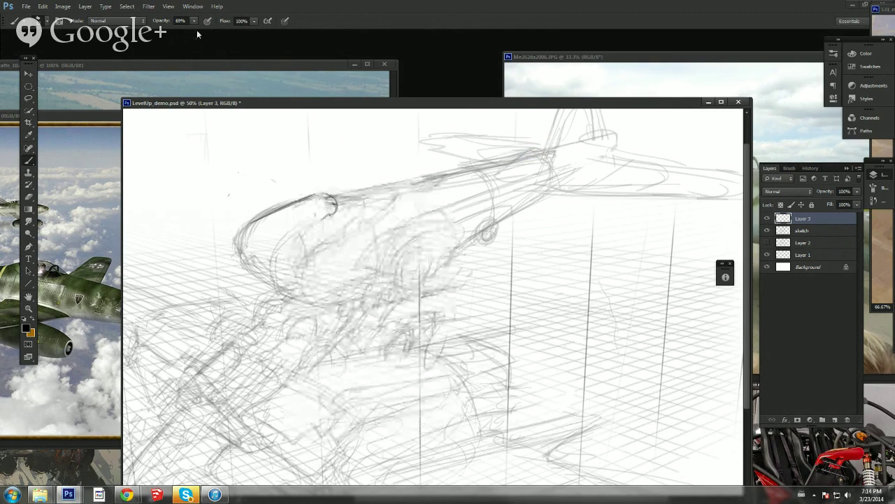
left_click_drag(194, 21, 193, 32)
Step: Ink the nose panel's lower edge and inner curve, and the fuselage's top line back to the tail fin
left_click_drag(242, 260, 275, 264)
mouse_move(269, 269)
left_mouse_down()
mouse_move(332, 210)
mouse_move(502, 166)
left_mouse_up()
key("ctrl+z")
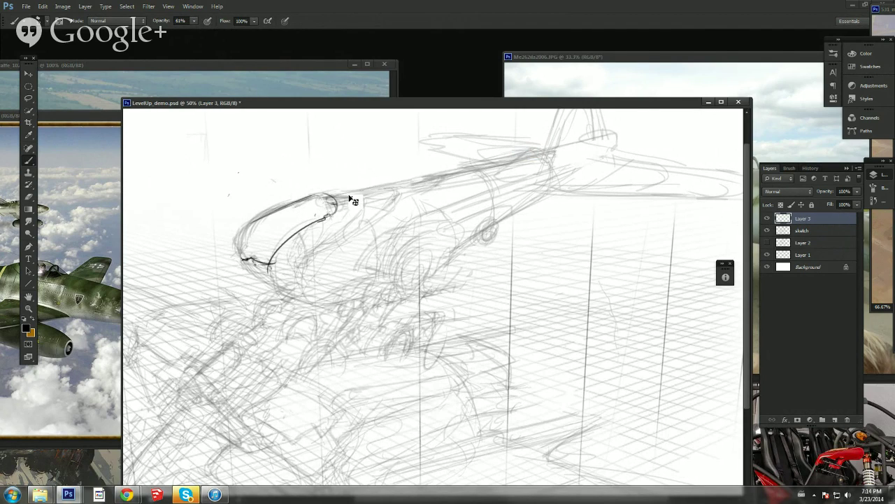
mouse_move(323, 194)
left_mouse_down()
mouse_move(546, 149)
mouse_move(556, 151)
mouse_move(529, 198)
mouse_move(581, 175)
mouse_move(569, 184)
mouse_move(580, 160)
mouse_move(585, 173)
mouse_move(571, 177)
mouse_move(537, 130)
left_mouse_up()
right_click(546, 148)
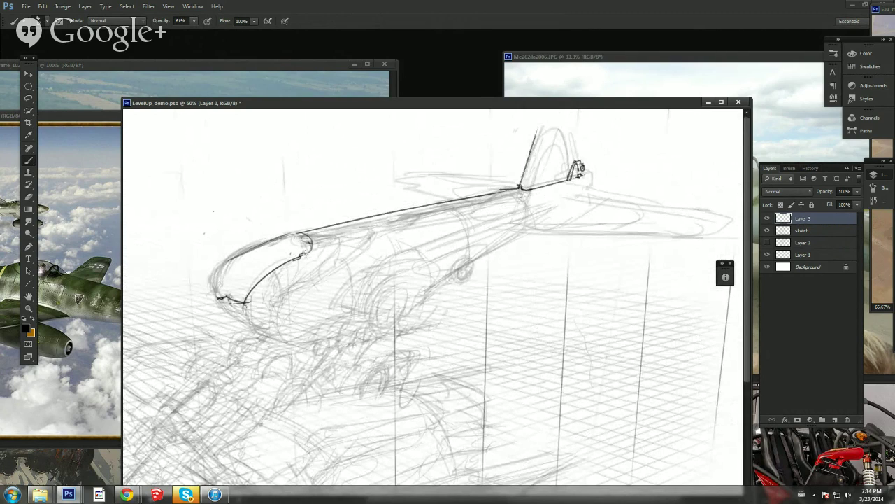
Step: Ink the vertical fin's front and rear edges, an inner dividing line, and the small detail at its rear base
left_click_drag(586, 165, 585, 119)
left_click_drag(562, 186, 572, 186)
left_click_drag(544, 142, 555, 109)
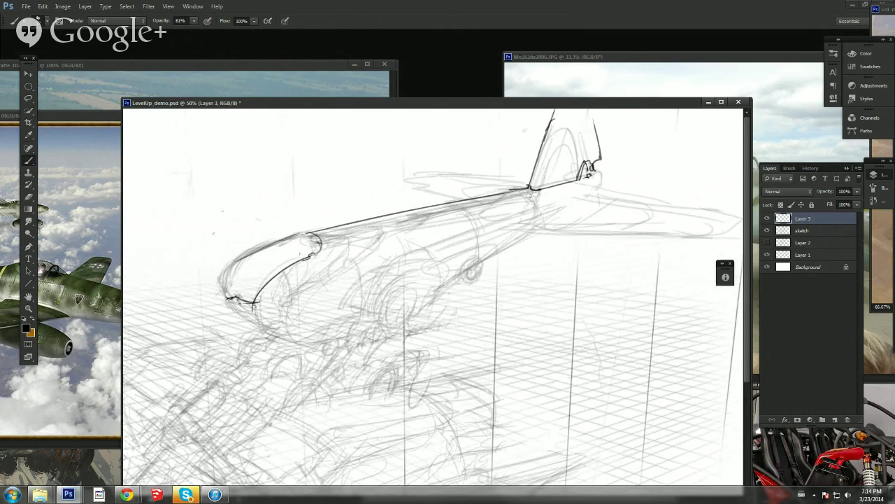
left_click_drag(551, 183, 563, 124)
left_click_drag(590, 165, 589, 175)
Step: Ink a long side line along the rear fuselage to the tail and two curved panel bands across it
left_click_drag(394, 262, 516, 223)
key("ctrl+z")
left_click_drag(390, 261, 595, 190)
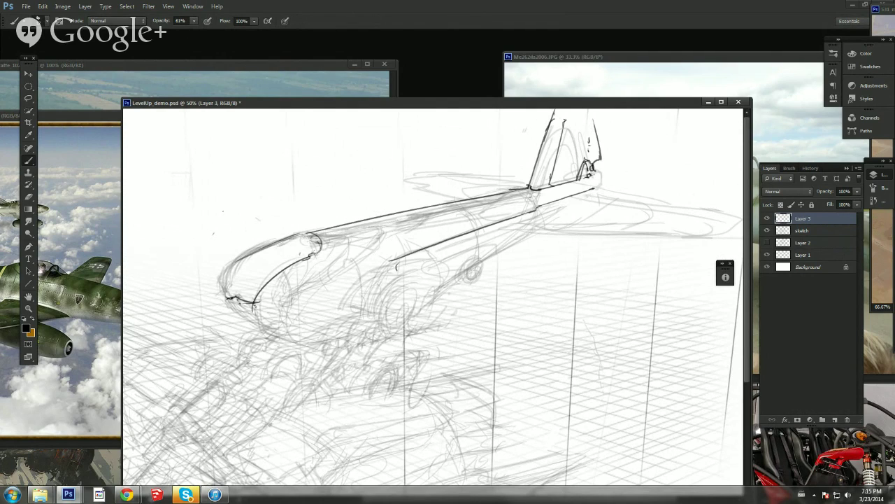
left_click_drag(400, 209, 412, 246)
left_click_drag(470, 226, 461, 207)
left_click_drag(393, 267, 383, 269)
Step: Ink the engine housing's double curved front lip and its edge line running back towards the tail
mouse_move(370, 319)
left_mouse_down()
mouse_move(403, 278)
mouse_move(396, 281)
mouse_move(442, 260)
left_mouse_up()
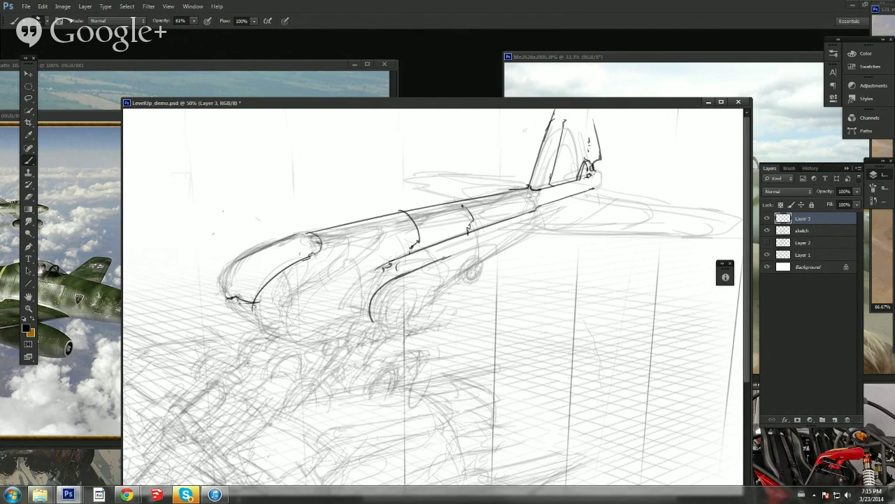
mouse_move(387, 263)
left_mouse_down()
mouse_move(354, 302)
mouse_move(375, 327)
left_mouse_up()
left_click_drag(394, 271, 535, 222)
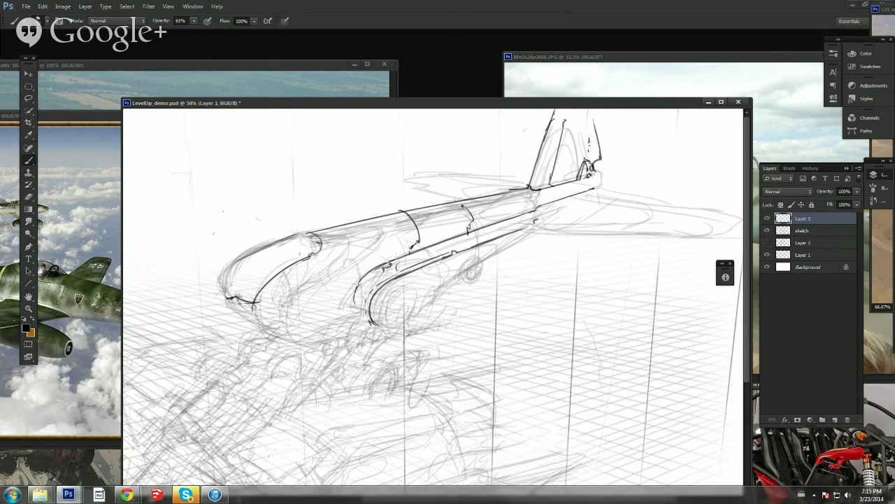
left_click_drag(355, 302, 360, 324)
left_click_drag(366, 326, 378, 337)
left_click_drag(352, 306, 383, 335)
Step: Ink the nose's rounded front contour and the curved body line between the nose and engine housing
left_click_drag(225, 296, 234, 262)
key("ctrl+z")
left_click_drag(226, 297, 251, 255)
mouse_move(285, 305)
left_mouse_down()
mouse_move(284, 316)
mouse_move(365, 261)
left_mouse_up()
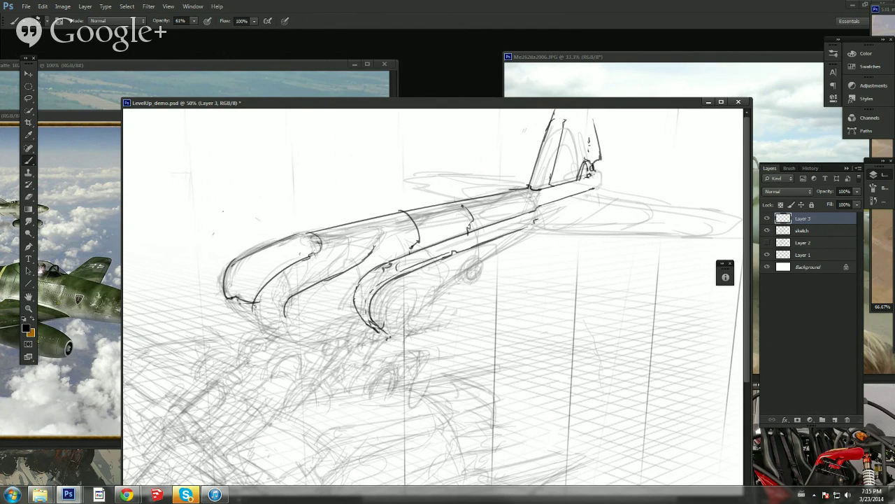
Step: Erase the rear end of the curved body line between the nose and the engine housing
key("e")
left_click_drag(387, 217, 358, 262)
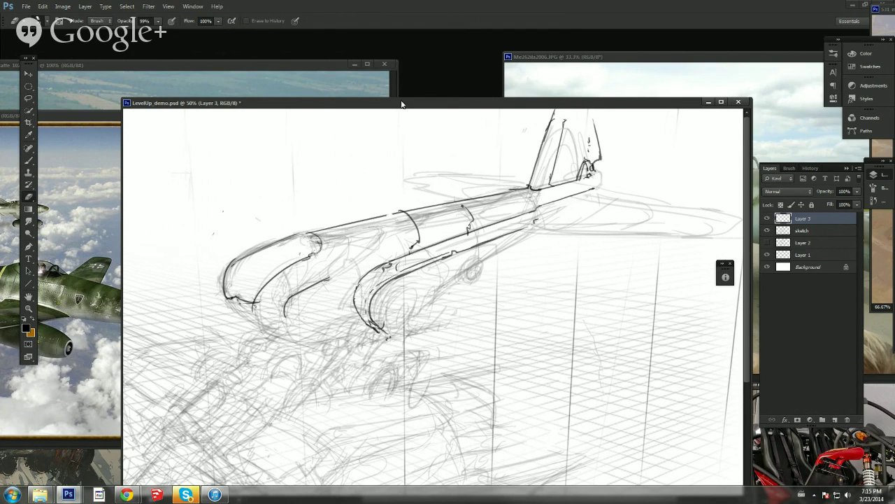
Step: Place the Me262 reference photo below the other reference and shift the LevelUp_demo.psd window aside to reveal it
mouse_move(406, 105)
left_mouse_down()
mouse_move(352, 264)
mouse_move(406, 110)
left_mouse_up()
left_click_drag(657, 58, 500, 62)
left_click_drag(693, 66, 131, 323)
mouse_move(370, 109)
left_mouse_down()
mouse_move(433, 111)
mouse_move(519, 96)
left_mouse_up()
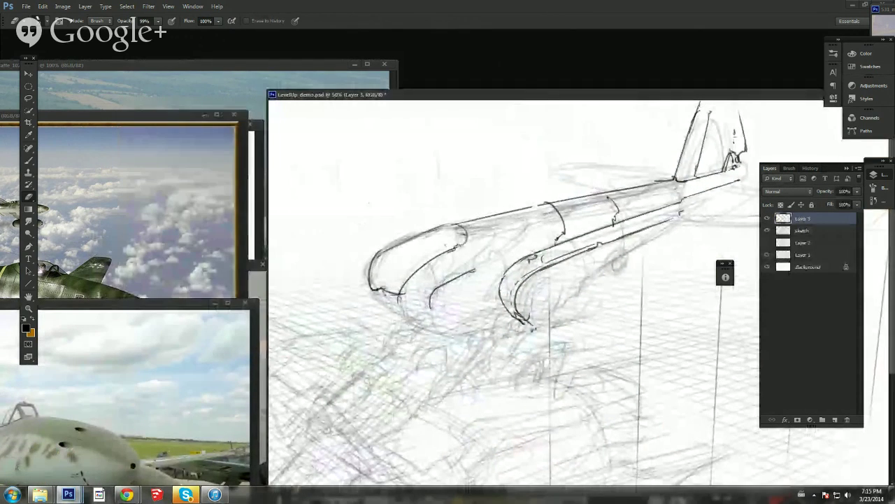
Step: Ink the fuselage's lower edge back to the engine housing and the curved sides of the oval opening under the nose
key("b")
left_click_drag(454, 335, 525, 327)
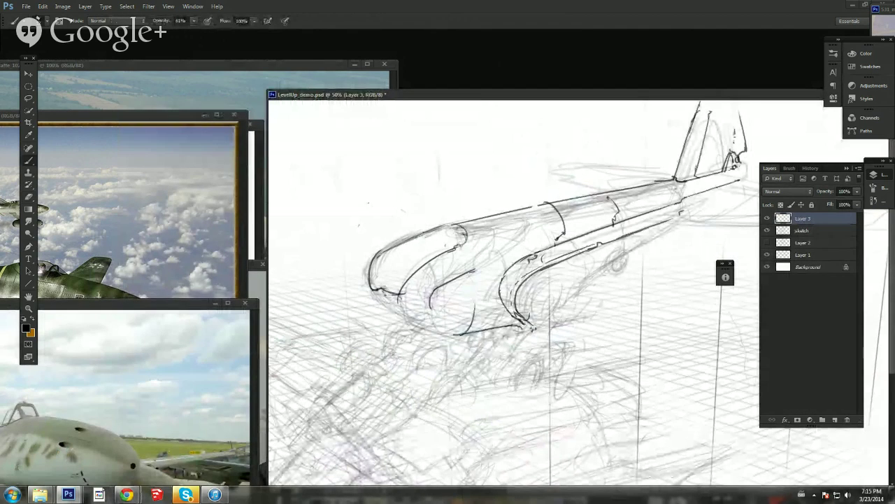
mouse_move(460, 338)
left_mouse_down()
mouse_move(477, 298)
mouse_move(475, 277)
mouse_move(437, 322)
mouse_move(429, 304)
mouse_move(446, 333)
mouse_move(400, 316)
left_mouse_up()
right_click(400, 317)
key("Escape")
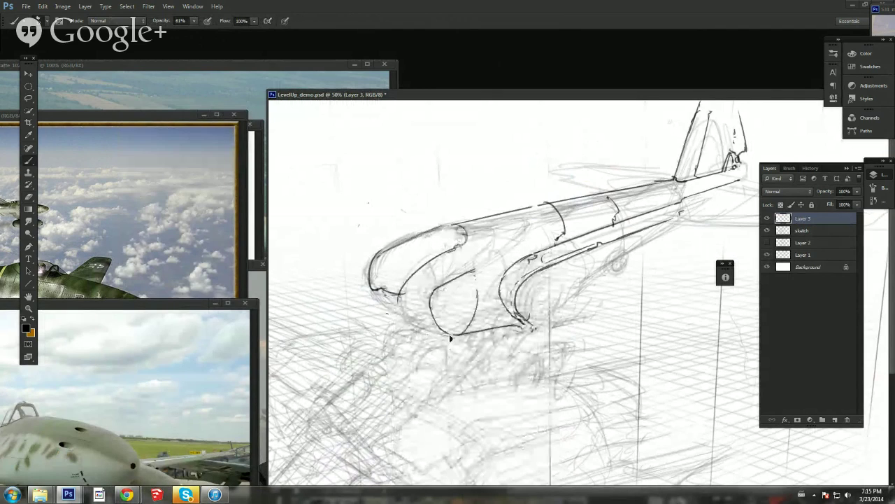
Step: Ink the nose's two curved lower contours down to the base of the oval opening and erase the old overlapping line
left_click_drag(451, 335, 387, 313)
key("ctrl+z")
mouse_move(452, 335)
left_mouse_down()
mouse_move(384, 302)
mouse_move(432, 330)
left_mouse_up()
key("ctrl+z")
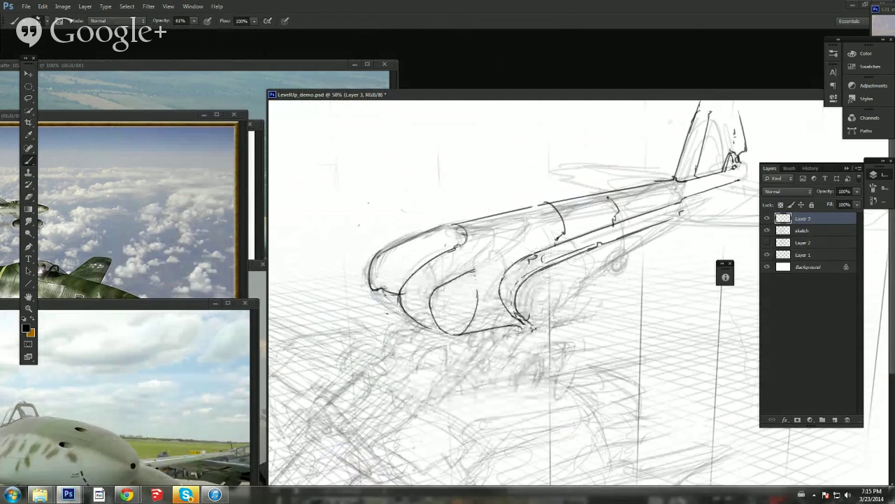
left_click_drag(433, 289, 451, 335)
left_click_drag(375, 293, 420, 328)
key("e")
left_click_drag(394, 288, 370, 273)
key("b")
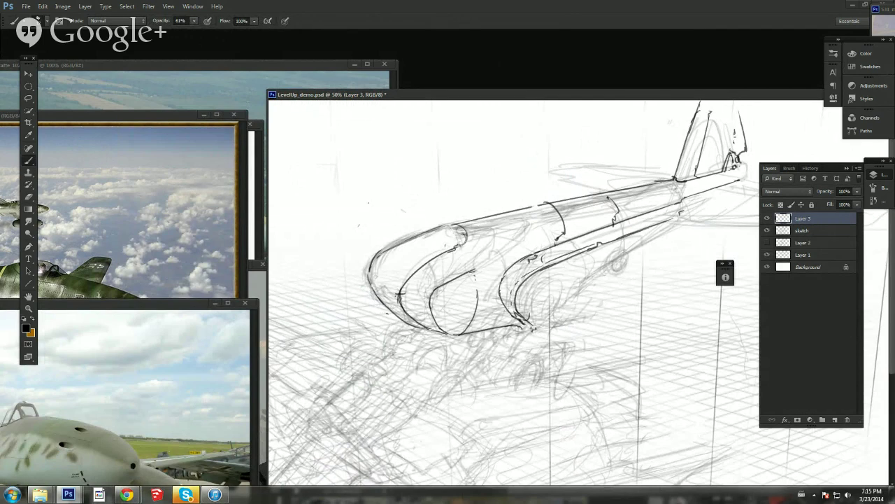
Step: Ink three small slanted gun-port slots on the nose, two of them below the curved seam
left_click_drag(404, 261, 438, 242)
key("e")
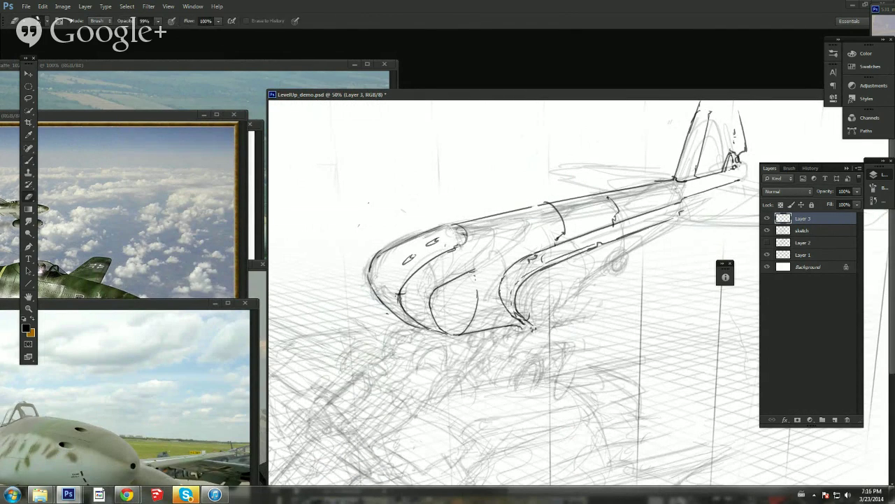
key("b")
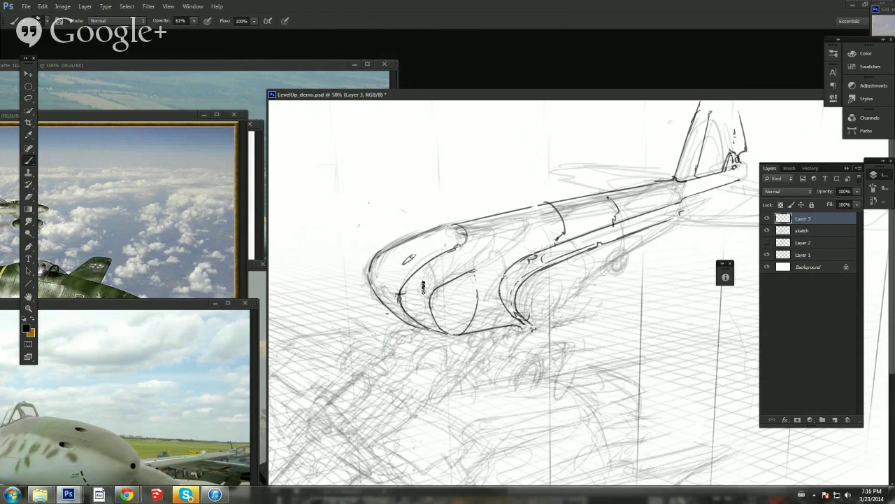
left_click_drag(423, 287, 449, 265)
left_click_drag(411, 262, 411, 260)
Step: Erase and redraw the nose's upper contour as one smooth curve, with a darker accent at the front
mouse_move(370, 284)
left_mouse_down()
mouse_move(380, 253)
mouse_move(399, 243)
left_mouse_up()
key("e")
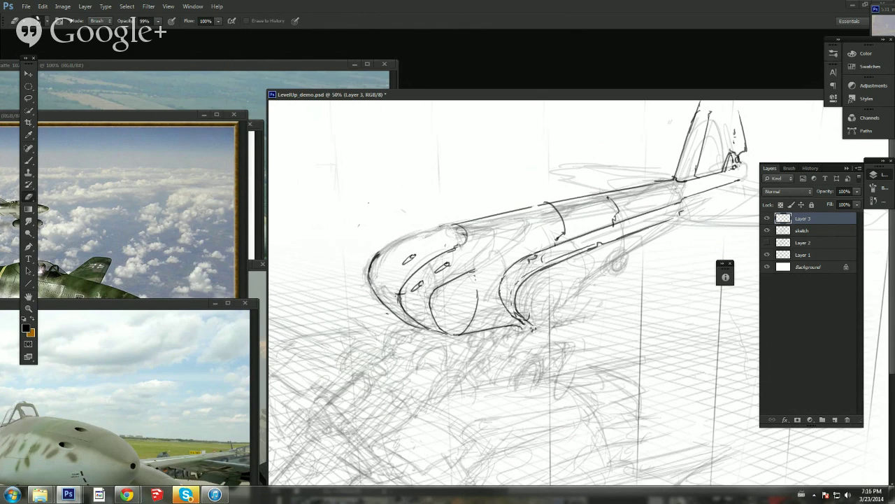
key("b")
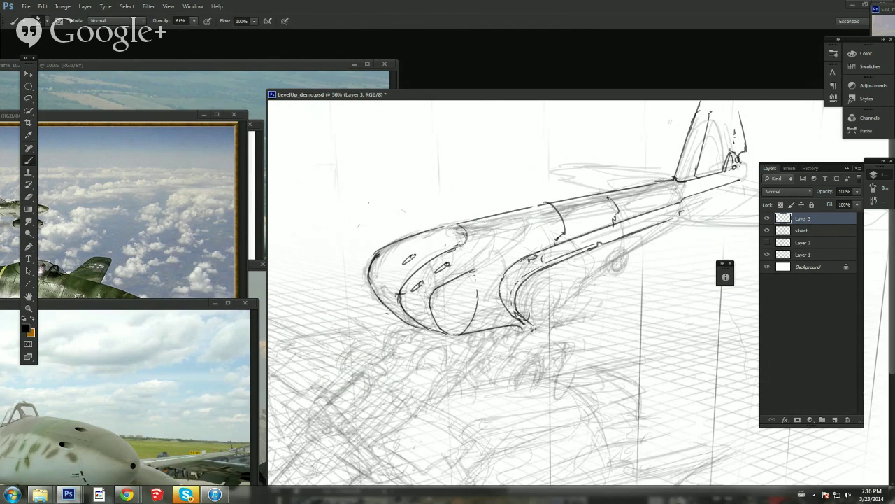
key("e")
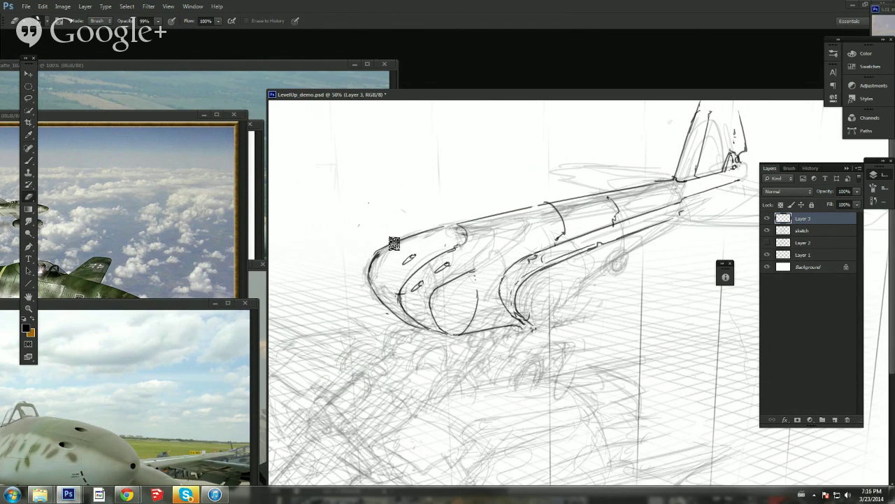
left_click_drag(394, 243, 435, 222)
key("b")
left_click_drag(374, 258, 446, 229)
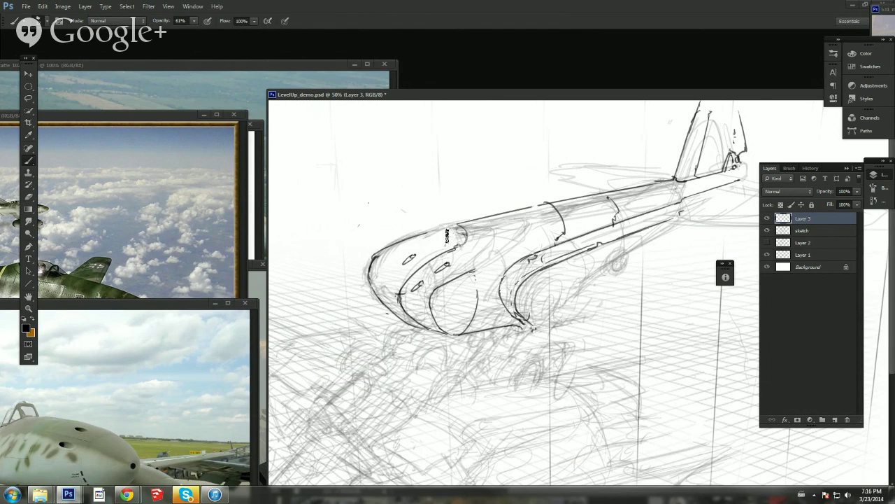
key("ctrl+z")
left_click_drag(373, 260, 452, 224)
key("ctrl+z")
left_click_drag(375, 258, 452, 224)
Step: Redraw the body line from the oval opening back to the engine housing and ink a double seam behind the nose
key("e")
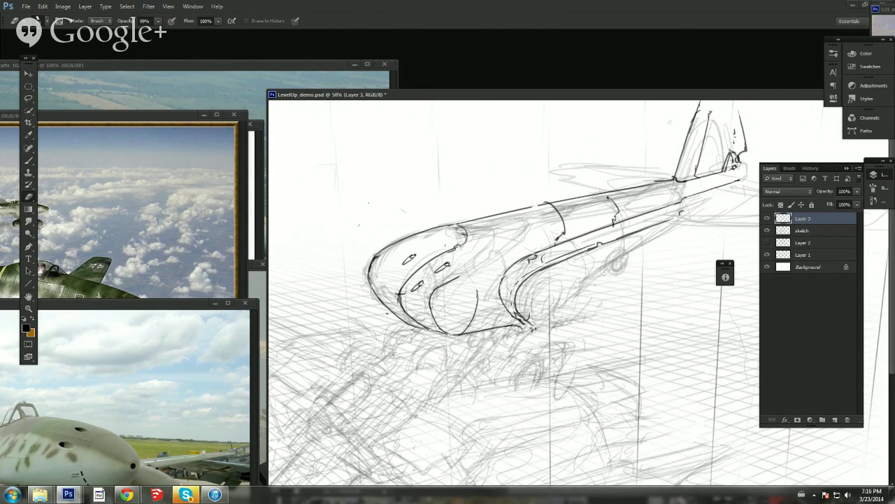
key("b")
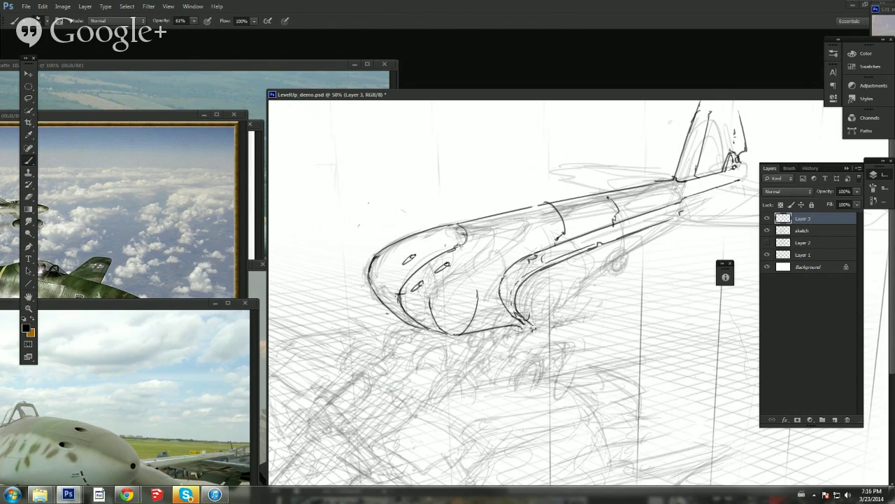
left_click_drag(427, 299, 521, 253)
left_click_drag(470, 270, 467, 225)
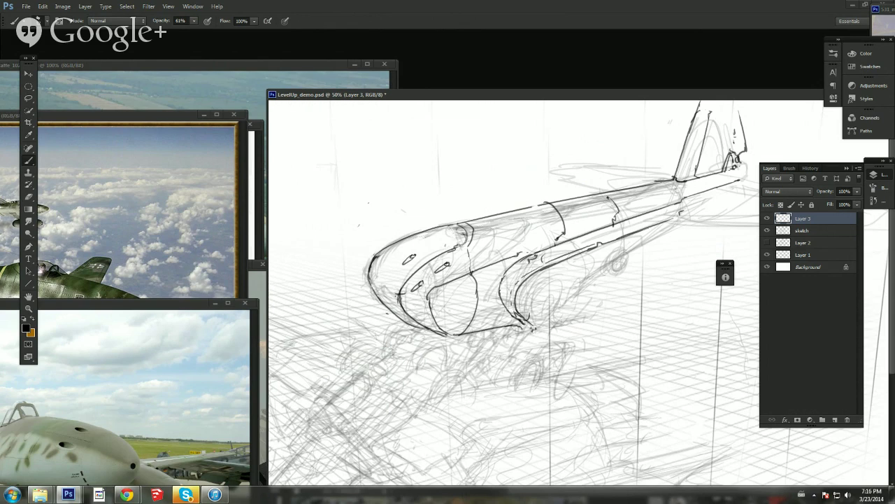
key("e")
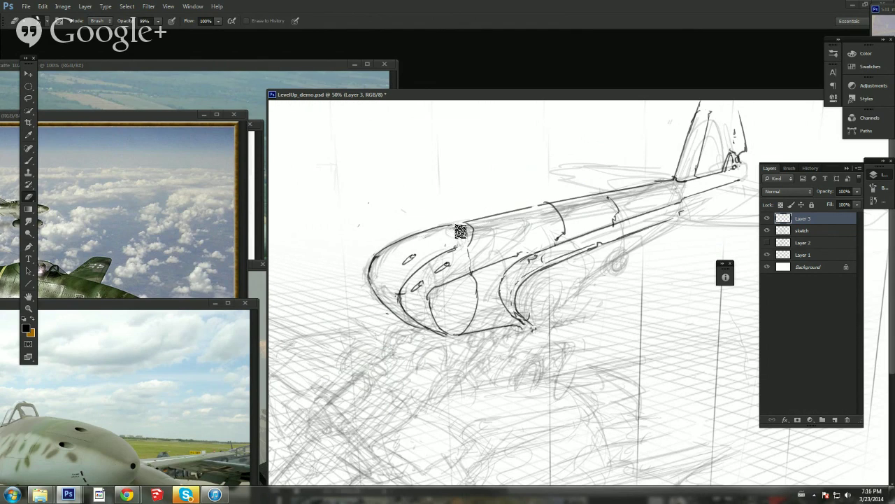
key("b")
mouse_move(457, 263)
left_mouse_down()
mouse_move(459, 228)
mouse_move(450, 231)
left_mouse_up()
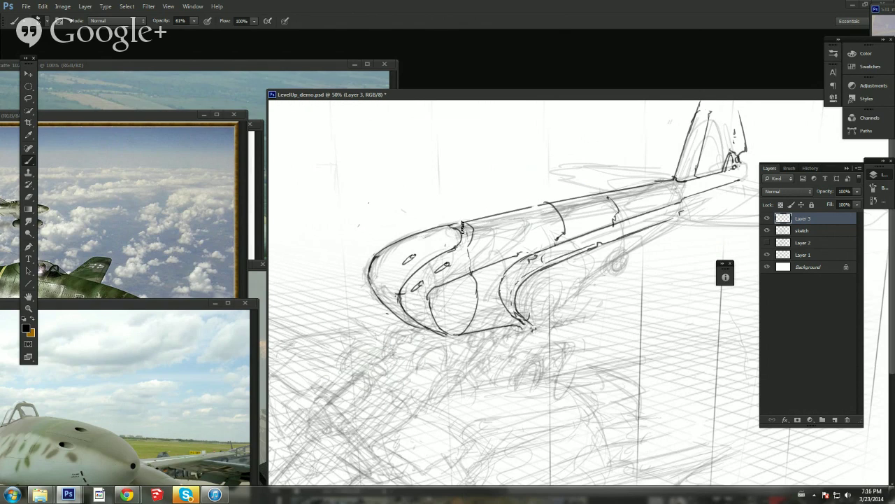
Step: Erase the stray marks on the nose seam with a different eraser tip and ink a broken contour inside the oval opening
key("e")
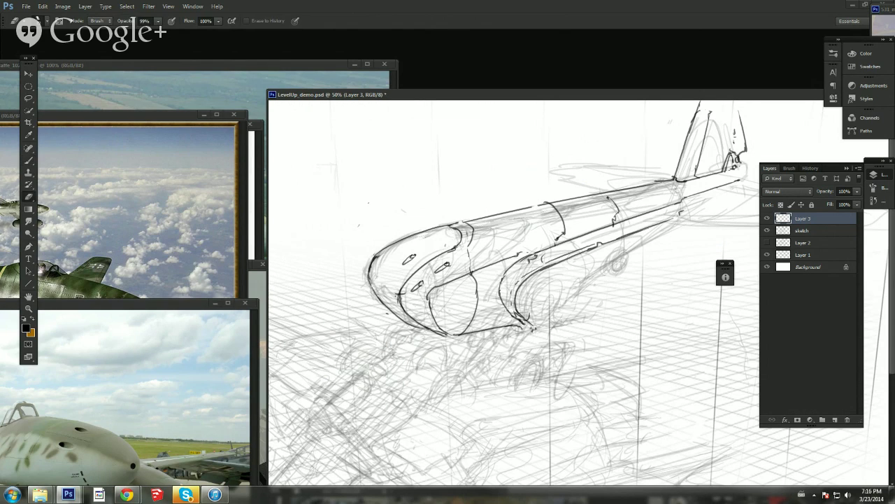
right_click(400, 294)
left_click(437, 251)
left_click(397, 288)
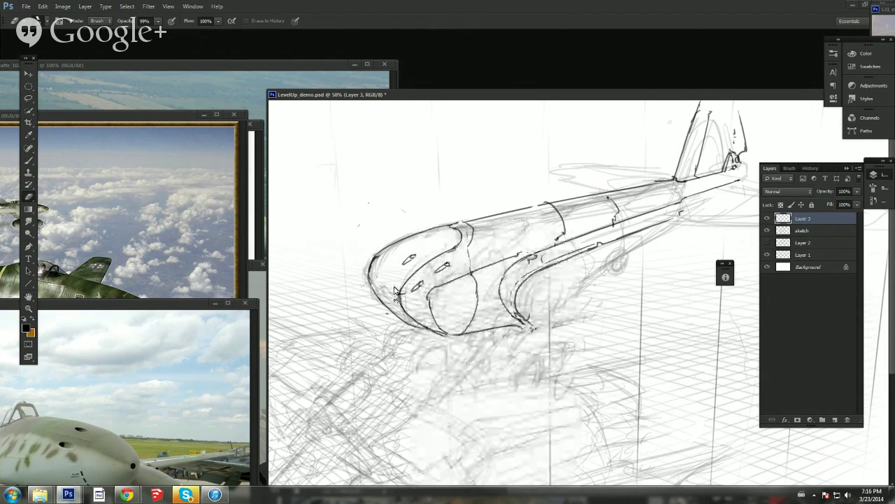
key("b")
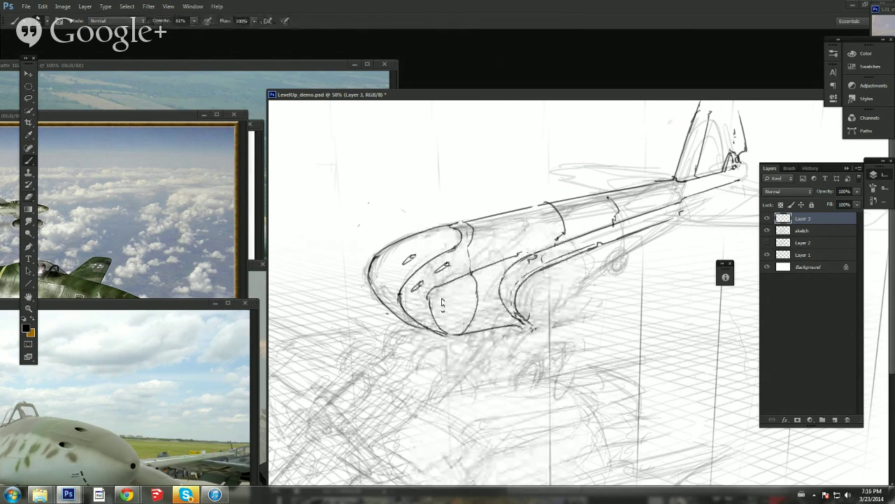
mouse_move(451, 295)
left_mouse_down()
mouse_move(494, 278)
mouse_move(522, 322)
left_mouse_up()
Step: Ink a round hub with concentric rings and a small side fitting inside the engine housing's curved lip, cleaning up overlaps
left_click_drag(548, 285, 537, 316)
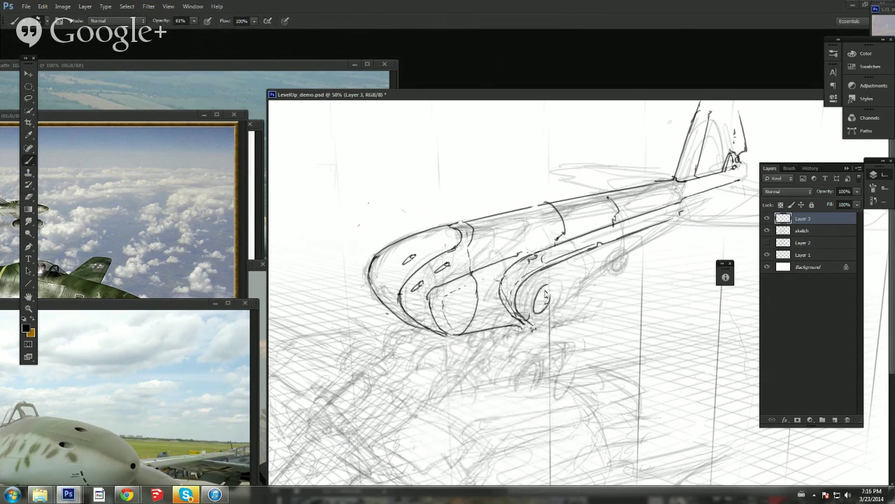
key("ctrl+z")
left_click_drag(547, 286, 549, 311)
mouse_move(542, 314)
left_mouse_down()
mouse_move(552, 294)
mouse_move(541, 315)
mouse_move(530, 296)
mouse_move(543, 264)
mouse_move(539, 316)
left_mouse_up()
mouse_move(531, 297)
left_mouse_down()
mouse_move(521, 307)
mouse_move(528, 304)
left_mouse_up()
key("e")
right_click(563, 279)
left_click(588, 253)
left_click(560, 342)
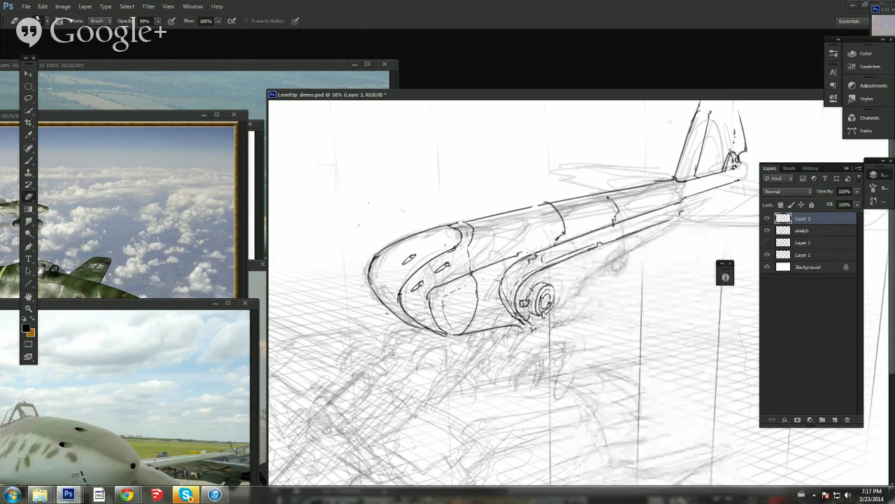
key("b")
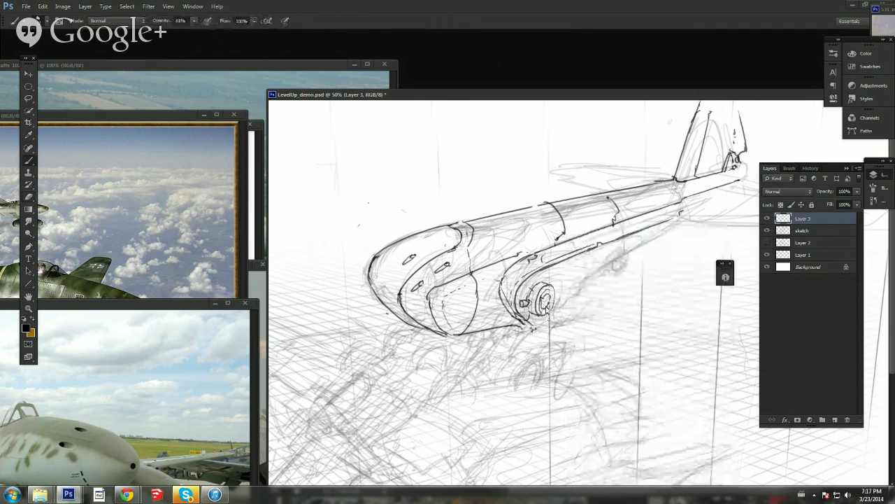
left_click_drag(542, 308, 550, 307)
Step: Ink the parallel arm edges running back from the round hub and a curved line around the hub's front
left_click_drag(550, 284, 600, 252)
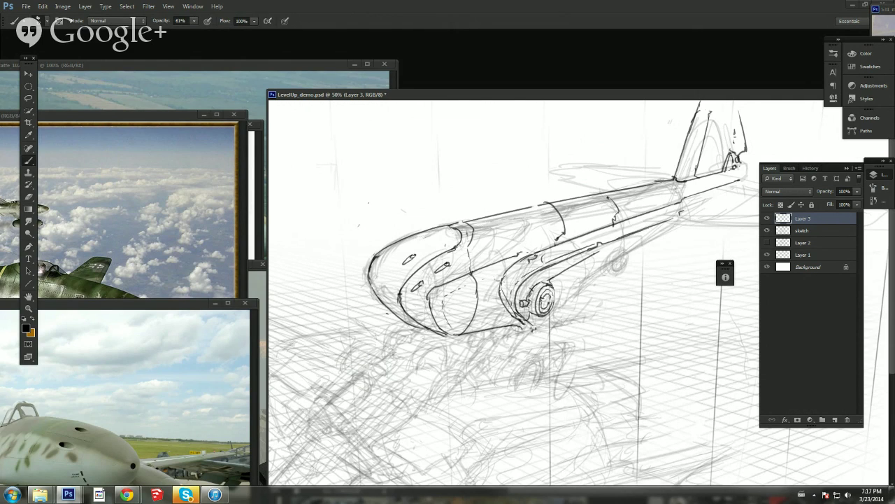
left_click_drag(553, 287, 600, 255)
left_click_drag(555, 296, 598, 270)
left_click_drag(525, 297, 541, 280)
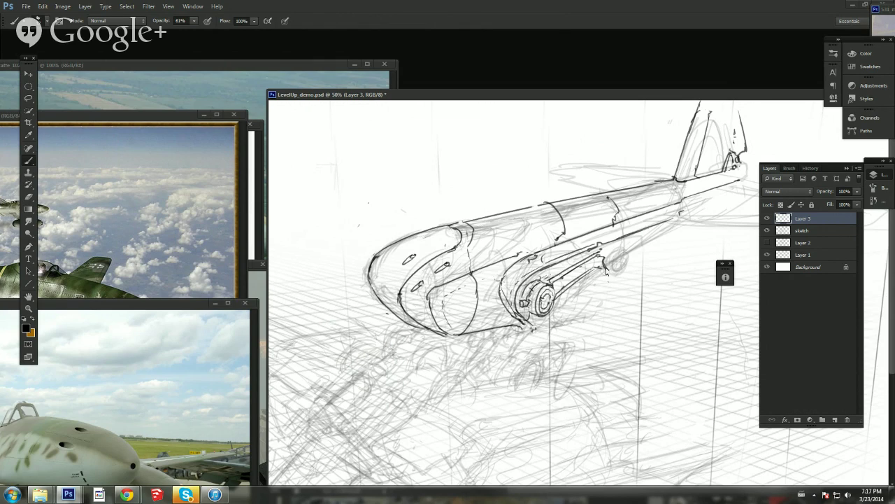
Step: Ink a smaller ringed hub at the arm's rear end and add inner lines along the arm
key("e")
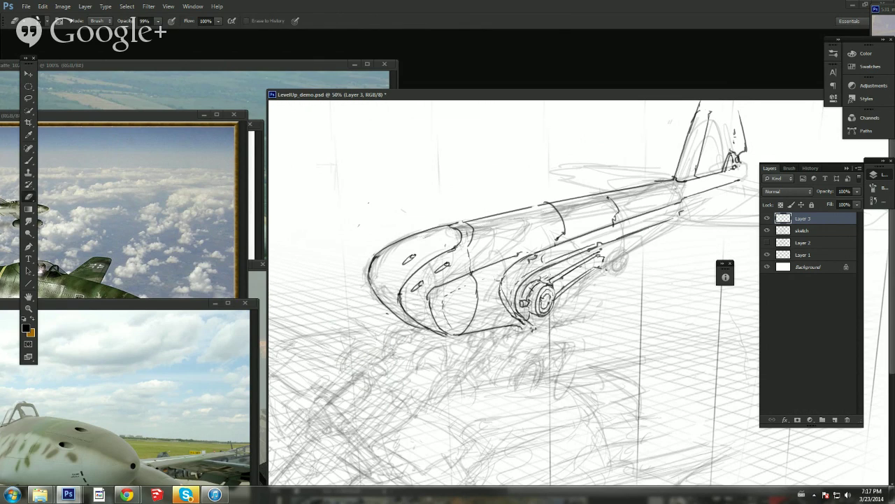
key("b")
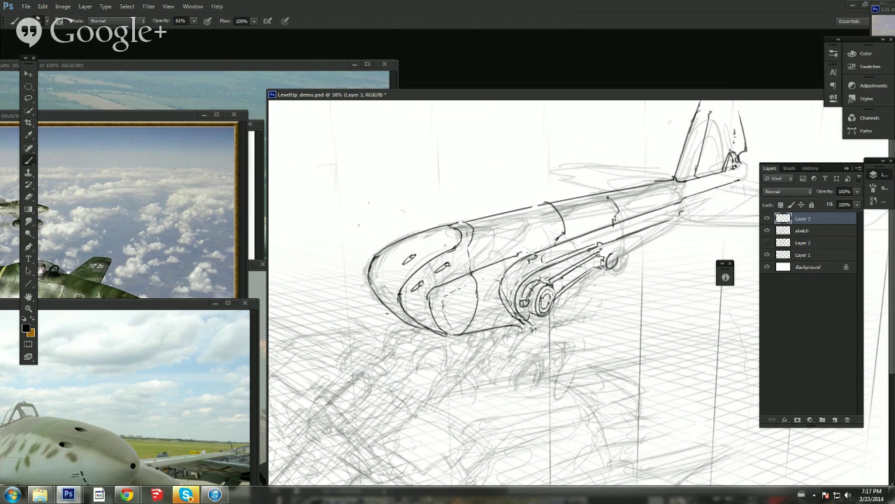
mouse_move(607, 265)
left_mouse_down()
mouse_move(608, 254)
mouse_move(618, 261)
mouse_move(613, 247)
mouse_move(616, 257)
left_mouse_up()
key("e")
key("b")
left_click_drag(554, 279, 582, 260)
key("e")
key("b")
mouse_move(556, 288)
left_mouse_down()
mouse_move(589, 266)
mouse_move(588, 253)
left_mouse_up()
Step: Ink the leg joint below the fuselage with an angled housing outline and concentric arcs, undoing the unwanted strokes
mouse_move(516, 384)
left_mouse_down()
mouse_move(541, 370)
mouse_move(536, 385)
mouse_move(522, 389)
mouse_move(540, 376)
mouse_move(524, 365)
mouse_move(534, 360)
mouse_move(541, 379)
mouse_move(517, 359)
mouse_move(540, 364)
mouse_move(525, 388)
mouse_move(535, 382)
mouse_move(523, 381)
mouse_move(511, 345)
mouse_move(522, 346)
left_mouse_up()
key("ctrl+z")
key("ctrl+z")
key("ctrl+z")
key("e")
key("b")
mouse_move(467, 383)
left_mouse_down()
mouse_move(499, 337)
mouse_move(521, 344)
left_mouse_up()
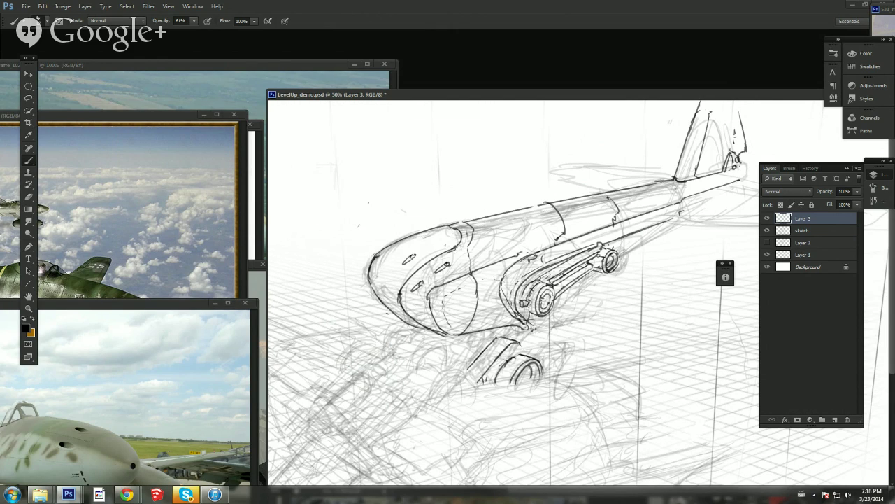
mouse_move(484, 393)
left_mouse_down()
mouse_move(514, 345)
mouse_move(528, 371)
mouse_move(533, 354)
mouse_move(529, 368)
left_mouse_up()
key("ctrl+z")
Step: Zoom out to 33.3% and ink panel details behind the nose seam and a small fitting beneath the oval opening
left_click(31, 311)
mouse_move(526, 313)
left_mouse_down()
mouse_move(472, 306)
mouse_move(632, 265)
mouse_move(633, 277)
mouse_move(560, 268)
mouse_move(573, 266)
left_mouse_up()
key("b")
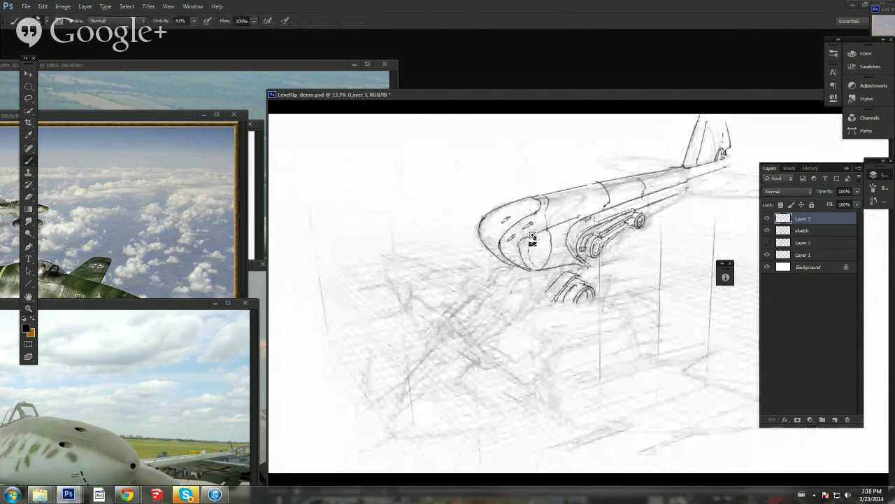
left_click_drag(532, 236, 547, 231)
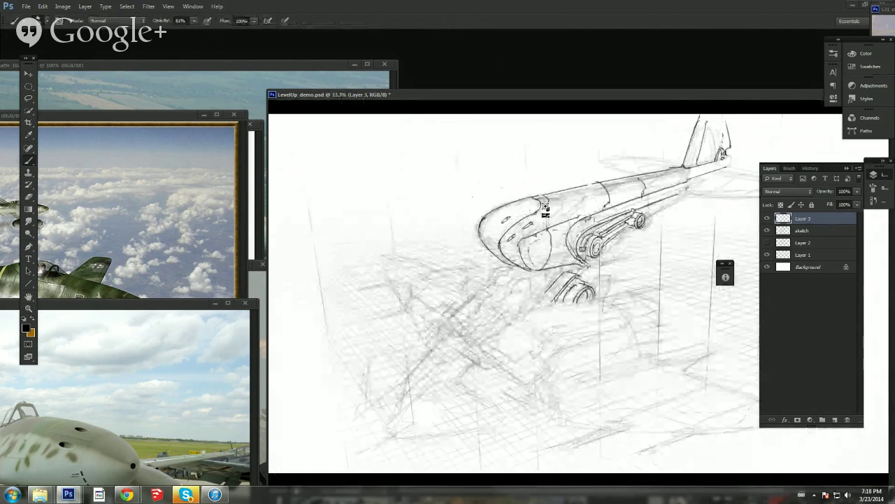
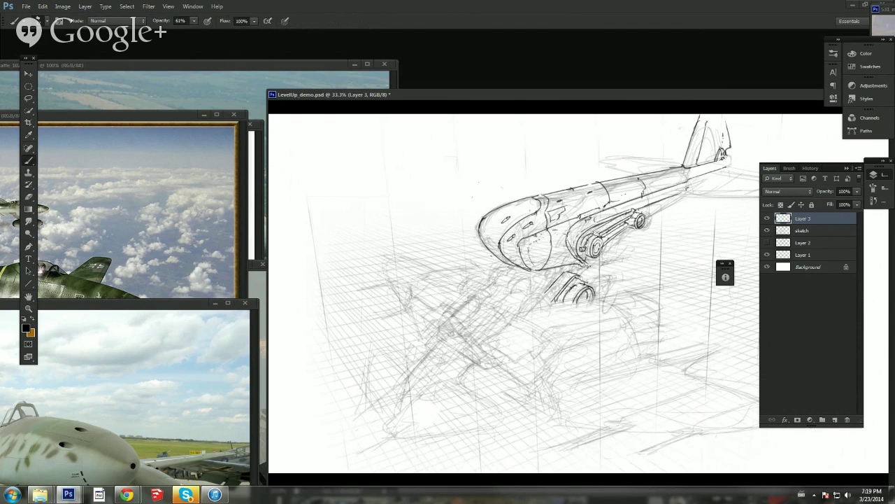
key("e")
left_click_drag(550, 210, 546, 215)
key("b")
key("e")
key("b")
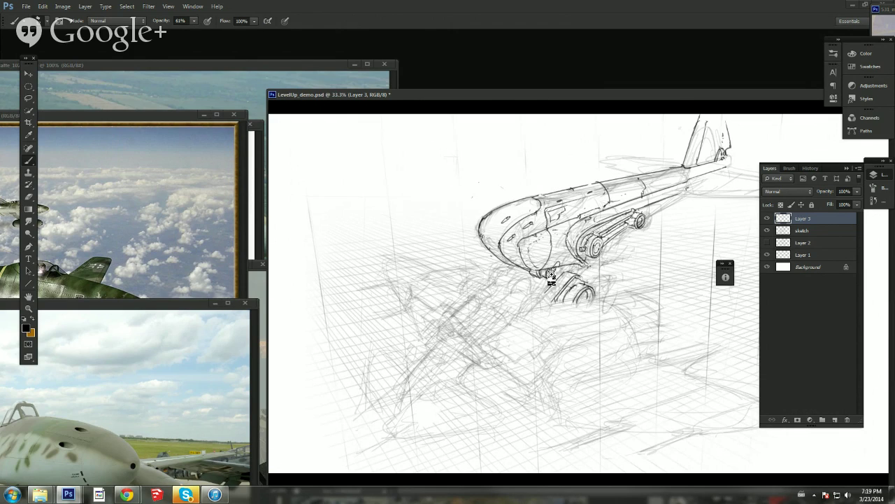
Step: Ink three long, nearly parallel edges of the lower body beneath the leg joint
left_click_drag(521, 319, 596, 300)
left_click_drag(557, 333, 633, 316)
left_click_drag(560, 344, 636, 324)
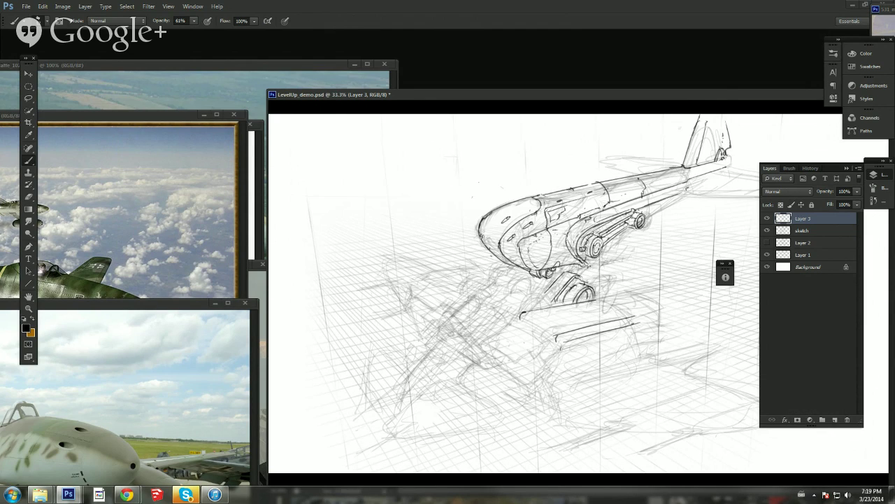
Step: Ink a small pointed fin standing on top of the forward fuselage behind the nose
key("e")
key("b")
mouse_move(541, 170)
left_mouse_down()
mouse_move(555, 189)
mouse_move(545, 191)
left_mouse_up()
key("e")
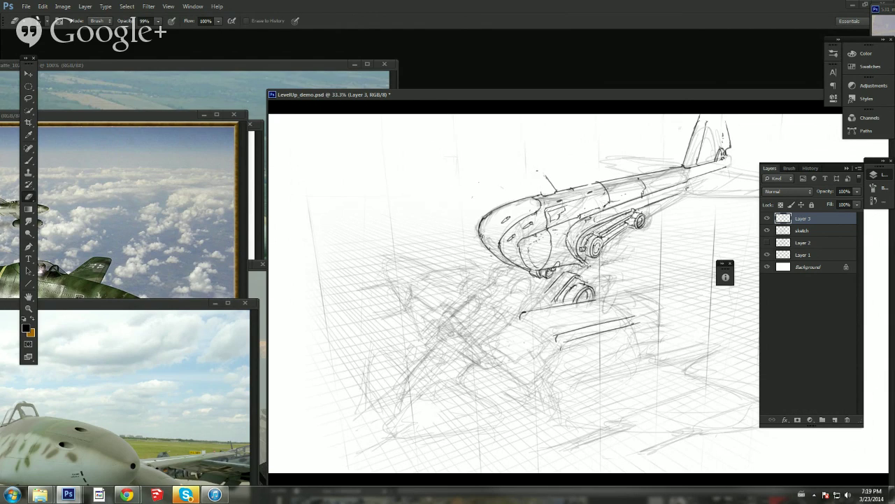
key("b")
mouse_move(536, 181)
left_mouse_down()
mouse_move(533, 173)
mouse_move(550, 187)
left_mouse_up()
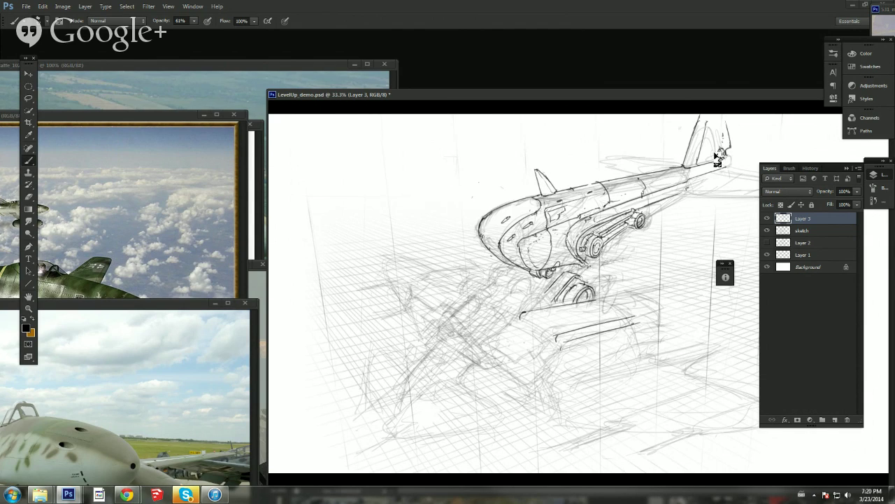
Step: Ink the long, tapering horizontal tail wing behind the fuselage and trim its outer corner into a pointed tip
left_click_drag(708, 185, 696, 186)
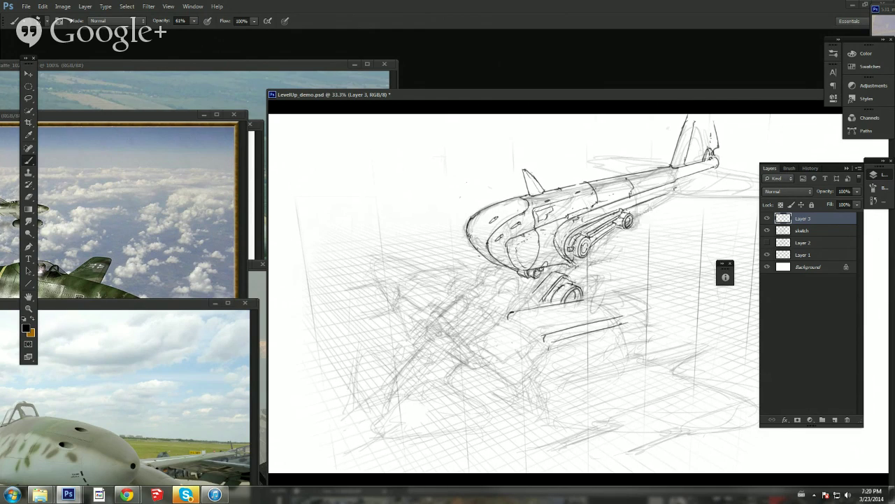
left_click_drag(713, 98, 682, 107)
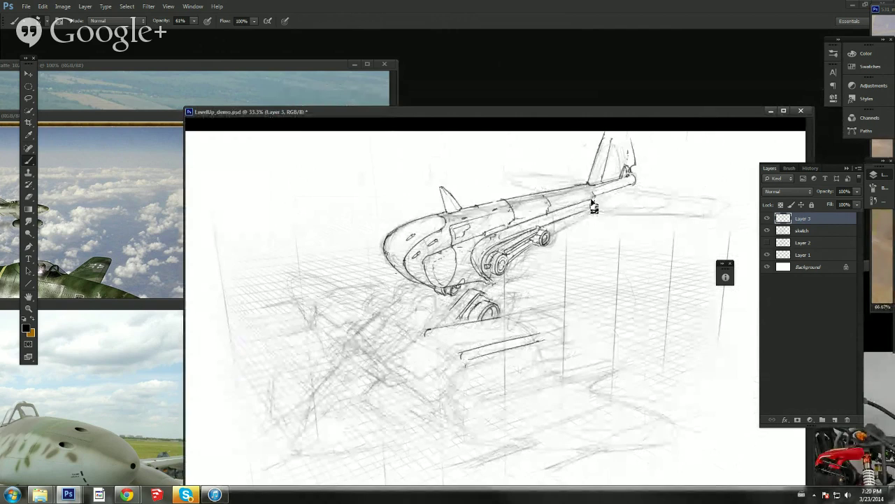
left_click_drag(593, 207, 637, 184)
left_click_drag(595, 211, 709, 214)
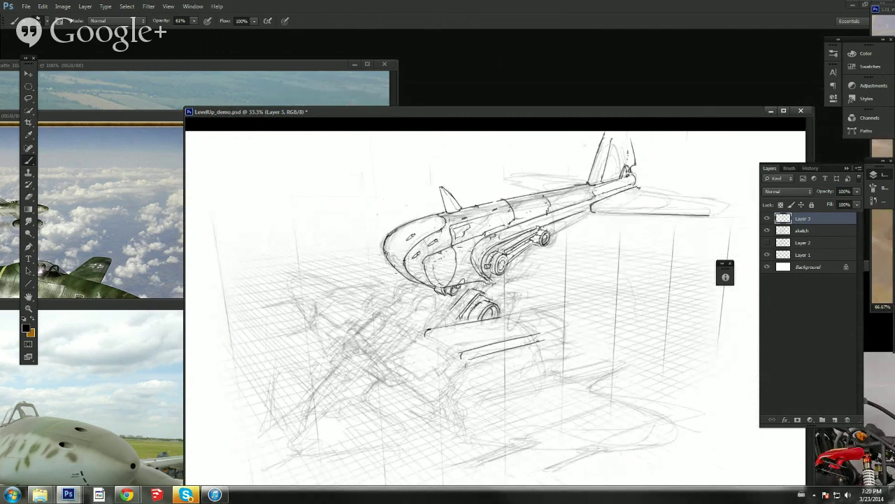
mouse_move(661, 193)
left_mouse_down()
mouse_move(715, 203)
mouse_move(711, 216)
left_mouse_up()
key("e")
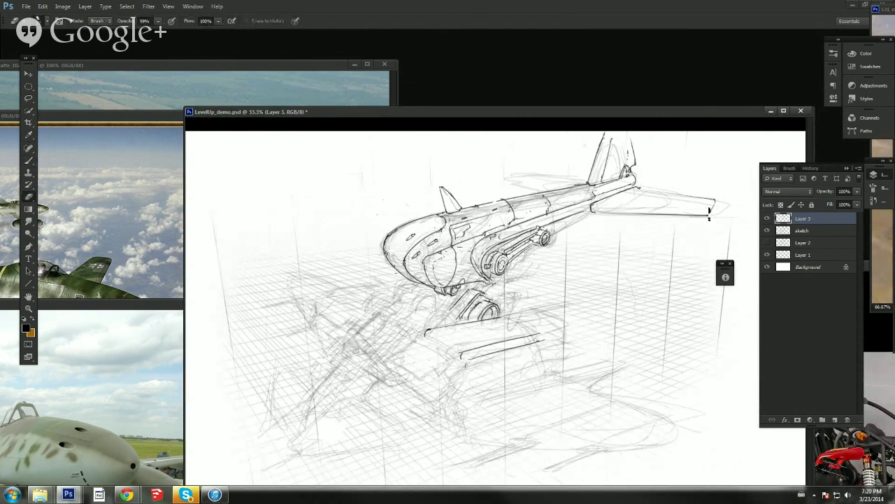
key("b")
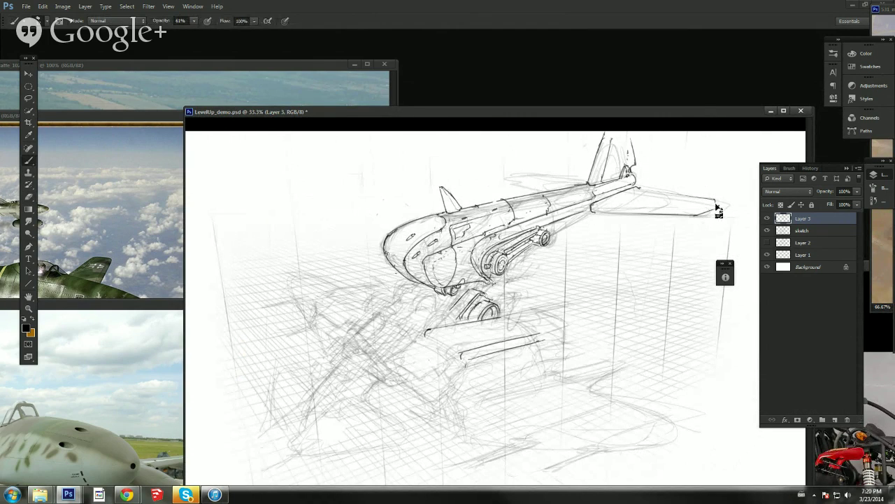
left_click_drag(721, 206, 705, 213)
Step: Lasso the ink strut line between the leg joint and the wheel housing and nudge it with Free Transform
key("l")
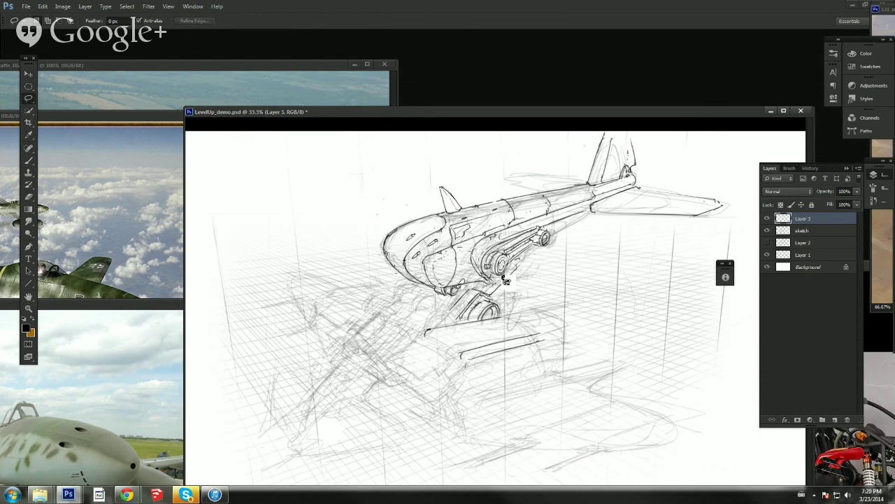
key("ctrl+t")
left_click_drag(513, 265, 516, 262)
key("Return")
key("b")
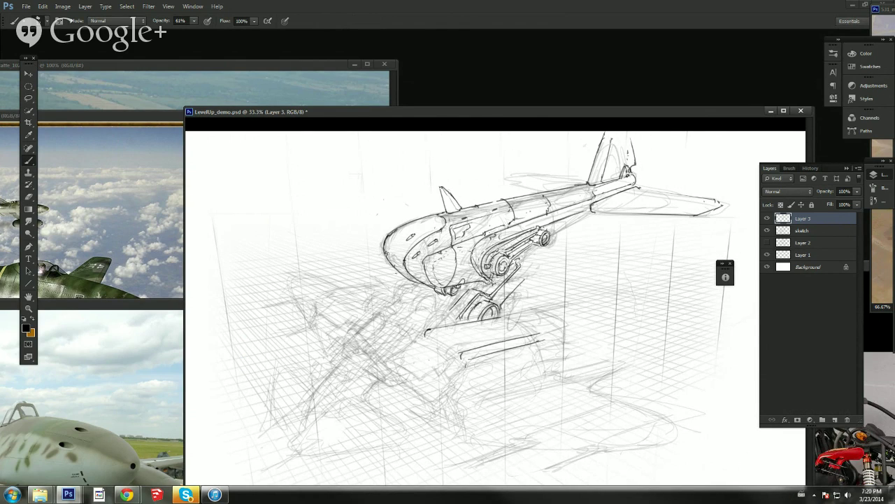
Step: Ink a slanted link plate over the front leg sketch, with a rounded upper end and a second edge for thickness
left_click_drag(349, 335, 380, 374)
left_click(30, 308)
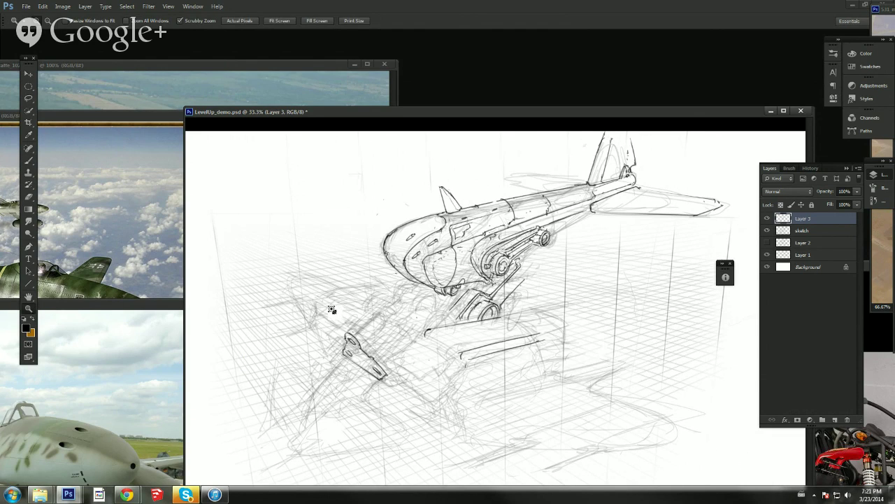
left_click_drag(358, 319, 428, 320)
mouse_move(297, 388)
left_mouse_down()
mouse_move(337, 333)
mouse_move(321, 291)
left_mouse_up()
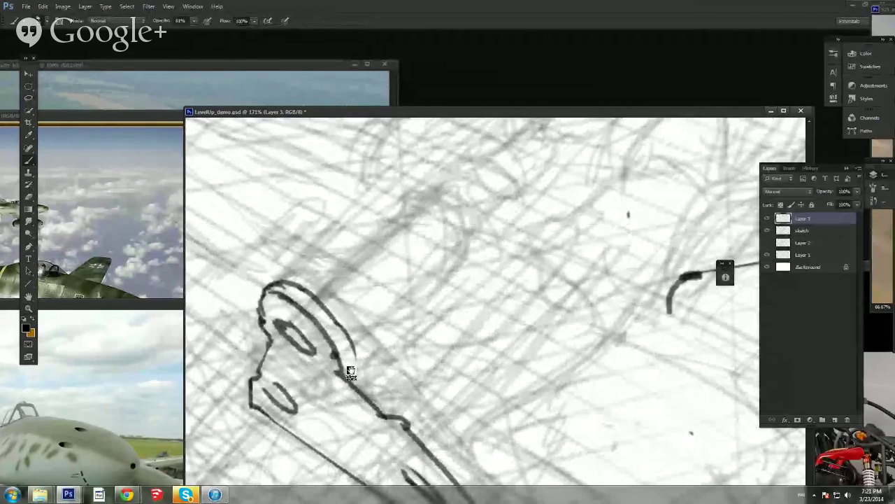
left_click_drag(360, 367, 390, 407)
mouse_move(414, 389)
left_mouse_down()
mouse_move(376, 305)
mouse_move(404, 337)
mouse_move(420, 378)
left_mouse_up()
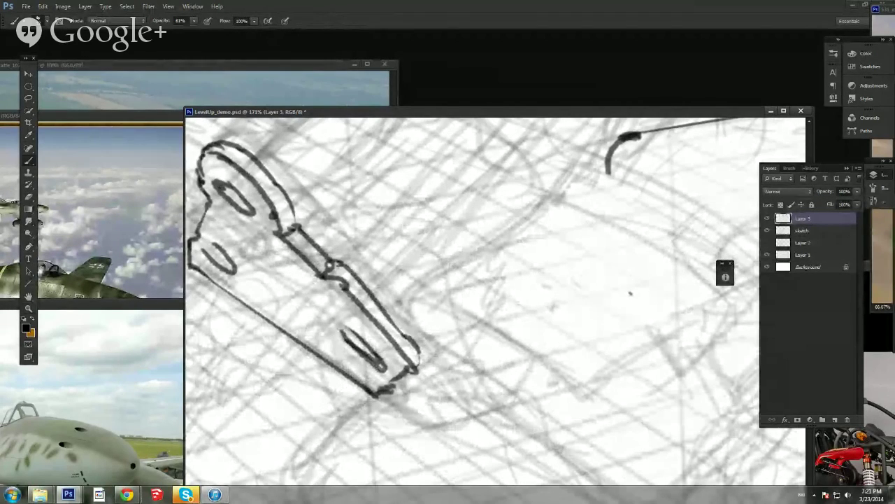
Step: Erase the narrow slot at the link plate's lower end and ink double-ringed oval holes along the plate
key("e")
left_click_drag(346, 334, 381, 361)
key("b")
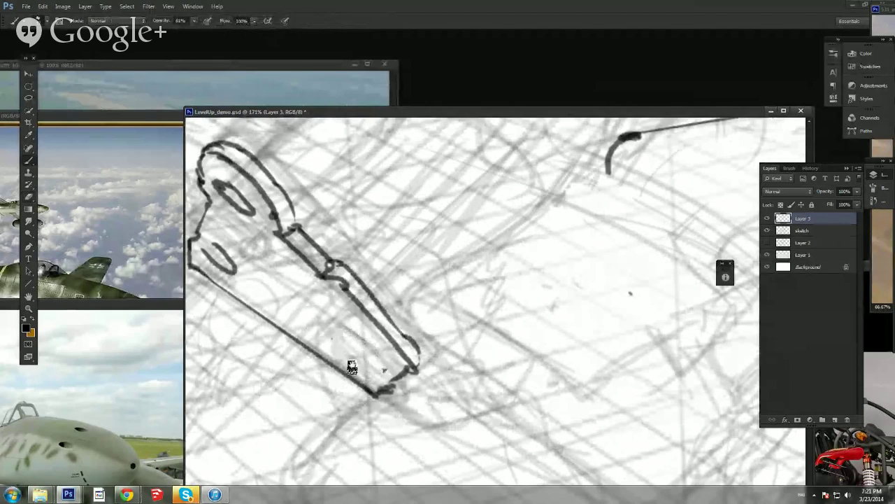
mouse_move(333, 339)
left_mouse_down()
mouse_move(341, 330)
mouse_move(459, 421)
left_mouse_up()
key("e")
mouse_move(302, 325)
left_mouse_down()
mouse_move(307, 332)
mouse_move(296, 331)
mouse_move(324, 352)
left_mouse_up()
key("b")
left_click_drag(314, 263, 332, 281)
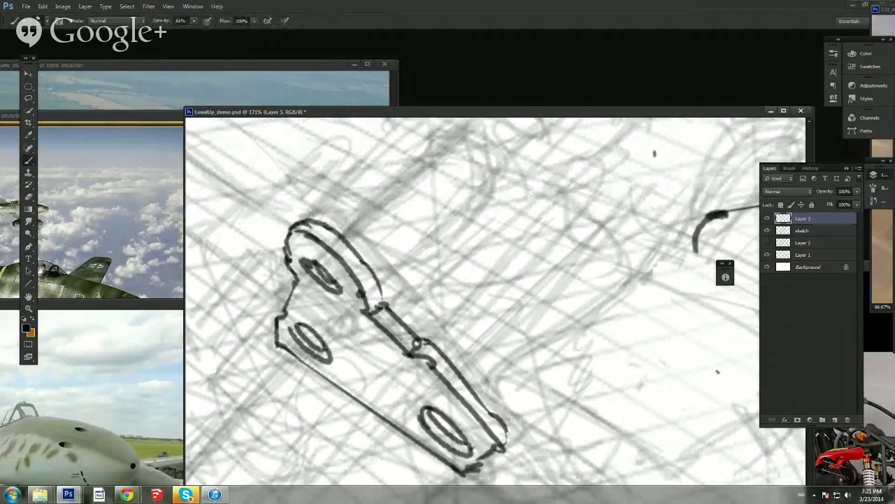
Step: Ink a cylinder projecting from the link plate's rounded end, with side edges, a curved far rim and a lengthwise seam
left_click_drag(323, 219, 331, 221)
left_click_drag(393, 292, 392, 242)
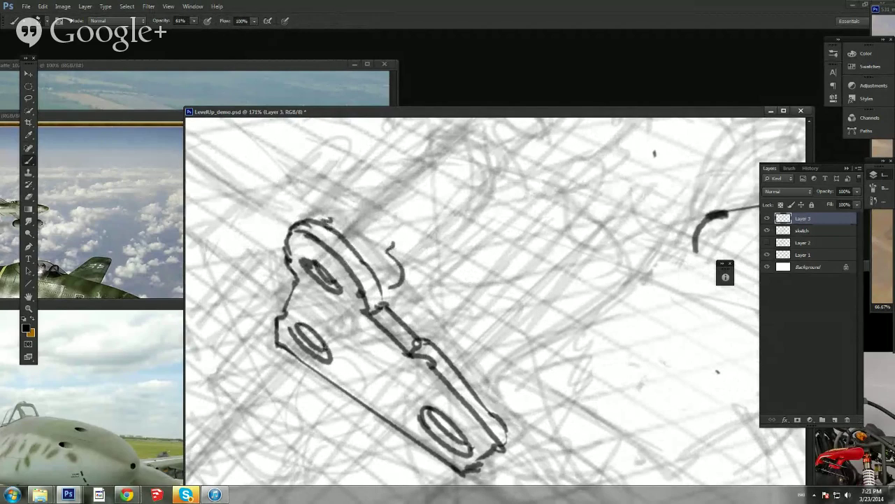
left_click_drag(316, 214, 385, 160)
left_click_drag(402, 264, 401, 291)
left_click_drag(408, 301, 437, 243)
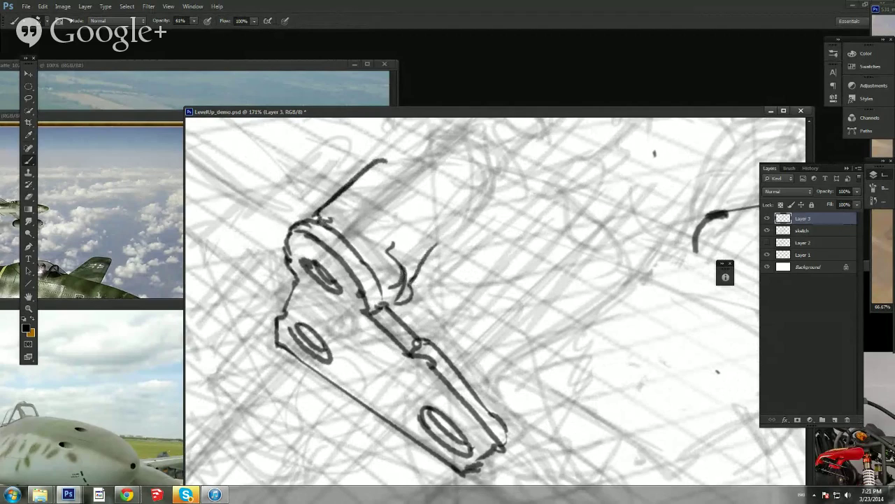
left_click_drag(399, 302, 458, 236)
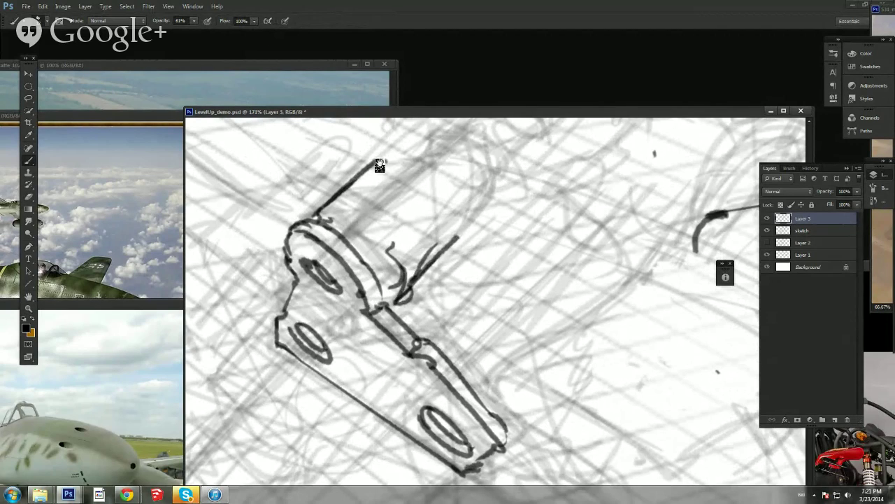
mouse_move(382, 161)
left_mouse_down()
mouse_move(429, 182)
mouse_move(452, 241)
left_mouse_up()
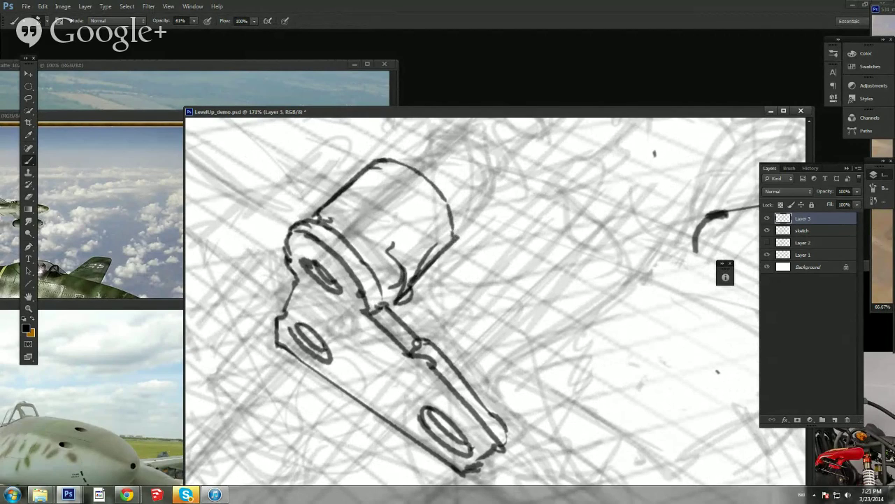
left_click_drag(410, 181, 452, 242)
left_click_drag(435, 339, 452, 325)
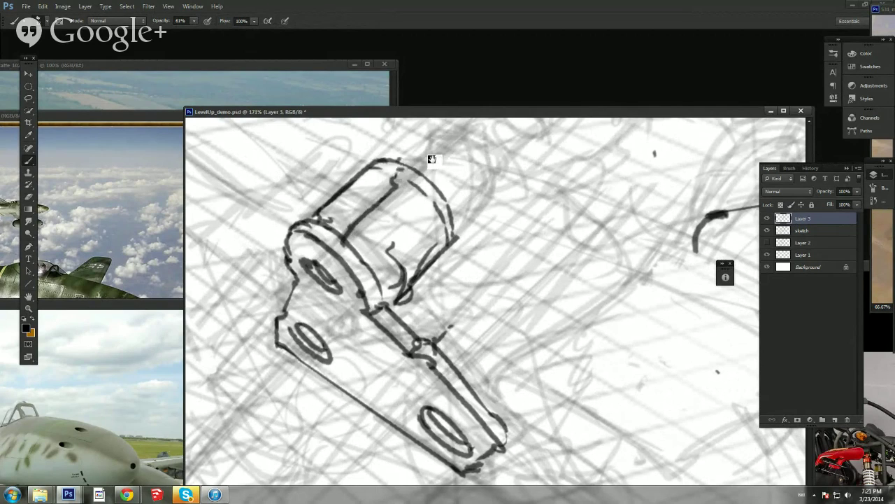
Step: Ink a narrower notched cap on the cylinder's far end, topped with a small round bolt
left_click_drag(430, 156, 439, 210)
mouse_move(432, 321)
left_mouse_down()
mouse_move(427, 309)
mouse_move(446, 294)
left_mouse_up()
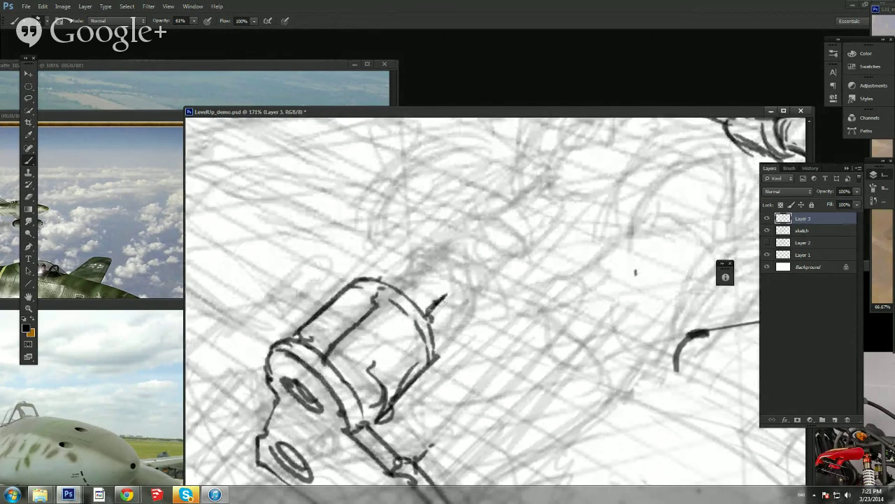
mouse_move(435, 329)
left_mouse_down()
mouse_move(446, 321)
mouse_move(444, 331)
left_mouse_up()
left_click_drag(437, 352, 442, 348)
left_click_drag(447, 294, 458, 322)
mouse_move(378, 279)
left_mouse_down()
mouse_move(388, 270)
mouse_move(372, 271)
mouse_move(401, 258)
mouse_move(419, 273)
mouse_move(417, 255)
mouse_move(446, 271)
left_mouse_up()
left_click_drag(448, 308, 459, 280)
Step: Zoom out to 66.7% and ink two parallel rod edges extending from the cylinder's cap toward the fuselage
left_click(28, 309)
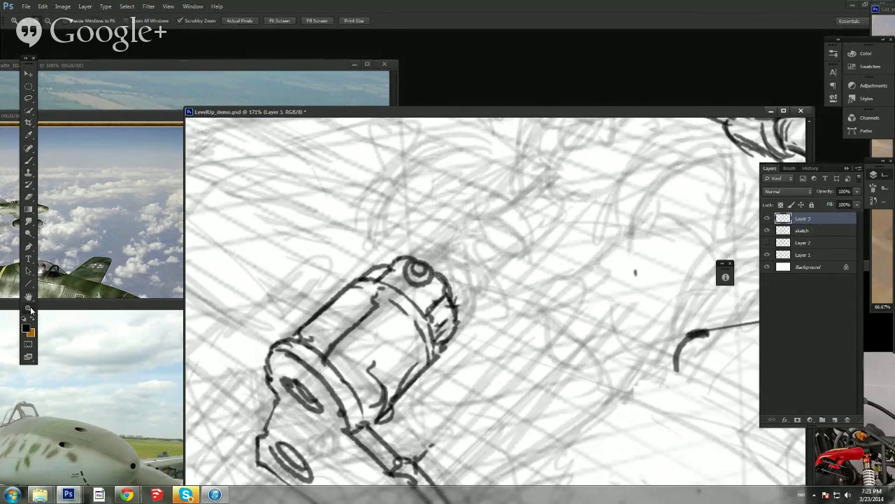
mouse_move(435, 308)
left_mouse_down()
mouse_move(449, 286)
mouse_move(467, 303)
mouse_move(456, 274)
left_mouse_up()
key("b")
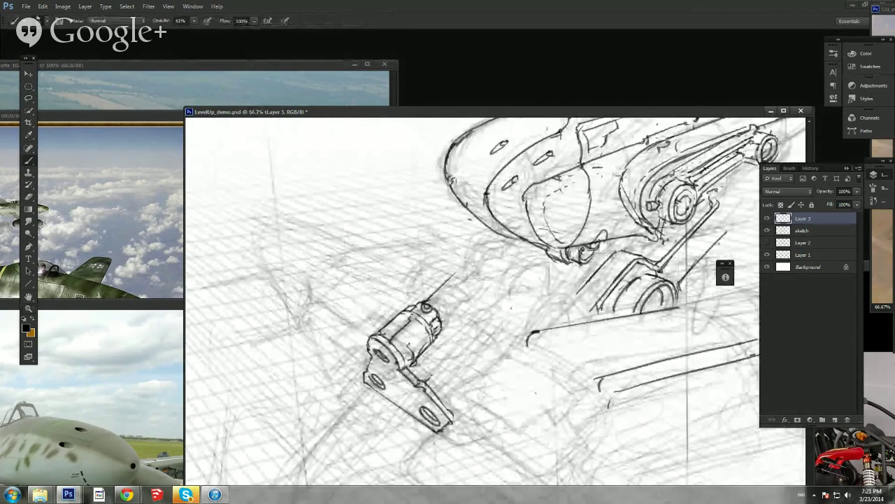
left_click_drag(442, 326, 483, 279)
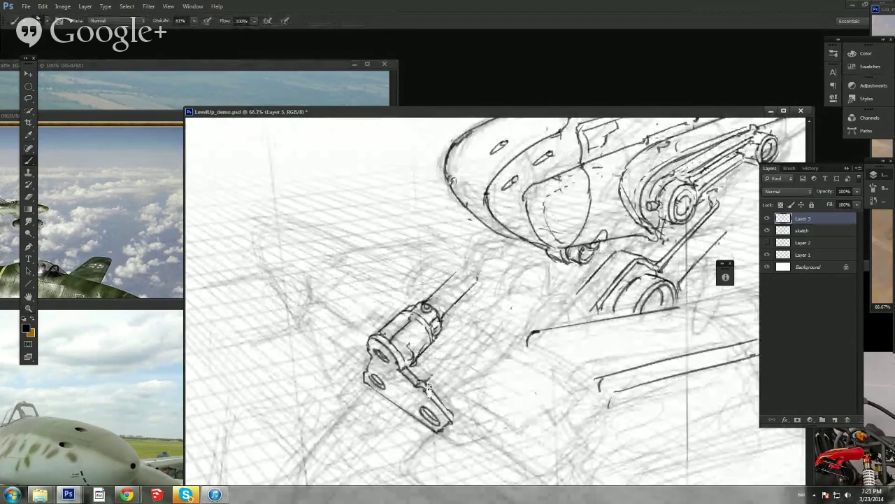
Step: Add bands to the cylinder and ink a flat four-sided panel in front of the lower body
mouse_move(381, 333)
left_mouse_down()
mouse_move(443, 395)
mouse_move(450, 419)
mouse_move(459, 398)
mouse_move(456, 406)
mouse_move(456, 398)
mouse_move(514, 439)
left_mouse_up()
right_click(503, 422)
left_click(480, 412)
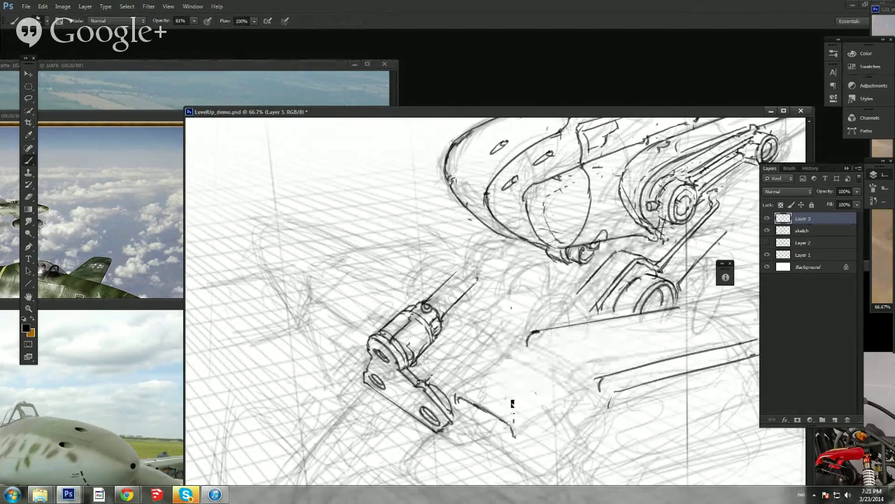
left_click_drag(498, 363, 456, 396)
left_click_drag(515, 437, 561, 401)
left_click_drag(515, 362, 565, 389)
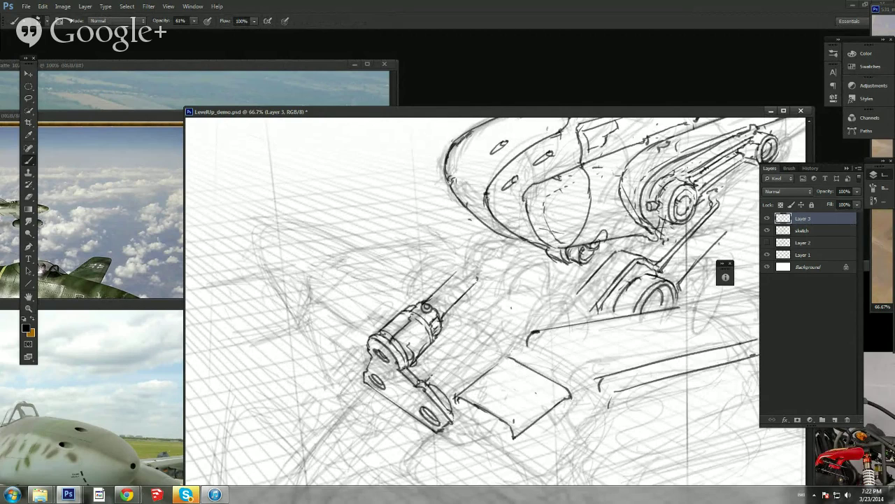
Step: Ink a thickness line along the flat panel's front edge and a small ridged fitting at its corner
mouse_move(510, 406)
left_mouse_down()
mouse_move(494, 341)
mouse_move(549, 330)
mouse_move(559, 340)
mouse_move(559, 319)
mouse_move(575, 332)
left_mouse_up()
key("e")
key("b")
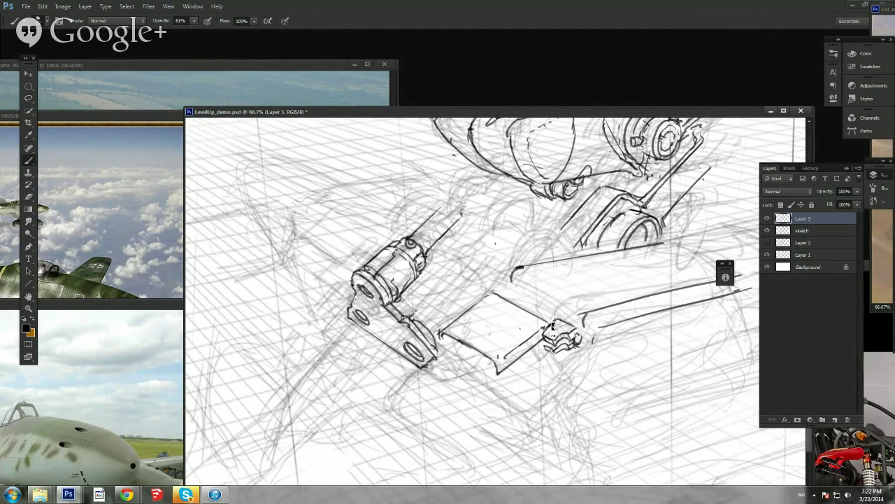
Step: Lasso the flat panel with its ridged fitting, shift it closer to the lower body with Free Transform, and deselect
key("l")
mouse_move(582, 328)
left_mouse_down()
mouse_move(586, 340)
mouse_move(585, 330)
left_mouse_up()
key("ctrl+t")
mouse_move(536, 361)
left_mouse_down()
mouse_move(580, 337)
mouse_move(447, 294)
mouse_move(437, 315)
mouse_move(462, 373)
mouse_move(520, 344)
left_mouse_up()
key("Return")
key("ctrl+t")
left_click_drag(500, 274, 505, 273)
key("Return")
key("ctrl+d")
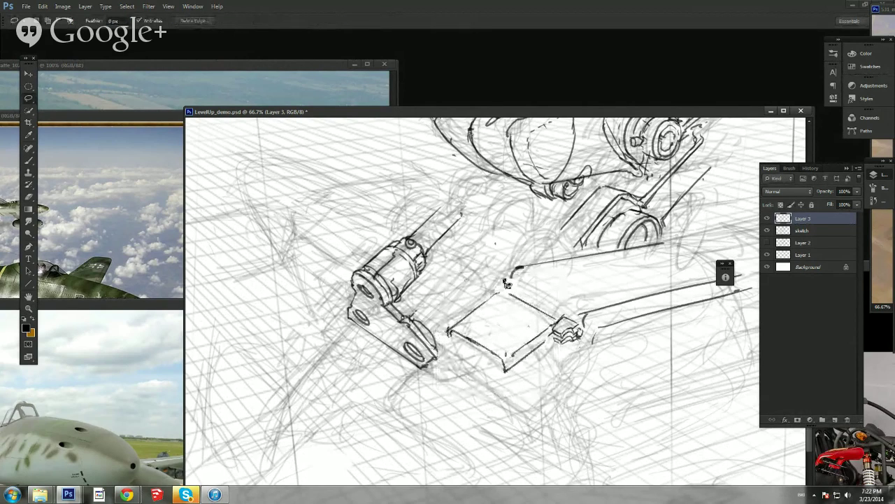
Step: Ink a hinge strip along the flat panel's back edge and a small fitting at its far corner
key("b")
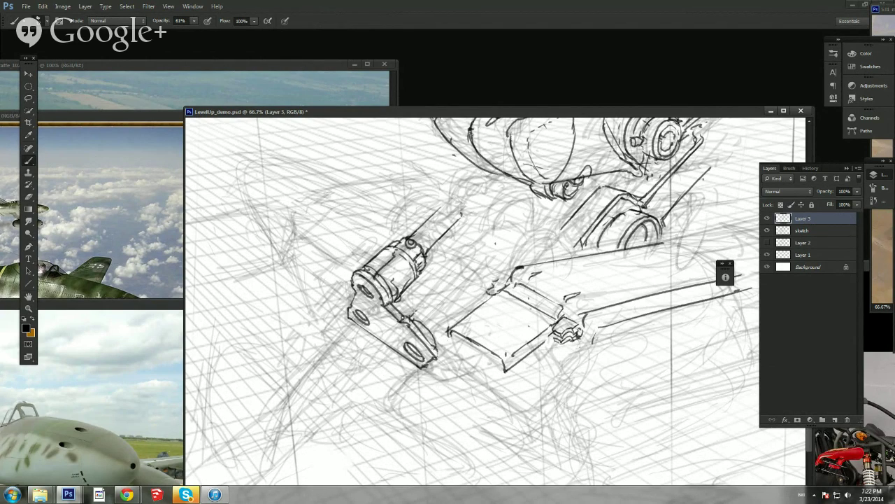
left_click_drag(500, 273, 497, 283)
Step: Zoom out to 25% and ink curved cross-section lines over the lower body, its front side edge and its rear end
left_click(28, 309)
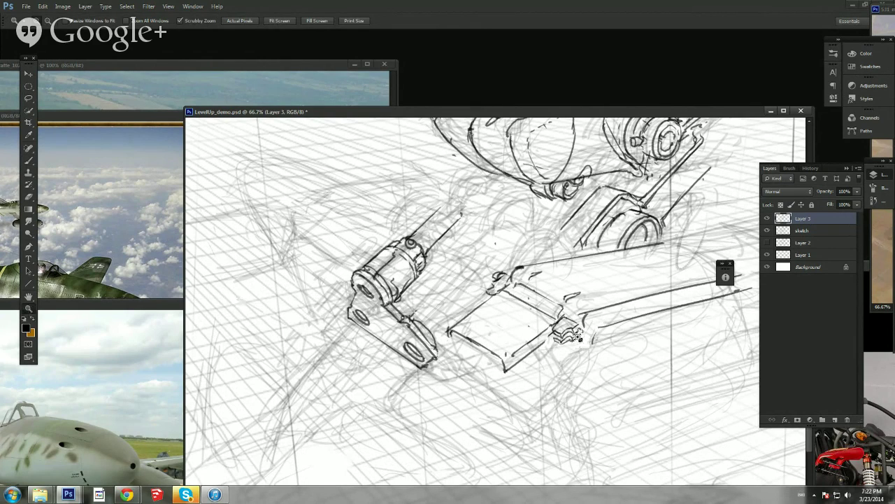
left_click_drag(580, 339, 528, 329)
key("b")
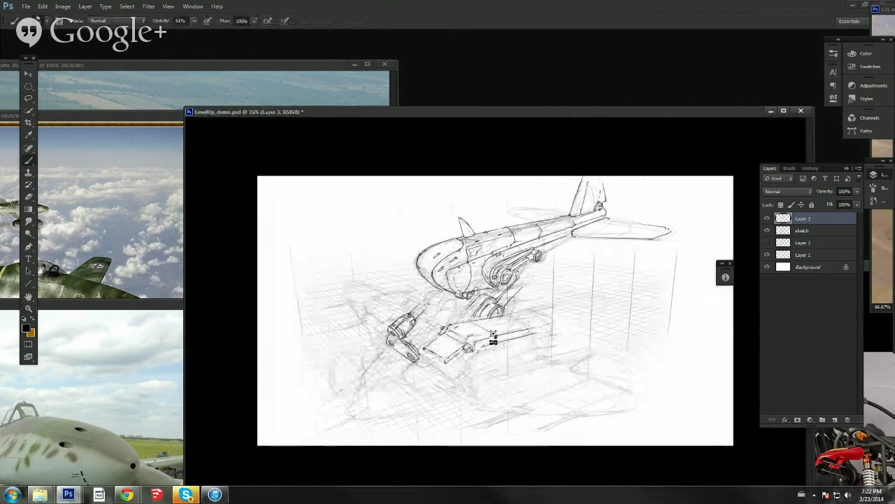
left_click_drag(495, 309, 532, 344)
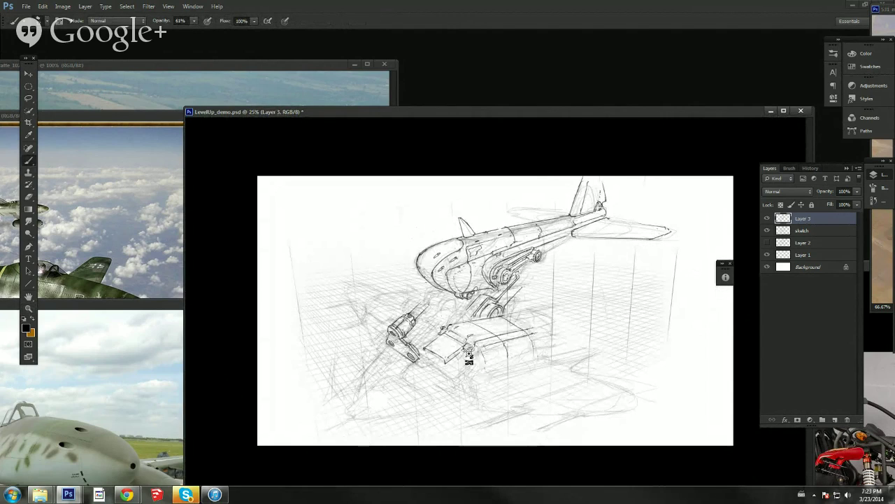
left_click_drag(471, 352, 477, 374)
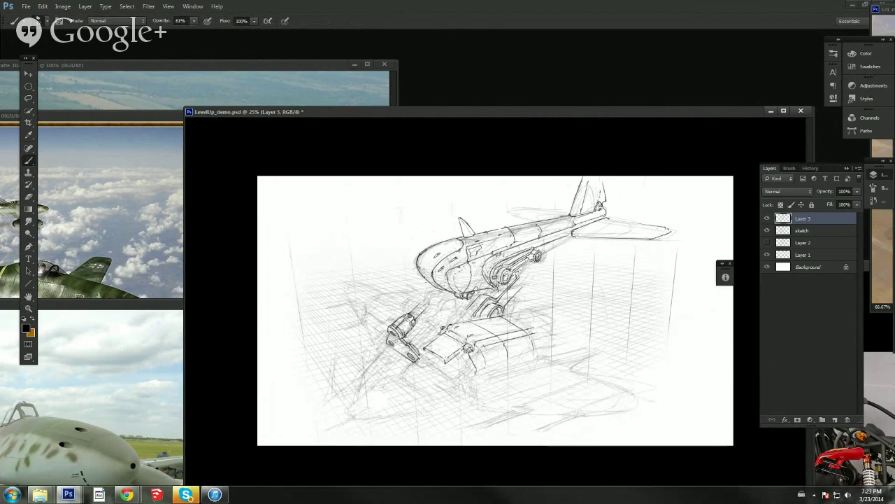
left_click_drag(517, 316, 539, 329)
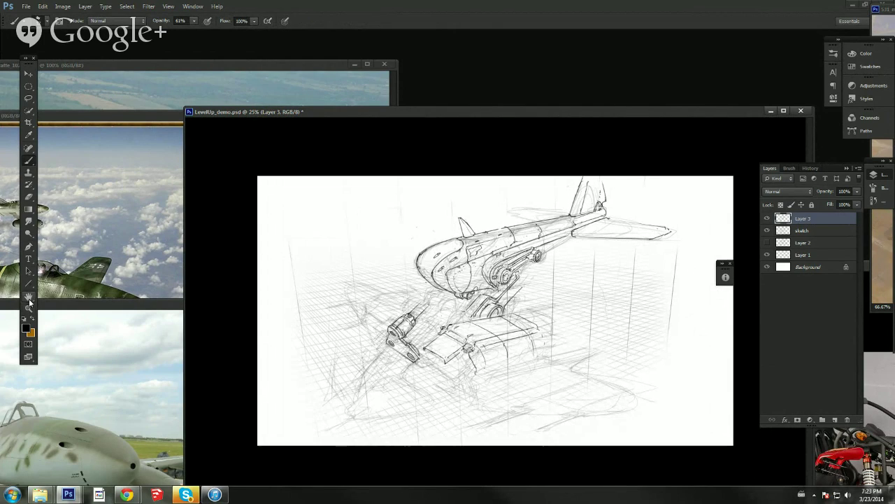
Step: Zoom in to 50% and ink and tidy the lines of the round joint housing and its link behind the lower body
left_click(28, 308)
left_click(441, 294)
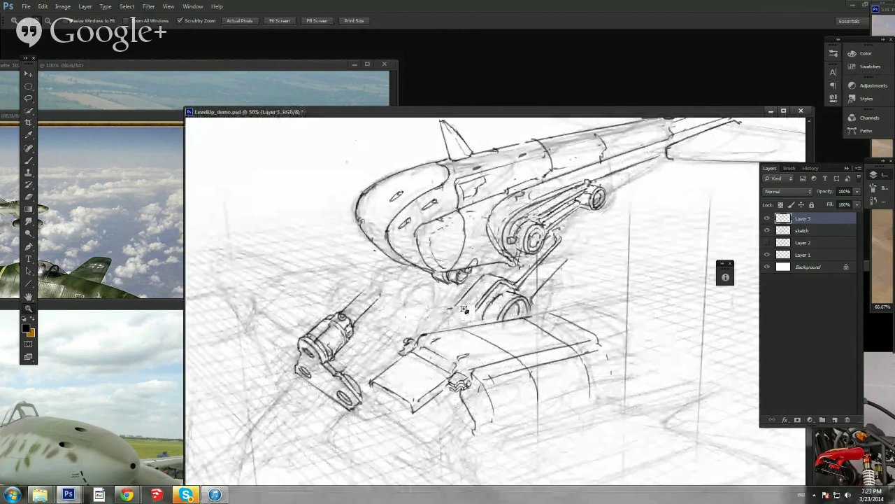
key("b")
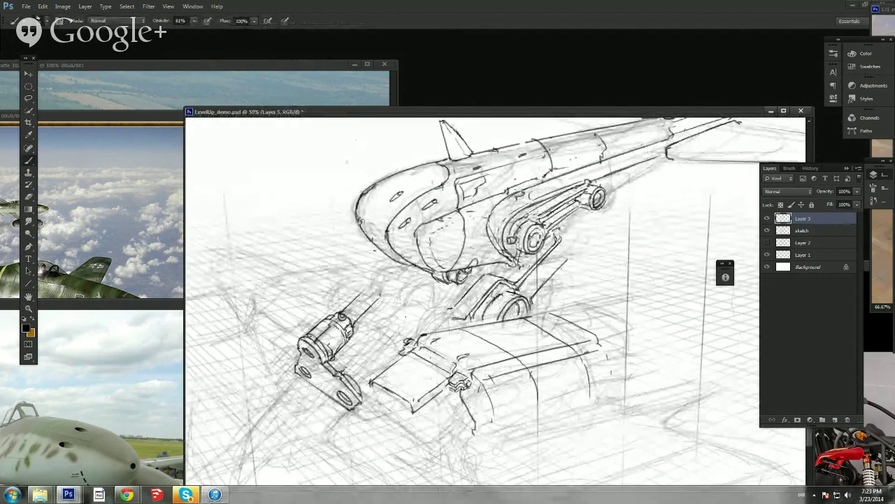
key("e")
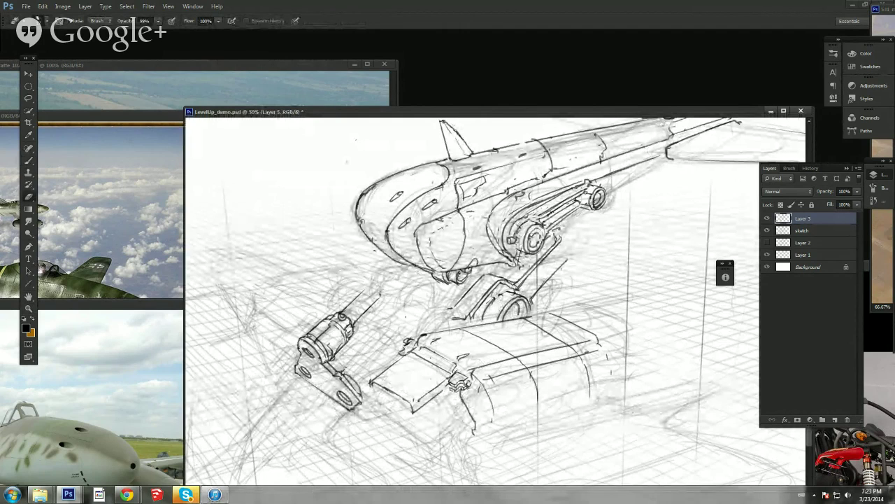
key("b")
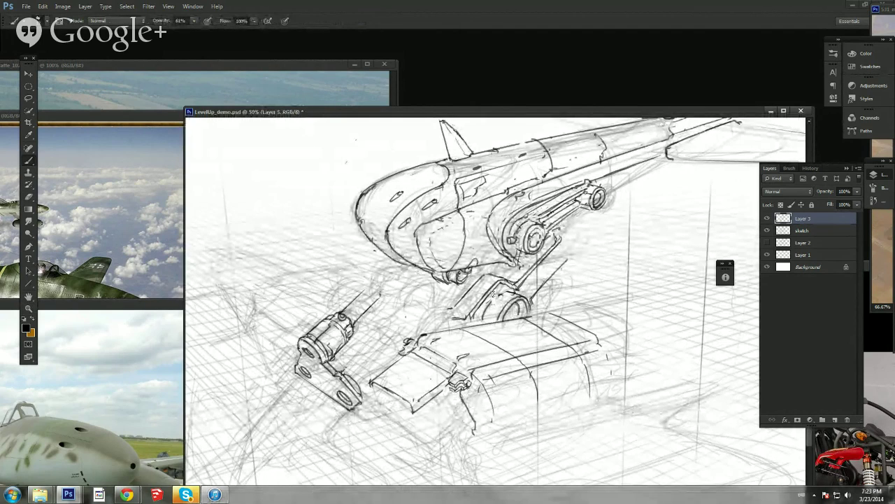
key("e")
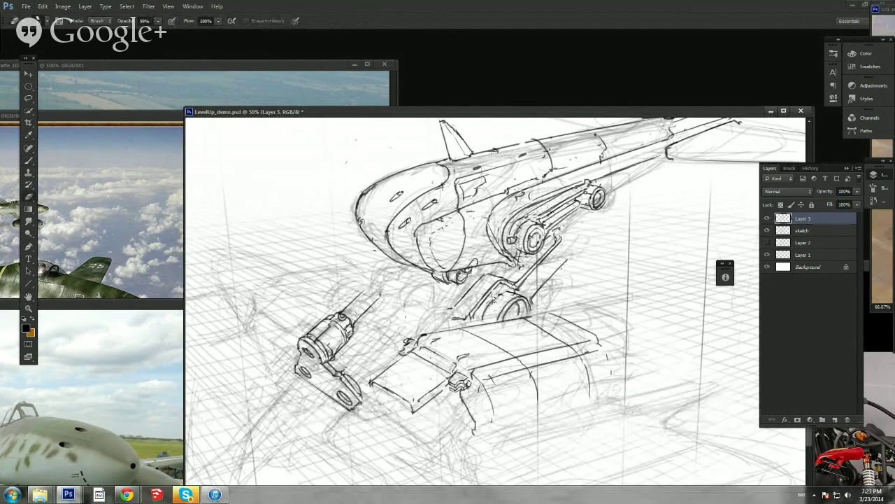
key("b")
left_click_drag(492, 296, 496, 290)
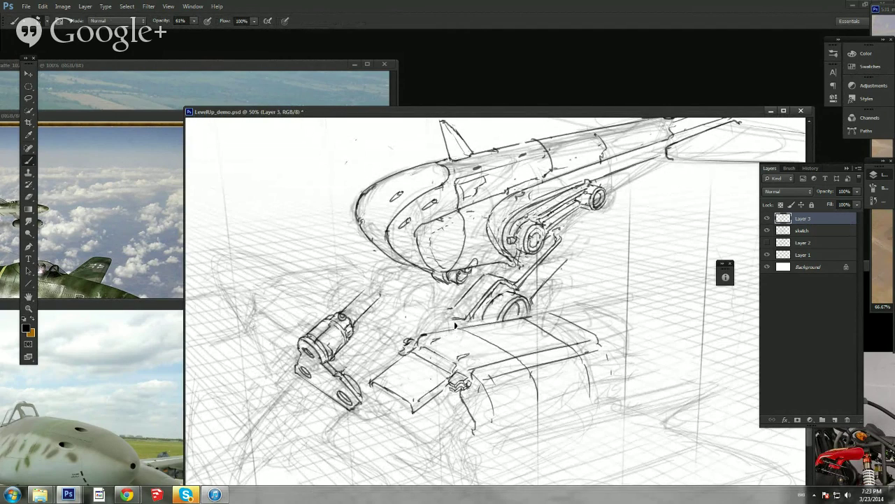
key("e")
key("b")
Step: Ink the lower body's front side edge below the corner fitting and the rounded outline of its rear end
left_click_drag(461, 417, 499, 333)
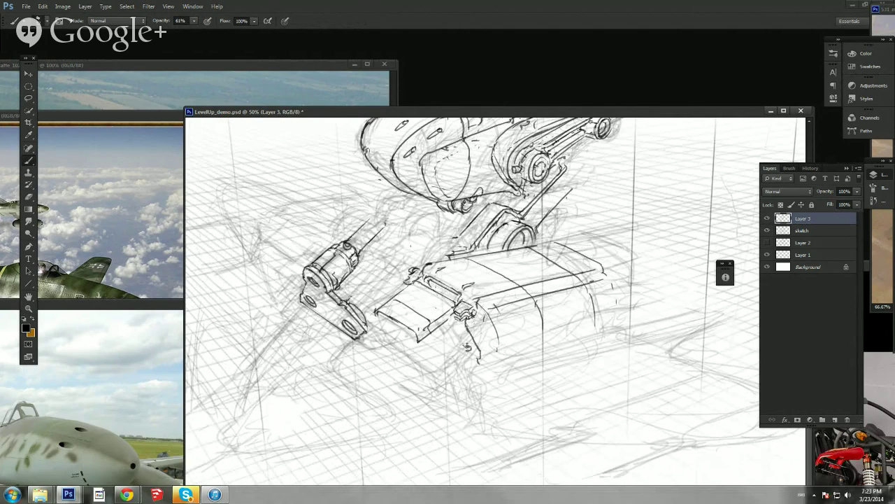
left_click_drag(467, 337, 479, 362)
left_click_drag(609, 283, 615, 315)
mouse_move(587, 245)
left_mouse_down()
mouse_move(616, 257)
mouse_move(630, 285)
mouse_move(631, 308)
mouse_move(620, 304)
mouse_move(615, 319)
left_mouse_up()
mouse_move(596, 243)
left_mouse_down()
mouse_move(625, 250)
mouse_move(629, 274)
left_mouse_up()
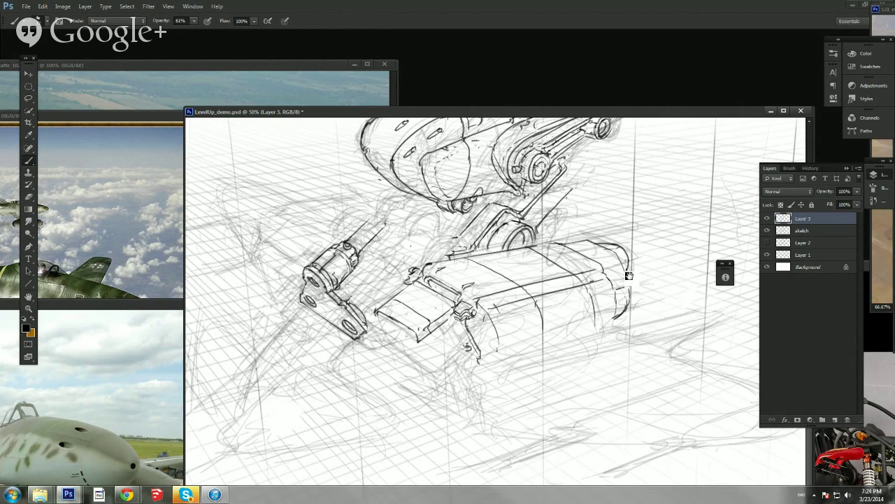
Step: Ink a small forked joint bracket beneath the upper leg arm, where the lower strut ends, and clean up its edges
left_click_drag(629, 276, 579, 317)
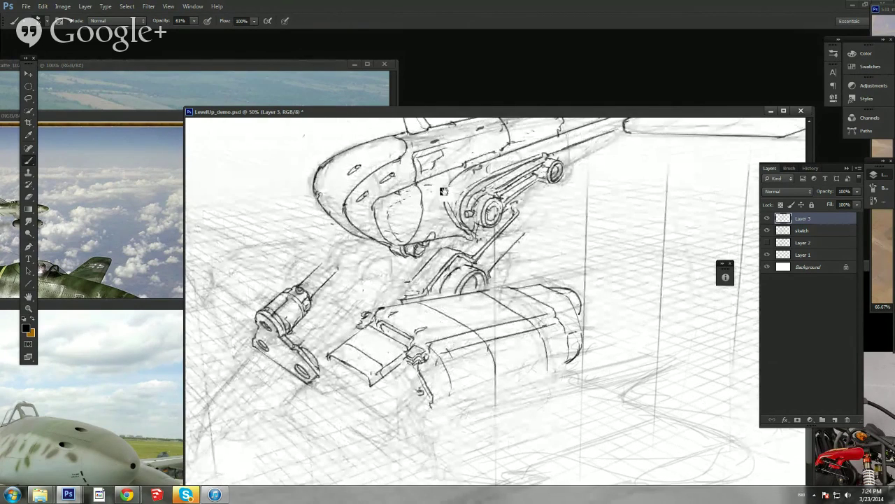
left_click_drag(491, 153, 442, 262)
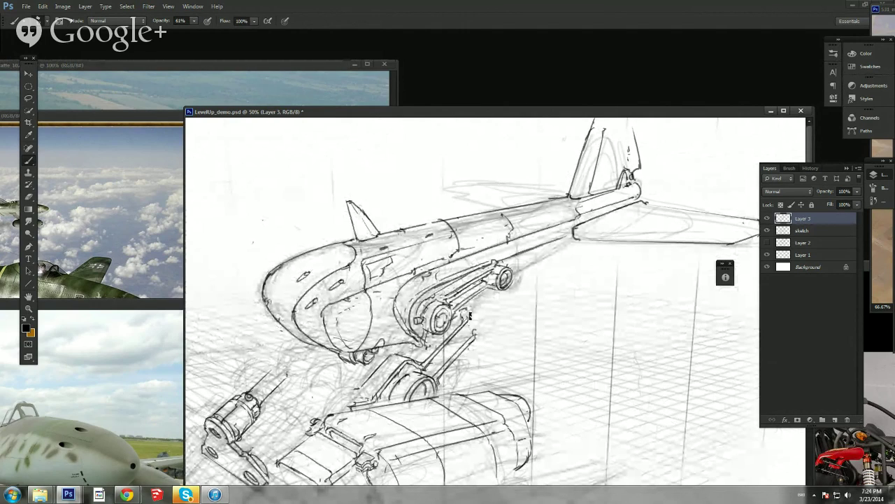
left_click_drag(469, 310, 473, 311)
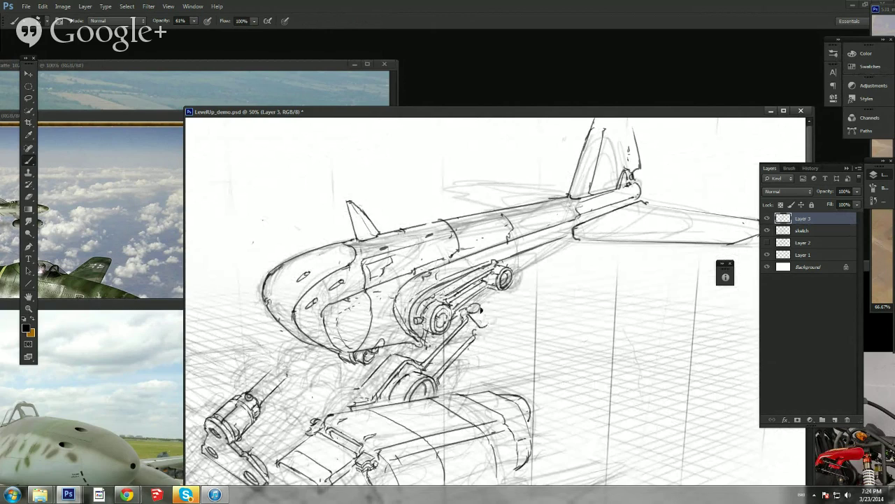
left_click_drag(481, 311, 490, 320)
left_click_drag(474, 324, 476, 336)
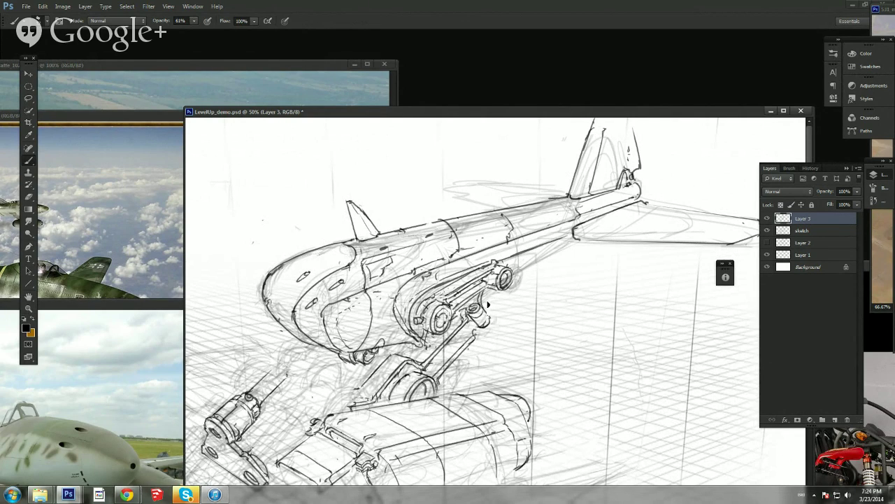
key("e")
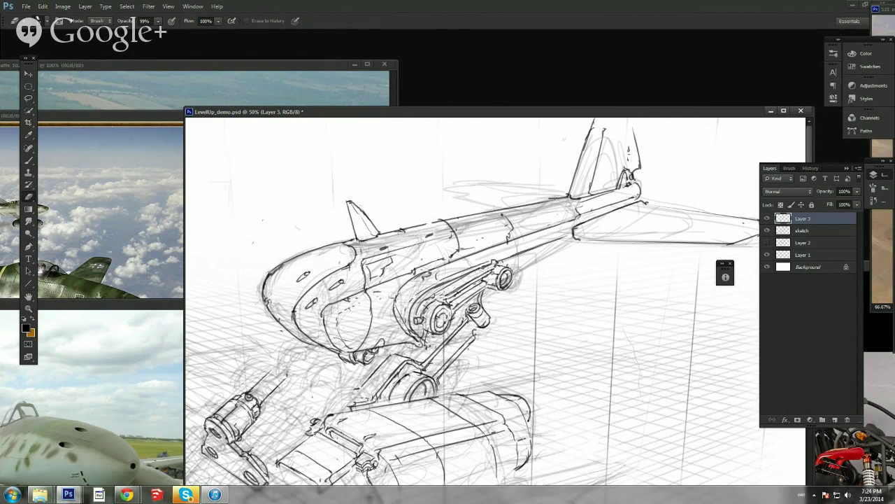
key("b")
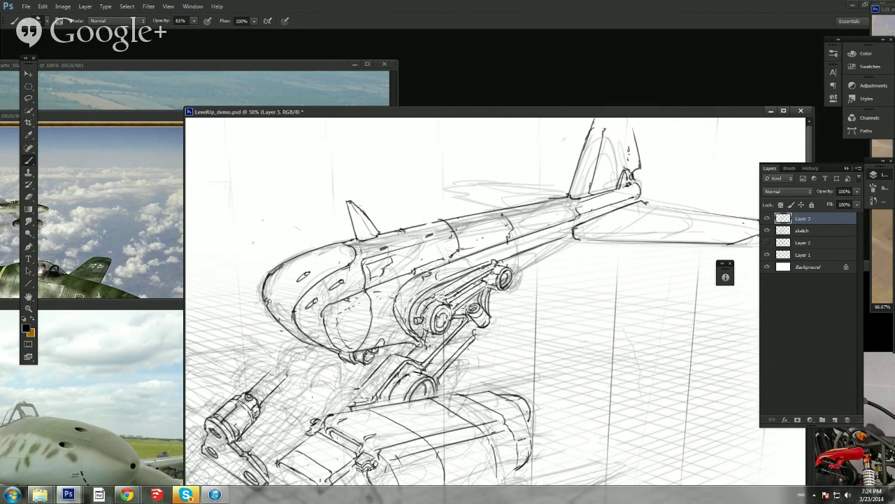
key("e")
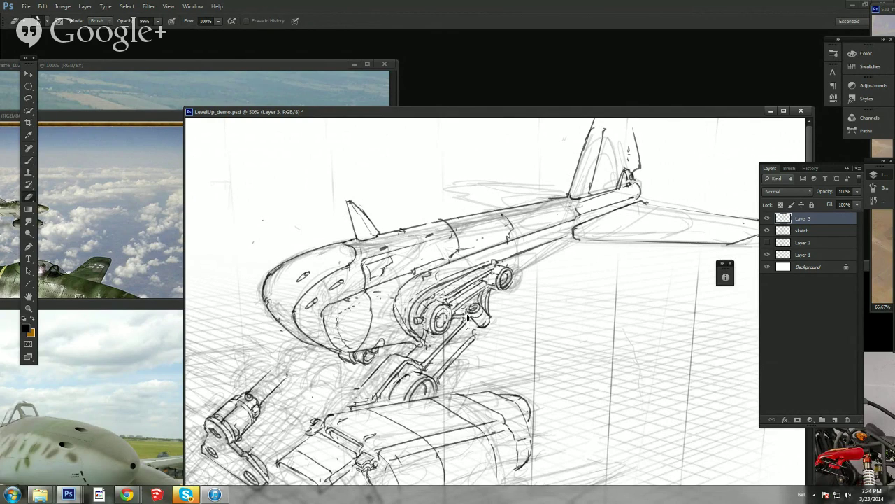
key("b")
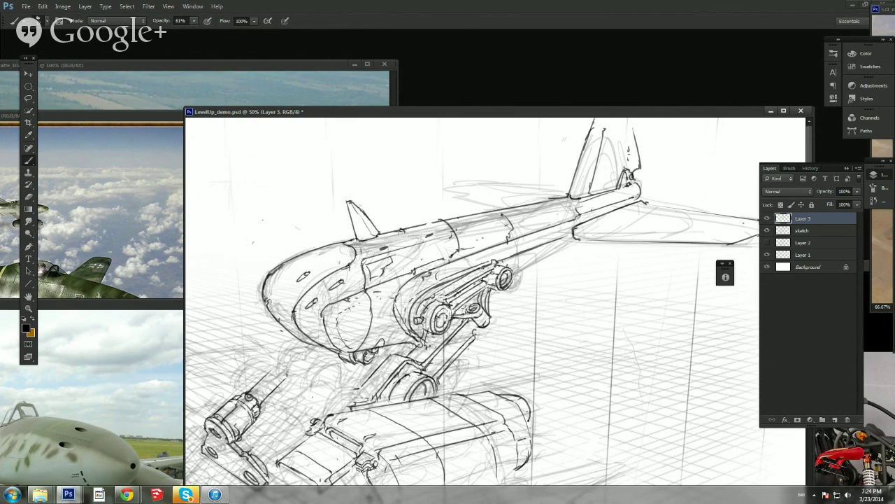
Step: Ink a round ring joint in front of the joint housing, below the nose, and clean up its outline
key("space")
left_click_drag(501, 296, 553, 161)
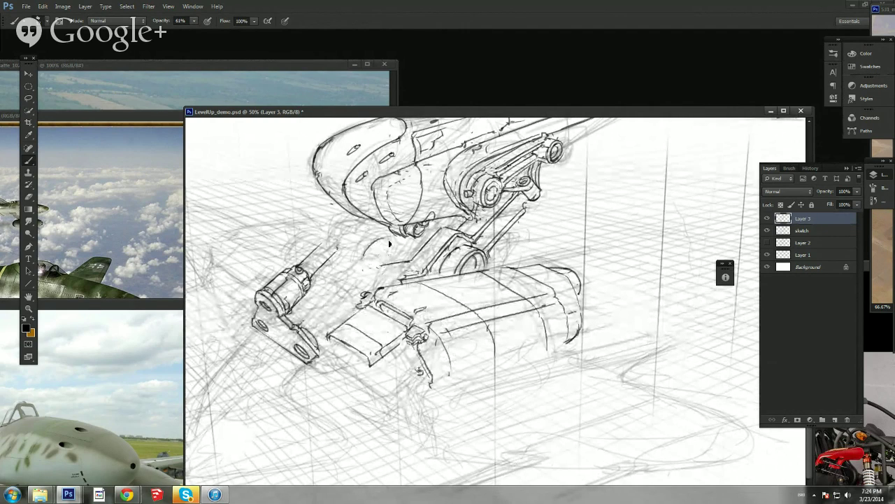
mouse_move(389, 243)
left_mouse_down()
mouse_move(393, 256)
mouse_move(367, 236)
mouse_move(355, 253)
mouse_move(371, 234)
mouse_move(389, 237)
mouse_move(346, 263)
mouse_move(389, 243)
mouse_move(392, 257)
mouse_move(389, 244)
mouse_move(391, 257)
mouse_move(375, 252)
mouse_move(382, 248)
mouse_move(389, 266)
mouse_move(388, 247)
mouse_move(390, 257)
mouse_move(365, 273)
mouse_move(383, 276)
left_mouse_up()
key("e")
key("b")
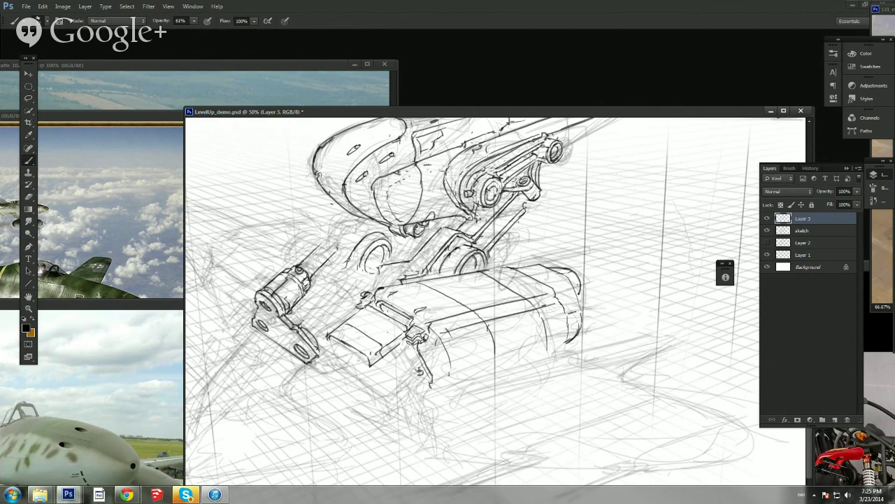
Step: Ink the arm linking the ring joint to the front foot linkage and cap the end of the cylinder's rod
mouse_move(304, 313)
left_mouse_down()
mouse_move(347, 275)
mouse_move(345, 298)
mouse_move(320, 322)
left_mouse_up()
left_click_drag(318, 363, 330, 339)
left_click_drag(314, 303, 329, 327)
left_click_drag(325, 241, 336, 249)
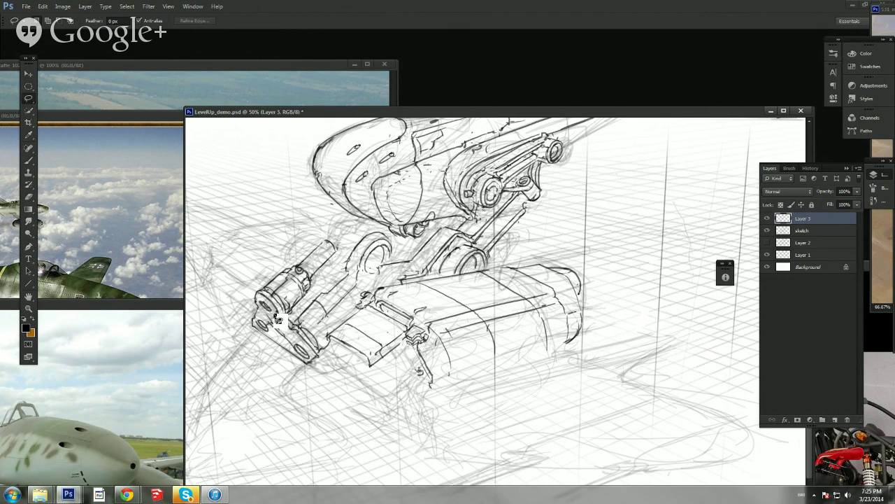
mouse_move(304, 366)
left_mouse_down()
mouse_move(364, 337)
mouse_move(311, 342)
left_mouse_up()
left_click_drag(367, 341, 353, 350)
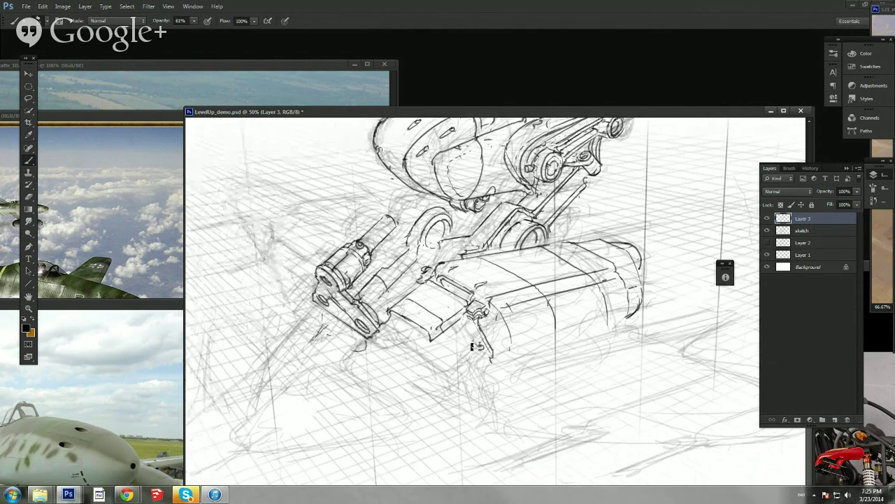
Step: Lasso the flat panel with its corner fitting, duplicate it to a new layer, and place the copy below the original with Free Transform
key("l")
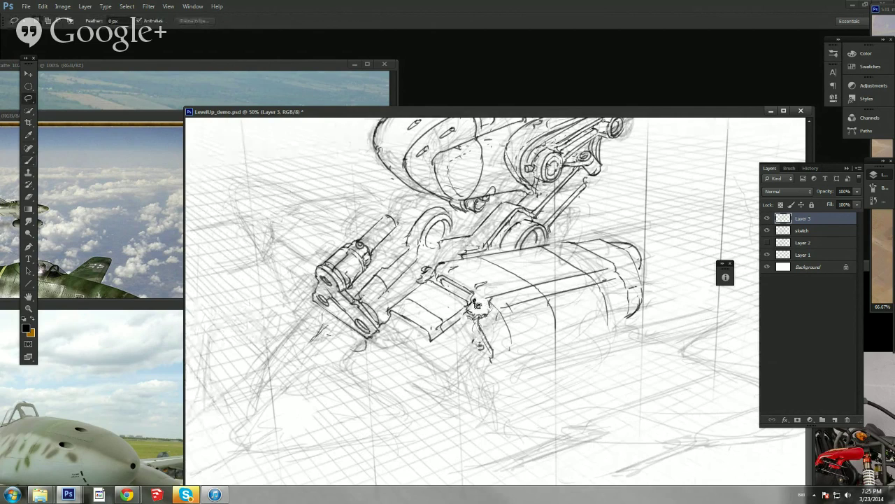
mouse_move(474, 304)
left_mouse_down()
mouse_move(440, 287)
mouse_move(426, 268)
mouse_move(391, 305)
mouse_move(403, 332)
mouse_move(480, 352)
left_mouse_up()
key("ctrl+b")
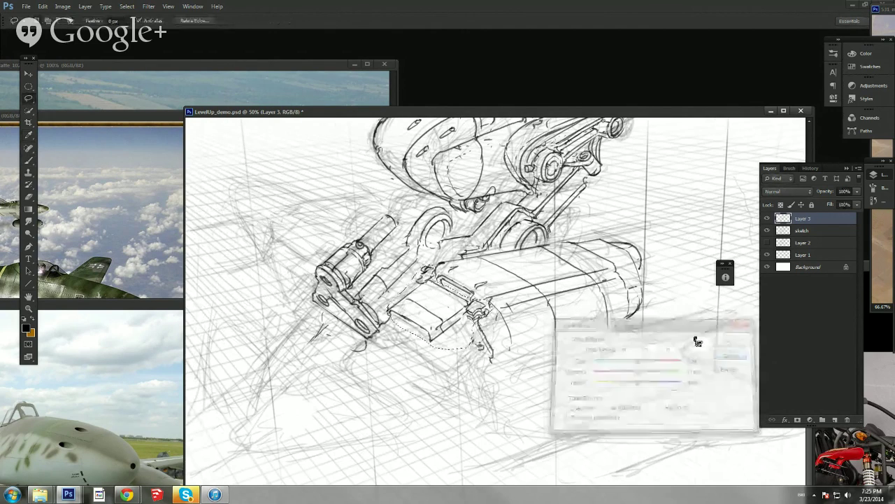
key("Escape")
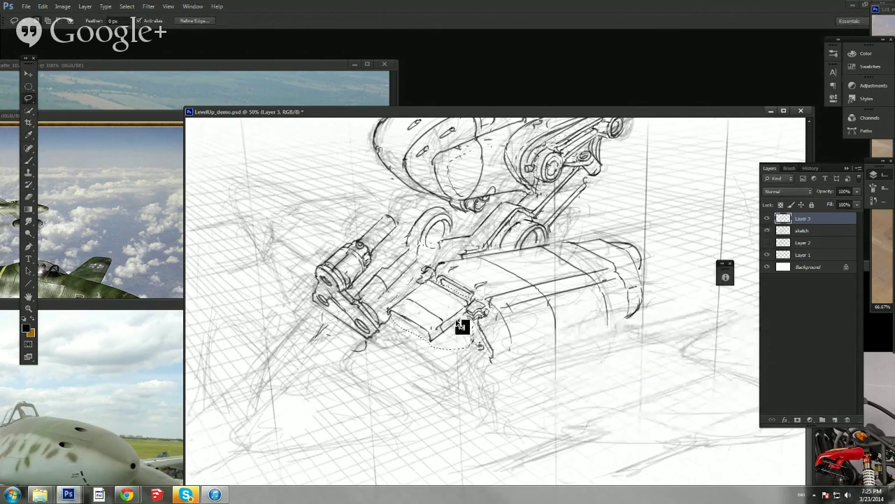
key("ctrl+j")
key("ctrl+t")
mouse_move(462, 326)
left_mouse_down()
mouse_move(481, 373)
mouse_move(475, 362)
left_mouse_up()
left_click_drag(394, 305, 407, 311)
left_click_drag(486, 357, 481, 350)
key("Return")
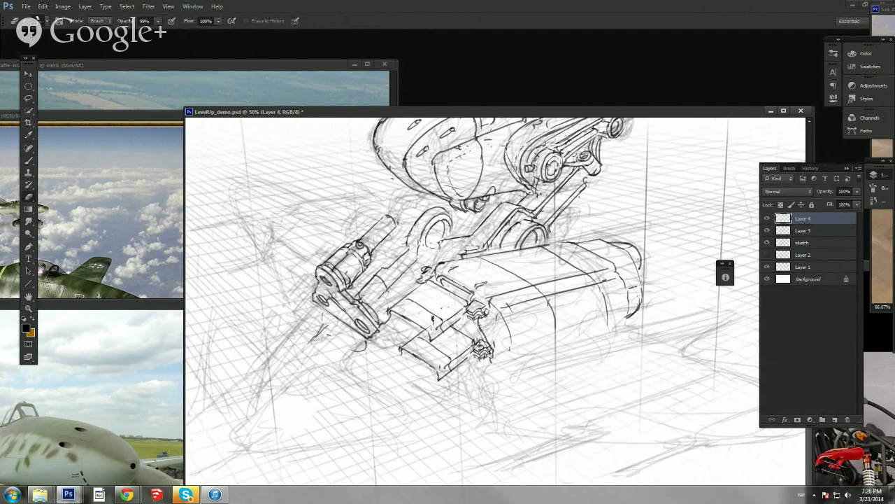
Step: Ink the duplicated panel's edge, the lower body's bottom edge and a straight line down from the lower fitting
key("b")
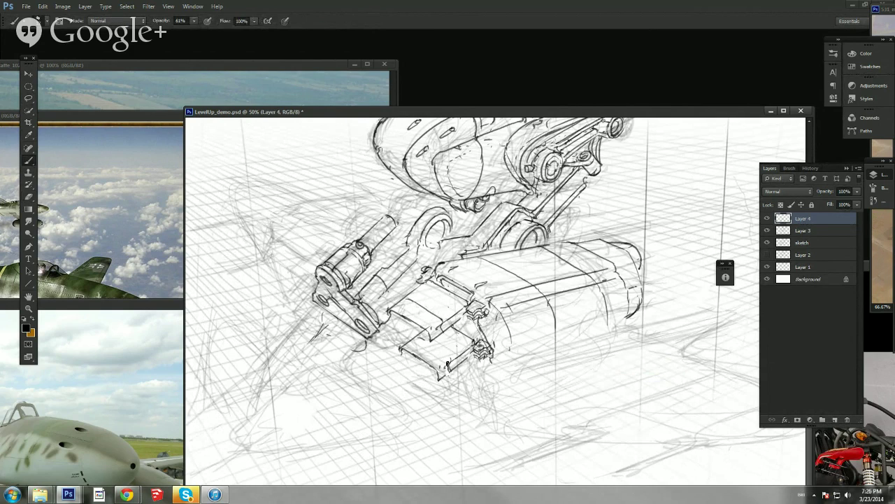
left_click_drag(451, 373, 428, 343)
left_click_drag(492, 365, 636, 325)
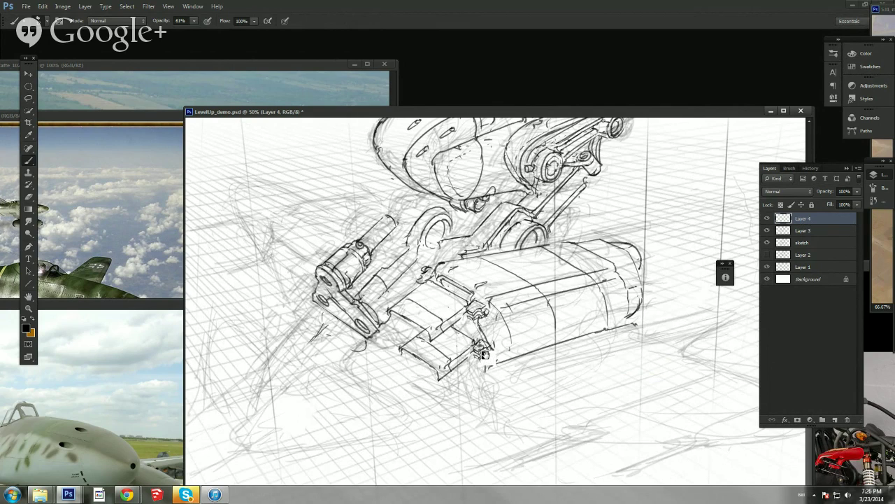
left_click_drag(475, 369, 483, 435)
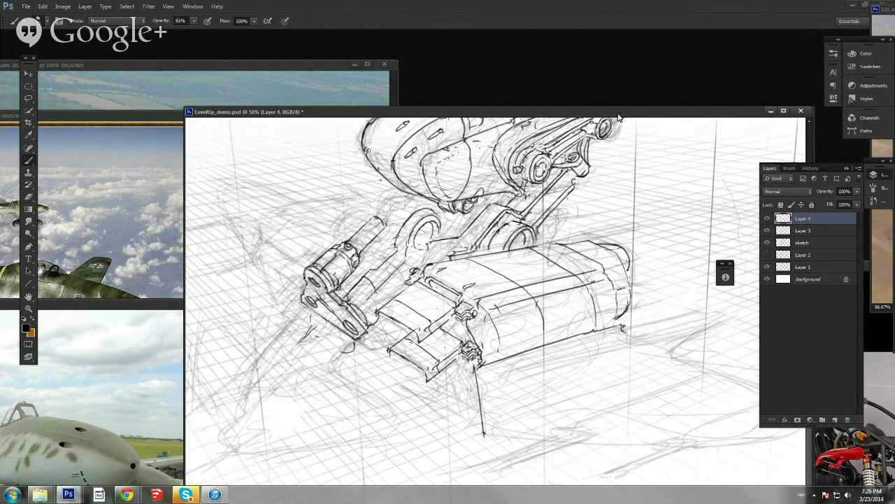
Step: Move the document window up over the reference images and ink a small pointed fin with edge thickness behind the lower body
left_click_drag(615, 114, 529, 77)
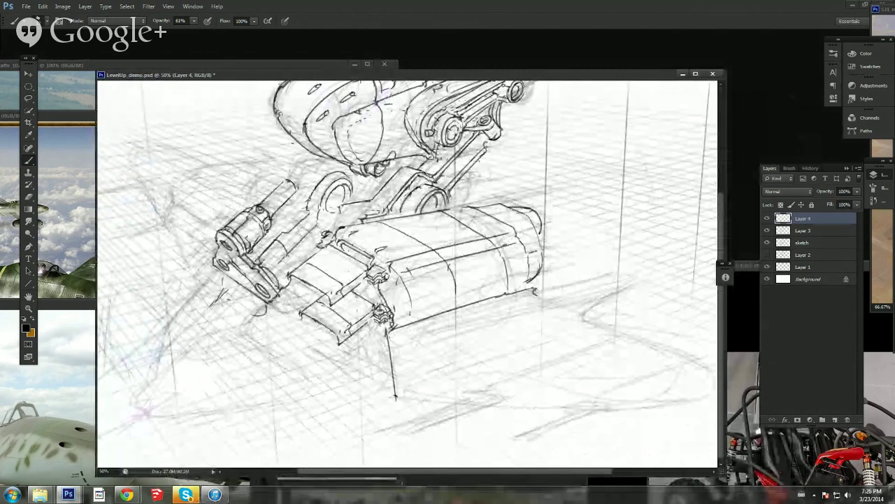
left_click_drag(532, 290, 615, 270)
left_click_drag(581, 317, 636, 279)
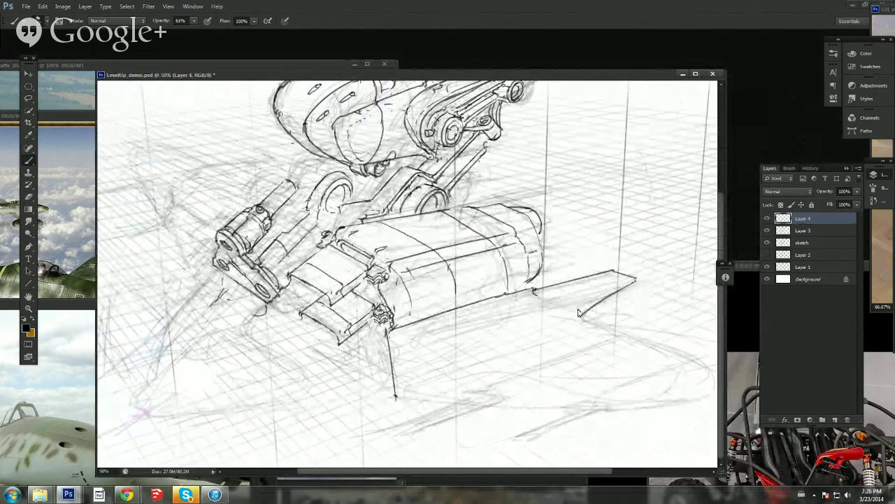
left_click_drag(580, 314, 622, 288)
mouse_move(575, 312)
left_mouse_down()
mouse_move(583, 318)
mouse_move(576, 314)
left_mouse_up()
left_click_drag(528, 296, 566, 312)
left_click_drag(527, 291, 529, 297)
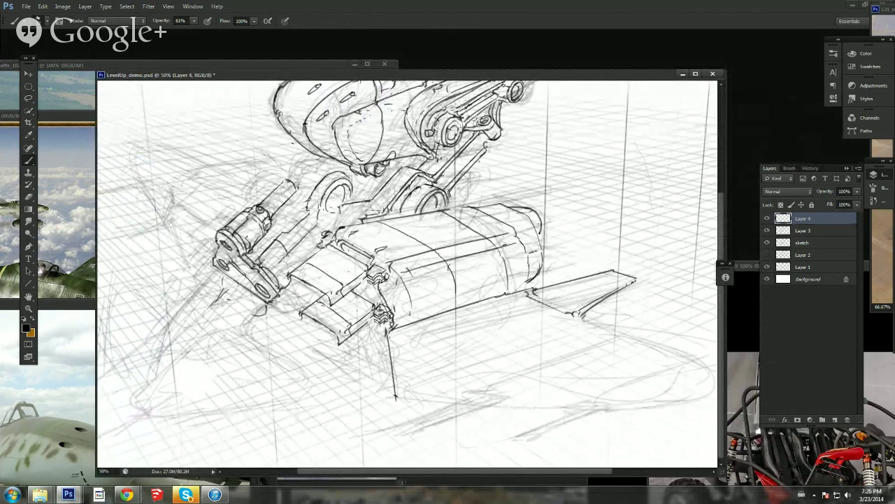
Step: Ink straight starts of the large lower wing's rear and front edges, and erase the straight line below the fitting
left_click_drag(579, 314, 692, 358)
left_click(459, 406, "shift")
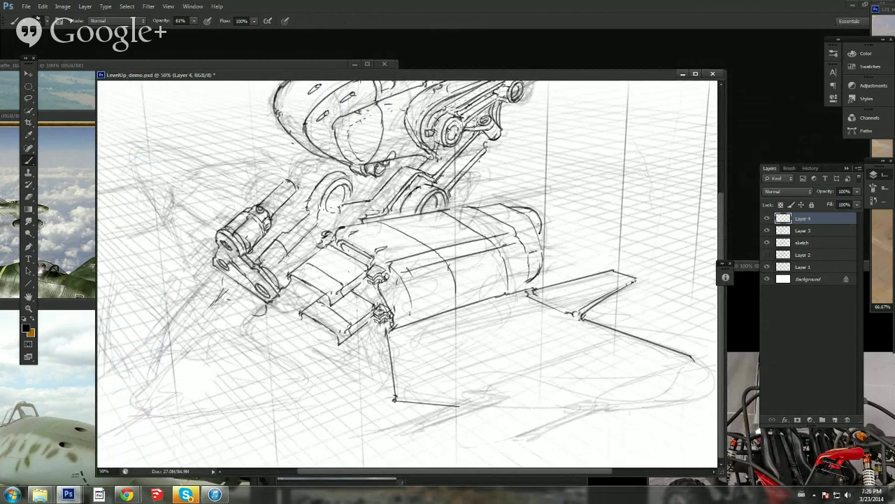
key("e")
left_click_drag(391, 385, 388, 350)
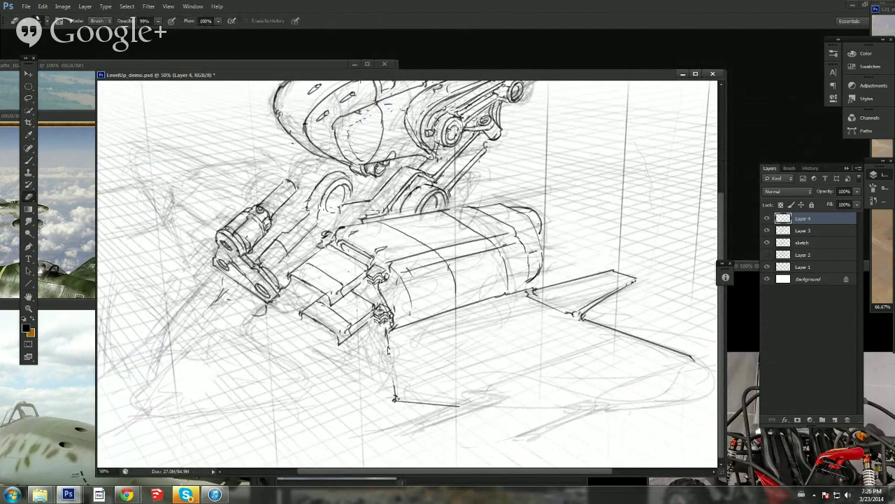
Step: Ink the large lower wing's curved root, extend its long front edge, and close the outline around the wing tip
key("b")
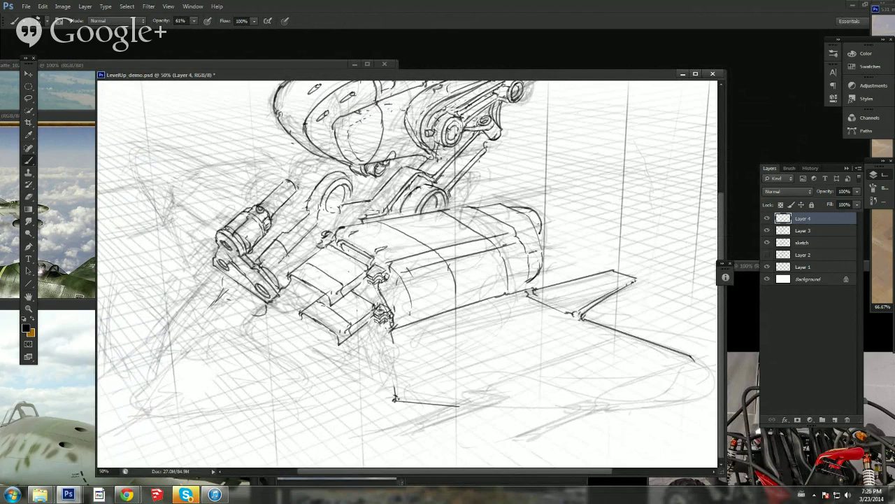
mouse_move(391, 343)
left_mouse_down()
mouse_move(364, 375)
mouse_move(393, 398)
left_mouse_up()
left_click(662, 398, "shift")
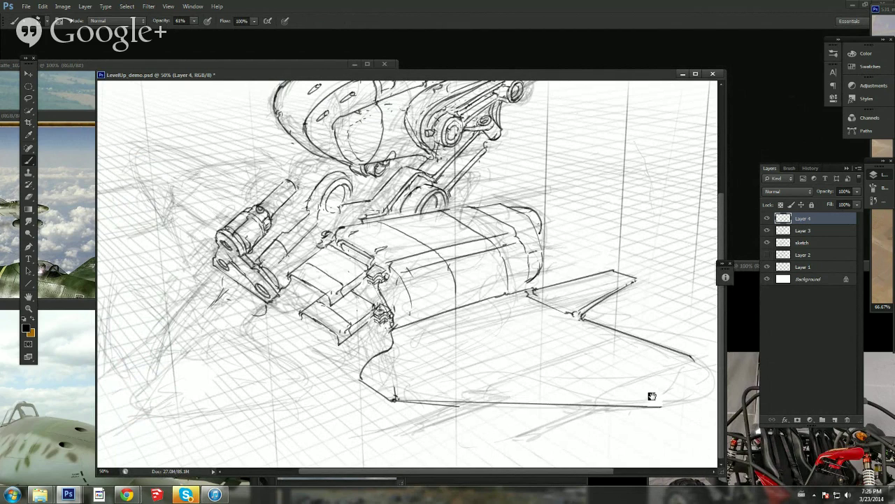
mouse_move(652, 397)
left_mouse_down()
mouse_move(481, 397)
mouse_move(543, 384)
left_mouse_up()
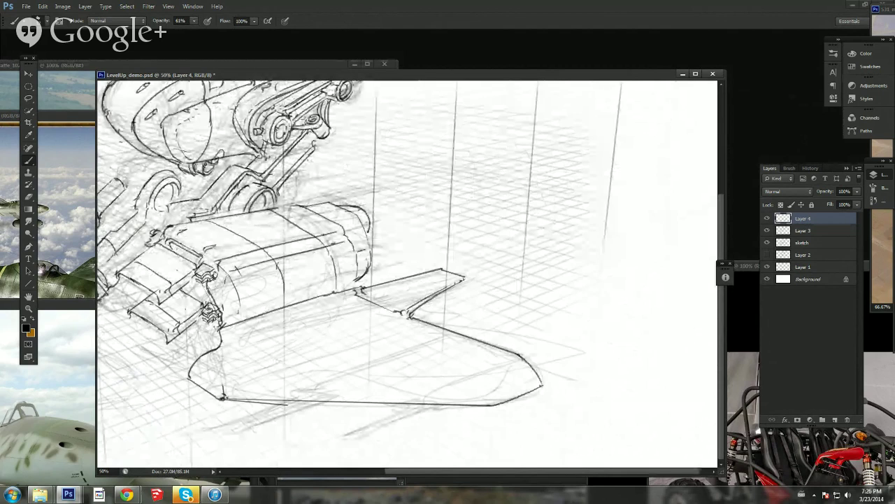
Step: Ink a long panel line across the lower wing and a curved panel line near the wing tip
left_click_drag(302, 359, 396, 359)
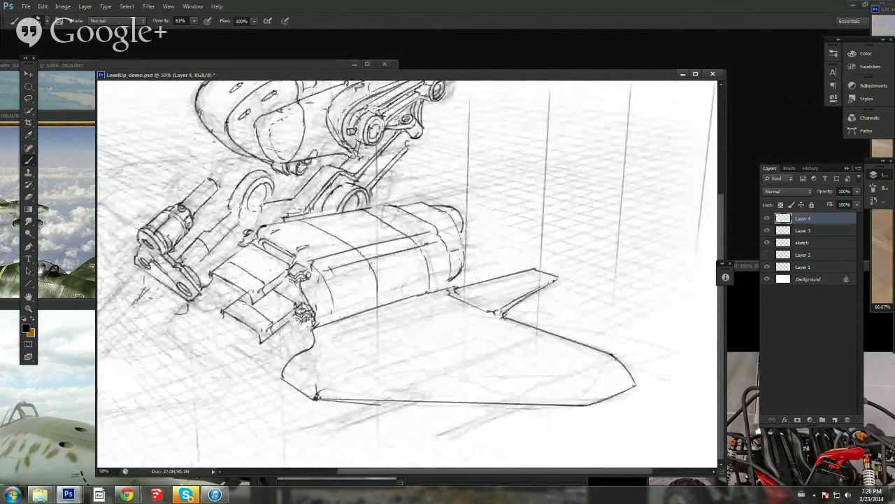
left_click_drag(344, 380, 519, 326)
left_click_drag(476, 402, 588, 346)
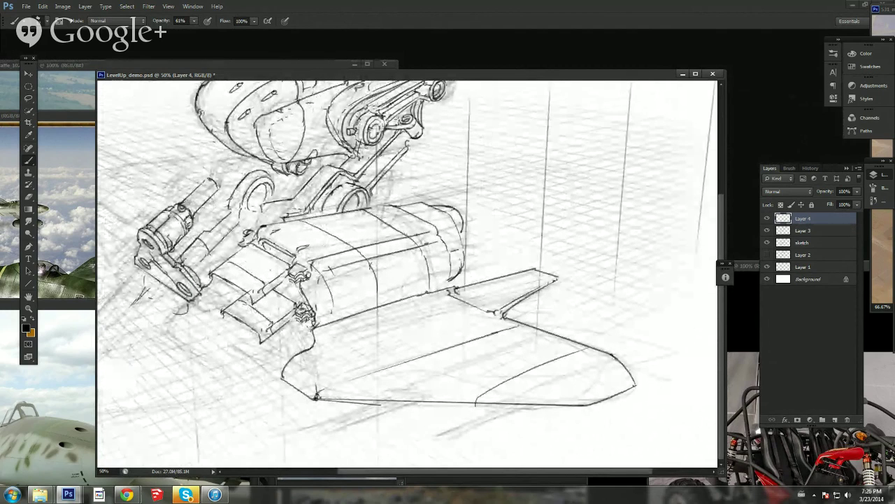
key("ctrl+z")
left_click_drag(497, 403, 593, 356)
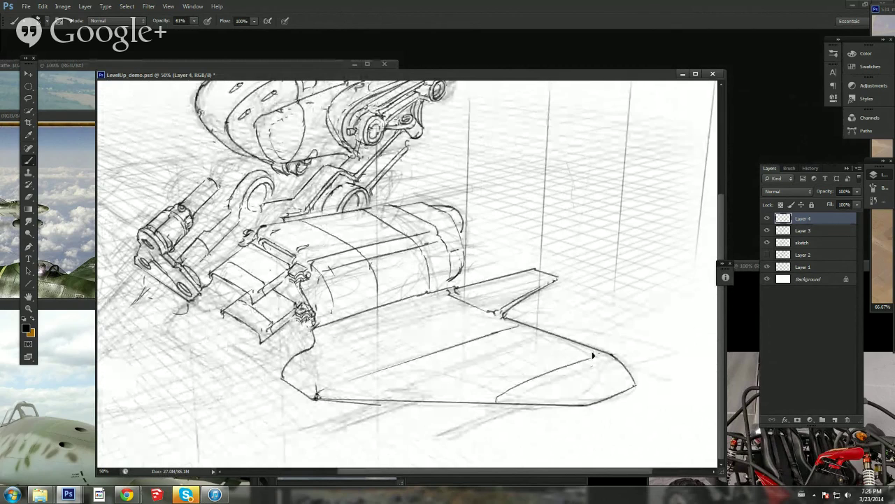
Step: Reinforce the upper edge of the front leg's beam beside the cylindrical piston housing
mouse_move(564, 205)
left_mouse_down()
mouse_move(548, 331)
mouse_move(350, 323)
left_mouse_up()
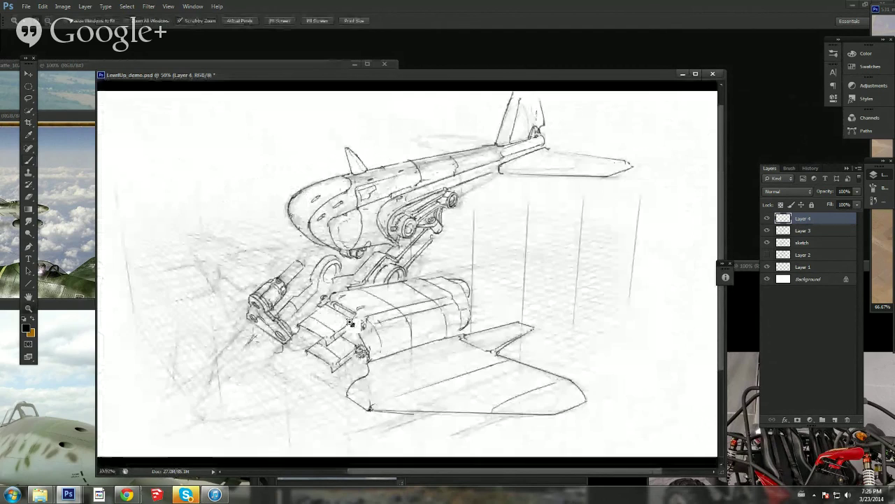
left_click(351, 322, "alt")
left_click(445, 241)
key("b")
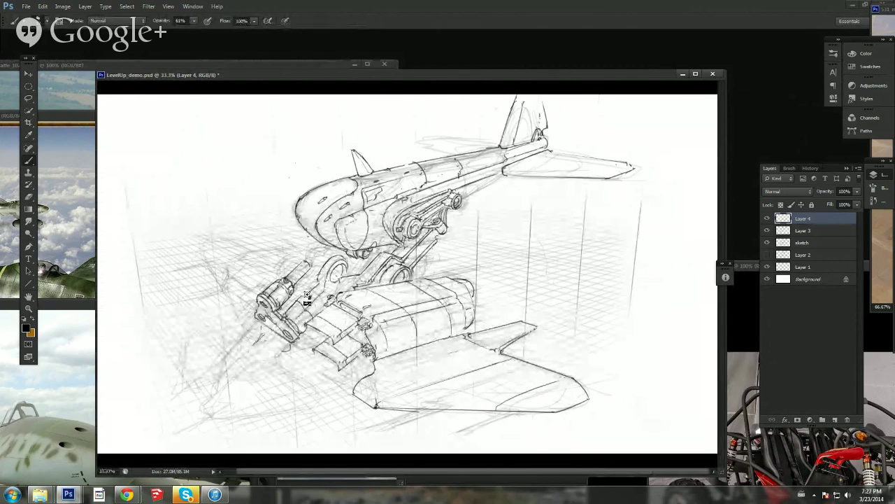
left_click(29, 309)
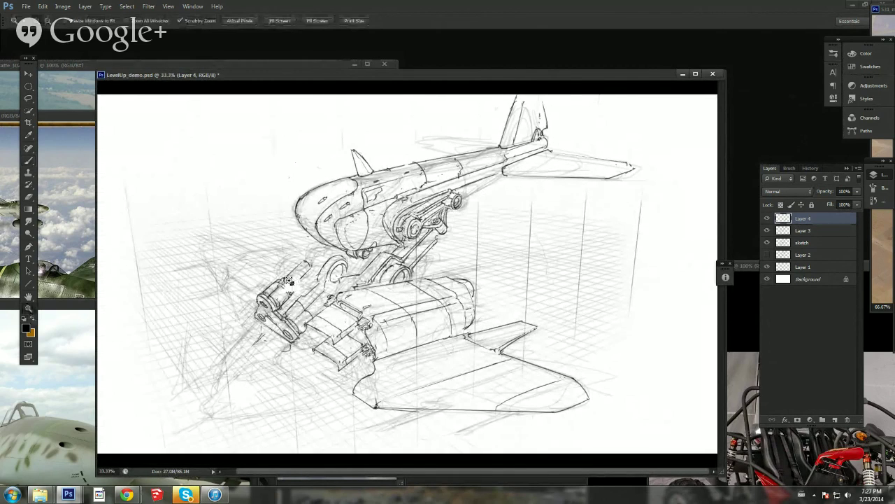
left_click_drag(289, 281, 339, 285)
key("b")
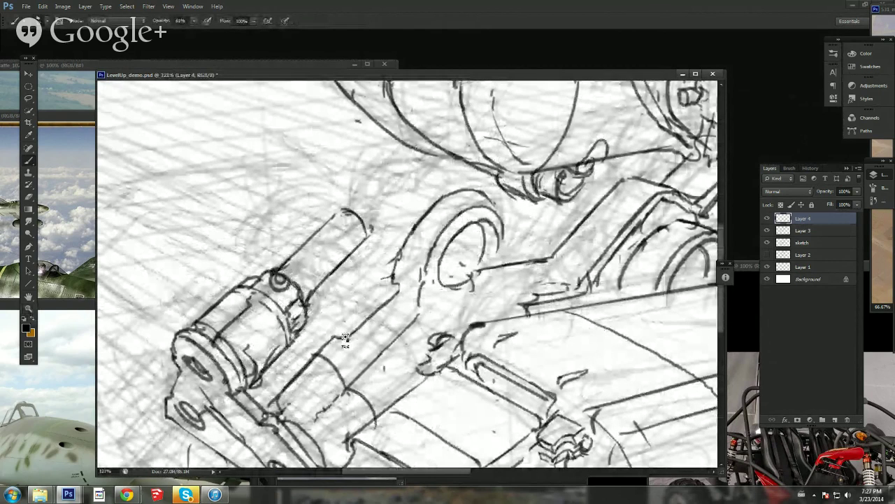
left_click_drag(298, 373, 263, 413)
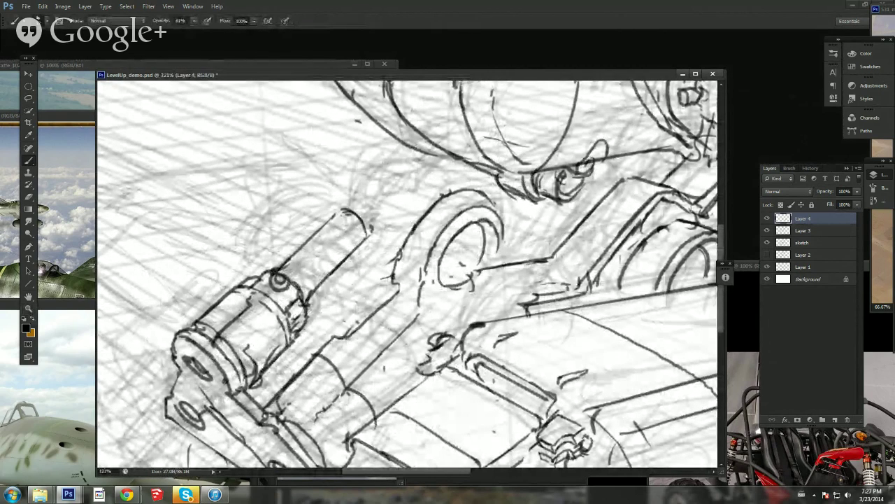
Step: Ink a short cross cylinder with a ringed collar above the front piston rod's upper end
left_click_drag(371, 231, 376, 222)
left_click_drag(378, 188, 374, 212)
mouse_move(352, 208)
left_mouse_down()
mouse_move(367, 190)
mouse_move(375, 196)
mouse_move(364, 195)
mouse_move(375, 177)
mouse_move(373, 220)
left_mouse_up()
key("e")
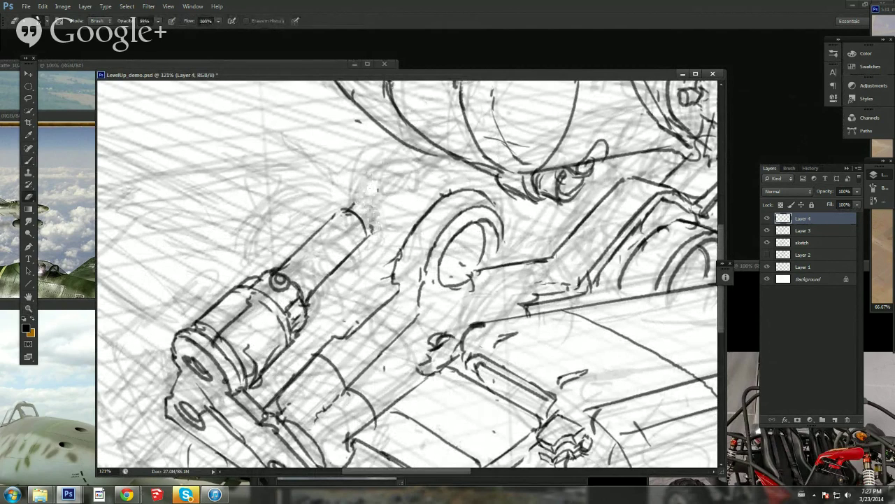
key("b")
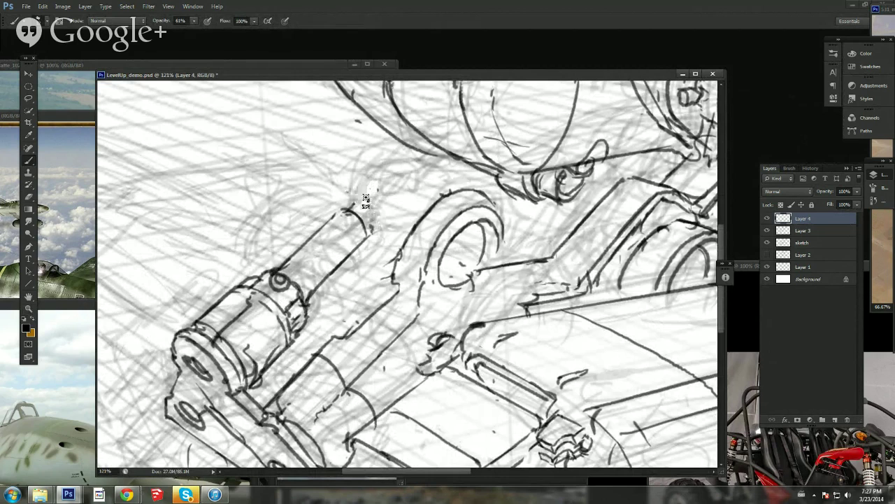
left_click_drag(346, 188, 380, 203)
left_click_drag(396, 174, 384, 204)
mouse_move(364, 161)
left_mouse_down()
mouse_move(345, 189)
mouse_move(400, 172)
mouse_move(393, 221)
mouse_move(417, 177)
mouse_move(408, 184)
left_mouse_up()
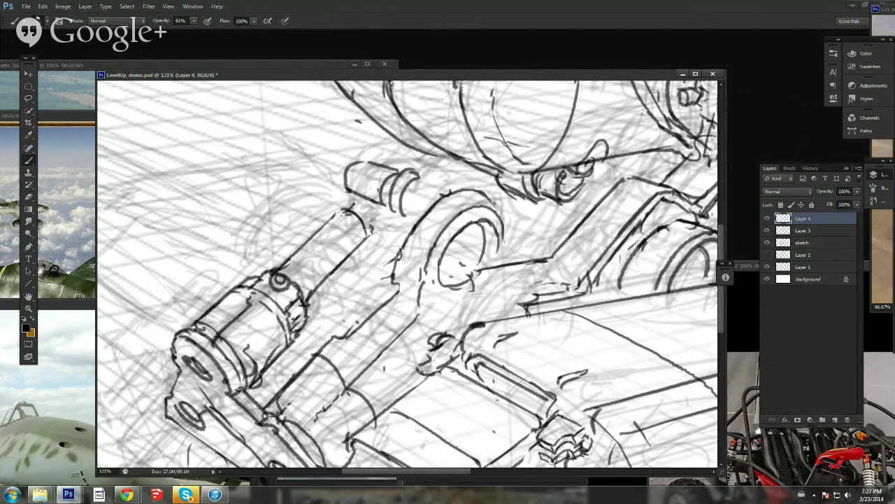
Step: Ink the cross cylinder's end caps and a double-edged bracket running from it down along the front leg's beam
left_click_drag(396, 213, 412, 223)
left_click_drag(418, 187, 412, 212)
mouse_move(350, 159)
left_mouse_down()
mouse_move(336, 189)
mouse_move(327, 187)
mouse_move(352, 206)
left_mouse_up()
mouse_move(380, 208)
left_mouse_down()
mouse_move(374, 226)
mouse_move(389, 286)
mouse_move(343, 331)
left_mouse_up()
key("ctrl+z")
mouse_move(389, 288)
left_mouse_down()
mouse_move(267, 393)
mouse_move(374, 289)
mouse_move(388, 212)
mouse_move(376, 285)
left_mouse_up()
left_click_drag(376, 286, 357, 299)
left_click_drag(339, 191, 334, 212)
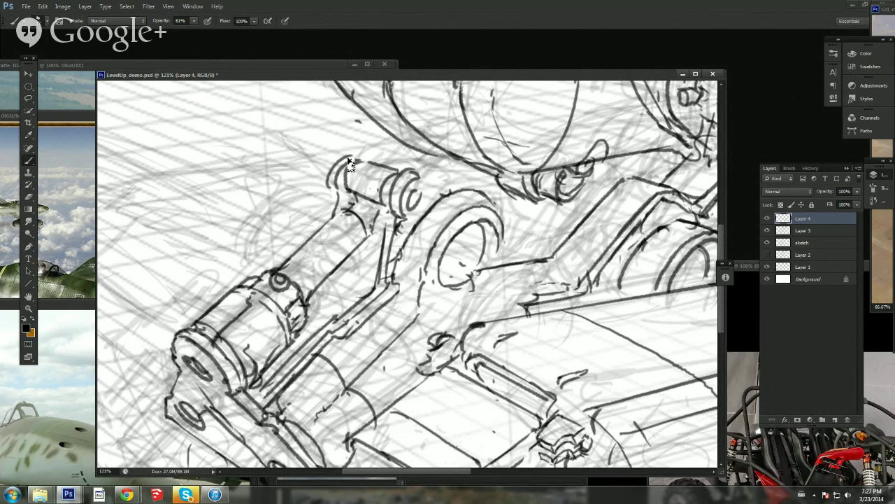
Step: Refine the cross cylinder's far collar, give its near cap a round inner hole, and ink the far bracket edge
left_click_drag(347, 169, 369, 155)
key("e")
mouse_move(419, 189)
left_mouse_down()
mouse_move(405, 220)
mouse_move(420, 193)
left_mouse_up()
key("b")
key("e")
key("b")
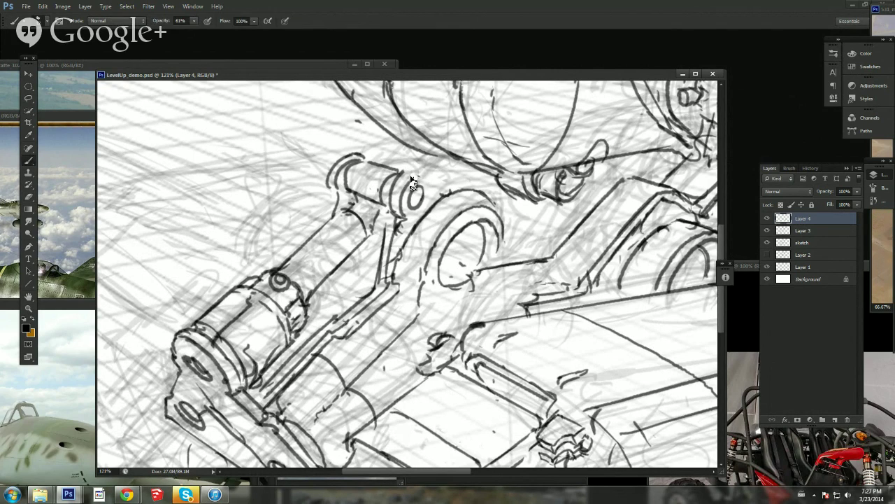
mouse_move(409, 188)
left_mouse_down()
mouse_move(419, 180)
mouse_move(429, 198)
mouse_move(411, 173)
mouse_move(423, 181)
left_mouse_up()
left_click_drag(339, 164, 321, 225)
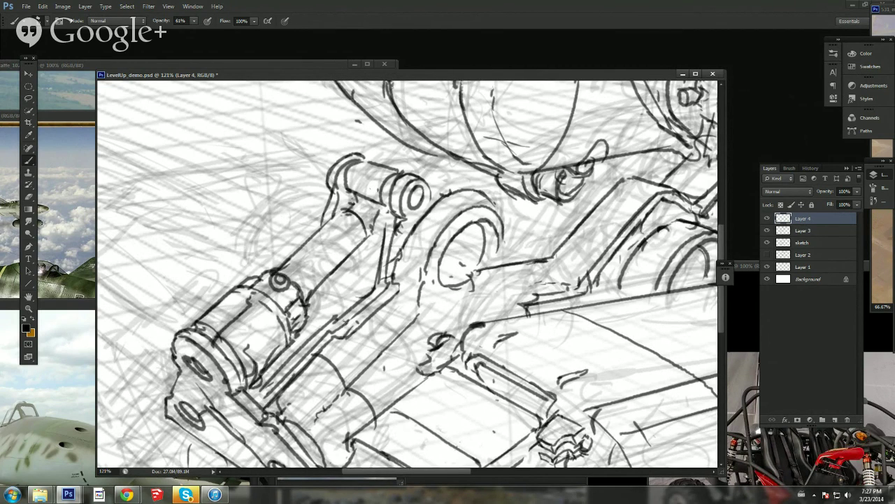
Step: Ink ring lines across the piston rod, a narrow slot on the leg beam, and a short line above the cross cylinder
left_click_drag(287, 264, 314, 288)
left_click_drag(337, 217, 361, 240)
left_click_drag(306, 335, 352, 291)
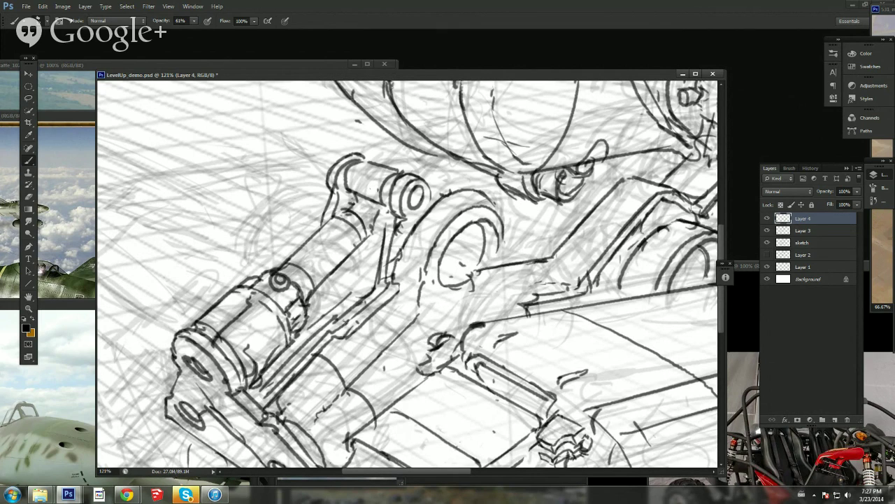
mouse_move(409, 346)
left_mouse_down()
mouse_move(373, 379)
mouse_move(412, 356)
mouse_move(408, 347)
left_mouse_up()
left_click_drag(412, 196, 445, 156)
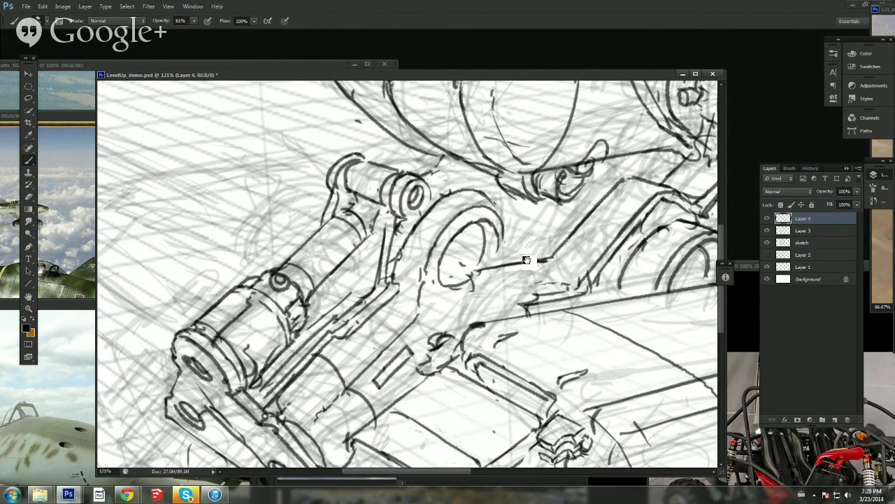
Step: Ink a thick dashed curve on the fuselage behind the round panel under the nose
left_click_drag(526, 260, 448, 91)
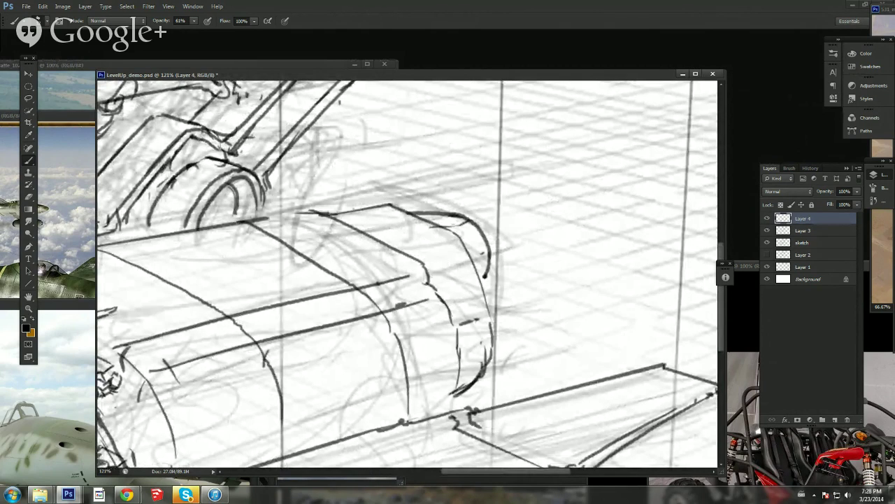
mouse_move(412, 244)
left_mouse_down()
mouse_move(492, 253)
mouse_move(462, 392)
mouse_move(373, 369)
left_mouse_up()
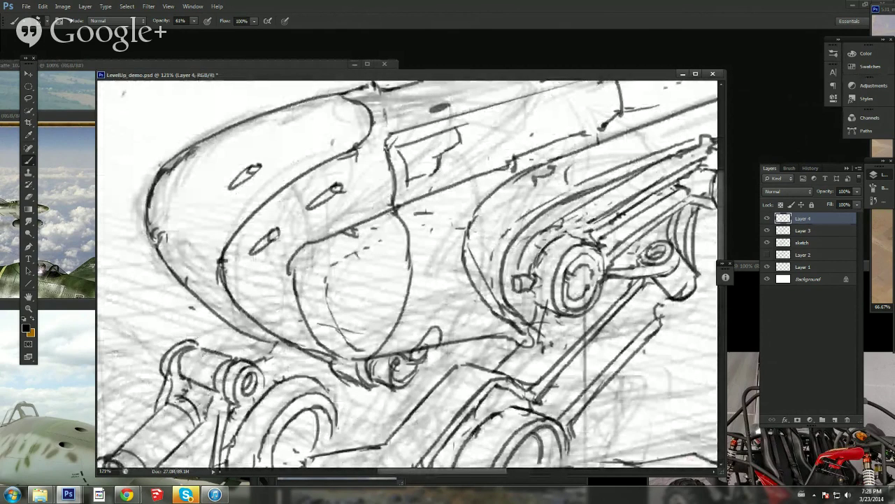
mouse_move(430, 277)
left_mouse_down()
mouse_move(400, 354)
mouse_move(420, 319)
left_mouse_up()
key("ctrl+z")
mouse_move(399, 352)
left_mouse_down()
mouse_move(421, 313)
mouse_move(426, 274)
mouse_move(399, 352)
mouse_move(424, 300)
mouse_move(425, 268)
mouse_move(439, 285)
mouse_move(422, 297)
mouse_move(425, 287)
mouse_move(407, 334)
mouse_move(423, 330)
left_mouse_up()
key("e")
right_click(446, 224)
left_click(523, 403)
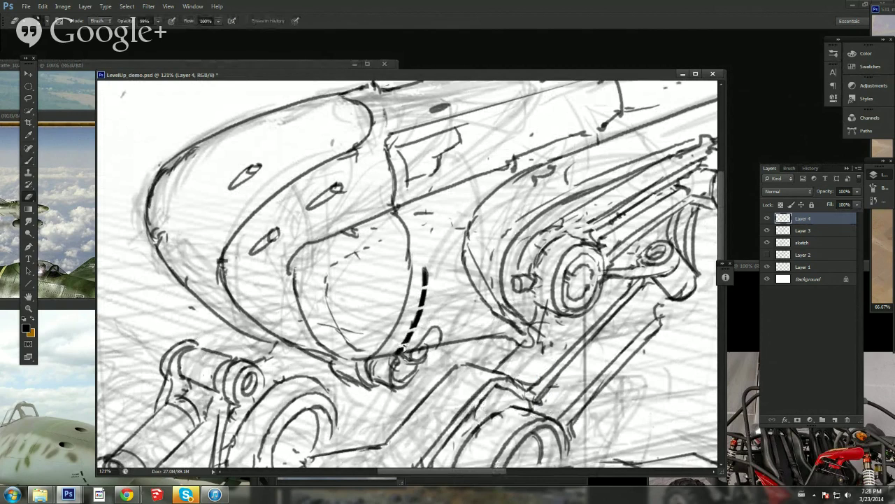
Step: Extend and darken the lower wing's long panel line and double the curved line near its tip
key("z")
left_click_drag(442, 299, 426, 320)
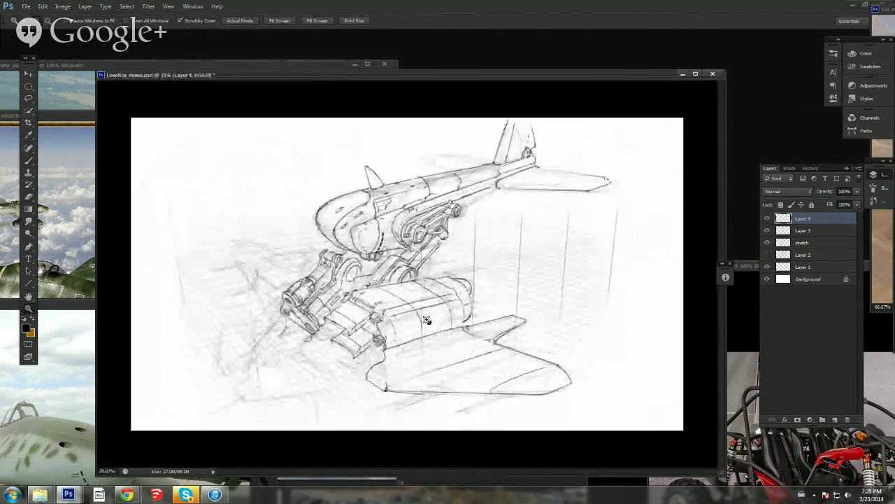
left_click(425, 292)
key("b")
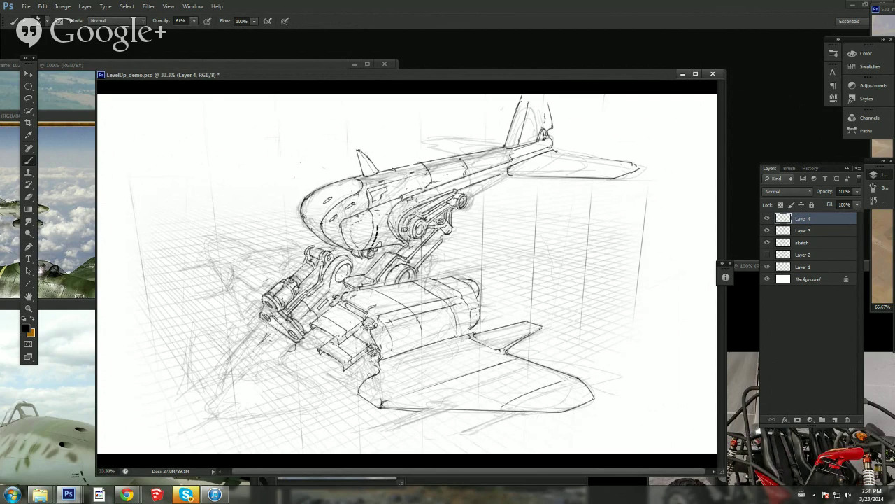
left_click_drag(390, 399, 515, 357)
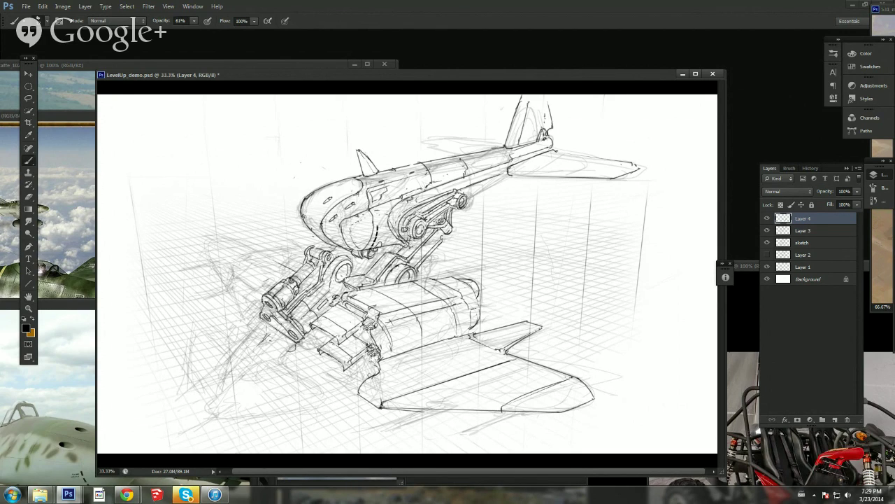
Step: Adjust the eraser size and merge Layer 3 with Layer 4
key("e")
right_click(353, 229)
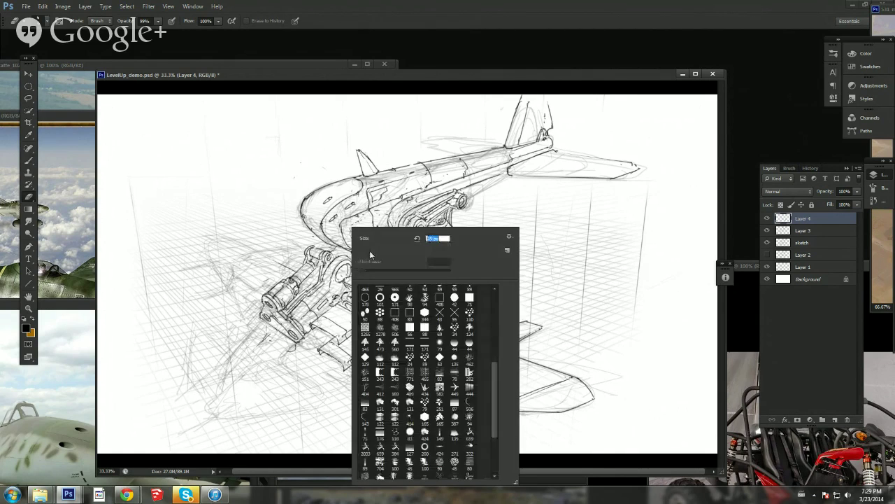
left_click_drag(369, 251, 400, 251)
key("Return")
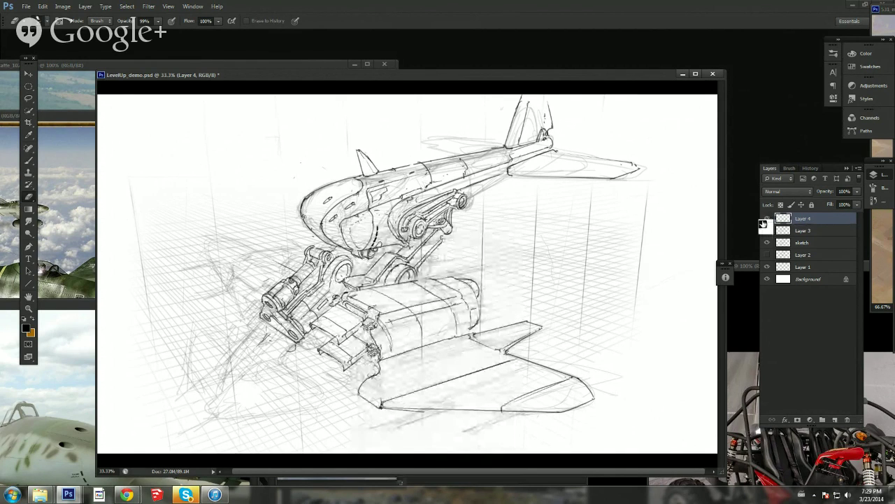
left_click(803, 230, "shift")
left_click_drag(804, 236, 786, 273)
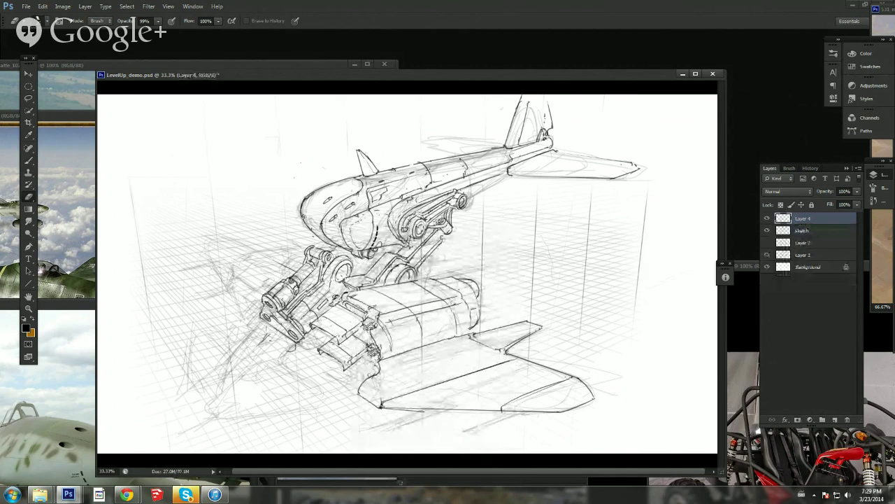
Step: Ink the edge and tip of the far wing behind the front leg
key("b")
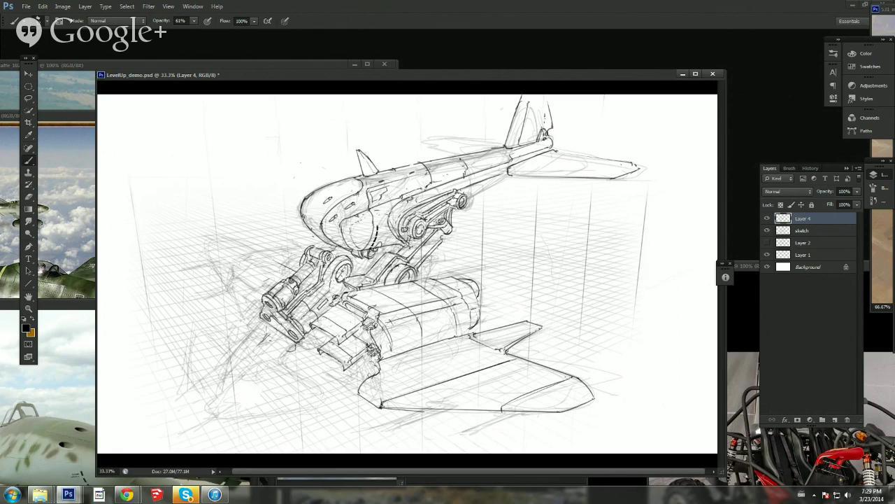
key("e")
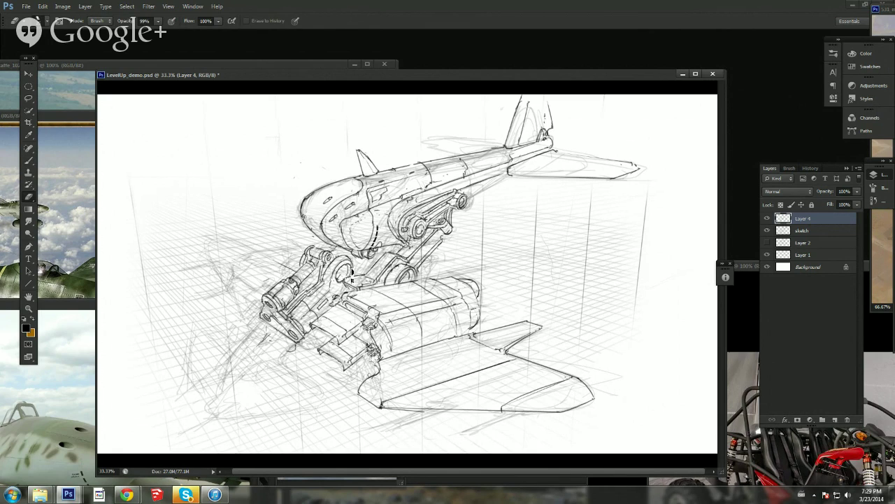
key("b")
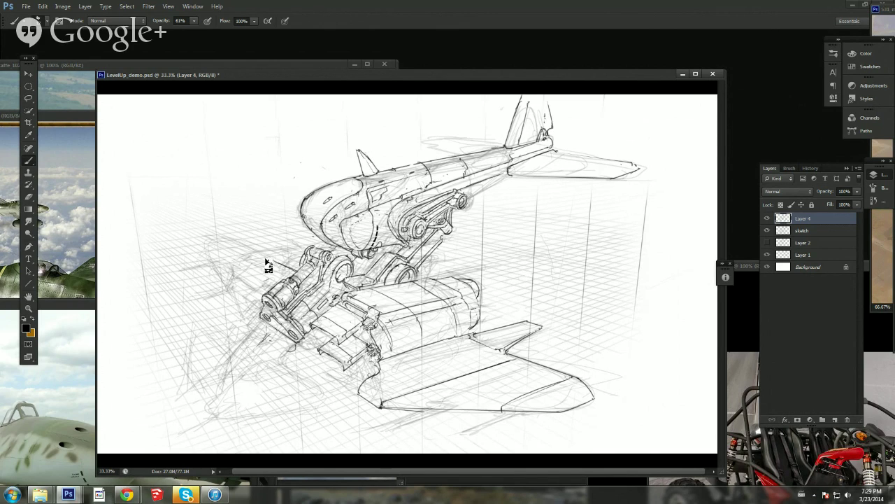
left_click_drag(266, 264, 308, 246)
Step: Select the middle slot on the nose and reposition it with Free Transform
key("l")
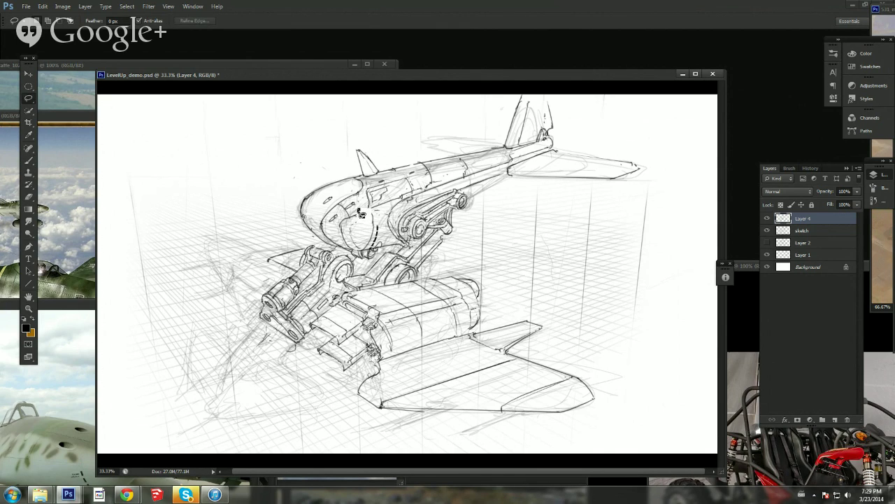
key("ctrl+t")
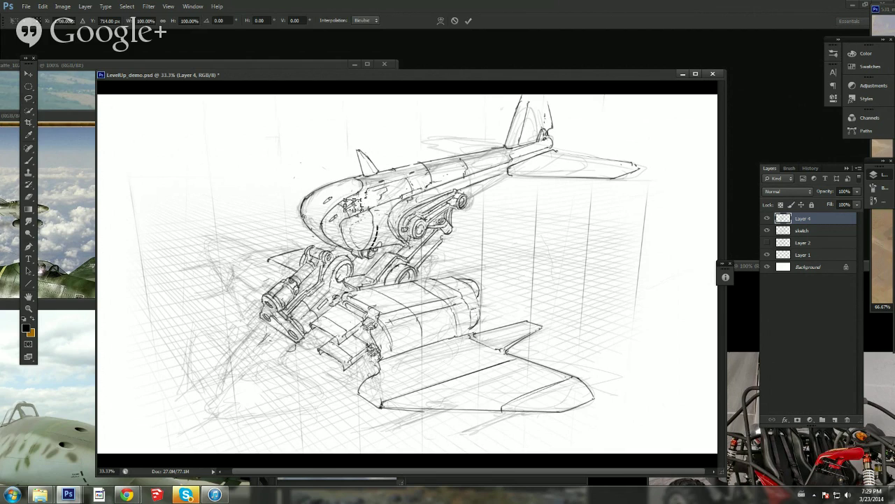
key("Return")
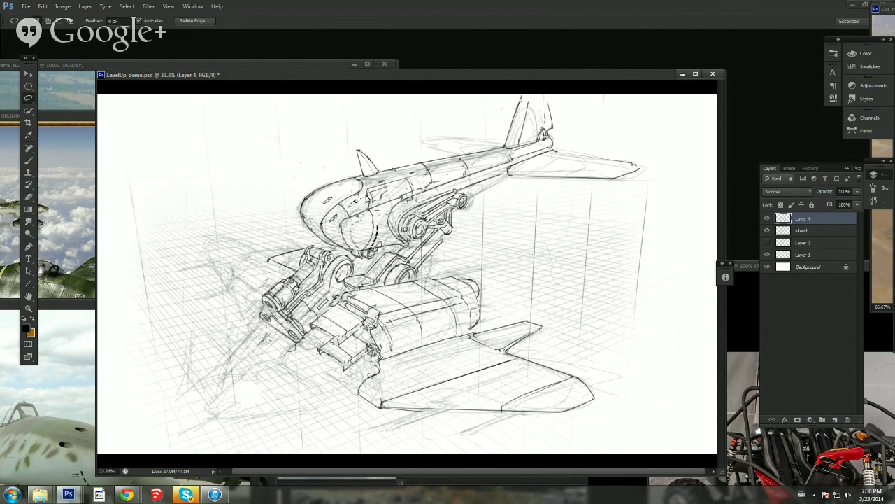
Step: Ink a round fitting beside the front leg's piston and the lower edge of the strut between the two large round joints
key("b")
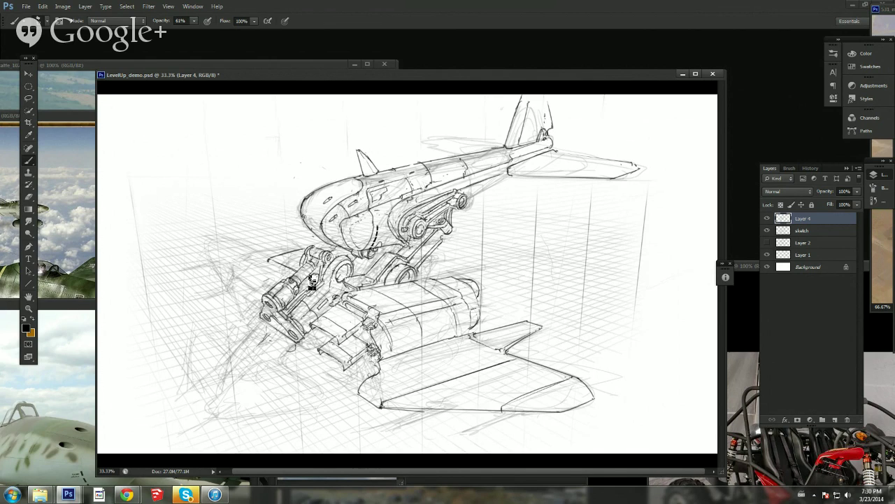
left_click_drag(310, 284, 302, 294)
left_click(33, 309)
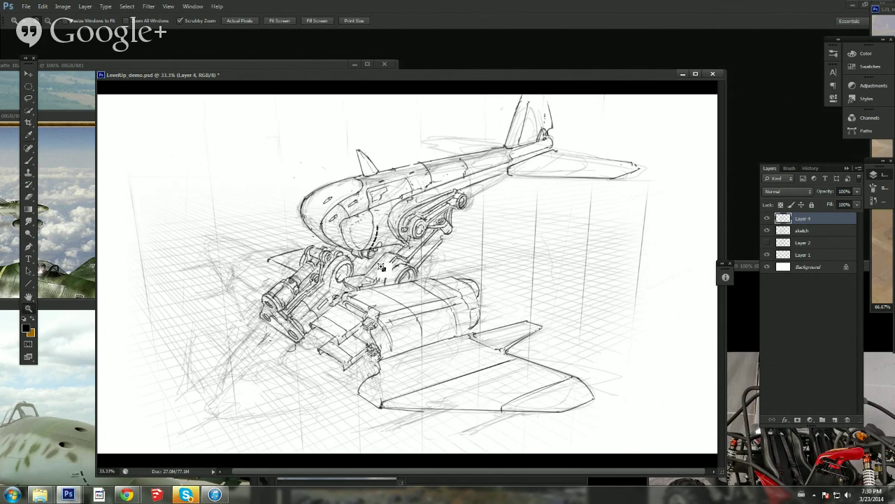
left_click(382, 268, "ctrl")
left_click(382, 267, "ctrl")
left_click(382, 268, "ctrl")
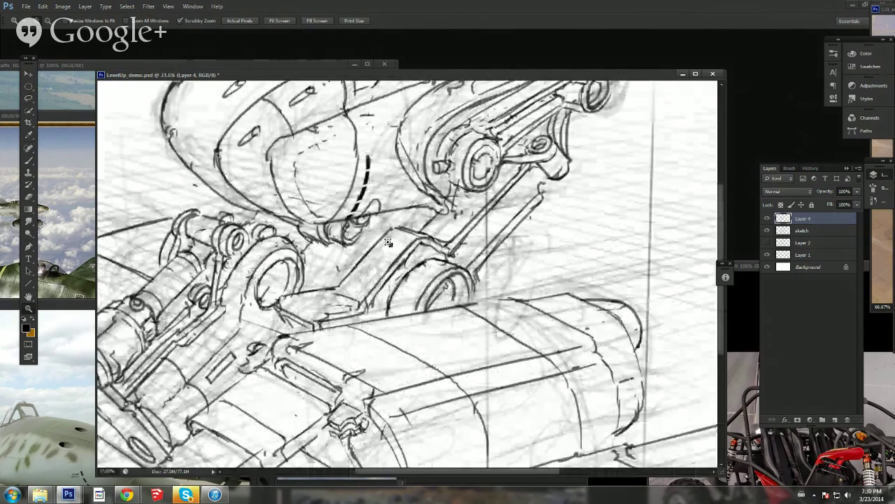
left_click_drag(290, 285, 400, 212)
left_click_drag(326, 159, 409, 246)
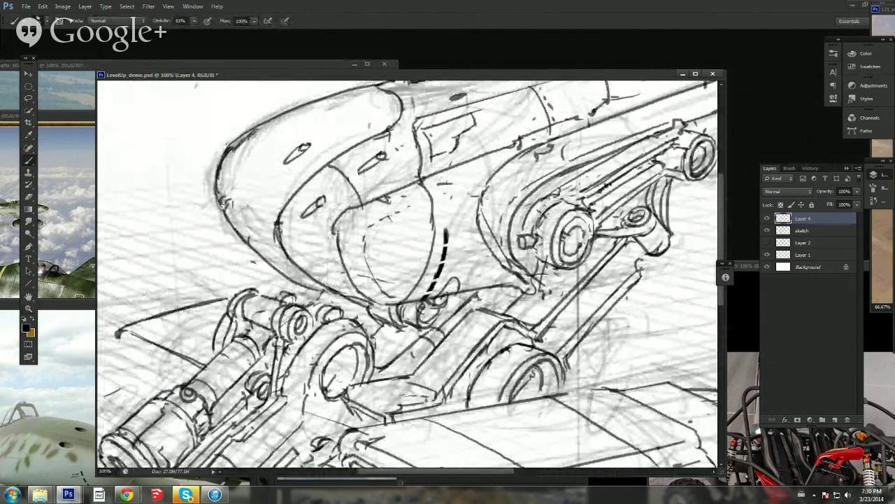
Step: Try to clean up the lines around the lower end of the dashed seam beneath the fuselage
key("e")
mouse_move(452, 302)
left_mouse_down()
mouse_move(422, 348)
mouse_move(438, 334)
mouse_move(421, 314)
mouse_move(450, 298)
mouse_move(430, 317)
mouse_move(442, 298)
mouse_move(423, 319)
mouse_move(451, 294)
mouse_move(456, 309)
mouse_move(441, 289)
mouse_move(447, 319)
mouse_move(445, 298)
left_mouse_up()
key("b")
key("ctrl+z")
left_click_drag(367, 276, 424, 314)
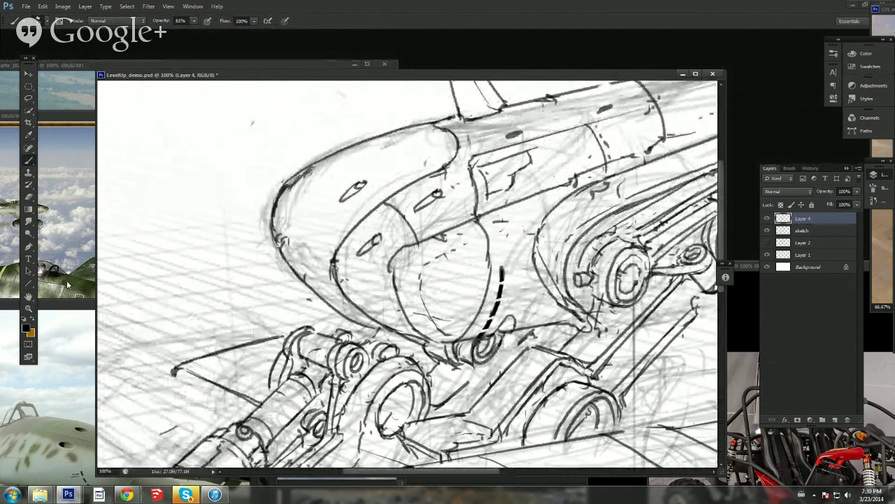
Step: Rearrange the document windows so the green fighter-plane reference painting is visible beside LevelUp_demo.psd
left_click(29, 308)
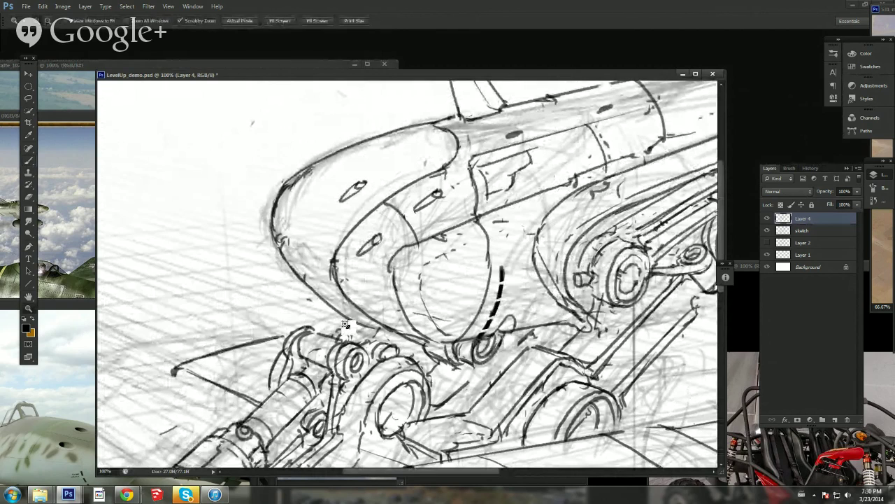
mouse_move(346, 325)
left_mouse_down()
mouse_move(308, 319)
mouse_move(320, 343)
left_mouse_up()
key("b")
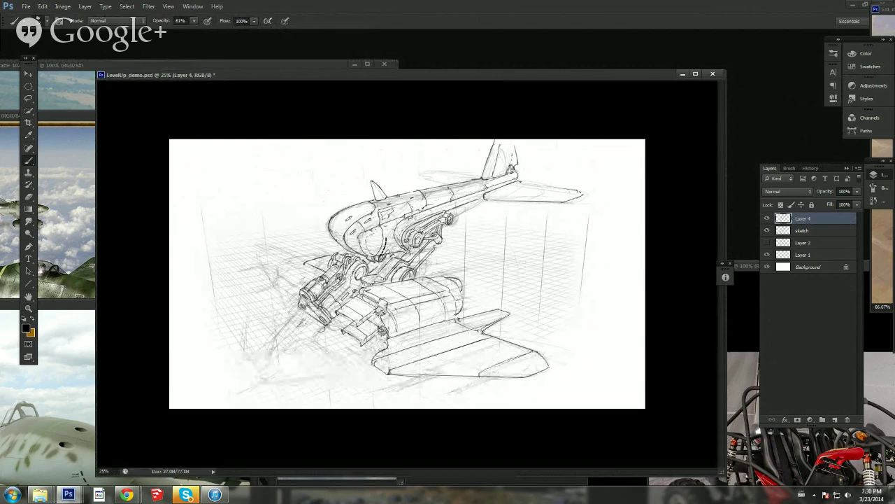
left_click_drag(498, 79, 631, 108)
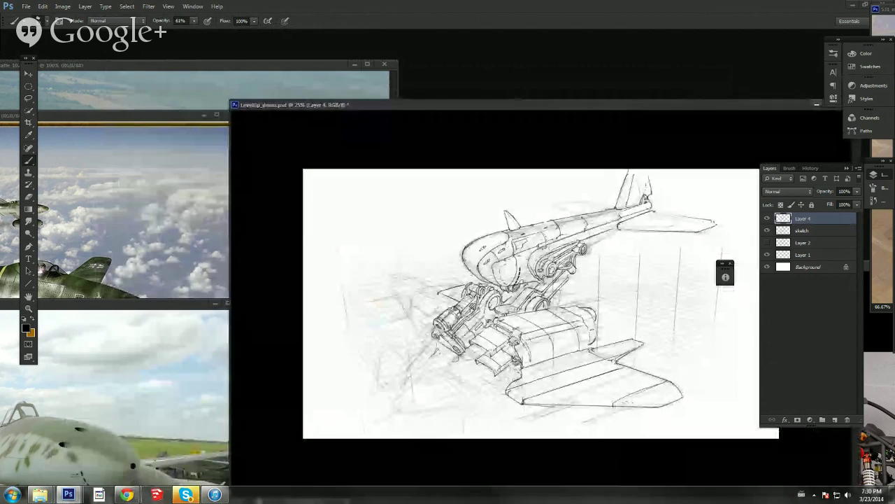
left_click(180, 212)
left_click_drag(185, 118, 245, 105)
left_click(481, 240)
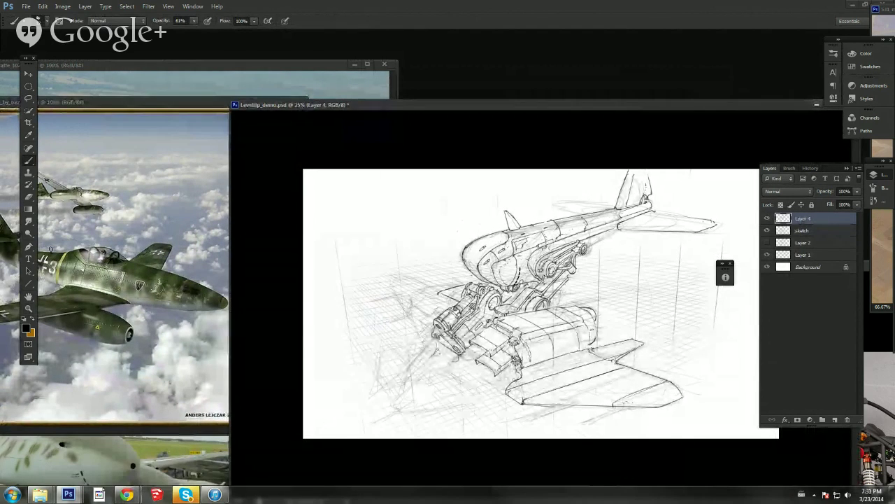
Step: Erase parts of the ring on the front leg's large round joint and ink bolt lugs on its upper and near sides
left_click(28, 308)
left_click_drag(488, 254, 488, 254)
key("b")
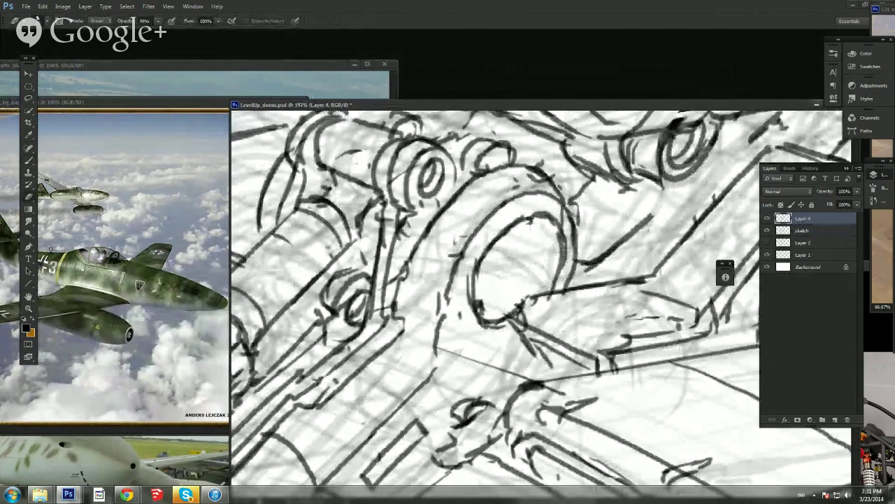
key("b")
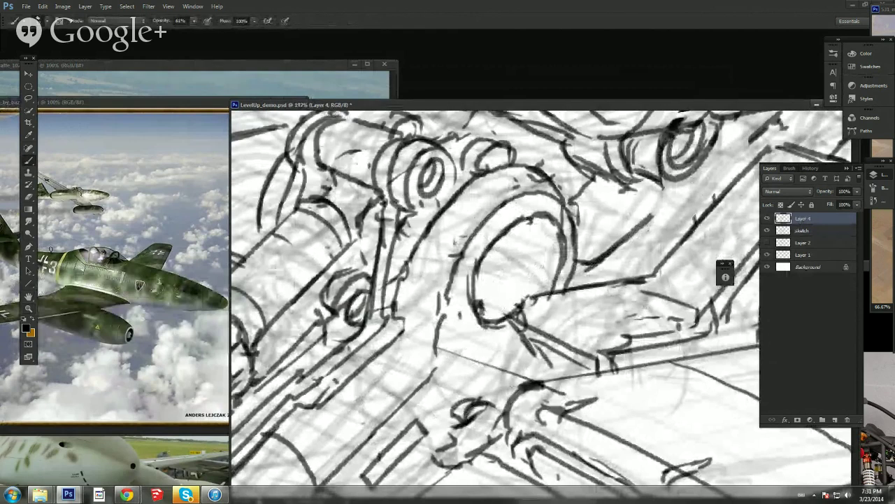
key("e")
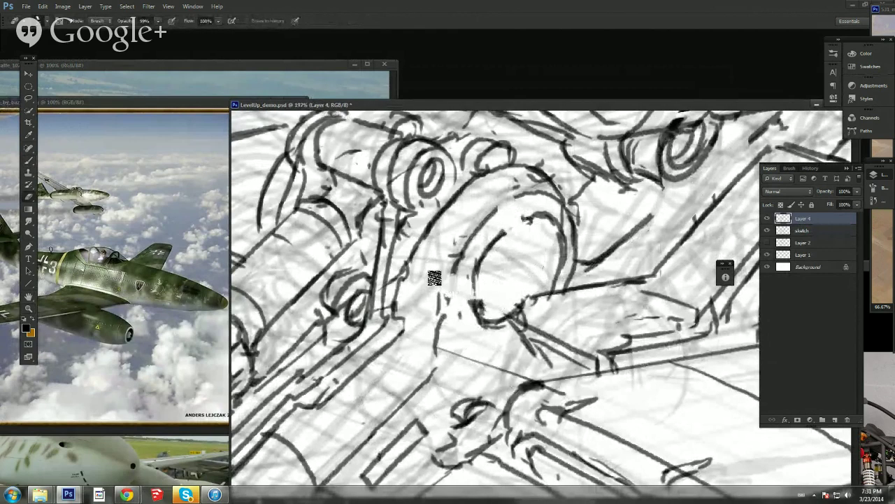
key("b")
mouse_move(501, 225)
left_mouse_down()
mouse_move(491, 194)
mouse_move(505, 187)
mouse_move(529, 210)
left_mouse_up()
mouse_move(459, 268)
left_mouse_down()
mouse_move(440, 292)
mouse_move(471, 309)
left_mouse_up()
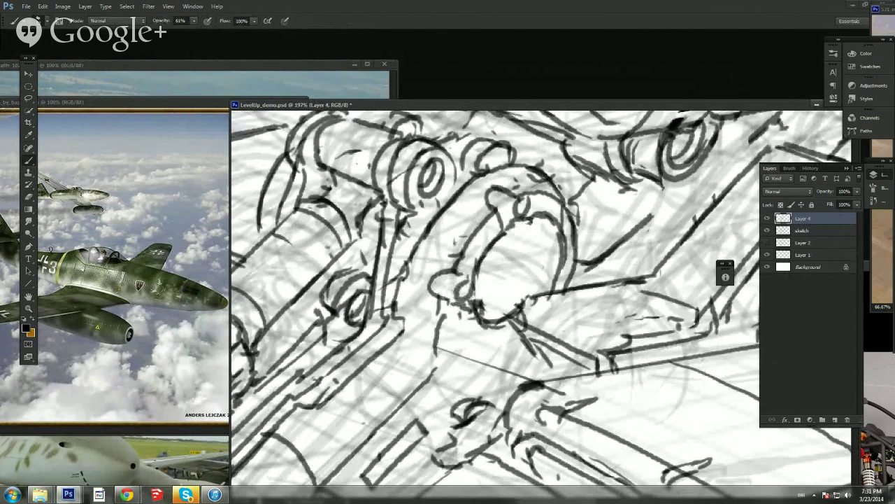
Step: Add a third bolt lug on the round joint's far side and redraw the edge of its inner circle
key("e")
mouse_move(578, 266)
left_mouse_down()
mouse_move(578, 235)
mouse_move(582, 259)
mouse_move(589, 236)
left_mouse_up()
key("b")
left_click_drag(573, 219, 580, 237)
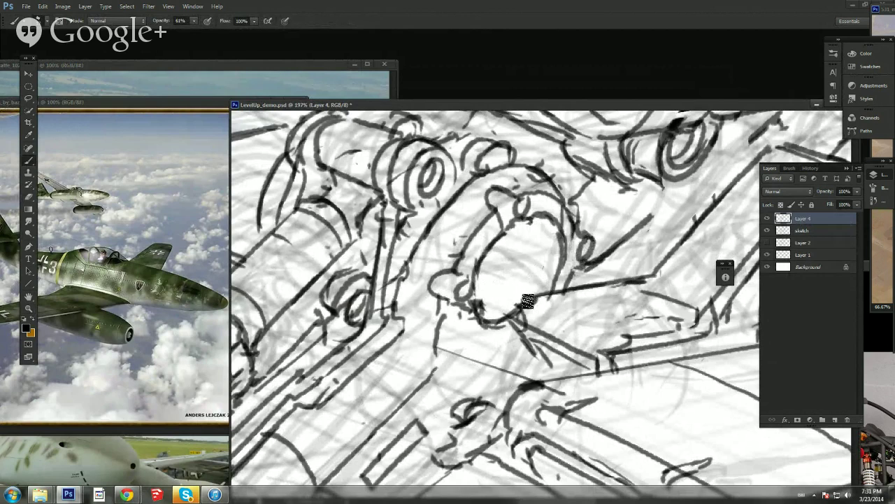
left_click_drag(528, 302, 537, 233)
left_click_drag(517, 197, 514, 217)
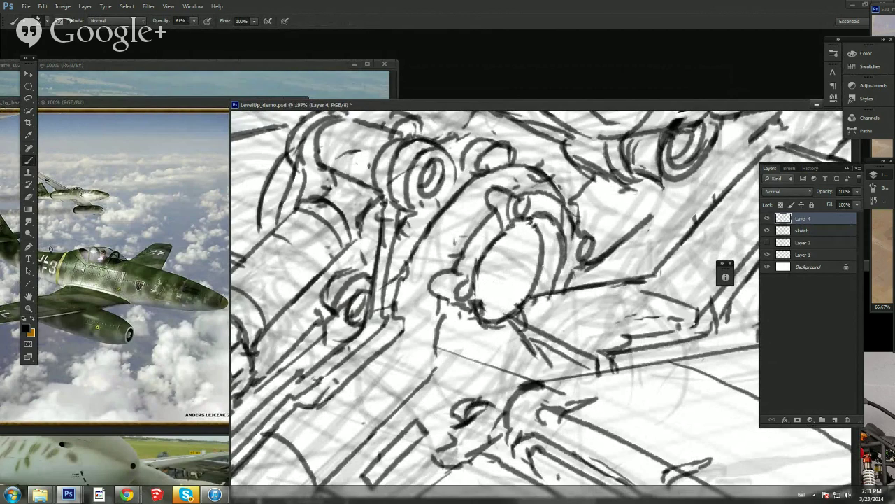
left_click_drag(457, 300, 458, 281)
left_click_drag(580, 236, 578, 259)
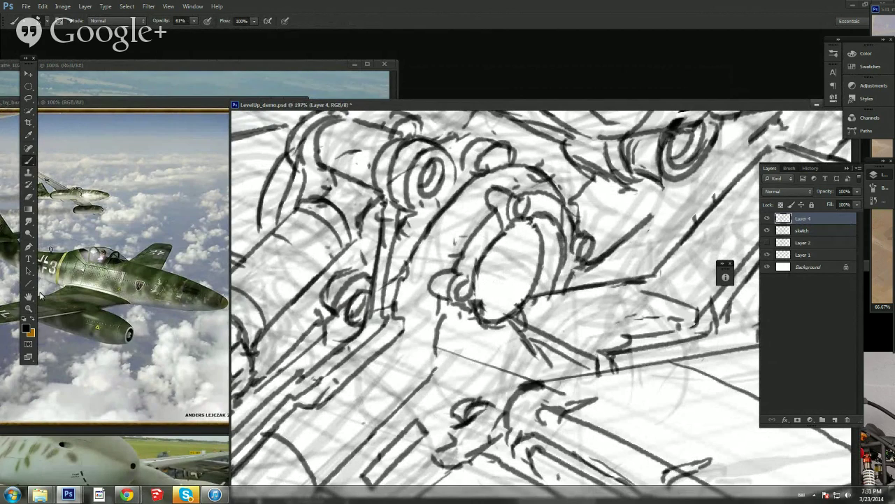
Step: Refine the lines just below the round joint where it meets the front leg
left_click(29, 312)
left_click_drag(526, 313, 466, 317)
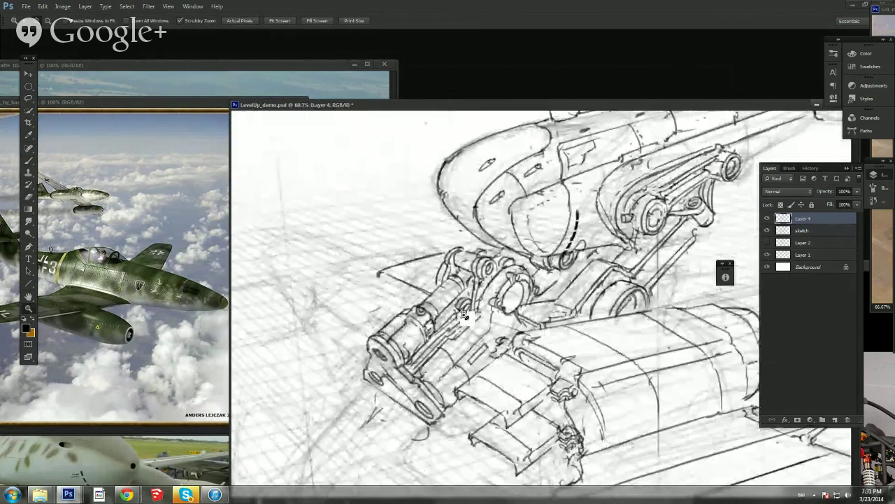
left_click(522, 328)
key("b")
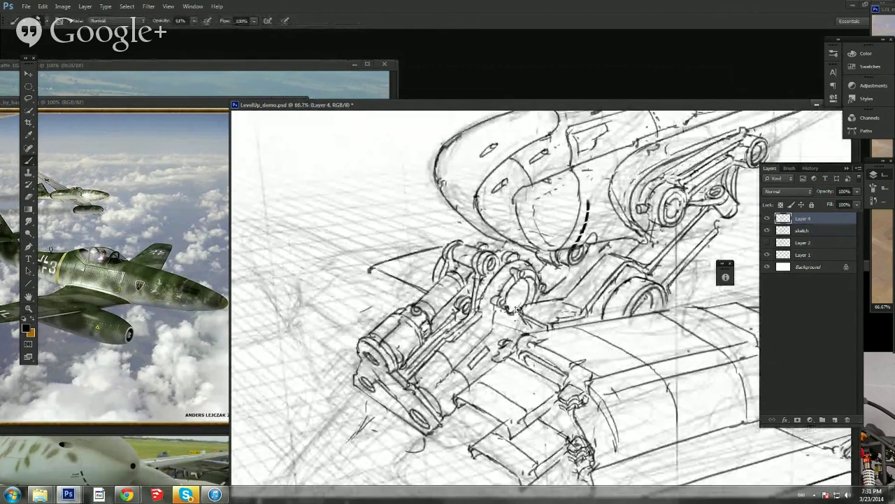
mouse_move(517, 310)
left_mouse_down()
mouse_move(528, 293)
mouse_move(522, 306)
mouse_move(539, 300)
mouse_move(516, 286)
mouse_move(510, 312)
mouse_move(527, 331)
mouse_move(523, 343)
left_mouse_up()
key("e")
key("b")
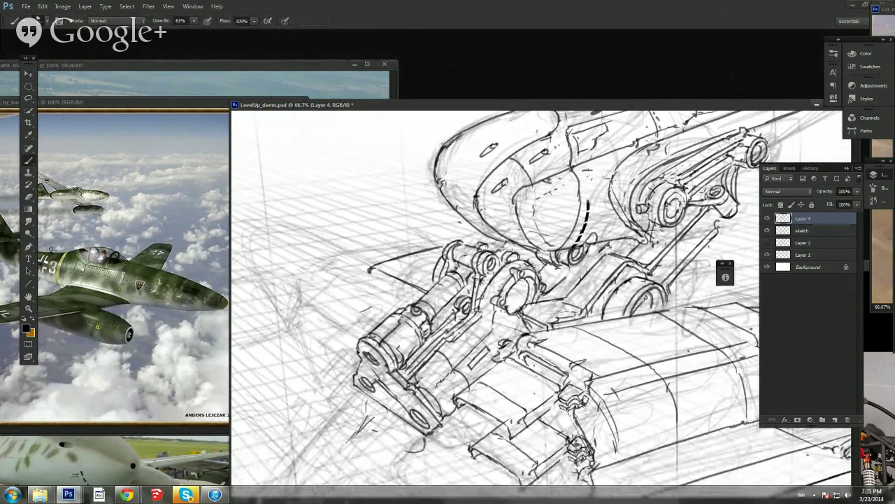
Step: Lasso the two flap panels, duplicate them to a new layer, and place the copy at the far wing scaled to about 83%
left_click_drag(424, 301, 411, 271)
key("l")
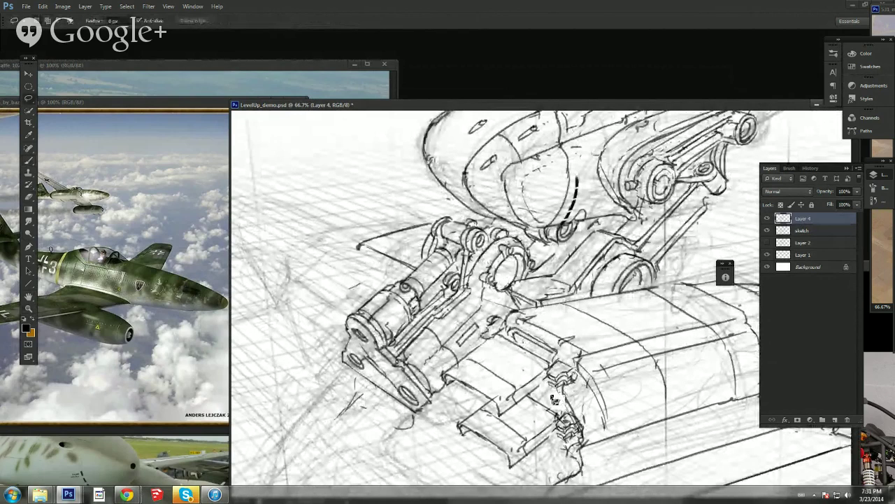
mouse_move(553, 399)
left_mouse_down()
mouse_move(548, 347)
mouse_move(455, 354)
mouse_move(438, 392)
mouse_move(459, 438)
mouse_move(536, 469)
mouse_move(555, 427)
mouse_move(417, 318)
left_mouse_up()
key("ctrl+j")
key("ctrl+t")
left_click_drag(451, 233, 426, 255)
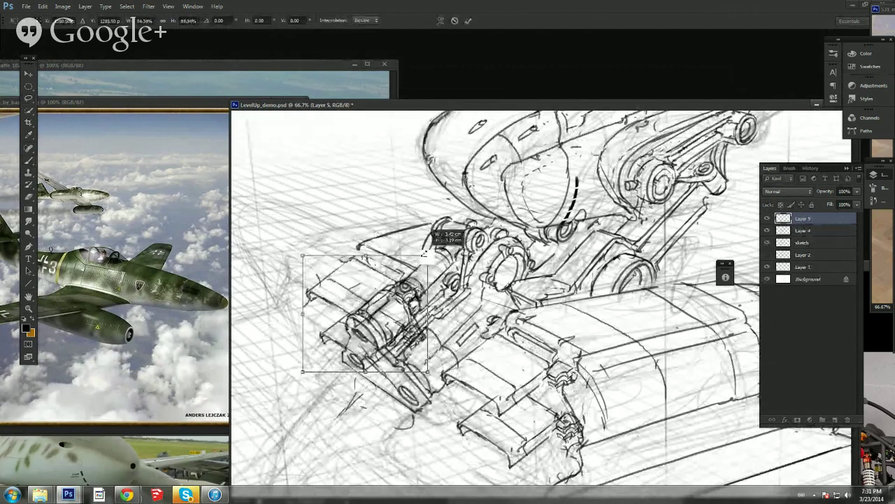
mouse_move(407, 293)
left_mouse_down()
mouse_move(411, 279)
mouse_move(411, 289)
left_mouse_up()
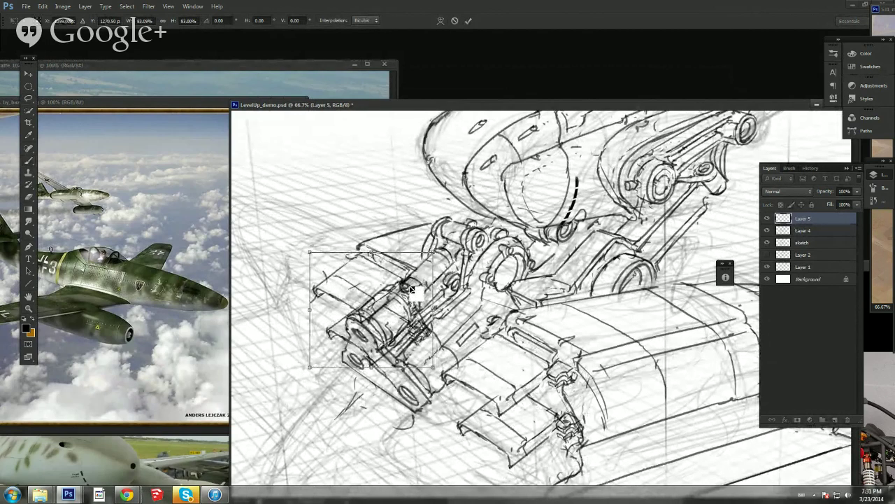
key("Return")
Step: Erase the parts of the duplicated flaps that overlap the front leg
key("b")
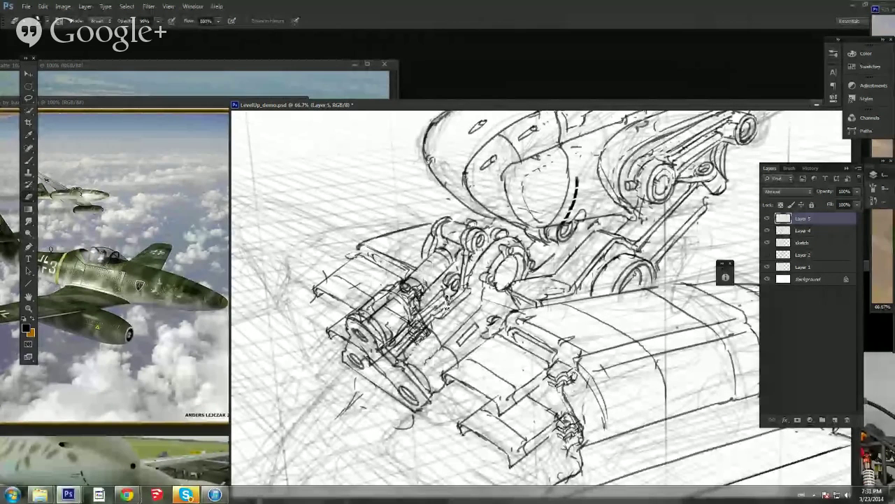
left_click_drag(439, 306, 380, 303)
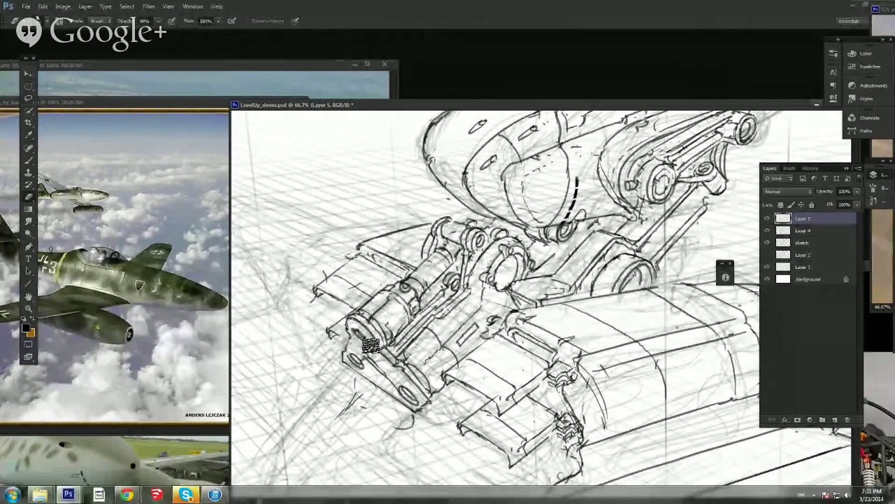
key("b")
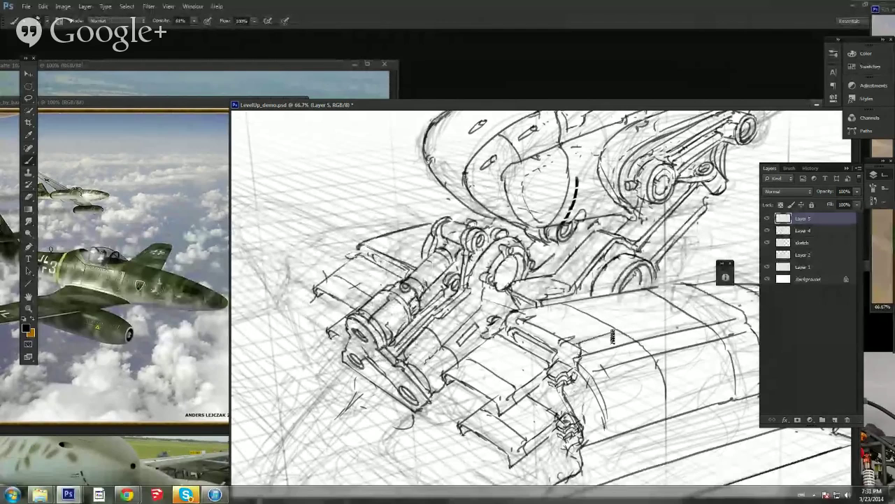
Step: Ink an access panel outline on the upper surface of the lower body and adjust the eraser brush settings
left_click_drag(622, 326, 673, 310)
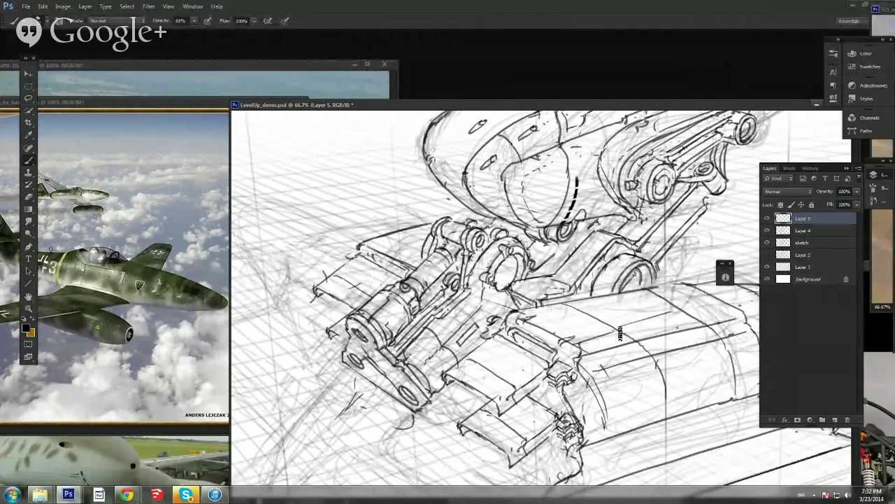
mouse_move(590, 311)
left_mouse_down()
mouse_move(620, 327)
mouse_move(610, 305)
mouse_move(639, 301)
mouse_move(660, 311)
left_mouse_up()
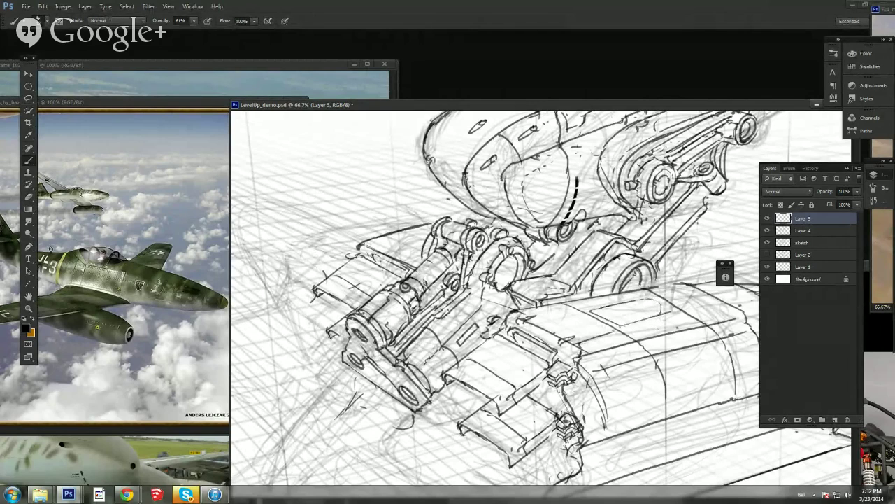
key("e")
right_click(684, 279)
left_click(721, 252)
key("Return")
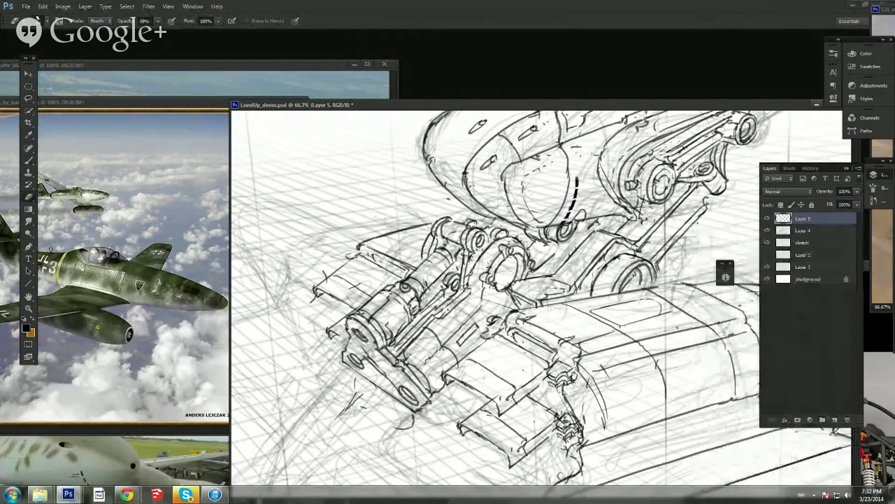
Step: Ink short dash details beside the access panel on the lower body and touch up the far wing's edge near the duplicated flaps
key("b")
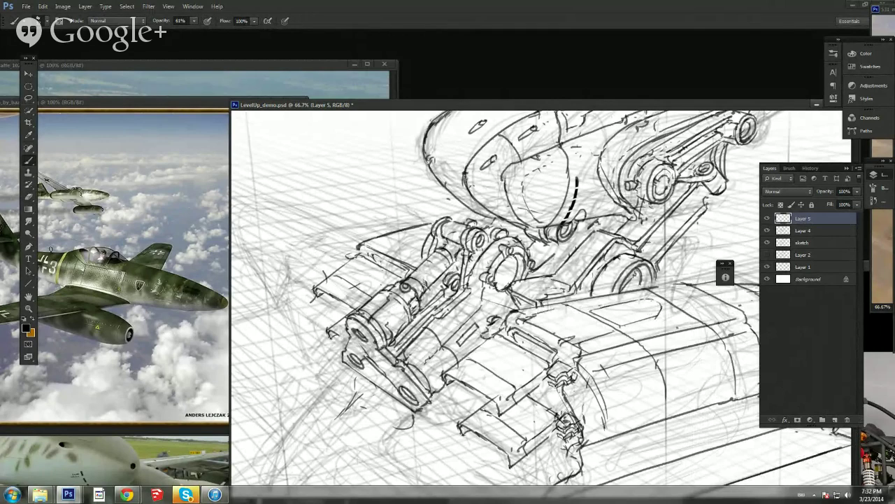
left_click_drag(634, 333, 690, 322)
key("space")
left_click_drag(623, 337, 651, 308)
key("e")
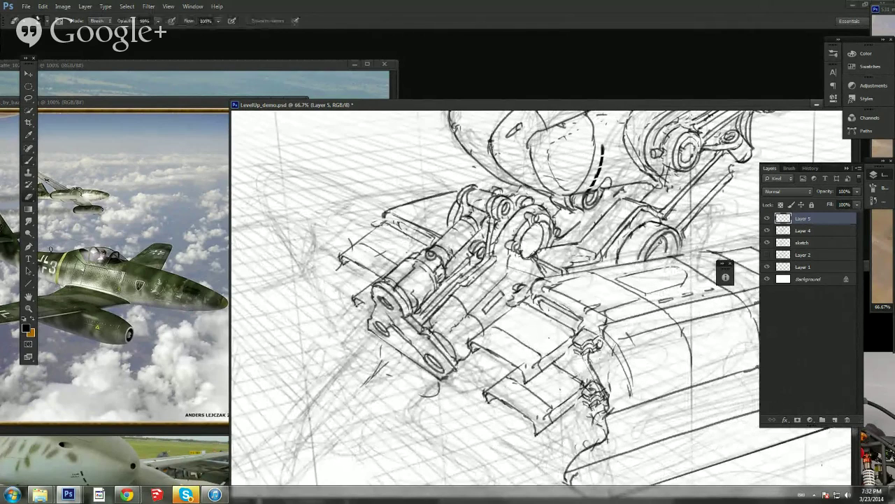
key("b")
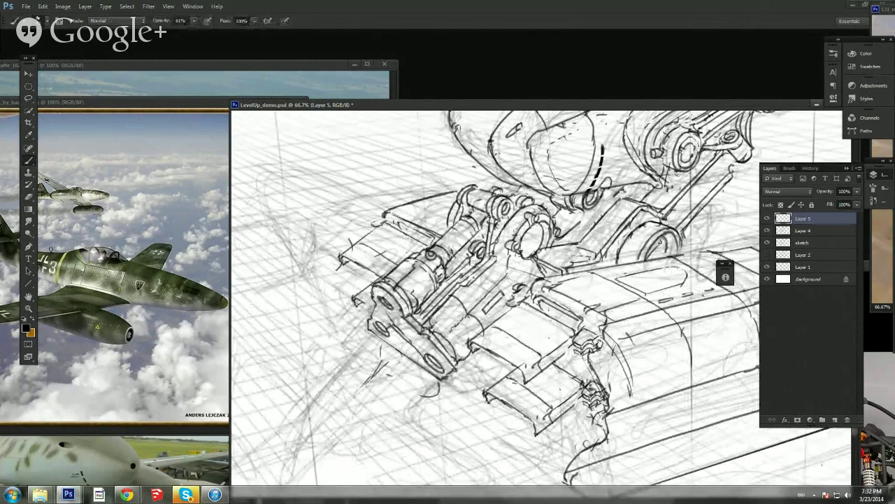
left_click_drag(385, 221, 369, 227)
mouse_move(398, 226)
left_mouse_down()
mouse_move(471, 279)
mouse_move(429, 227)
mouse_move(388, 147)
left_mouse_up()
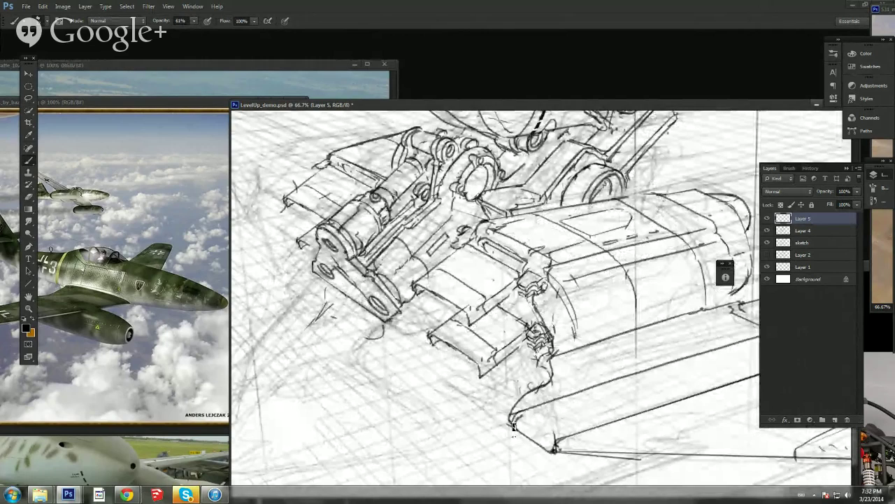
Step: Ink a small bracket outline on the near wing's leading edge and merge Layer 5 with Layer 4
mouse_move(513, 427)
left_mouse_down()
mouse_move(507, 384)
mouse_move(532, 402)
left_mouse_up()
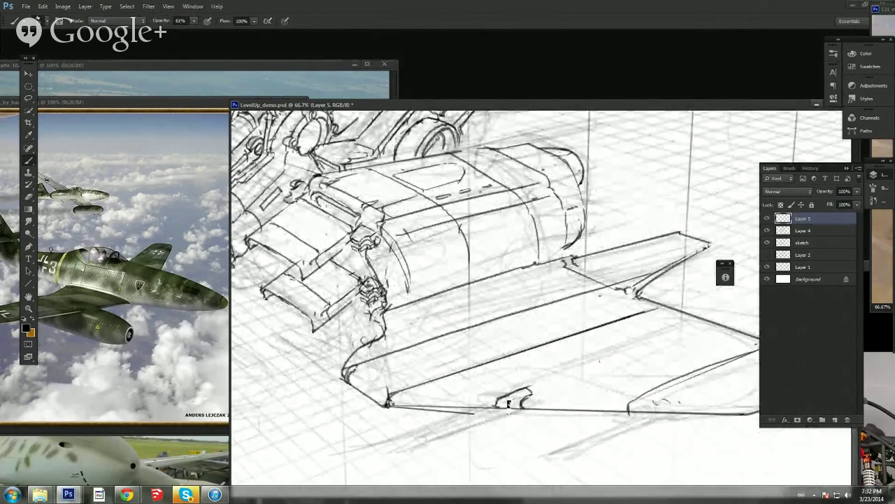
key("e")
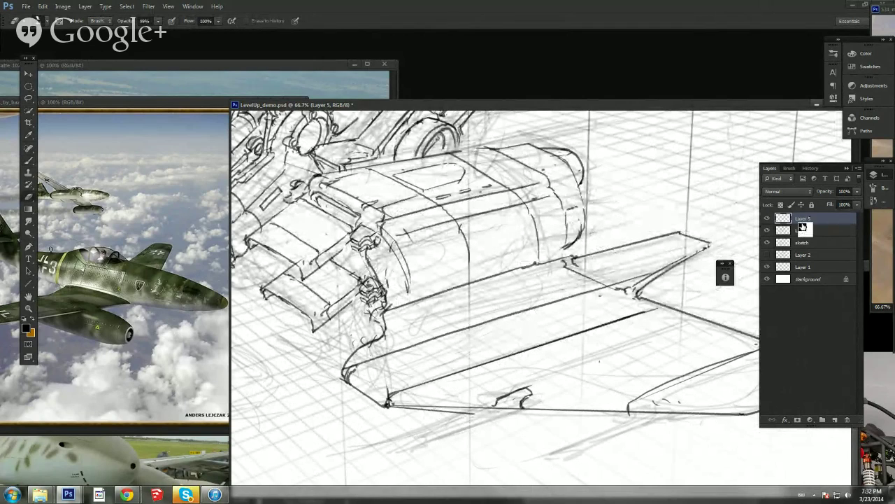
left_click_drag(803, 220, 804, 231)
left_click(804, 231, "shift")
key("ctrl+e")
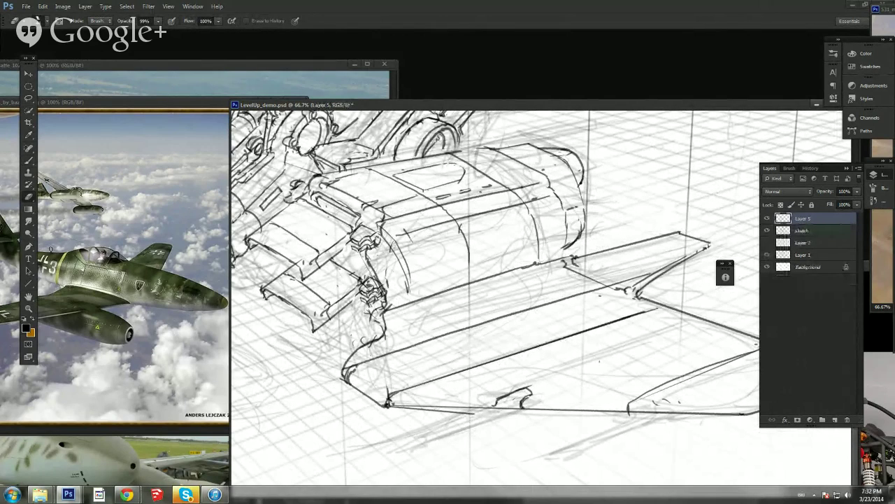
Step: Erase the wing edge line where it crosses the bracket and ink the bracket's inner edge
left_click_drag(474, 414, 418, 411)
left_click_drag(499, 409, 515, 410)
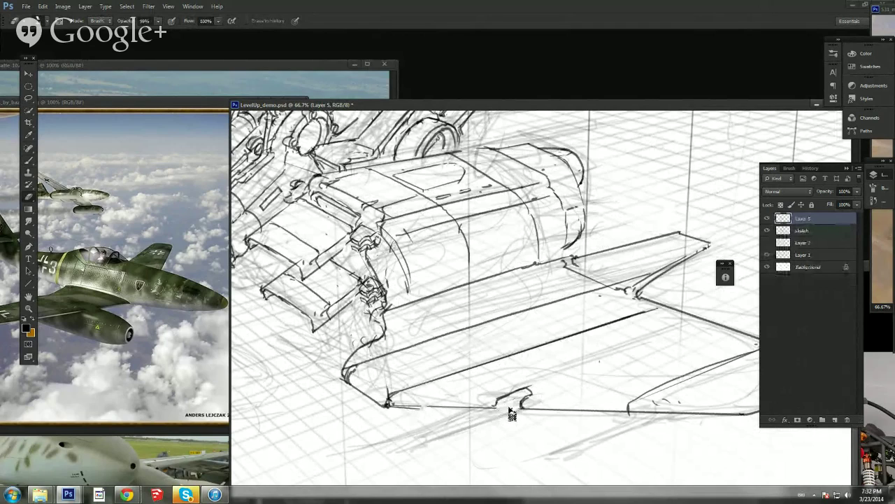
key("b")
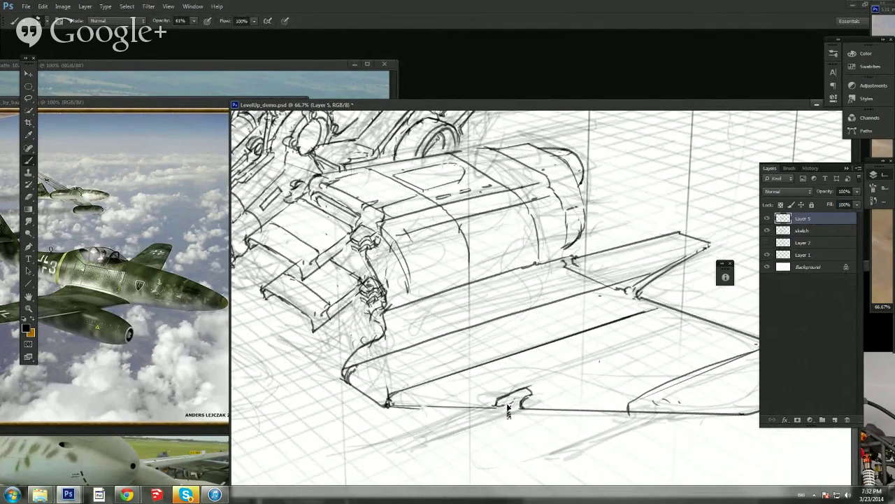
left_click_drag(508, 405, 520, 401)
Step: Ink the gun barrel outline below the near wing's bracket, with a flared muzzle and narrow slots along its side
mouse_move(501, 409)
left_mouse_down()
mouse_move(416, 444)
mouse_move(493, 425)
left_mouse_up()
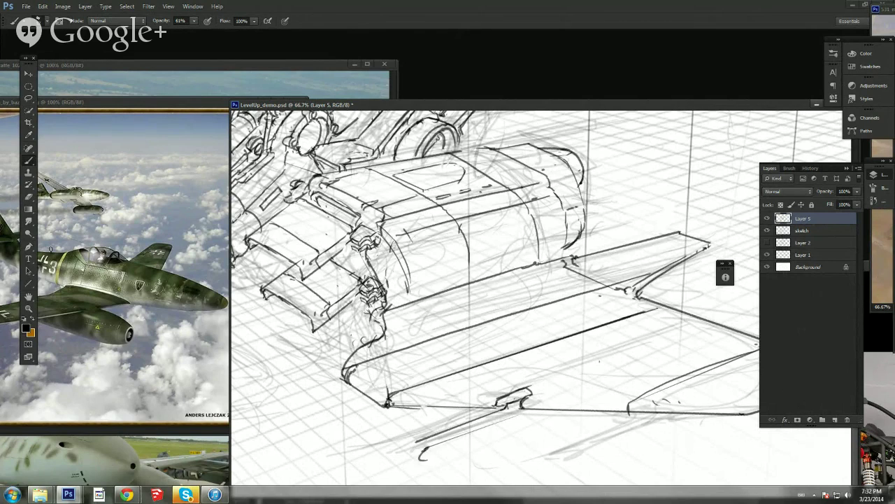
left_click_drag(420, 457, 534, 423)
left_click_drag(415, 445, 418, 454)
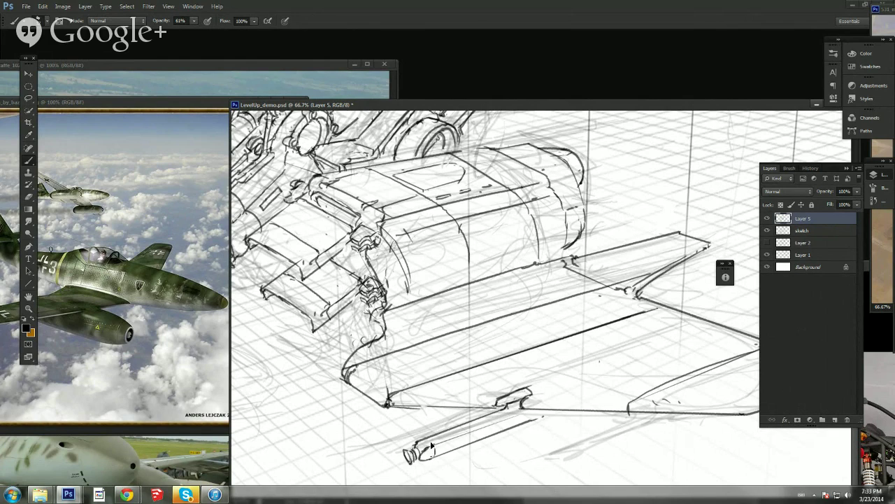
mouse_move(430, 452)
left_mouse_down()
mouse_move(471, 434)
mouse_move(462, 442)
left_mouse_up()
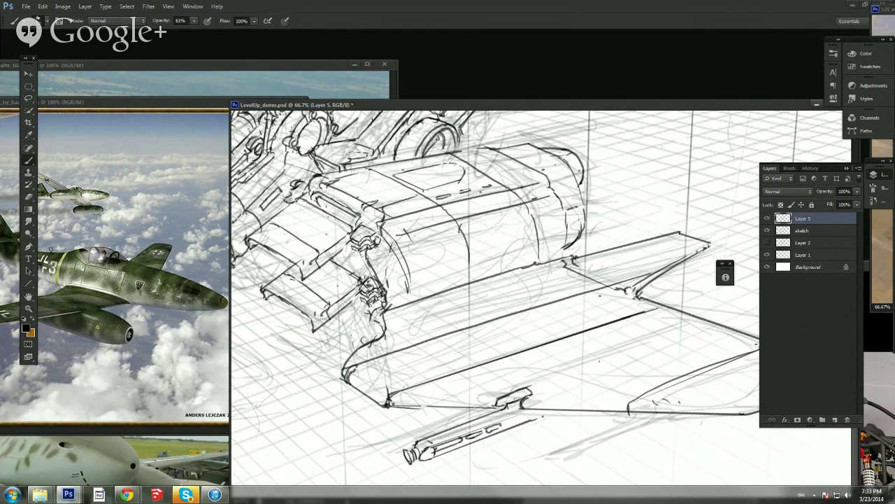
key("e")
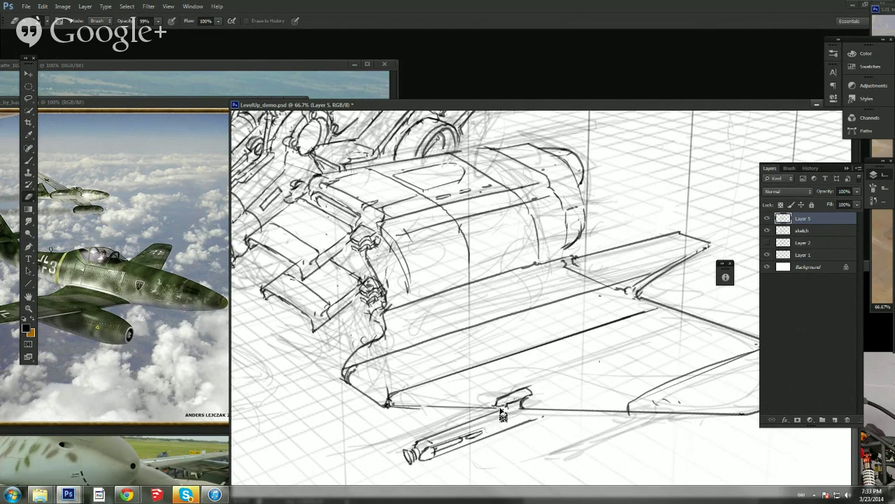
key("b")
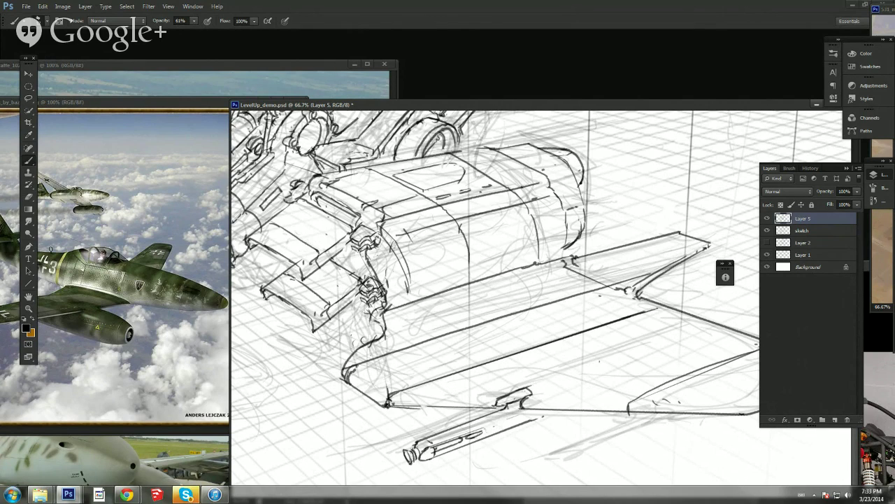
Step: Erase the rough second slot on the gun barrel and ink a short oval slot with a broken guide line above it
left_click(28, 308)
left_click_drag(451, 411, 504, 409)
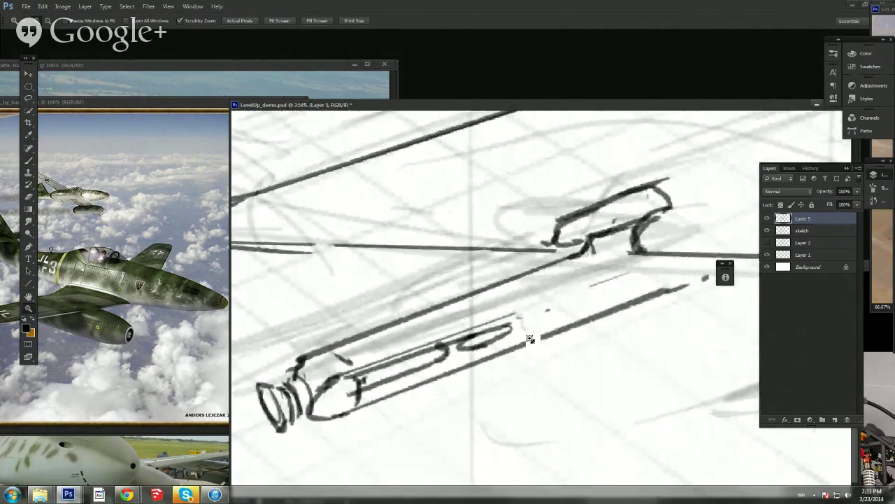
key("b")
key("b")
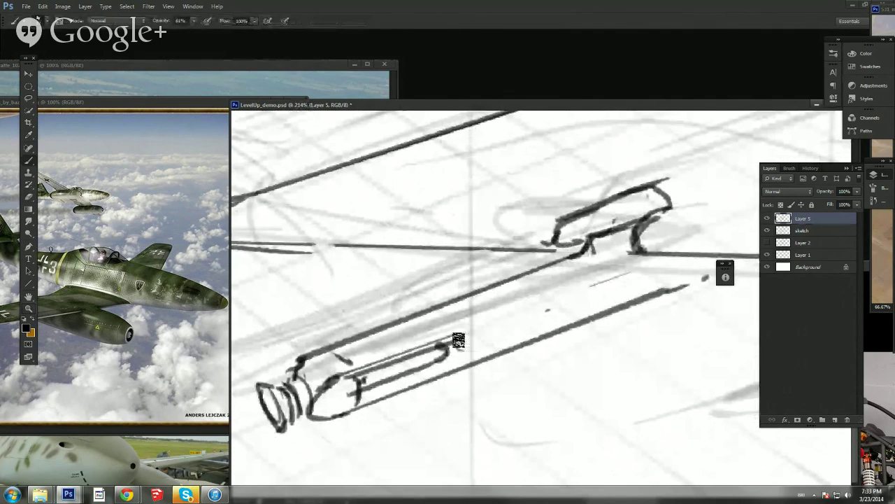
left_click_drag(431, 340, 615, 276)
mouse_move(510, 322)
left_mouse_down()
mouse_move(474, 339)
mouse_move(503, 335)
left_mouse_up()
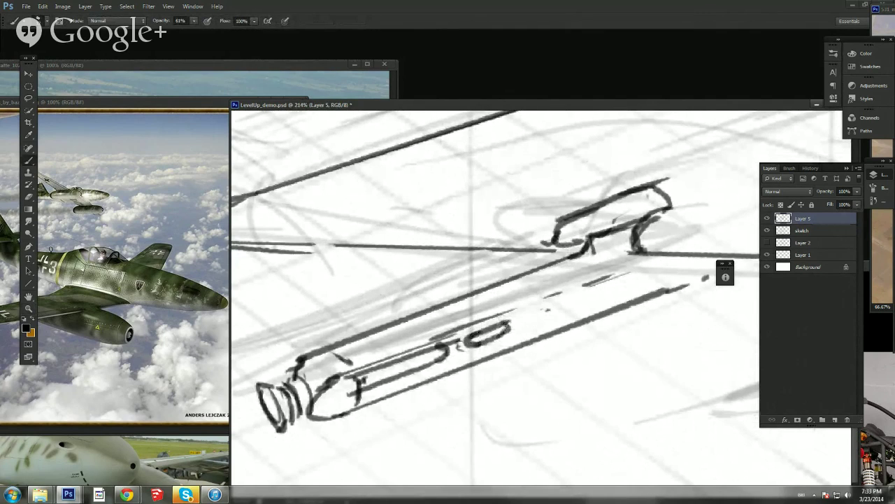
Step: Ink three more oval slots along the barrel toward the bracket, plus parallel contour lines above and below the slot row
left_click_drag(552, 304, 526, 316)
right_click(552, 315)
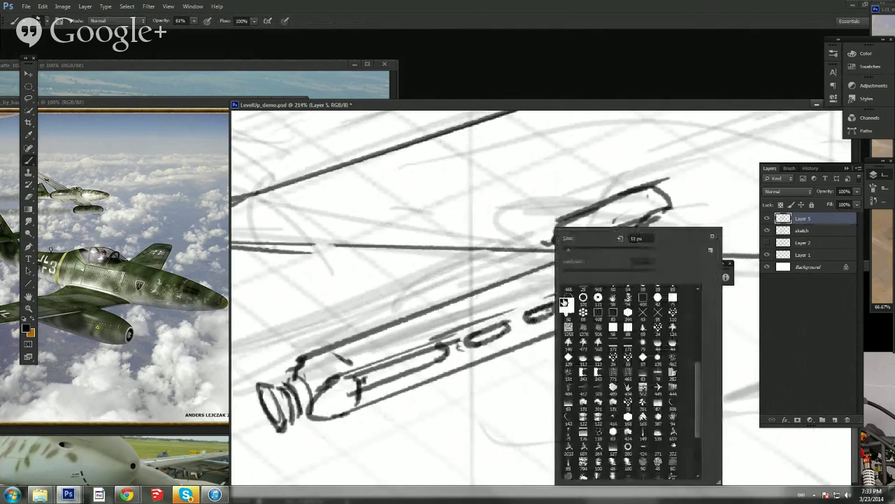
key("Escape")
mouse_move(602, 287)
left_mouse_down()
mouse_move(577, 297)
mouse_move(592, 299)
mouse_move(658, 267)
mouse_move(645, 288)
left_mouse_up()
mouse_move(476, 319)
left_mouse_down()
mouse_move(668, 260)
mouse_move(563, 282)
left_mouse_up()
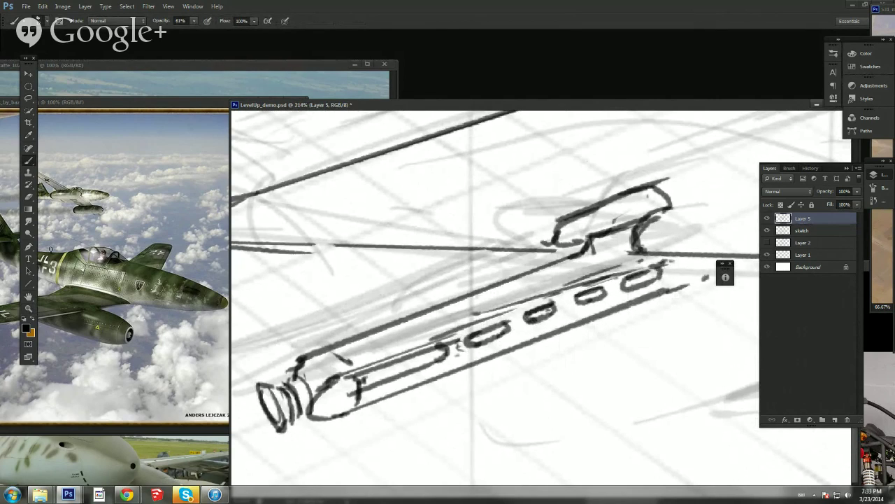
left_click_drag(334, 415, 549, 328)
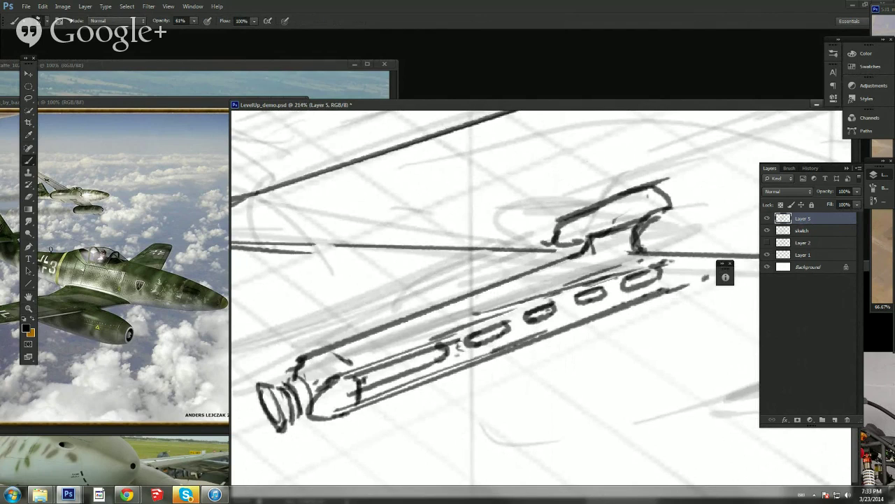
Step: Ink a second small gun bracket on the near wing's leading edge, closer to the wingtip, and clean up around it
left_click(28, 308)
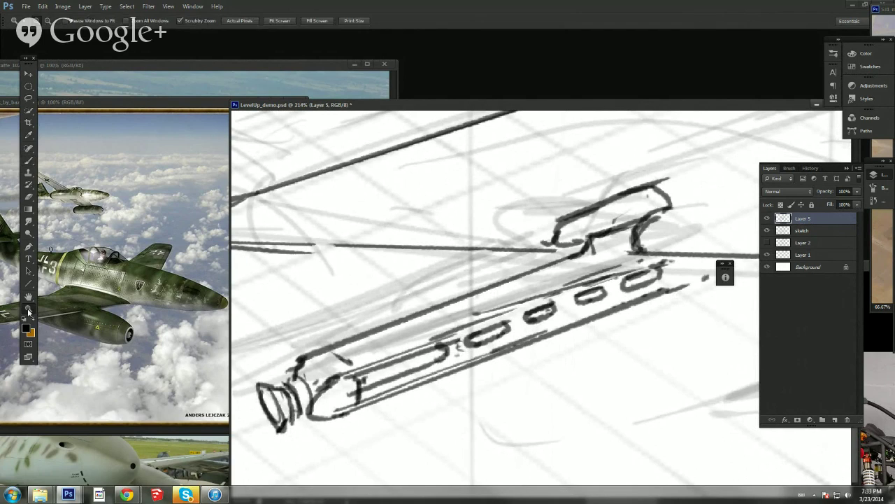
left_click_drag(518, 261, 402, 294)
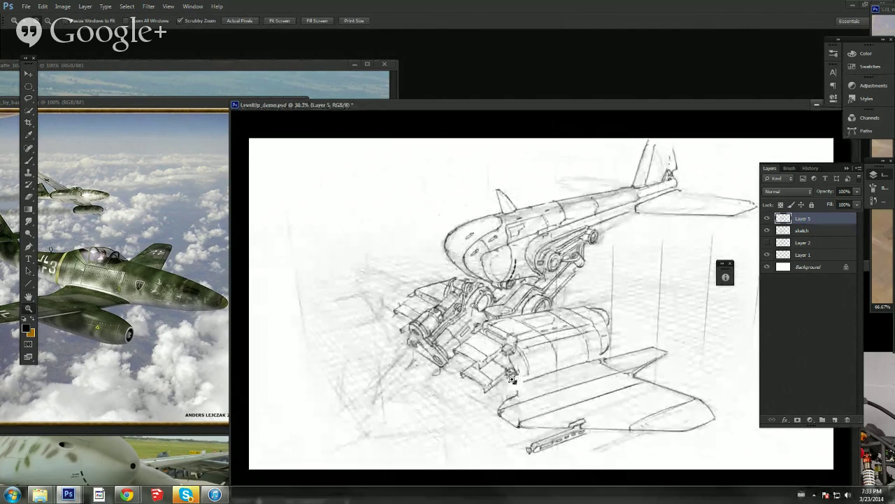
left_click_drag(512, 378, 528, 384)
key("b")
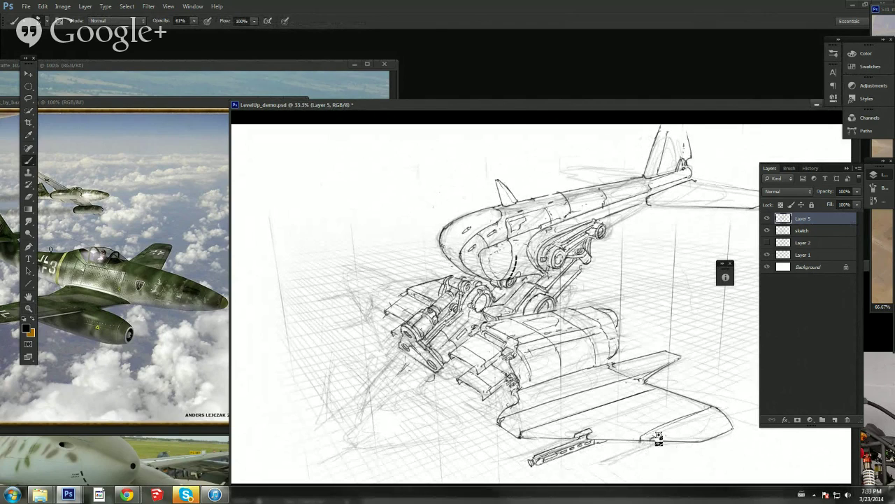
key("e")
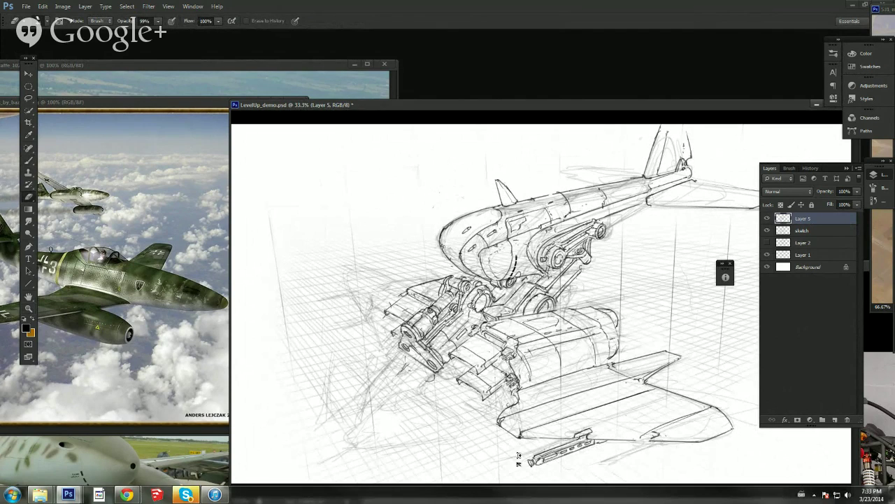
key("b")
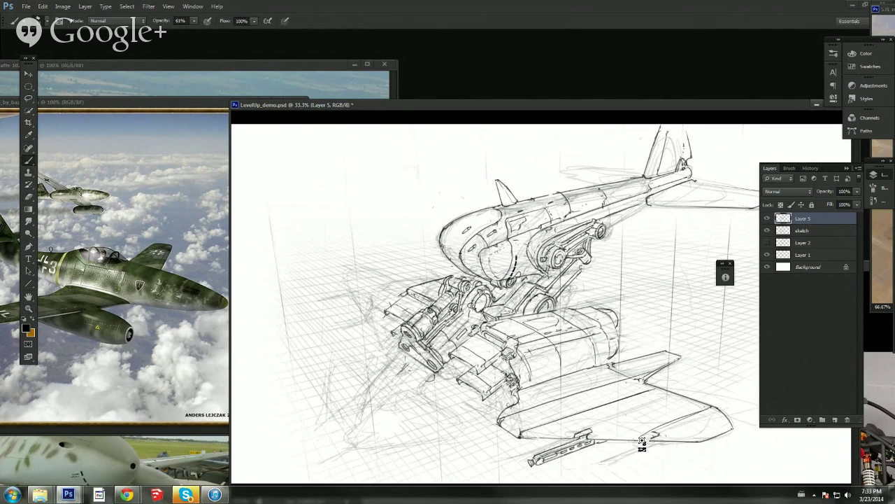
Step: Sketch a short slanted line below the wing tip joint and add slot details along the wing gun's barrel
key("ctrl+z")
left_click_drag(641, 443, 603, 456)
left_click_drag(546, 459, 585, 446)
key("ctrl+Tab")
key("ctrl+z")
Step: Zoom in on the wing gun and sketch a rounded access panel on the wing beside its mount
key("z")
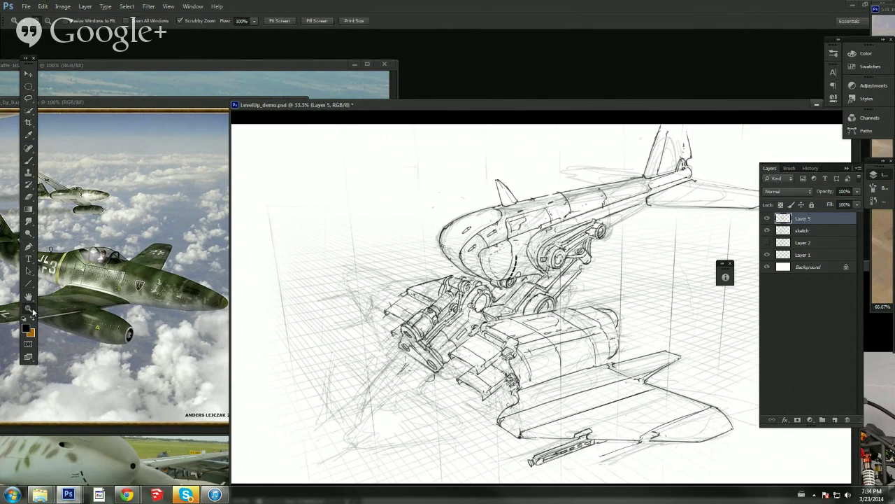
left_click_drag(562, 430, 569, 368)
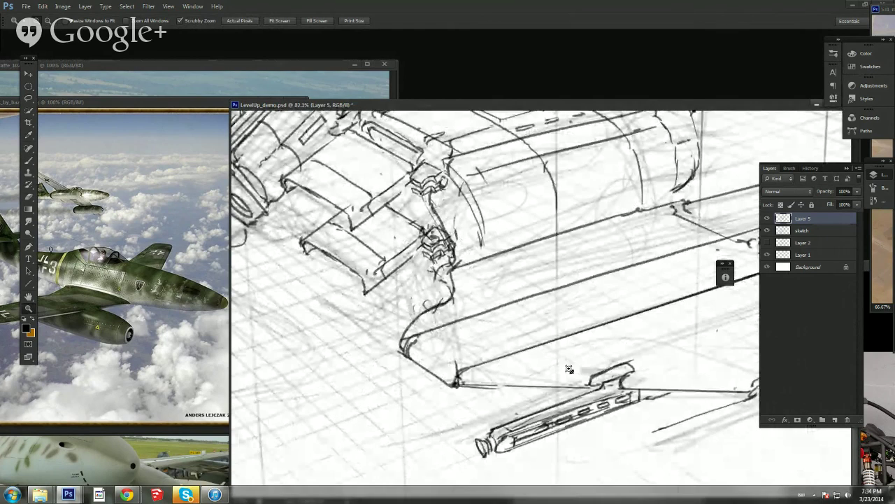
key("b")
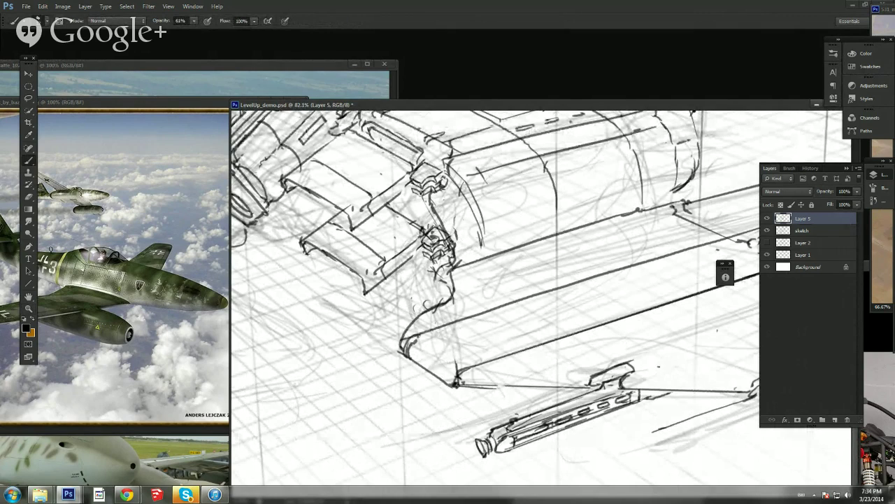
mouse_move(655, 352)
left_mouse_down()
mouse_move(676, 364)
mouse_move(704, 351)
mouse_move(683, 341)
mouse_move(704, 343)
left_mouse_up()
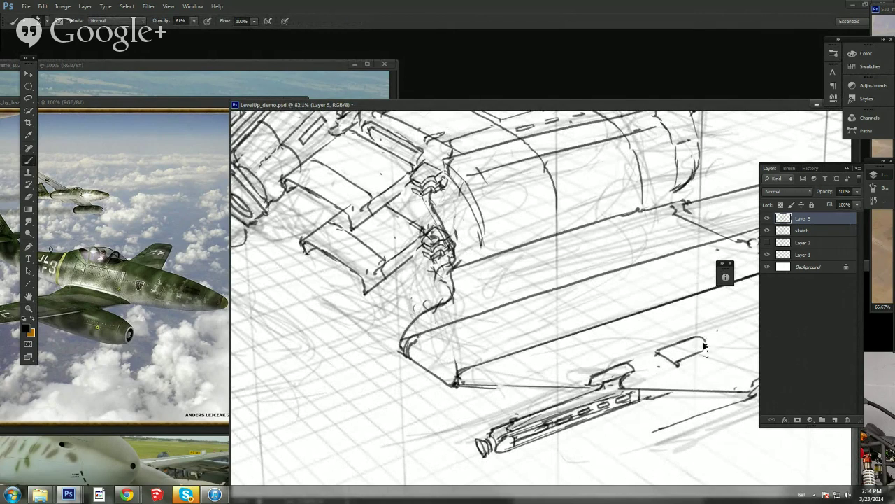
Step: Brush a broken panel line just inside the wing's lower edge, on both sides of the gun mount
left_click_drag(655, 379, 726, 381)
left_click_drag(581, 376, 564, 376)
left_click_drag(543, 376, 471, 374)
mouse_move(585, 387)
left_mouse_down()
mouse_move(495, 366)
mouse_move(342, 381)
left_mouse_up()
left_click_drag(562, 378, 582, 382)
scroll(589, 385, "left", 3)
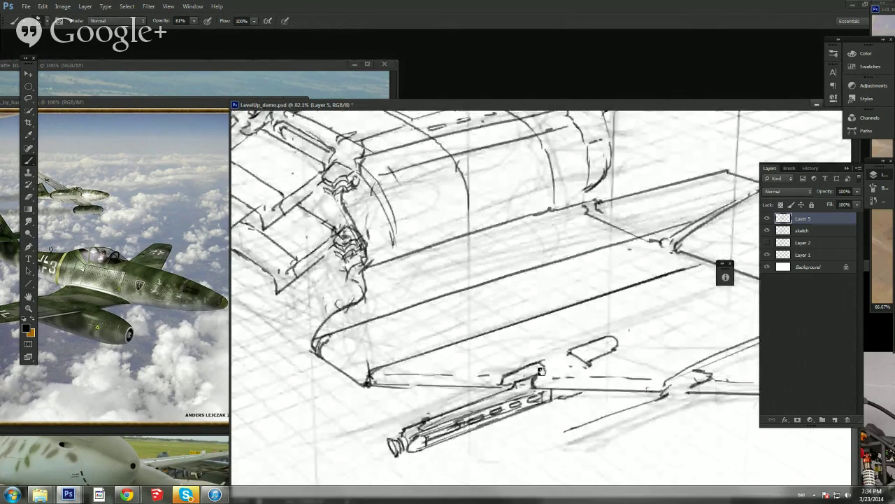
Step: Erase the slot marks along the gun barrel
key("e")
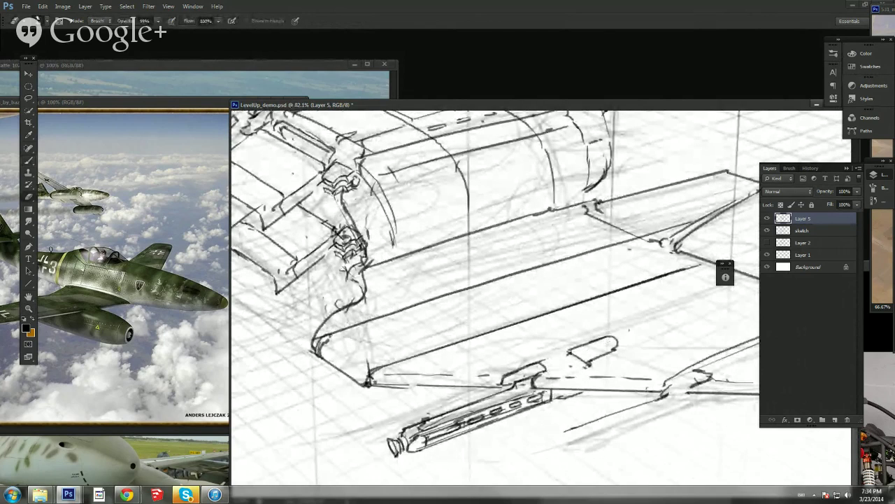
right_click(570, 367)
left_click(544, 419)
mouse_move(454, 422)
left_mouse_down()
mouse_move(519, 402)
mouse_move(454, 420)
mouse_move(429, 441)
left_mouse_up()
Step: Redraw the gun barrel with long parallel lines and dark elongated slots along its side
key("b")
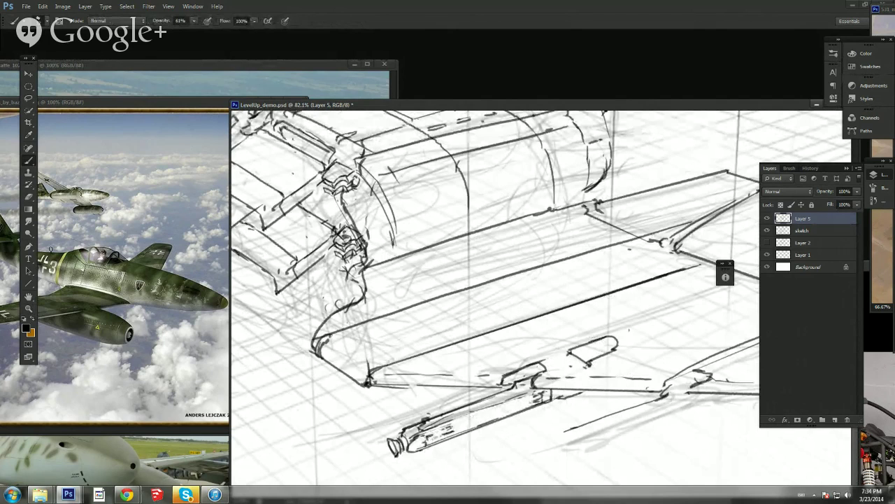
left_click_drag(535, 396, 432, 438)
left_click_drag(535, 396, 427, 448)
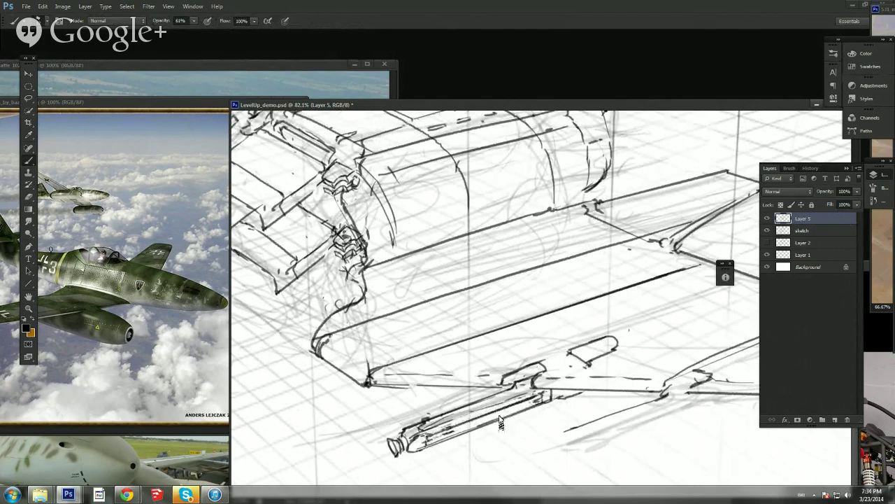
left_click_drag(535, 406, 455, 431)
key("ctrl+z")
mouse_move(540, 398)
left_mouse_down()
mouse_move(425, 442)
mouse_move(538, 403)
left_mouse_up()
key("ctrl+z")
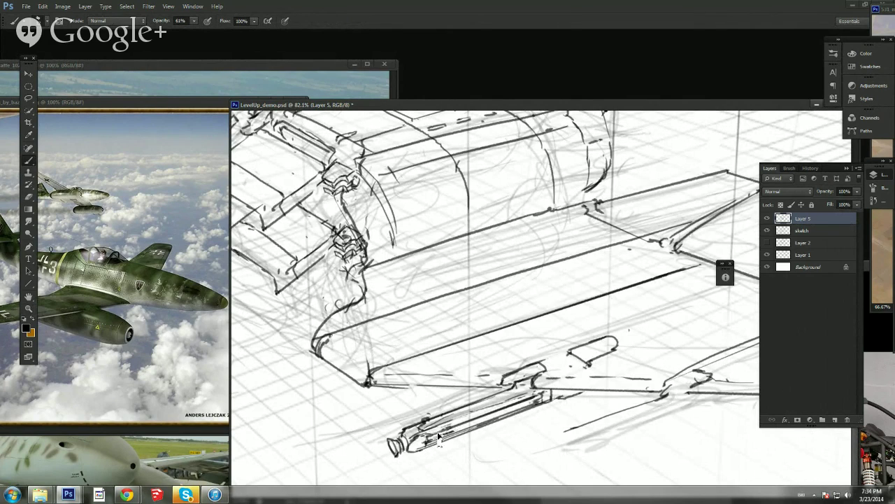
left_click_drag(441, 435, 454, 430)
key("e")
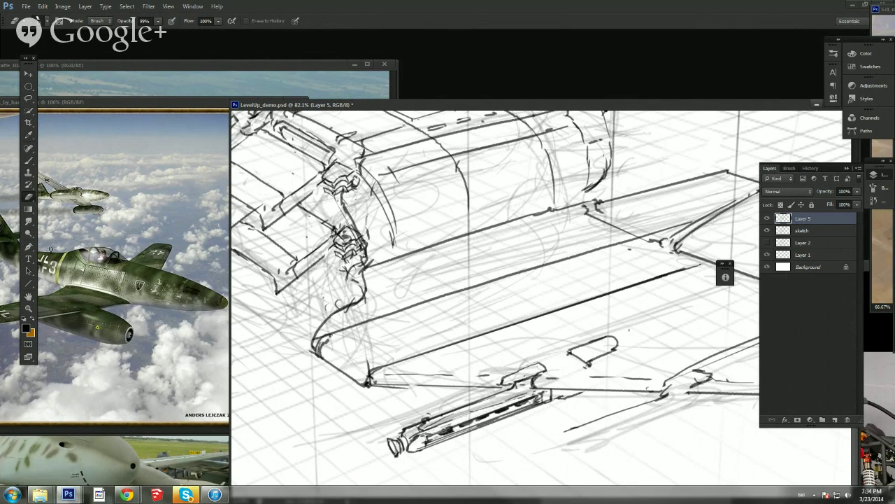
key("b")
Step: Erase the doubled lines at the wing's lower root corner and redraw the edge straight to the gun mount
left_click_drag(322, 229, 382, 266)
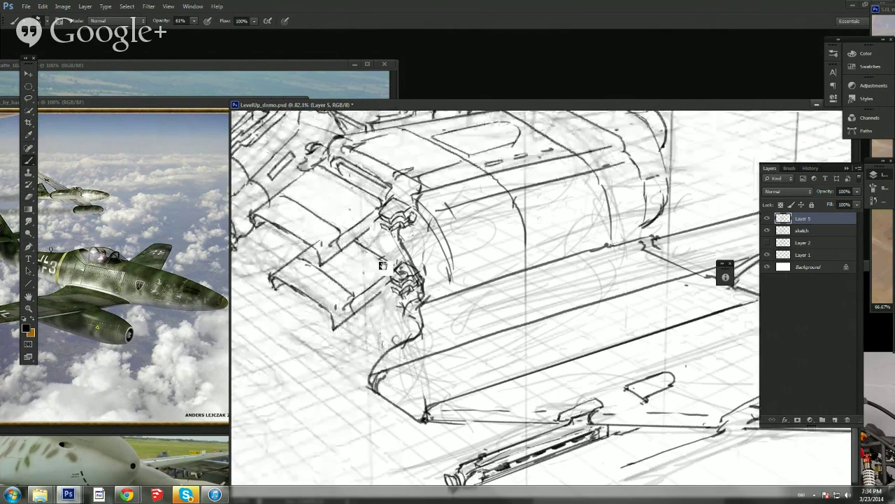
key("e")
mouse_move(391, 372)
left_mouse_down()
mouse_move(384, 387)
mouse_move(427, 404)
mouse_move(547, 414)
mouse_move(468, 424)
left_mouse_up()
key("b")
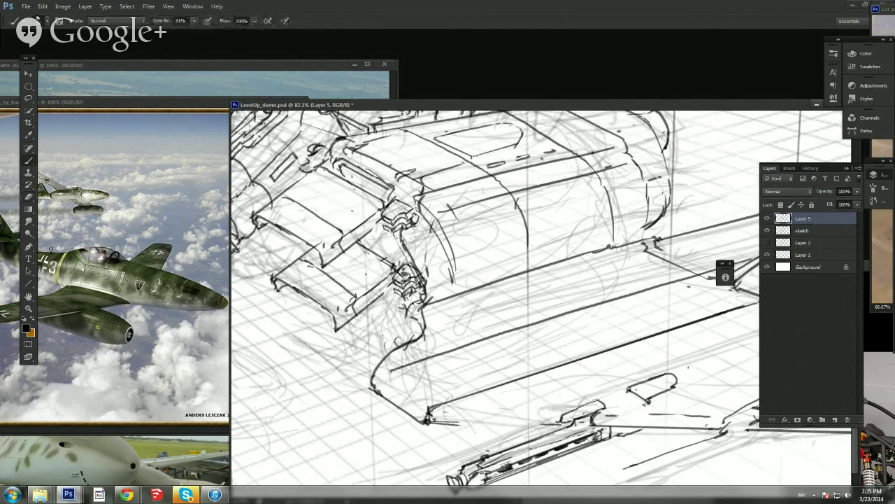
left_click(429, 422)
left_click(562, 424, "shift")
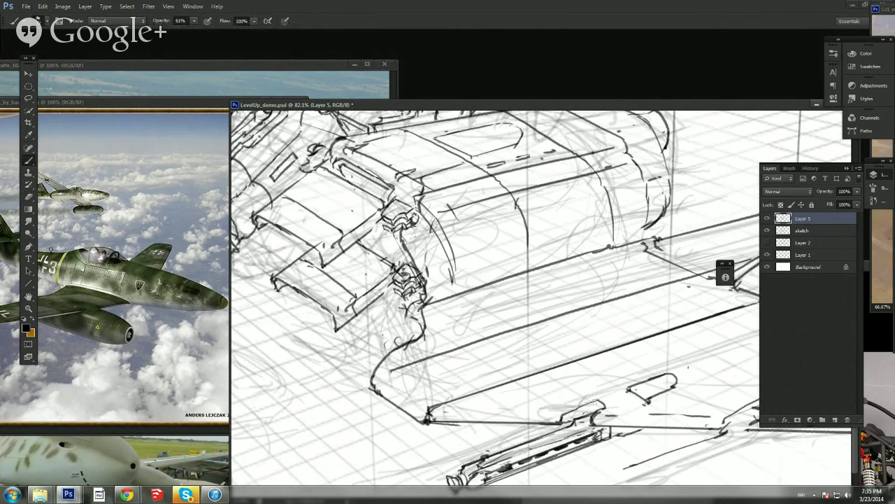
mouse_move(377, 385)
left_mouse_down()
mouse_move(396, 371)
mouse_move(377, 386)
left_mouse_up()
key("ctrl+z")
Step: Erase and redraw the joint where the small rear fin meets the wing's back edge
mouse_move(569, 360)
left_mouse_down()
mouse_move(529, 340)
mouse_move(482, 271)
mouse_move(513, 259)
left_mouse_up()
key("e")
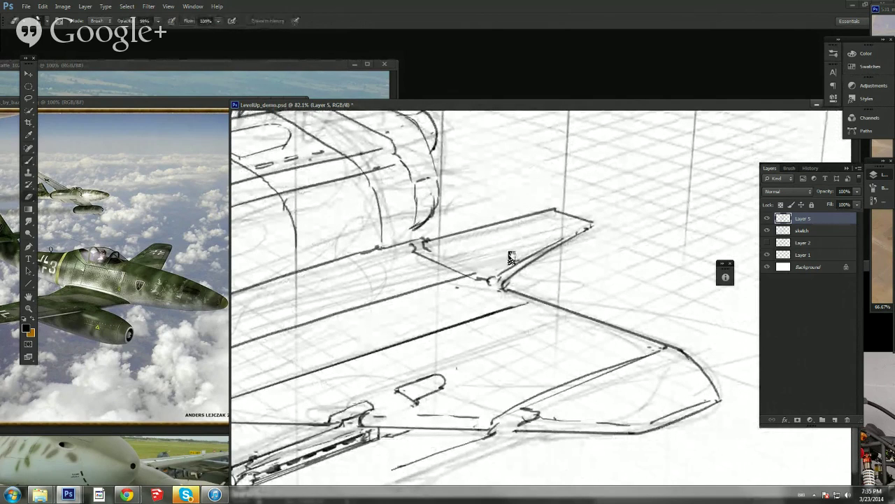
mouse_move(496, 289)
left_mouse_down()
mouse_move(521, 301)
mouse_move(473, 282)
mouse_move(532, 300)
left_mouse_up()
key("b")
left_click_drag(505, 331, 529, 294)
Step: Rework the rounded access panel and draw a diagonal panel line from beside it to the wing's rear edge
left_click_drag(440, 367, 459, 351)
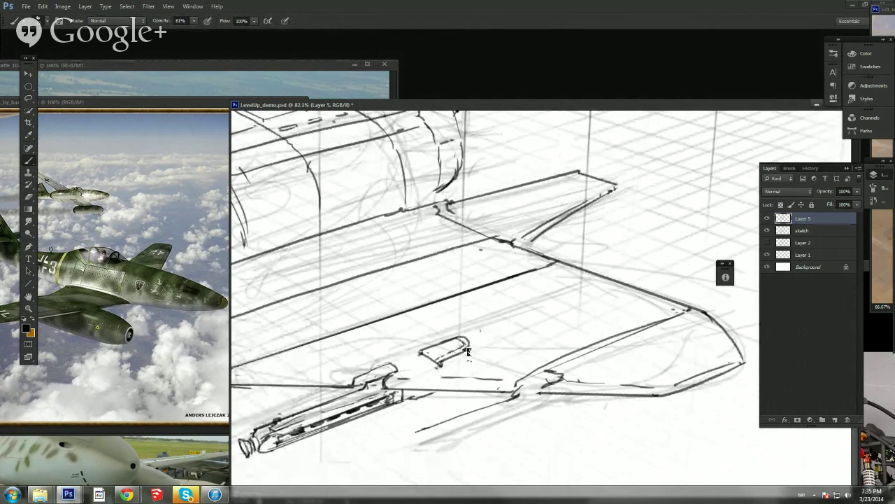
key("e")
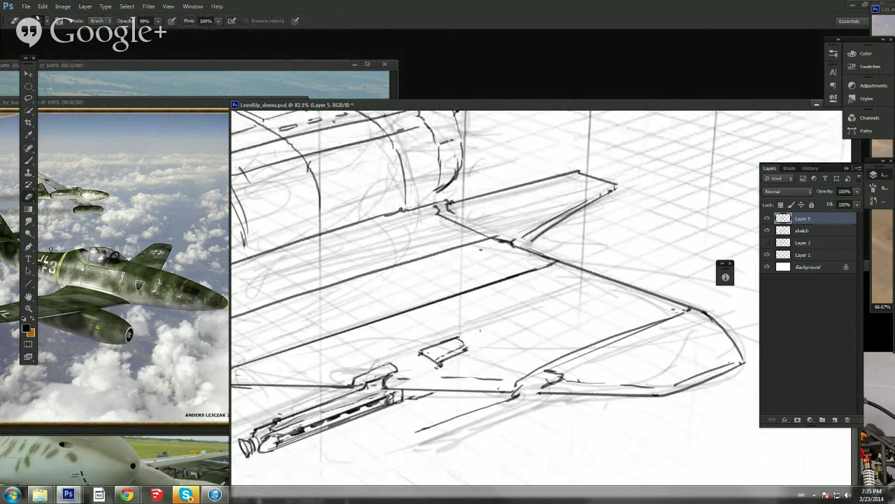
key("b")
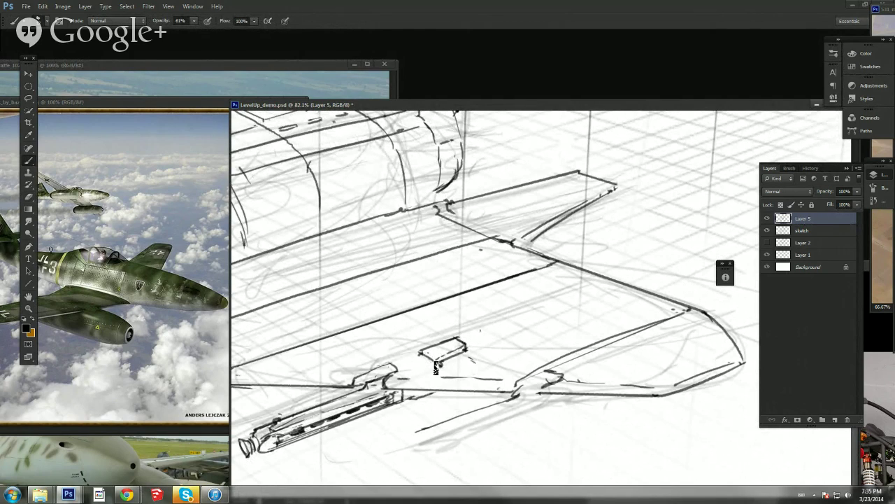
key("e")
mouse_move(445, 348)
left_mouse_down()
mouse_move(447, 357)
mouse_move(468, 339)
mouse_move(465, 351)
mouse_move(471, 348)
mouse_move(453, 361)
mouse_move(619, 283)
left_mouse_up()
key("b")
key("e")
key("b")
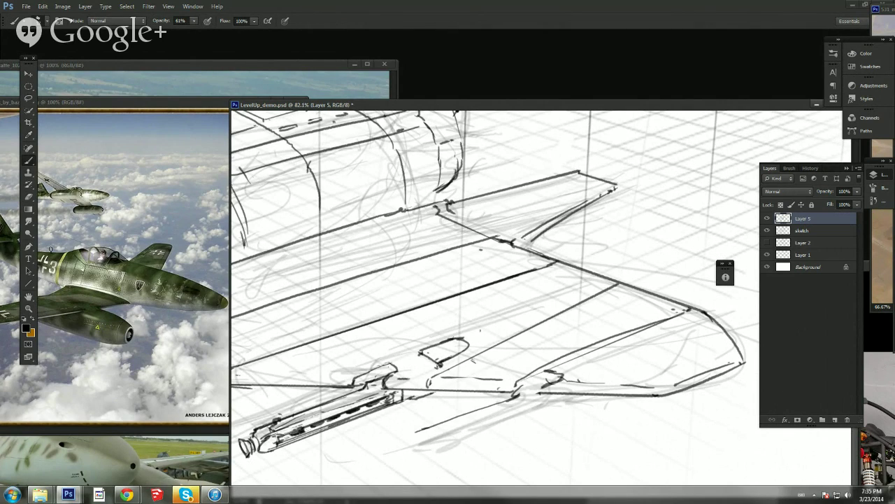
Step: Erase the far half of the diagonal panel line and trim the long wing panel line short of the rear edge
key("e")
mouse_move(578, 305)
left_mouse_down()
mouse_move(539, 326)
mouse_move(605, 292)
mouse_move(530, 323)
left_mouse_up()
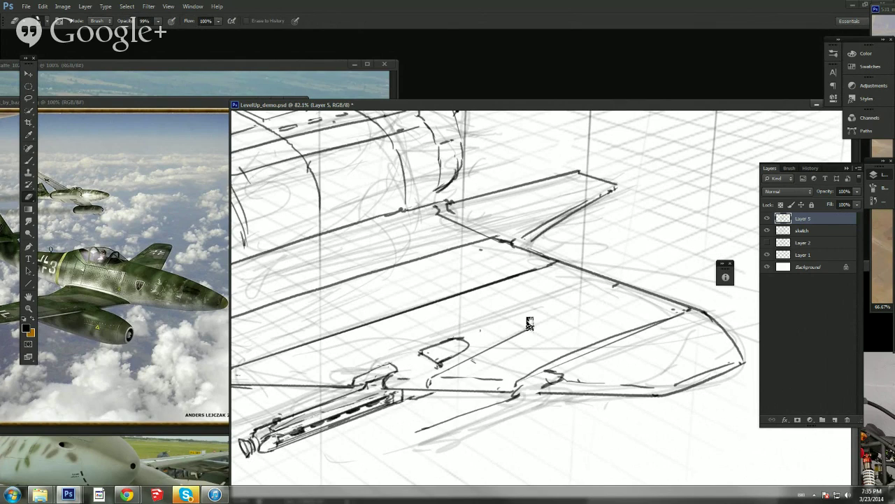
left_click_drag(544, 264, 545, 272)
key("b")
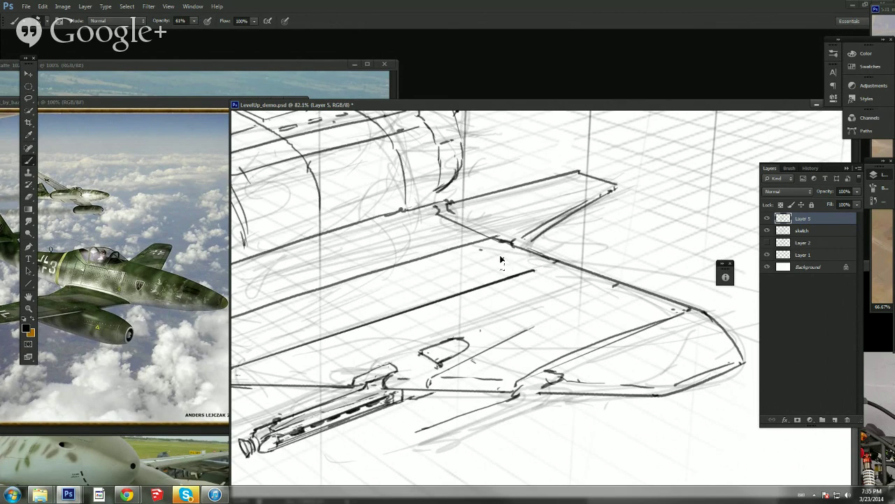
Step: Draw a control-surface line parallel to the wing's rear edge and clean up its corner near the fin joint
left_click_drag(624, 310, 533, 272)
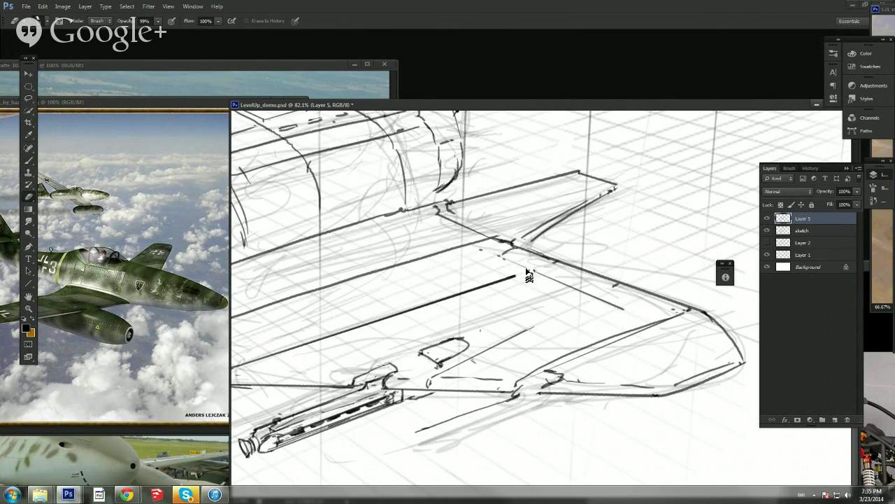
left_click_drag(517, 272, 488, 258)
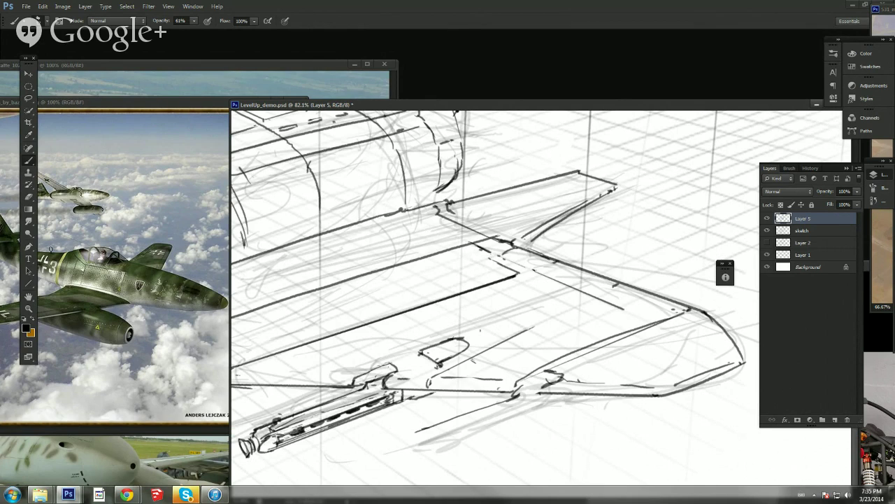
left_click_drag(621, 308, 652, 297)
Step: Add a dashed inner line at the wing's lower root corner and erase the extra line along the lower edge
left_click_drag(462, 265, 738, 265)
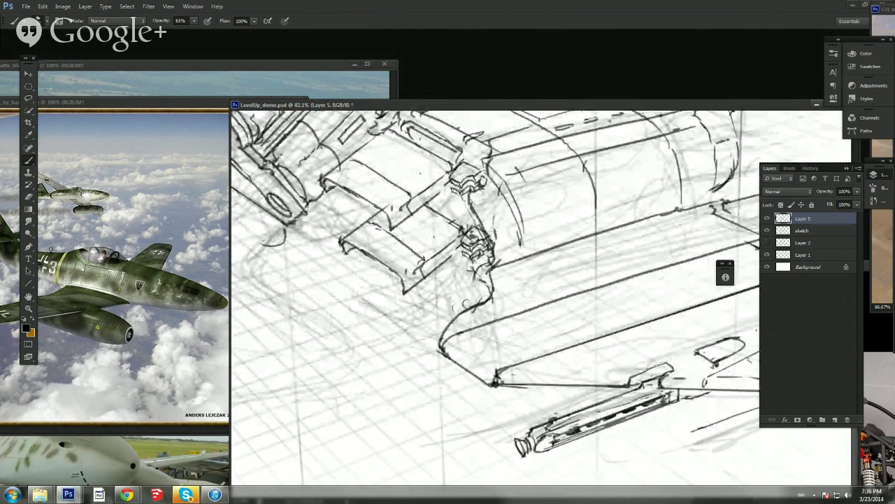
mouse_move(445, 345)
left_mouse_down()
mouse_move(493, 375)
mouse_move(463, 367)
left_mouse_up()
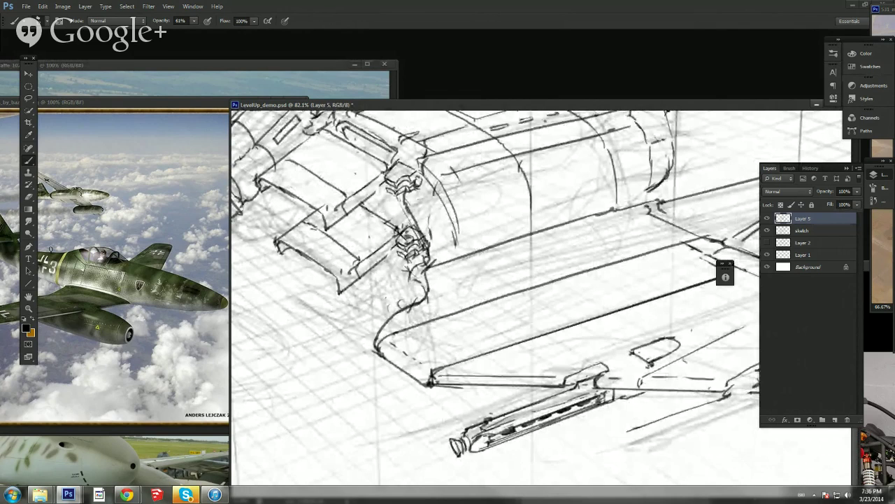
key("e")
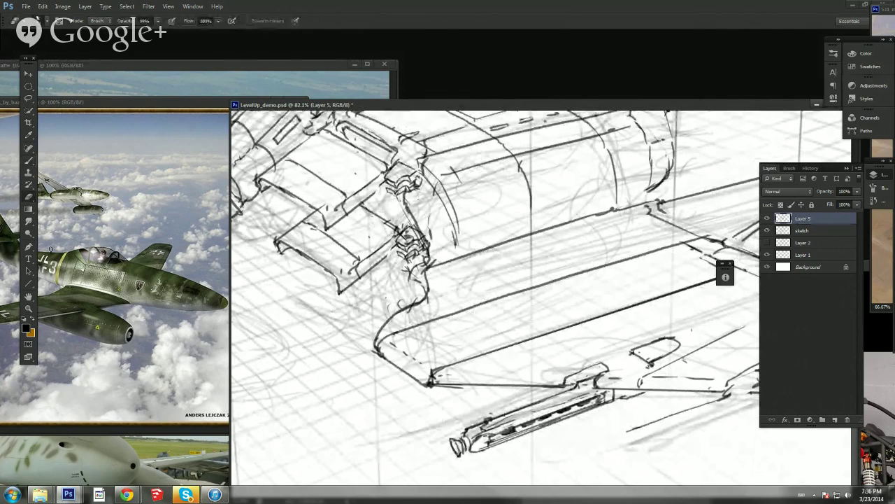
right_click(544, 203)
left_click(402, 236)
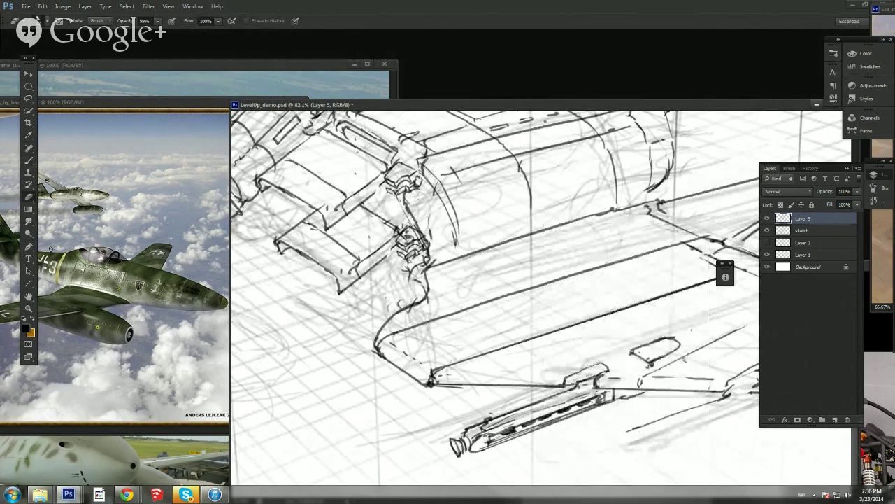
Step: Zoom in on the leg mechanism and draw the parallel edges of the strut below the fuselage nose
left_click_drag(496, 233, 529, 448)
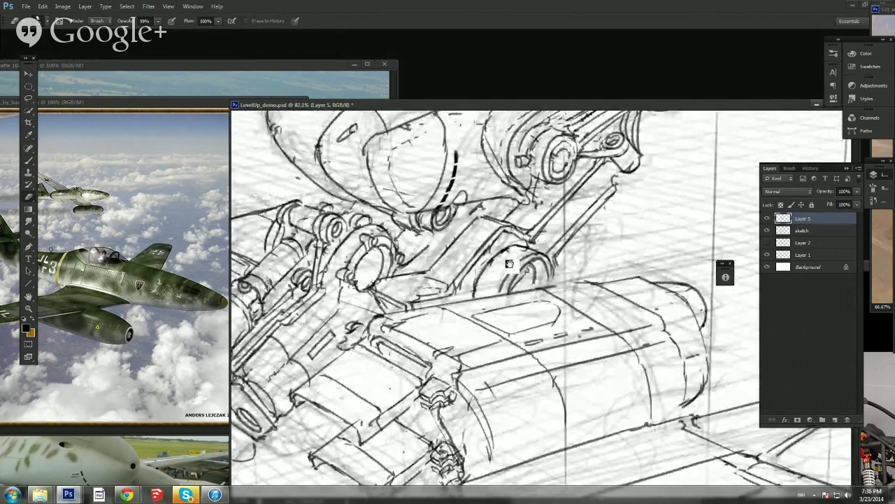
left_click(28, 308)
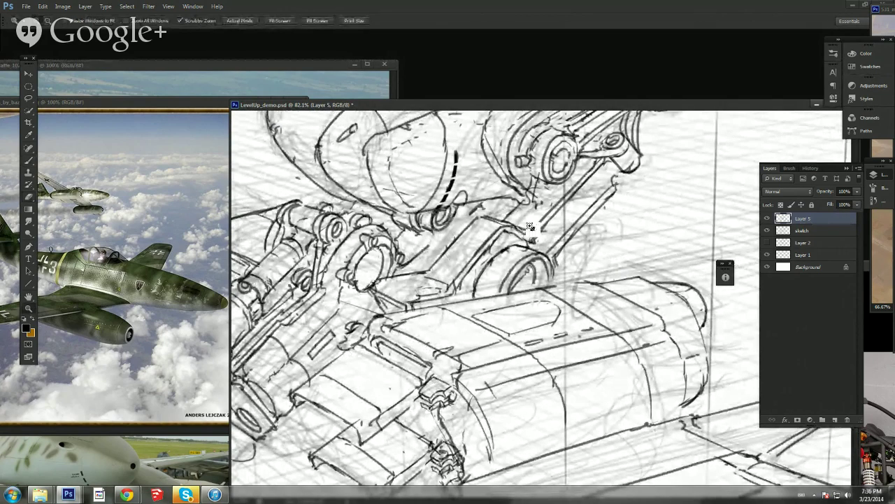
left_click_drag(537, 229, 506, 251)
left_click(556, 291)
key("b")
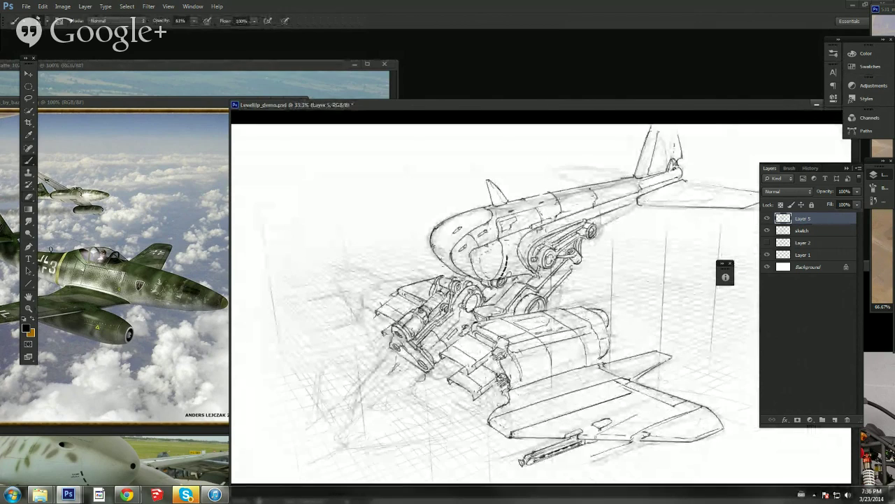
key("z")
left_click_drag(486, 294, 517, 301)
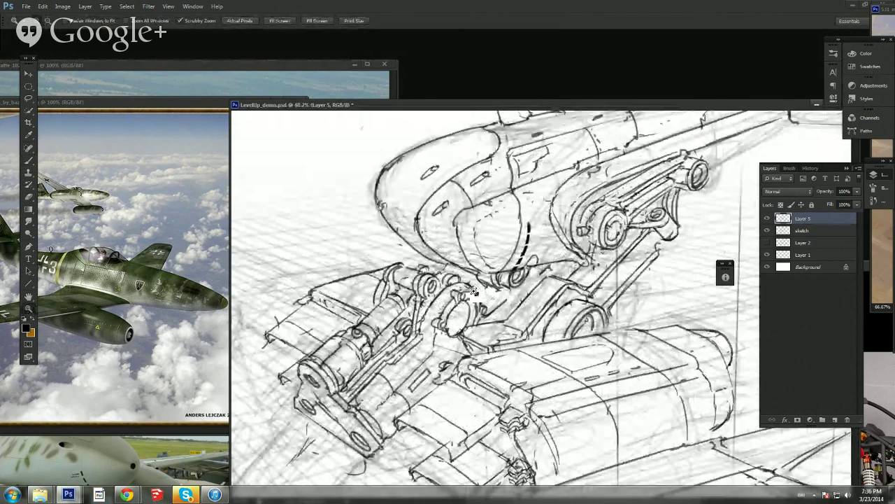
key("b")
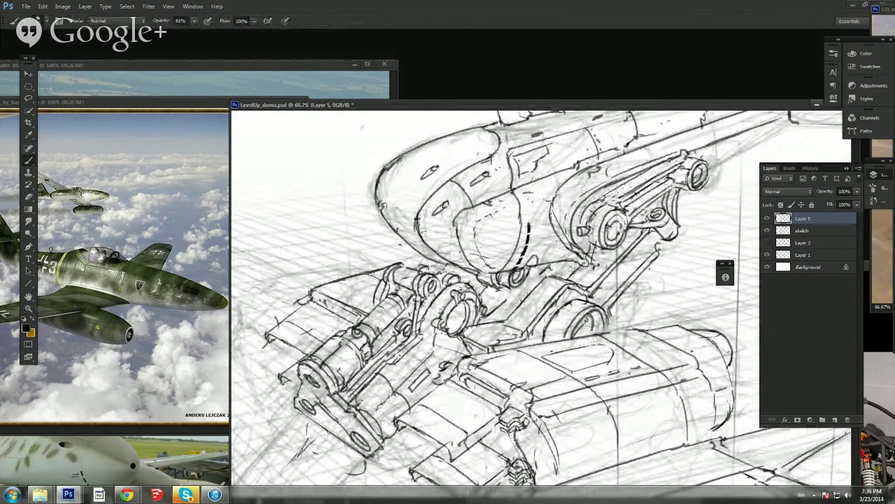
left_click_drag(501, 307, 527, 280)
left_click_drag(491, 317, 529, 282)
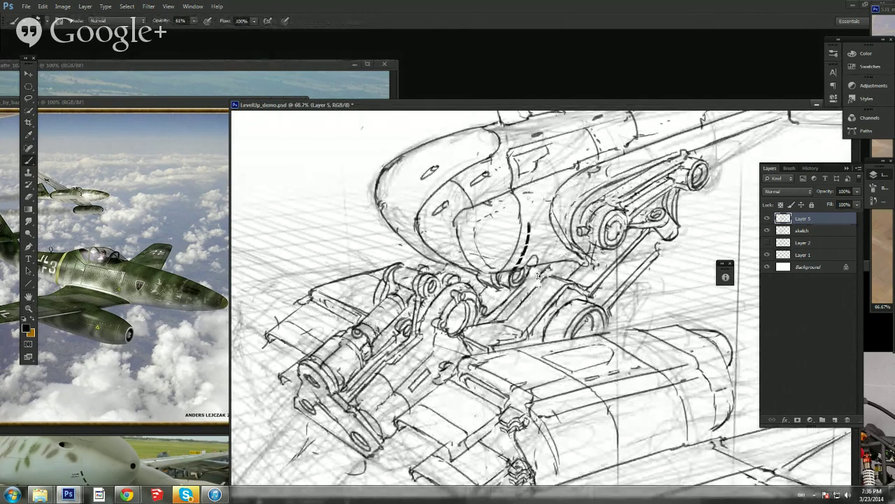
Step: Hatch shadows into the gaps between the flap panels and the engine pod's front hinges
left_click_drag(403, 371, 437, 231)
left_click_drag(539, 347, 560, 388)
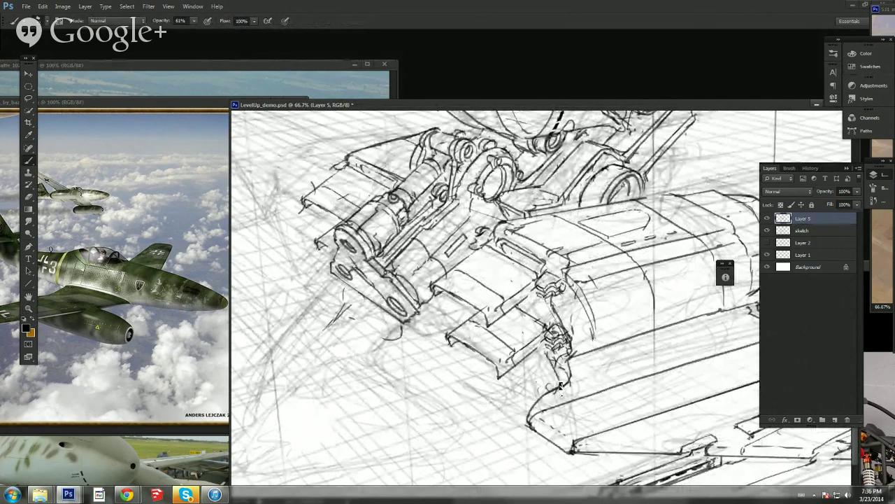
mouse_move(542, 349)
left_mouse_down()
mouse_move(558, 382)
mouse_move(539, 353)
mouse_move(542, 374)
mouse_move(530, 358)
mouse_move(538, 378)
mouse_move(525, 363)
mouse_move(535, 372)
left_mouse_up()
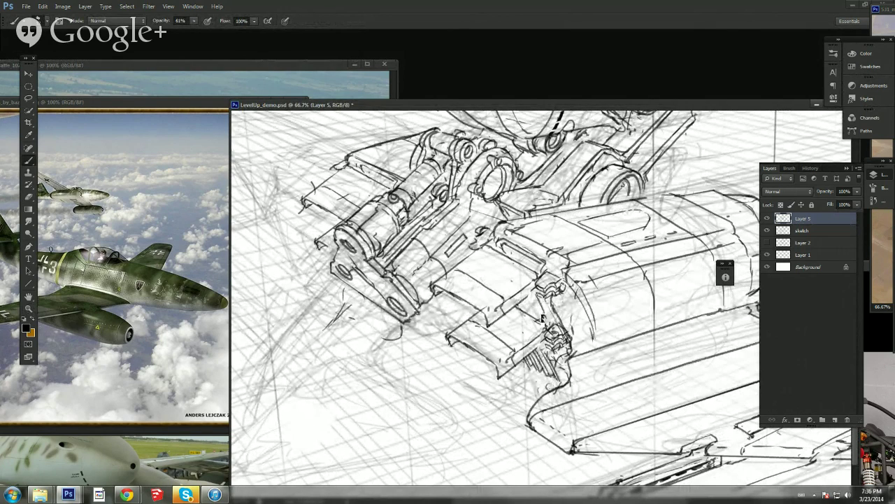
mouse_move(542, 319)
left_mouse_down()
mouse_move(551, 328)
mouse_move(530, 301)
mouse_move(526, 313)
left_mouse_up()
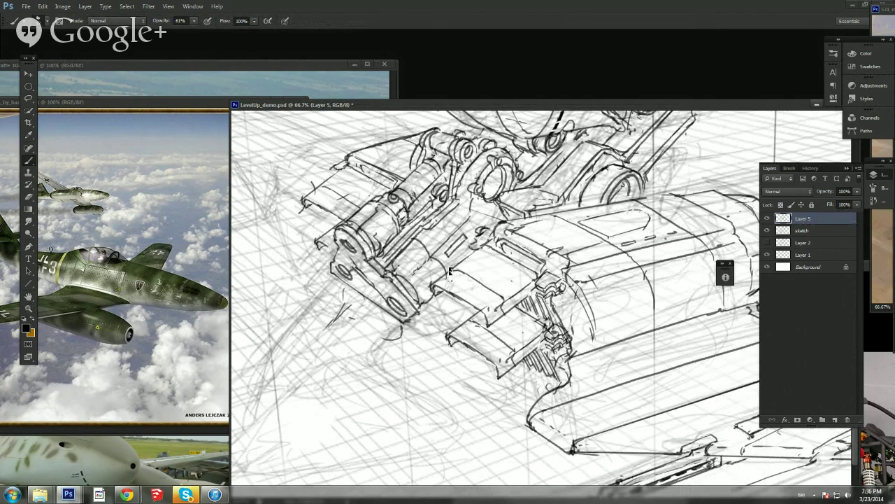
Step: Erase the loose strokes below the lower leg linkage to clear space for the lower leg
left_click_drag(417, 269, 477, 241)
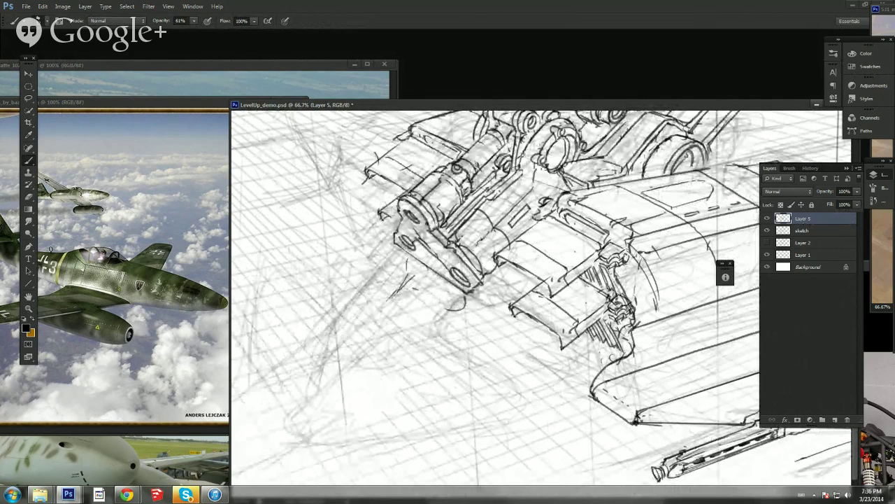
key("e")
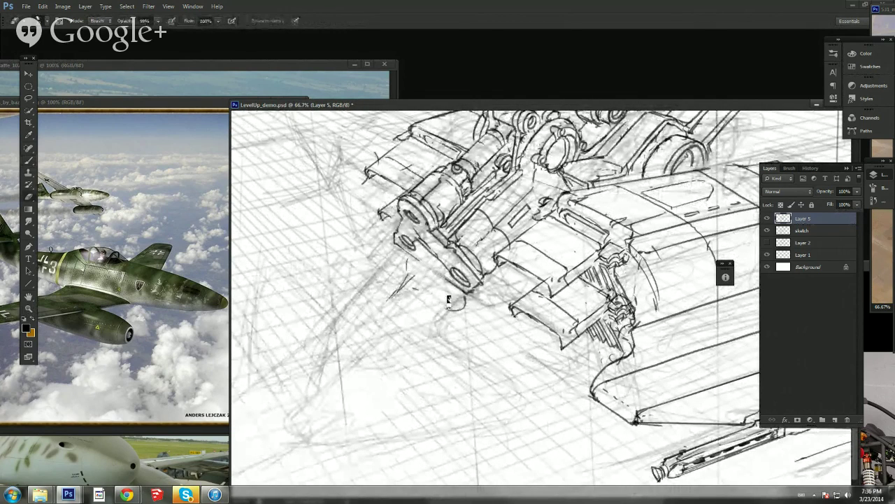
left_click_drag(449, 303, 459, 309)
mouse_move(413, 277)
left_mouse_down()
mouse_move(393, 296)
mouse_move(410, 270)
mouse_move(359, 329)
left_mouse_up()
Step: Draw the two long edges of the lower leg and a short curved line below the linkage's lower end
key("b")
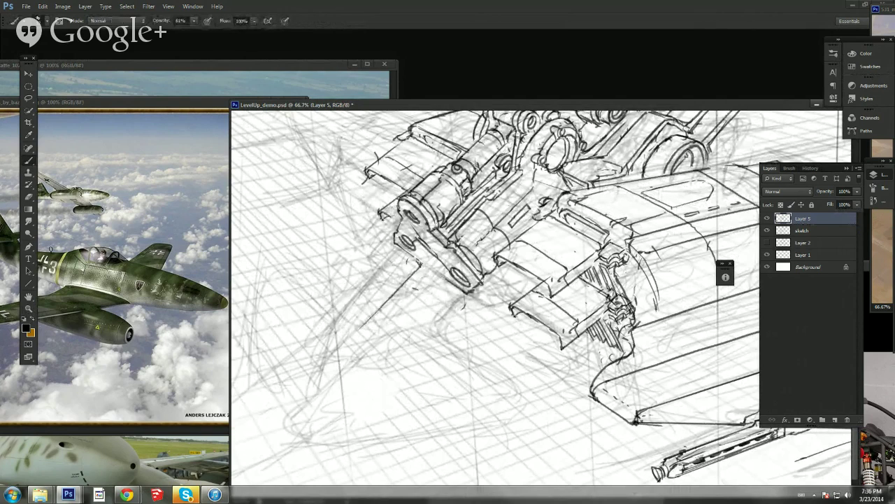
mouse_move(400, 254)
left_mouse_down()
mouse_move(342, 307)
mouse_move(346, 302)
mouse_move(350, 348)
left_mouse_up()
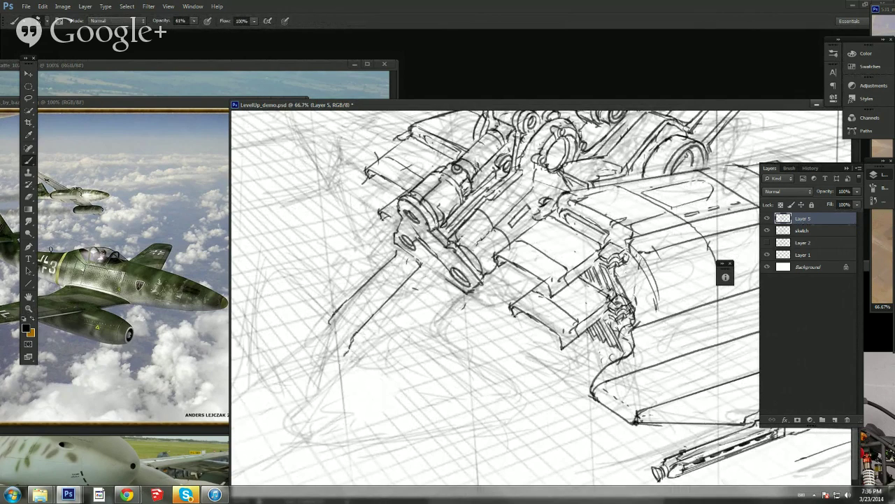
left_click_drag(435, 329, 466, 293)
left_click_drag(372, 358, 396, 344)
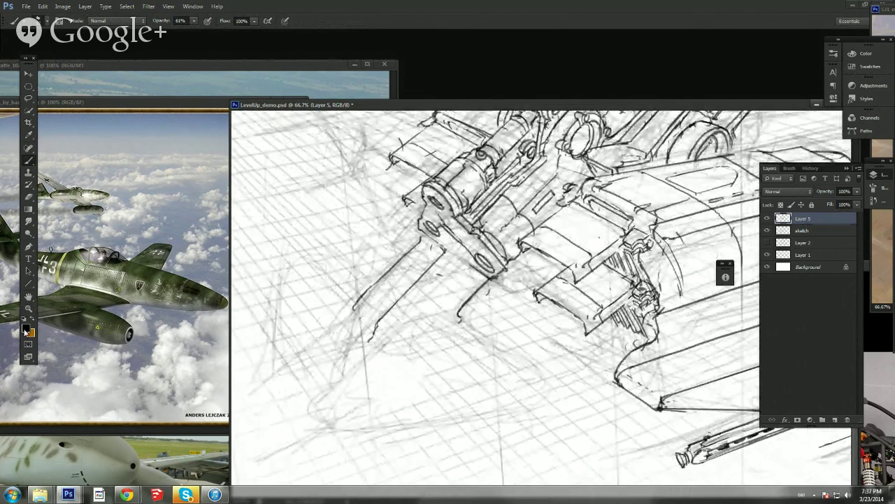
Step: Select the new lower-leg lines with the Lasso and reposition them with a free transform beneath the linkage
key("z")
left_click_drag(463, 334, 419, 329)
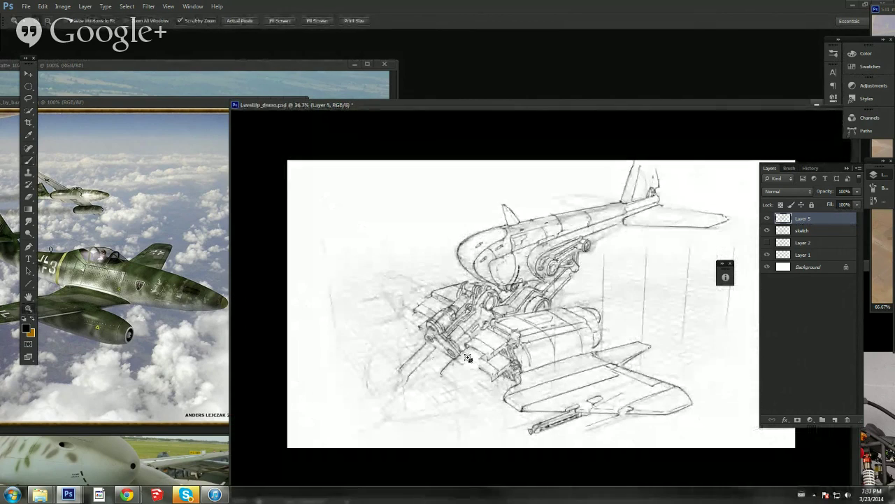
left_click(432, 336)
key("b")
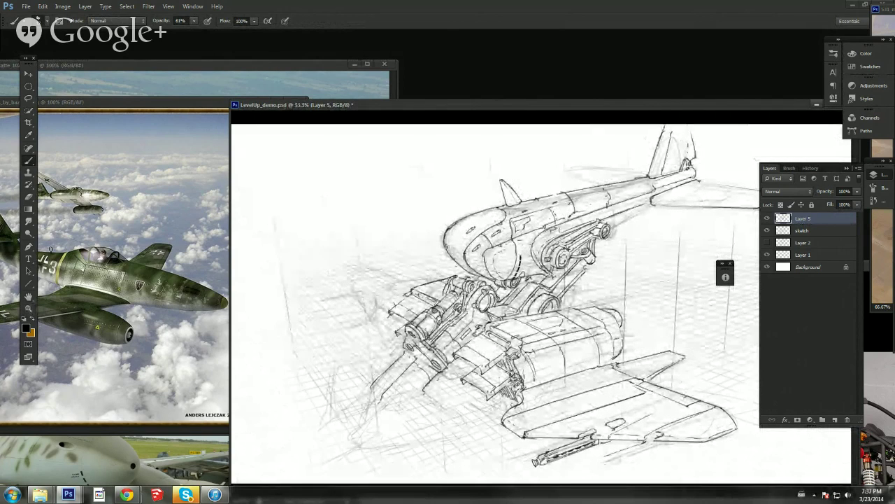
key("e")
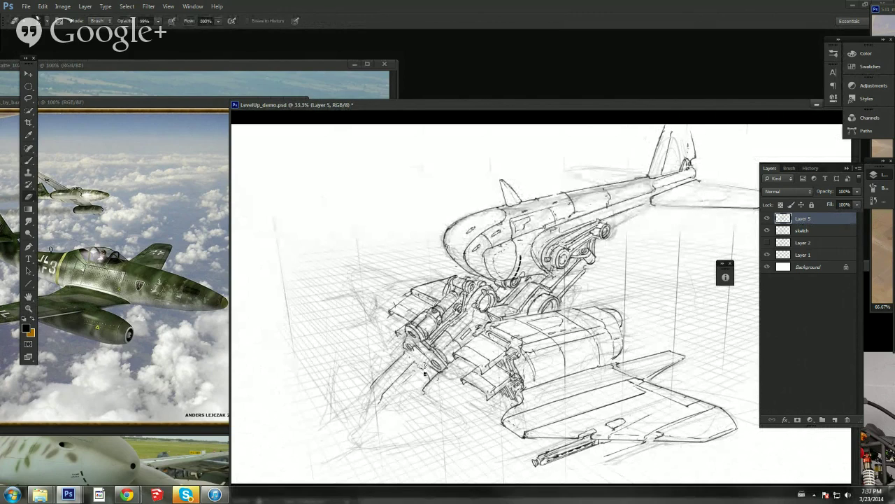
key("b")
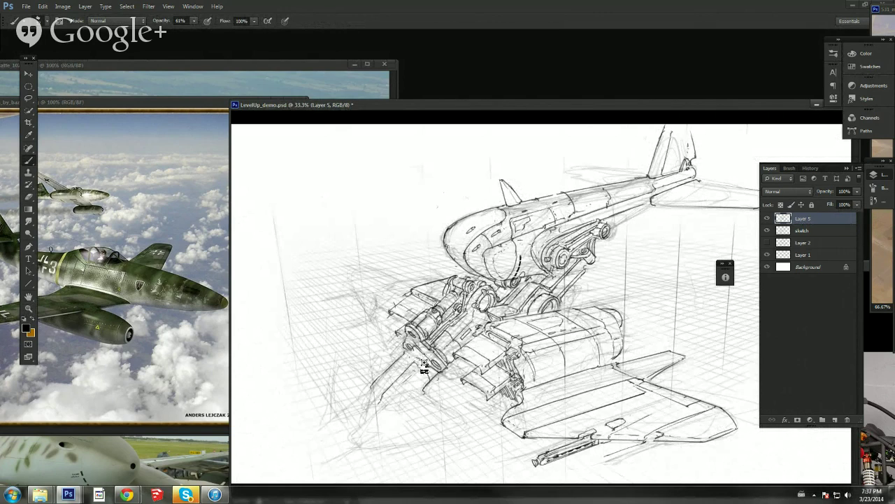
key("l")
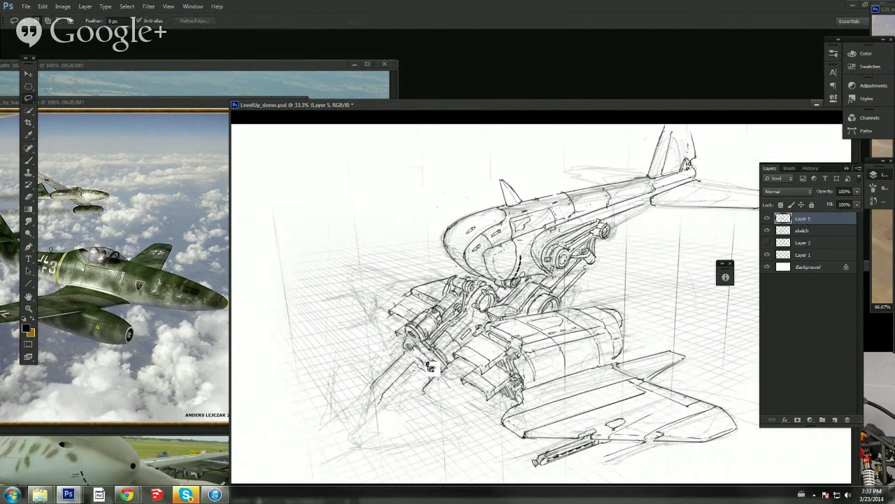
mouse_move(415, 358)
left_mouse_down()
mouse_move(388, 443)
mouse_move(472, 413)
mouse_move(447, 391)
left_mouse_up()
key("ctrl+t")
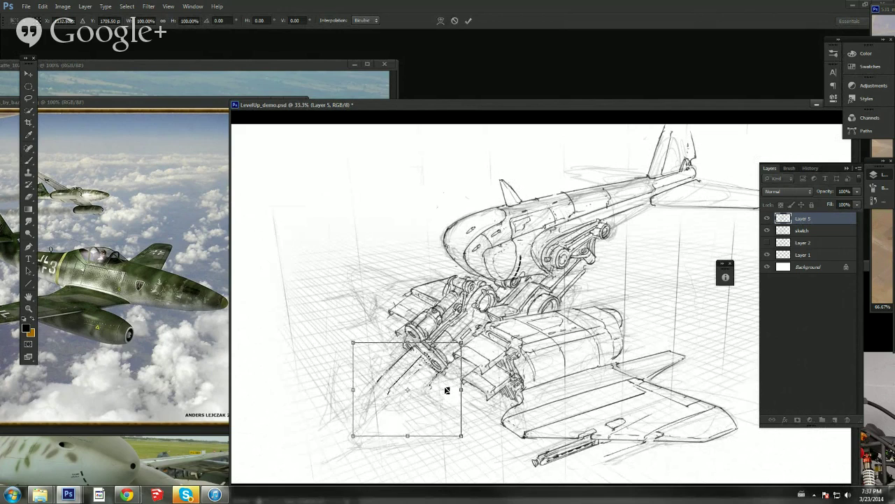
key("Return")
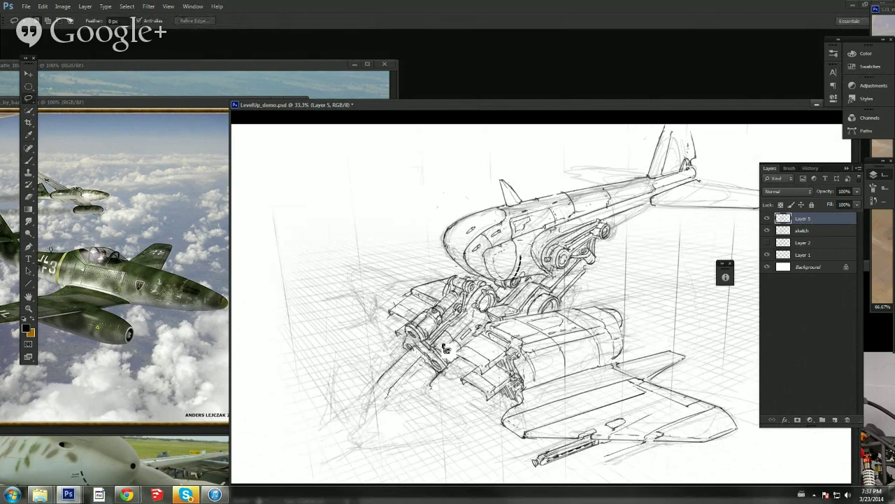
Step: Redraw the lower leg's outer edge as one long downward curve and save the drawing
key("e")
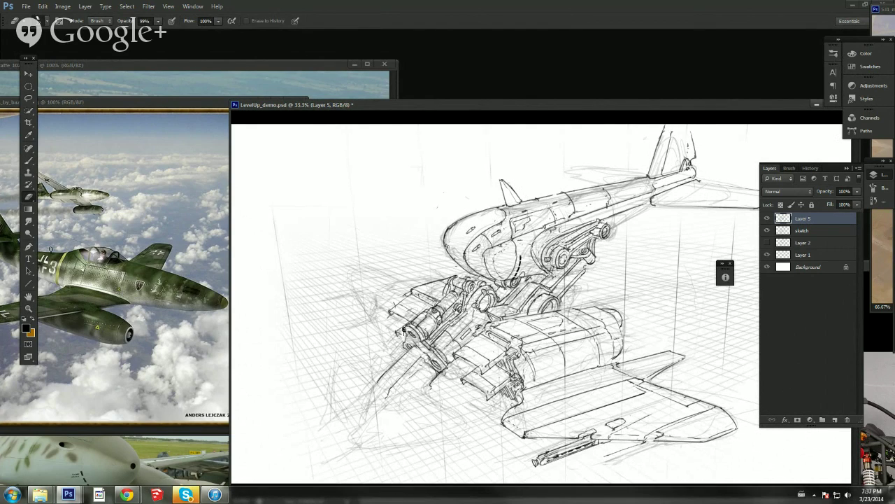
key("b")
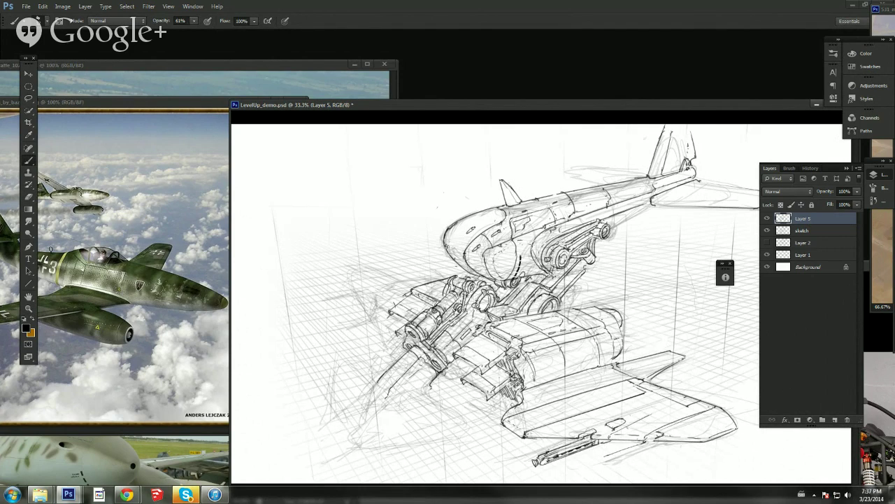
mouse_move(397, 369)
left_mouse_down()
mouse_move(374, 392)
mouse_move(371, 418)
left_mouse_up()
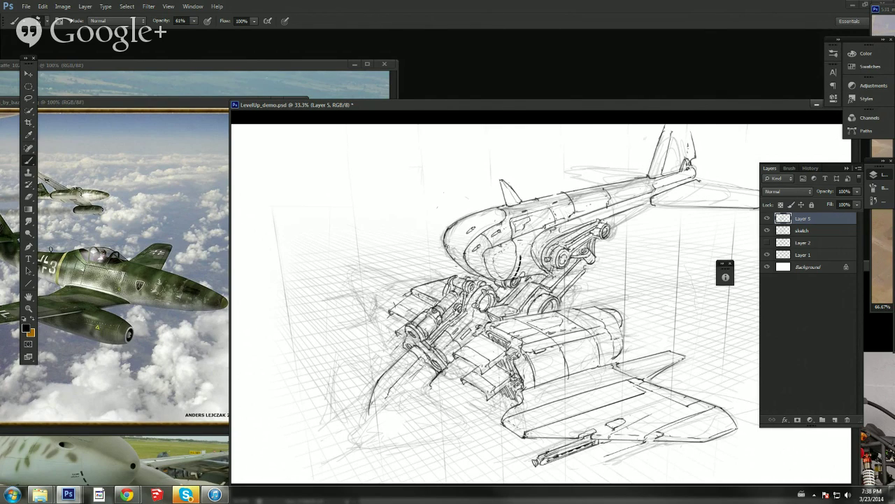
left_click(29, 309)
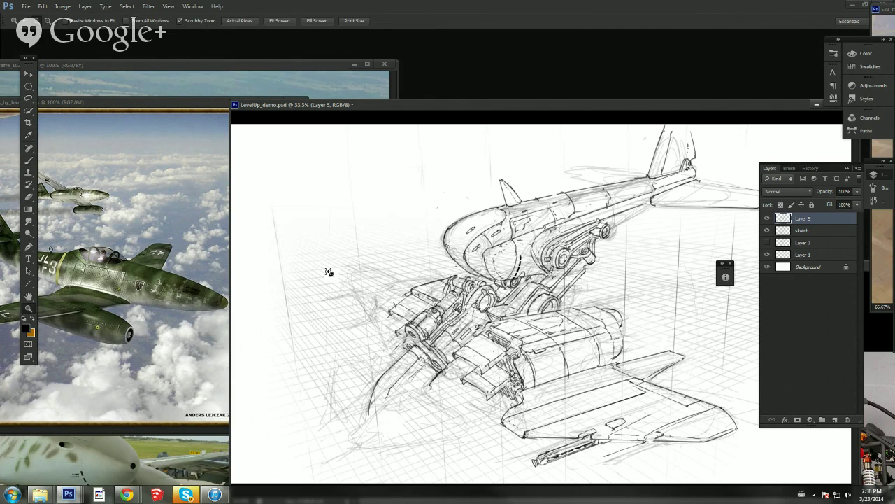
key("ctrl+s")
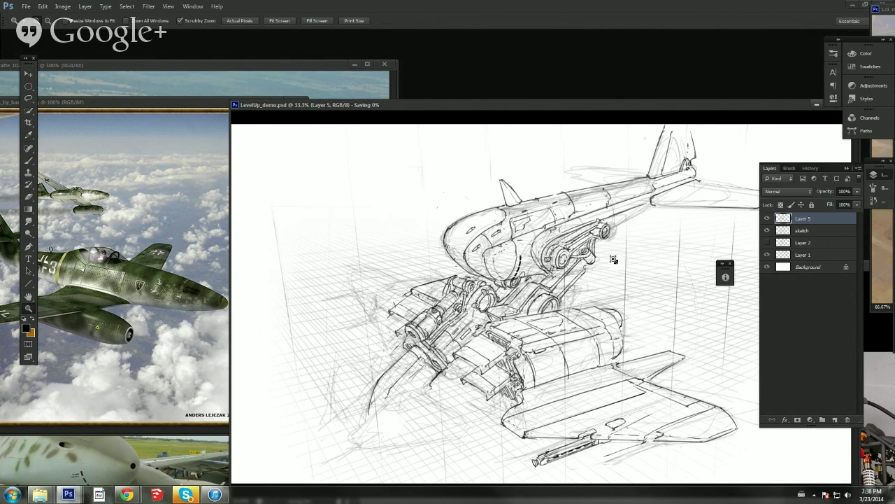
Step: Draw the outline of a rounded pod beneath the rear fuselage, starting behind the upper leg joint
left_click(635, 215)
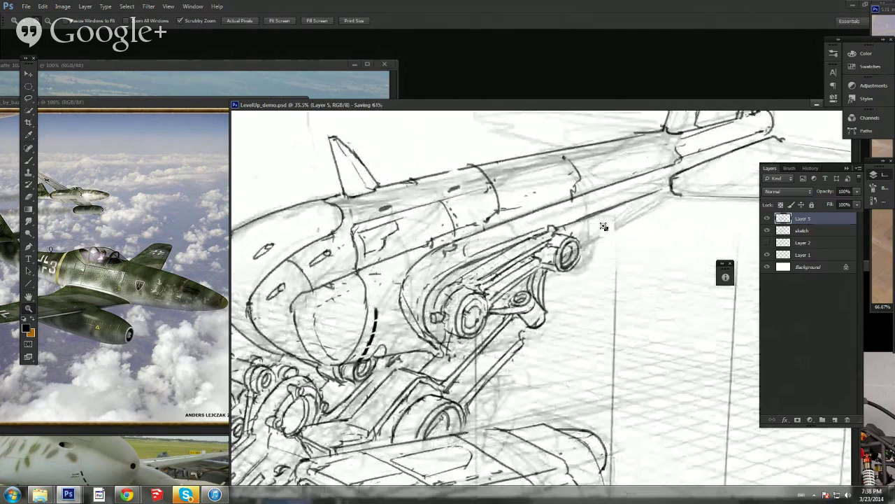
key("b")
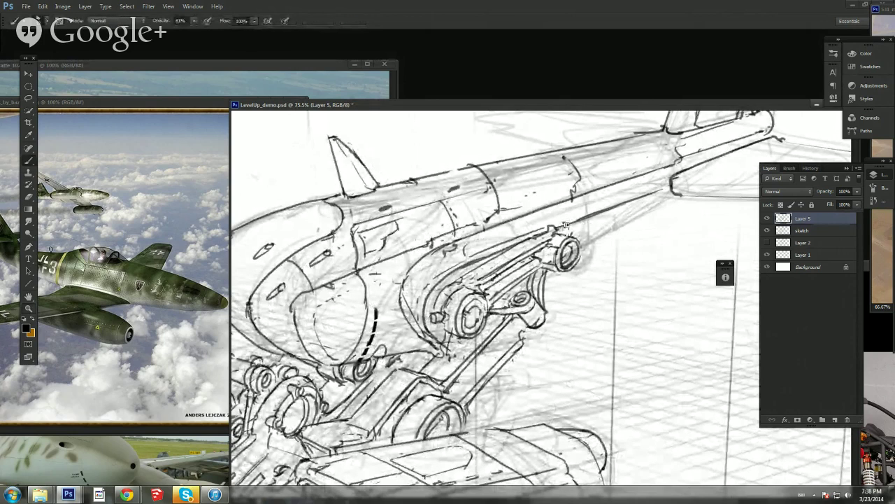
mouse_move(564, 227)
left_mouse_down()
mouse_move(596, 225)
mouse_move(588, 221)
mouse_move(597, 205)
mouse_move(663, 188)
left_mouse_up()
left_click_drag(594, 209, 579, 222)
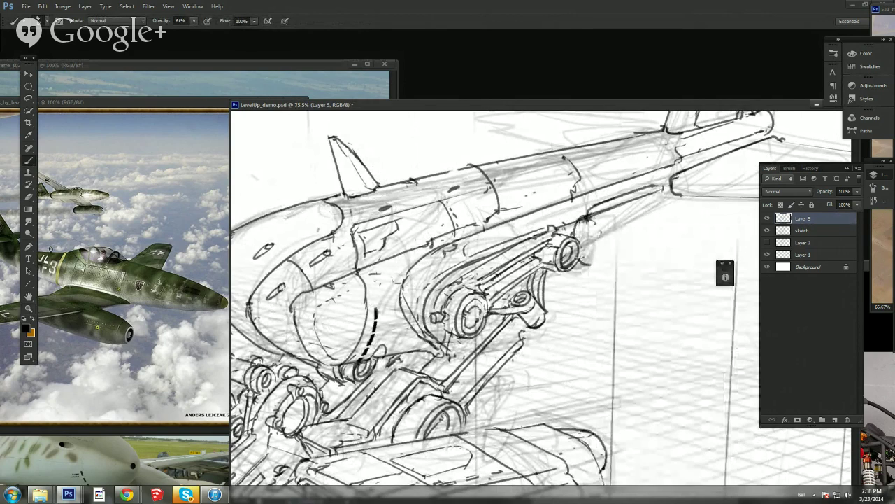
mouse_move(580, 264)
left_mouse_down()
mouse_move(621, 260)
mouse_move(615, 264)
mouse_move(691, 227)
mouse_move(698, 194)
left_mouse_up()
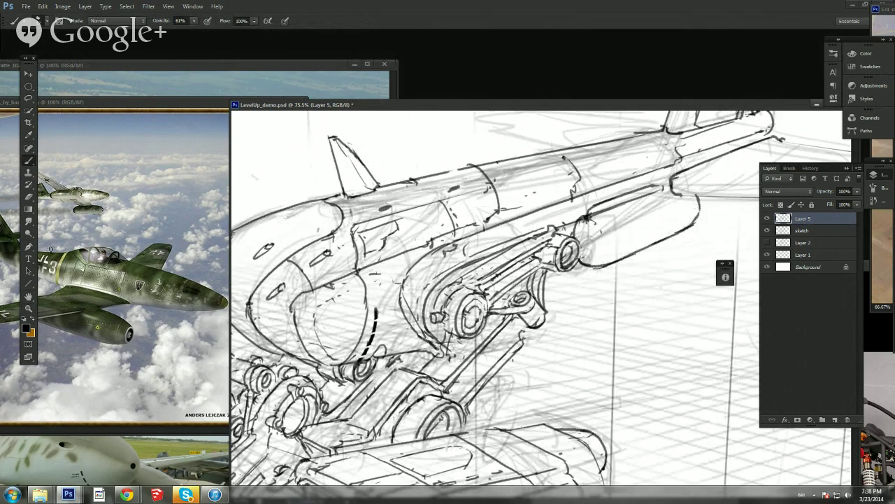
Step: Erase the front end of the pod under the rear fuselage and redraw its lower edge toward the leg joint
key("e")
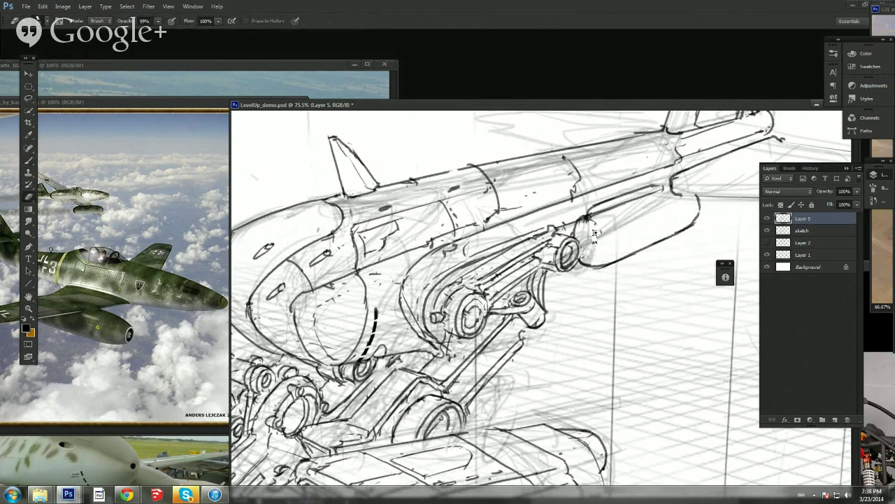
mouse_move(594, 233)
left_mouse_down()
mouse_move(587, 269)
mouse_move(609, 263)
mouse_move(568, 233)
left_mouse_up()
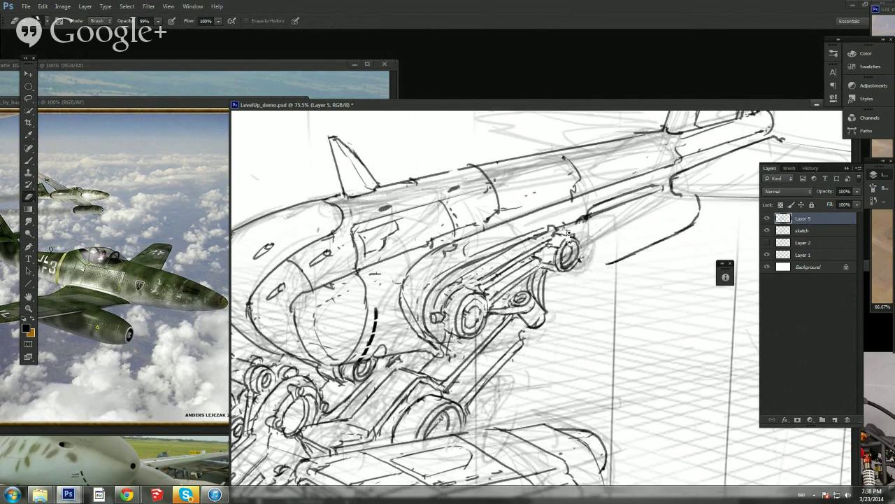
key("b")
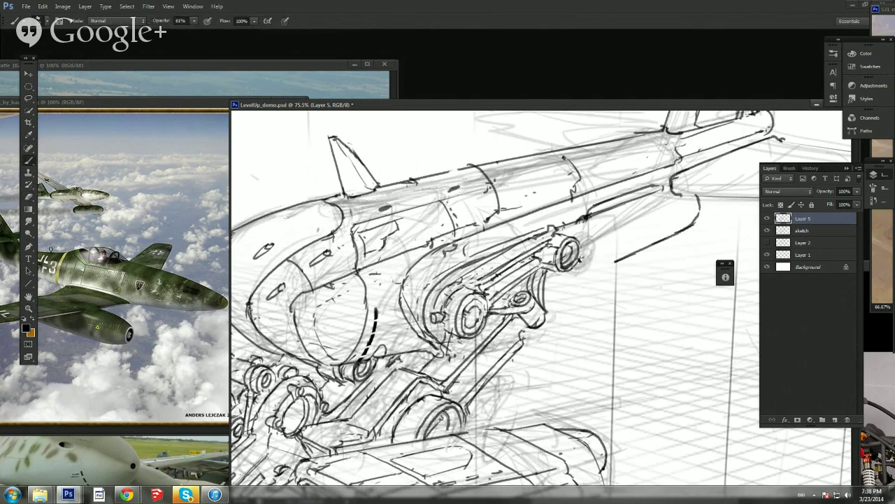
left_click_drag(575, 264, 622, 259)
Step: Draw a curved contour line across the front of the pod, redoing the stroke until it follows the rounded form
left_click_drag(596, 221, 607, 260)
key("ctrl+z")
left_click_drag(594, 217, 607, 262)
key("ctrl+z")
left_click_drag(590, 217, 605, 263)
key("ctrl+z")
left_click_drag(588, 216, 605, 248)
Step: Draw a curved seam near the pod's rear end and a small slot detail near its upper front edge
left_click_drag(660, 188, 677, 225)
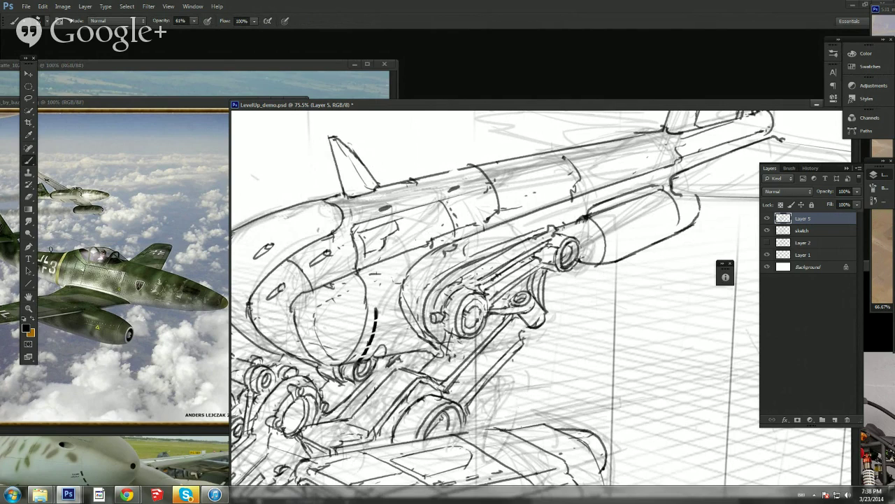
key("ctrl+z")
left_click_drag(662, 190, 677, 232)
left_click_drag(612, 219, 614, 226)
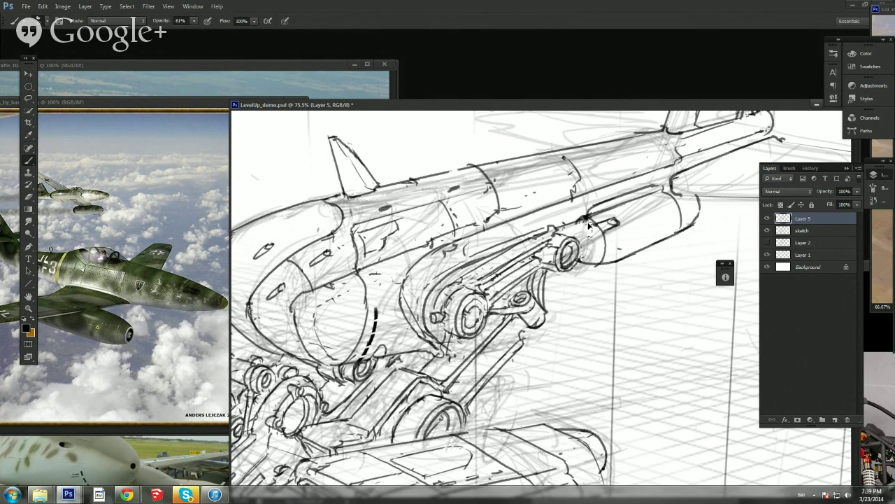
Step: Flip the canvas horizontally and move the document window so the whole mirrored drawing can be checked
left_click(62, 6)
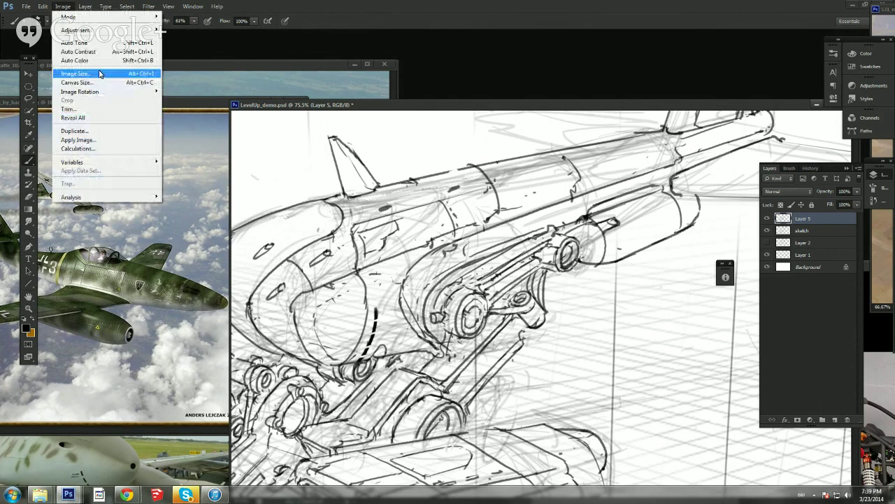
mouse_move(110, 91)
left_click(196, 130)
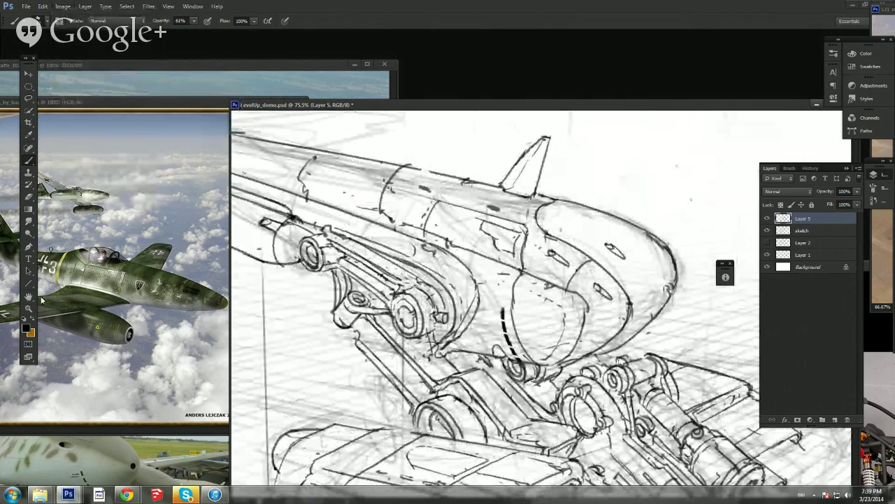
key("z")
left_click_drag(553, 302, 406, 312)
mouse_move(467, 319)
left_mouse_down()
mouse_move(490, 315)
mouse_move(557, 200)
left_mouse_up()
left_click_drag(604, 105, 496, 111)
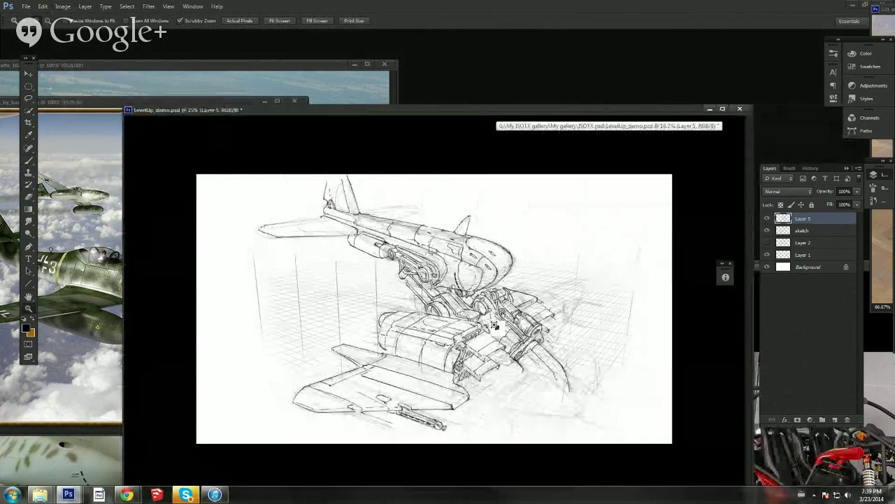
left_click_drag(459, 299, 478, 311)
Step: Clean up and darken the lines at the engine pod's upper rear end
key("b")
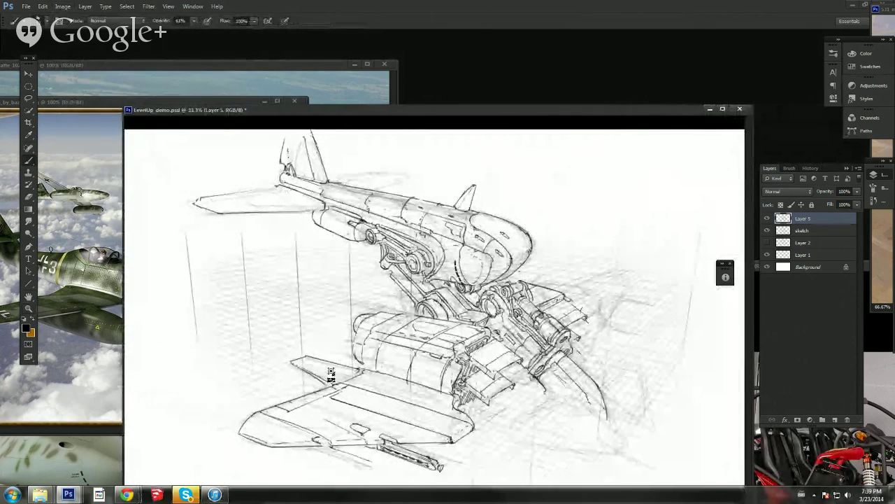
key("e")
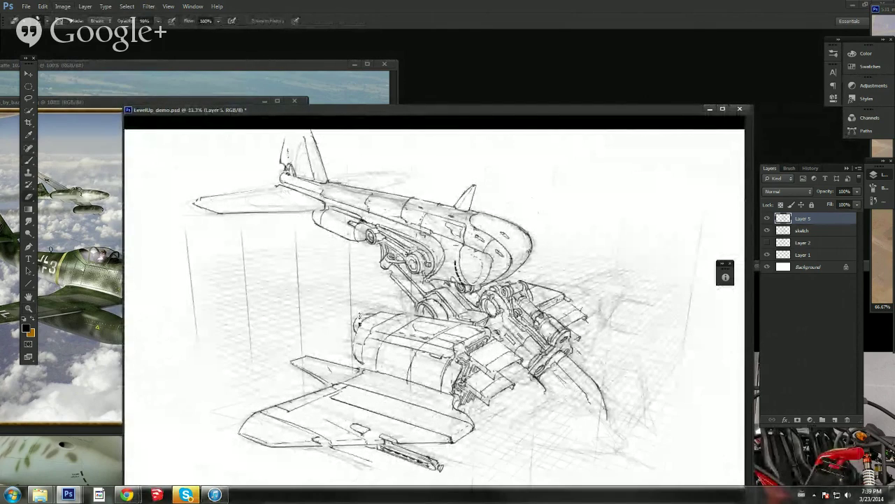
key("b")
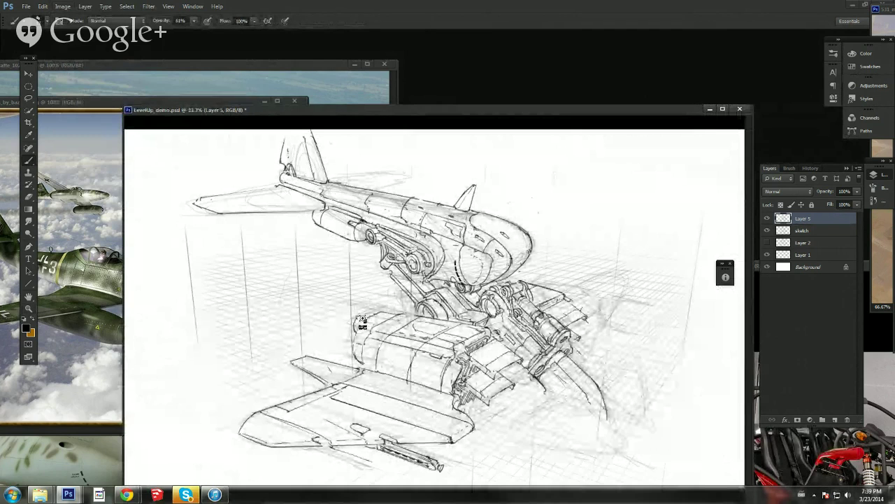
left_click_drag(364, 320, 361, 322)
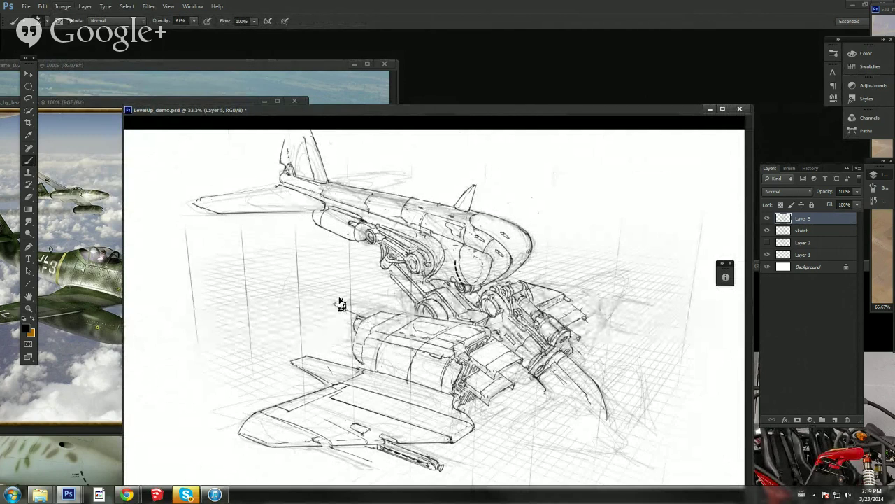
Step: Draw a thin flat fin projecting from the engine pod's upper rear end and darken the vented rim just below it
left_click_drag(336, 303, 378, 312)
key("ctrl+z")
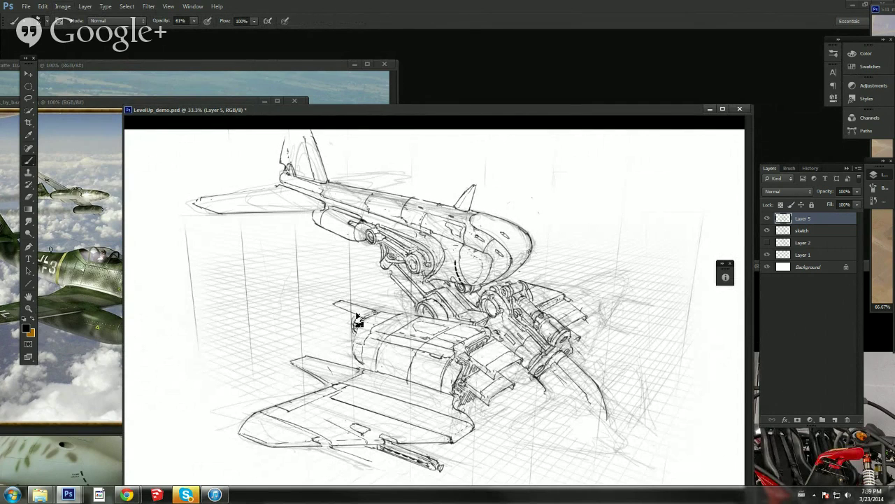
left_click(30, 308)
left_click_drag(324, 332, 379, 332)
key("e")
key("b")
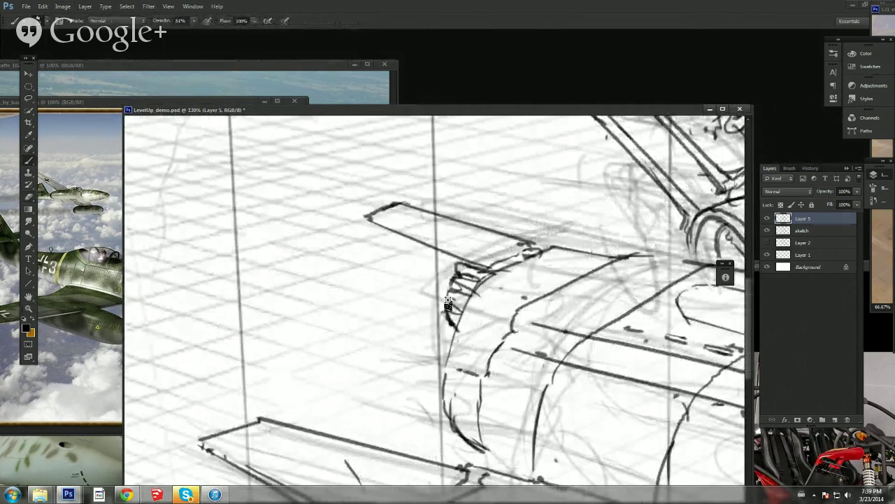
left_click_drag(441, 314, 456, 267)
Step: Draw narrow slots and a short panel line on the engine pod's top surface, near its rear end
left_click_drag(514, 362, 364, 329)
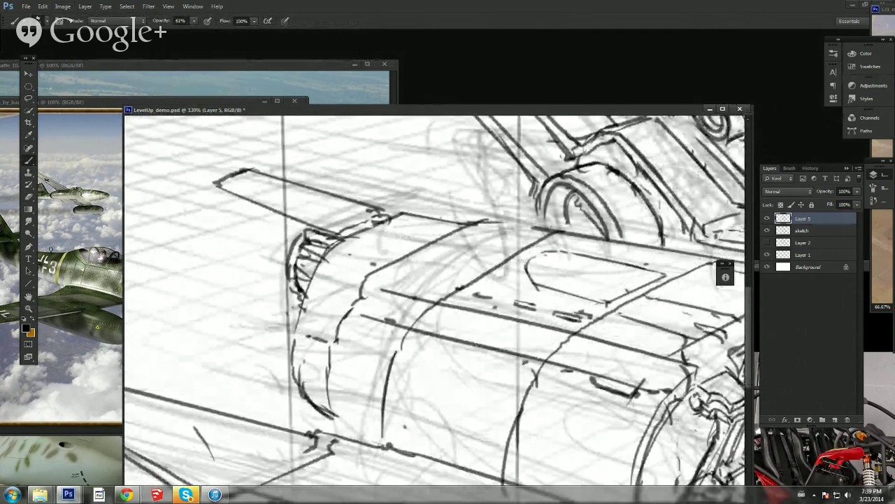
left_click_drag(423, 277, 462, 287)
left_click_drag(410, 274, 461, 286)
left_click_drag(475, 233, 530, 239)
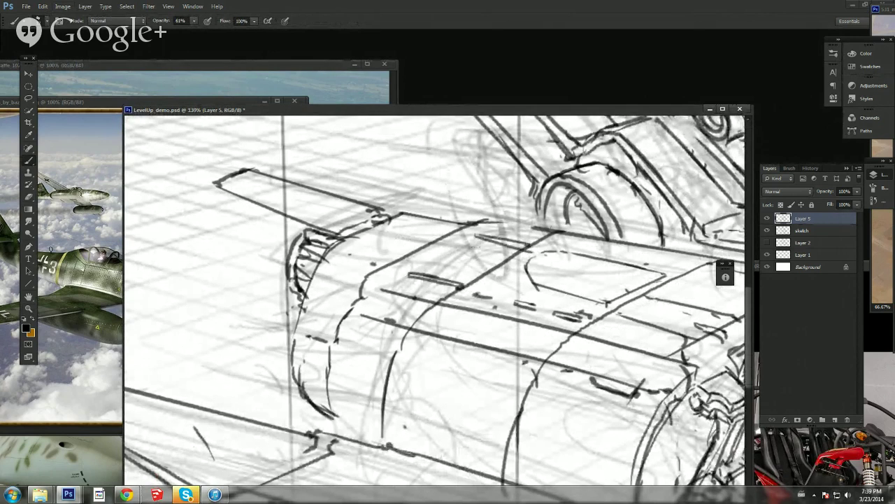
left_click_drag(410, 210, 475, 221)
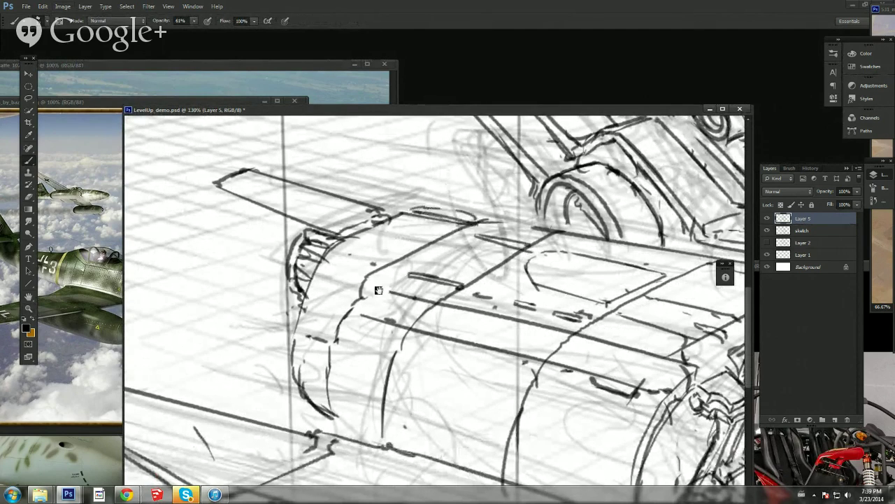
Step: Draw a second, smaller fin off the engine pod's lower rear end and add a small round fitting on the rim above it
left_click_drag(381, 291, 535, 203)
mouse_move(447, 283)
left_mouse_down()
mouse_move(441, 300)
mouse_move(312, 260)
mouse_move(349, 252)
mouse_move(443, 268)
left_mouse_up()
left_click_drag(314, 262, 369, 279)
left_click_drag(441, 296, 454, 306)
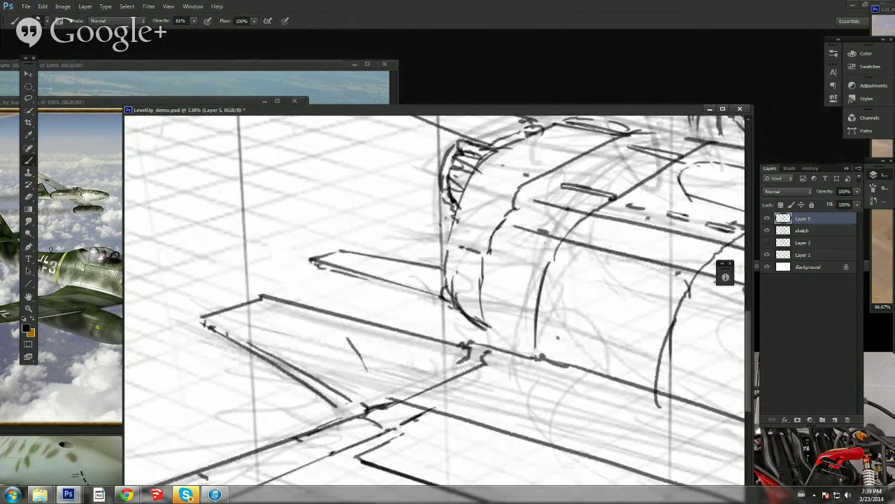
left_click_drag(442, 248, 439, 255)
left_click_drag(452, 186, 467, 296)
left_click_drag(459, 359, 459, 375)
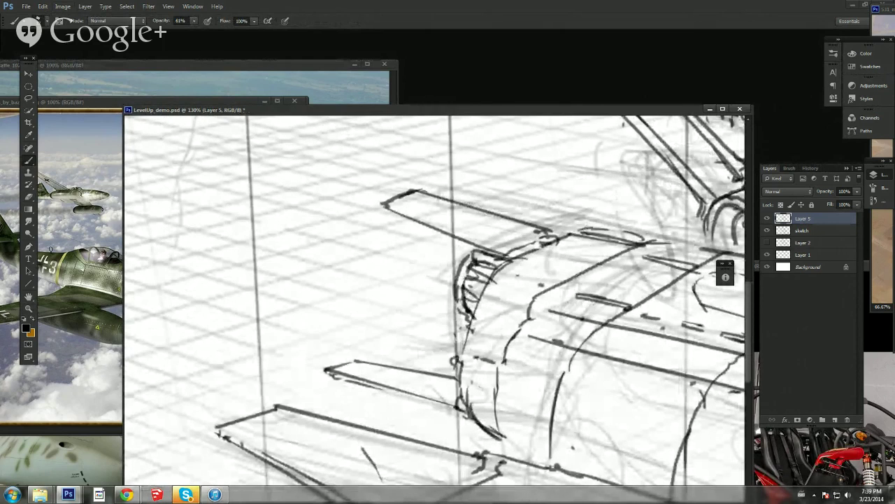
Step: Thicken the upper fin's lower edge and draw hinge fittings and a small bolt detail where it joins the pod
left_click_drag(546, 239, 540, 243)
left_click_drag(486, 247, 418, 216)
left_click_drag(401, 208, 392, 205)
mouse_move(505, 244)
left_mouse_down()
mouse_move(519, 243)
mouse_move(505, 253)
mouse_move(574, 228)
left_mouse_up()
left_click_drag(517, 265, 559, 263)
mouse_move(569, 239)
left_mouse_down()
mouse_move(592, 245)
mouse_move(602, 262)
left_mouse_up()
Step: Draw small round fittings at the lower end of the pod's rear rim and save the document
right_click(484, 422)
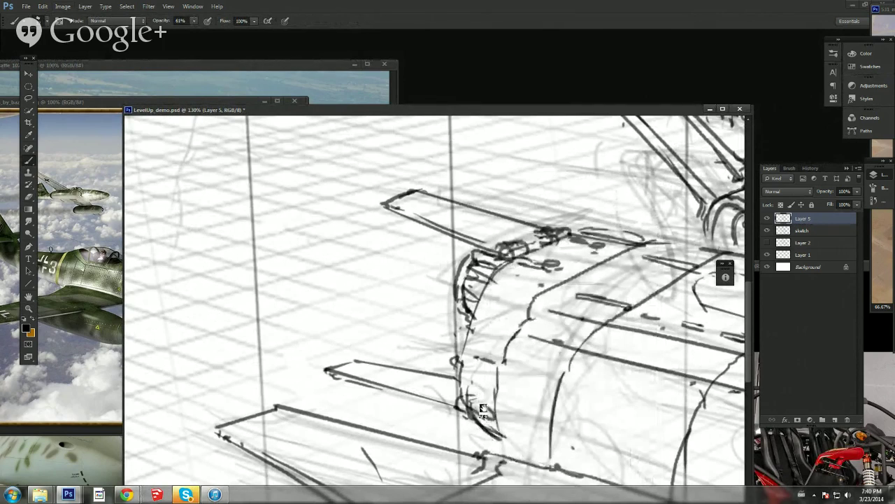
left_click_drag(484, 409, 502, 416)
right_click(497, 419)
left_click_drag(494, 445, 470, 354)
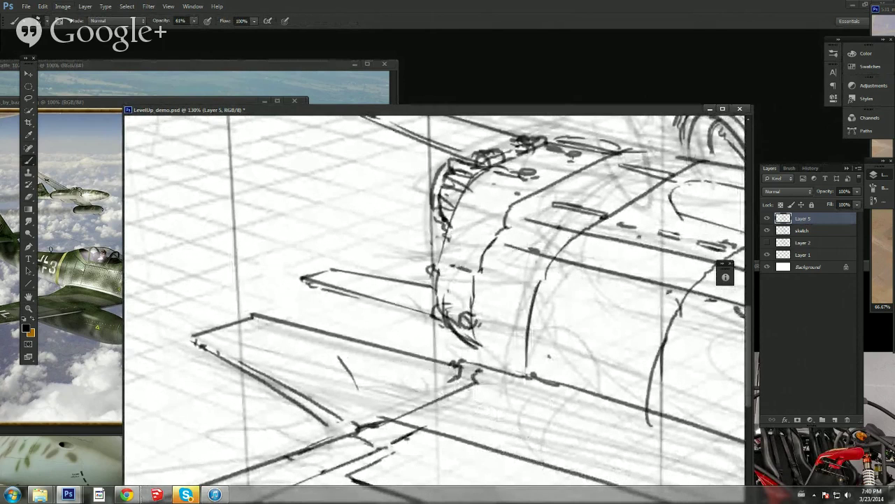
key("ctrl+s")
Step: Darken the pod's rear rim contour and draw small hinge tabs around the root of the fin on the wing
mouse_move(509, 172)
left_mouse_down()
mouse_move(501, 186)
mouse_move(479, 191)
mouse_move(434, 290)
left_mouse_up()
mouse_move(480, 384)
left_mouse_down()
mouse_move(490, 396)
mouse_move(501, 389)
left_mouse_up()
key("ctrl+alt+z")
key("ctrl+alt+z")
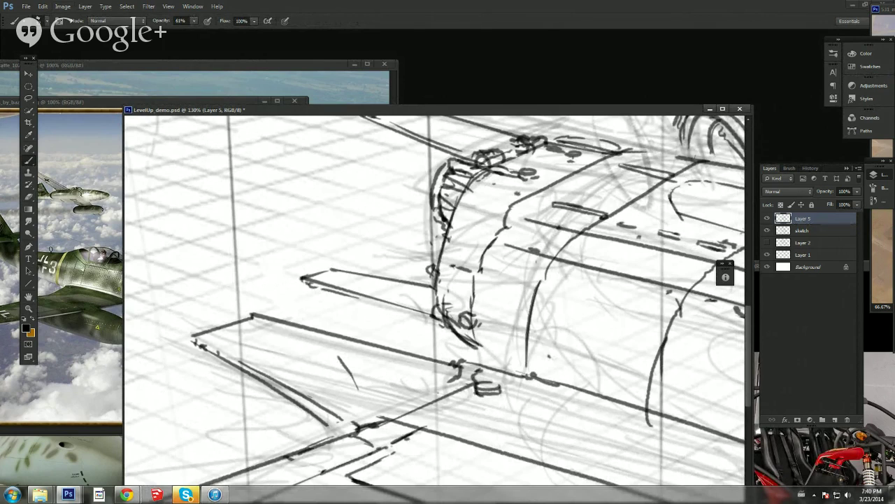
mouse_move(414, 417)
left_mouse_down()
mouse_move(419, 426)
mouse_move(432, 420)
mouse_move(404, 410)
left_mouse_up()
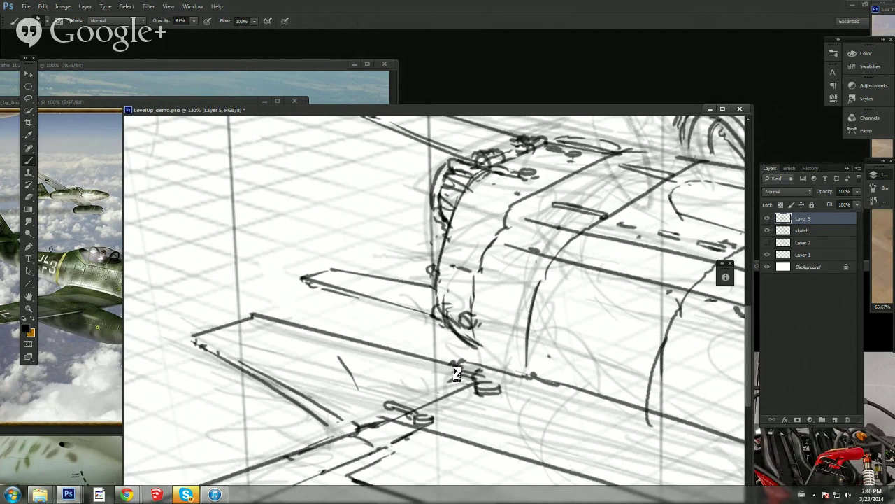
mouse_move(456, 372)
left_mouse_down()
mouse_move(448, 384)
mouse_move(472, 381)
left_mouse_up()
Step: Clean up the hinge fitting between the wing's rear fin and the engine pod by erasing and redrawing its lines
left_click(30, 308)
left_click_drag(514, 278, 481, 322)
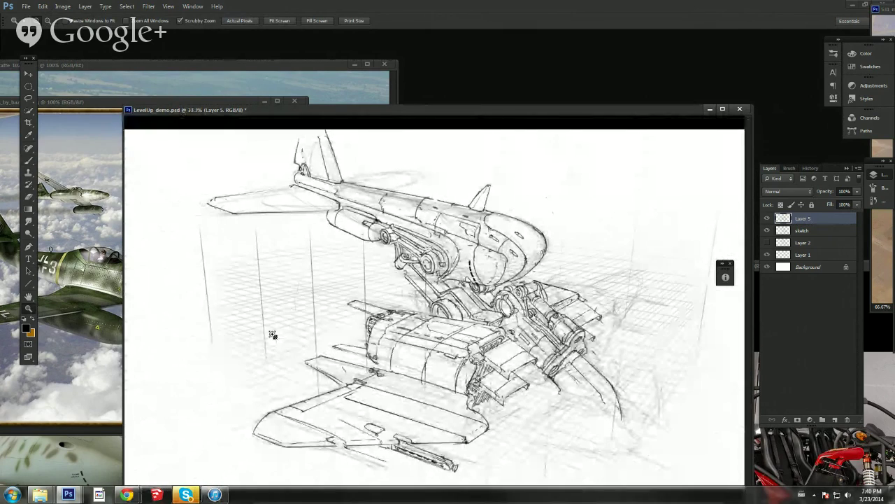
left_click(372, 350)
key("b")
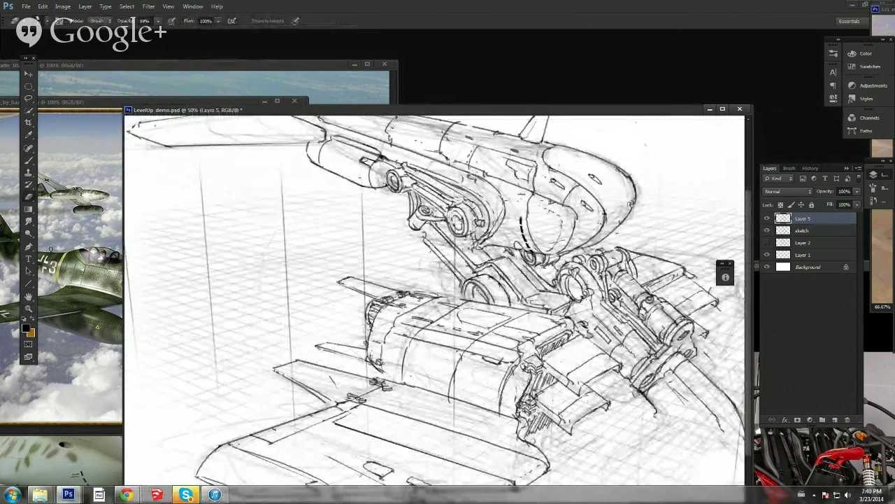
key("b")
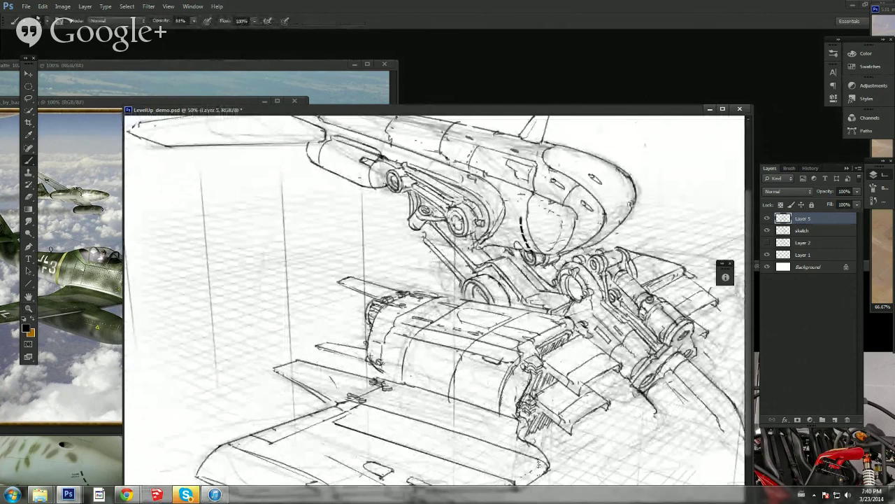
left_click_drag(518, 414, 522, 438)
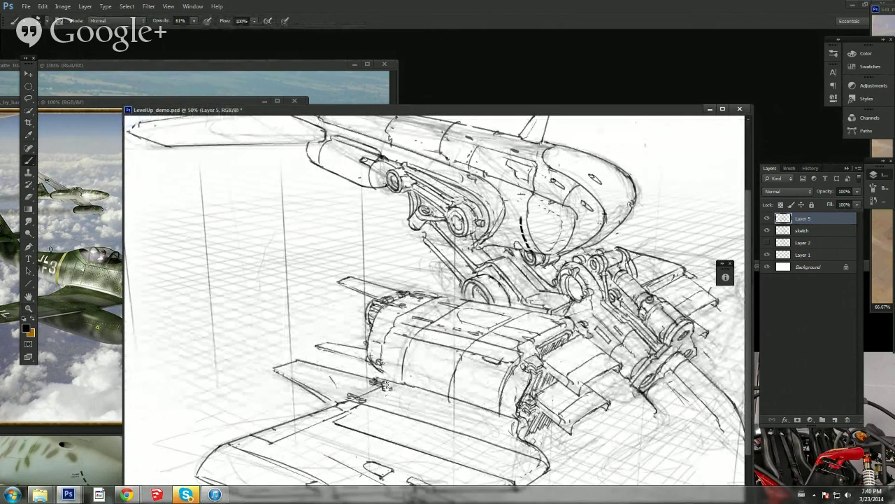
key("e")
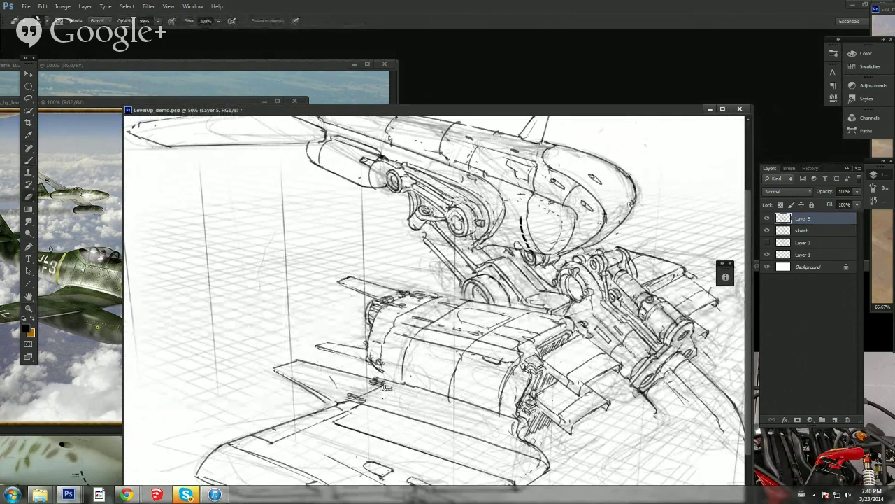
key("b")
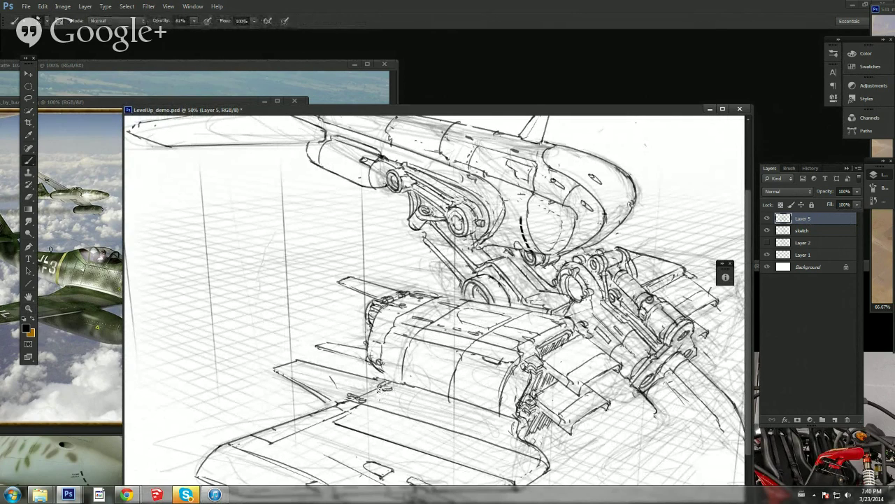
Step: Lasso the engine pod's rear rim with both small fins, scale it down and shift it toward the pod body
left_click_drag(387, 386, 419, 357)
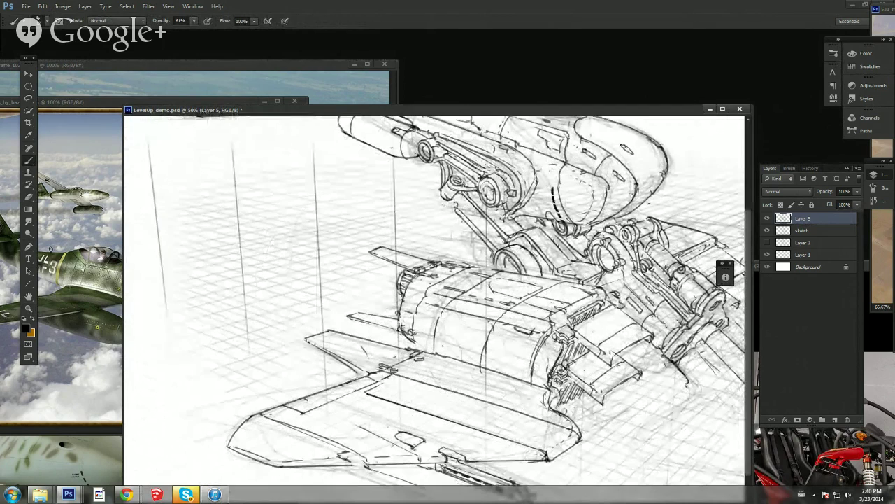
left_click_drag(499, 310, 501, 332)
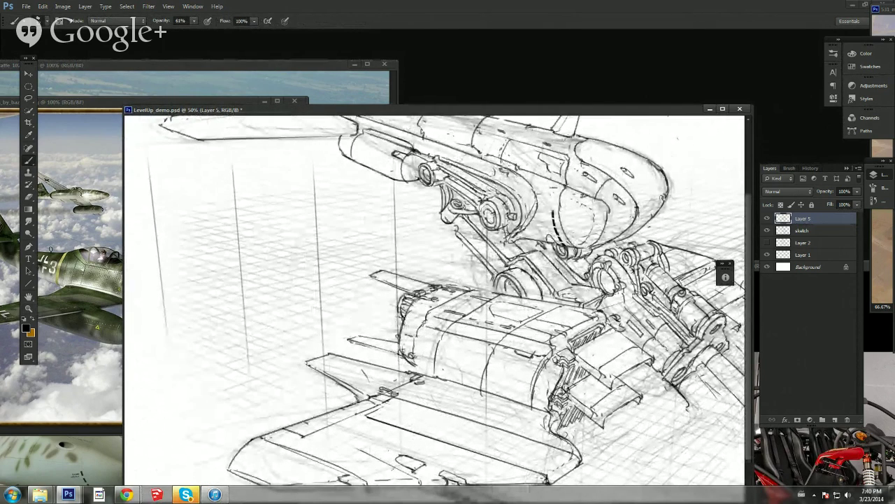
key("l")
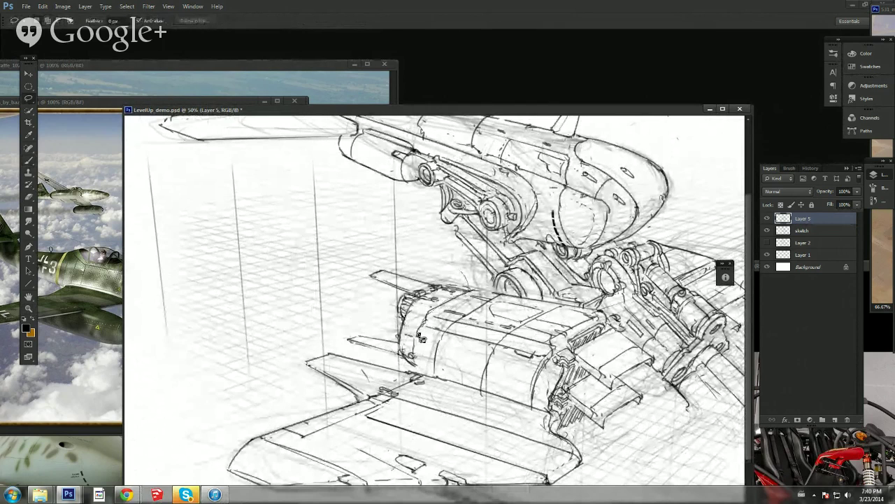
mouse_move(414, 366)
left_mouse_down()
mouse_move(330, 330)
mouse_move(358, 267)
mouse_move(425, 256)
mouse_move(463, 277)
mouse_move(442, 276)
left_mouse_up()
key("ctrl+t")
left_click_drag(430, 317, 454, 307)
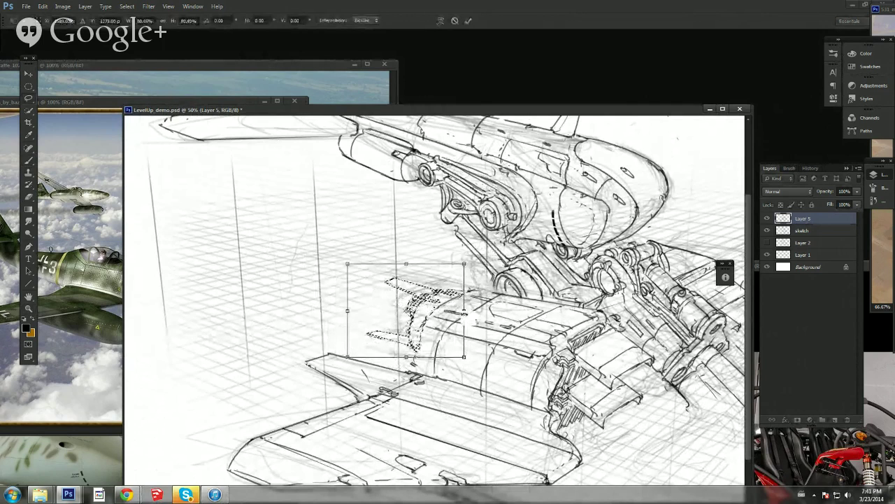
key("Return")
Step: Erase the leftover marks below the resized rim and redraw the pod's rear contour down to the wing
key("e")
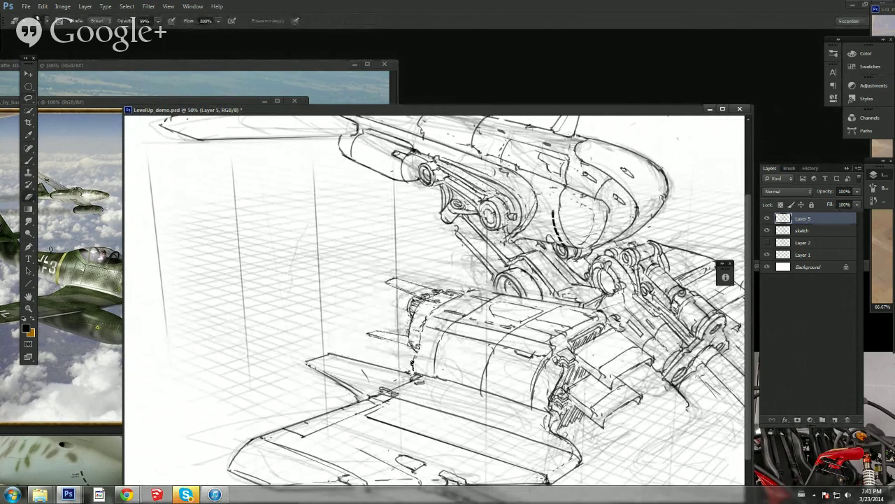
left_click_drag(414, 359, 421, 375)
key("b")
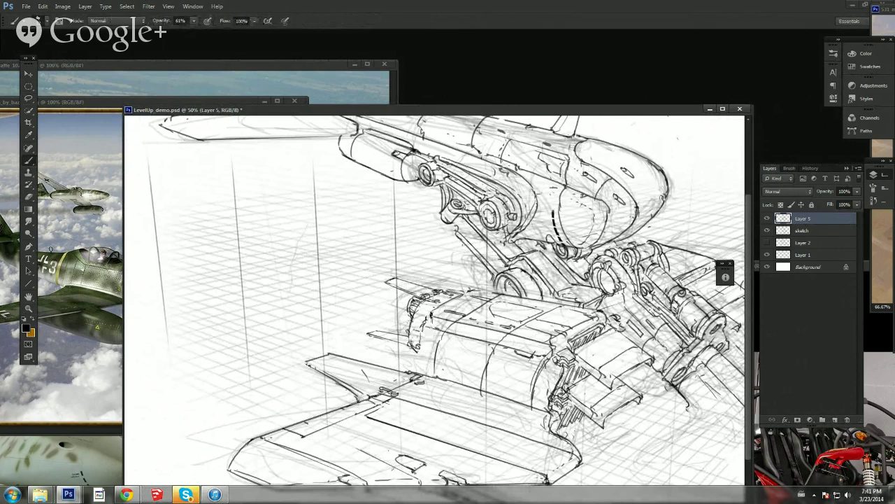
left_click_drag(426, 329, 427, 366)
key("ctrl+z")
left_click_drag(422, 325, 420, 375)
mouse_move(425, 369)
left_mouse_down()
mouse_move(532, 400)
mouse_move(552, 423)
left_mouse_up()
key("e")
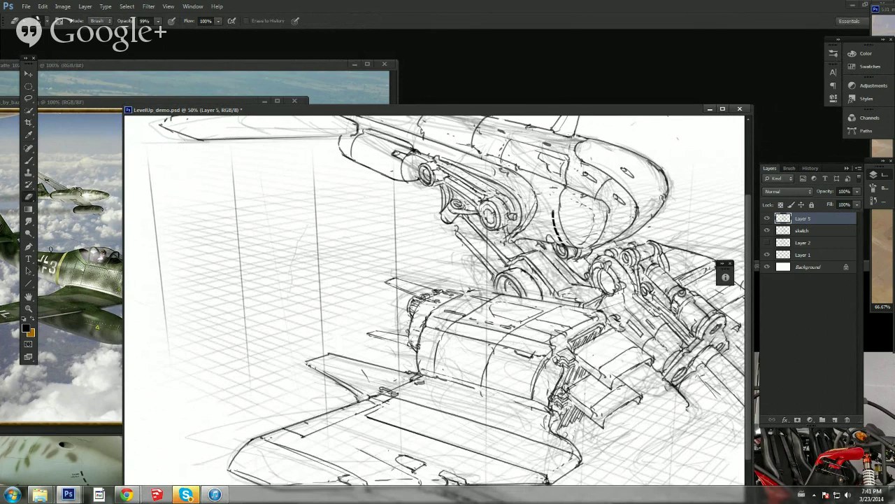
Step: Bring the yellow-nosed fighter reference photo into view and reposition the drawing's window beside it
left_click_drag(299, 65, 347, 67)
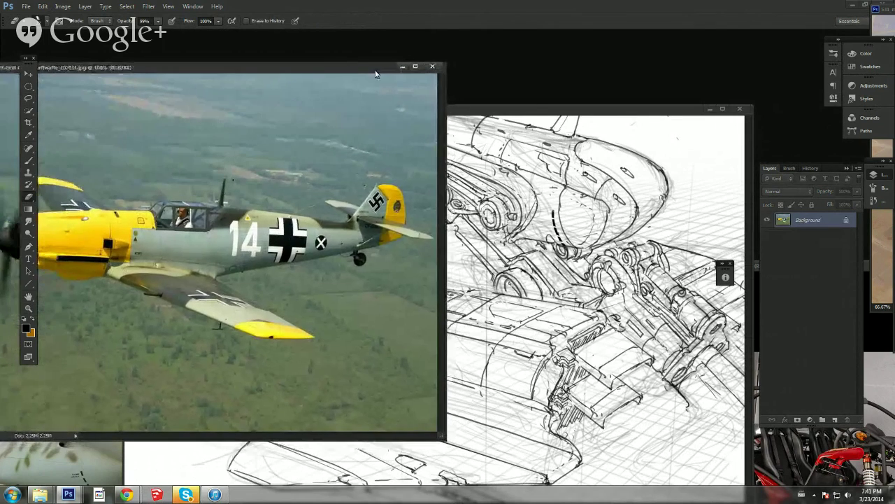
left_click_drag(522, 110, 555, 91)
key("b")
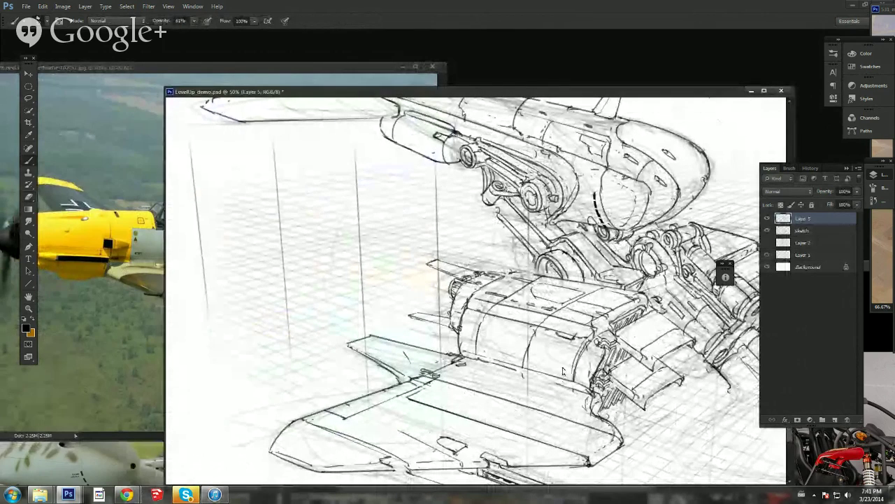
Step: Adjust the brush size and draw a curved exhaust panel with a serrated edge on the pod's side, near its front
mouse_move(559, 356)
left_mouse_down()
mouse_move(564, 380)
mouse_move(568, 363)
mouse_move(564, 372)
mouse_move(616, 361)
left_mouse_up()
key("e")
key("b")
right_click(625, 375)
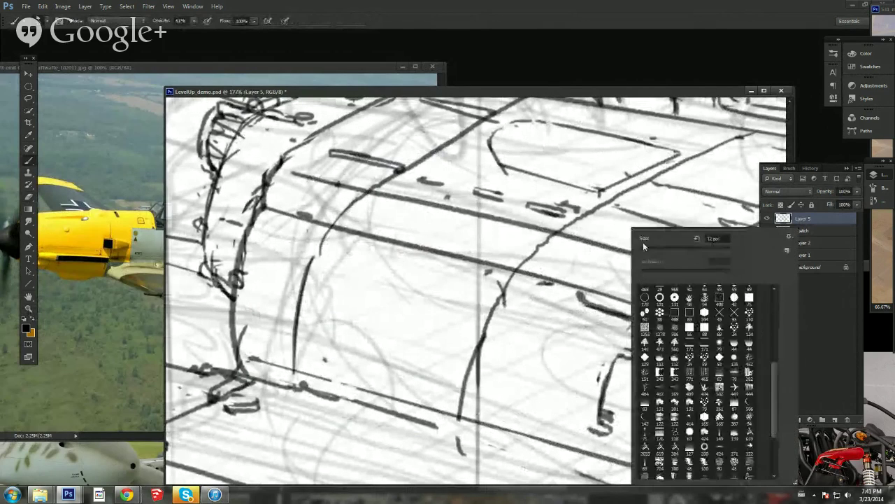
left_click_drag(644, 250, 647, 253)
left_click(606, 404)
mouse_move(609, 405)
left_mouse_down()
mouse_move(608, 415)
mouse_move(614, 365)
mouse_move(625, 359)
left_mouse_up()
mouse_move(594, 432)
left_mouse_down()
mouse_move(557, 419)
mouse_move(554, 380)
mouse_move(562, 364)
mouse_move(552, 389)
mouse_move(567, 346)
mouse_move(620, 355)
left_mouse_up()
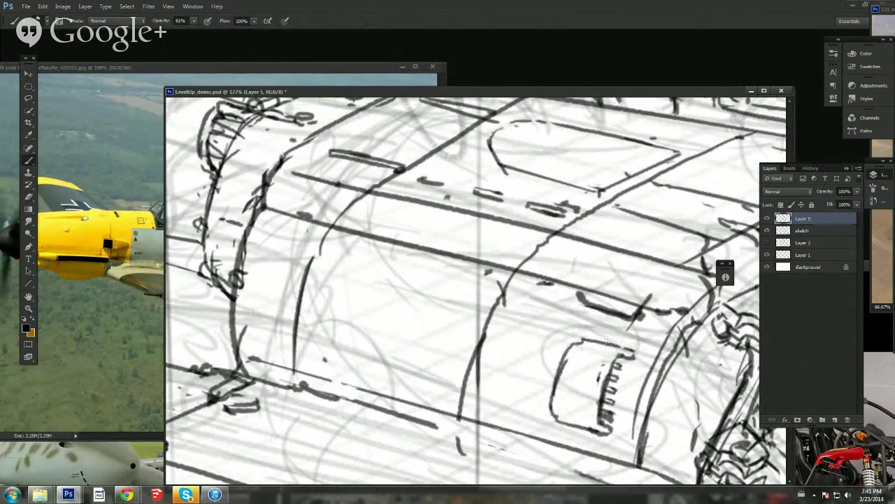
Step: Extend the exhaust panel rearward into a bullet-shaped fairing with a curved seam and lower lip, erasing the pod seam crossing it
mouse_move(558, 414)
left_mouse_down()
mouse_move(524, 424)
mouse_move(497, 413)
mouse_move(550, 406)
mouse_move(489, 396)
left_mouse_up()
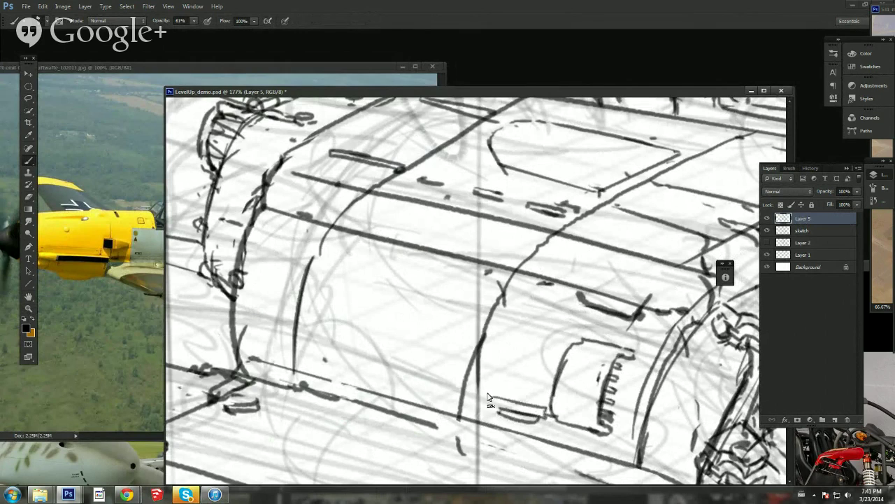
left_click_drag(577, 342, 520, 327)
left_click_drag(493, 399, 503, 338)
mouse_move(487, 389)
left_mouse_down()
mouse_move(510, 328)
mouse_move(468, 382)
mouse_move(494, 314)
mouse_move(487, 339)
mouse_move(494, 327)
mouse_move(455, 334)
mouse_move(447, 368)
mouse_move(453, 335)
mouse_move(444, 354)
mouse_move(497, 403)
mouse_move(438, 368)
left_mouse_up()
key("e")
key("b")
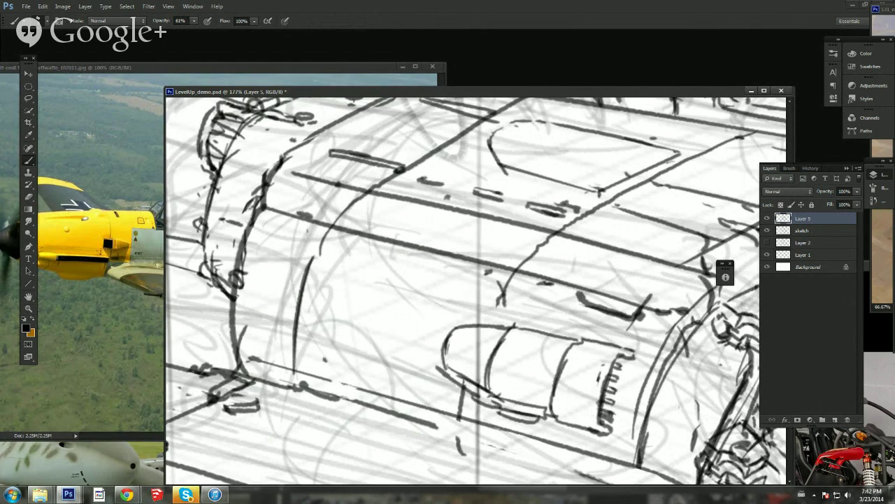
Step: Draw a small rectangular hatch on the fairing, double its rounded tip, and run two long lines from it along the pod
mouse_move(545, 376)
left_mouse_down()
mouse_move(512, 349)
mouse_move(543, 375)
left_mouse_up()
mouse_move(454, 328)
left_mouse_down()
mouse_move(440, 369)
mouse_move(444, 330)
left_mouse_up()
left_click_drag(253, 285, 441, 329)
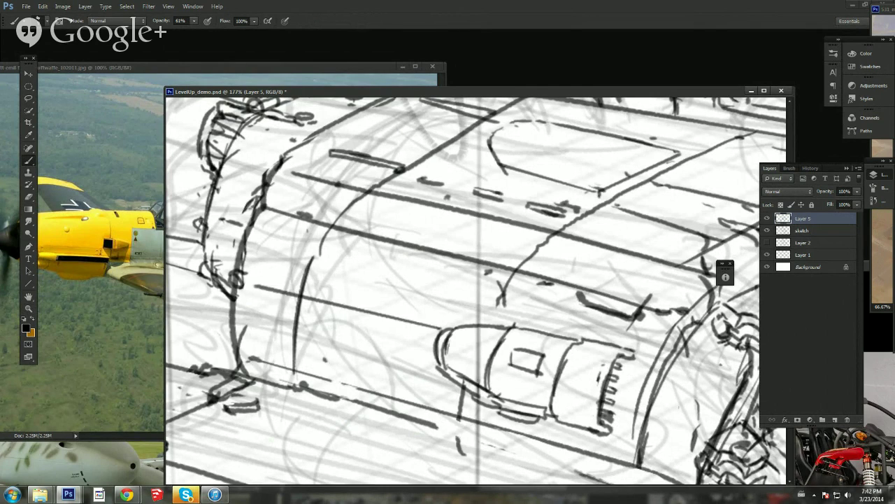
left_click_drag(256, 320, 429, 365)
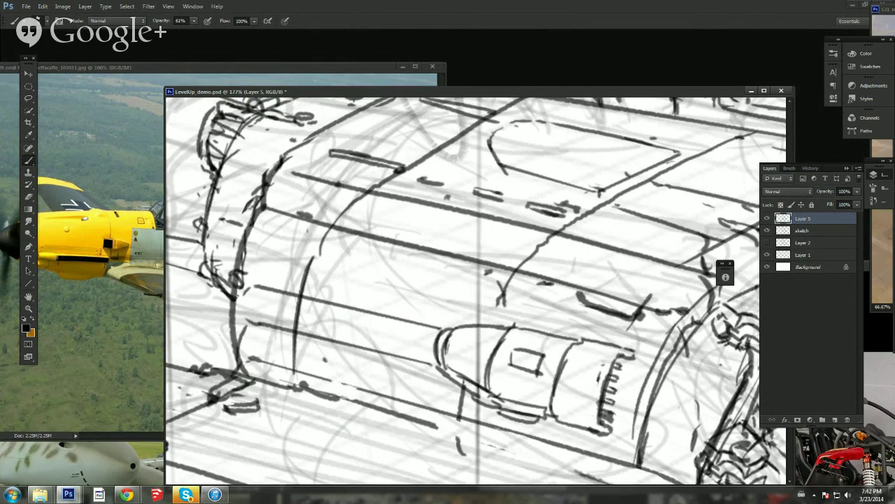
Step: Erase the pod's curved seam between the two long lines and add a short stroke beneath the fairing
key("e")
mouse_move(310, 314)
left_mouse_down()
mouse_move(352, 315)
mouse_move(400, 331)
left_mouse_up()
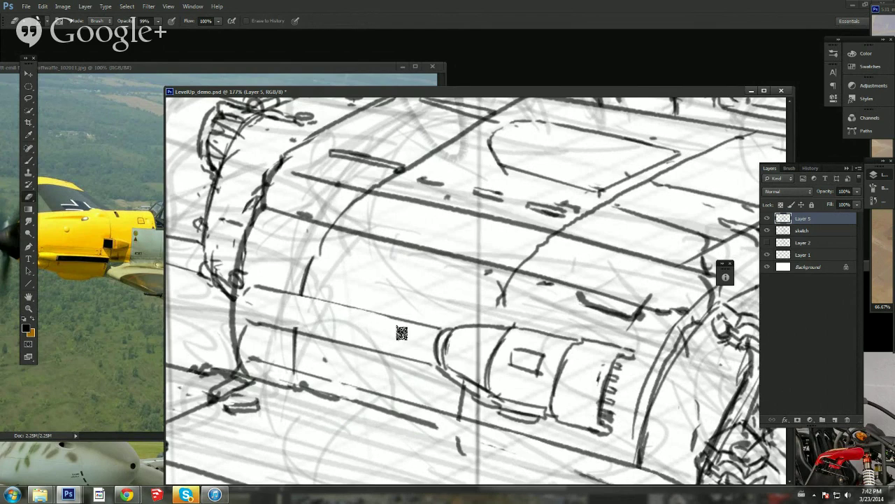
key("b")
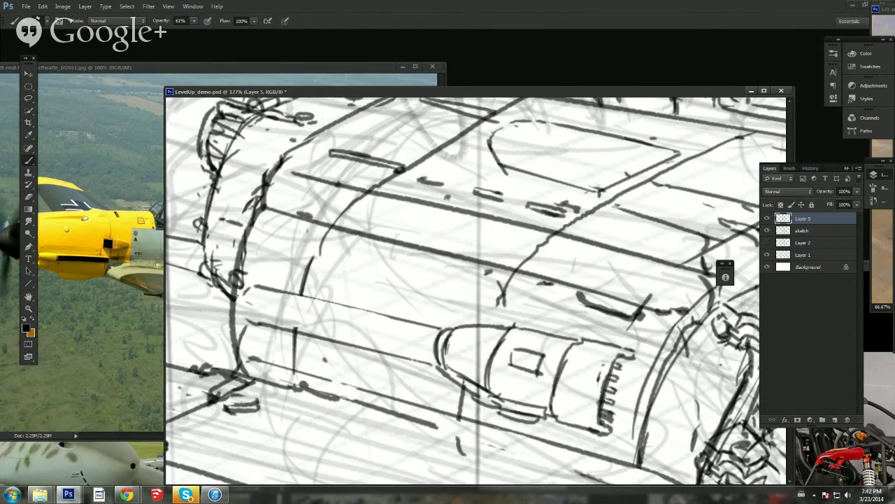
mouse_move(483, 402)
left_mouse_down()
mouse_move(478, 419)
mouse_move(489, 423)
left_mouse_up()
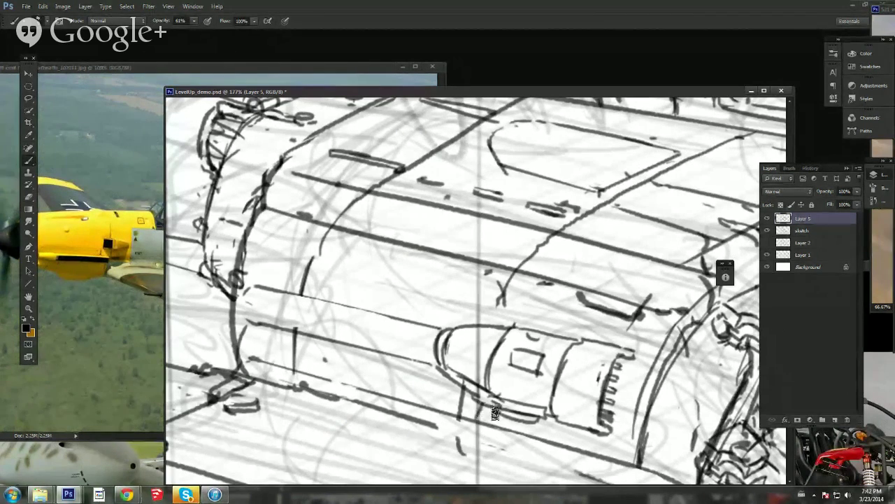
Step: Erase parts of the pod's lower seam and redraw it as a double-lined pipe curving up into the fairing
key("e")
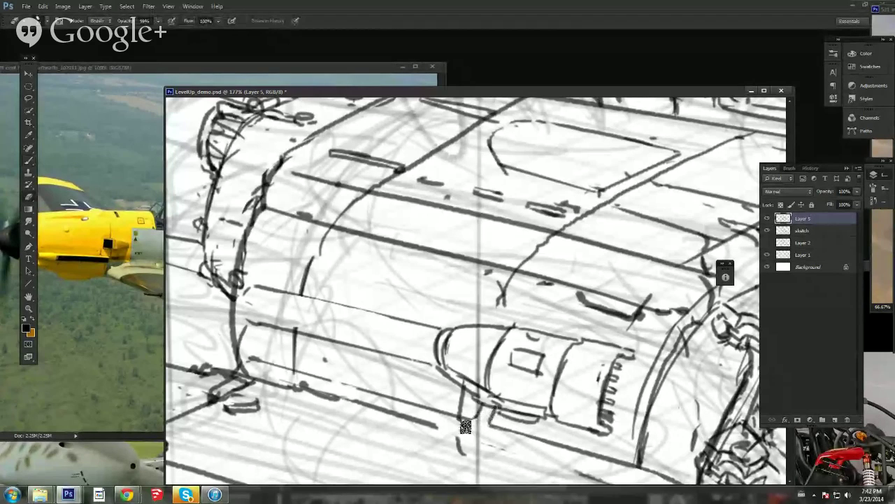
mouse_move(393, 410)
left_mouse_down()
mouse_move(455, 419)
mouse_move(479, 407)
mouse_move(491, 427)
mouse_move(470, 438)
mouse_move(429, 424)
left_mouse_up()
key("b")
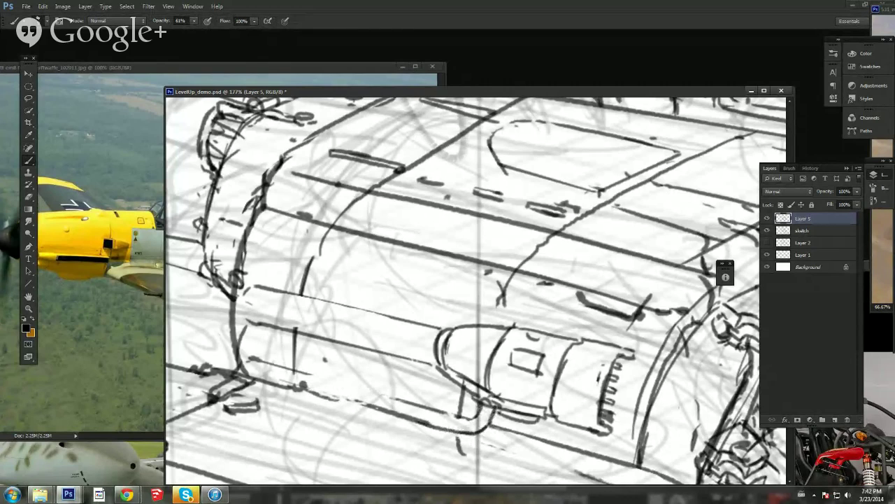
mouse_move(484, 409)
left_mouse_down()
mouse_move(468, 426)
mouse_move(412, 405)
left_mouse_up()
left_click_drag(296, 373, 400, 400)
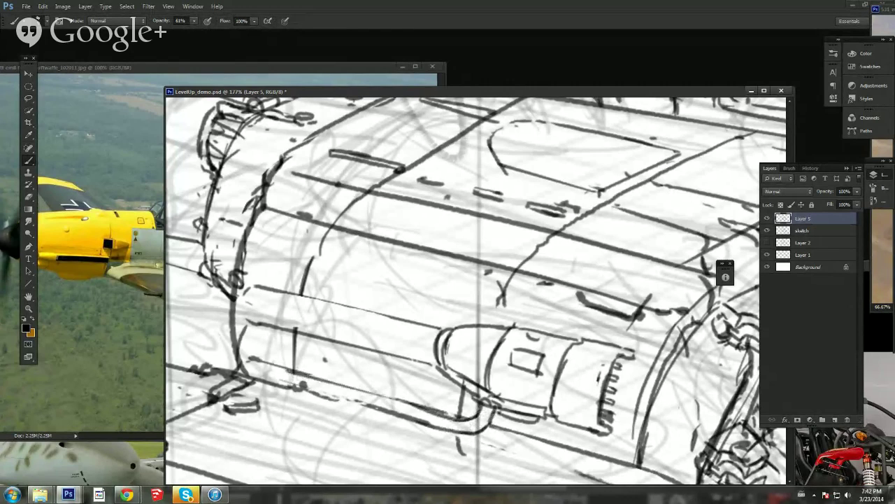
left_click_drag(287, 370, 461, 418)
left_click_drag(249, 376, 441, 423)
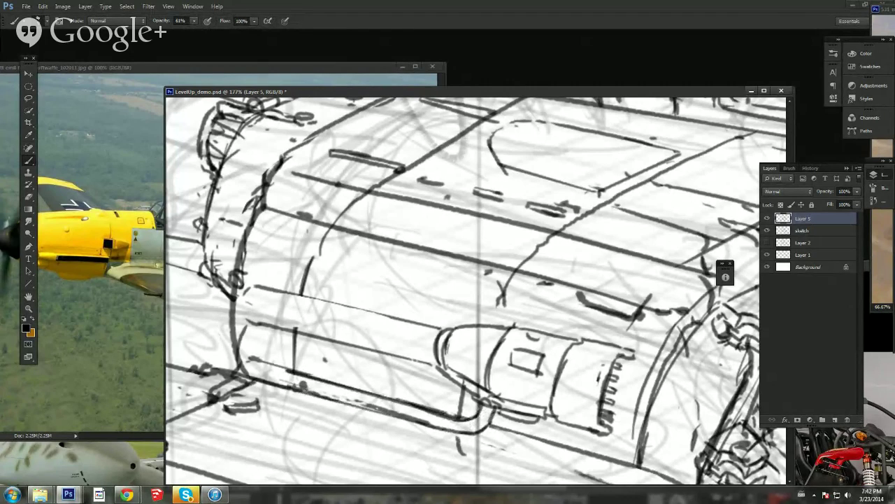
Step: Clean up the lower pipe's lines with the eraser and draw two rounded clamps around it
key("e")
left_click_drag(241, 356, 415, 418)
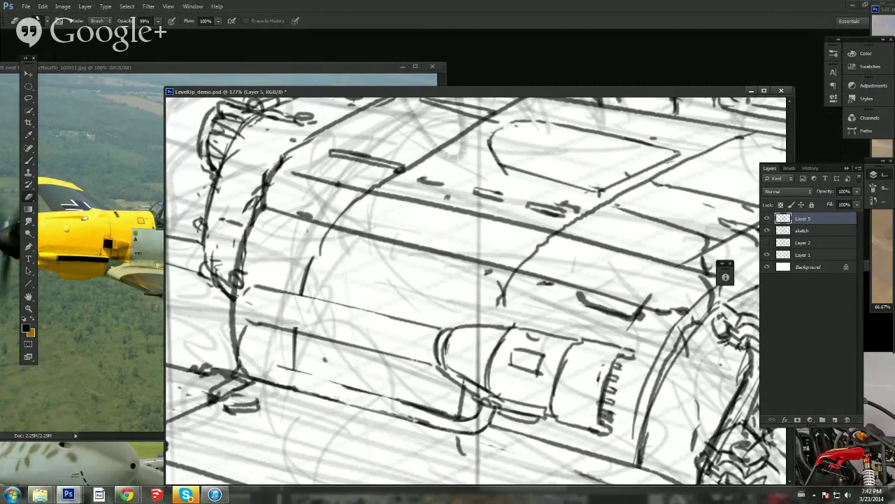
key("b")
mouse_move(253, 361)
left_mouse_down()
mouse_move(422, 412)
mouse_move(408, 403)
mouse_move(390, 415)
mouse_move(410, 398)
mouse_move(402, 425)
mouse_move(382, 422)
left_mouse_up()
key("e")
key("b")
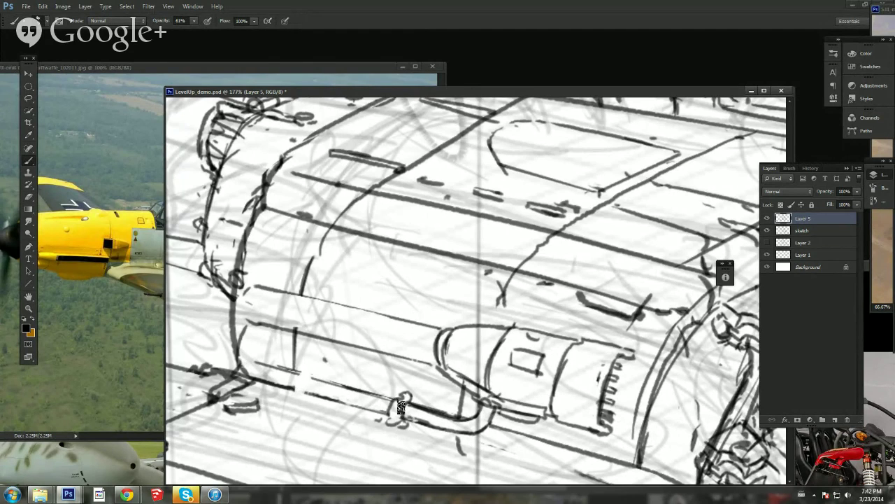
mouse_move(311, 379)
left_mouse_down()
mouse_move(307, 394)
mouse_move(310, 364)
mouse_move(323, 366)
mouse_move(327, 376)
mouse_move(306, 400)
left_mouse_up()
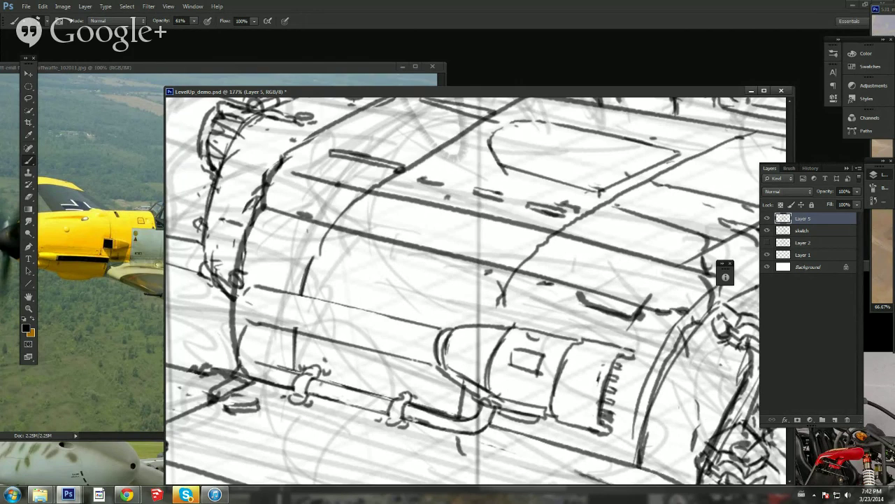
Step: Break the two long lines behind the fairing and draw a banded collar near its tip with a small fitting beneath
key("e")
mouse_move(398, 358)
left_mouse_down()
mouse_move(418, 313)
mouse_move(392, 342)
left_mouse_up()
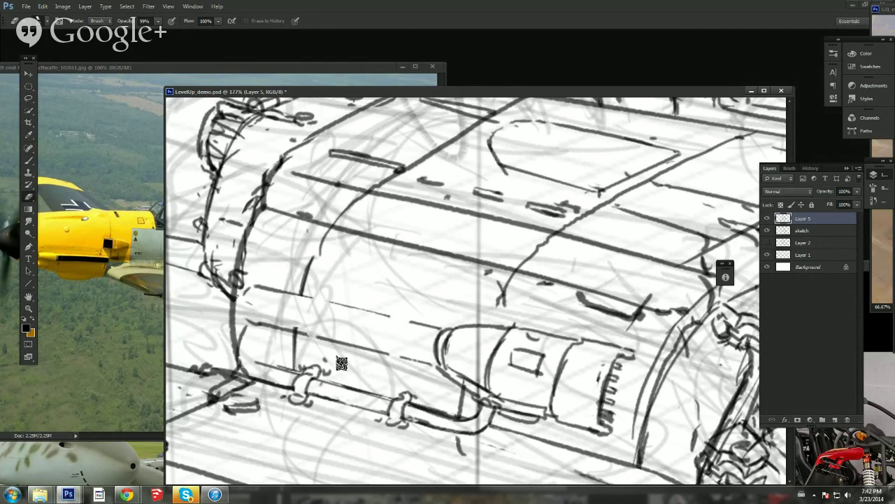
key("b")
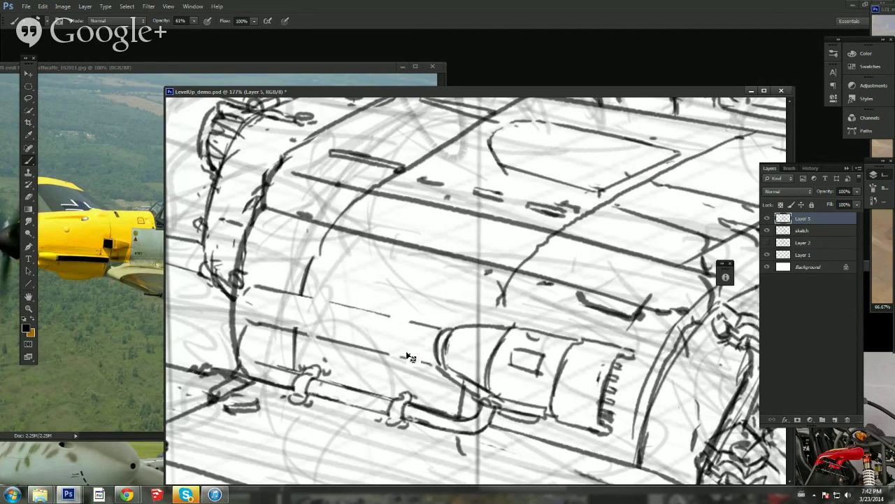
left_click_drag(427, 322, 416, 361)
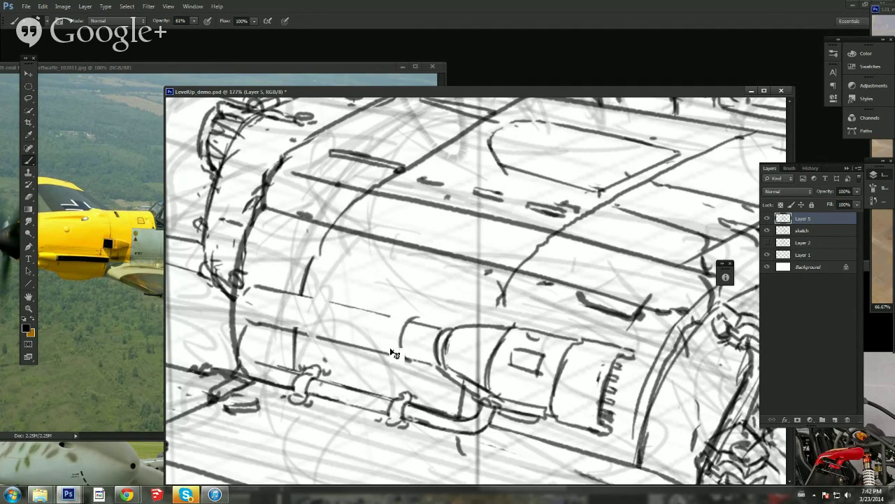
left_click_drag(390, 354, 394, 316)
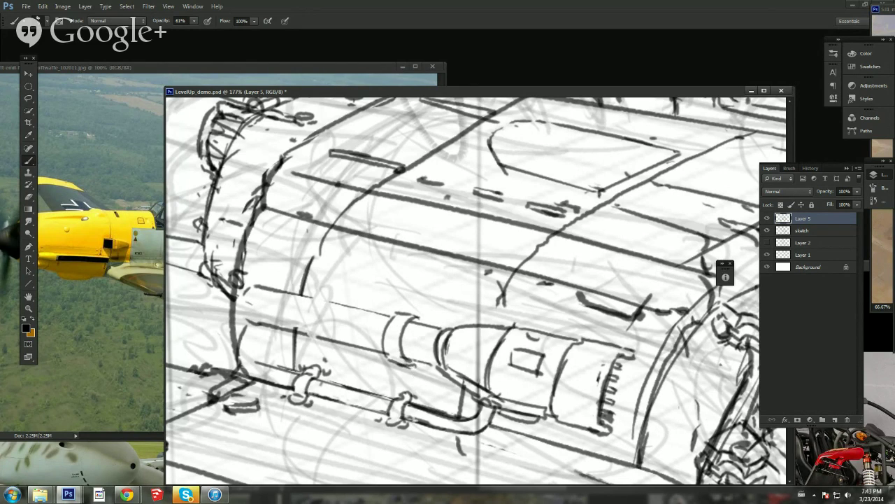
left_click_drag(421, 365, 416, 383)
mouse_move(392, 316)
left_mouse_down()
mouse_move(430, 323)
mouse_move(406, 357)
left_mouse_up()
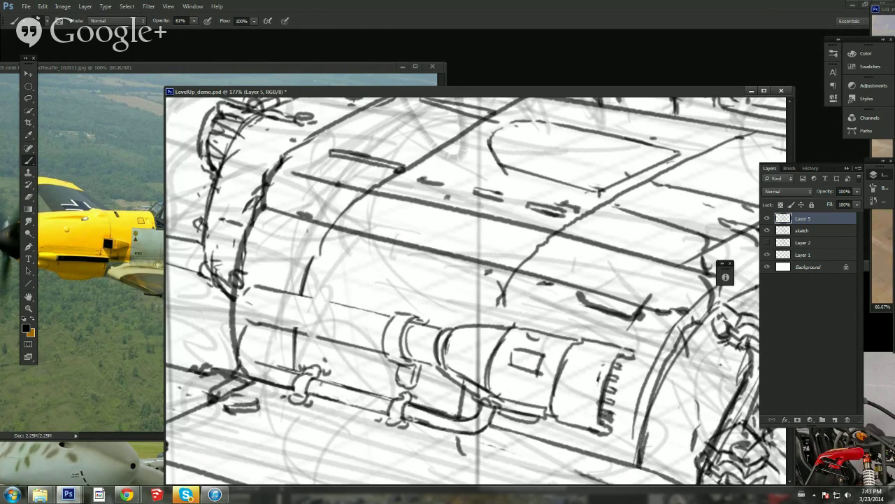
Step: Draw a second curved collar around the rear part of the upper pipe, undoing the last stroke
key("e")
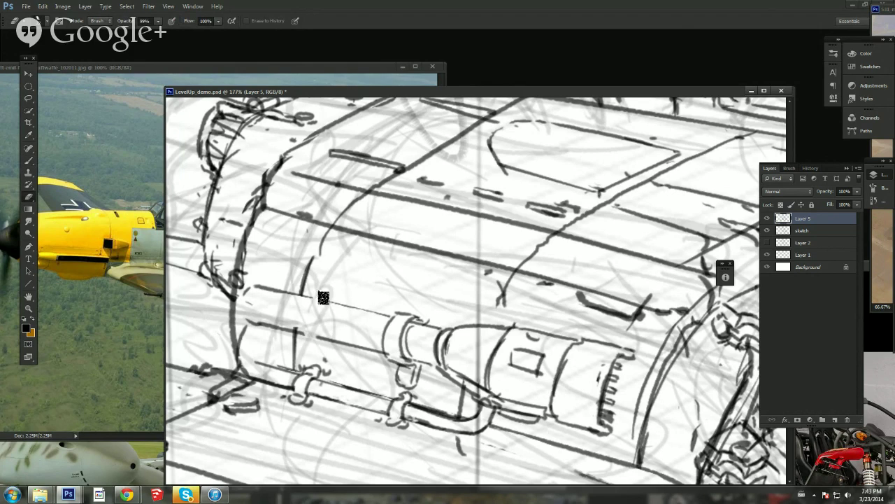
key("b")
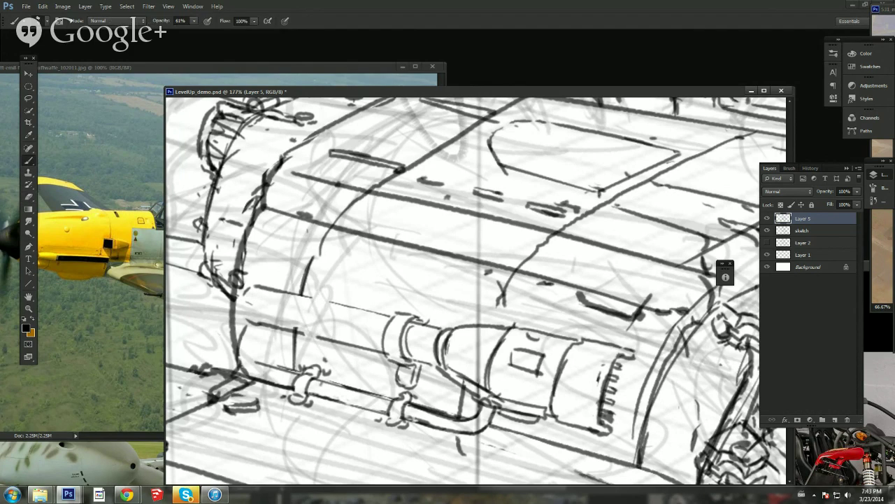
left_click_drag(329, 304, 319, 340)
left_click_drag(313, 295, 306, 338)
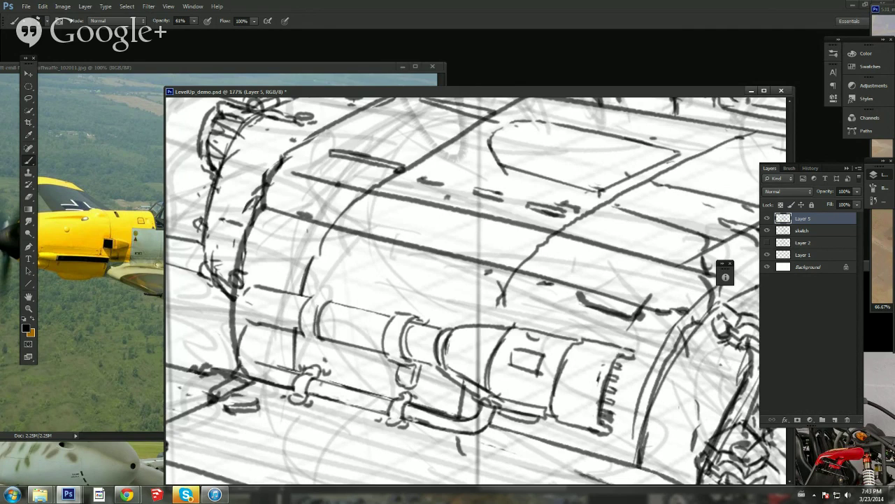
left_click_drag(314, 337, 324, 301)
key("ctrl+z")
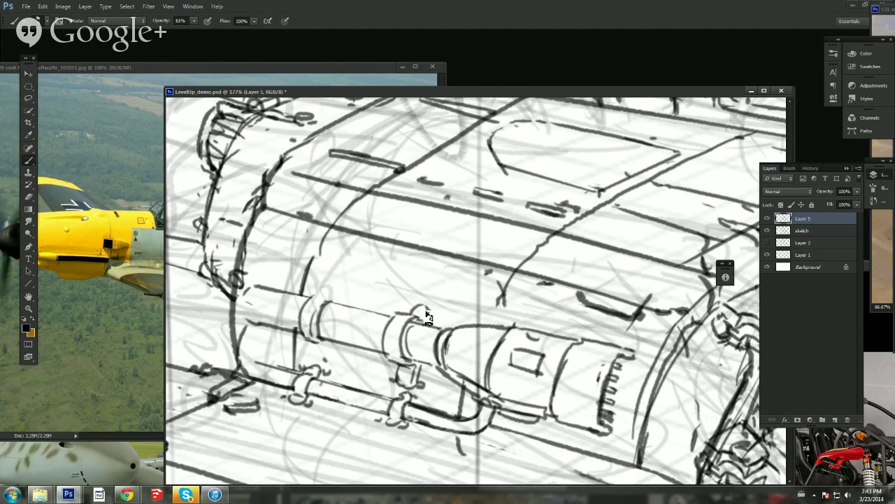
Step: Add small bolt fittings above and below the pipe collars and detail the pipe's joint at the pod's rear ring
mouse_move(426, 310)
left_mouse_down()
mouse_move(435, 312)
mouse_move(415, 311)
left_mouse_up()
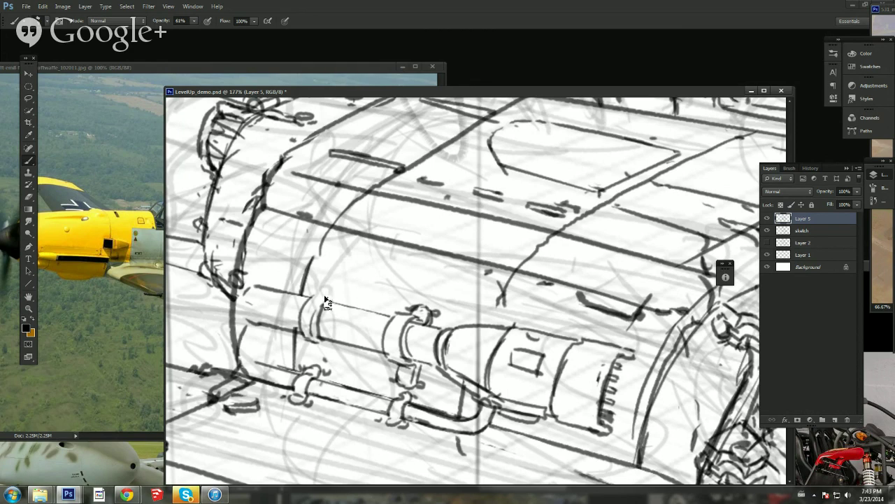
left_click_drag(319, 297, 333, 300)
mouse_move(311, 343)
left_mouse_down()
mouse_move(319, 357)
mouse_move(334, 358)
left_mouse_up()
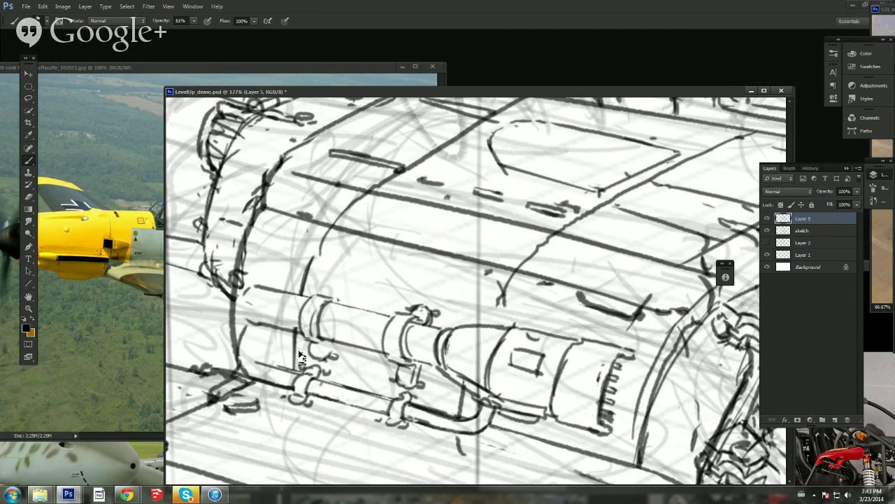
mouse_move(342, 318)
left_mouse_down()
mouse_move(345, 292)
mouse_move(352, 295)
mouse_move(324, 296)
left_mouse_up()
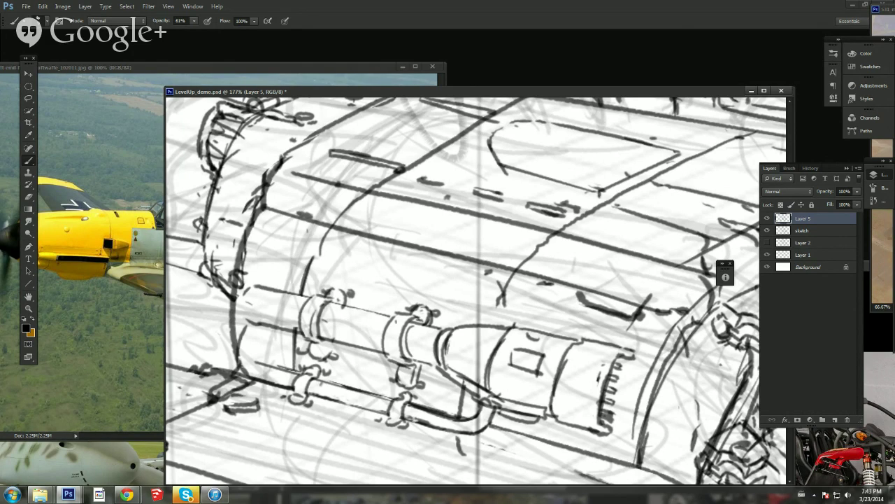
left_click_drag(240, 284, 258, 287)
mouse_move(235, 313)
left_mouse_down()
mouse_move(250, 322)
mouse_move(234, 316)
left_mouse_up()
left_click_drag(224, 290, 235, 300)
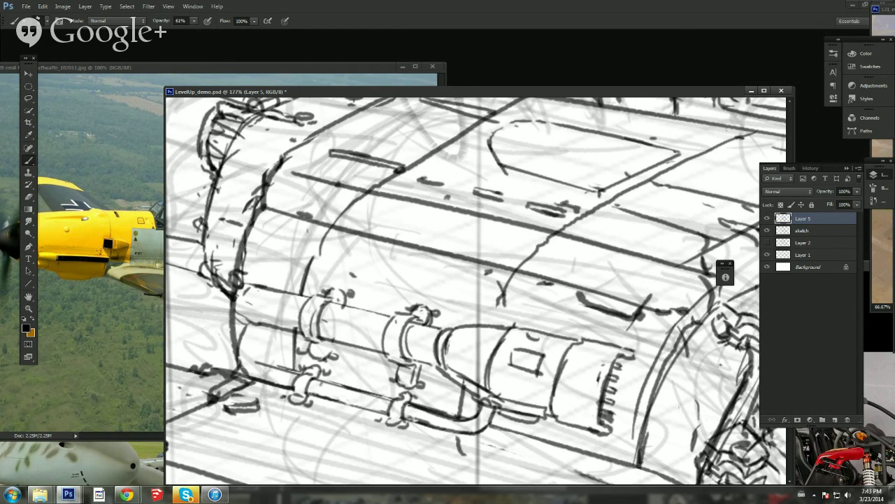
Step: Black in the slot on the pod's side and add two more dark slots behind it along the same seam
mouse_move(582, 296)
left_mouse_down()
mouse_move(628, 311)
mouse_move(516, 276)
mouse_move(530, 280)
left_mouse_up()
right_click(548, 282)
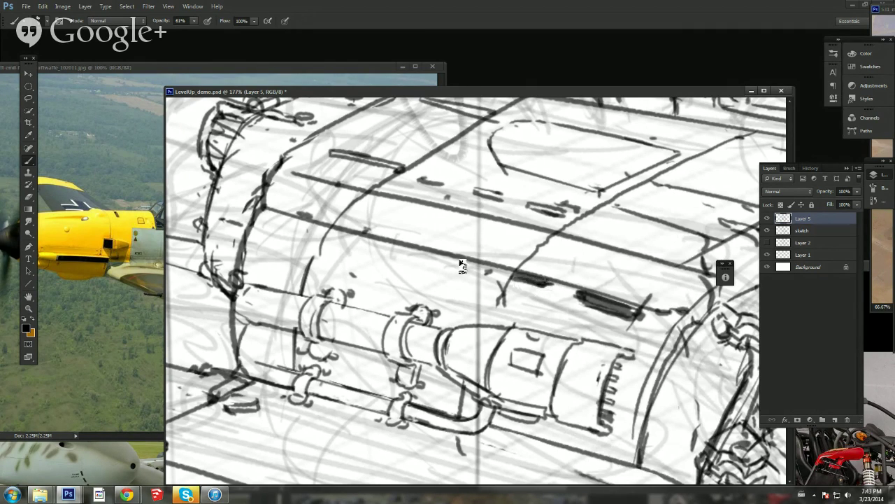
mouse_move(459, 263)
left_mouse_down()
mouse_move(484, 270)
mouse_move(453, 263)
left_mouse_up()
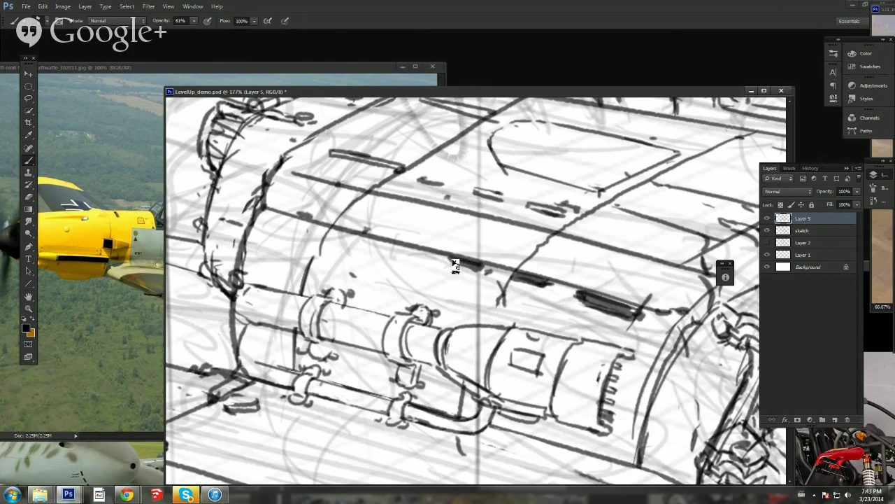
Step: Draw thin parallel lines along the pod from the rear curved seam to the front ring and erase part of the fairing's seam
left_click(322, 249, "shift")
mouse_move(327, 251)
left_mouse_down()
mouse_move(316, 254)
mouse_move(647, 347)
left_mouse_up()
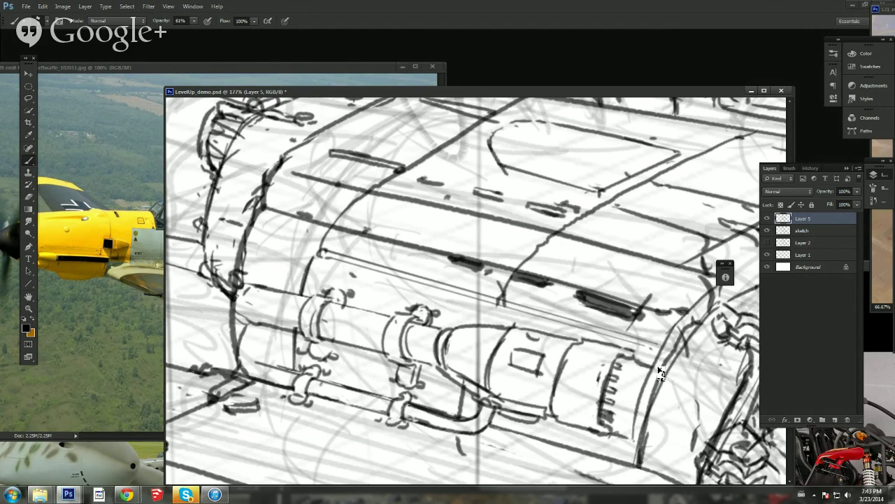
key("e")
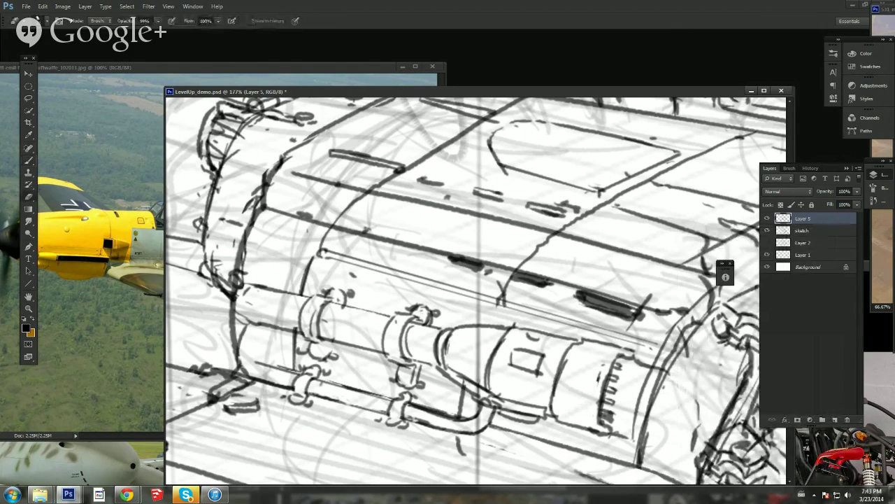
key("b")
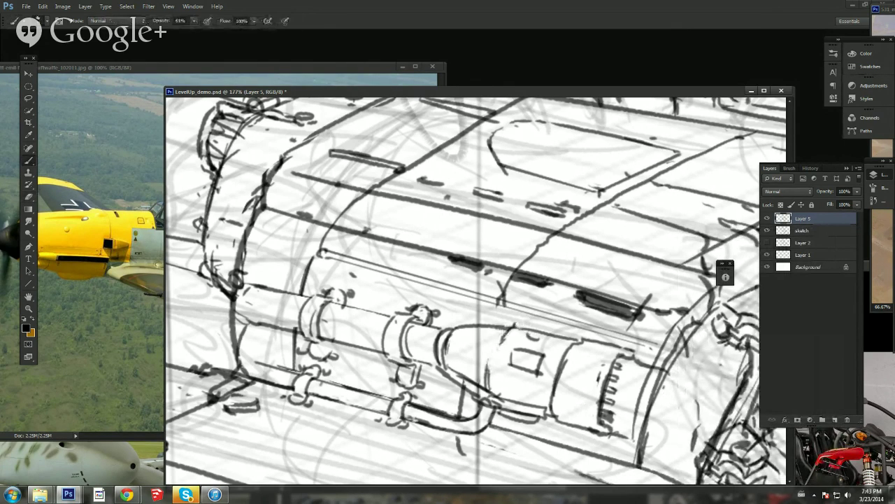
Step: Erase the fuselage's nose outline and redraw it as a longer, fuller nose extending farther forward
left_click(28, 309)
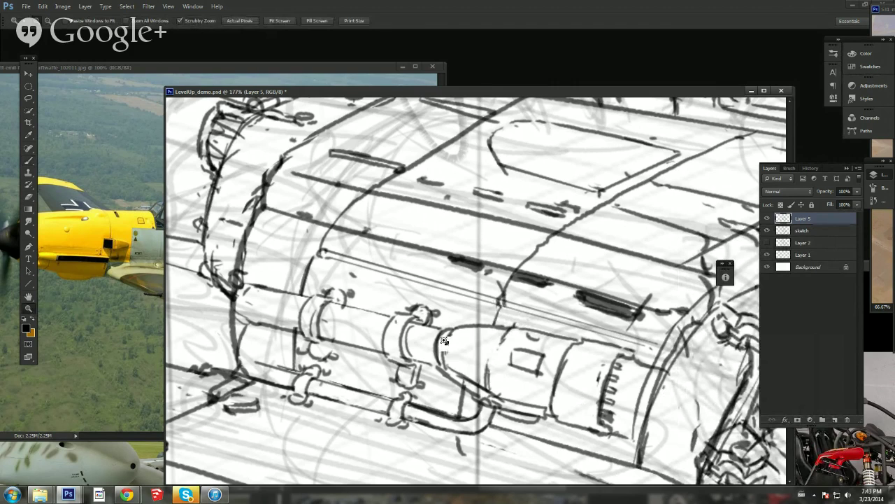
key("ctrl+minus")
key("ctrl+minus")
key("ctrl+minus")
key("ctrl+minus")
key("ctrl+minus")
key("ctrl+plus")
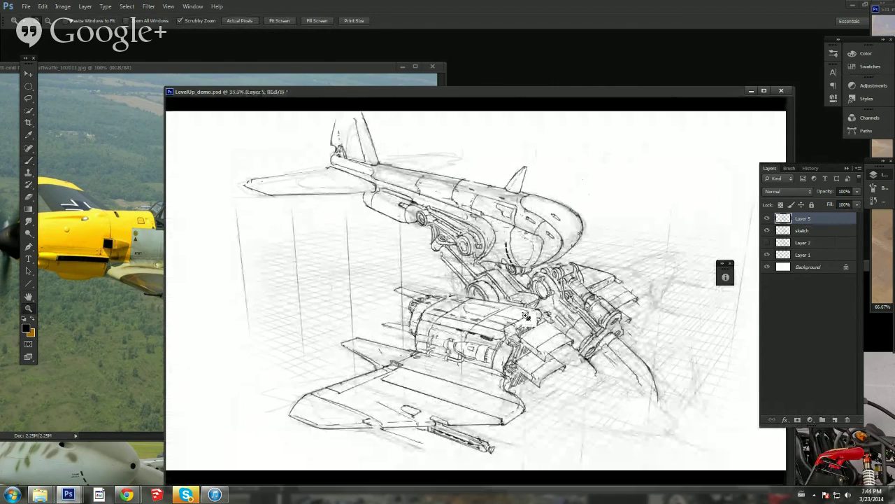
key("b")
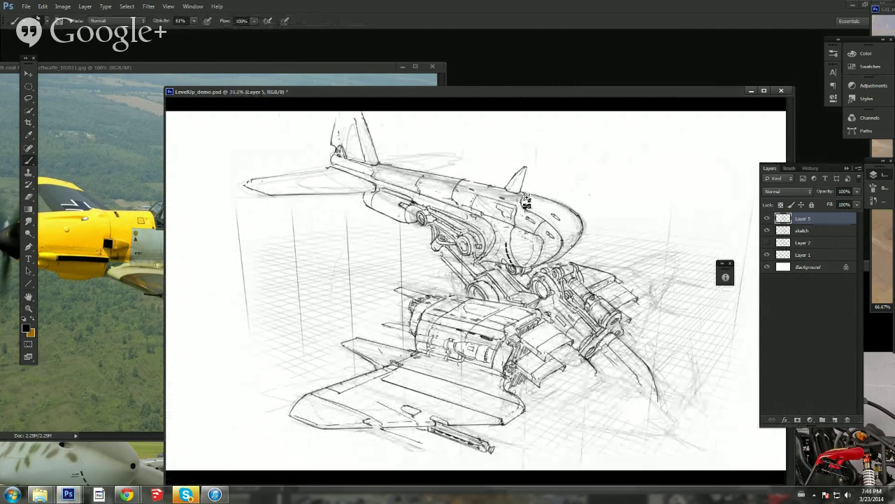
left_click_drag(540, 205, 571, 253)
key("e")
mouse_move(545, 197)
left_mouse_down()
mouse_move(581, 227)
mouse_move(582, 247)
mouse_move(562, 209)
left_mouse_up()
key("b")
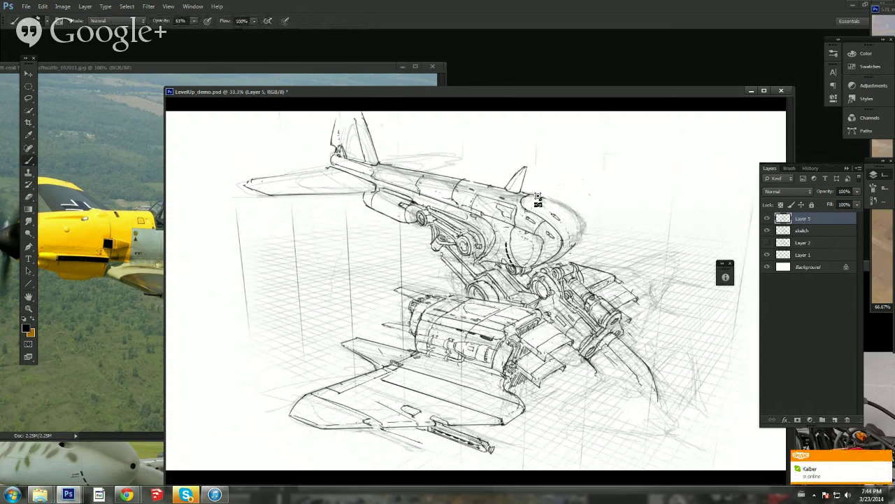
left_click_drag(580, 207, 594, 225)
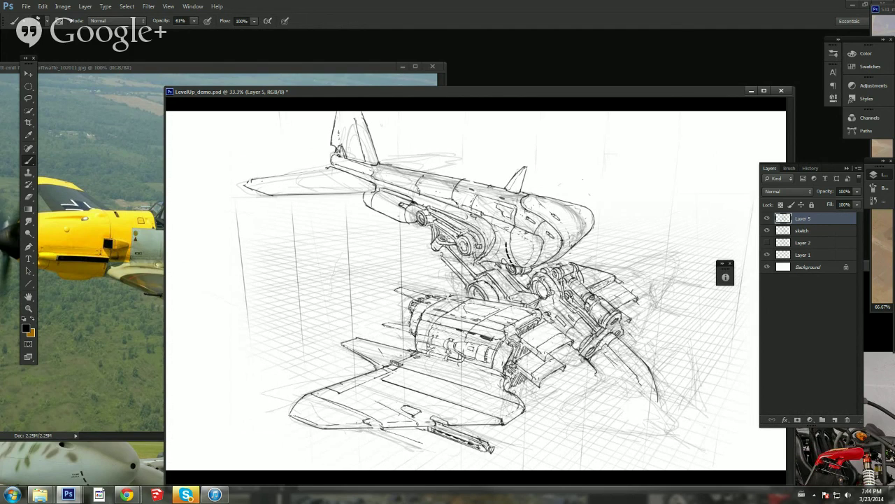
Step: Trim the pointed tip of the near tailplane and save the document
left_click_drag(529, 278, 534, 277)
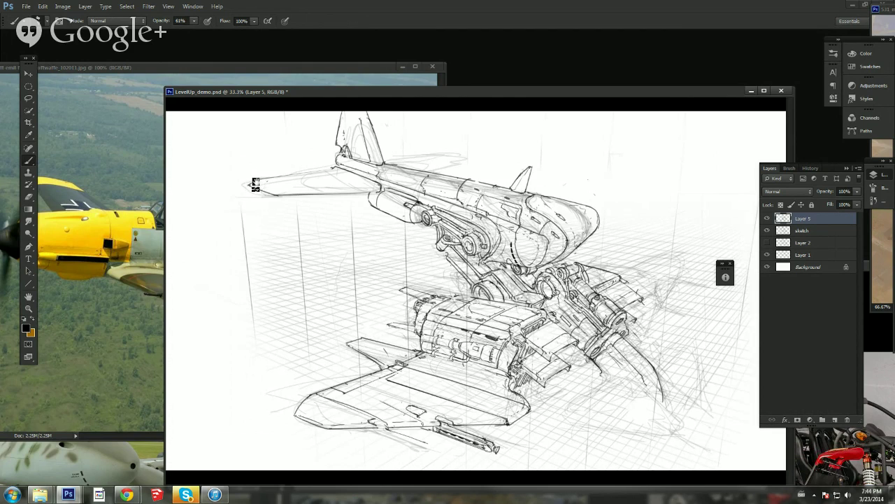
key("e")
key("ctrl+s")
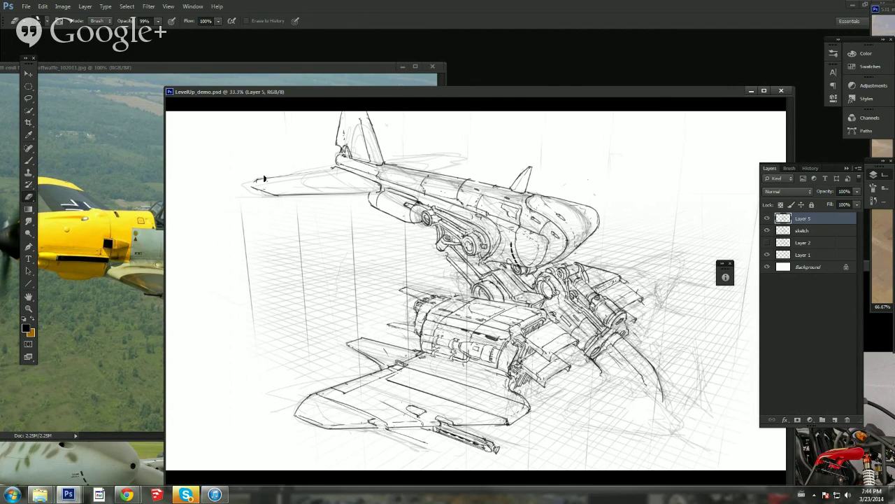
Step: Ink the near tailplane's outline with a blunt tip and outline the far tailplane behind the fuselage
key("b")
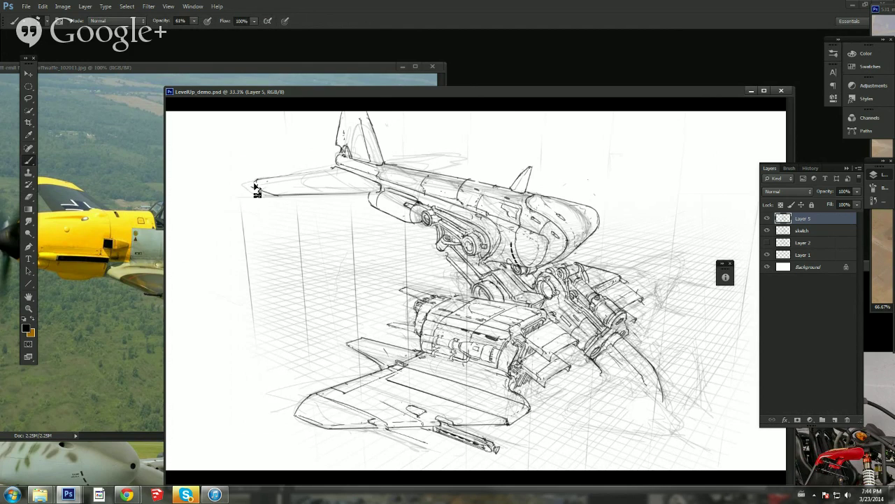
left_click_drag(255, 182, 258, 191)
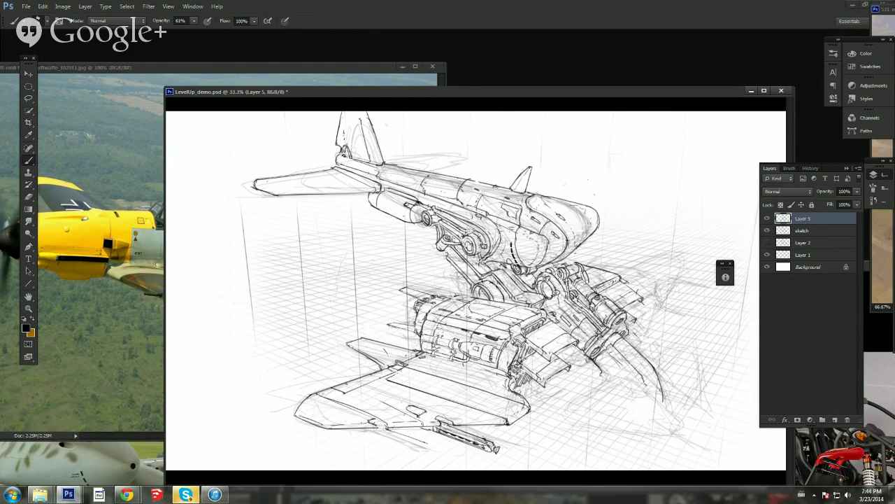
left_click_drag(381, 164, 455, 155)
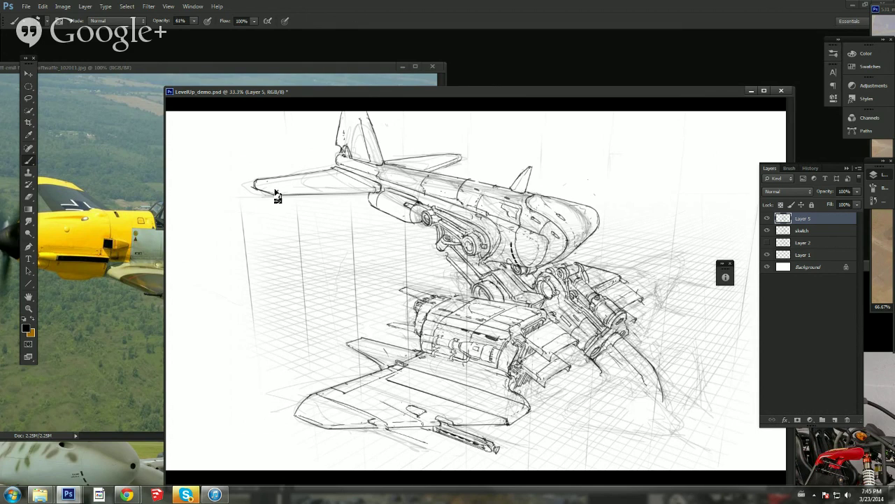
Step: Ink the near tailplane's trailing edge and panel lines, and erase stray marks around its blunt tip
left_click_drag(358, 191, 281, 190)
key("e")
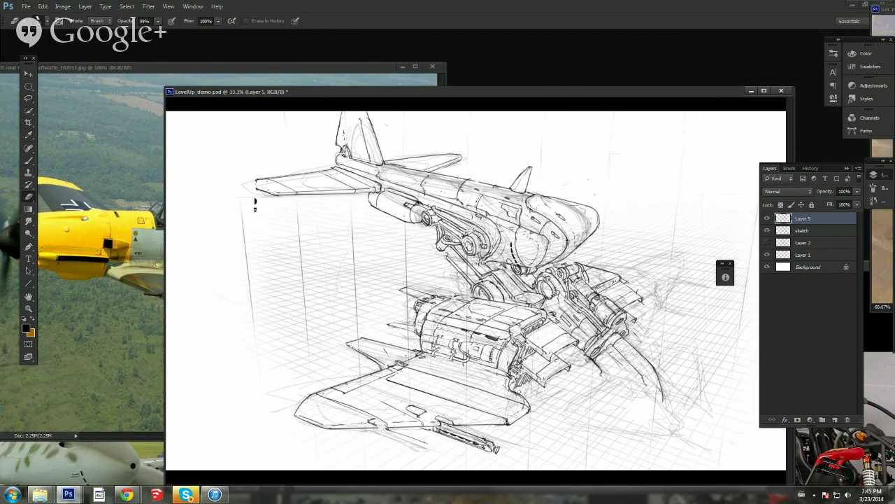
key("b")
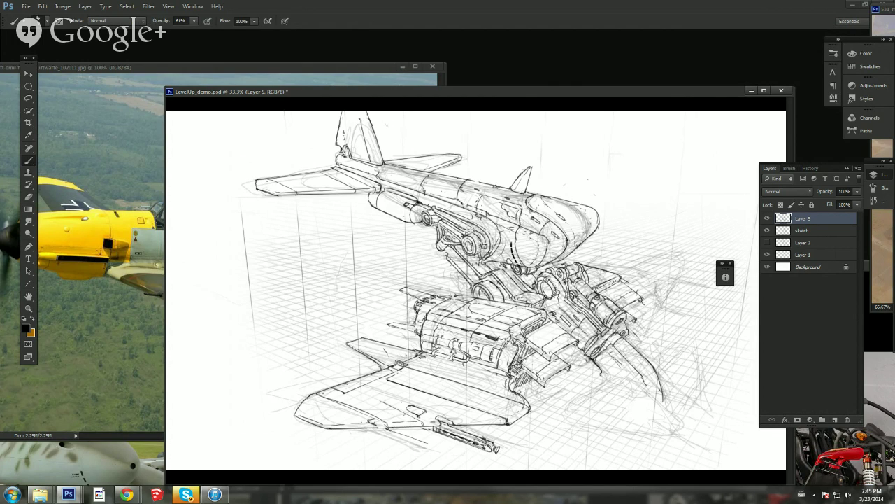
Step: Clean up the far tailplane's edge and tip lines, reposition the drawing's window and save the document
key("e")
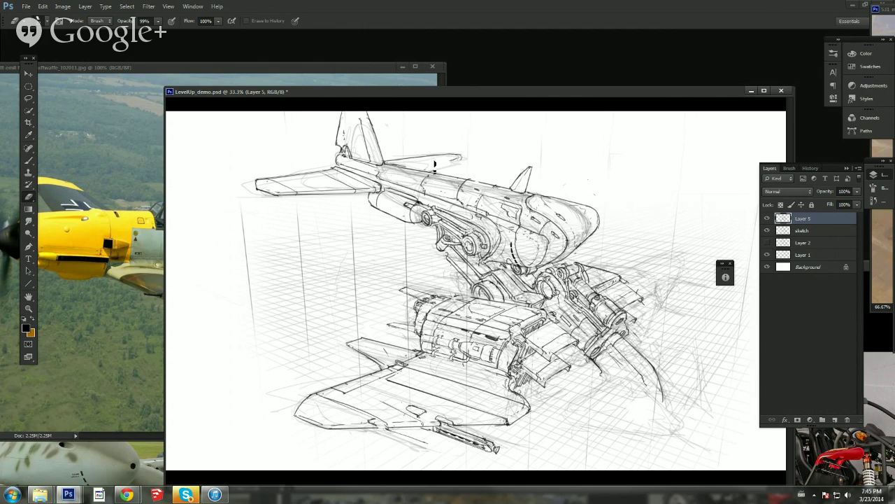
key("b")
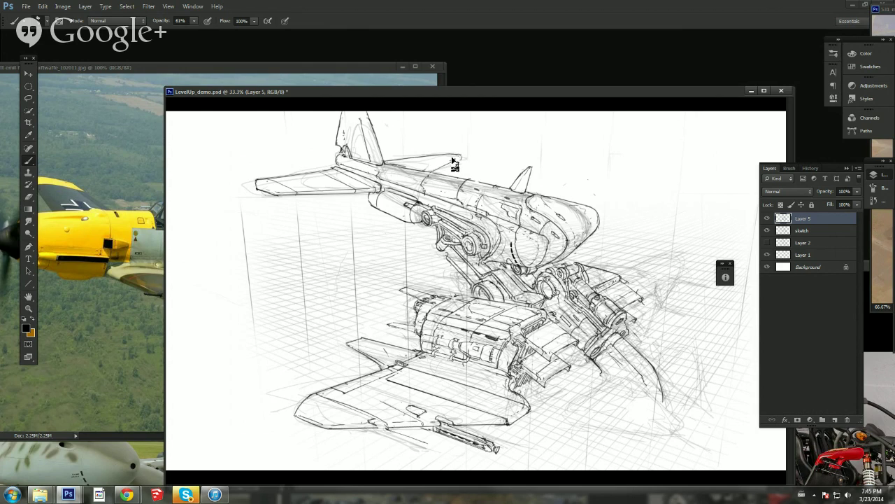
key("e")
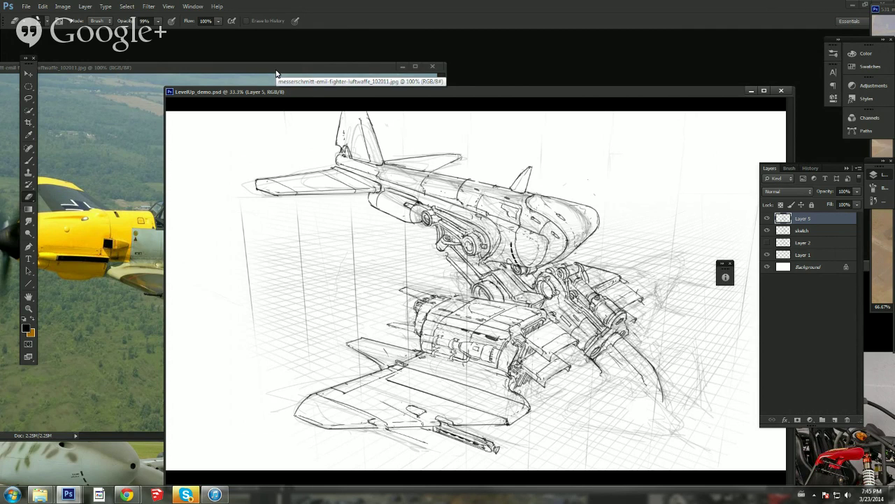
left_click_drag(393, 94, 354, 87)
key("ctrl+s")
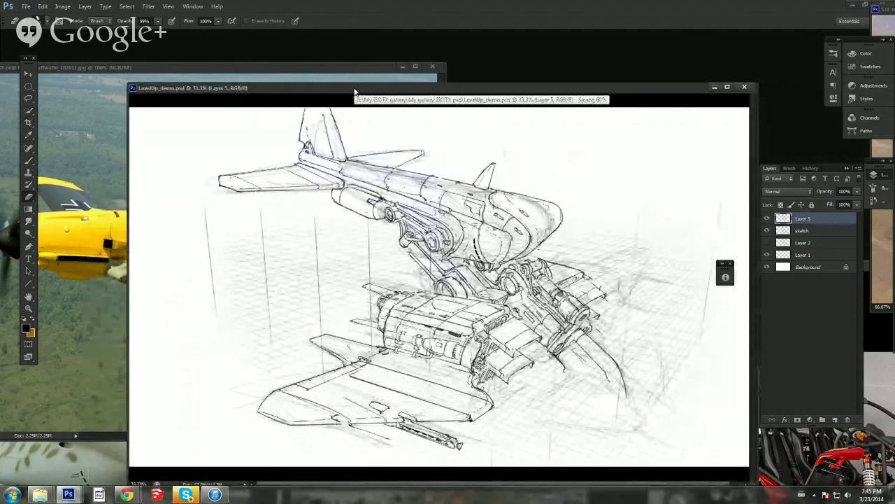
Step: Add fine detail marks to the aircraft's fuselage panels on Layer 5
key("b")
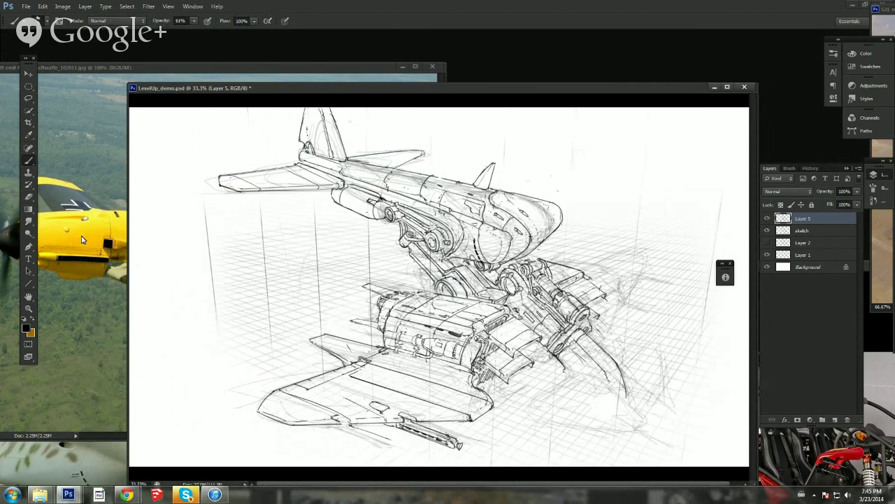
left_click(28, 308)
mouse_move(496, 283)
left_mouse_down()
mouse_move(455, 291)
mouse_move(494, 278)
left_mouse_up()
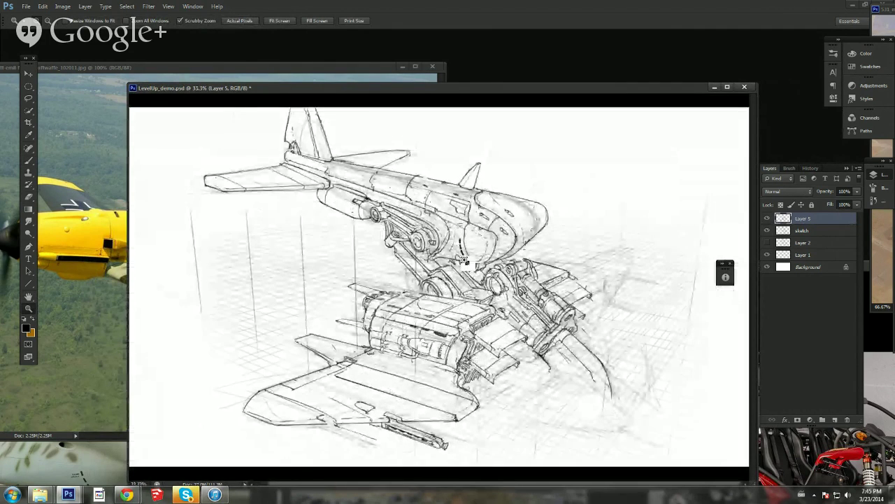
key("b")
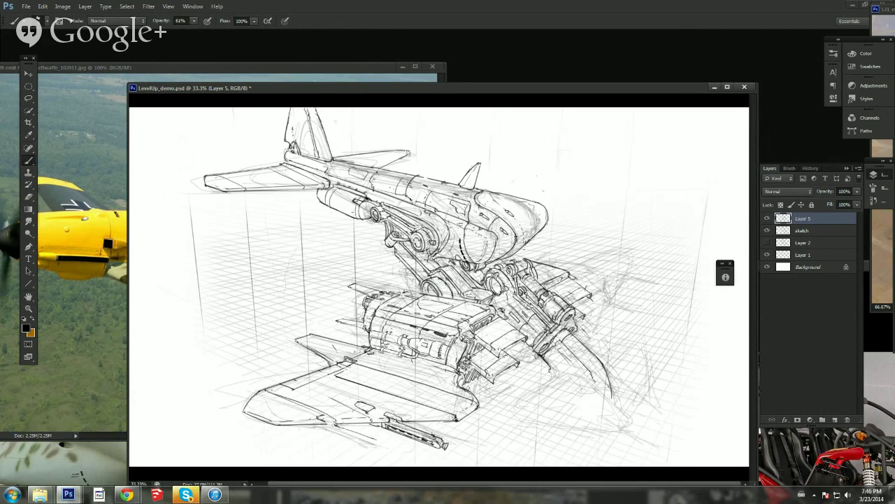
Step: Erase the rough construction lines showing through the nose and fuselage on the sketch layer
key("e")
left_click(803, 230)
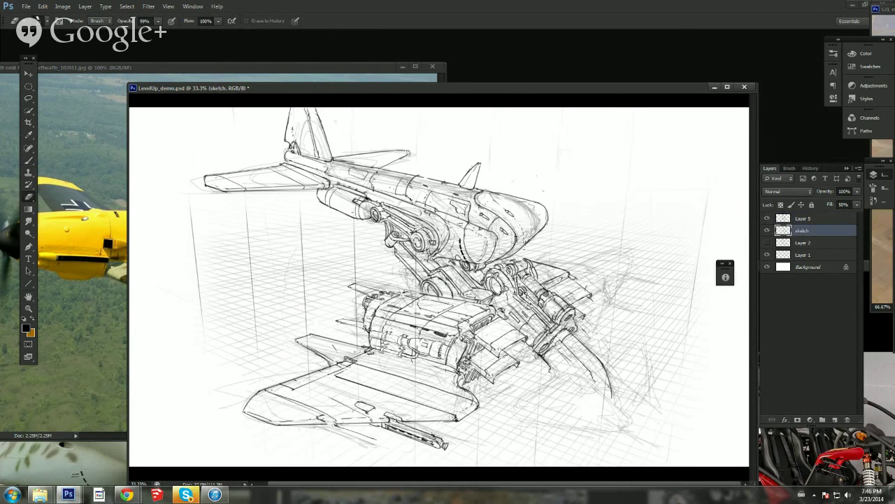
mouse_move(533, 220)
left_mouse_down()
mouse_move(509, 257)
mouse_move(519, 219)
mouse_move(502, 203)
mouse_move(515, 205)
mouse_move(329, 165)
left_mouse_up()
mouse_move(489, 217)
left_mouse_down()
mouse_move(459, 220)
mouse_move(456, 253)
mouse_move(428, 257)
left_mouse_up()
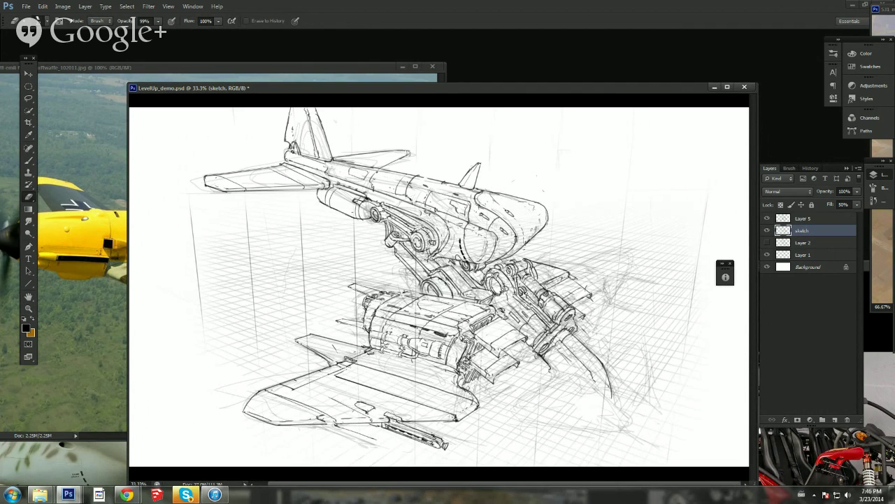
key("b")
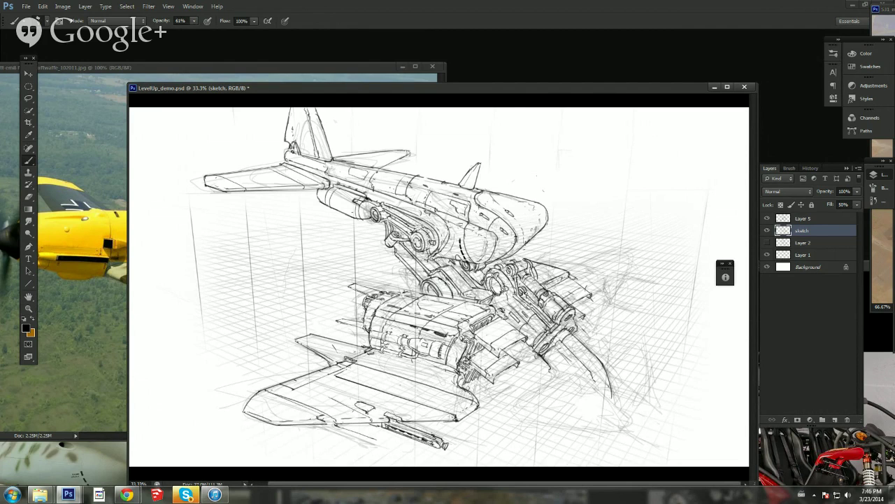
Step: Return to Layer 5 and ink additional panel lines on the large lower wing, erasing stray marks
left_click(803, 218)
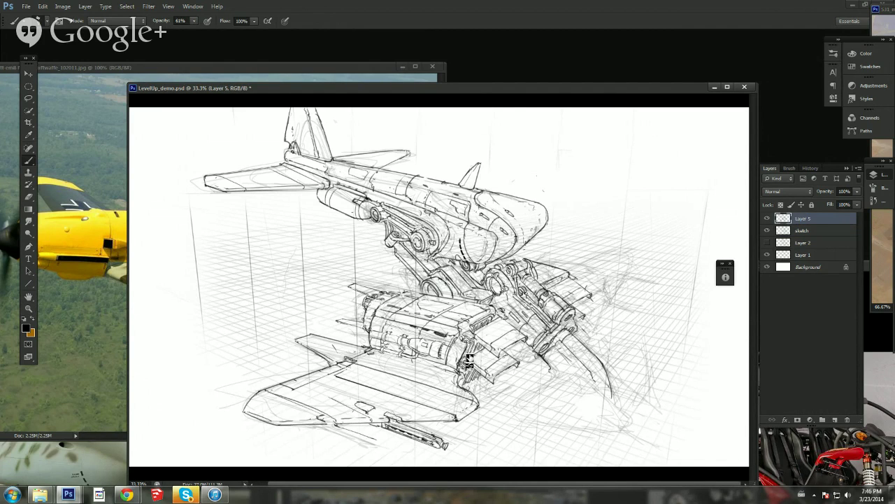
right_click(467, 396)
left_click(445, 373)
key("e")
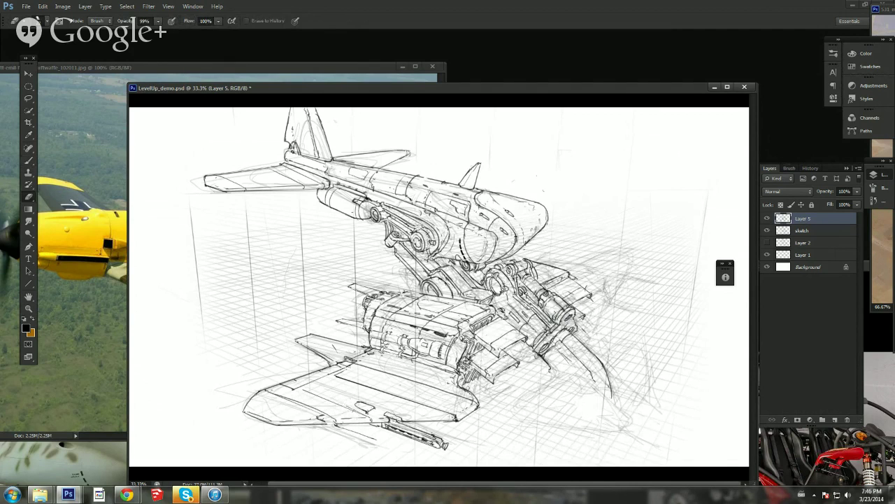
key("b")
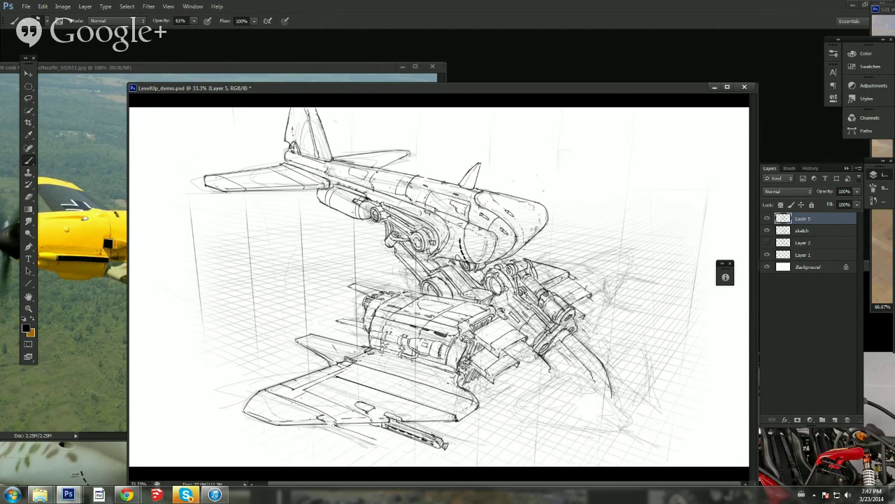
Step: Draw a small circular port on the engine pod's cowling near its front end and save the document
key("e")
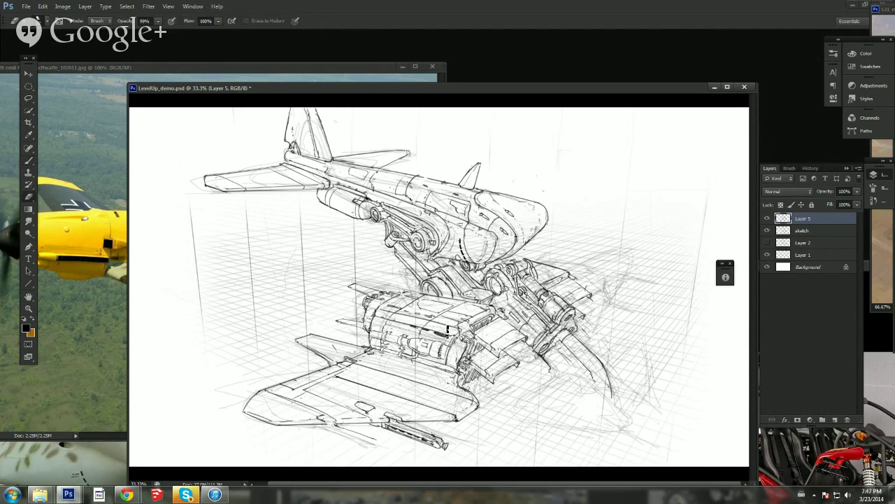
key("b")
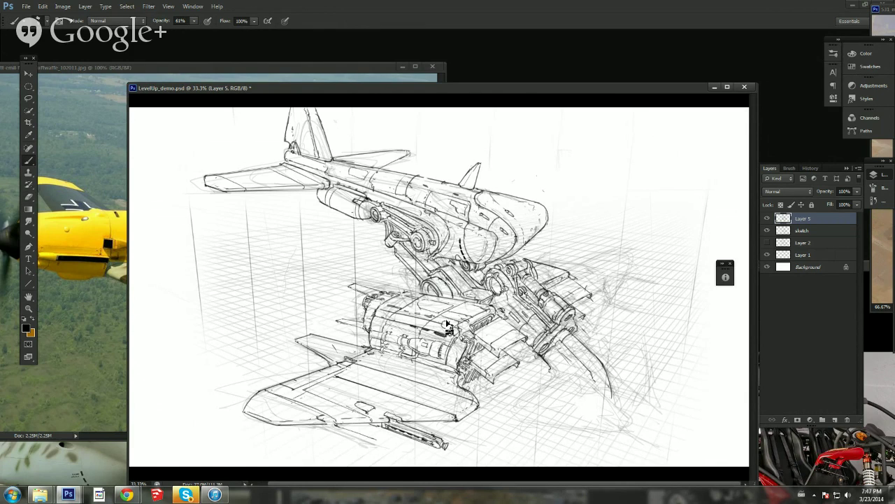
left_click(28, 308)
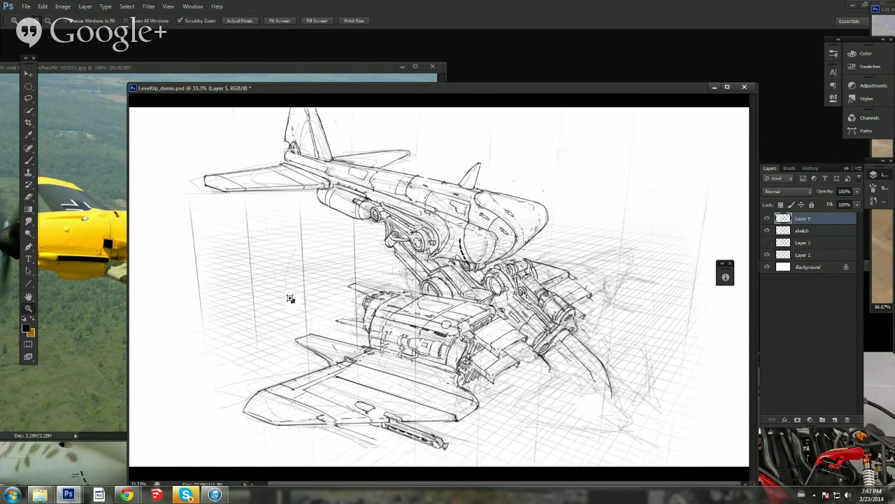
mouse_move(455, 327)
left_mouse_down()
mouse_move(505, 330)
mouse_move(434, 297)
mouse_move(470, 297)
left_mouse_up()
key("ctrl+s")
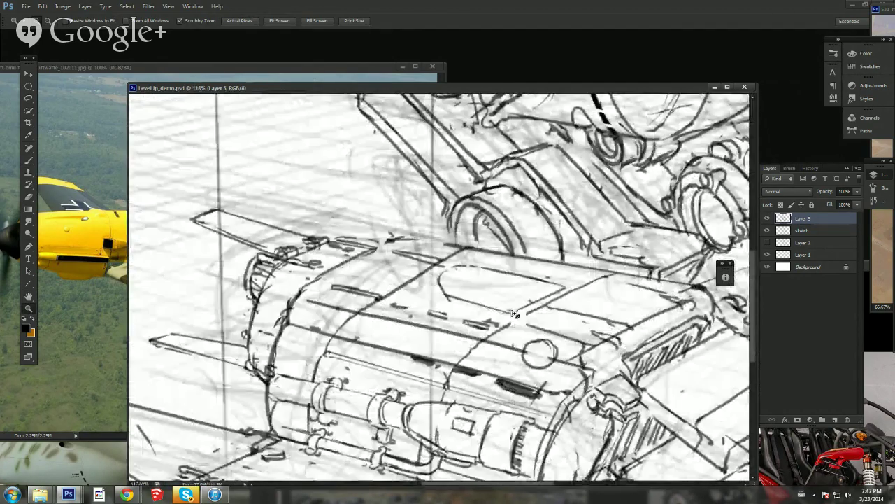
Step: Detail the pod's circular port with a broken inner ring and small rivet marks around its rim
key("e")
mouse_move(530, 353)
left_mouse_down()
mouse_move(556, 357)
mouse_move(552, 345)
mouse_move(533, 357)
mouse_move(530, 351)
mouse_move(529, 364)
mouse_move(542, 366)
mouse_move(540, 341)
left_mouse_up()
key("b")
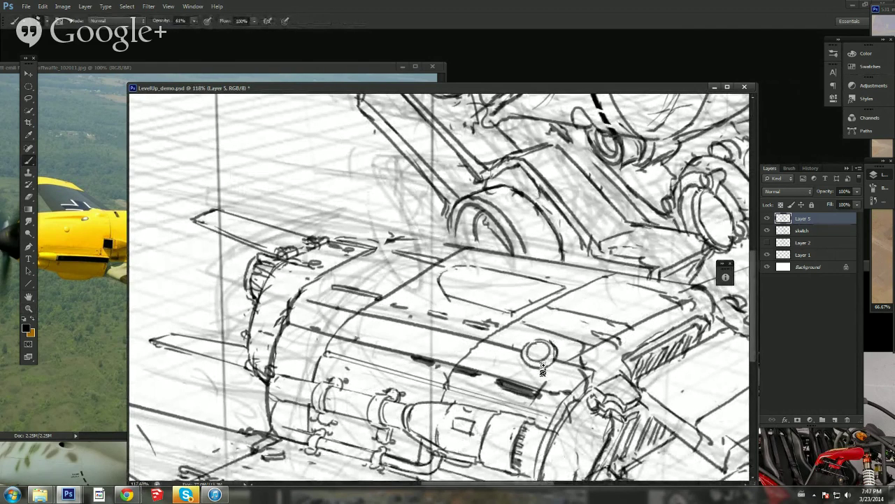
key("e")
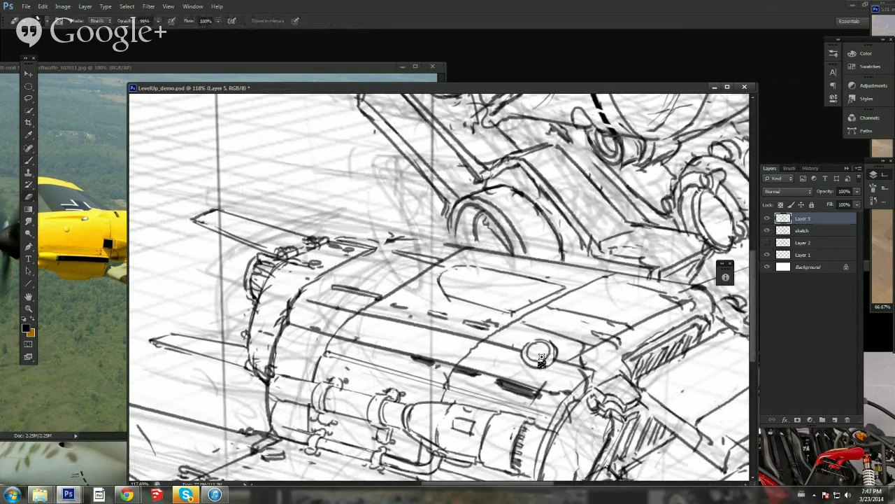
key("b")
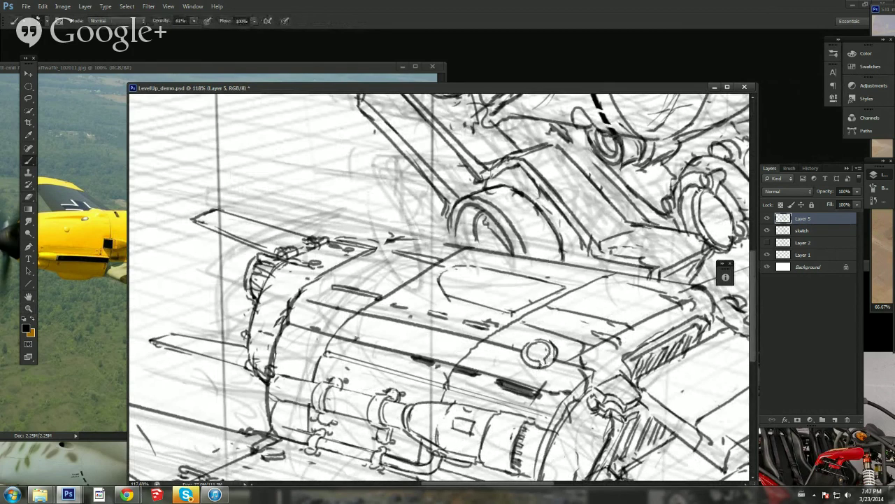
mouse_move(552, 362)
left_mouse_down()
mouse_move(528, 358)
mouse_move(551, 354)
left_mouse_up()
key("e")
left_click_drag(547, 373, 544, 374)
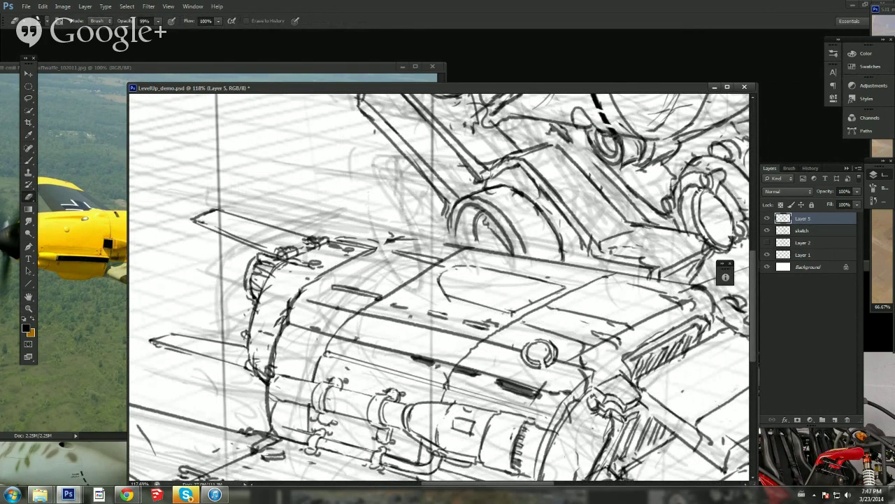
key("b")
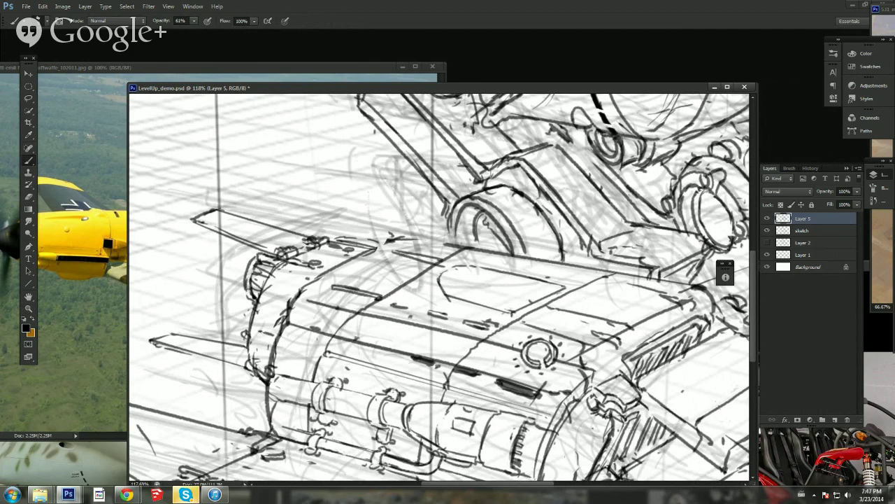
Step: Draw seam lines along the wing root beneath the engine pod
left_click(29, 308)
left_click_drag(602, 294, 517, 272)
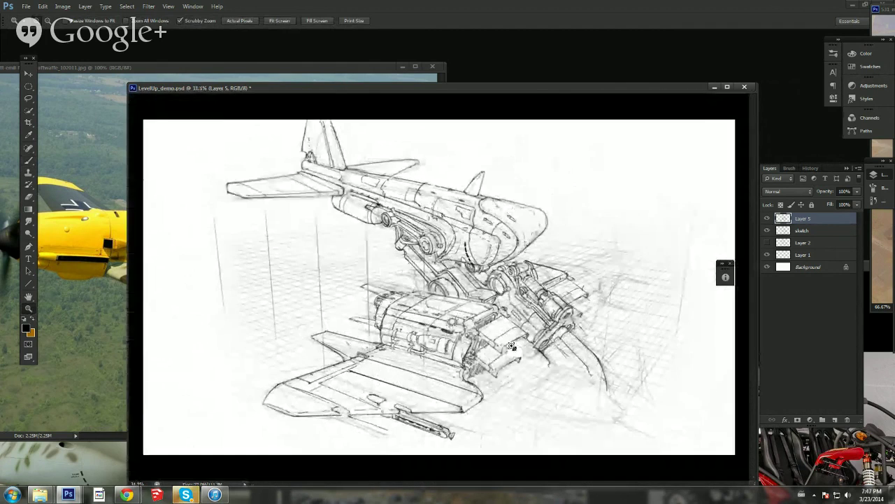
left_click(521, 344)
key("b")
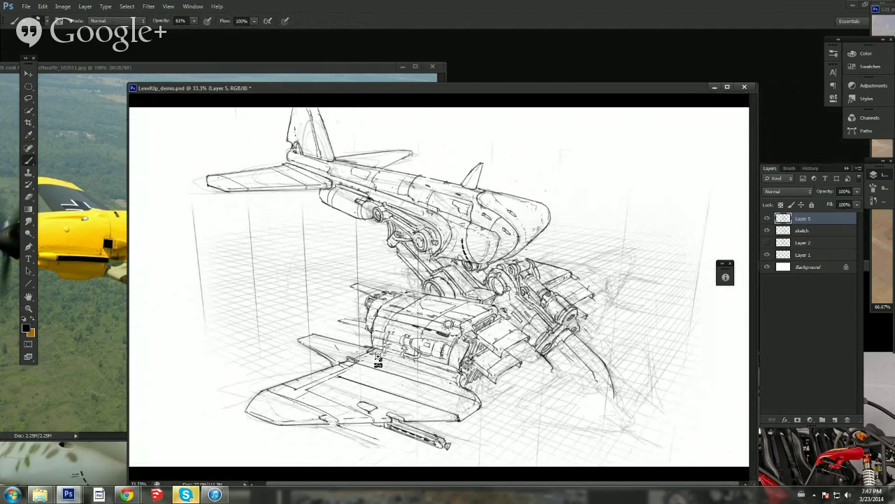
key("z")
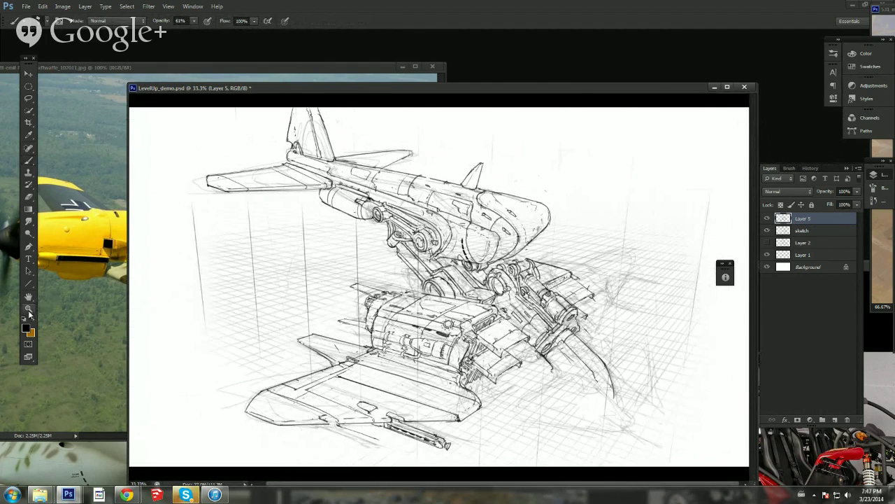
left_click_drag(497, 290, 504, 234)
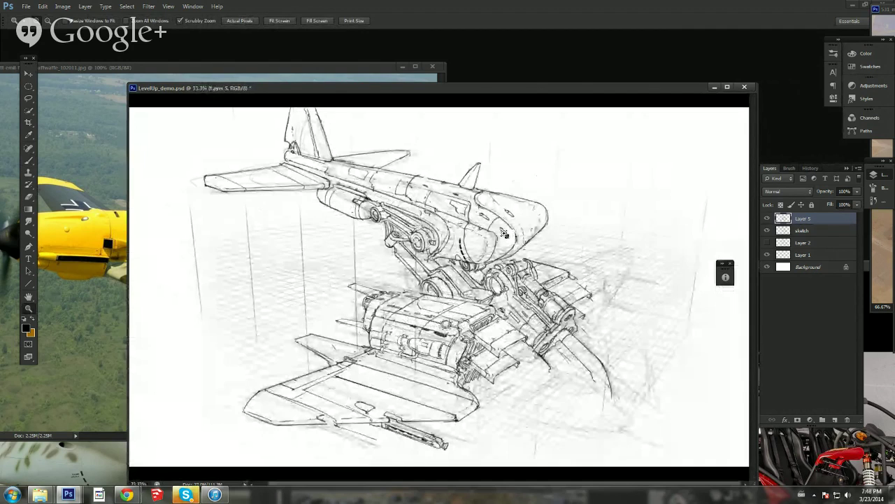
Step: Outline a large triangular foot plate with rounded corners beneath the front leg, replacing the first trial stroke
left_click_drag(436, 231, 502, 275)
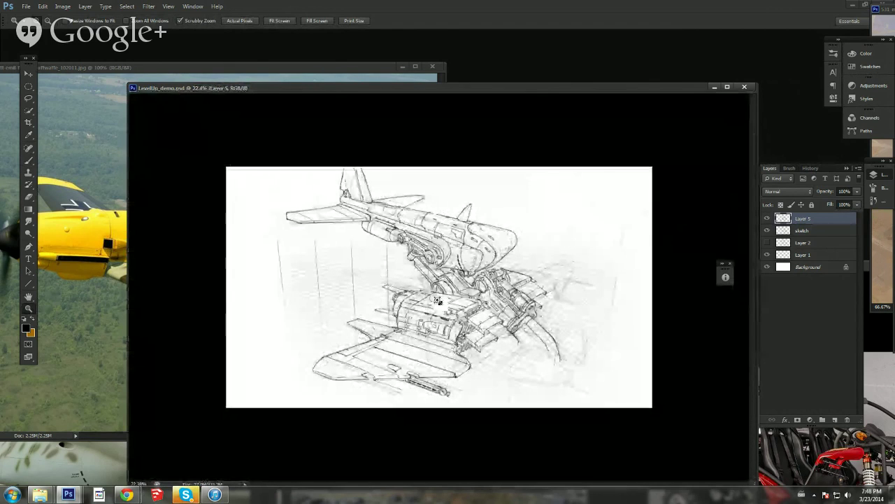
mouse_move(437, 301)
left_mouse_down()
mouse_move(462, 293)
mouse_move(452, 286)
mouse_move(459, 276)
mouse_move(521, 294)
mouse_move(501, 270)
mouse_move(485, 287)
mouse_move(549, 294)
left_mouse_up()
key("b")
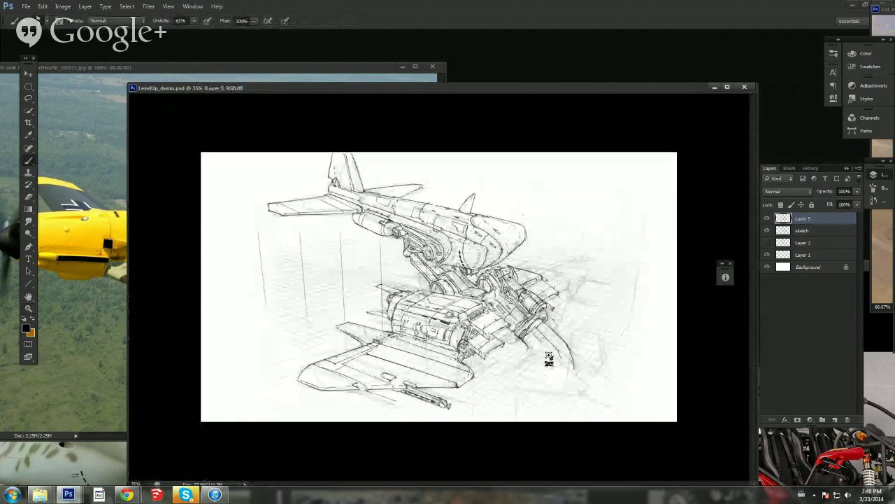
left_click_drag(537, 337, 587, 386)
key("ctrl+z")
left_click_drag(552, 356, 587, 388)
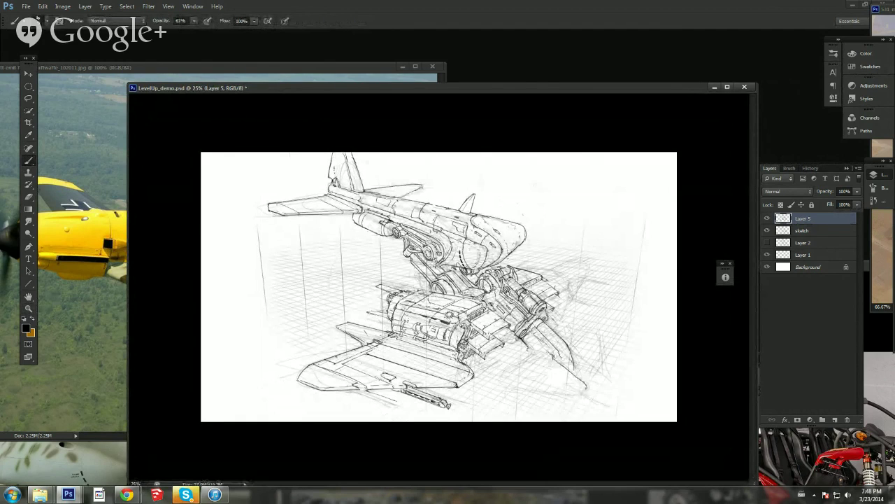
mouse_move(552, 357)
left_mouse_down()
mouse_move(533, 342)
mouse_move(497, 378)
mouse_move(515, 387)
mouse_move(586, 387)
left_mouse_up()
mouse_move(529, 353)
left_mouse_down()
mouse_move(498, 376)
mouse_move(582, 388)
left_mouse_up()
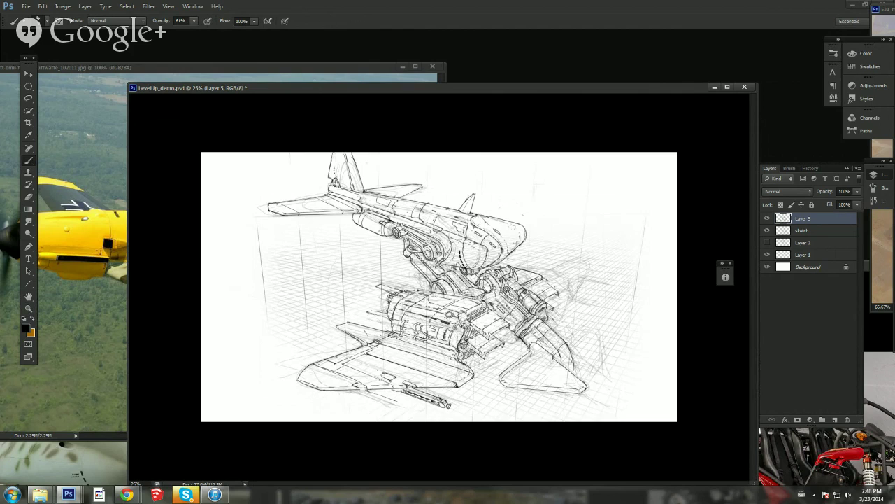
Step: Erase the foot plate's inner border line along its rear edge and redraw it closely following the outline and rounded corner
left_click(29, 309)
mouse_move(537, 342)
left_mouse_down()
mouse_move(590, 326)
mouse_move(502, 291)
left_mouse_up()
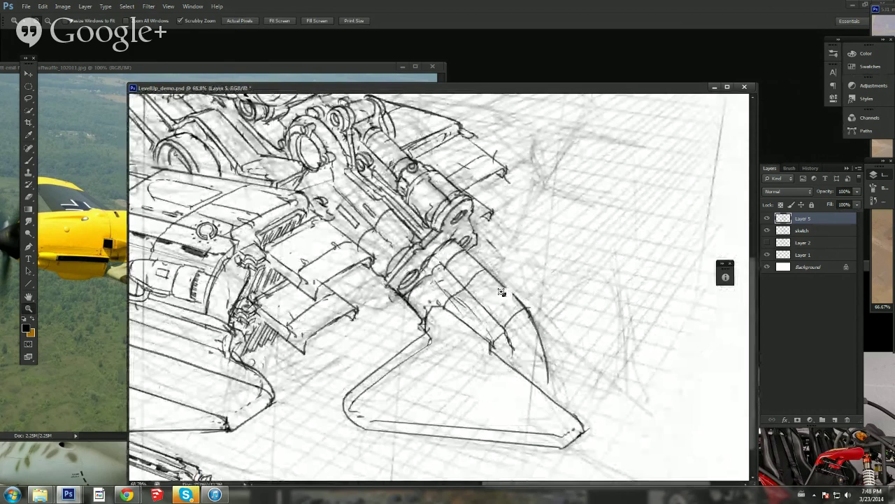
key("b")
left_click_drag(545, 385, 547, 380)
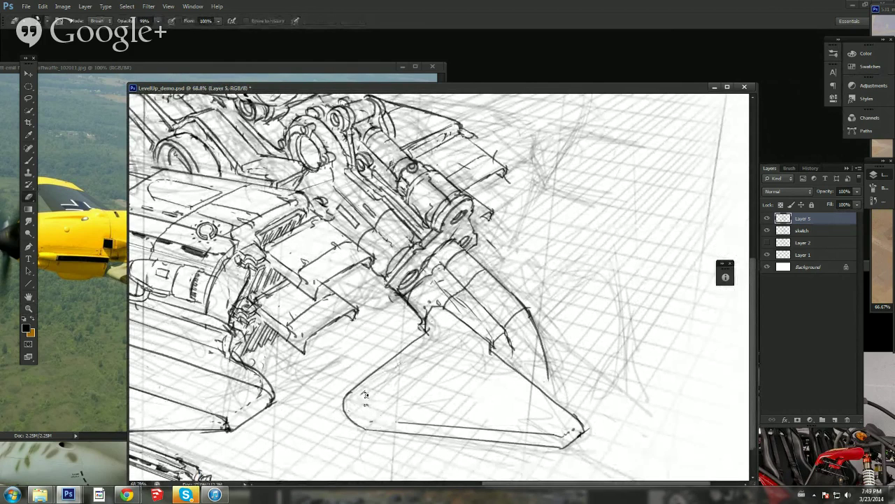
key("b")
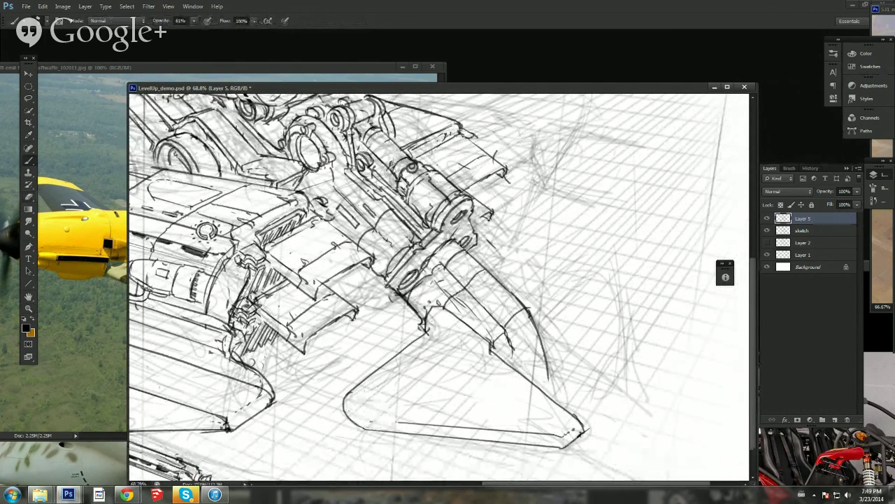
mouse_move(400, 422)
left_mouse_down()
mouse_move(365, 417)
mouse_move(351, 401)
mouse_move(426, 340)
left_mouse_up()
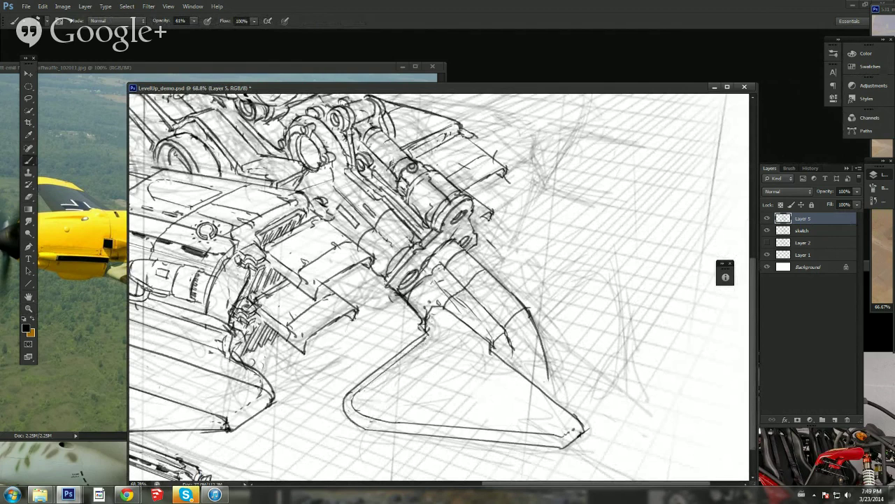
Step: Draw contour and panel marks on the front lower leg, close its end with a curved line, and erase the excess line beyond it
left_click_drag(479, 261, 536, 329)
left_click_drag(461, 316, 473, 330)
mouse_move(522, 361)
left_mouse_down()
mouse_move(538, 357)
mouse_move(562, 370)
mouse_move(558, 359)
left_mouse_up()
key("e")
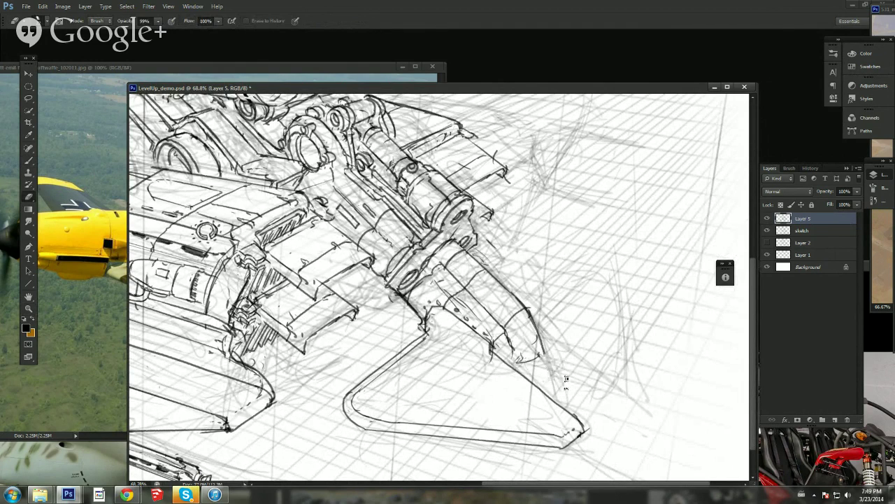
Step: Draw a pair of ankle joint blocks with rounded openings at the lower leg's tip and save the document
key("b")
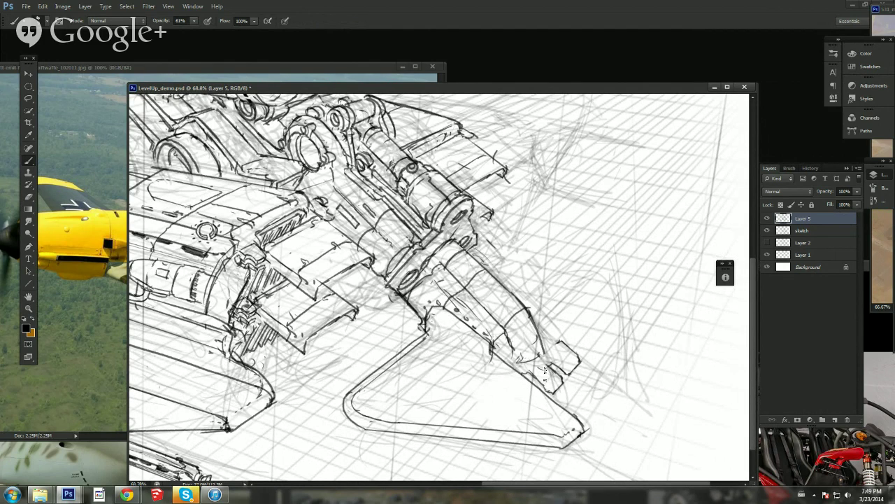
left_click_drag(543, 379, 551, 385)
key("e")
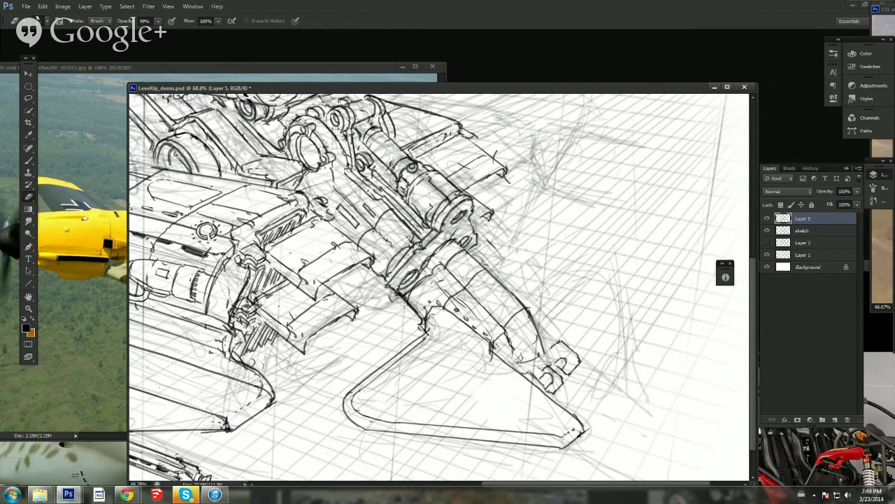
key("ctrl+s")
key("b")
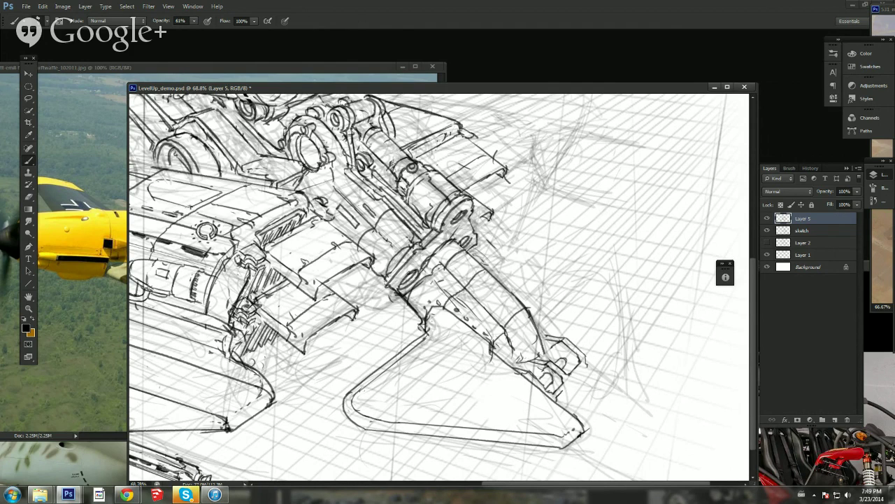
Step: Add an angled bracket along the outer side of the ankle blocks, cleaning up its lines with the eraser
key("ctrl+Tab")
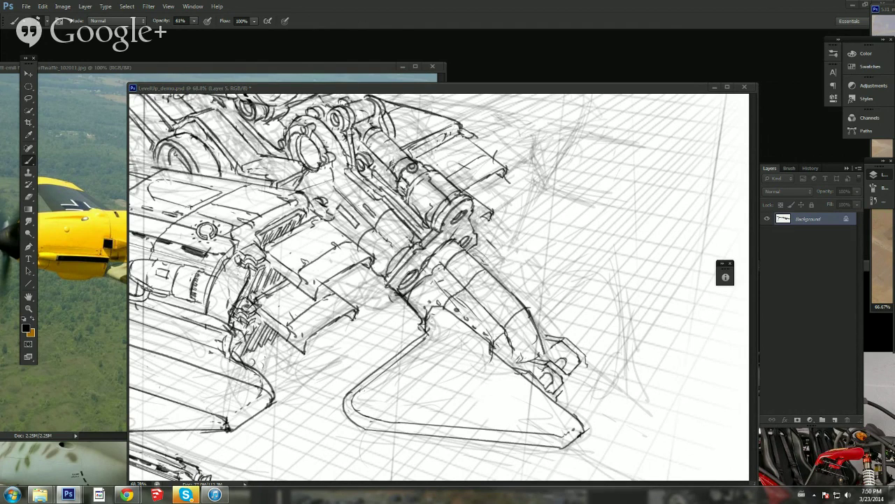
key("ctrl+z")
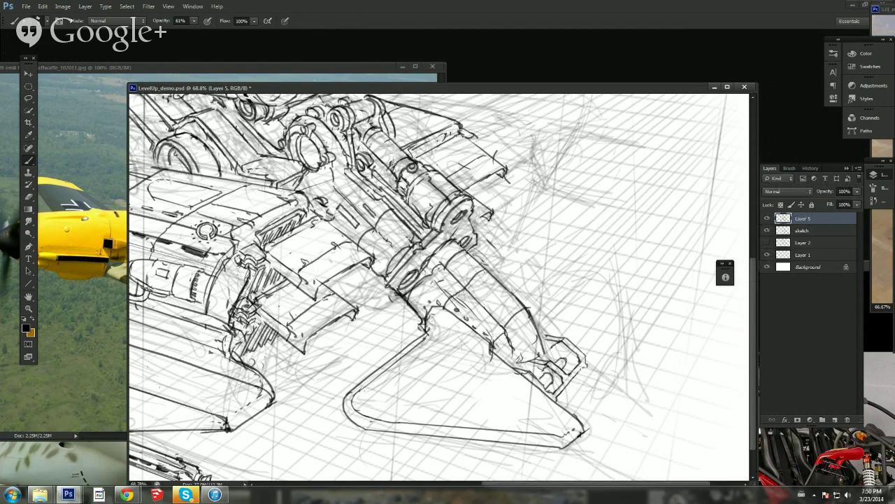
key("e")
key("b")
left_click_drag(586, 384, 586, 392)
key("e")
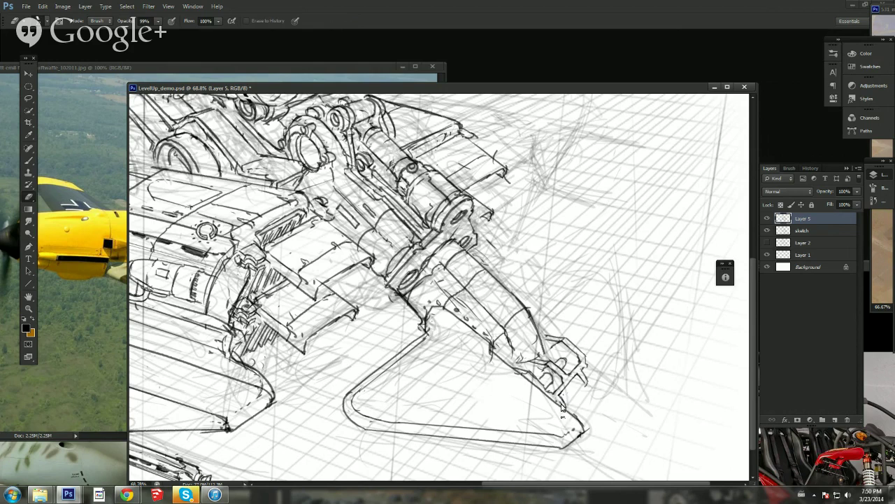
key("b")
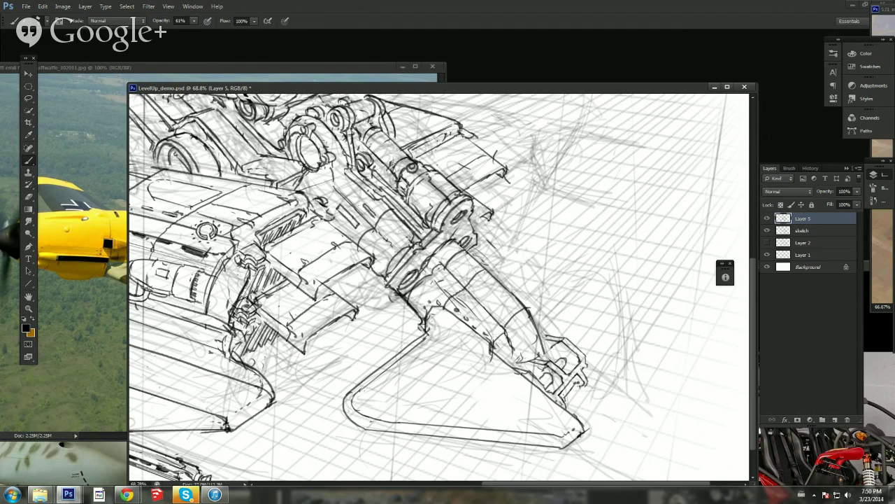
key("e")
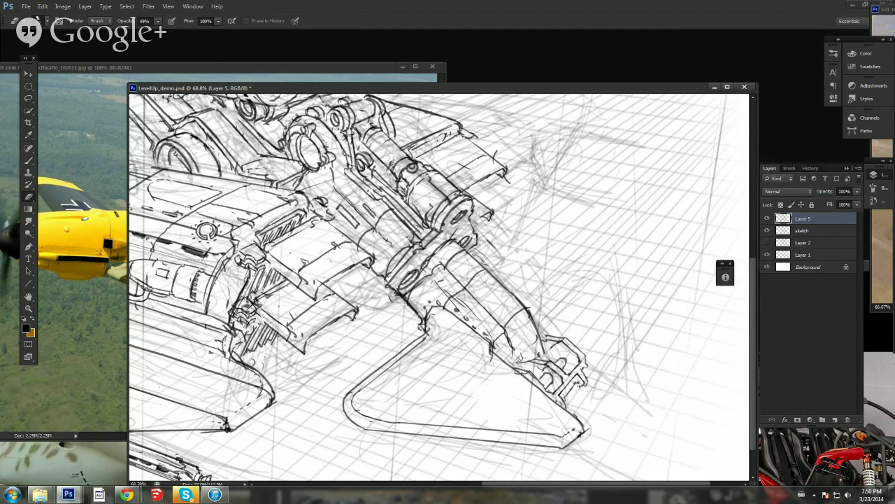
key("b")
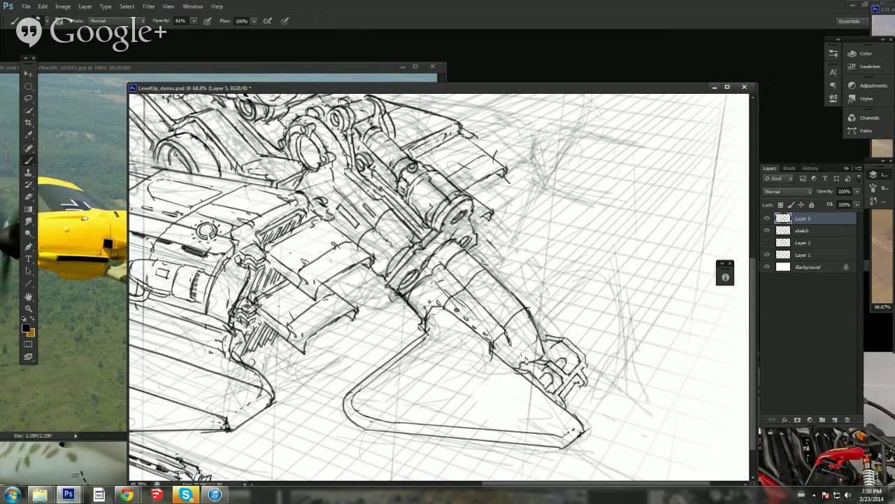
Step: Add a small joint detail where the lower leg meets the ankle blocks and tidy the leg's panel lines
left_click_drag(525, 349, 520, 370)
key("e")
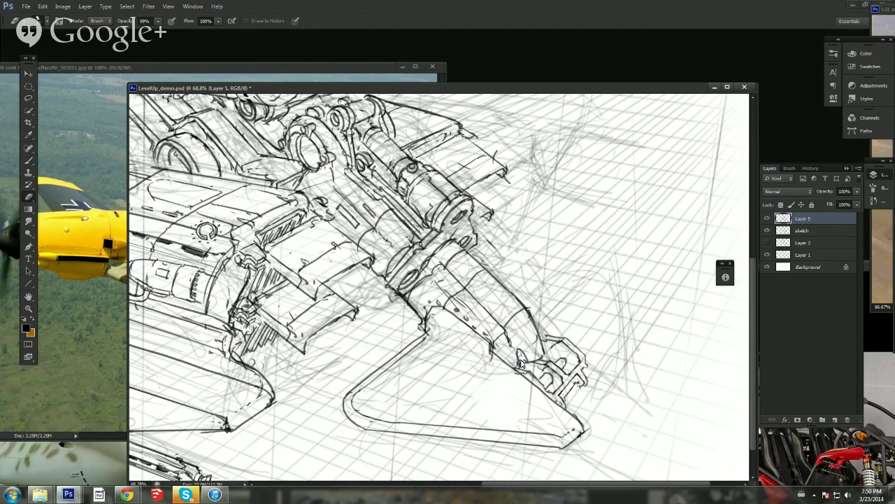
key("b")
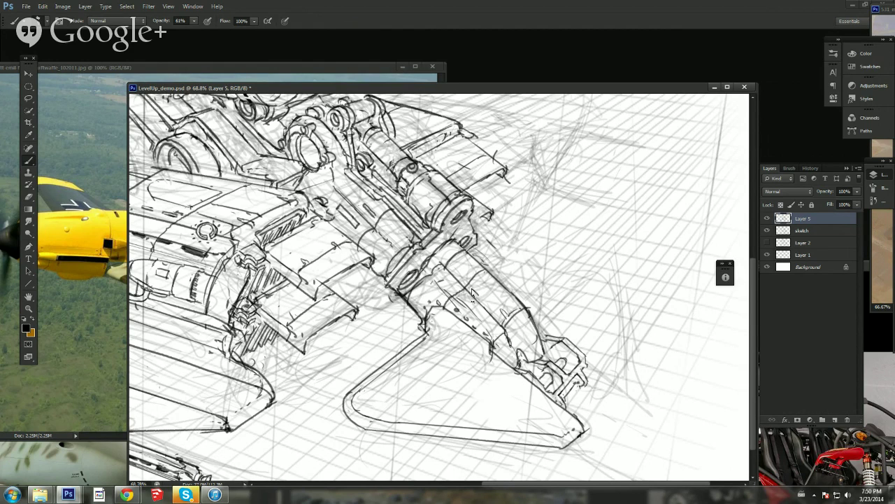
key("e")
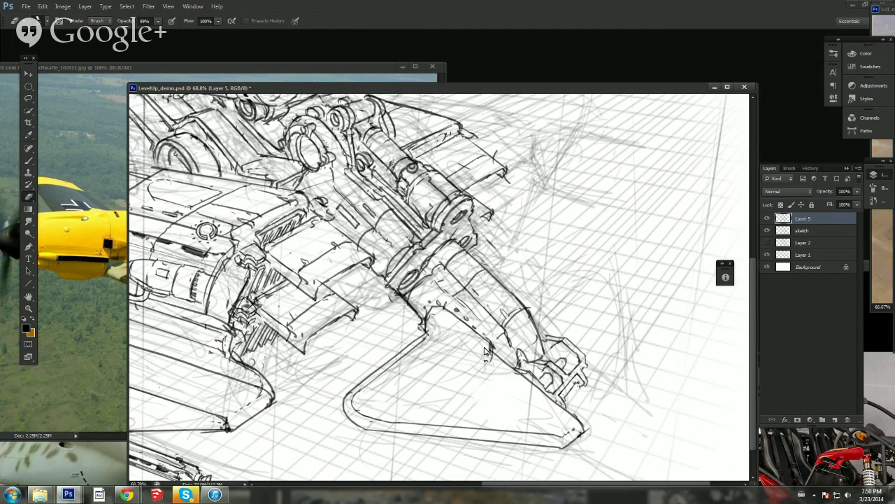
key("b")
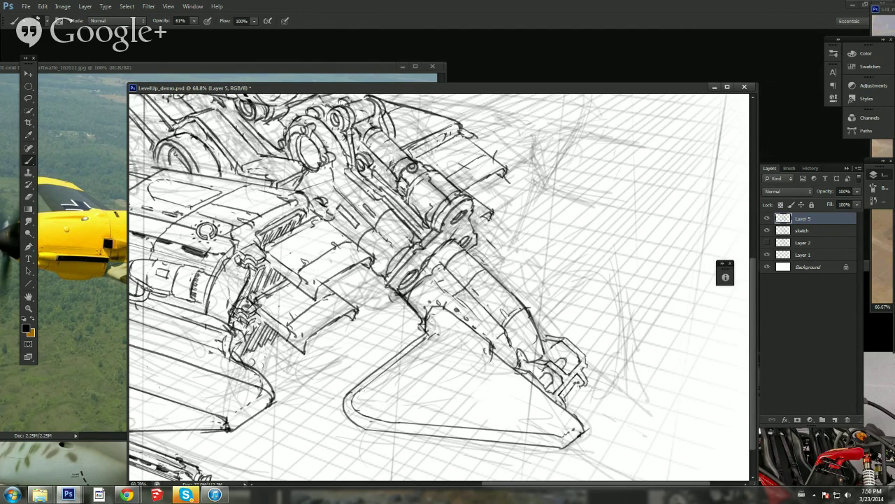
Step: Replace the foot plate's straight upper edge beneath the lower leg with a curved edge stepping down toward the ankle
left_click_drag(428, 339, 450, 336)
key("e")
mouse_move(492, 361)
left_mouse_down()
mouse_move(493, 349)
mouse_move(521, 383)
mouse_move(504, 378)
mouse_move(569, 443)
left_mouse_up()
key("b")
Step: Erase the foot plate's sharp front corner and redraw it as a rounded tip that joins the upper edge
key("e")
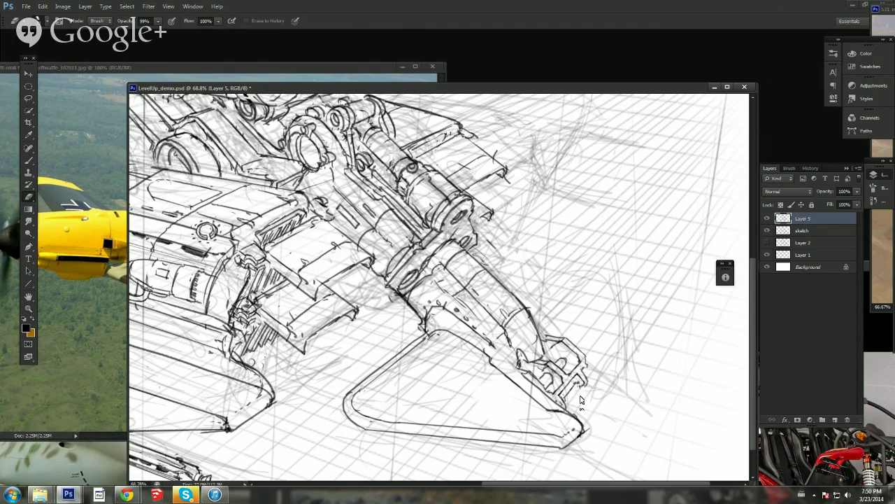
mouse_move(556, 412)
left_mouse_down()
mouse_move(554, 420)
mouse_move(568, 410)
mouse_move(585, 425)
left_mouse_up()
key("b")
left_click_drag(541, 407, 583, 432)
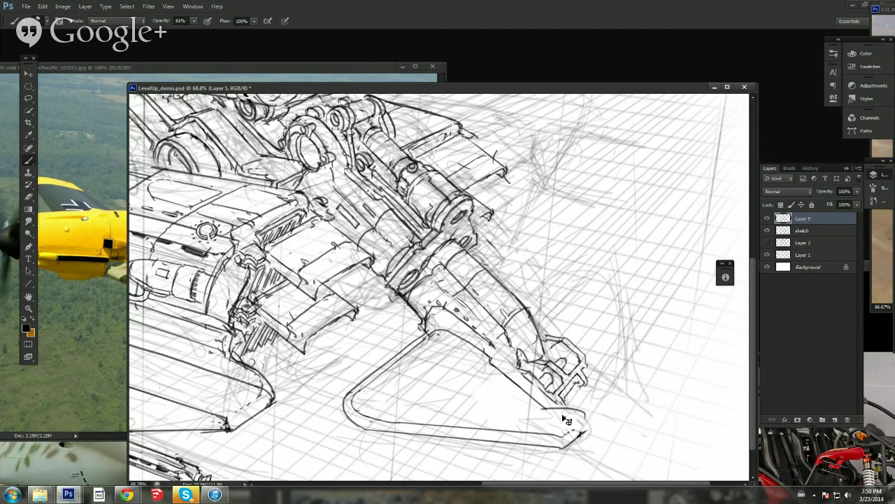
key("ctrl+z")
mouse_move(543, 408)
left_mouse_down()
mouse_move(593, 419)
mouse_move(585, 427)
mouse_move(580, 416)
mouse_move(543, 412)
mouse_move(491, 367)
left_mouse_up()
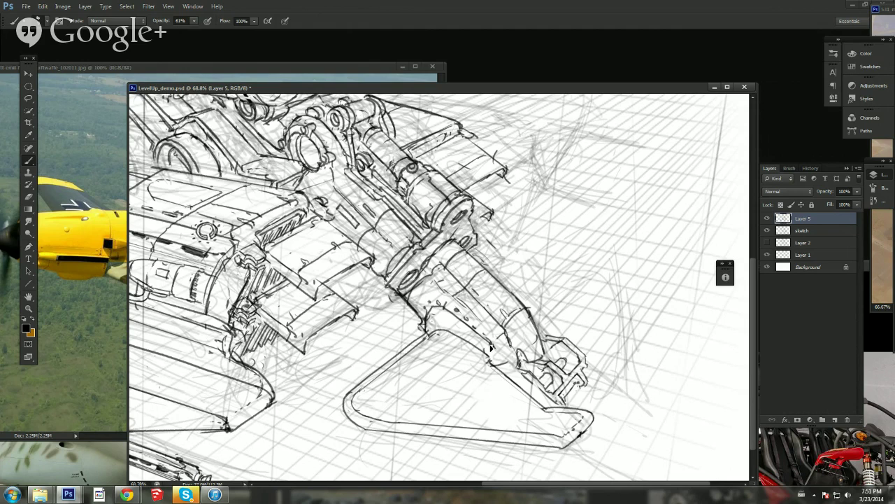
Step: Redraw the lower leg's underside panel with a curved end seam, removing the old marks and adding a row of rivets
left_click_drag(492, 347, 511, 377)
left_click_drag(538, 343, 542, 365)
key("e")
mouse_move(474, 327)
left_mouse_down()
mouse_move(450, 307)
mouse_move(426, 311)
left_mouse_up()
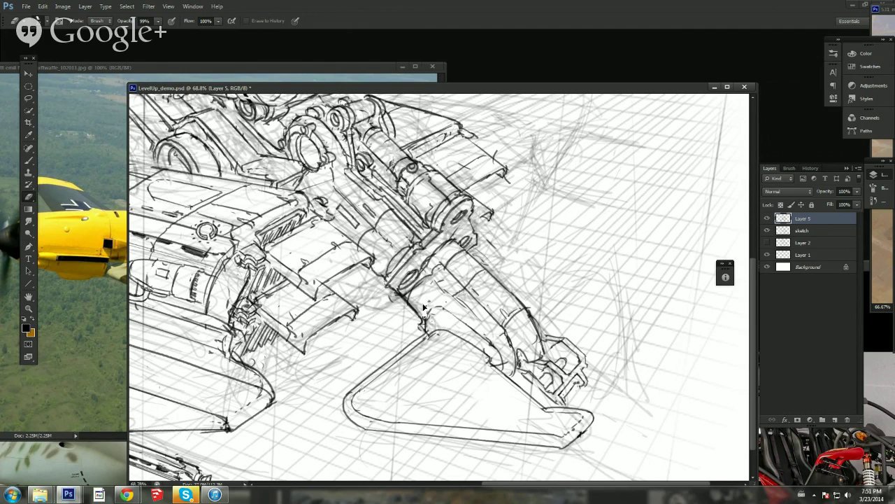
key("b")
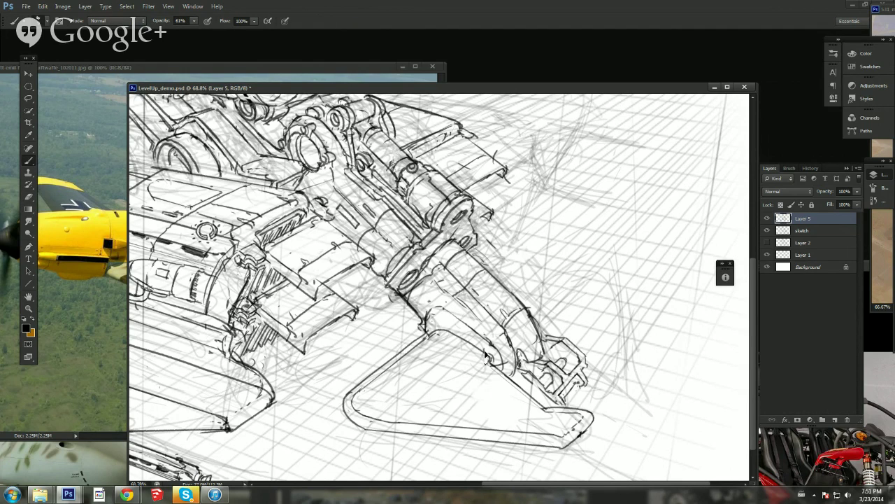
mouse_move(465, 340)
left_mouse_down()
mouse_move(494, 362)
mouse_move(453, 332)
mouse_move(428, 337)
left_mouse_up()
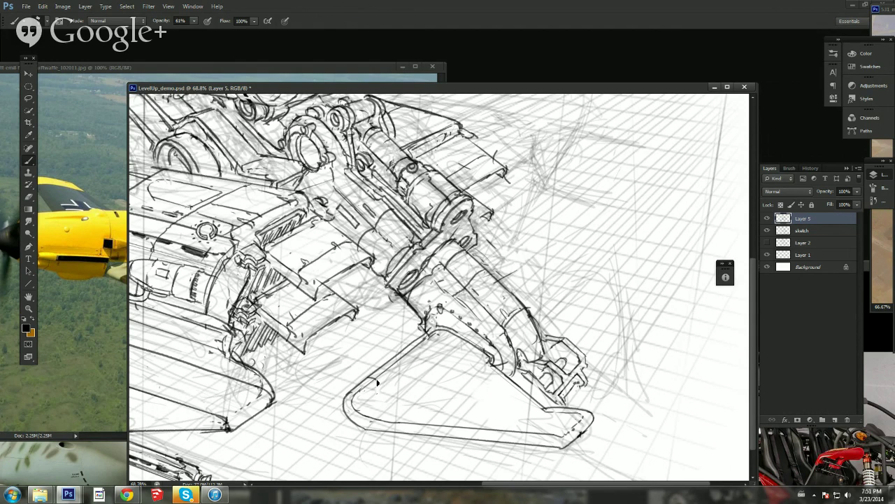
Step: Draw seam lines across the foot plate and sketch the visible edges of a second plate behind the leg
left_click_drag(409, 402, 457, 347)
left_click_drag(479, 434, 517, 401)
left_click_drag(443, 323, 545, 261)
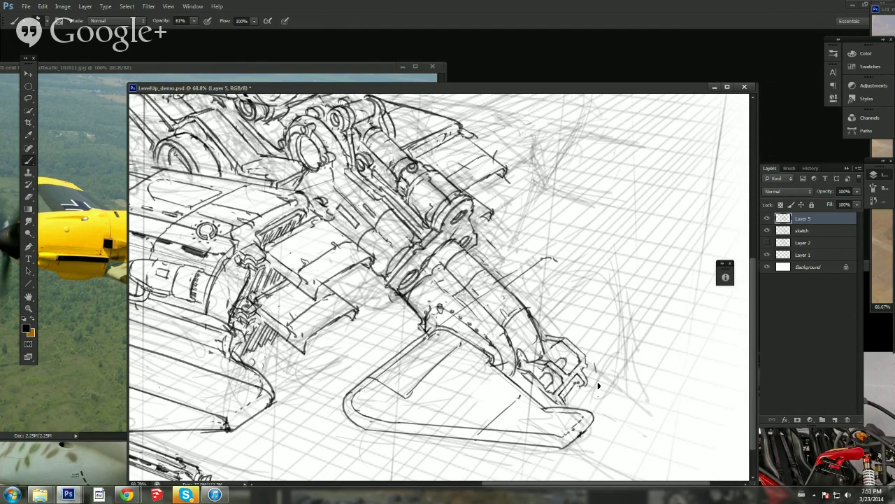
mouse_move(607, 386)
left_mouse_down()
mouse_move(629, 357)
mouse_move(598, 259)
left_mouse_up()
Step: Erase part of the panel line on the fuselage nose behind the fin and start a small fitting with a round end there
key("z")
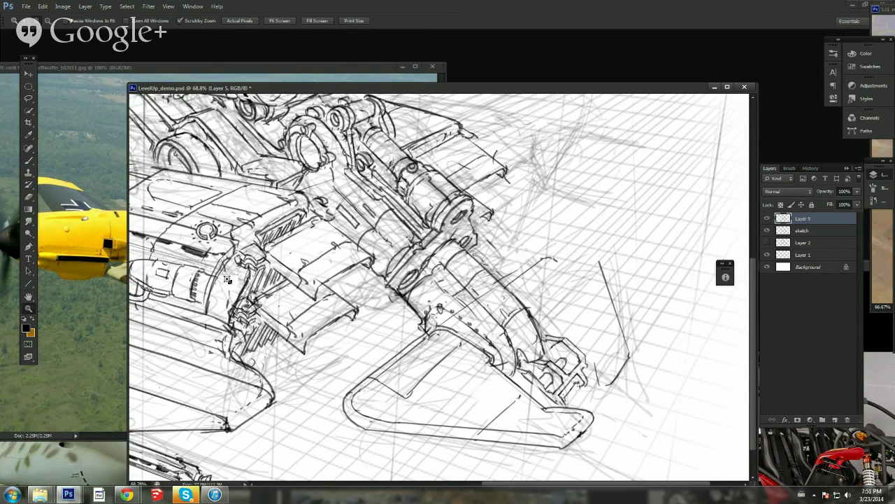
left_click_drag(227, 280, 143, 279)
left_click(528, 271)
key("b")
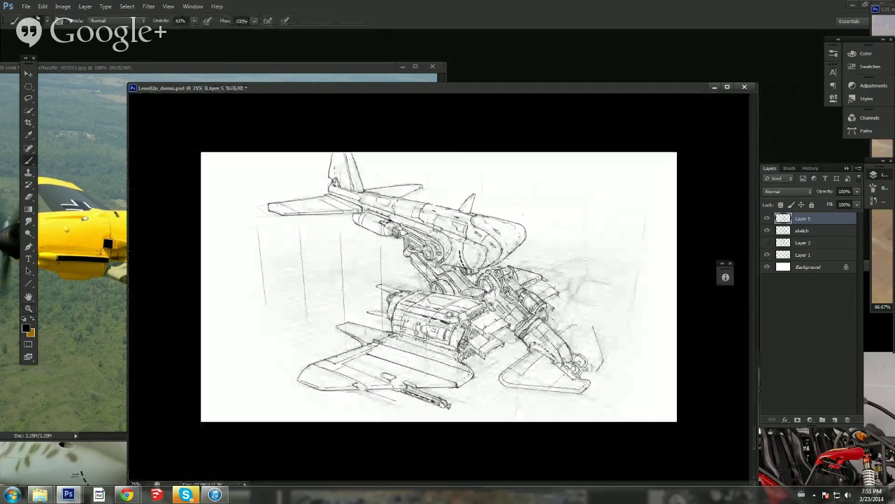
key("z")
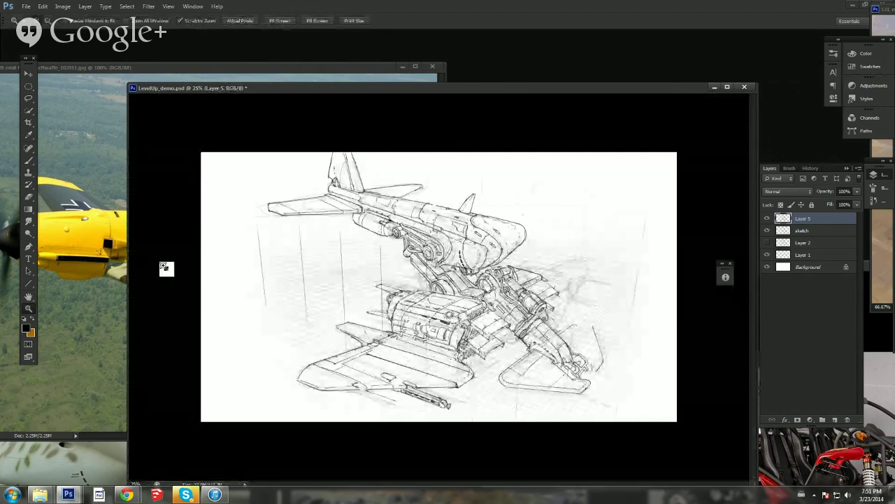
left_click_drag(496, 215, 570, 224)
key("e")
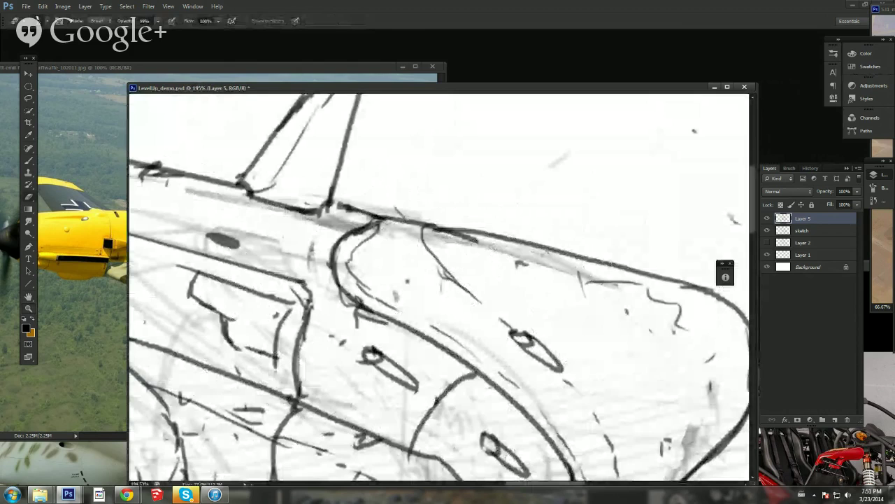
left_click_drag(358, 305, 411, 331)
key("b")
left_click_drag(364, 321, 418, 335)
mouse_move(354, 303)
left_mouse_down()
mouse_move(365, 322)
mouse_move(424, 314)
mouse_move(431, 305)
mouse_move(357, 317)
mouse_move(372, 288)
left_mouse_up()
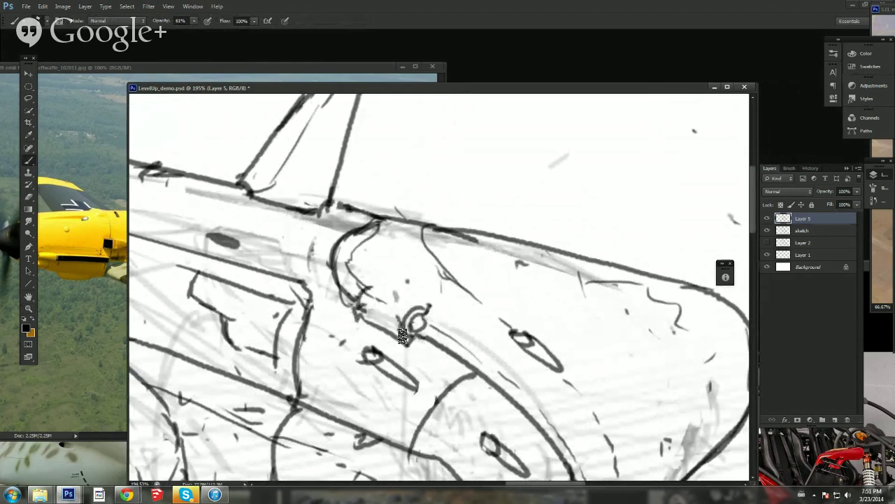
Step: Build the nose fitting into a short cylindrical barrel with a collar and erase the stray lines around it
mouse_move(402, 333)
left_mouse_down()
mouse_move(413, 308)
mouse_move(362, 308)
mouse_move(374, 290)
mouse_move(399, 295)
mouse_move(388, 285)
mouse_move(434, 308)
left_mouse_up()
key("ctrl+z")
key("e")
left_click_drag(376, 334, 356, 316)
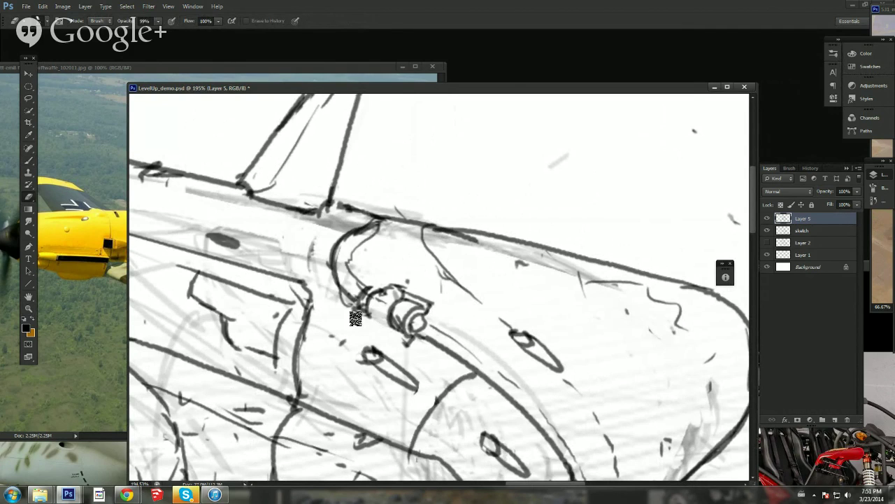
left_click_drag(409, 341, 416, 343)
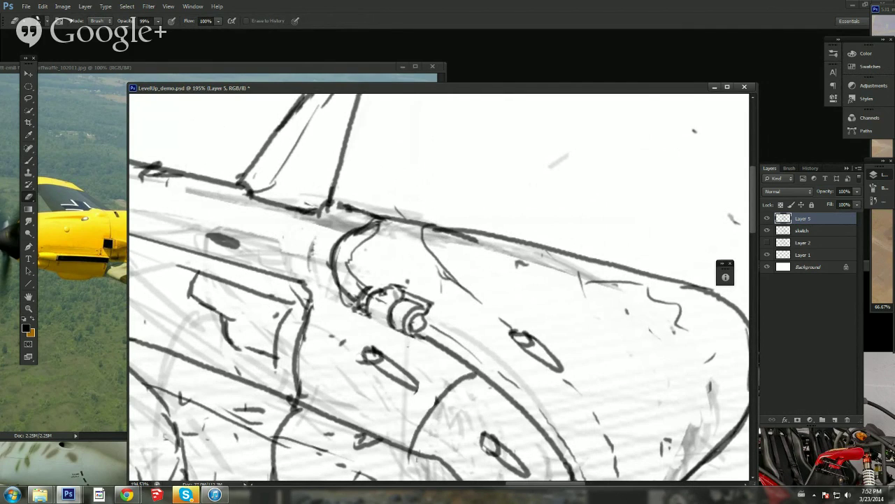
Step: Frame the nose barrel's front end with an angular housing and add small rivet marks around it
key("b")
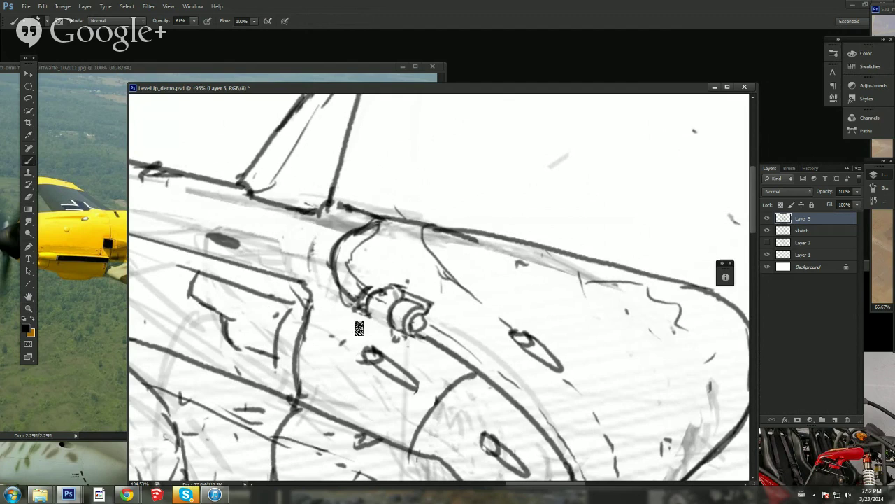
left_click_drag(375, 285, 359, 294)
left_click_drag(443, 302, 428, 332)
left_click_drag(383, 276, 392, 278)
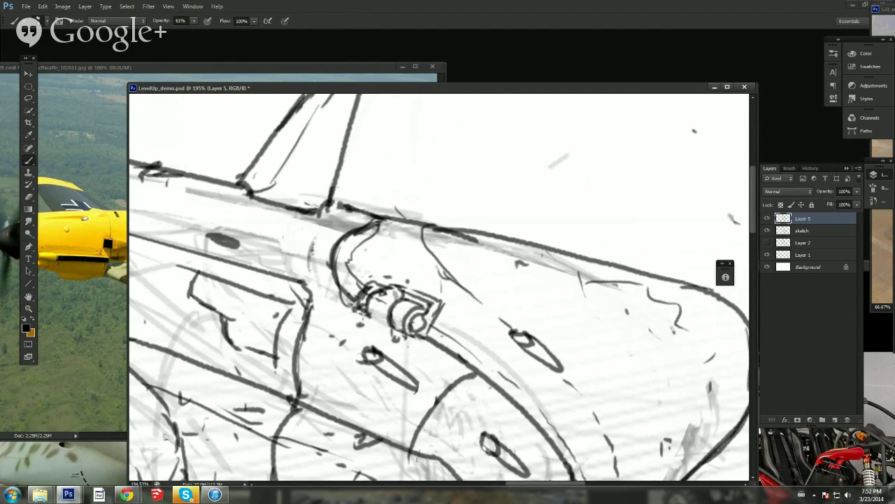
left_click_drag(391, 215, 362, 231)
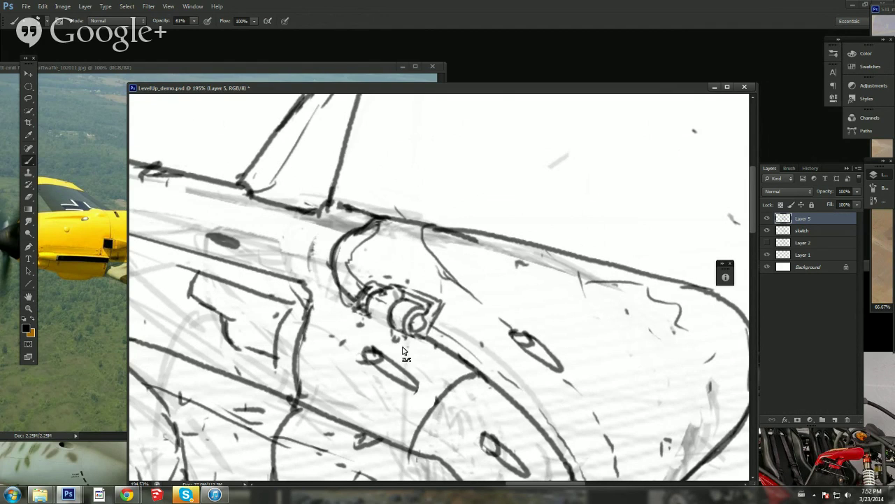
Step: Complete the top edge of the foot plate behind the leg and draw inner seam lines on the front foot plate
left_click(30, 309)
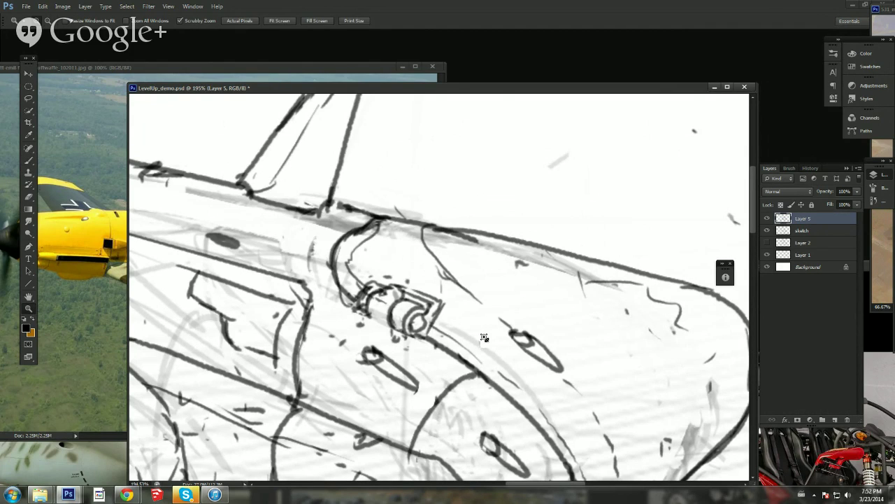
left_click_drag(484, 341, 350, 333)
left_click(551, 251)
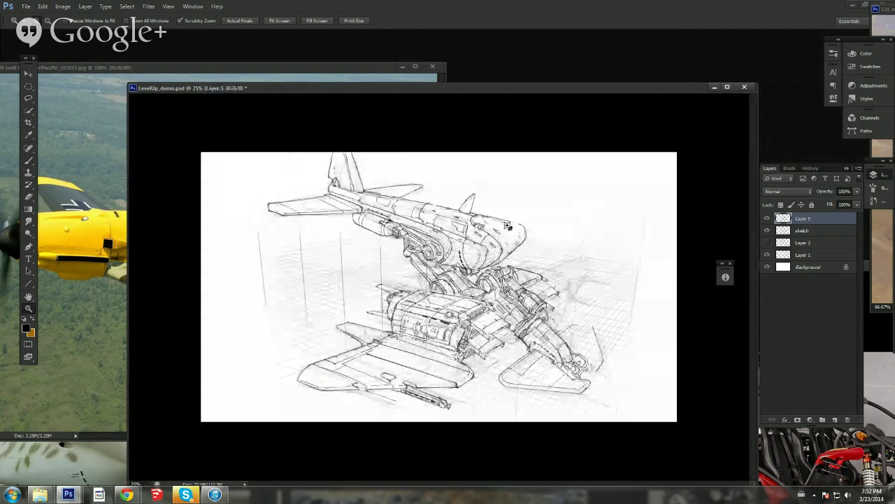
key("b")
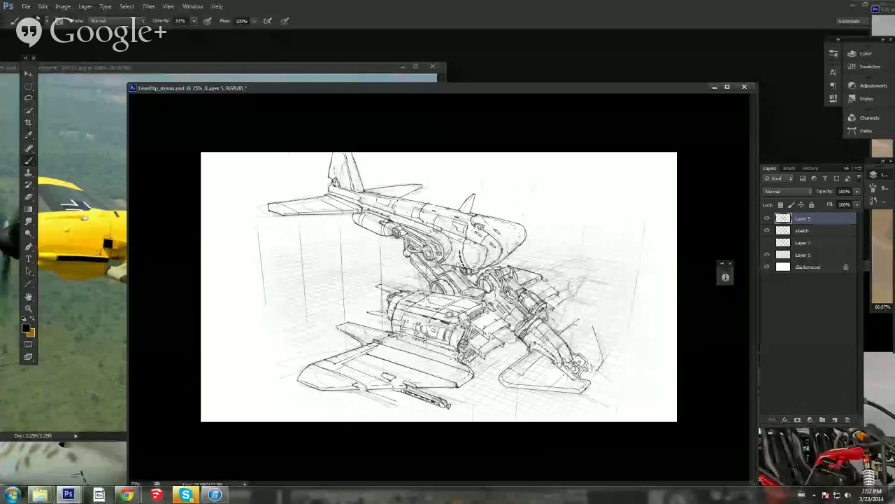
left_click_drag(579, 319, 594, 326)
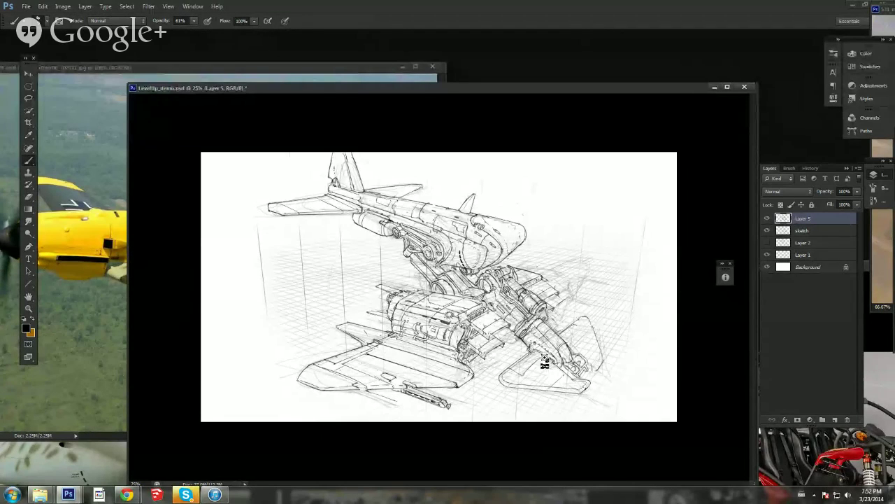
mouse_move(536, 364)
left_mouse_down()
mouse_move(549, 368)
mouse_move(548, 353)
left_mouse_up()
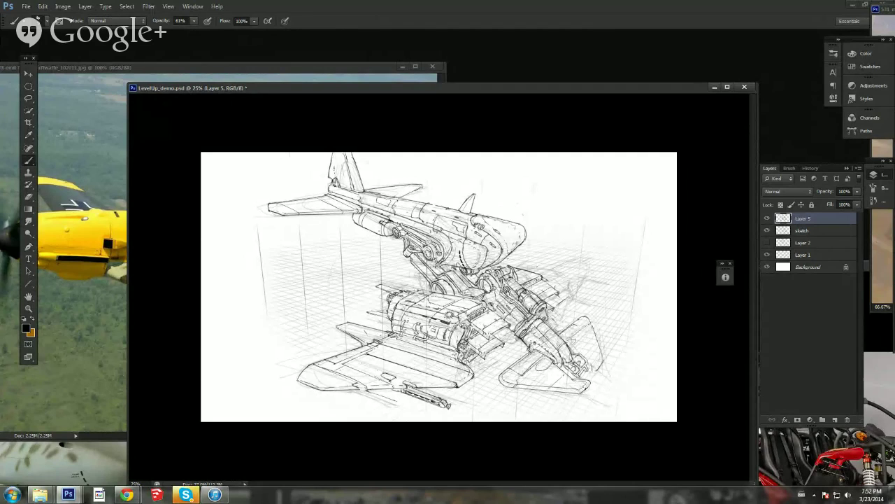
Step: Reposition the reference photos to examine the aircraft's tail section and the black-and-white fuselage image
mouse_move(200, 70)
left_mouse_down()
mouse_move(158, 240)
mouse_move(146, 199)
left_mouse_up()
mouse_move(105, 105)
left_mouse_down()
mouse_move(237, 272)
mouse_move(147, 322)
left_mouse_up()
left_click_drag(120, 126, 129, 58)
mouse_move(298, 201)
left_mouse_down()
mouse_move(329, 208)
mouse_move(241, 346)
mouse_move(265, 307)
mouse_move(274, 137)
mouse_move(108, 124)
left_mouse_up()
left_click(400, 198)
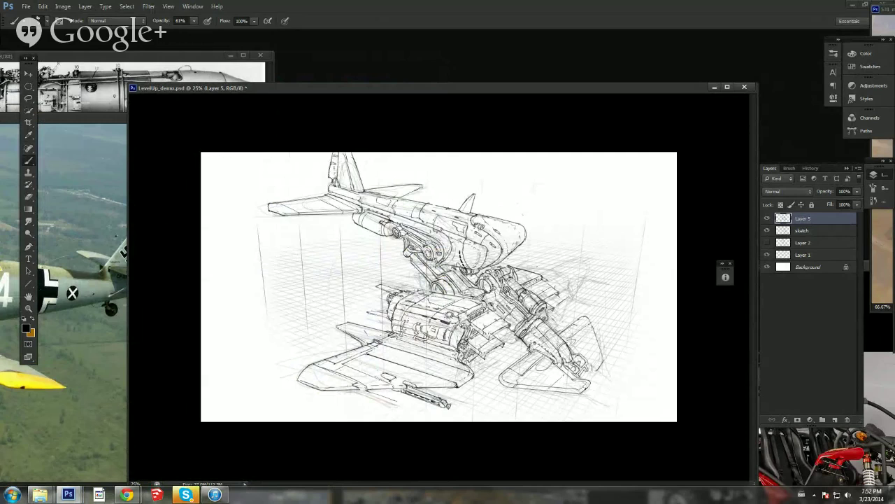
Step: Detail the tail fin's trailing edge and draw rib lines across the near tailplane
key("e")
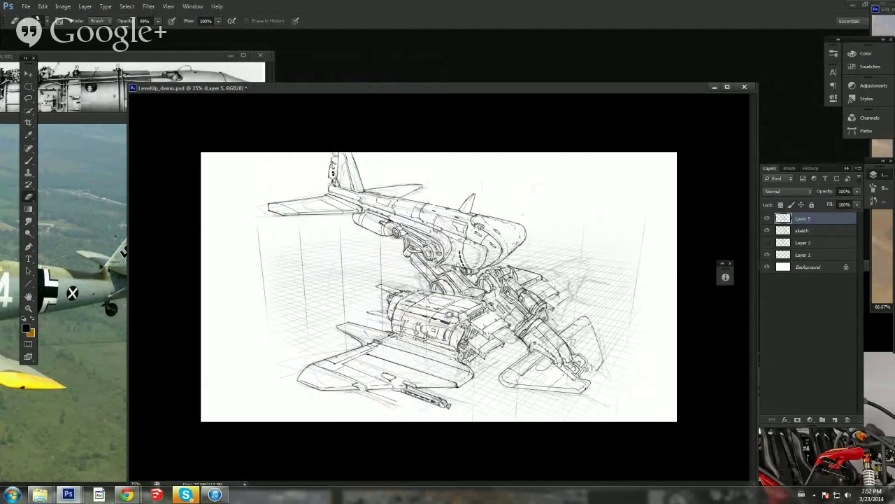
key("b")
mouse_move(328, 165)
left_mouse_down()
mouse_move(333, 155)
mouse_move(330, 180)
left_mouse_up()
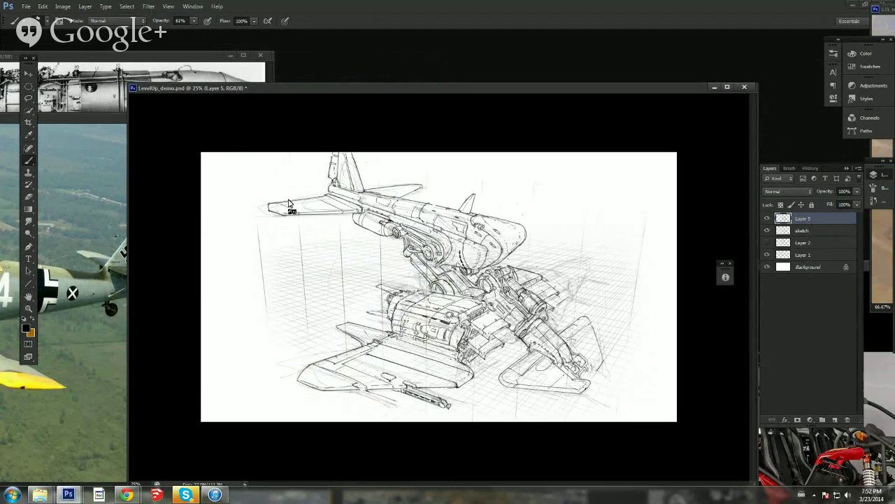
mouse_move(289, 202)
left_mouse_down()
mouse_move(300, 209)
mouse_move(276, 202)
left_mouse_up()
mouse_move(296, 203)
left_mouse_down()
mouse_move(301, 209)
mouse_move(294, 204)
left_mouse_up()
key("e")
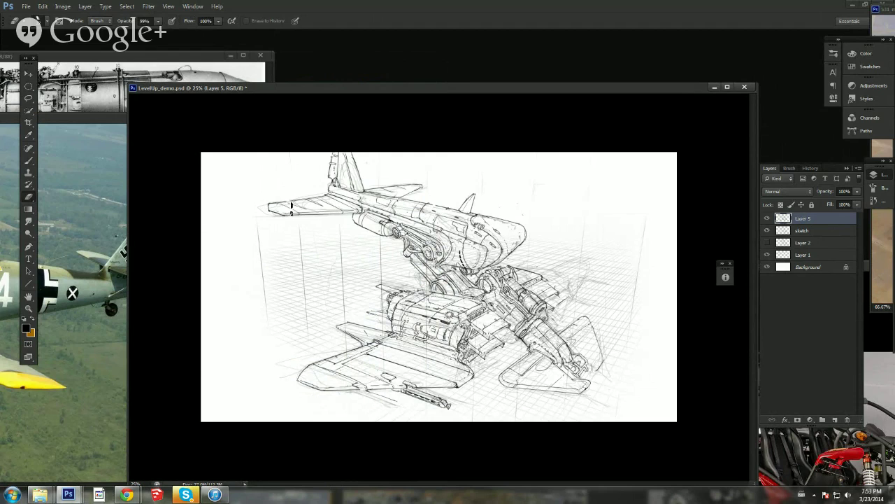
Step: Outline a thin upright plate with a sloping top edge behind the front leg's upper flaps
key("b")
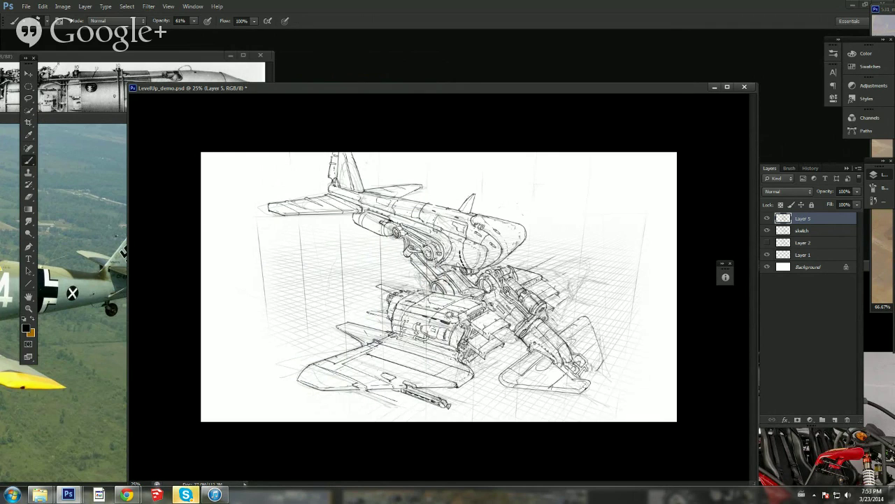
left_click_drag(523, 270, 568, 263)
left_click_drag(568, 252, 564, 299)
key("ctrl+z")
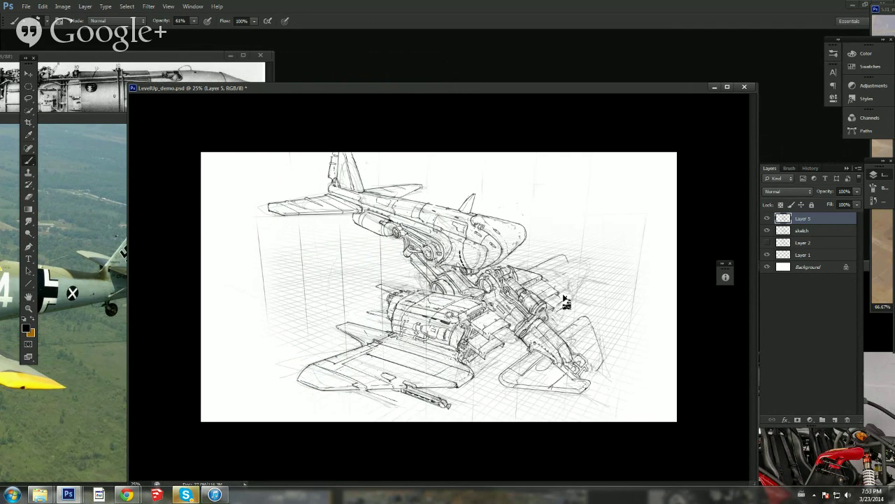
Step: Flip the canvas horizontally and compare the mirrored drawing with the original orientation
left_click(62, 6)
mouse_move(133, 91)
left_click(200, 131)
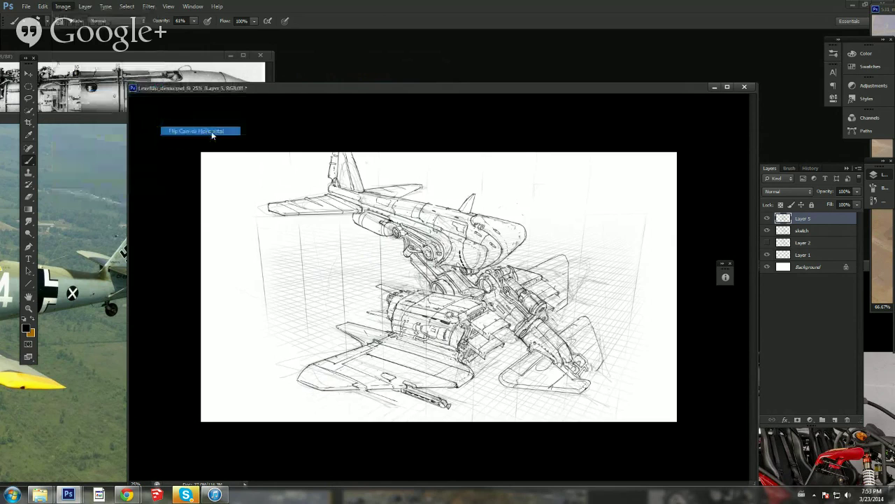
key("ctrl+z")
key("ctrl+z")
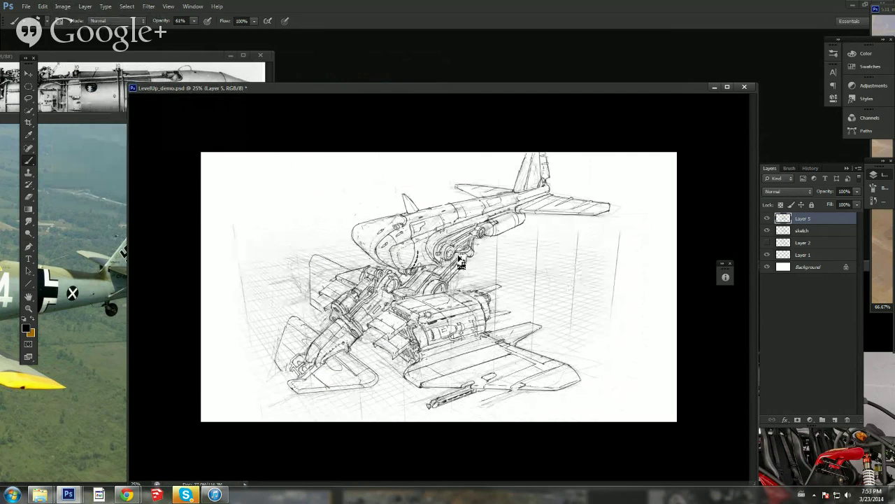
Step: Sketch a small angular bracket with a round pivot and curved end below the rear engine pod
left_click(29, 308)
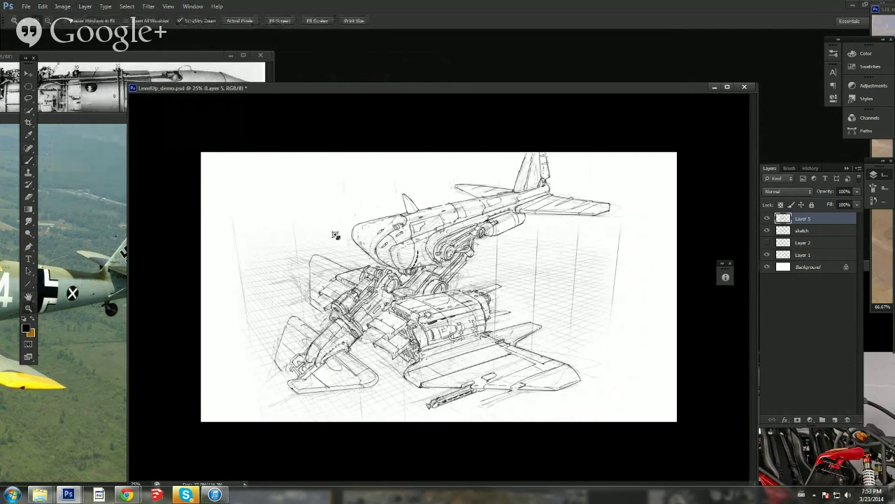
left_click_drag(485, 236, 553, 254)
key("b")
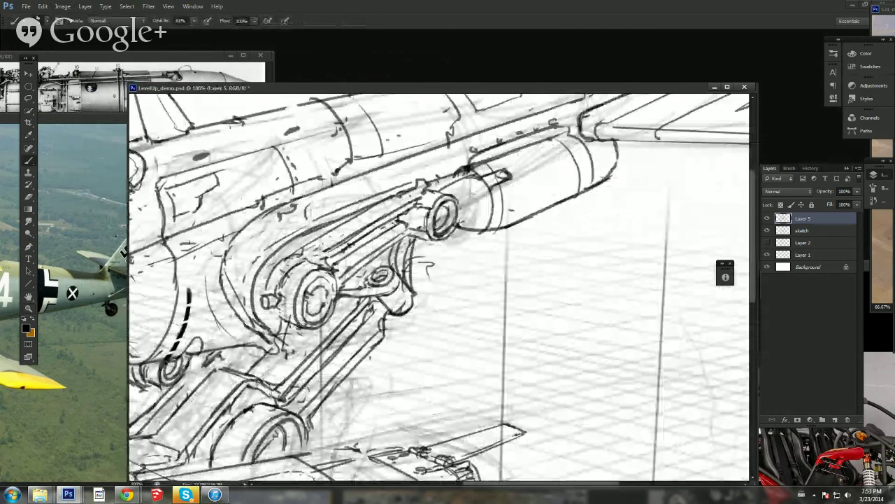
mouse_move(507, 230)
left_mouse_down()
mouse_move(511, 276)
mouse_move(552, 227)
left_mouse_up()
mouse_move(511, 273)
left_mouse_down()
mouse_move(500, 276)
mouse_move(550, 248)
mouse_move(565, 226)
mouse_move(556, 226)
left_mouse_up()
mouse_move(506, 255)
left_mouse_down()
mouse_move(501, 262)
mouse_move(573, 253)
mouse_move(558, 231)
mouse_move(575, 245)
mouse_move(563, 234)
mouse_move(510, 252)
left_mouse_up()
mouse_move(564, 241)
left_mouse_down()
mouse_move(556, 246)
mouse_move(582, 260)
mouse_move(580, 275)
left_mouse_up()
Step: Clean up the bracket's front end and connect it to the engine pod with a short coiled spring strut
key("e")
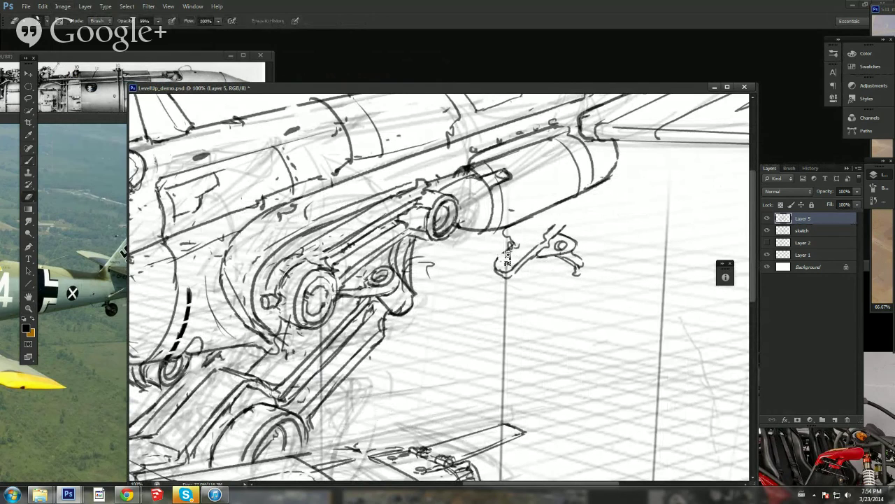
left_click_drag(505, 253, 498, 266)
key("b")
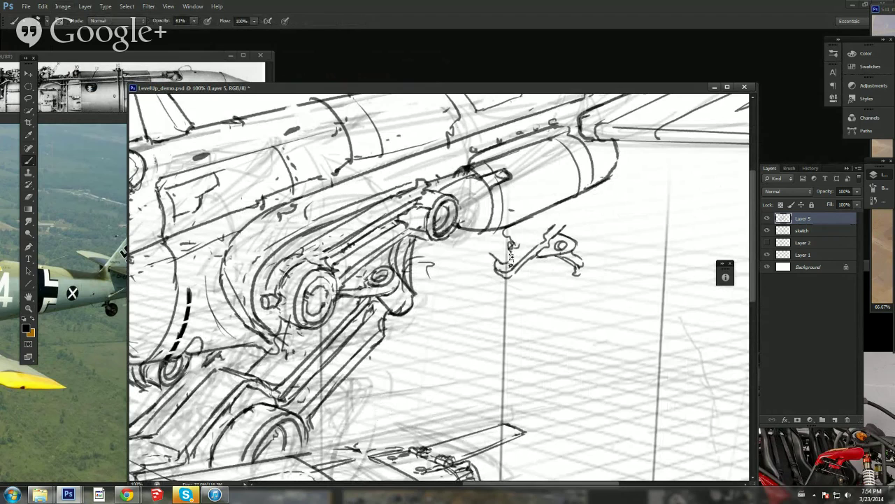
mouse_move(490, 235)
left_mouse_down()
mouse_move(494, 269)
mouse_move(497, 239)
mouse_move(485, 254)
mouse_move(473, 237)
mouse_move(494, 242)
mouse_move(486, 251)
mouse_move(496, 240)
mouse_move(469, 234)
mouse_move(491, 268)
left_mouse_up()
key("e")
key("b")
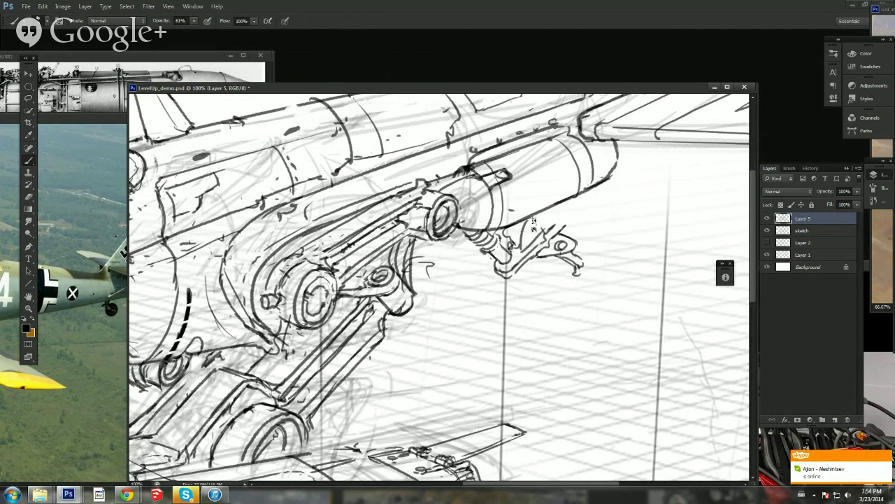
Step: Add a second pivot arm between the bracket and the pod, and refine the bracket's lower edge and inner lines
left_click_drag(534, 228, 530, 237)
key("e")
left_click_drag(549, 263, 570, 257)
key("b")
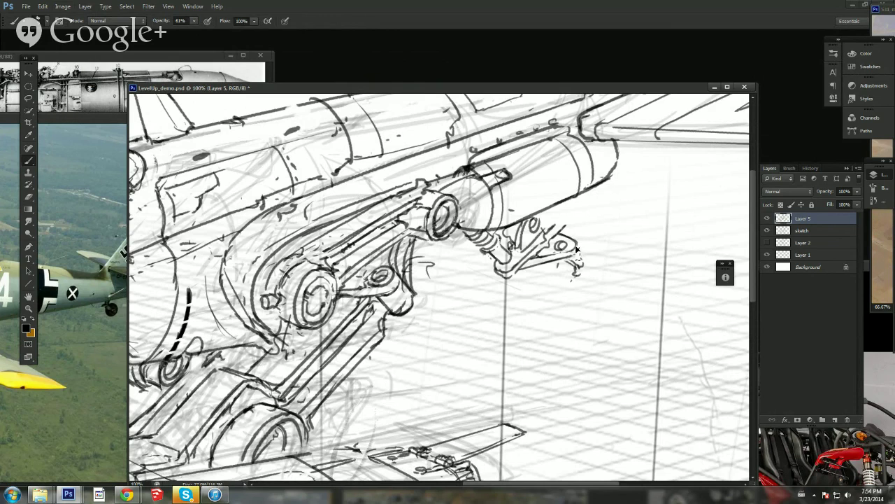
key("e")
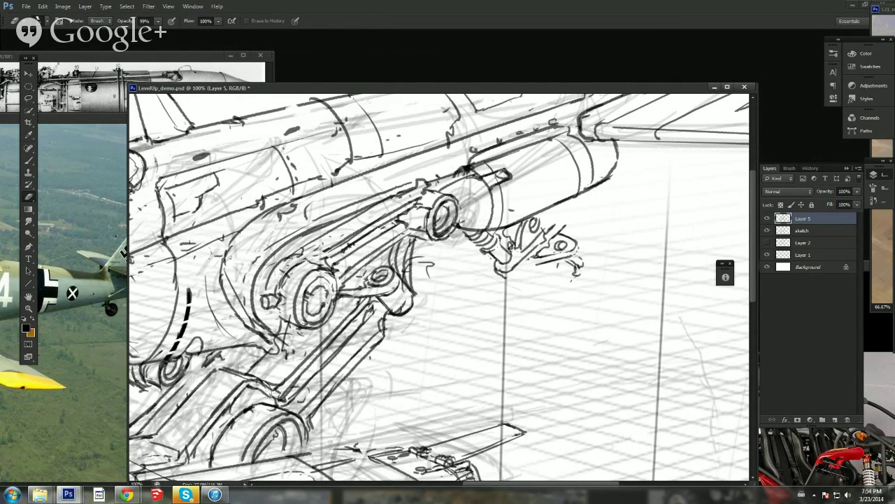
key("b")
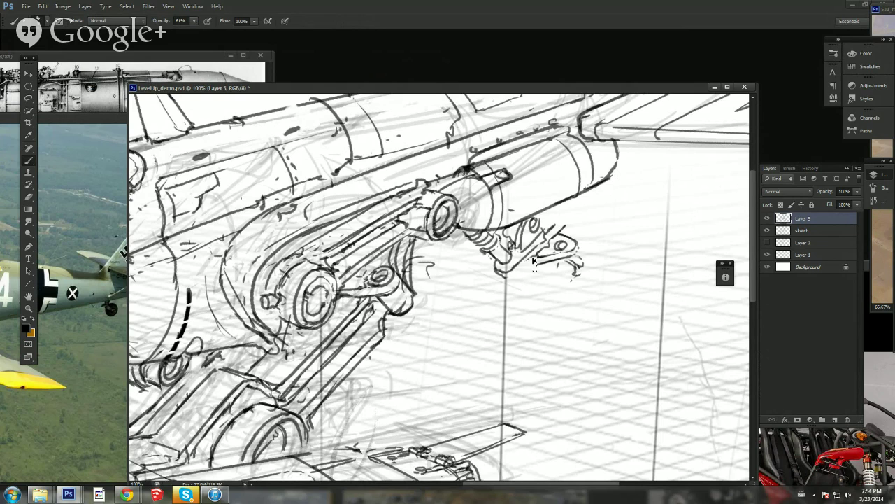
mouse_move(538, 263)
left_mouse_down()
mouse_move(506, 282)
mouse_move(559, 233)
mouse_move(513, 282)
left_mouse_up()
left_click_drag(560, 227, 538, 244)
Step: Add a pivoted plate to the front end of the linkage and sketch a thin rod reaching toward the leg joint
left_click(30, 308)
left_click(539, 281, "alt")
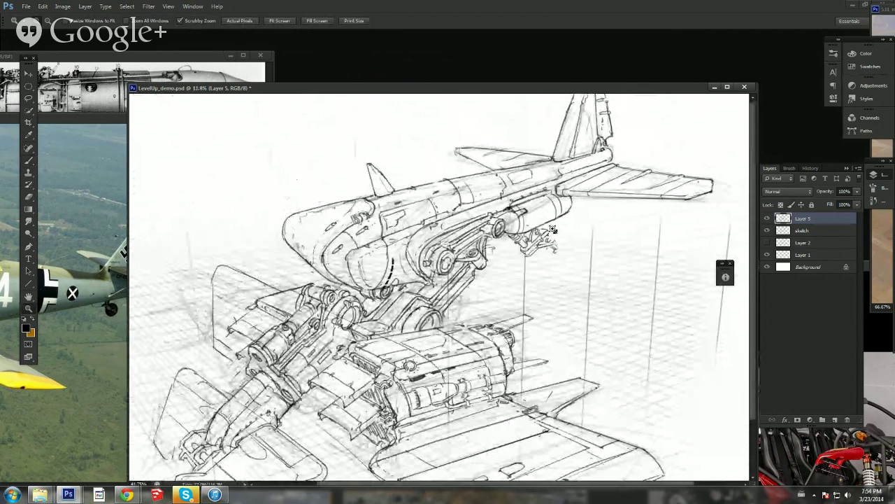
left_click(552, 230)
key("b")
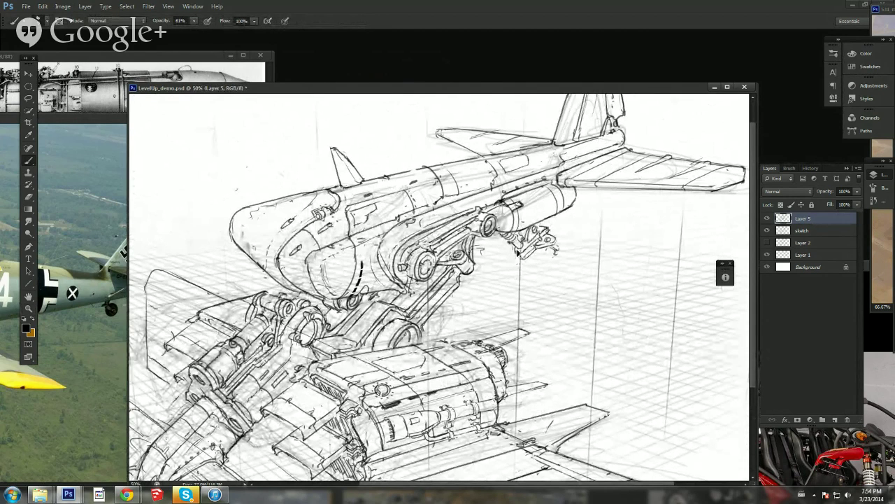
key("e")
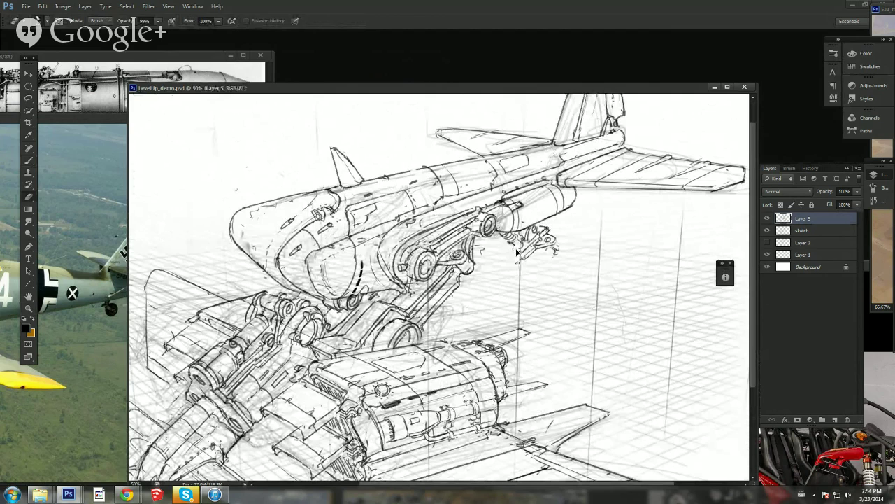
key("b")
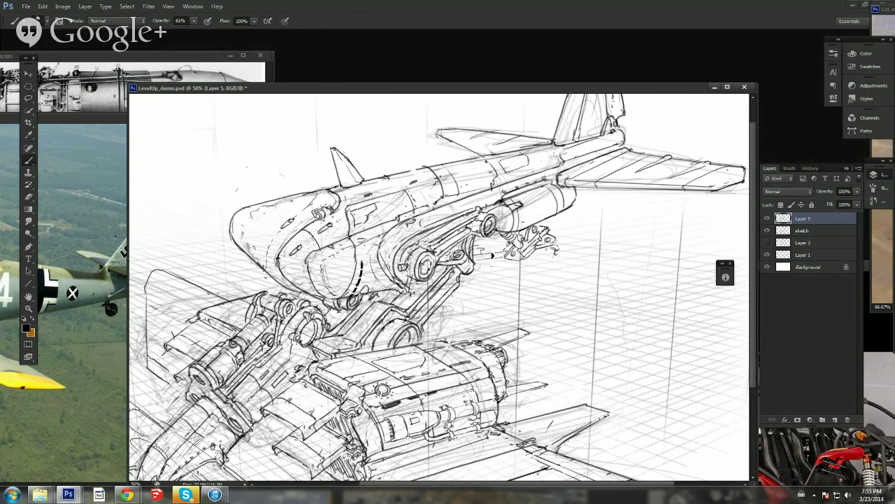
Step: Erase the rod's lines near the leg joint and draw a thicker cylindrical sleeve there
key("z")
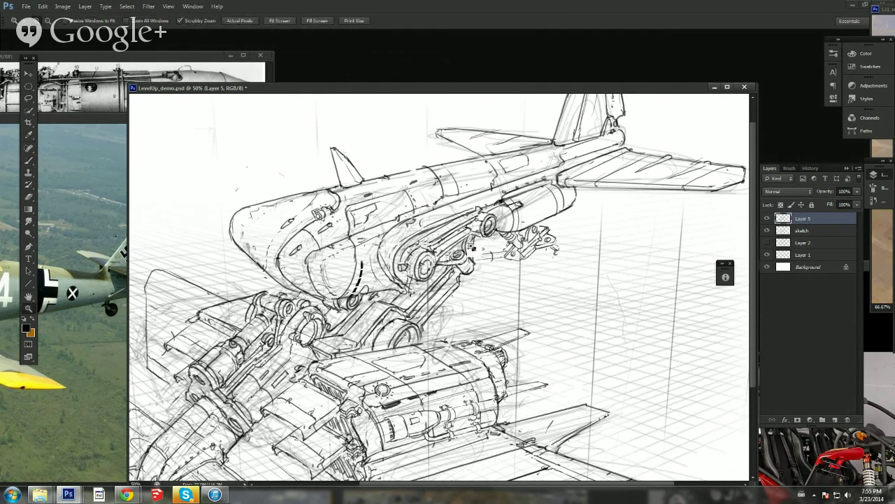
left_click_drag(473, 246, 473, 267)
key("b")
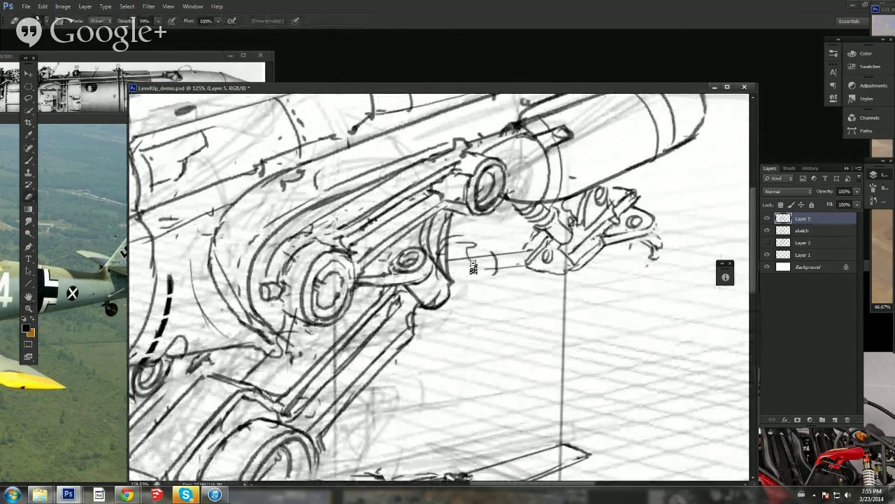
key("b")
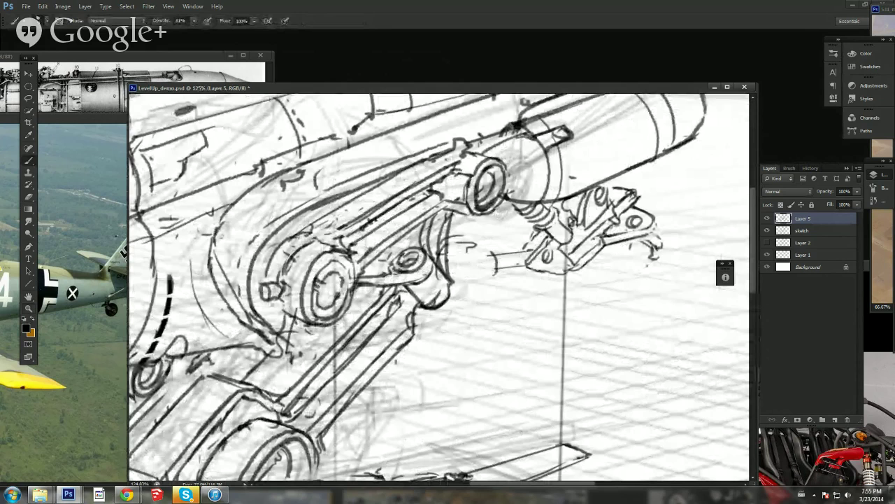
left_click_drag(452, 281, 495, 274)
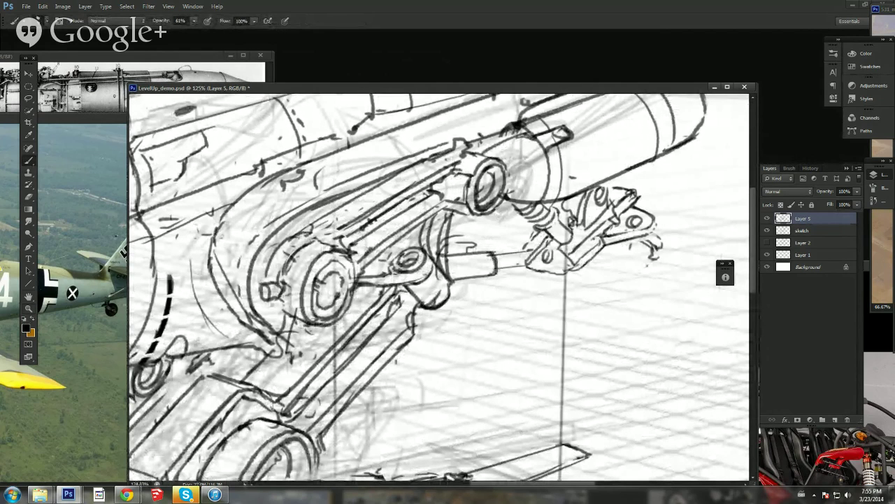
Step: Draw an upright oval for a wheel hanging from the rear end of the linkage
mouse_move(616, 183)
left_mouse_down()
mouse_move(532, 254)
mouse_move(446, 189)
left_mouse_up()
left_click(29, 309)
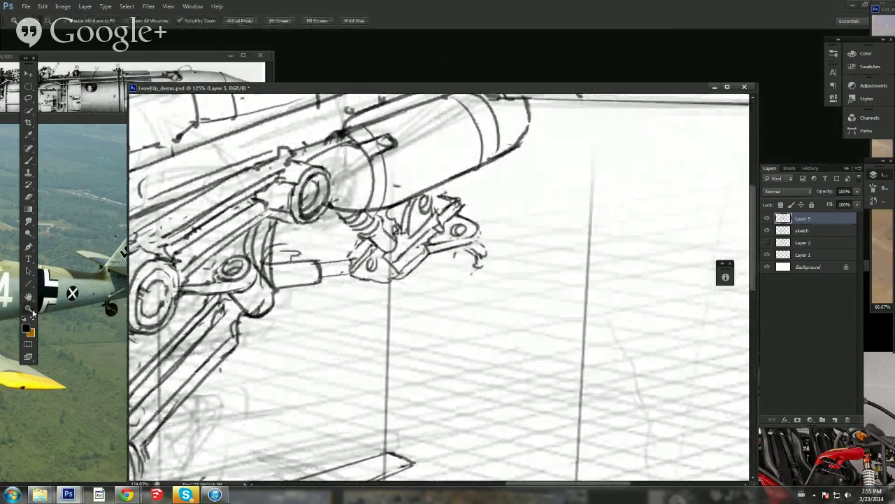
left_click_drag(460, 275, 414, 290)
key("b")
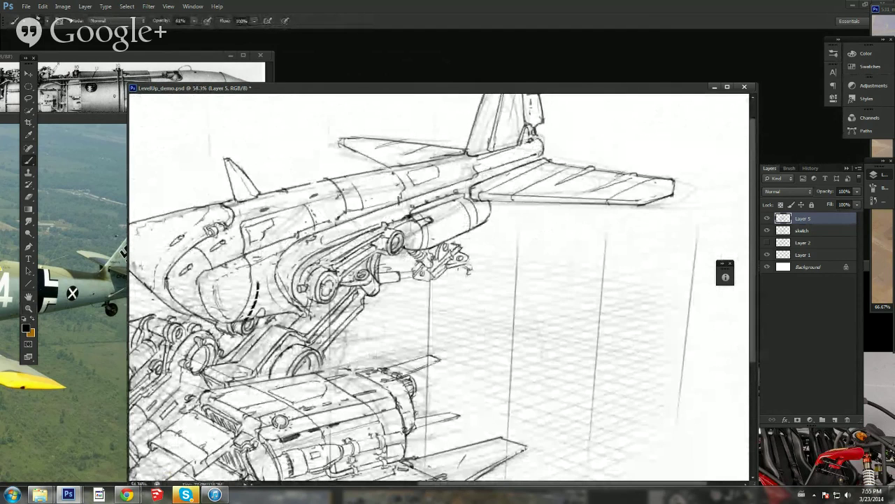
mouse_move(454, 266)
left_mouse_down()
mouse_move(451, 300)
mouse_move(469, 301)
mouse_move(477, 290)
mouse_move(470, 268)
mouse_move(470, 297)
mouse_move(479, 267)
mouse_move(469, 267)
mouse_move(478, 269)
mouse_move(475, 289)
mouse_move(470, 267)
mouse_move(466, 300)
left_mouse_up()
key("ctrl+z")
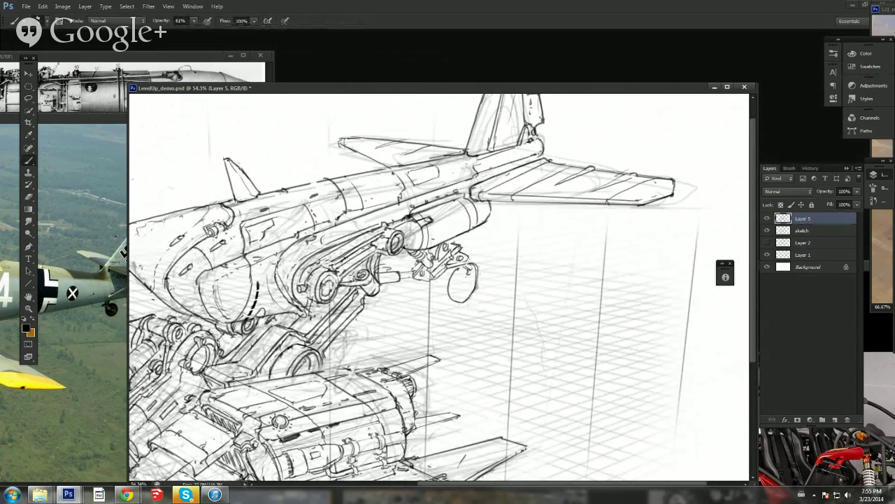
Step: Erase part of the oval's lower edge and draw a larger tyre outline around it
key("e")
left_click_drag(467, 300, 464, 303)
key("b")
left_click_drag(441, 275, 445, 305)
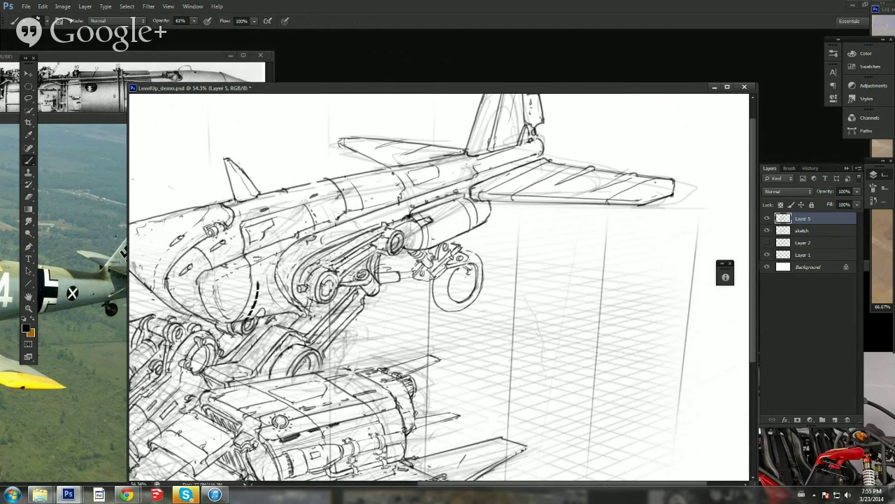
Step: Lasso the wheel below the rear end of the linkage and scale it down, keeping it under the linkage
key("l")
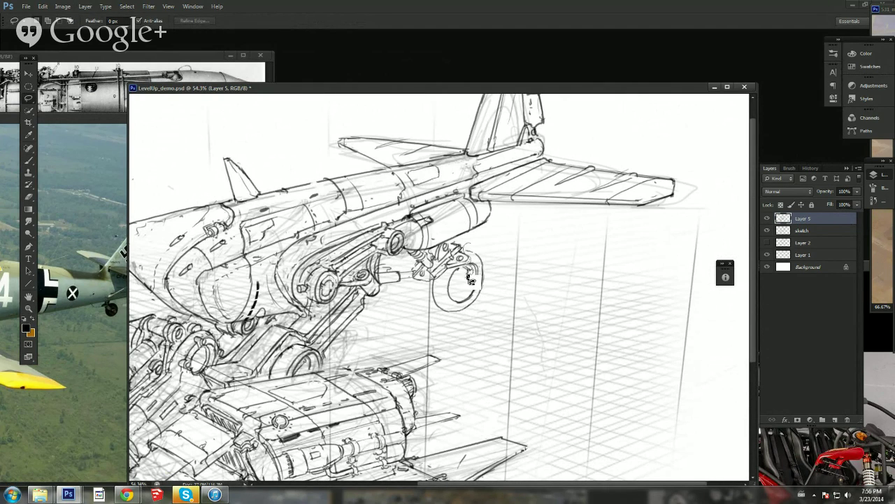
mouse_move(445, 280)
left_mouse_down()
mouse_move(497, 254)
mouse_move(456, 245)
mouse_move(489, 260)
left_mouse_up()
key("ctrl+t")
mouse_move(482, 308)
left_mouse_down()
mouse_move(492, 295)
mouse_move(486, 286)
left_mouse_up()
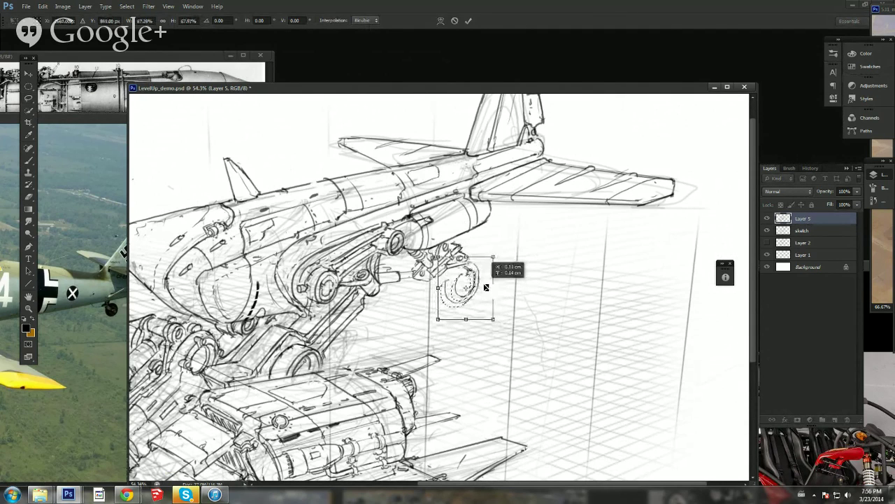
key("Return")
key("ctrl+d")
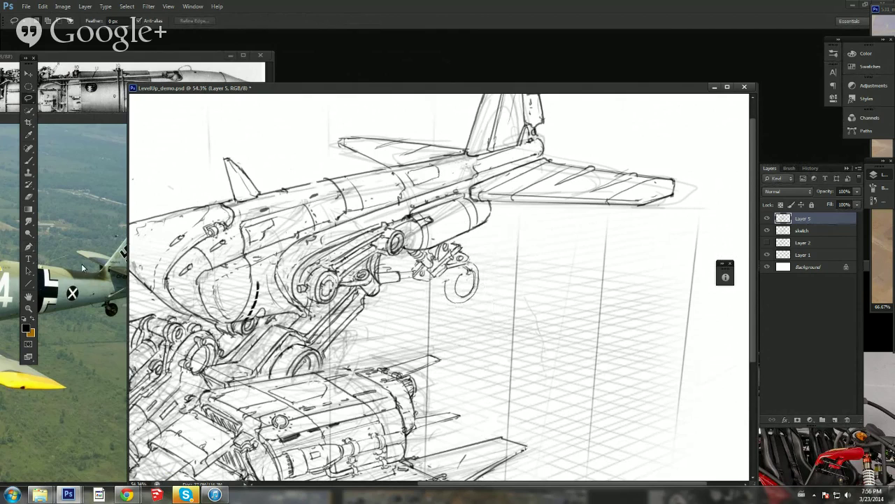
Step: Complete the shrunken wheel with a thick tyre outline, an inner rim and a small central hub
left_click(28, 308)
left_click(459, 268)
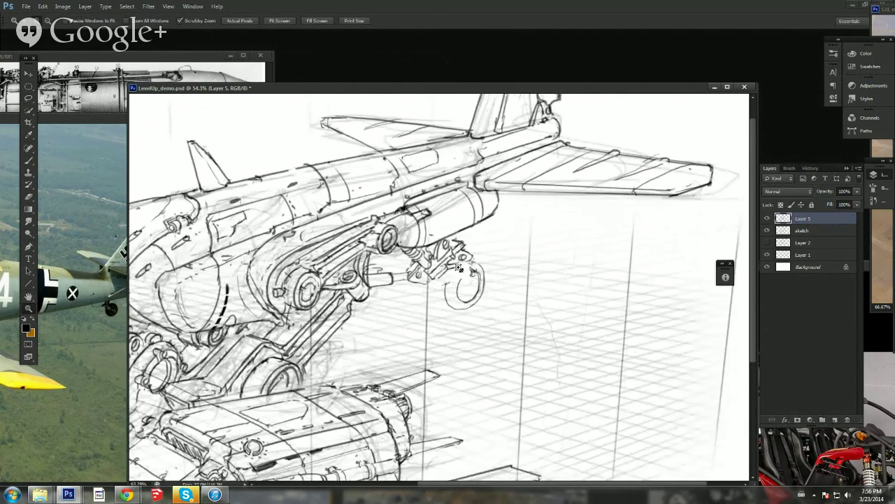
left_click_drag(459, 268, 517, 269)
mouse_move(503, 299)
left_mouse_down()
mouse_move(474, 326)
mouse_move(478, 292)
mouse_move(499, 287)
left_mouse_up()
left_click(477, 303)
left_click(489, 289)
left_click(491, 310)
mouse_move(454, 335)
left_mouse_down()
mouse_move(444, 298)
mouse_move(467, 269)
left_mouse_up()
mouse_move(453, 340)
left_mouse_down()
mouse_move(441, 305)
mouse_move(450, 279)
mouse_move(470, 343)
left_mouse_up()
mouse_move(453, 313)
left_mouse_down()
mouse_move(472, 275)
mouse_move(499, 270)
mouse_move(506, 315)
mouse_move(481, 269)
mouse_move(499, 284)
mouse_move(493, 302)
mouse_move(494, 278)
mouse_move(485, 293)
mouse_move(482, 315)
mouse_move(502, 302)
mouse_move(497, 313)
mouse_move(505, 284)
mouse_move(485, 286)
mouse_move(483, 316)
left_mouse_up()
Step: Clean up lines at the wheel's upper rim and draw a strut from the hub up to the linkage
key("e")
key("b")
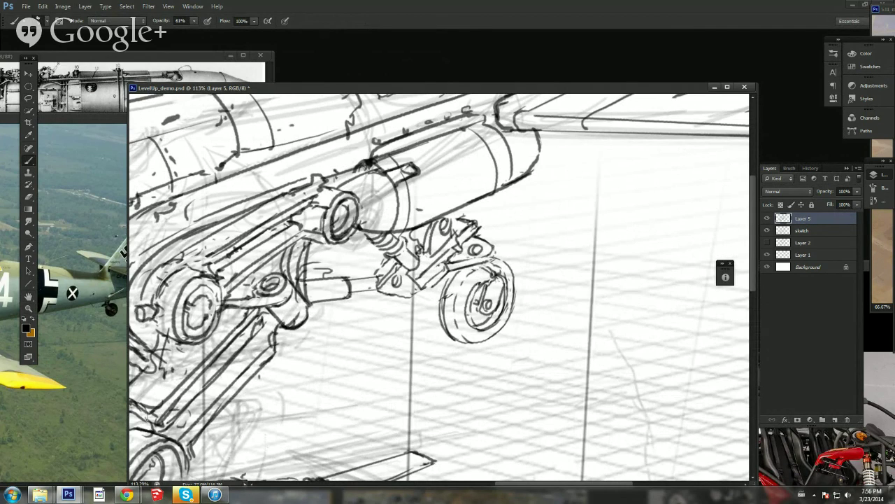
key("e")
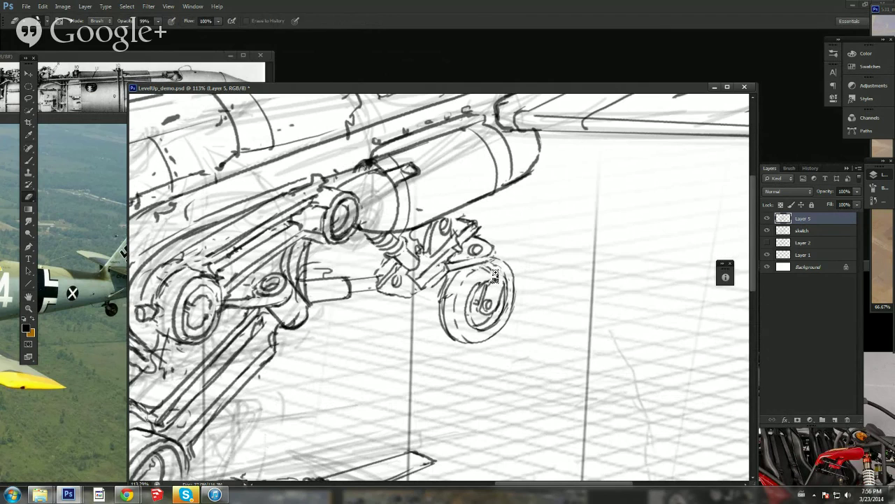
key("b")
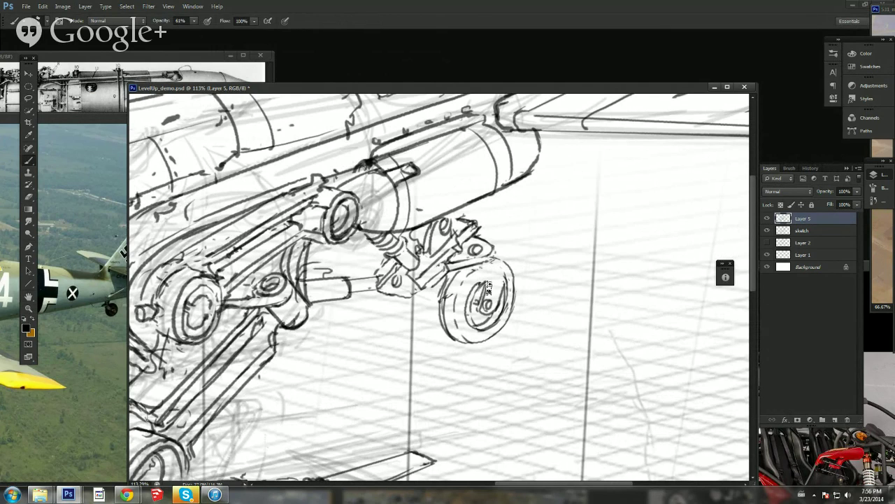
mouse_move(488, 279)
left_mouse_down()
mouse_move(485, 297)
mouse_move(491, 256)
left_mouse_up()
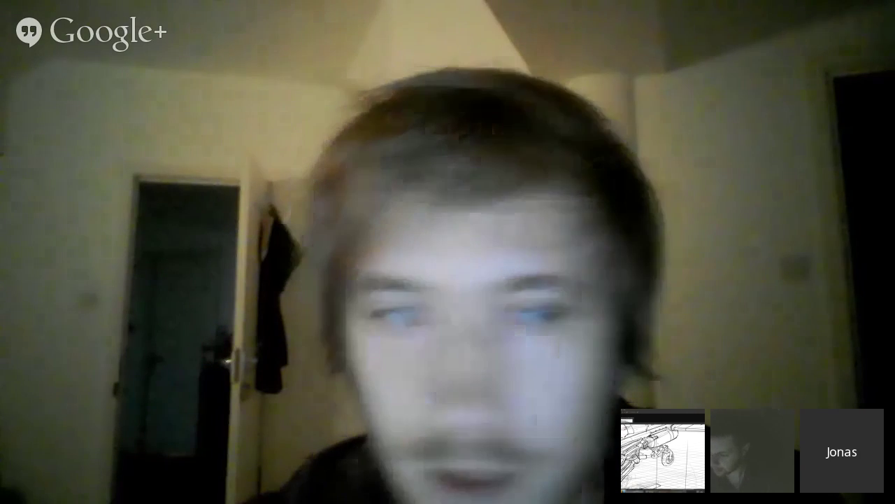
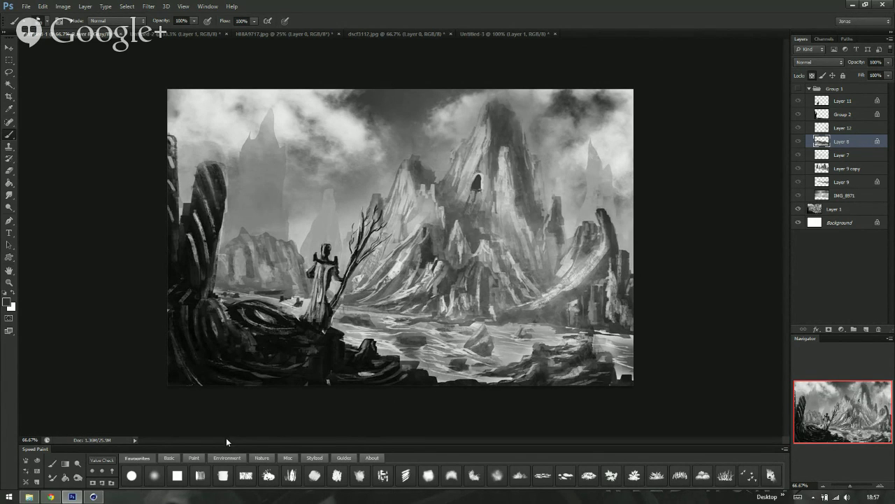
Step: Create a new layer at the top of Group 1 and choose pure red (ff0000) as the foreground colour
left_click(836, 90)
left_click(866, 329)
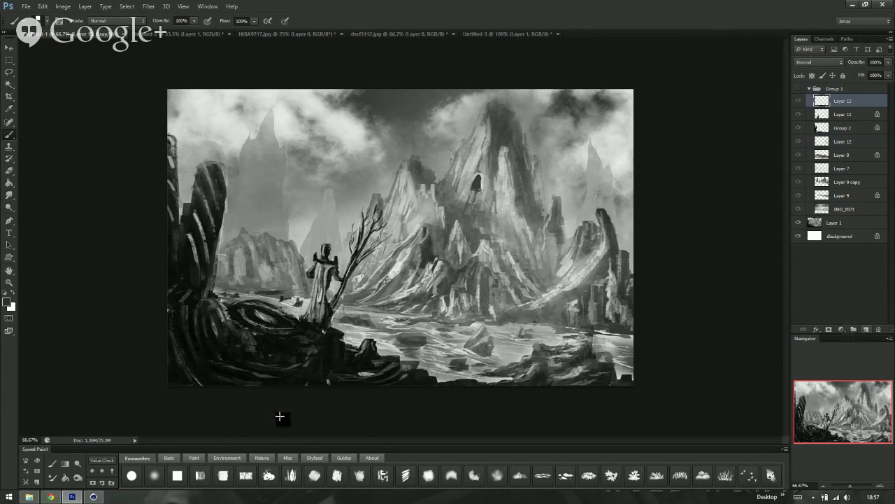
left_click(8, 303)
left_click(474, 176)
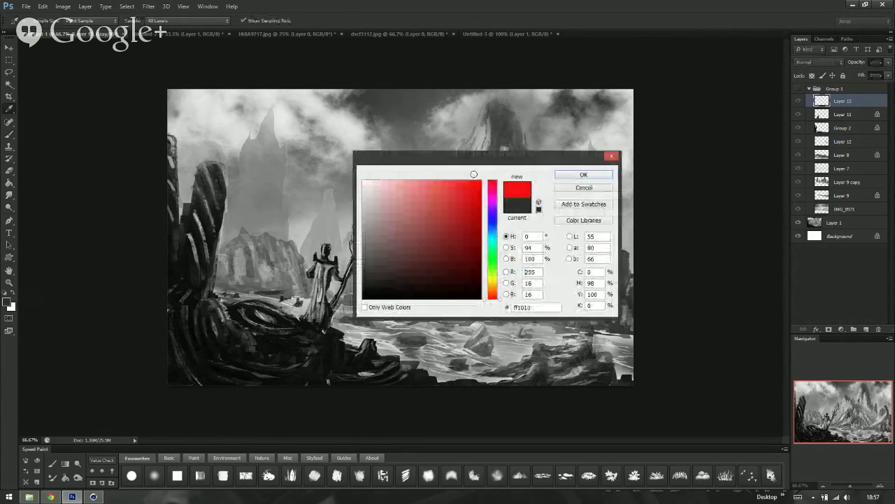
left_click(580, 174)
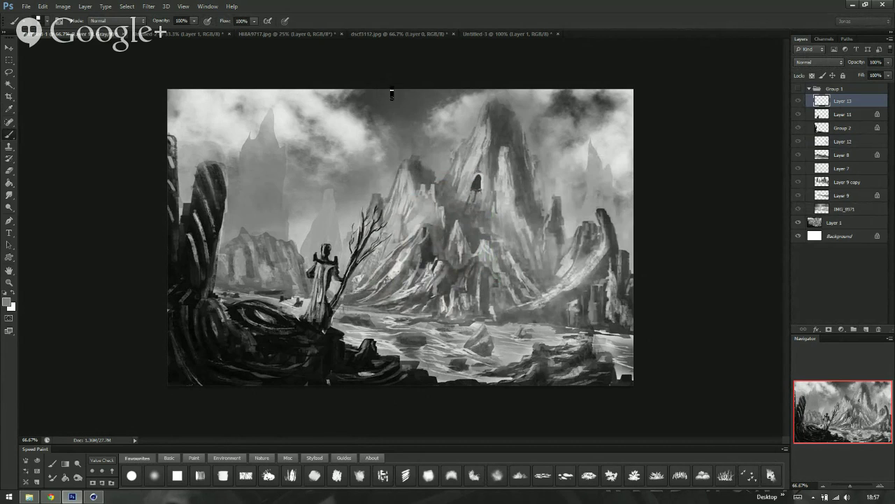
left_click(7, 305)
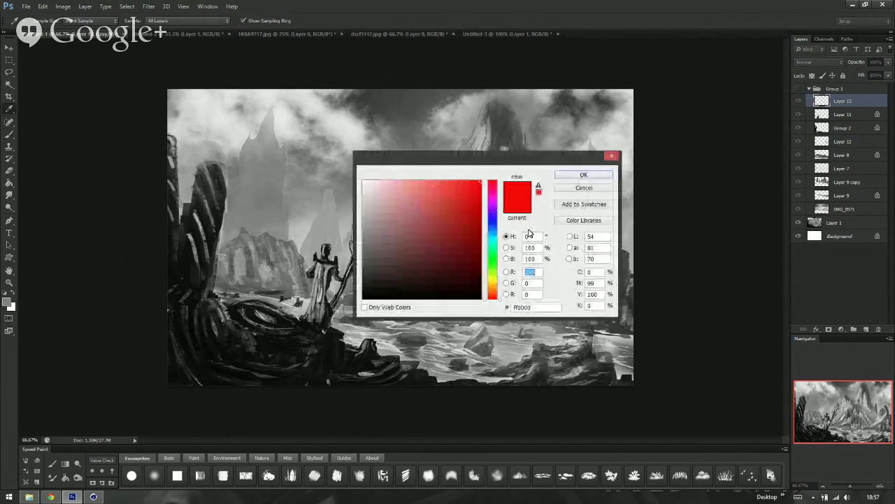
left_click(580, 176)
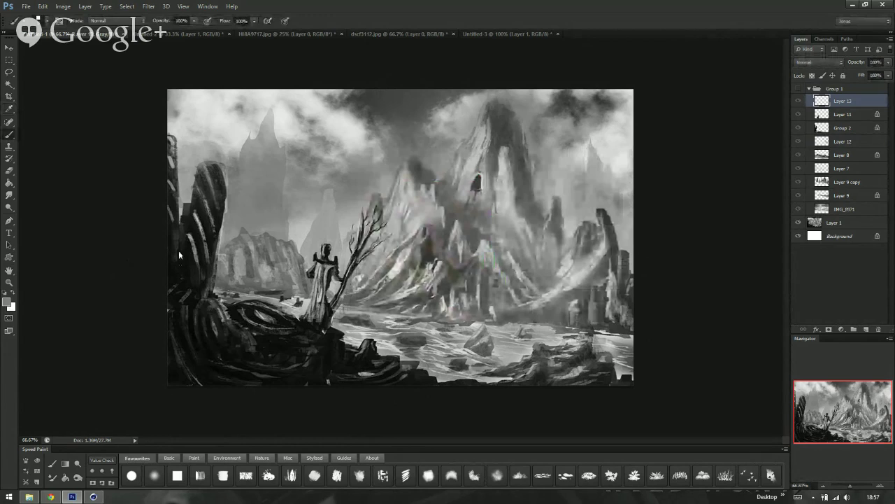
Step: Convert the greyscale image to RGB colour mode without flattening its layers
left_click(63, 6)
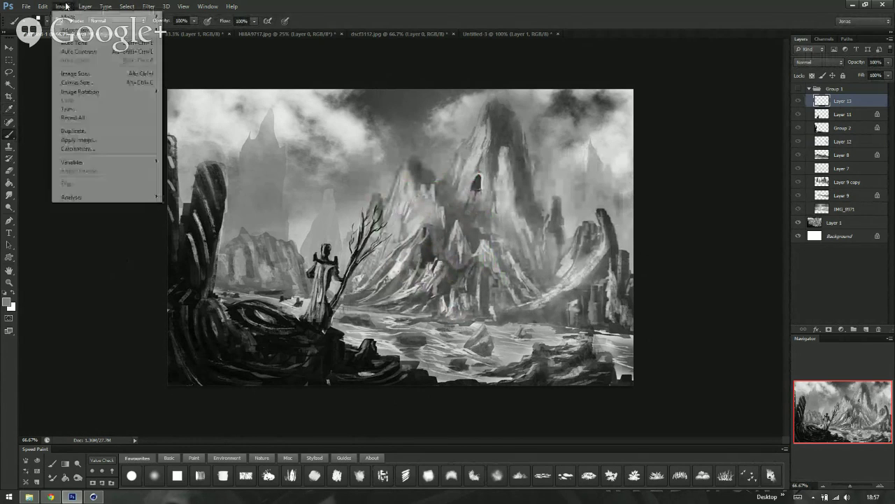
mouse_move(70, 17)
left_click(188, 52)
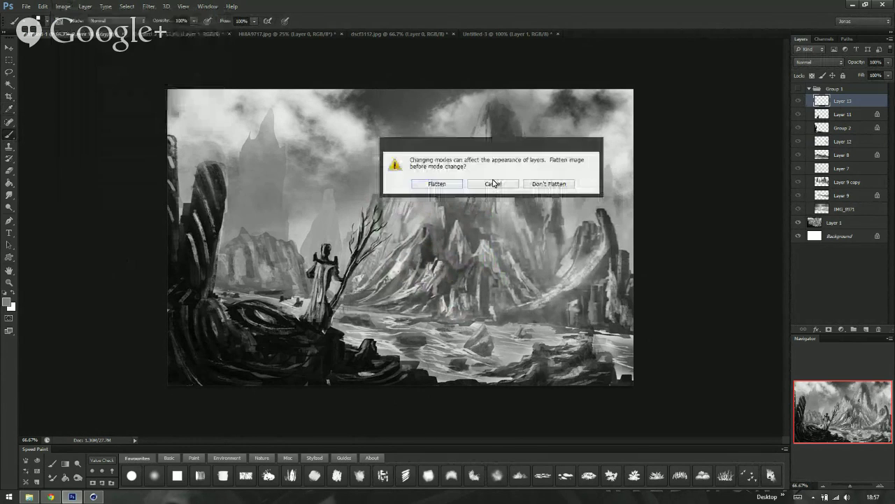
left_click(549, 183)
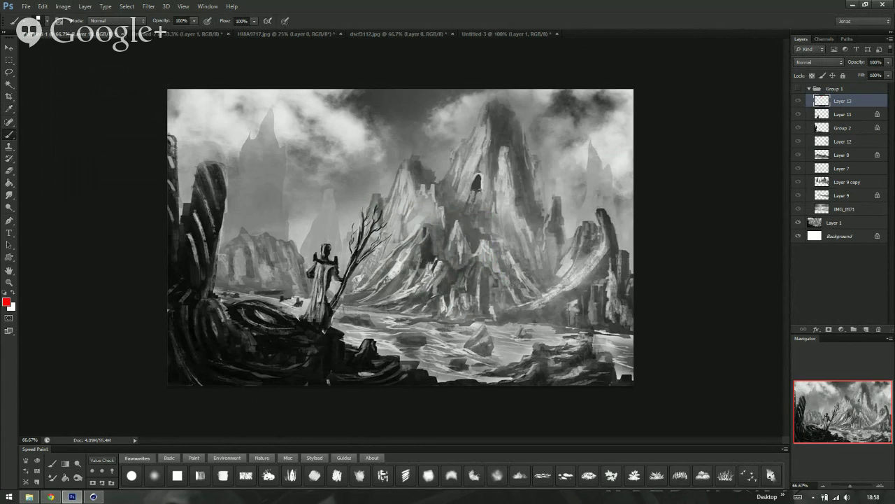
Step: Delete the layer with the red test scribble and place a fresh layer above Group 1
left_click_drag(839, 105, 840, 91)
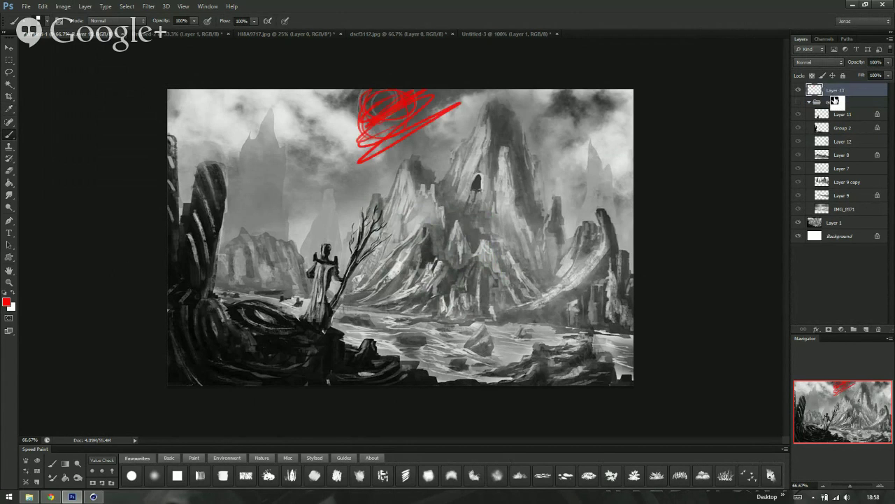
left_click(878, 329)
key("Return")
left_click_drag(844, 101, 849, 90)
Step: Circle the dark sky patch and the tall distant spire in red, and compare their grey values by sampling both
left_click_drag(411, 89, 381, 132)
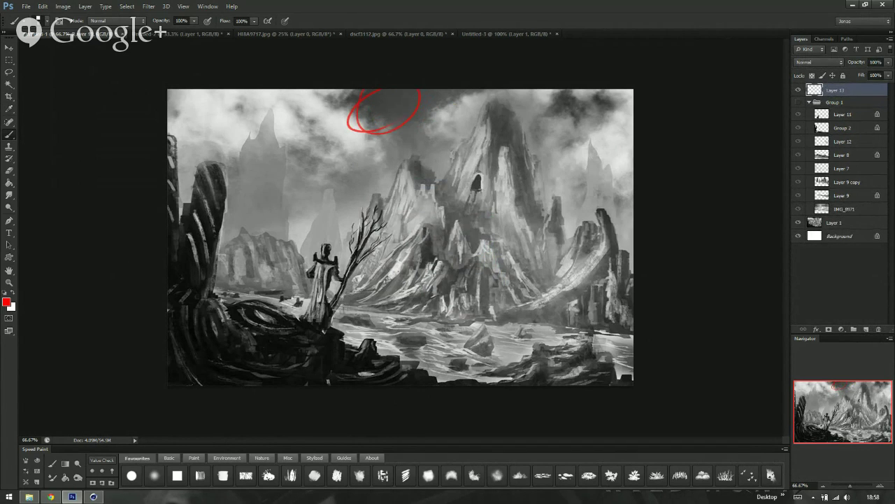
left_click_drag(258, 145, 251, 151)
left_click(7, 302)
left_click(378, 110)
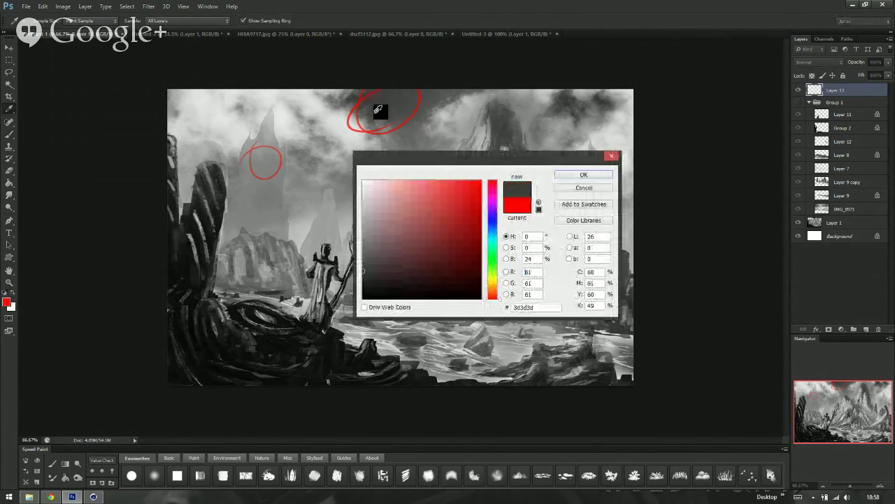
left_click(266, 154)
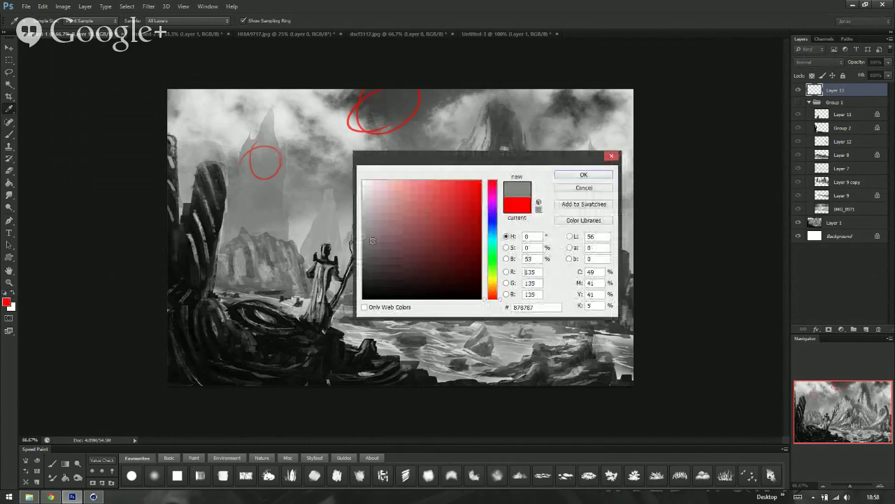
left_click(384, 98)
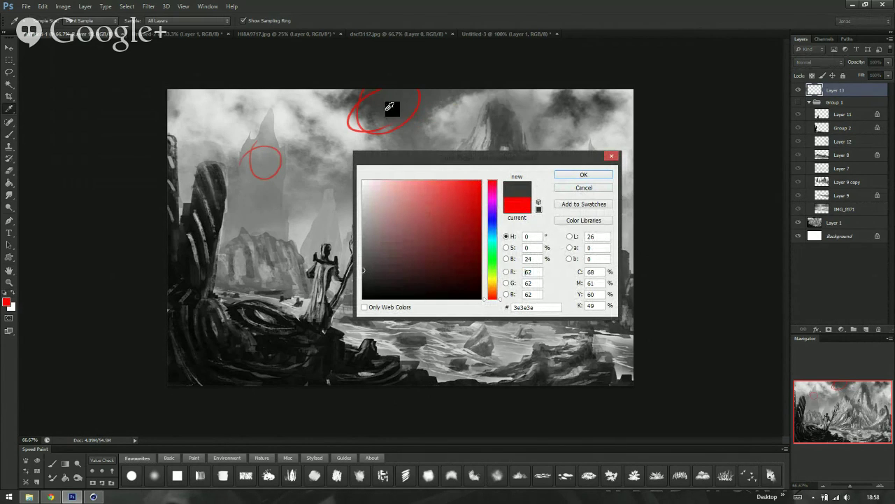
left_click(585, 188)
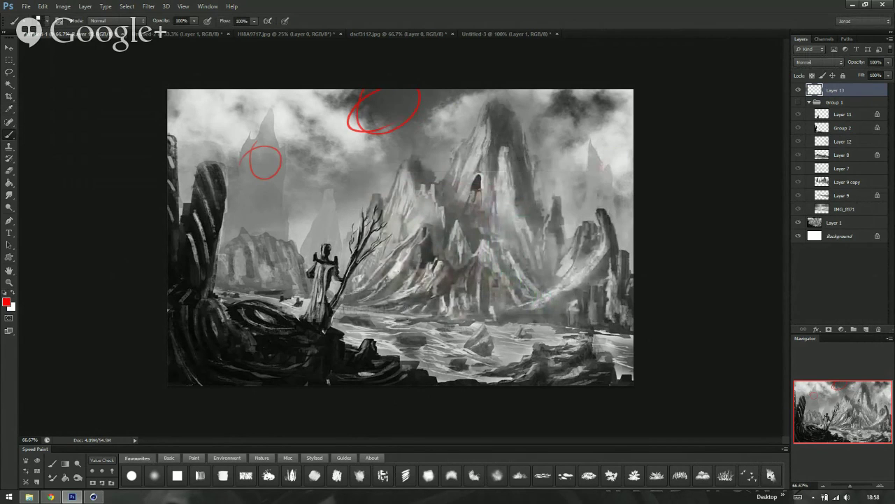
Step: Circle the small distant peak behind the figure in red and examine its edge against the sky up close
mouse_move(336, 218)
left_mouse_down()
mouse_move(334, 202)
mouse_move(348, 209)
mouse_move(341, 214)
left_mouse_up()
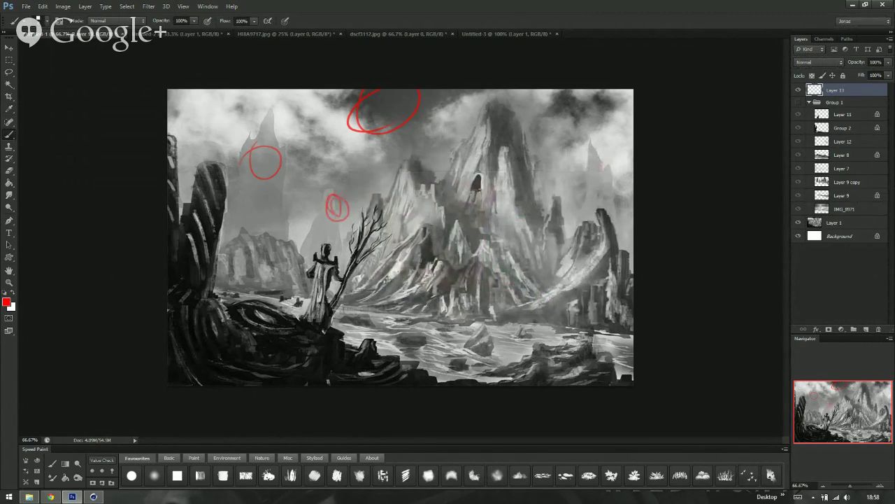
left_click(305, 213, "ctrl")
left_click(309, 213, "ctrl")
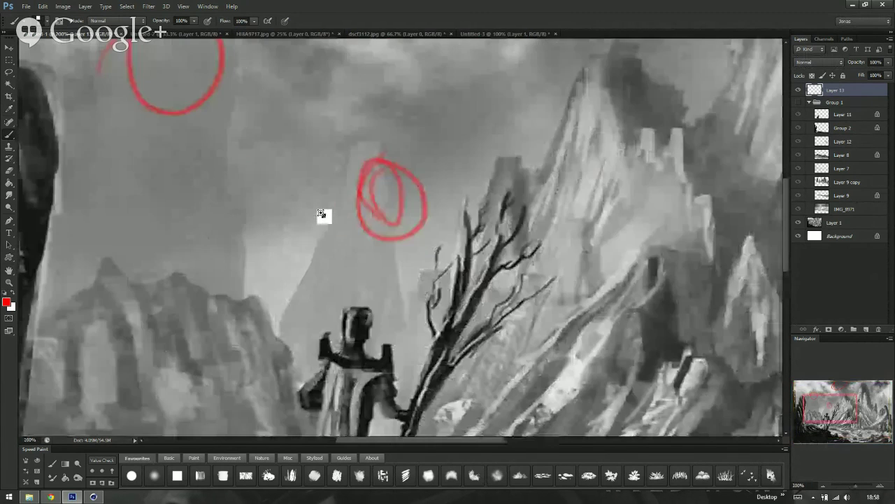
left_click(325, 214, "ctrl")
left_click_drag(402, 196, 361, 193)
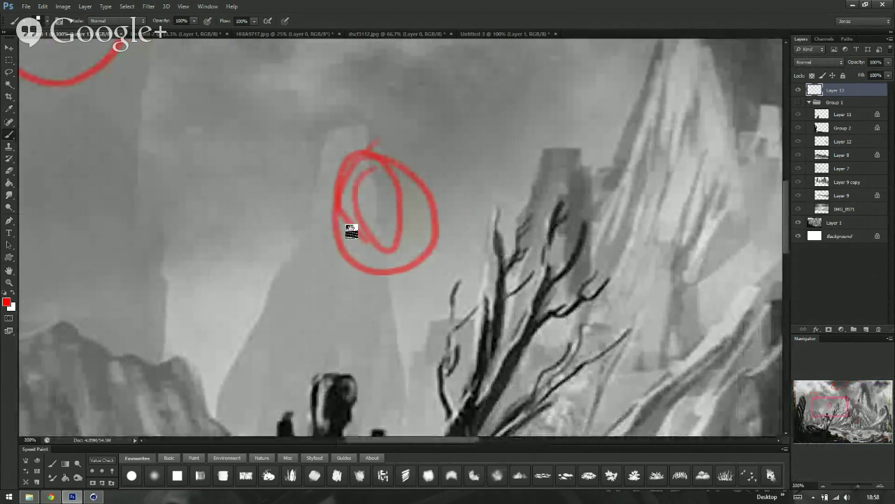
scroll(361, 231, "down", 1)
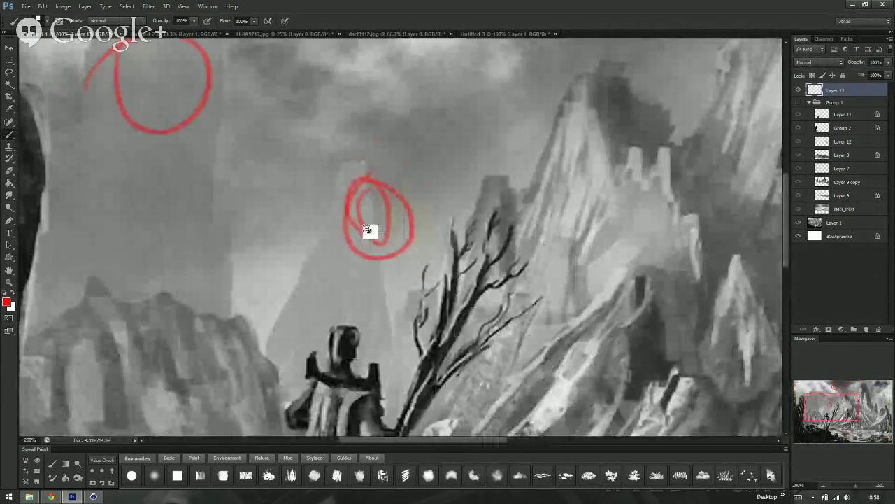
scroll(564, 203, "down", 2)
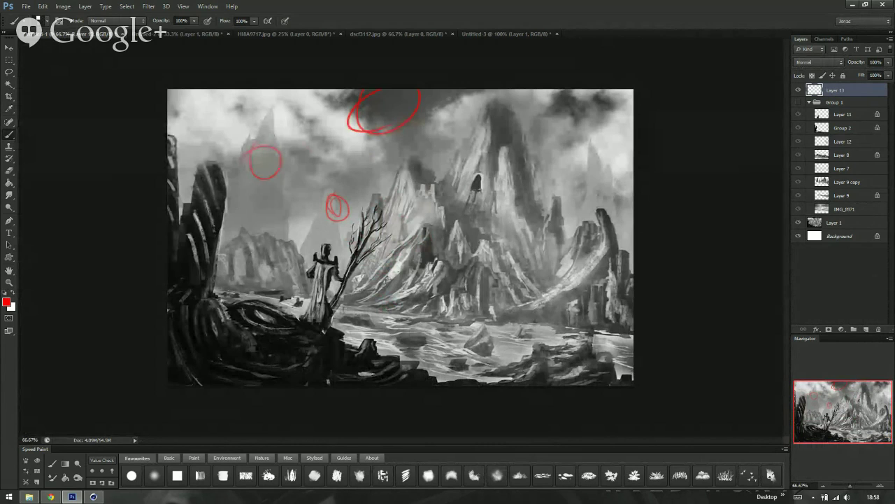
Step: Mark the sky between the peaks and the foreground rock pillars in red, then hide the markup on Layer 13
left_click_drag(307, 149, 359, 168)
mouse_move(174, 145)
left_mouse_down()
mouse_move(177, 196)
mouse_move(166, 207)
mouse_move(166, 162)
left_mouse_up()
mouse_move(198, 218)
left_mouse_down()
mouse_move(206, 275)
mouse_move(221, 225)
mouse_move(210, 191)
left_mouse_up()
left_click(798, 90)
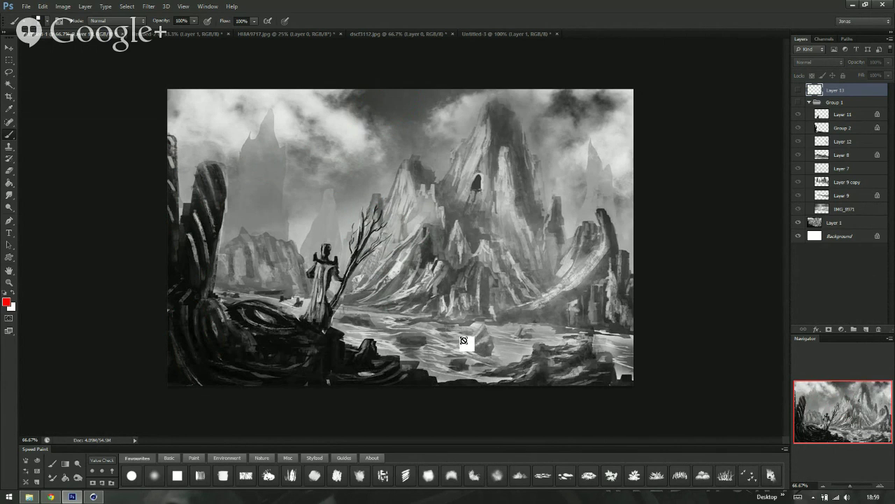
Step: Show the repainted version in Group 1 and enlarge the cloaked figure on Layer 11 to about 115%
left_click(797, 103)
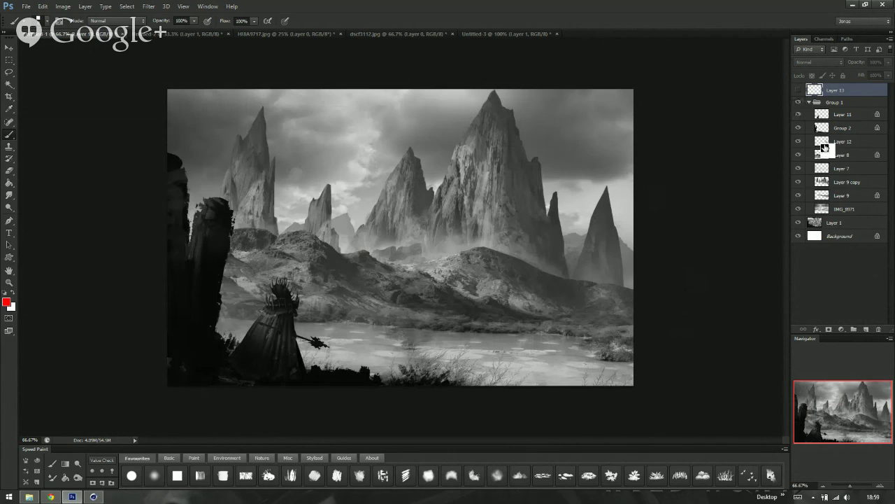
left_click(840, 118)
key("ctrl+t")
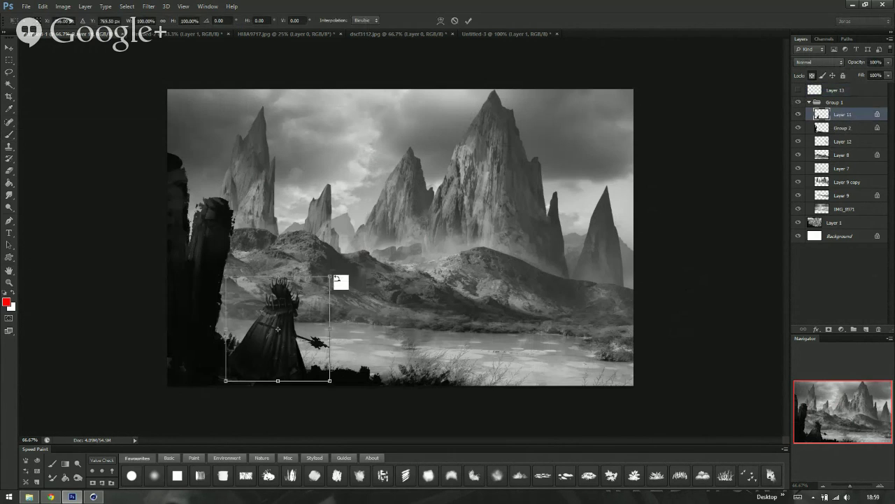
left_click_drag(337, 281, 348, 258)
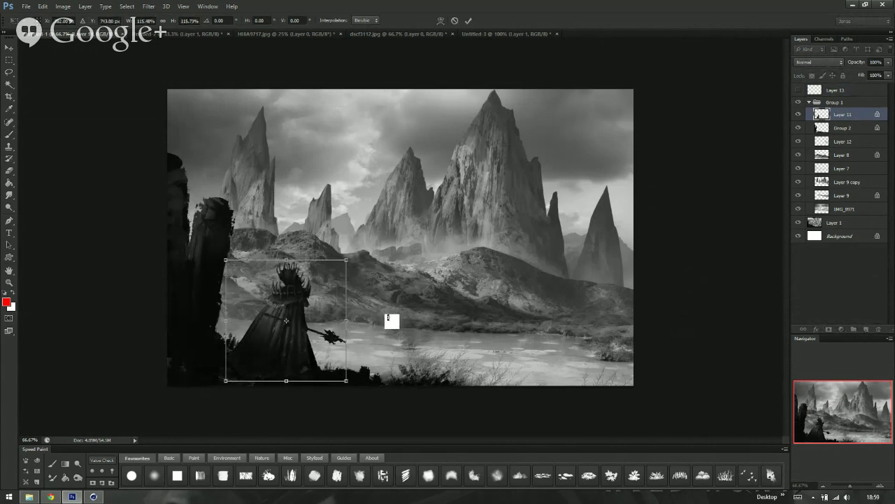
key("Return")
key("b")
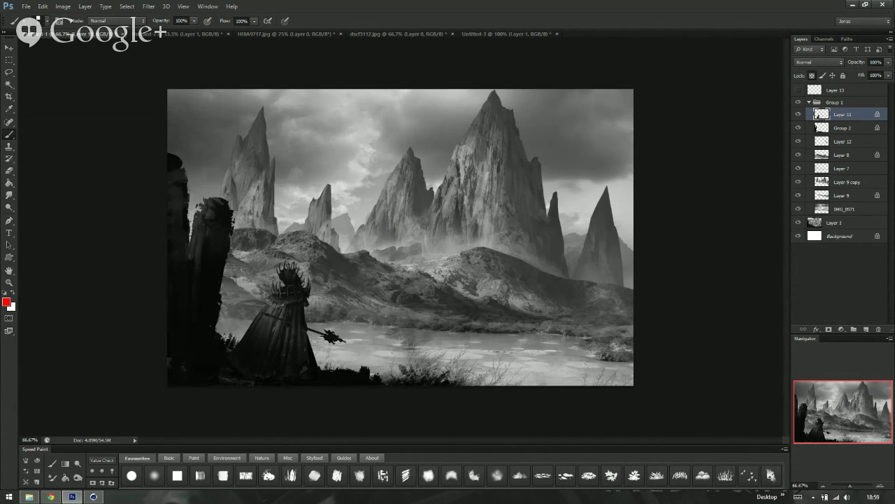
Step: Add a new layer above Layer 11, try a brush stroke near the image's right edge and undo it
left_click(866, 329)
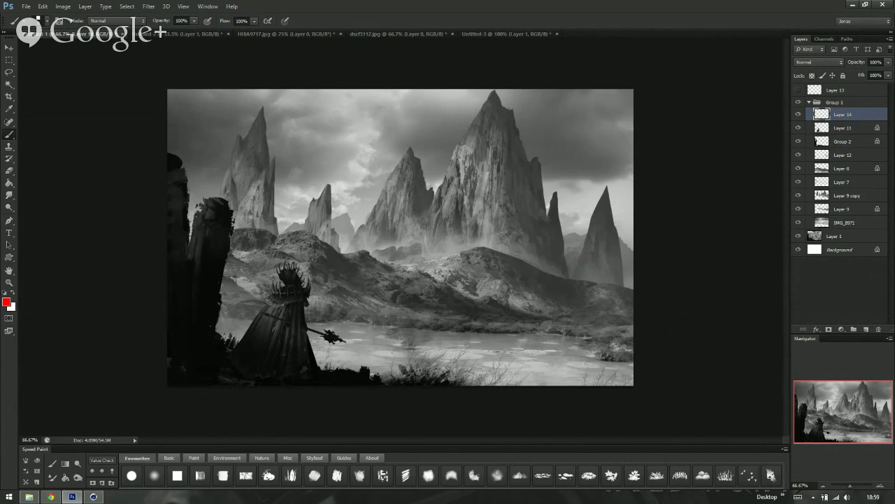
mouse_move(631, 274)
left_mouse_down()
mouse_move(332, 213)
mouse_move(238, 238)
mouse_move(434, 338)
mouse_move(636, 336)
mouse_move(617, 338)
left_mouse_up()
key("ctrl+z")
Step: Toggle the repainted version's visibility to compare it with the original painting
left_click(798, 114)
left_click(799, 114)
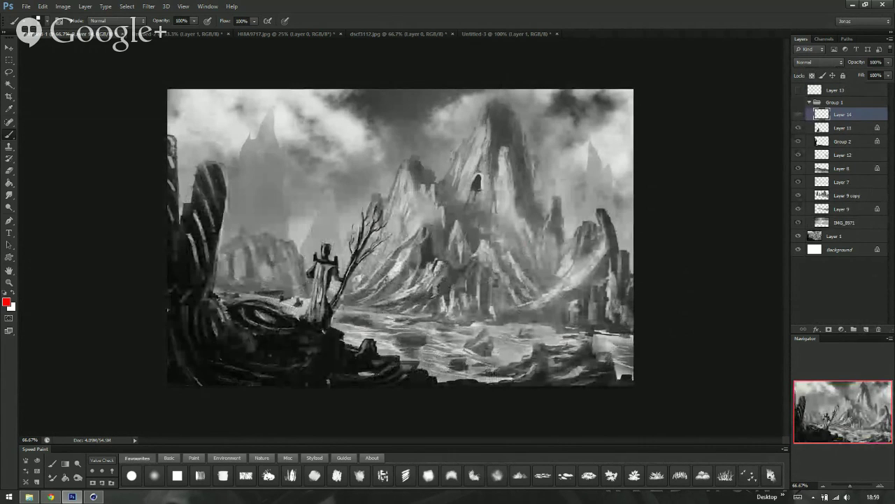
Step: Switch Group 1's visibility to compare the repaint with the original landscape, ending with the repaint shown
left_click(797, 103)
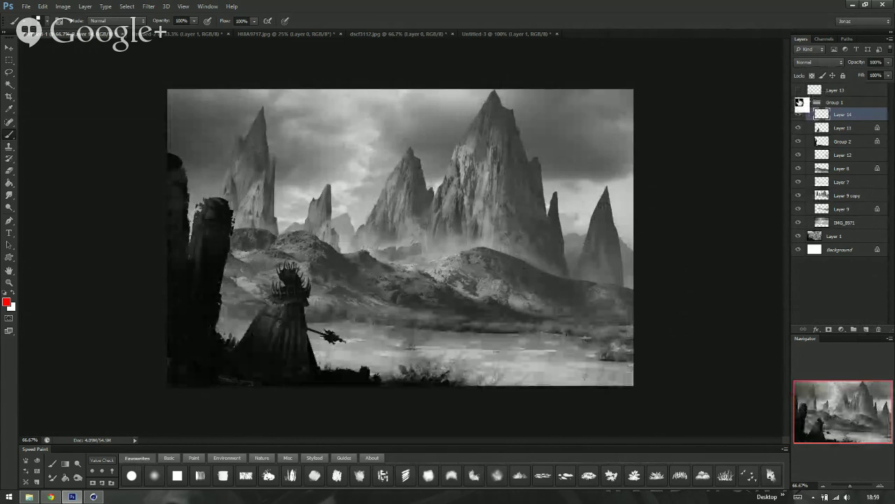
left_click(799, 103)
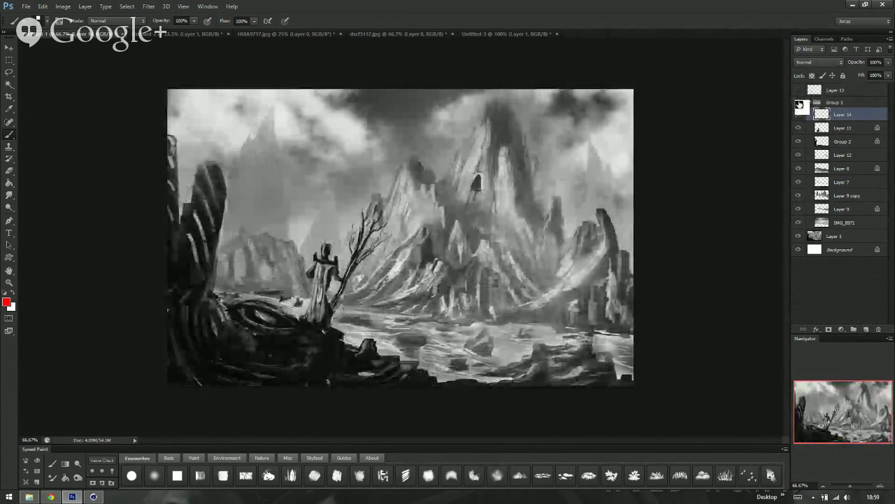
left_click(799, 103)
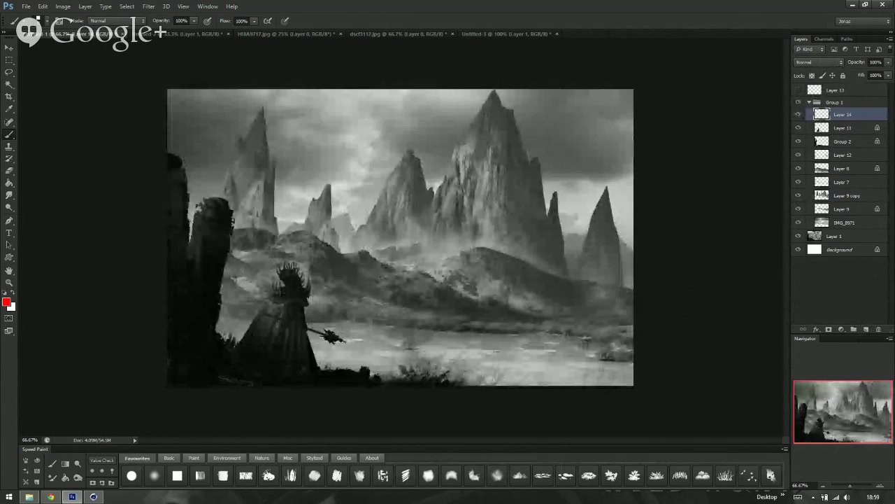
Step: Examine the repainted small peak near the image's right edge and the tall central mountain's edges and rock texture up close
scroll(622, 198, "up", 1)
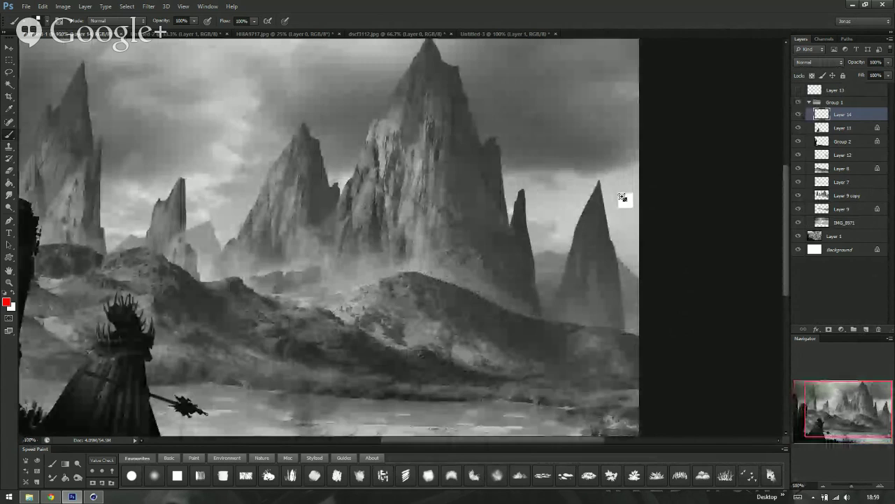
scroll(622, 199, "up", 2)
left_click_drag(544, 47, 495, 232)
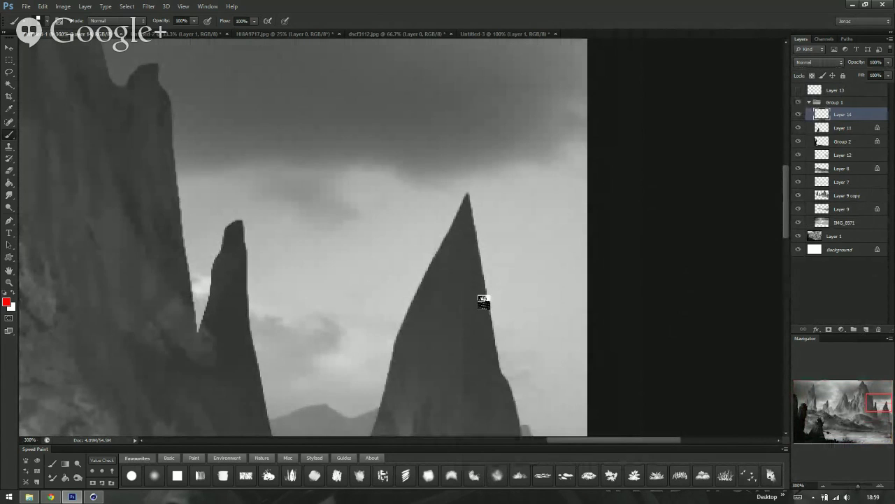
left_click_drag(478, 261, 602, 247)
scroll(532, 310, "down", 1)
scroll(602, 247, "down", 1)
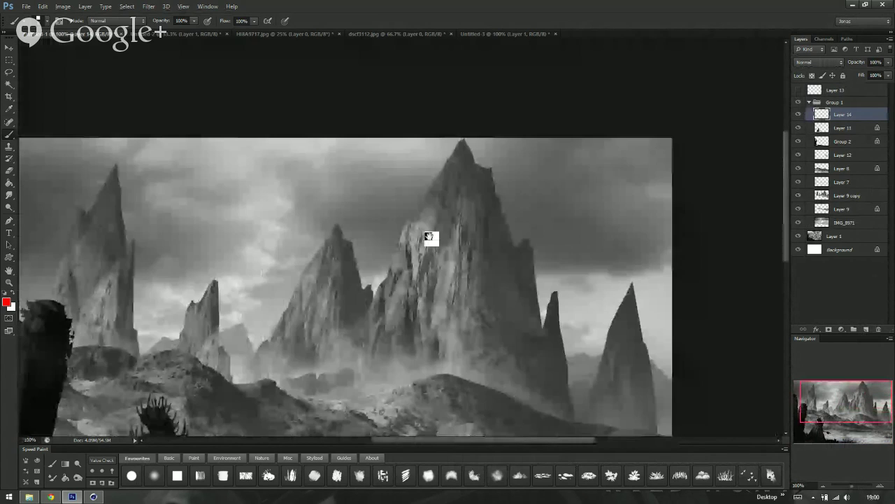
scroll(468, 134, "up", 2)
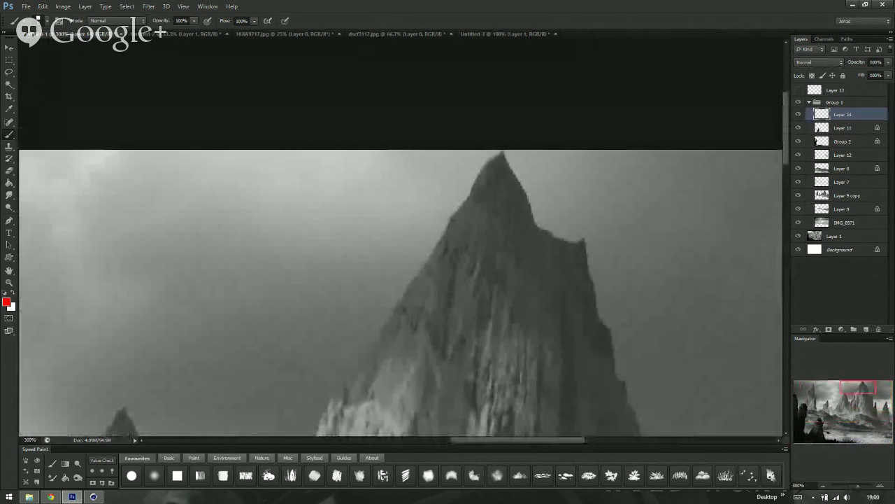
left_click_drag(474, 292, 511, 144)
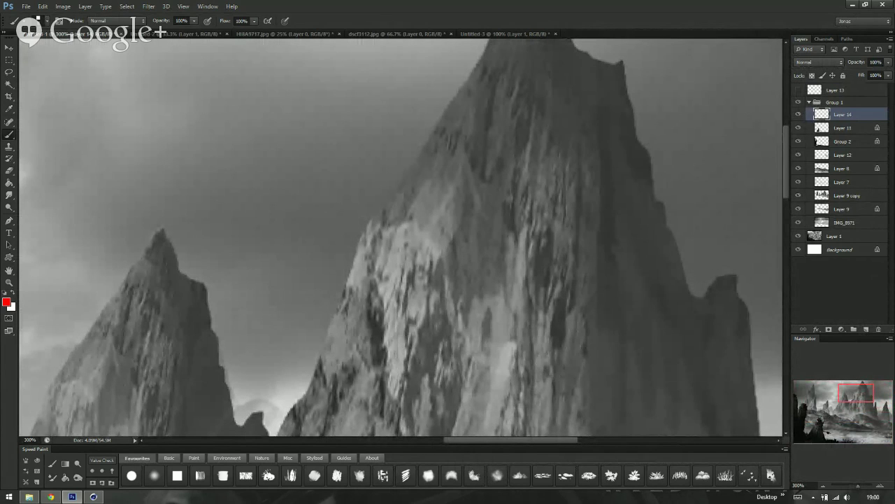
scroll(408, 273, "down", 3)
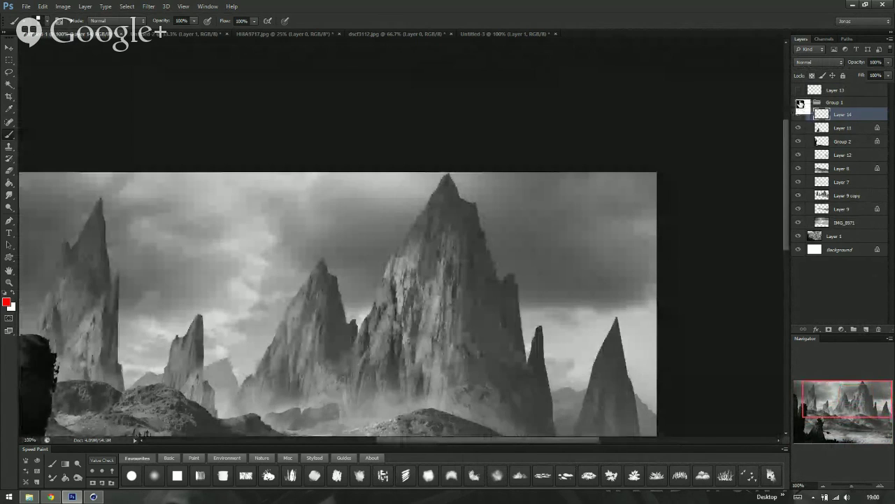
Step: Hide Group 1 to view the original, check the Google+ Hangouts window, and return to Photoshop to view the whole repaint
left_click(801, 104)
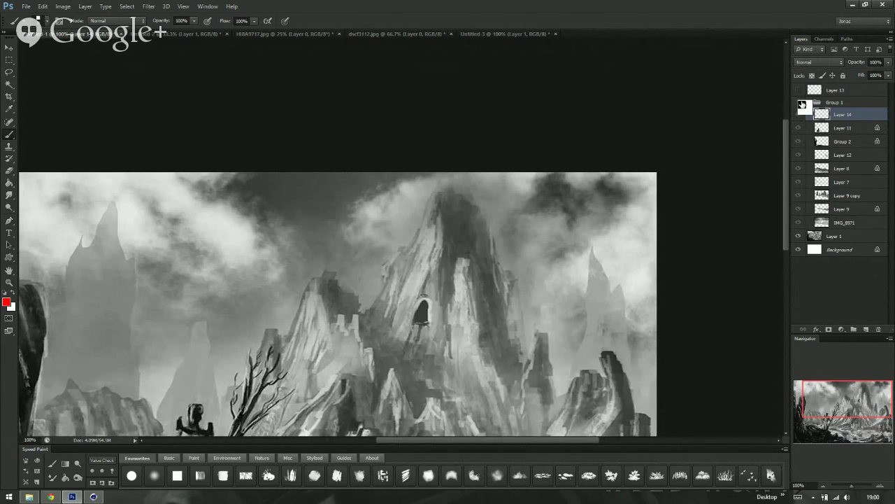
key("alt+Tab")
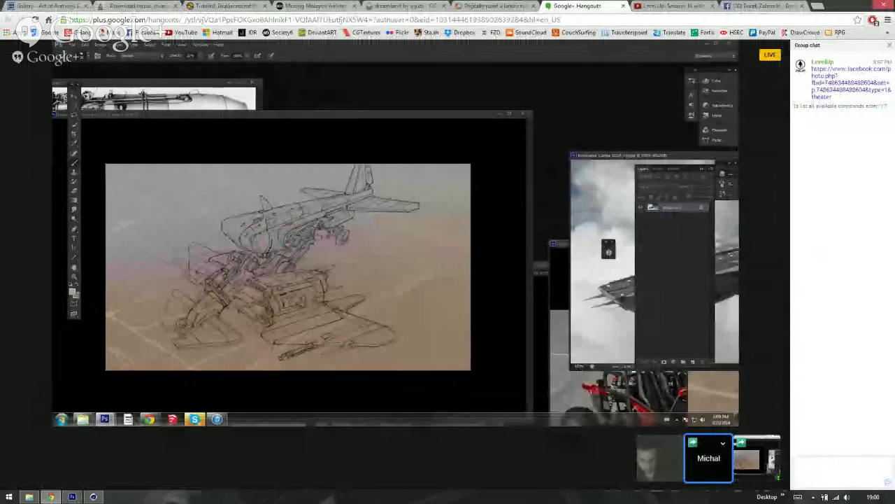
key("alt+Tab")
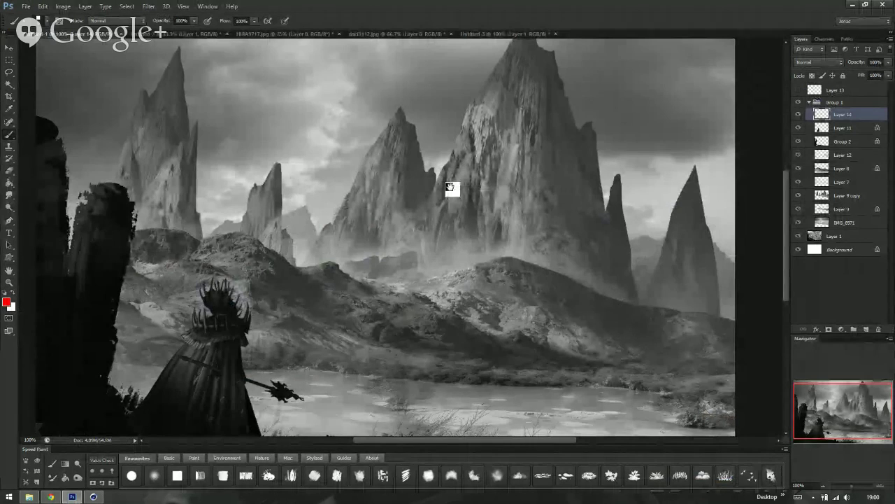
left_click_drag(454, 201, 464, 253)
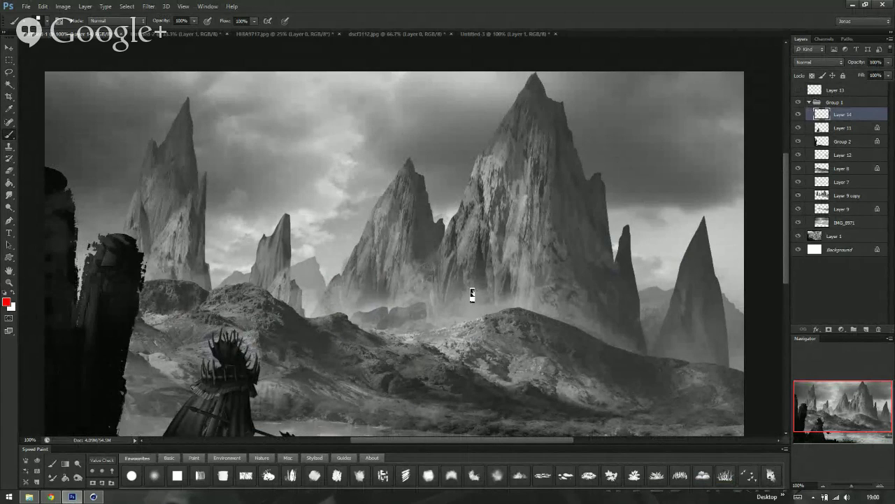
key("ctrl+minus")
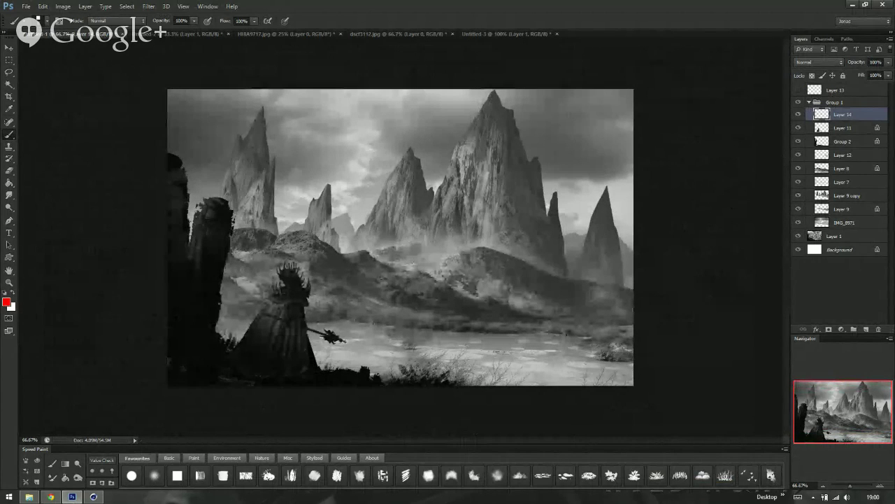
Step: Toggle Group 1 repeatedly at full-image view to compare the overall composition and values of both versions
left_click(798, 103)
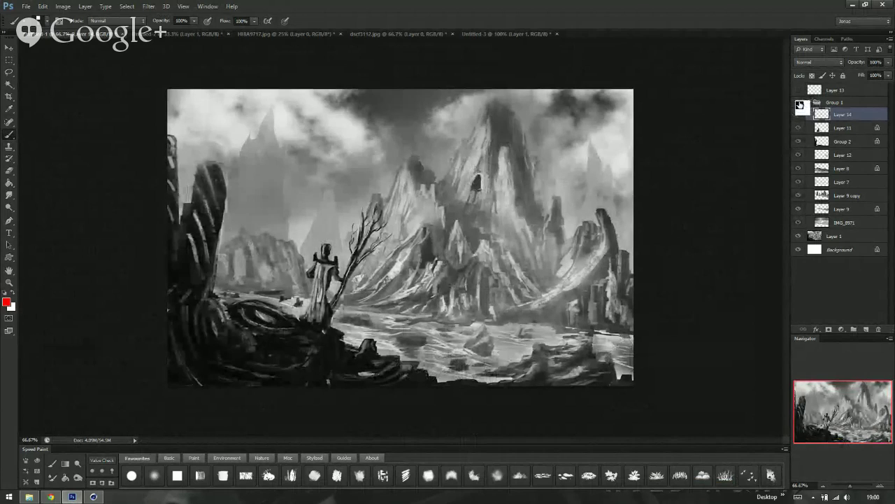
left_click(798, 102)
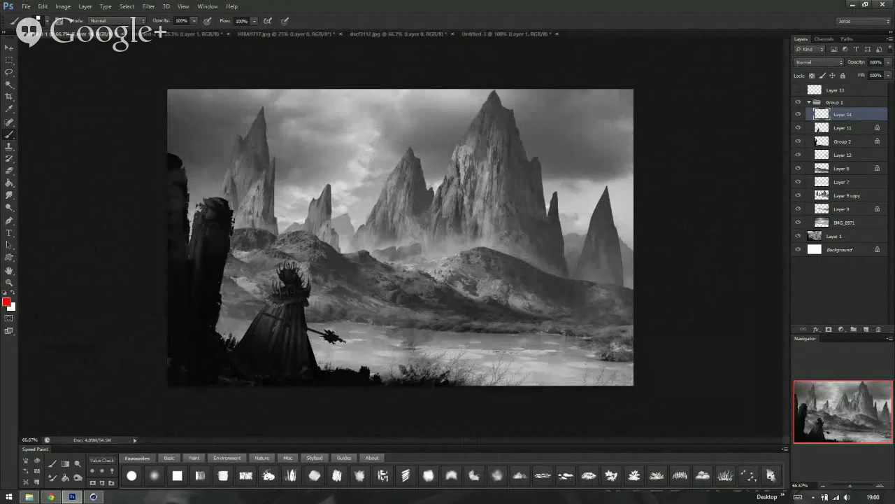
left_click(799, 102)
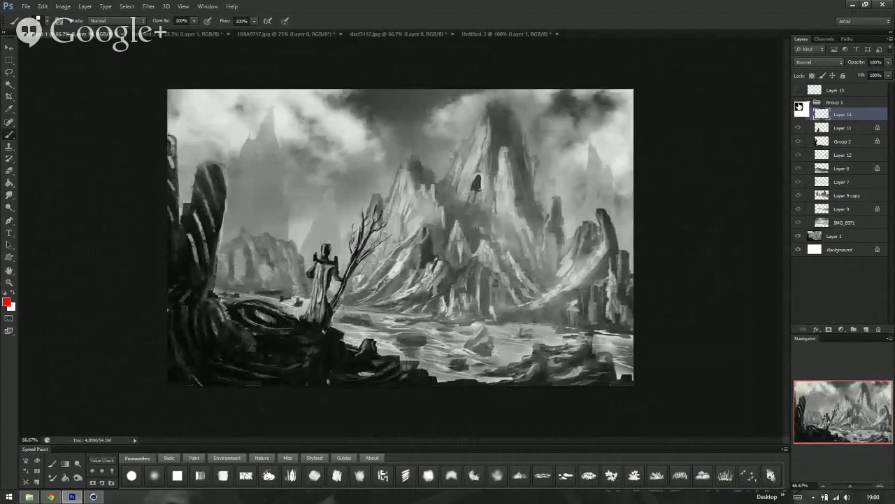
left_click(799, 103)
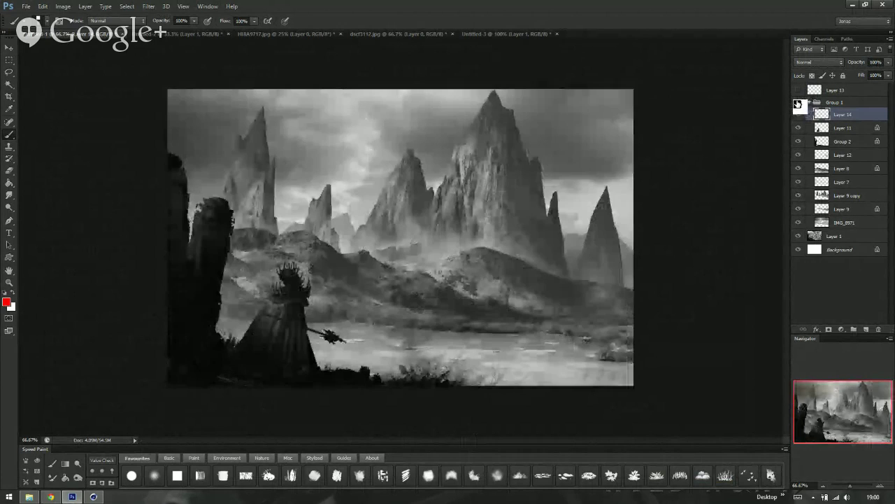
left_click(798, 104)
left_click(799, 104)
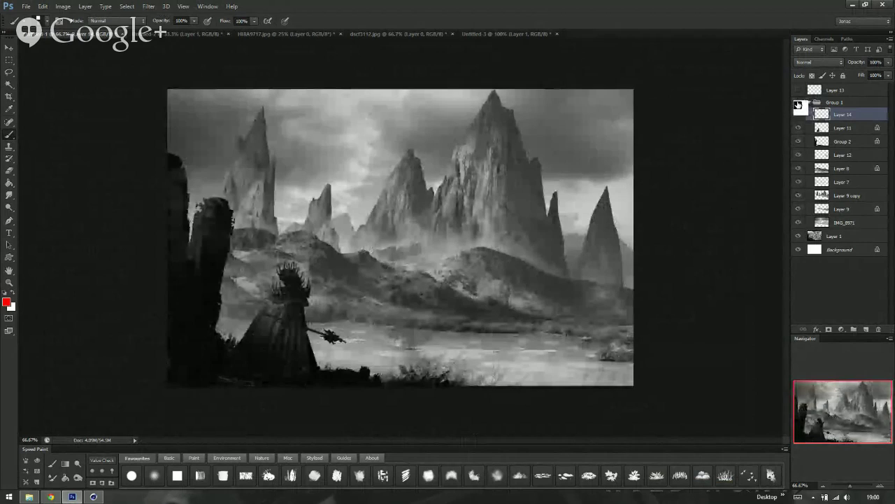
Step: Inspect the cloaked figure and foreground rocks up close, and compare them with the original by toggling Group 1
left_click(311, 327, "ctrl")
left_click_drag(340, 337, 343, 326)
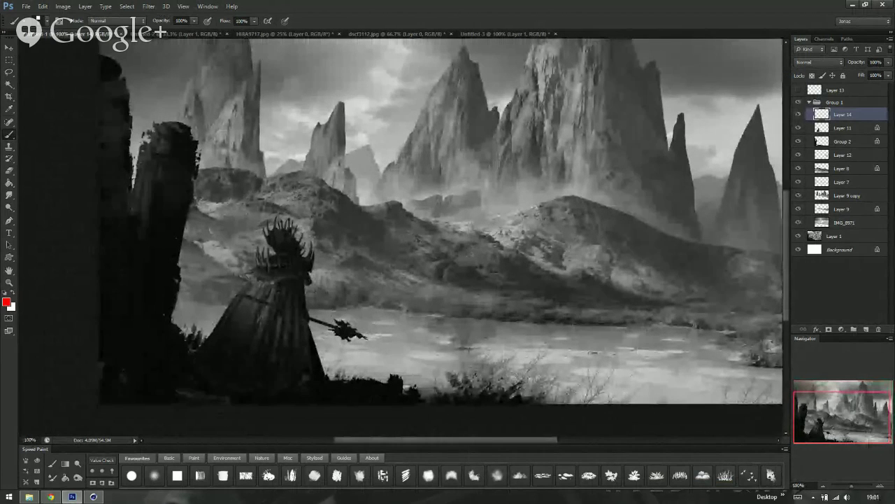
scroll(378, 306, "down", 1)
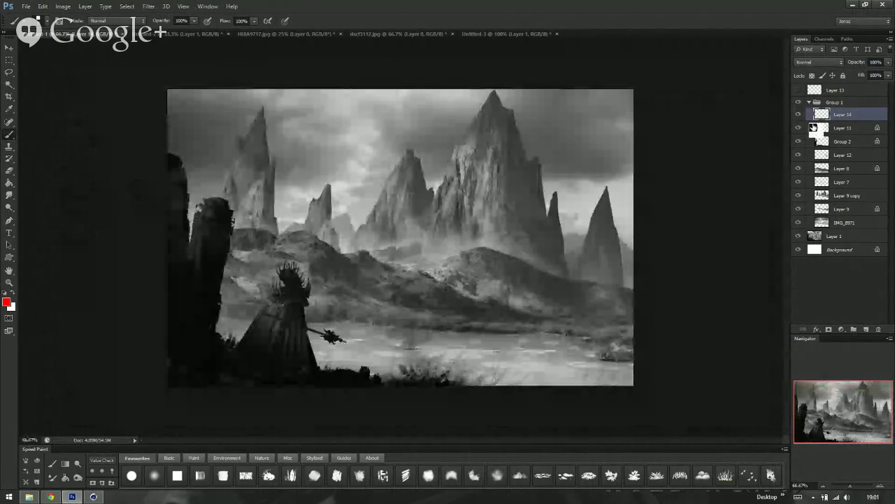
left_click(800, 105)
left_click(799, 104)
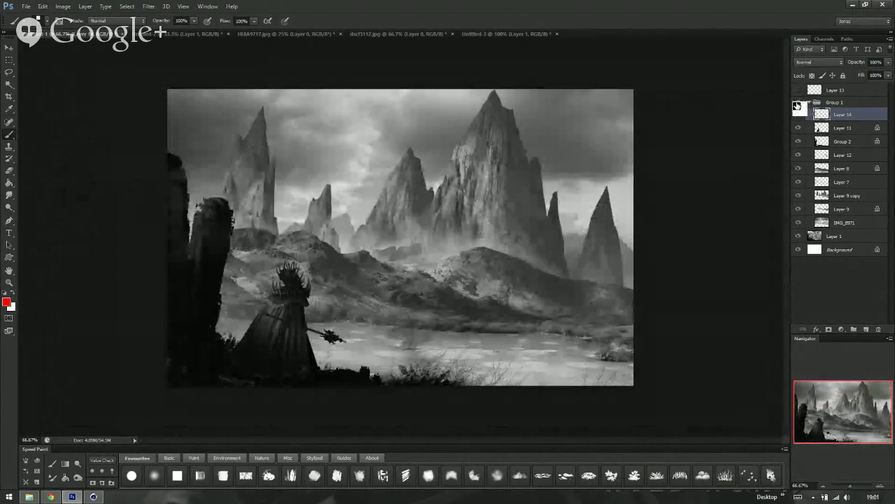
left_click(799, 103)
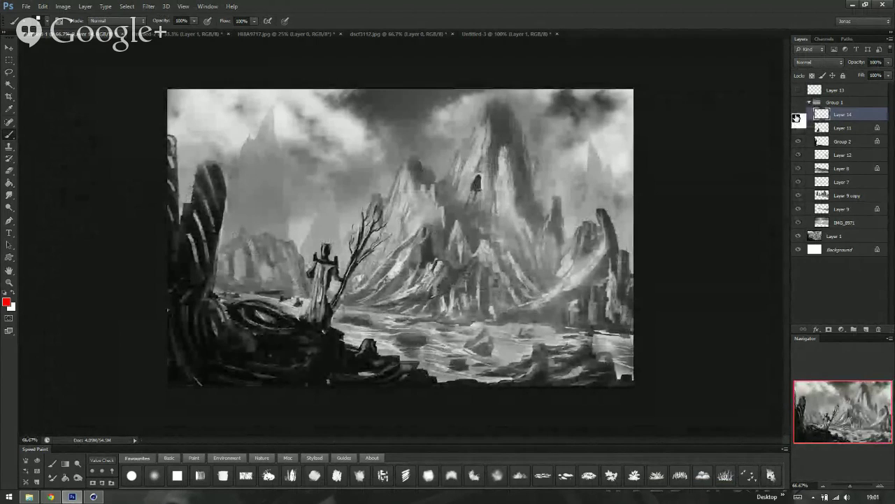
left_click(799, 103)
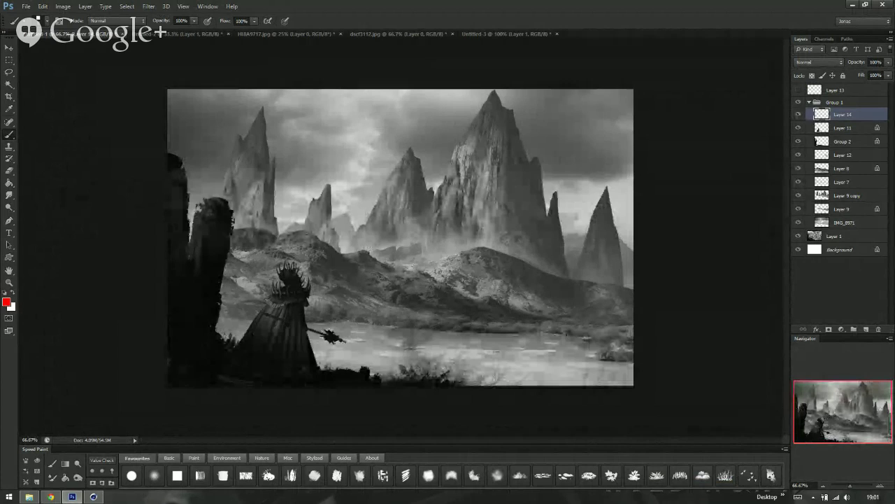
Step: Merge Layer 11's cloaked figure and the Group 2 foreground layer into one layer
key("ctrl+z")
left_click(843, 128)
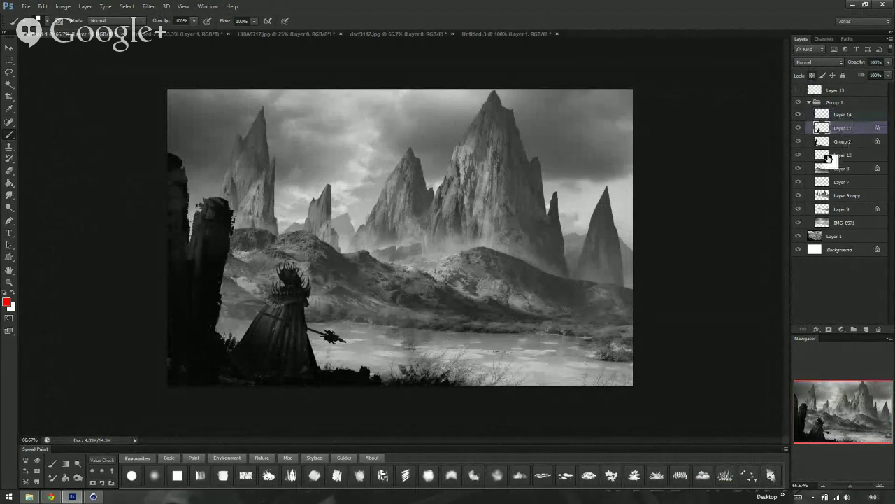
left_click(842, 141)
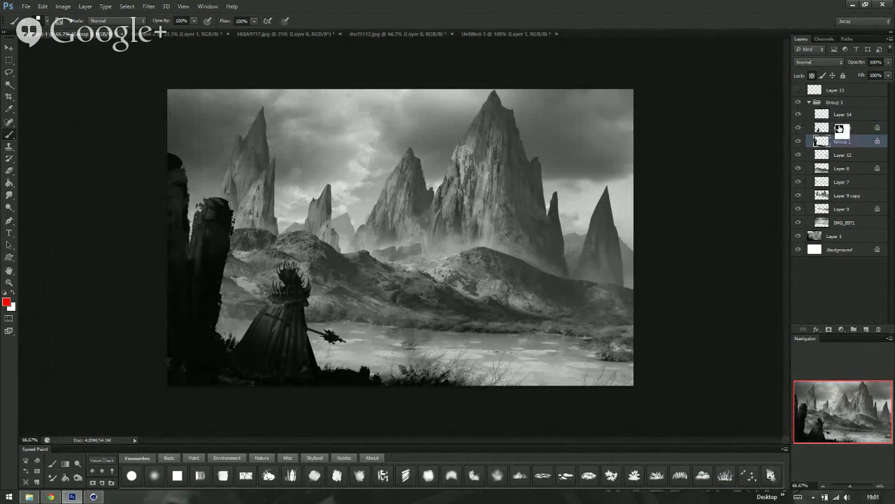
left_click(840, 130, "shift")
key("ctrl+e")
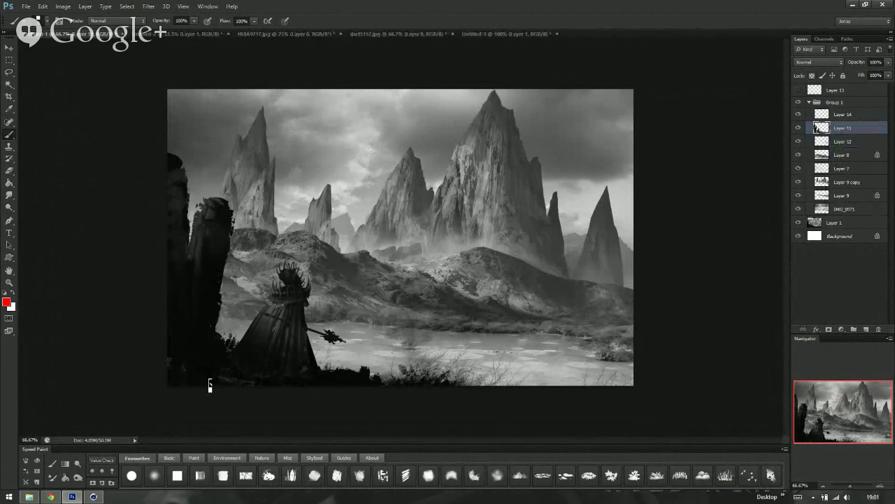
Step: Add a Dodge Light layer in Color Dodge mode above Layer 11 and brush white highlights onto the figure's cloak
left_click(112, 473)
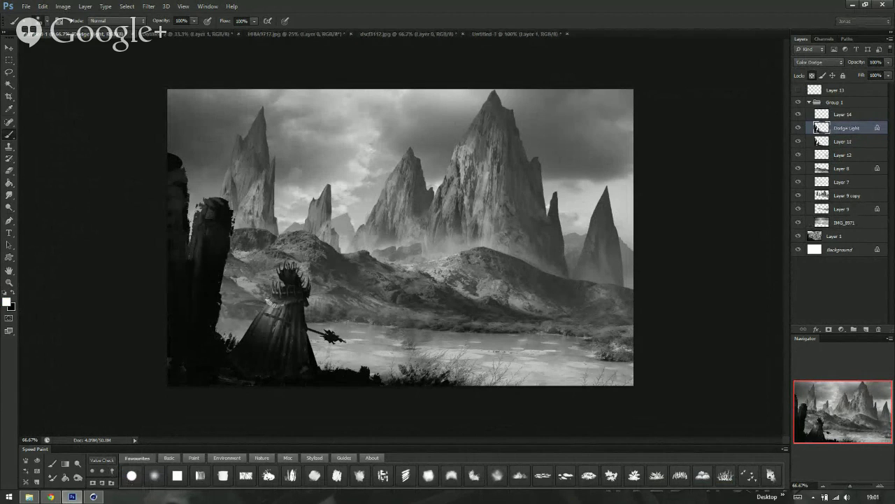
left_click_drag(266, 301, 269, 299)
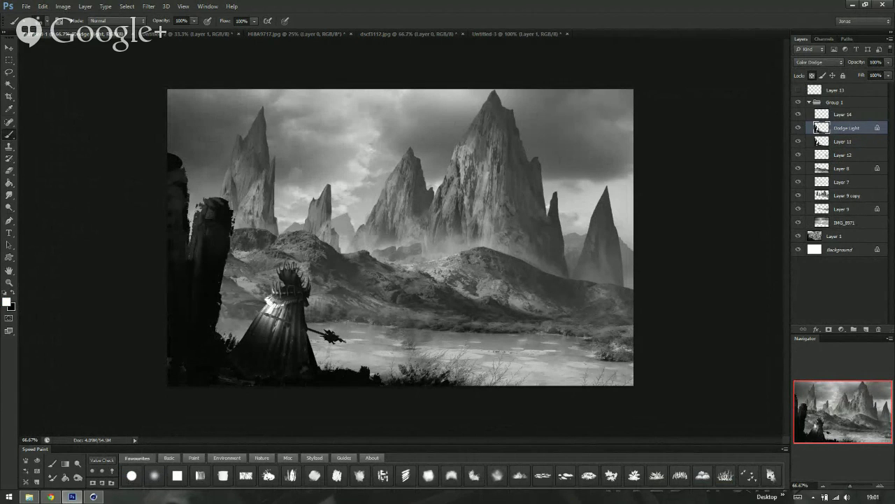
Step: Try bright white highlights on the top of the foreground rock pillar and undo them
mouse_move(202, 218)
left_mouse_down()
mouse_move(206, 209)
mouse_move(202, 239)
left_mouse_up()
left_click(205, 209)
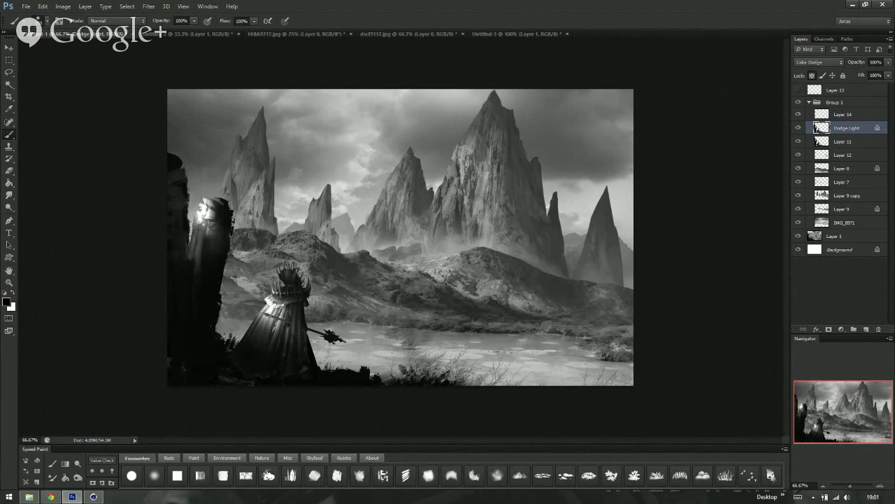
key("ctrl+alt+z")
key("ctrl+alt+z")
key("ctrl+alt+z")
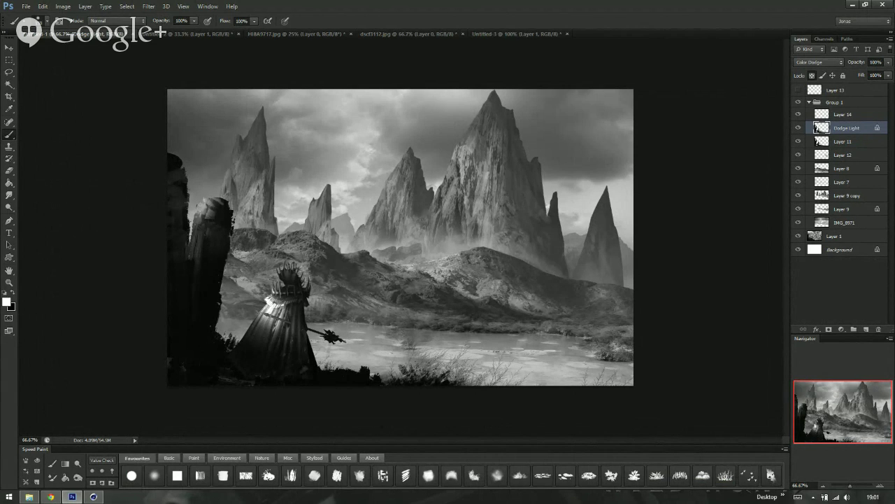
Step: Refine the lighting on the cloak's lower folds on the Dodge Light layer, alternating between white and black
key("x")
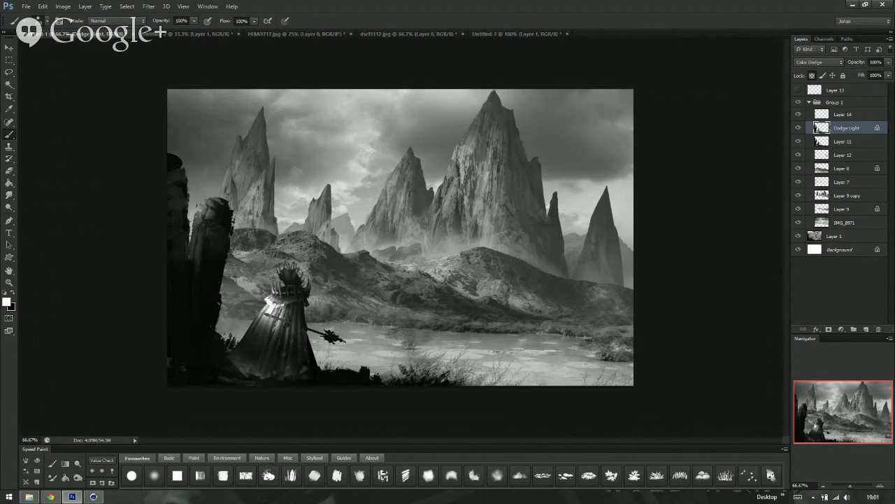
key("x")
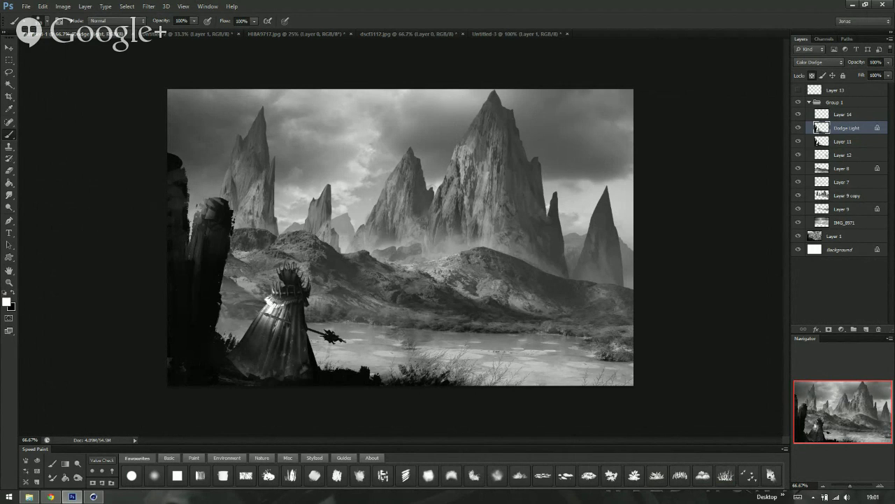
key("x")
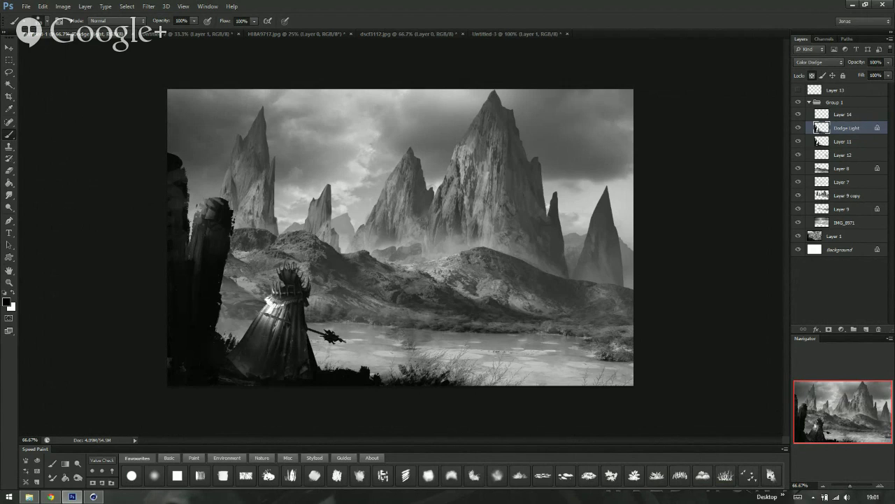
key("ctrl+z")
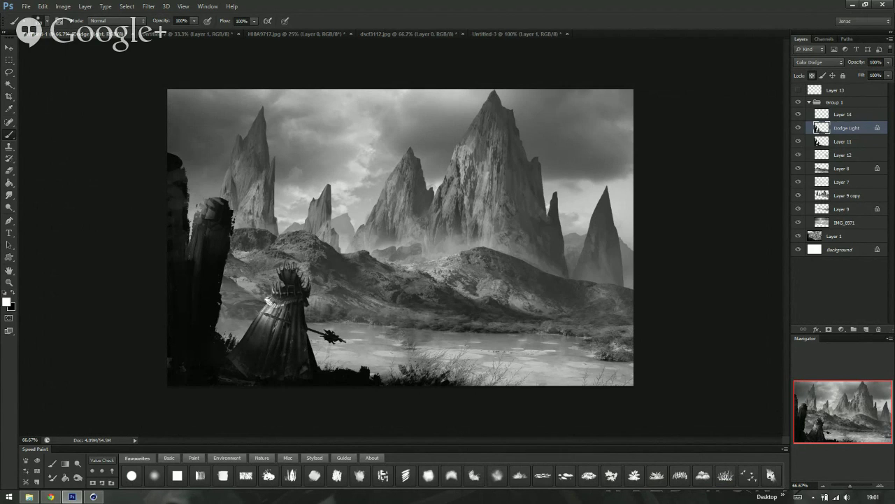
key("x")
left_click(170, 184, "ctrl")
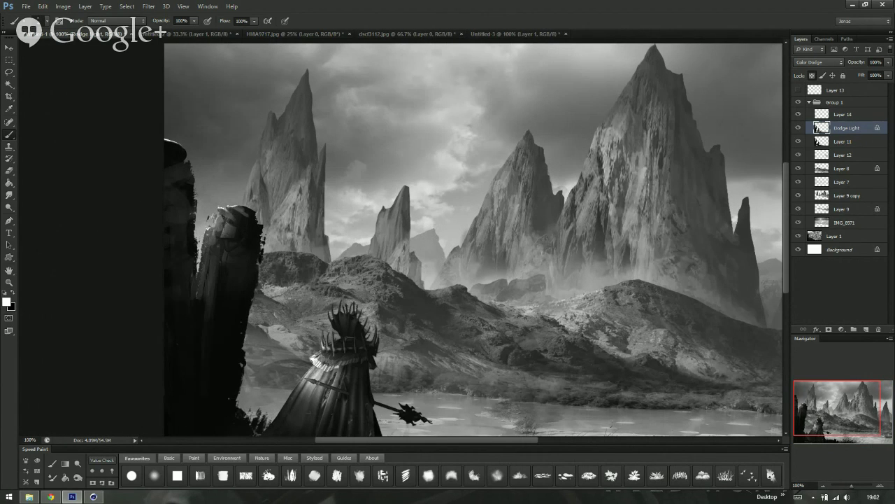
key("ctrl+minus")
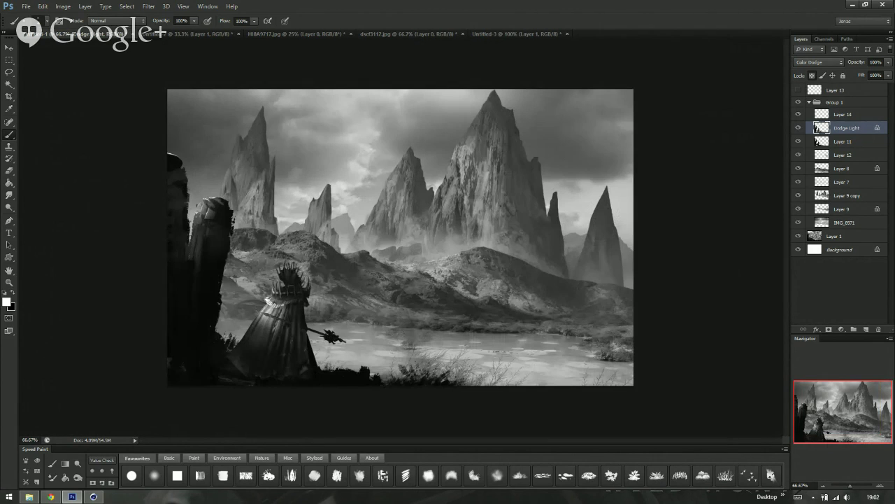
key("ctrl+z")
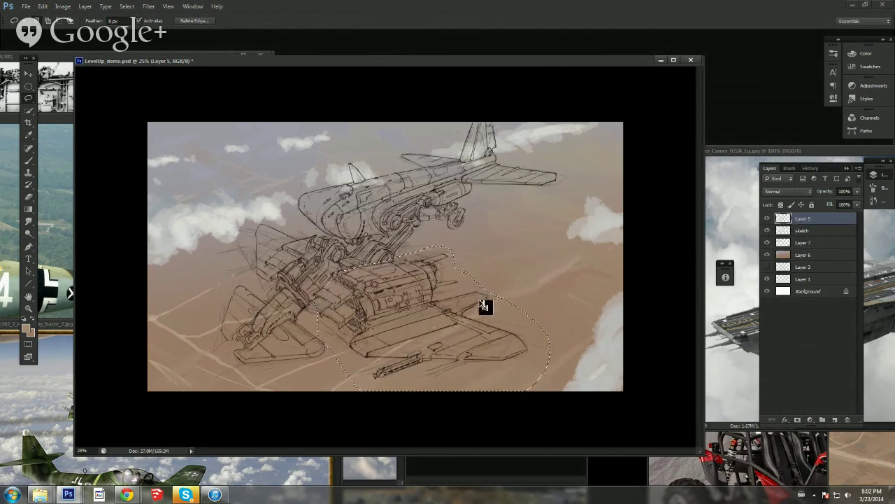
Step: Transform the selected lower engine and wing of the Layer 5 aircraft sketch to narrow it, and clear the selection
key("ctrl+t")
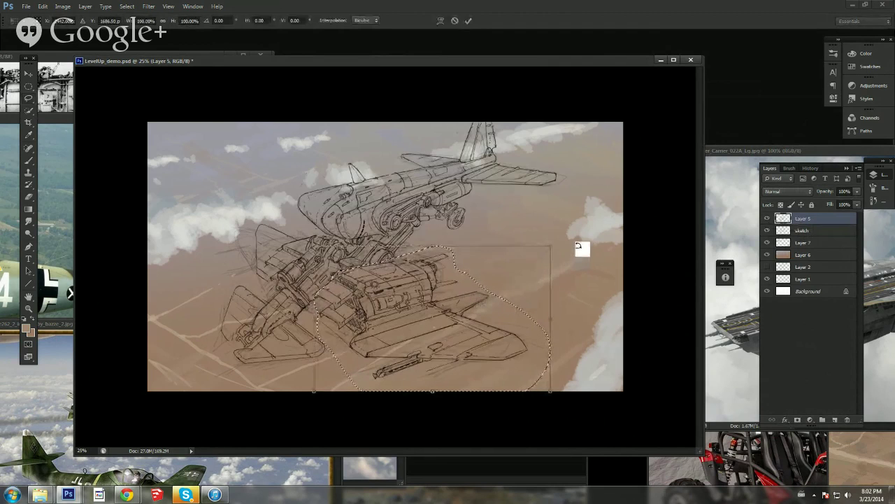
mouse_move(577, 246)
left_mouse_down()
mouse_move(576, 235)
mouse_move(486, 300)
left_mouse_up()
key("Return")
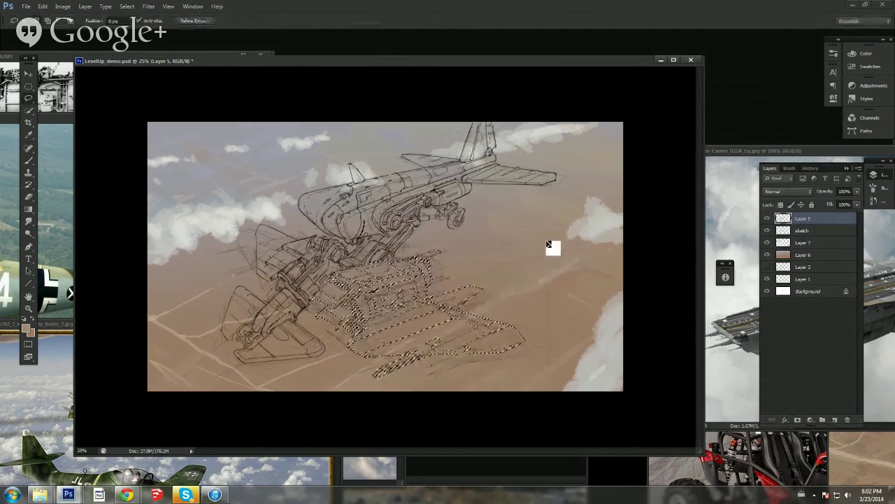
key("ctrl+d")
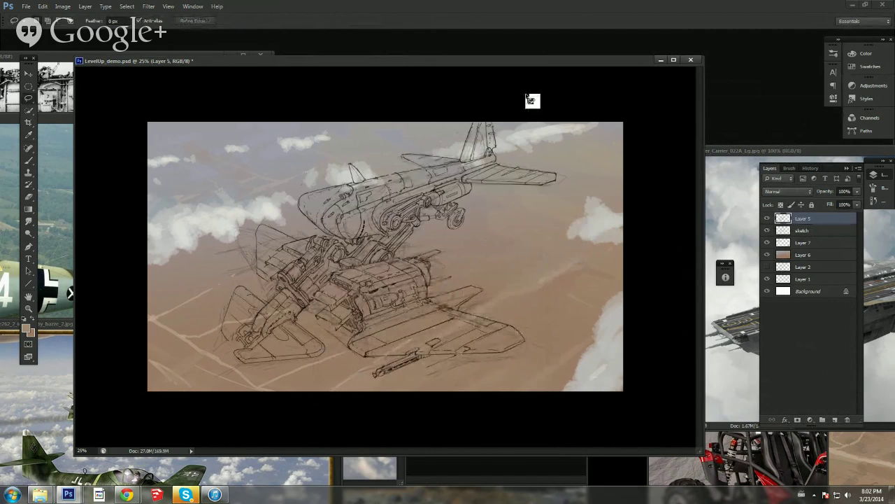
Step: Check what the sketch layer and the Layer 6 background contain by toggling their visibility
key("b")
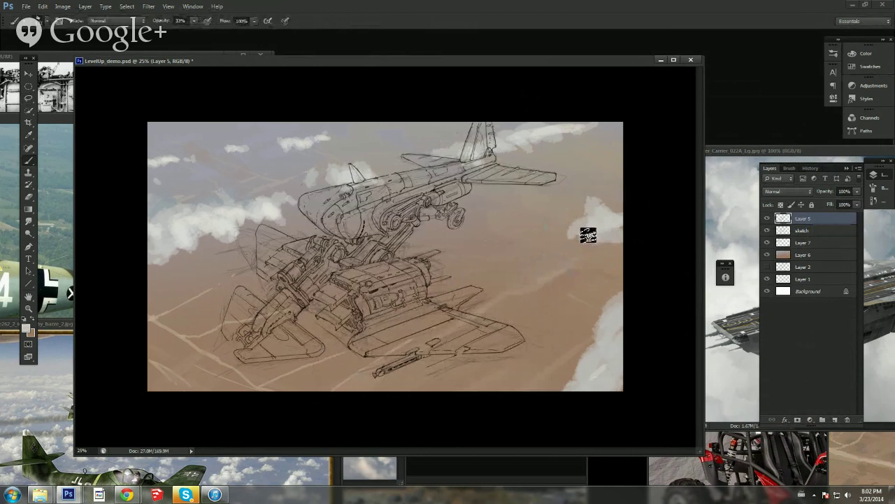
left_click(813, 230)
left_click(768, 231)
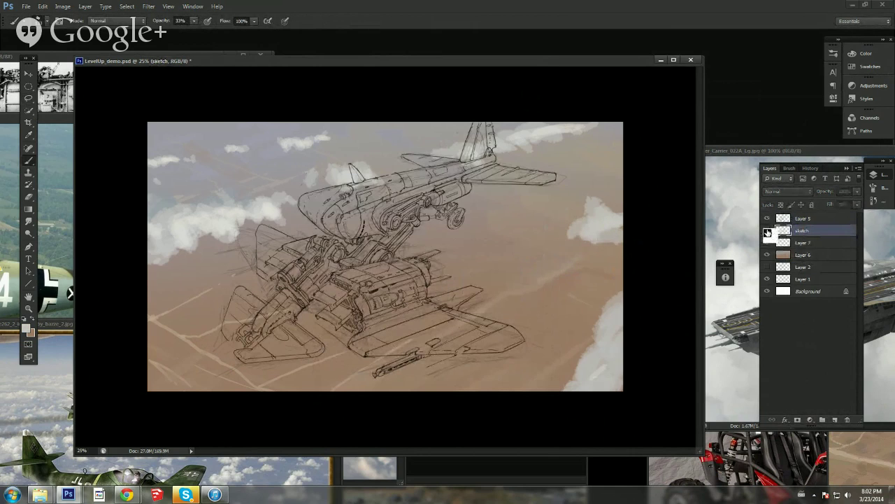
left_click(767, 231)
left_click(802, 255)
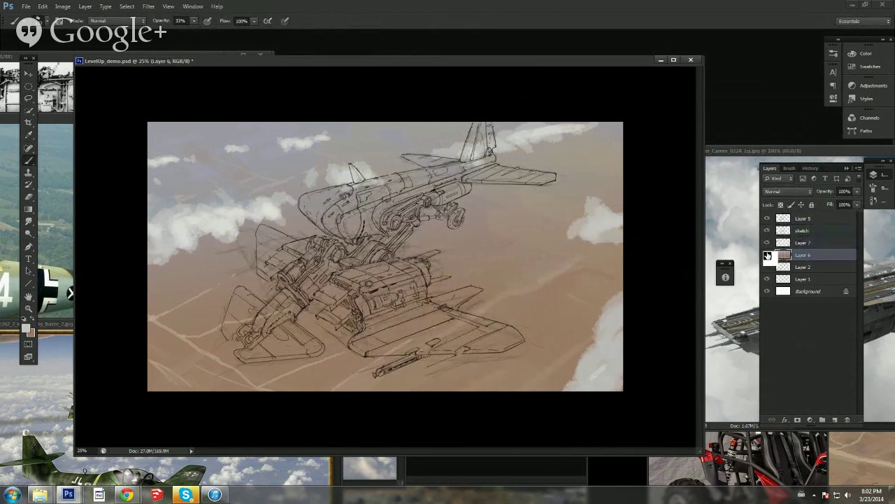
left_click(767, 255)
left_click(768, 255)
Step: Brush brighter white highlights over the clouds on Layer 7 and extend the thin cloud streak behind the aircraft's nose
left_click(803, 243)
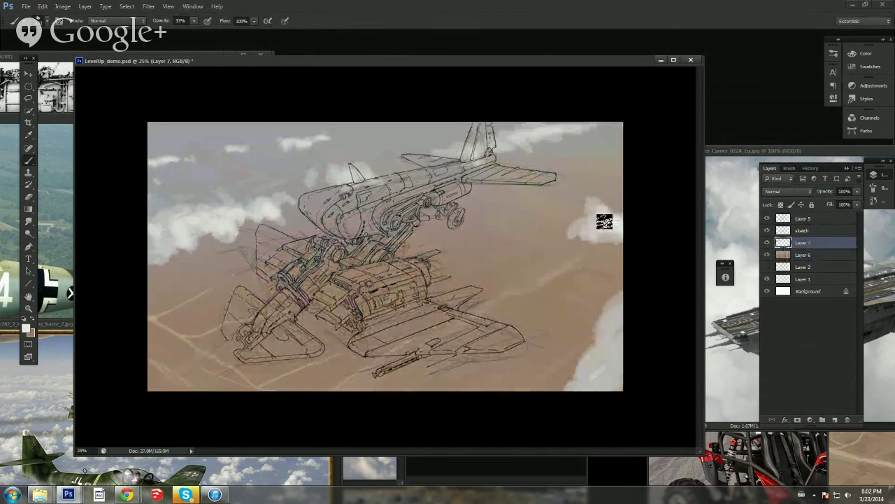
mouse_move(529, 136)
left_mouse_down()
mouse_move(532, 143)
mouse_move(589, 128)
left_mouse_up()
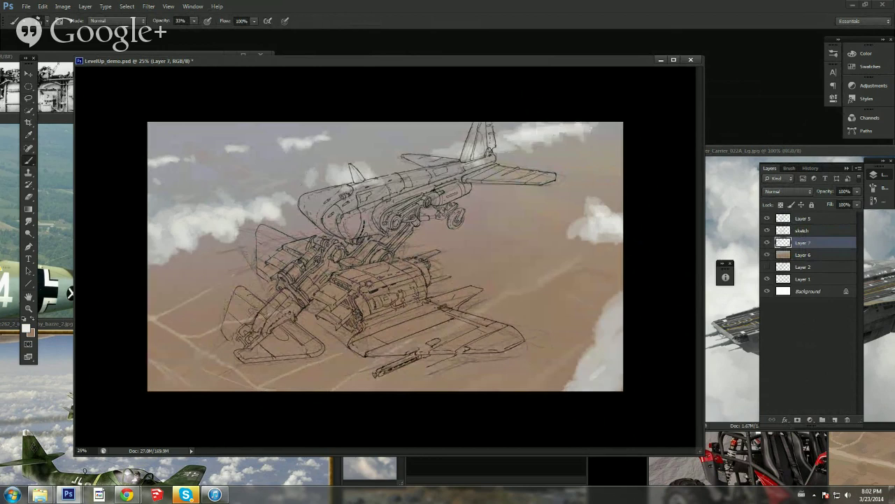
left_click_drag(279, 203, 232, 216)
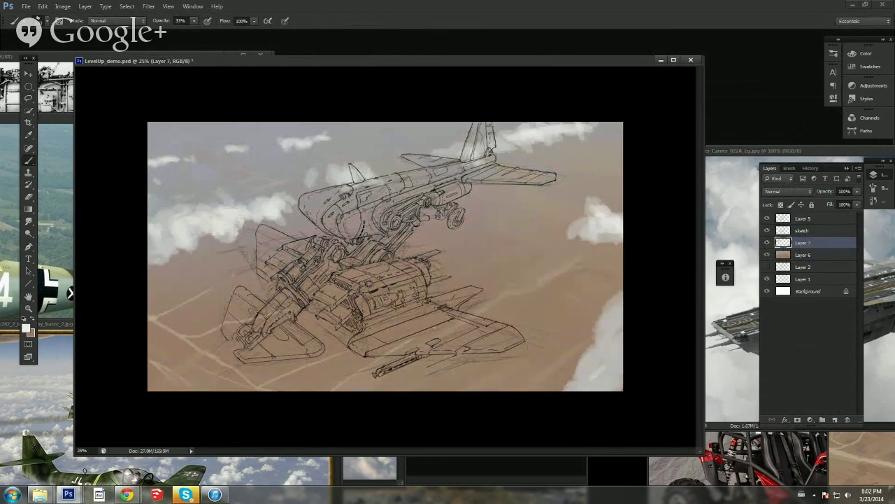
mouse_move(146, 173)
left_mouse_down()
mouse_move(368, 122)
mouse_move(402, 123)
left_mouse_up()
Step: Pick a light sandy yellow foreground colour, e1c48b, for painting on the Layer 6 background
right_click(372, 166)
left_click(804, 256)
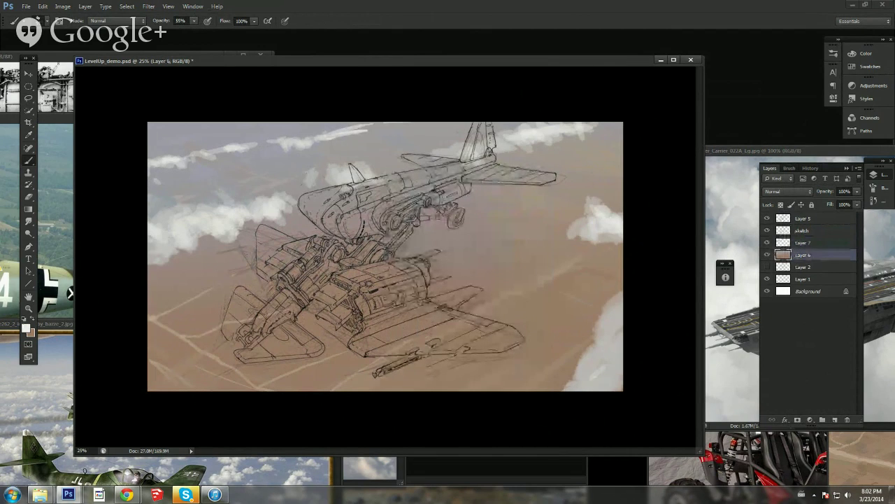
left_click(28, 329)
left_click(595, 296)
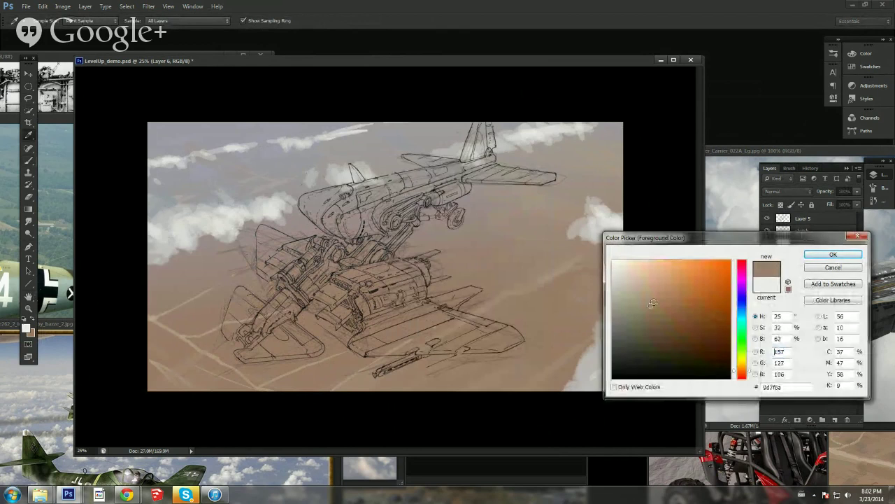
left_click(595, 295)
left_click(741, 366)
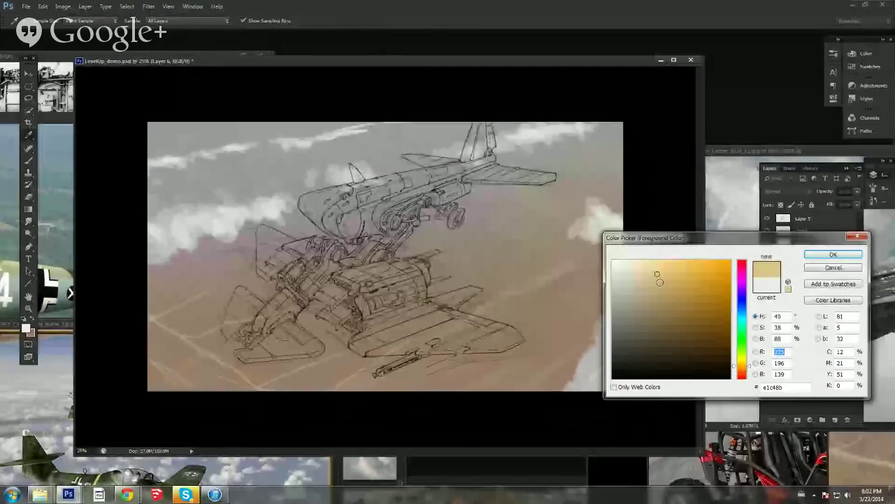
Step: Pick a sandy tan foreground colour (#cfb27b) and paint a warm patch on the background beside the right-hand cloud at 33% opacity
left_click(658, 294)
left_click(831, 256)
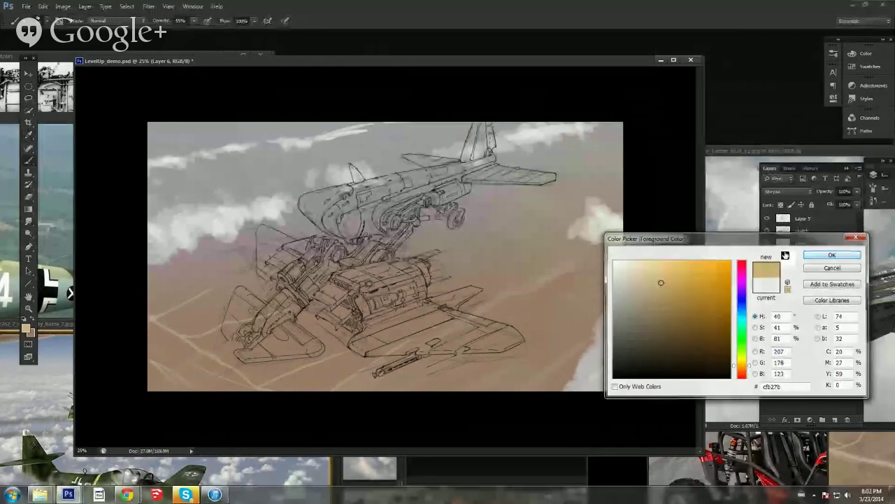
right_click(577, 171)
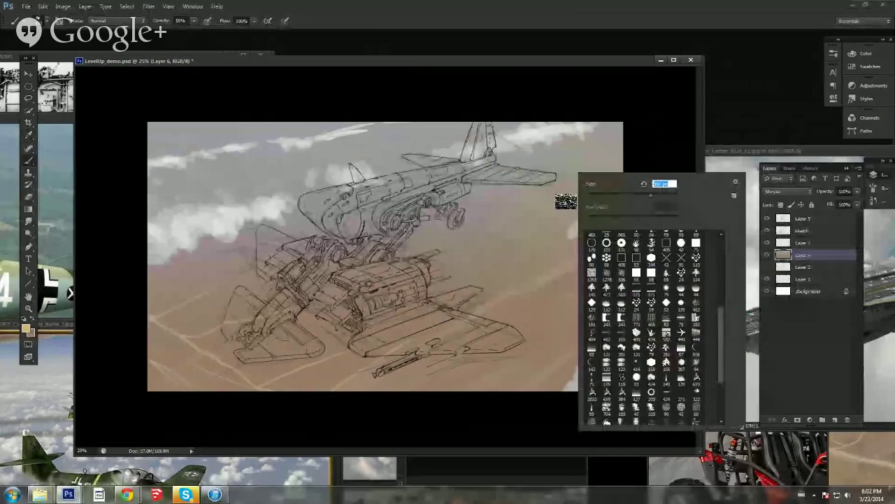
left_click(561, 196)
right_click(596, 200)
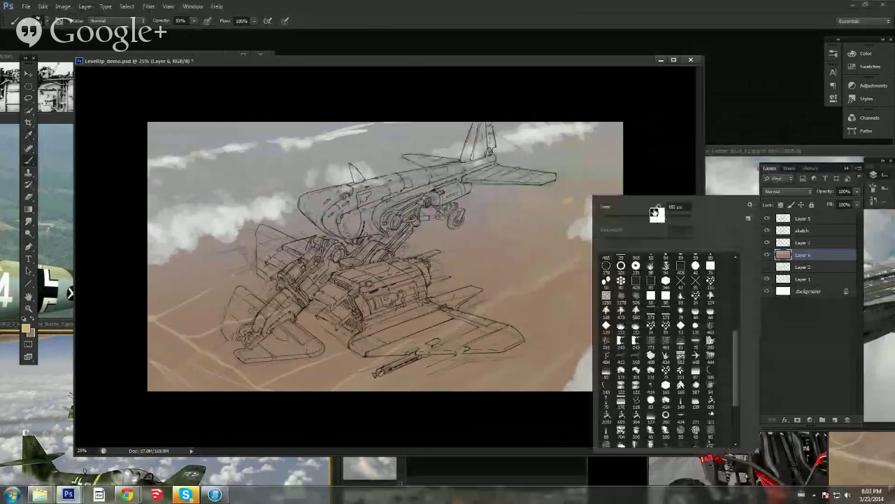
left_click_drag(586, 202, 533, 250)
right_click(562, 220)
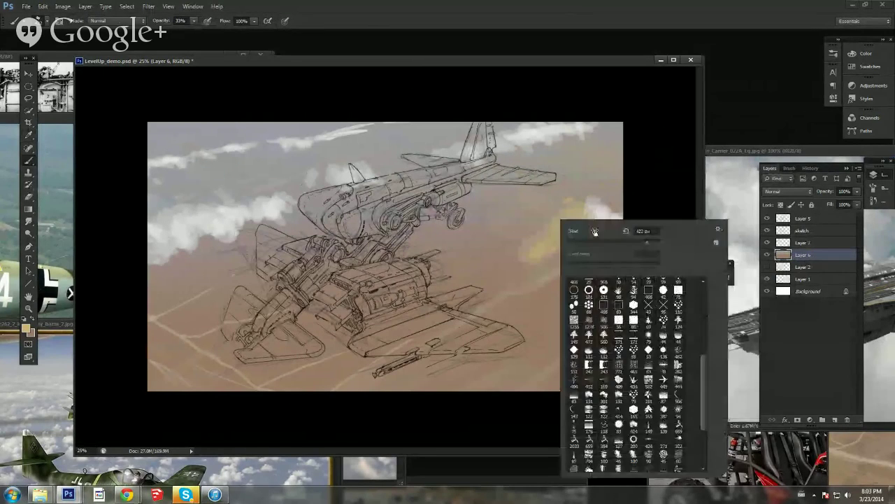
left_click(527, 242)
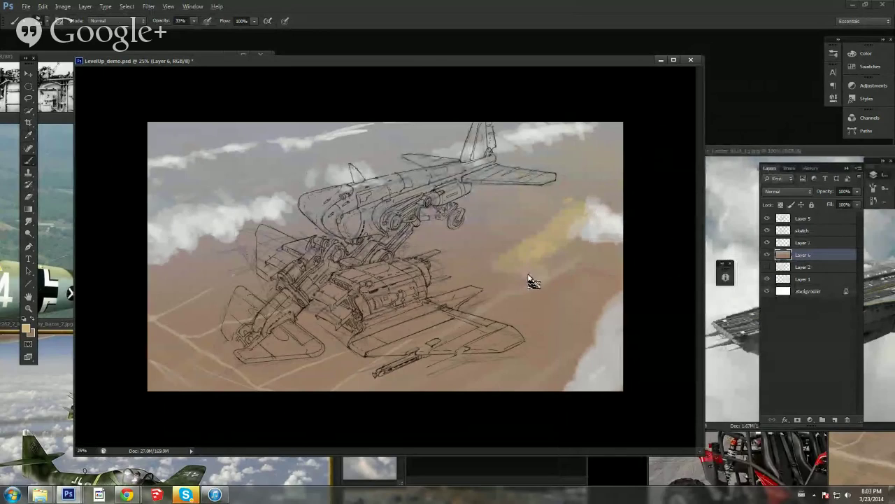
Step: Sample nearby ground colours and blend the yellow patch into the surrounding desert background
left_click(538, 269, "alt")
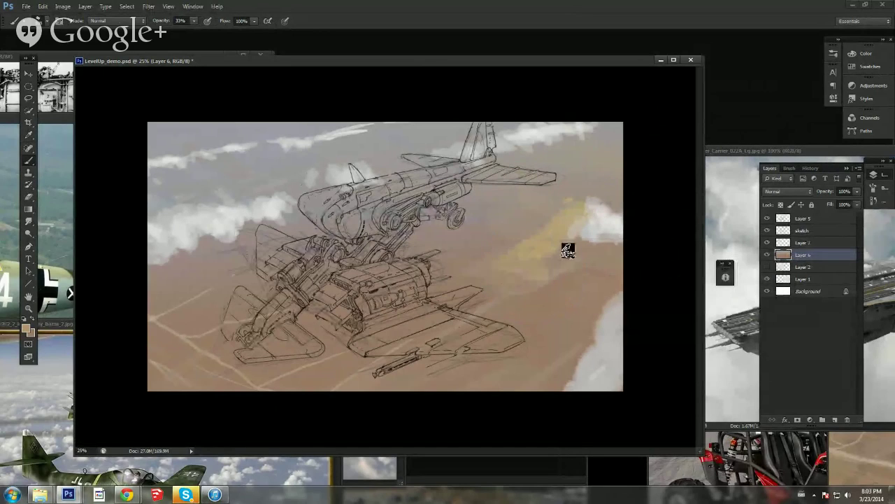
left_click_drag(565, 250, 490, 259)
mouse_move(565, 219)
left_mouse_down()
mouse_move(495, 250)
mouse_move(468, 251)
mouse_move(532, 217)
mouse_move(476, 234)
mouse_move(536, 228)
mouse_move(532, 253)
mouse_move(555, 267)
mouse_move(590, 256)
mouse_move(529, 278)
left_mouse_up()
left_click(590, 256, "alt")
left_click(525, 241, "alt")
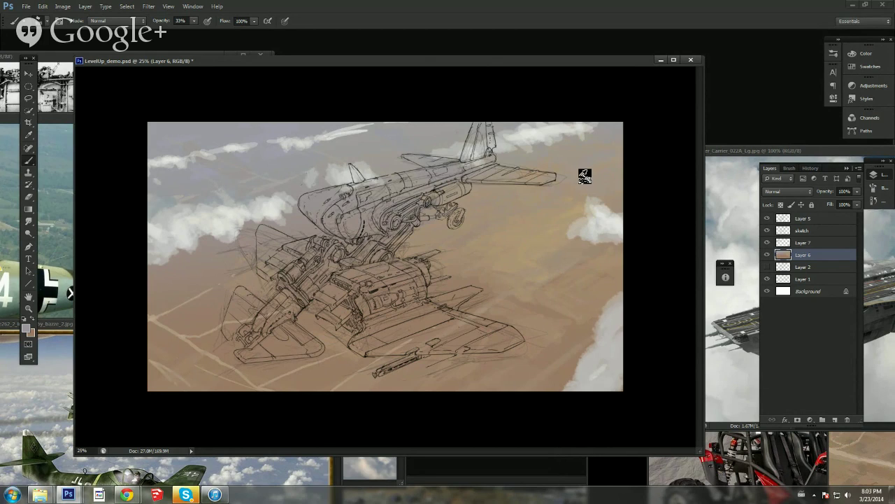
Step: Set the foreground colour to a dark grey-green (#404944)
left_click(28, 330)
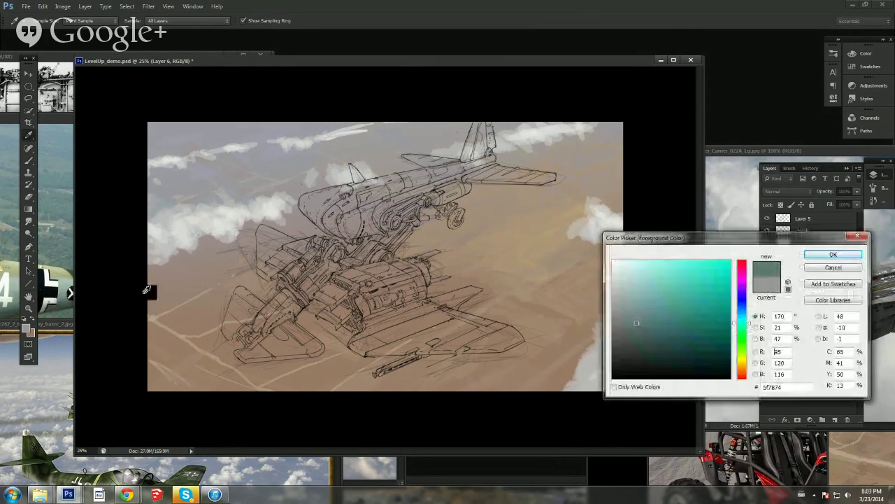
left_click(641, 341)
left_click(735, 329)
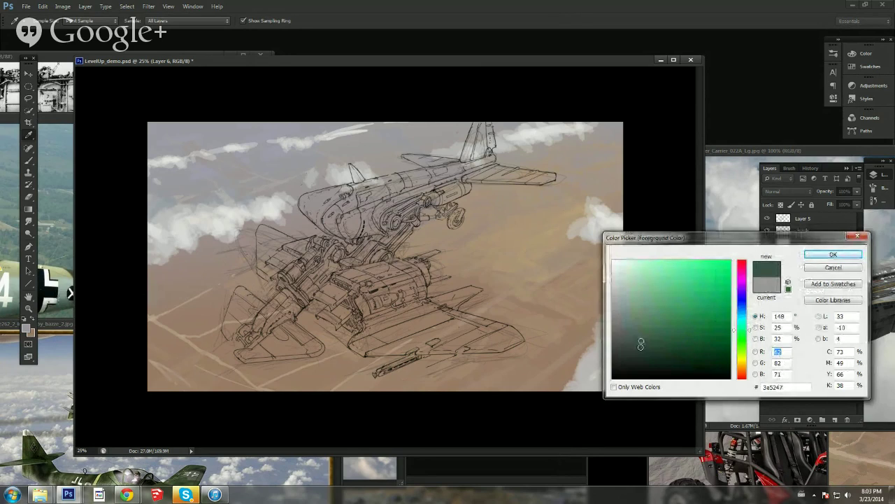
left_click(631, 345)
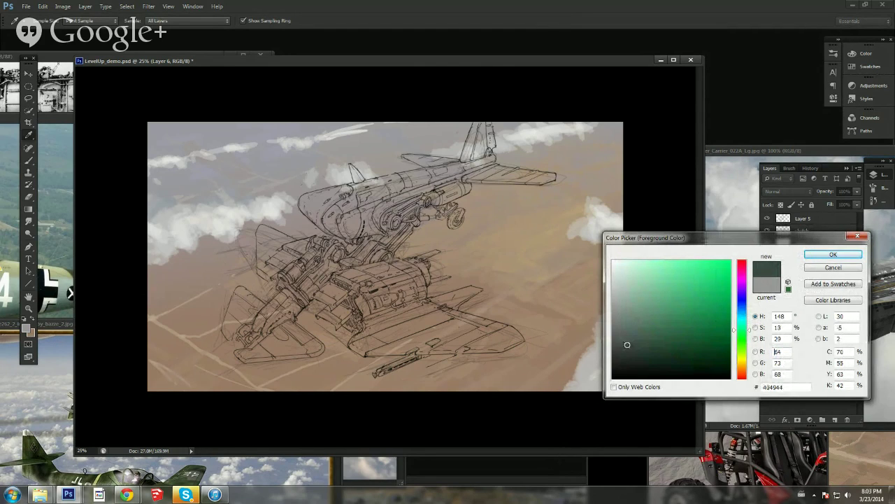
left_click(814, 256)
Step: Create a new layer above Layer 6 and brush dark green over the fuselage side at 88% opacity
key("b")
key("ctrl+shift+n")
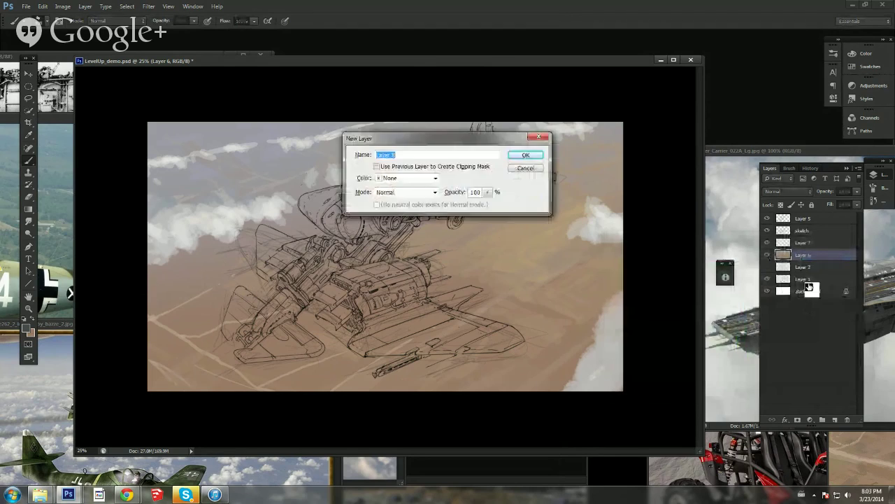
key("Return")
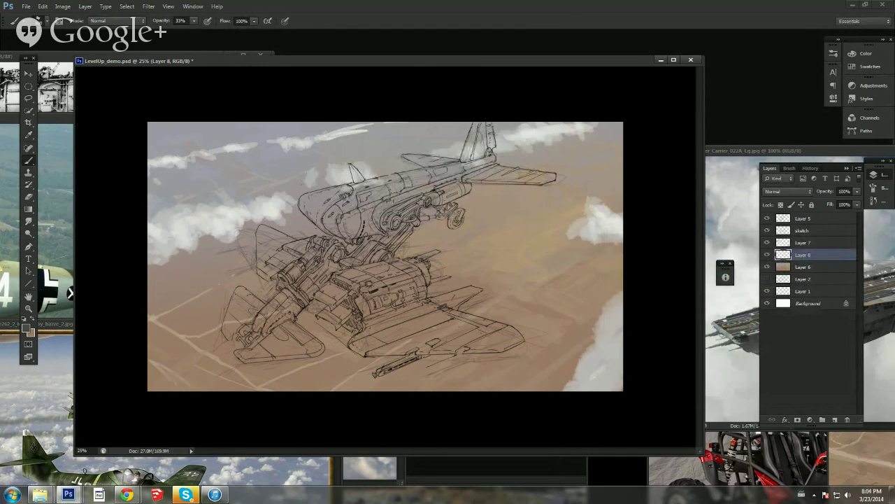
key("8")
key("8")
mouse_move(369, 229)
left_mouse_down()
mouse_move(364, 235)
mouse_move(349, 224)
mouse_move(367, 197)
mouse_move(377, 207)
mouse_move(433, 184)
mouse_move(380, 213)
mouse_move(410, 196)
mouse_move(379, 200)
mouse_move(451, 174)
mouse_move(358, 198)
mouse_move(335, 225)
left_mouse_up()
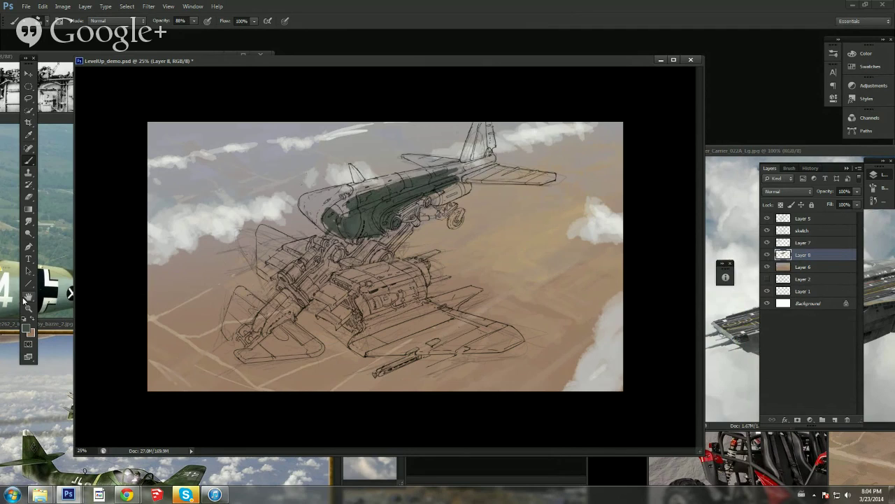
Step: Choose a light olive-green foreground colour and paint it along the upper part of the fuselage
left_click(28, 328)
left_click(70, 288)
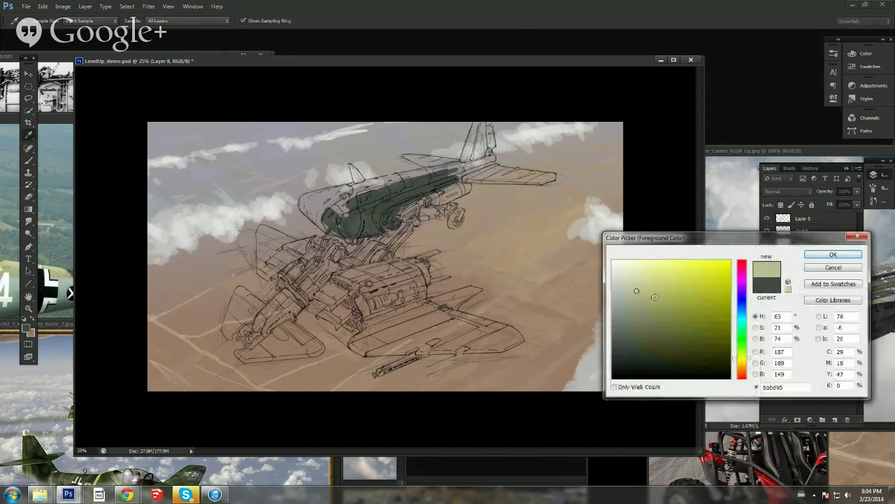
left_click(833, 254)
mouse_move(363, 215)
left_mouse_down()
mouse_move(438, 180)
mouse_move(336, 200)
mouse_move(352, 196)
left_mouse_up()
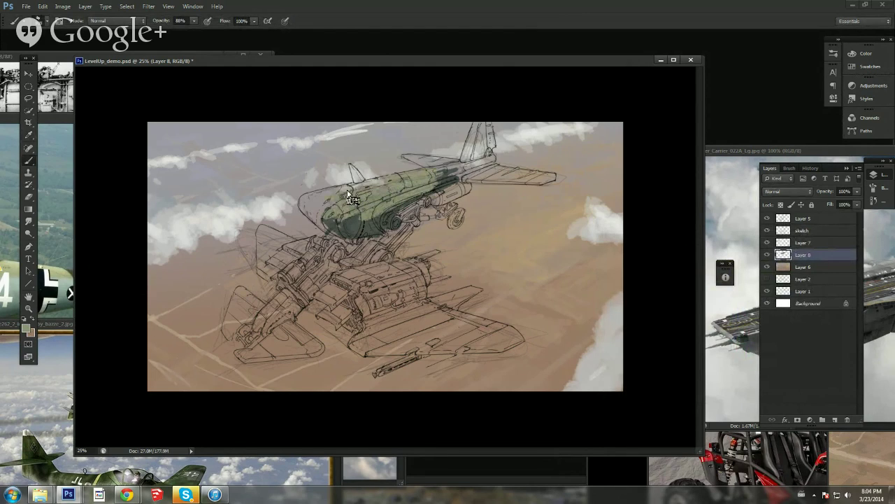
Step: Move Layer 8 above Layer 7 and extend the light green from the rear fuselage to the mechanical arm
mouse_move(813, 238)
left_mouse_down()
mouse_move(808, 261)
mouse_move(813, 245)
left_mouse_up()
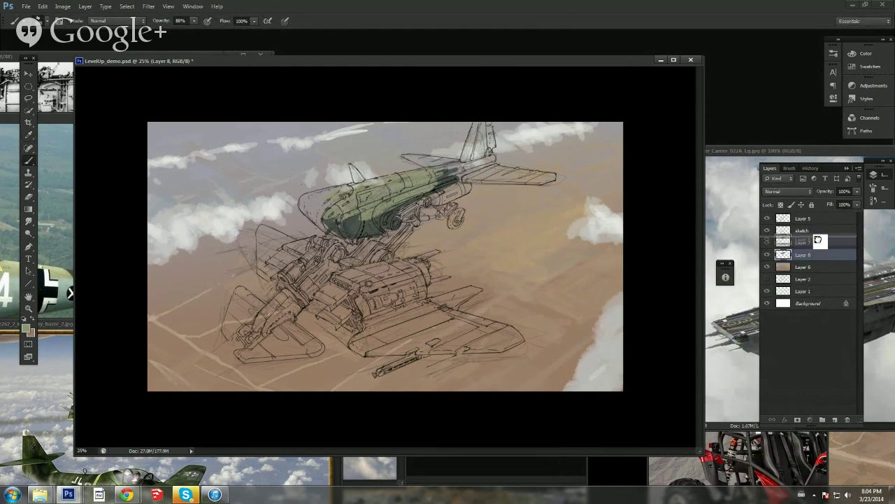
mouse_move(455, 172)
left_mouse_down()
mouse_move(357, 226)
mouse_move(378, 238)
mouse_move(365, 241)
mouse_move(387, 236)
mouse_move(372, 254)
mouse_move(391, 242)
mouse_move(294, 291)
left_mouse_up()
Step: Pick a darker olive foreground colour (#6f705a) and paint the fuselage, the mechanical arm and the small lower wing
left_click(28, 329)
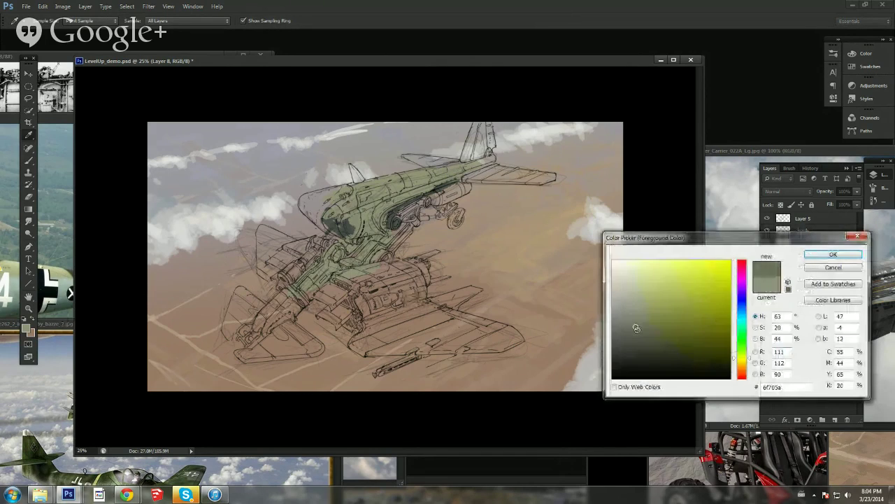
left_click(830, 254)
mouse_move(346, 202)
left_mouse_down()
mouse_move(385, 197)
mouse_move(356, 214)
mouse_move(478, 168)
left_mouse_up()
mouse_move(371, 194)
left_mouse_down()
mouse_move(333, 263)
mouse_move(316, 266)
mouse_move(299, 297)
mouse_move(254, 319)
mouse_move(286, 287)
mouse_move(250, 326)
mouse_move(261, 335)
mouse_move(250, 338)
mouse_move(274, 344)
mouse_move(254, 349)
mouse_move(288, 349)
left_mouse_up()
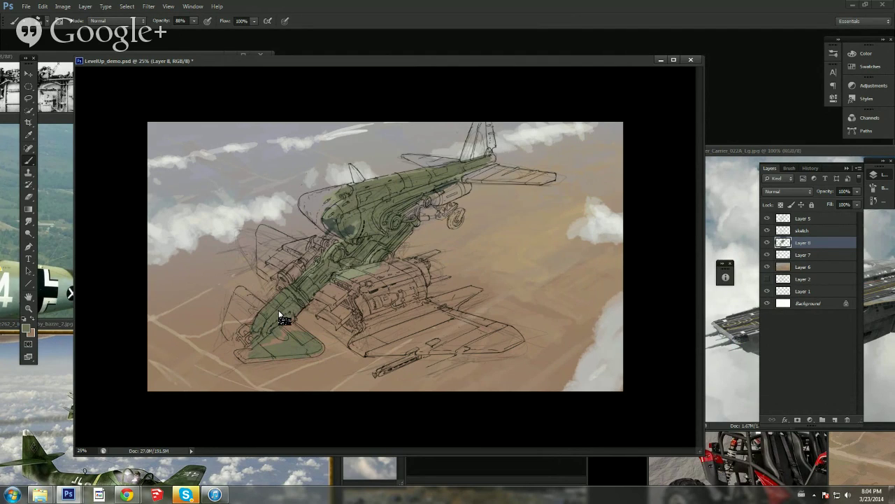
Step: Paint olive green over the arm joint, the machinery beside the engine and the root of the large lower wing
key("ctrl+Tab")
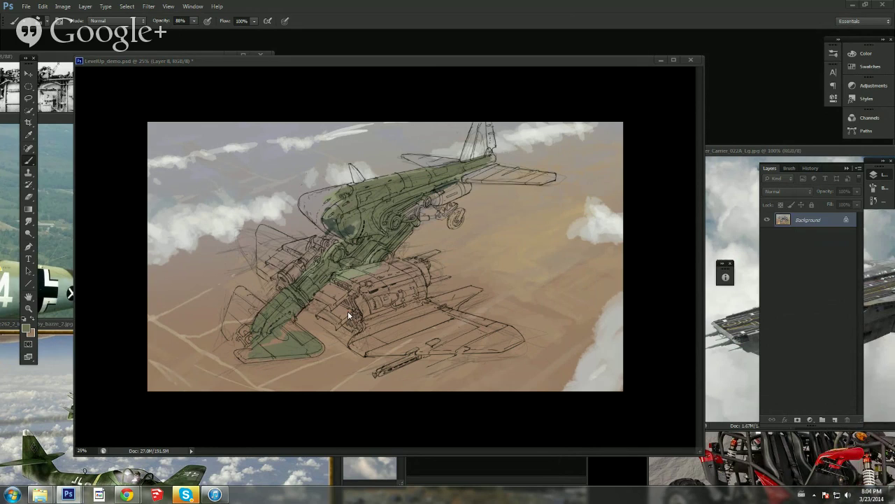
key("ctrl+z")
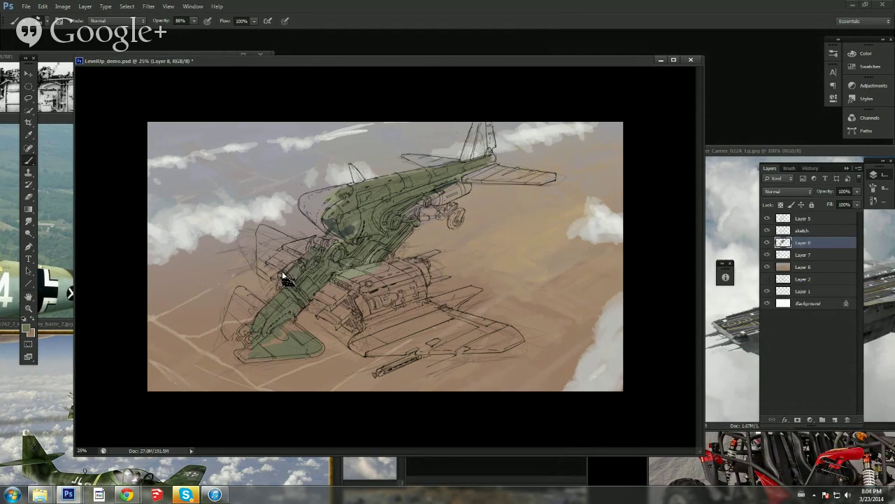
mouse_move(283, 274)
left_mouse_down()
mouse_move(315, 273)
mouse_move(327, 289)
mouse_move(342, 287)
mouse_move(311, 294)
mouse_move(335, 320)
mouse_move(316, 313)
mouse_move(349, 320)
mouse_move(382, 304)
mouse_move(360, 321)
mouse_move(400, 339)
left_mouse_up()
Step: Brighten the Layer 6 background with Levels, lowering the white input level to about 232
left_click(803, 266)
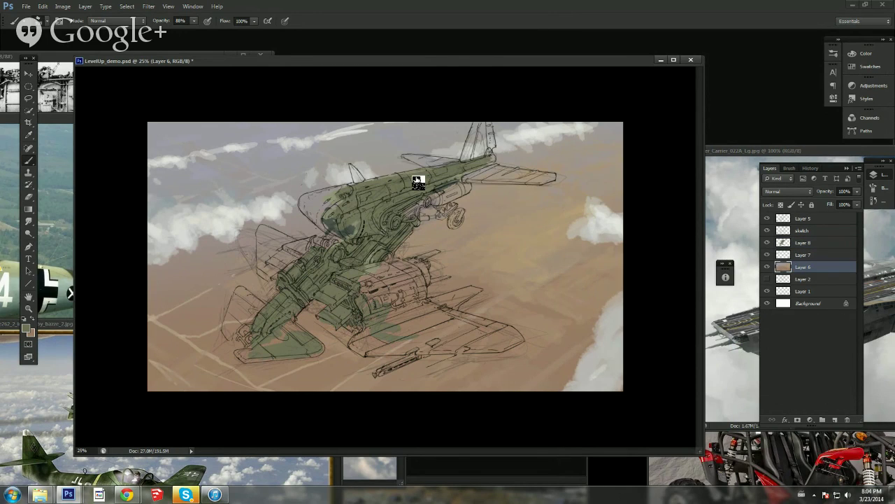
key("ctrl+l")
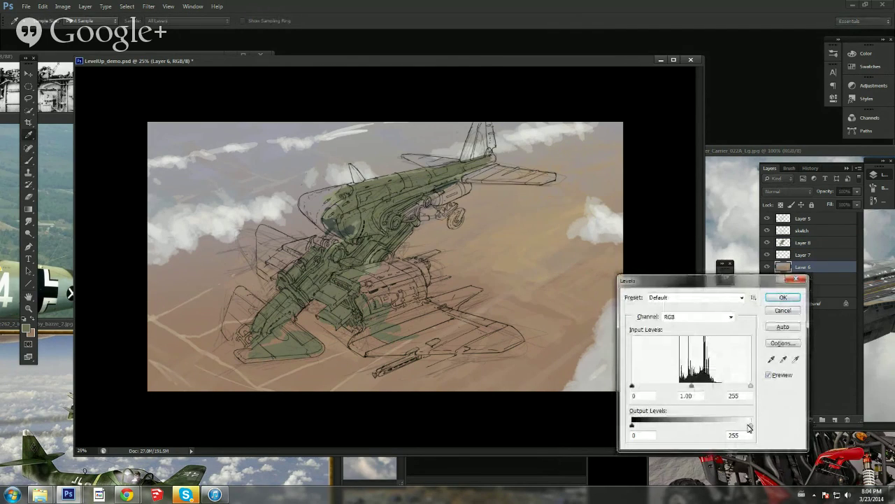
left_click_drag(750, 428, 755, 428)
mouse_move(633, 426)
left_mouse_down()
mouse_move(660, 425)
mouse_move(629, 425)
left_mouse_up()
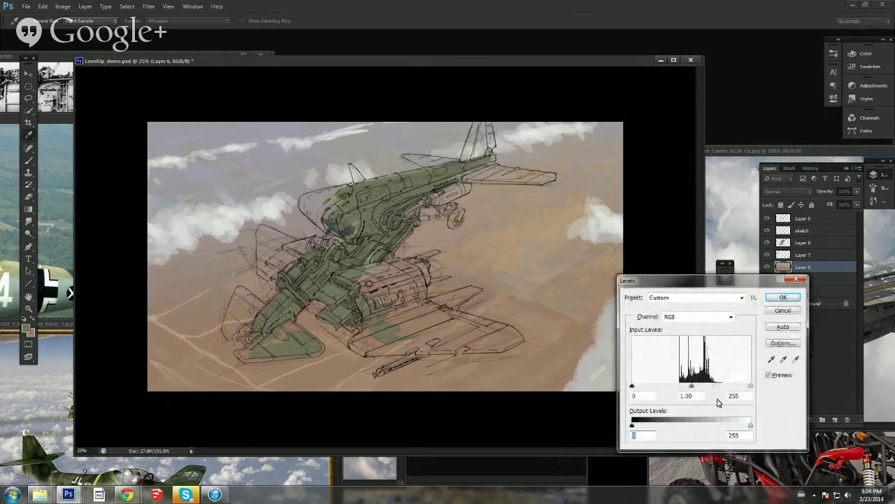
left_click_drag(751, 387, 739, 395)
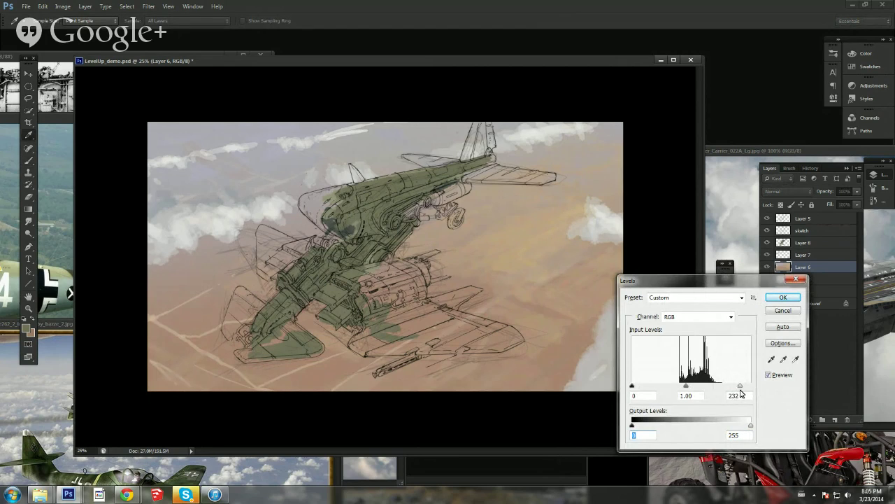
left_click_drag(742, 394, 740, 394)
mouse_move(633, 390)
left_mouse_down()
mouse_move(642, 389)
mouse_move(634, 389)
left_mouse_up()
left_click(778, 297)
Step: Paint olive green over the fuselage nose on Layer 8
left_click(804, 242)
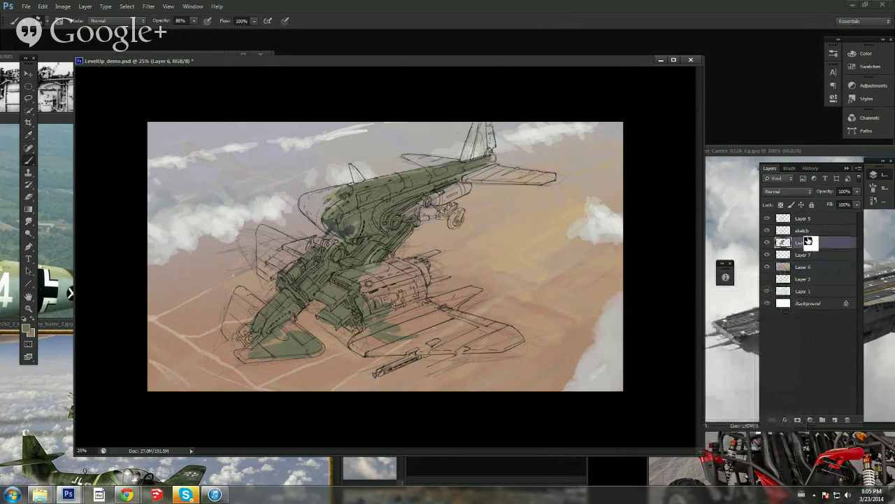
mouse_move(338, 211)
left_mouse_down()
mouse_move(313, 207)
mouse_move(329, 226)
left_mouse_up()
Step: Try several brush presets, choose a small solid tip and enable Shape Dynamics in the brush settings
right_click(343, 212)
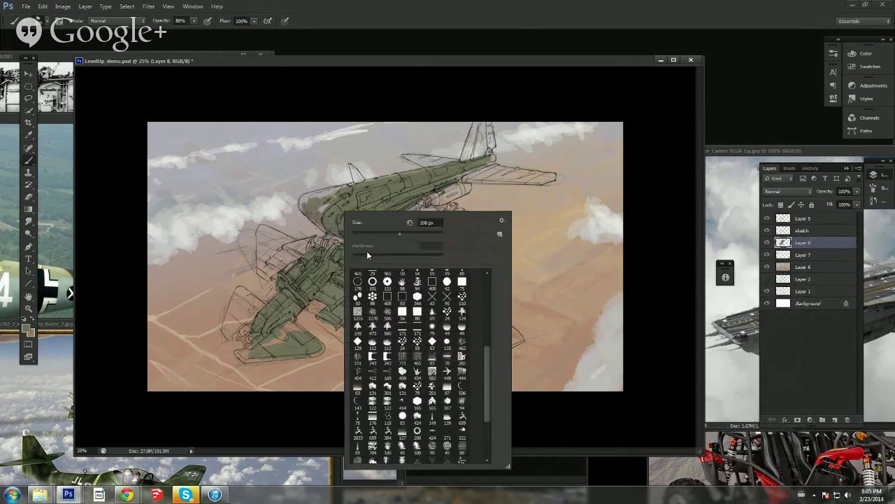
left_click_drag(488, 372, 488, 294)
left_click(357, 281)
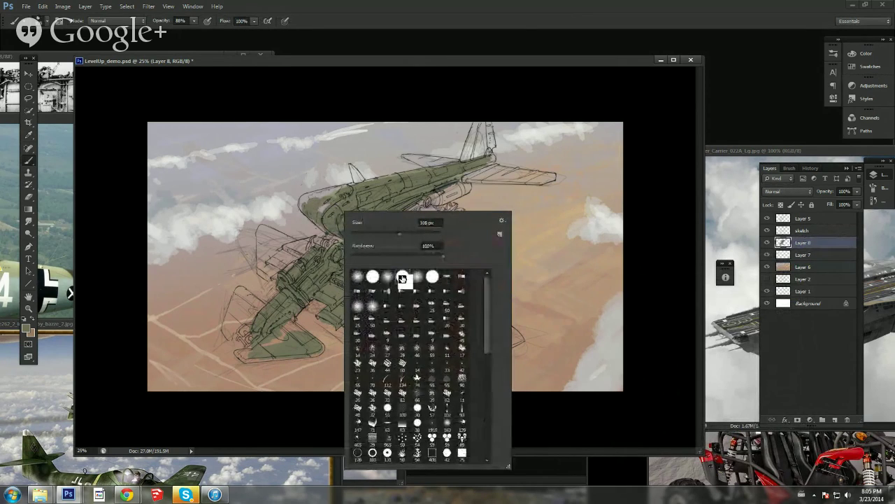
left_click(359, 391)
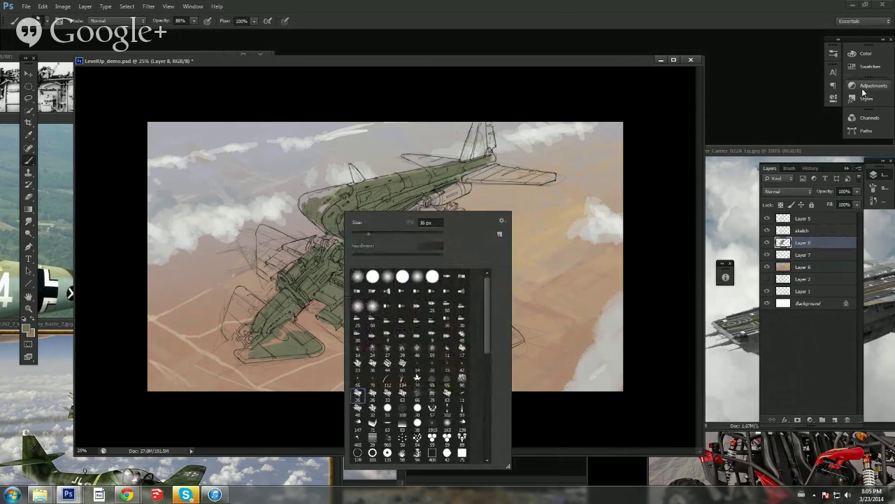
left_click(873, 177)
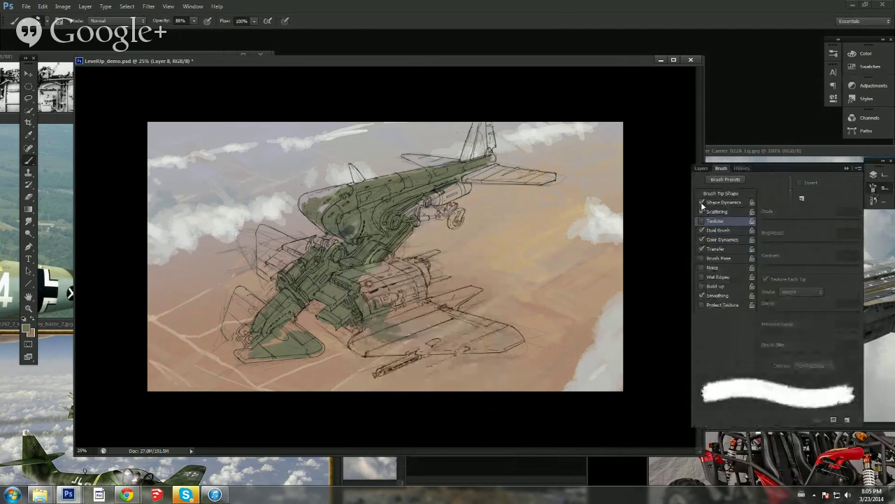
right_click(501, 314)
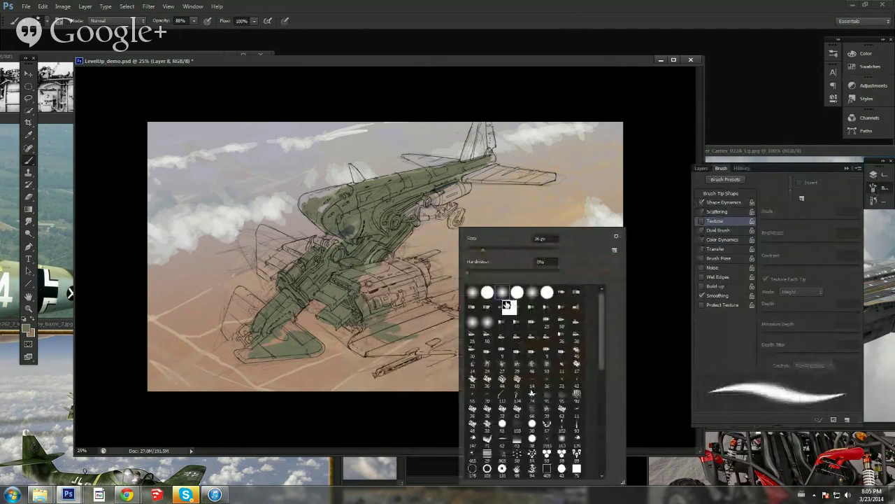
left_click(487, 395)
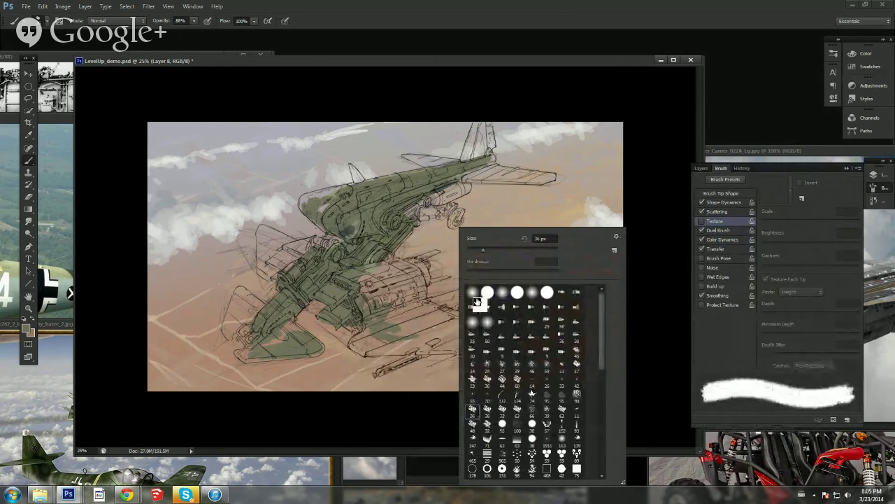
left_click(487, 292)
left_click(517, 292)
left_click(473, 383)
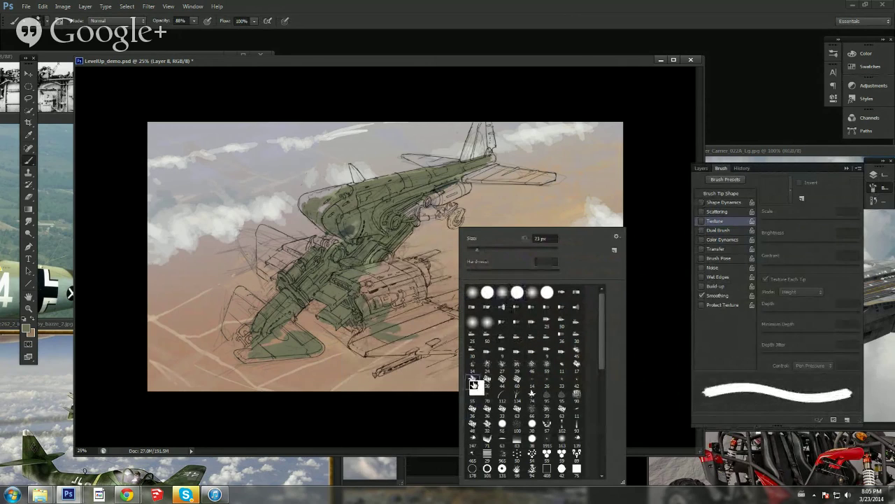
left_click(488, 380)
left_click(701, 203)
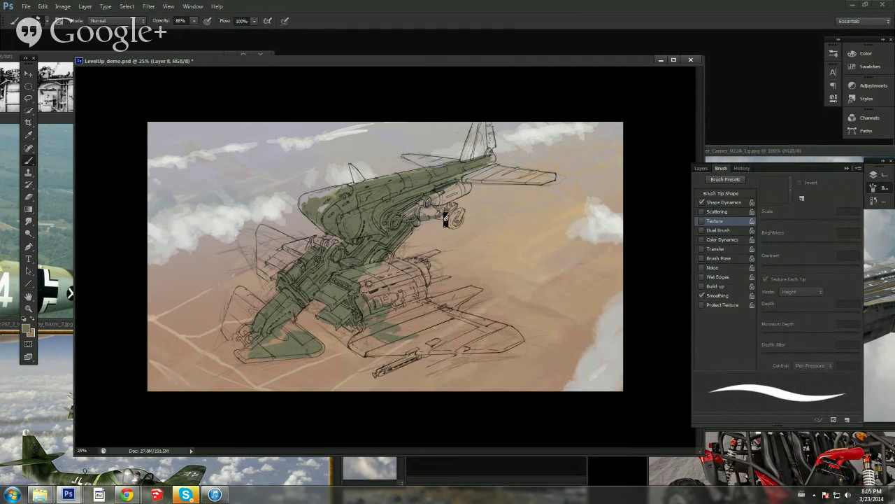
Step: Paint olive green over the pod below the rear fuselage, the edge of the nose and the far tailplane
mouse_move(452, 202)
left_mouse_down()
mouse_move(472, 187)
mouse_move(430, 201)
left_mouse_up()
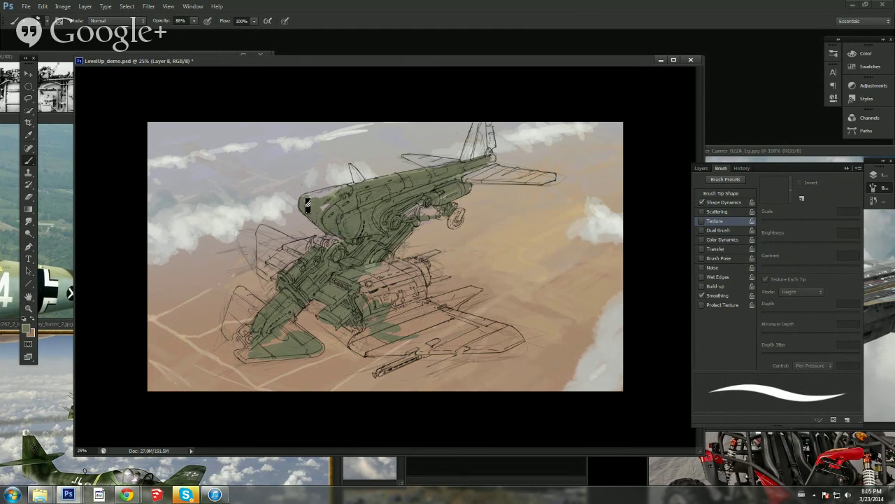
mouse_move(308, 204)
left_mouse_down()
mouse_move(327, 207)
mouse_move(309, 205)
mouse_move(339, 194)
left_mouse_up()
mouse_move(424, 176)
left_mouse_down()
mouse_move(408, 161)
mouse_move(442, 163)
left_mouse_up()
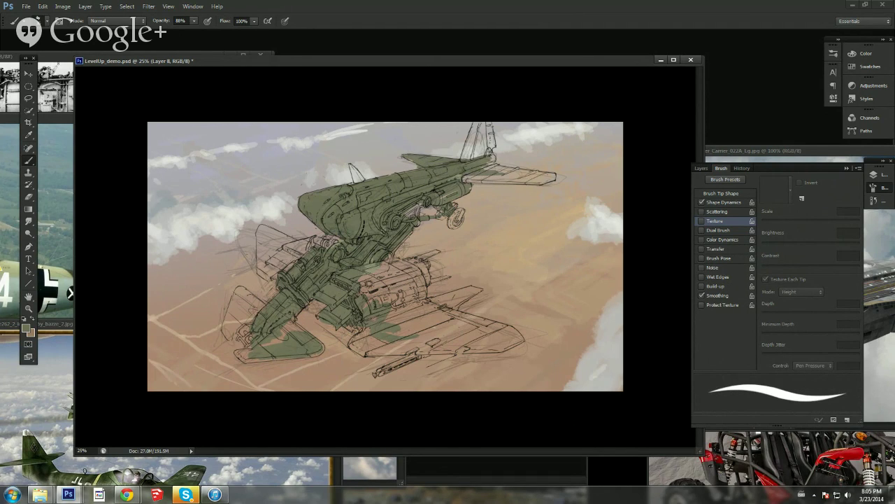
Step: Paint olive green over the near tailplane, the vertical tail fin and the edge of the raised rear wing on the lower body
mouse_move(505, 185)
left_mouse_down()
mouse_move(476, 184)
mouse_move(545, 186)
mouse_move(536, 192)
mouse_move(526, 180)
mouse_move(545, 180)
left_mouse_up()
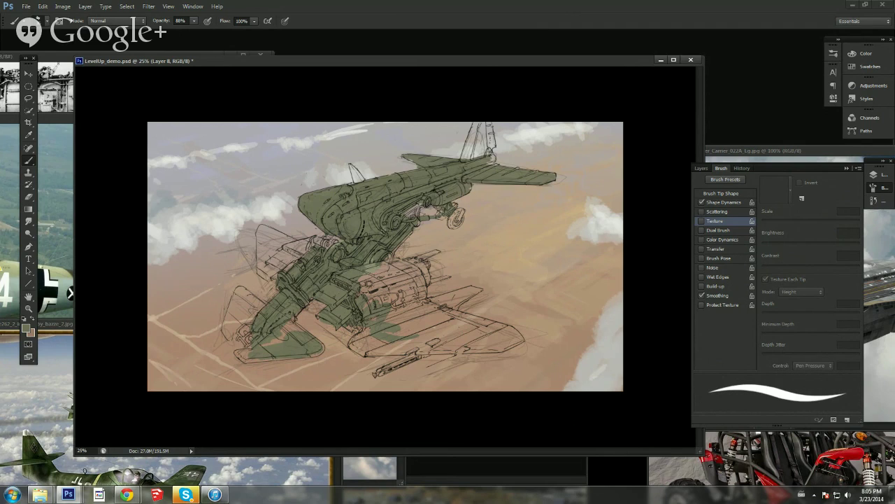
mouse_move(465, 172)
left_mouse_down()
mouse_move(481, 127)
mouse_move(464, 167)
mouse_move(485, 177)
mouse_move(492, 144)
left_mouse_up()
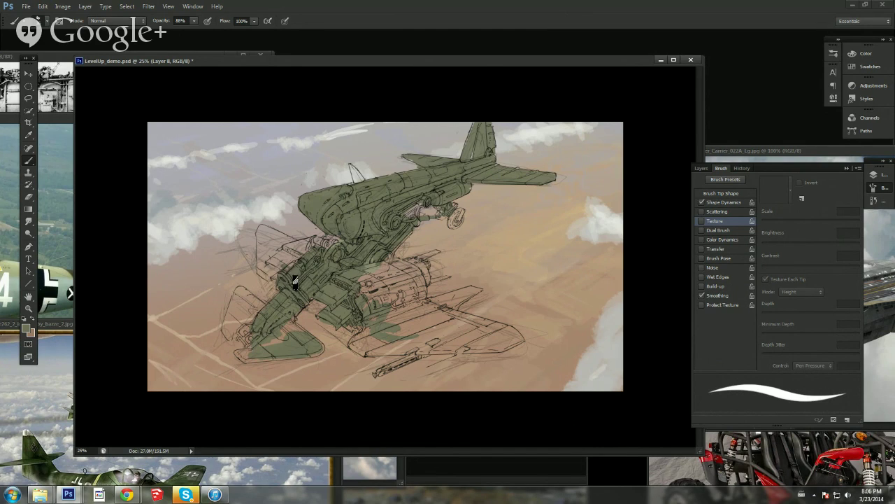
mouse_move(295, 282)
left_mouse_down()
mouse_move(265, 260)
mouse_move(259, 276)
mouse_move(283, 268)
mouse_move(305, 279)
mouse_move(292, 250)
left_mouse_up()
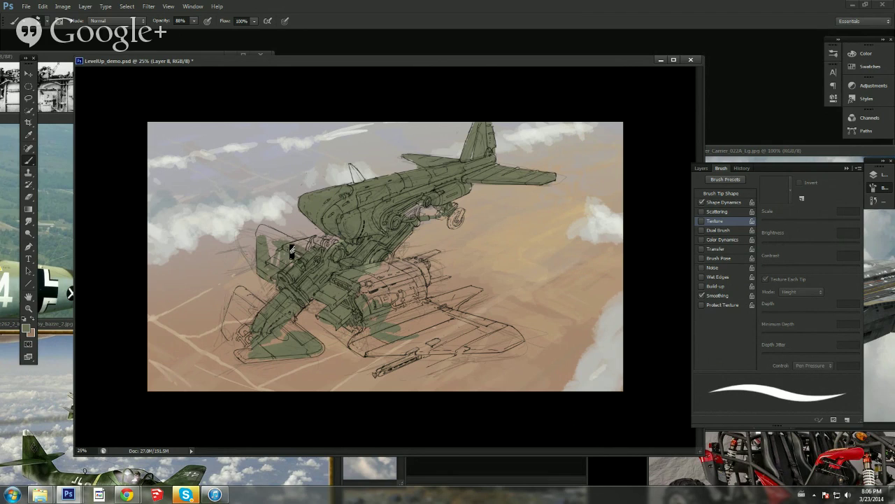
Step: Adjust the brush tip and fill the side of the large engine pod above the wing with olive green
right_click(427, 228)
left_click(466, 250)
left_click(387, 301)
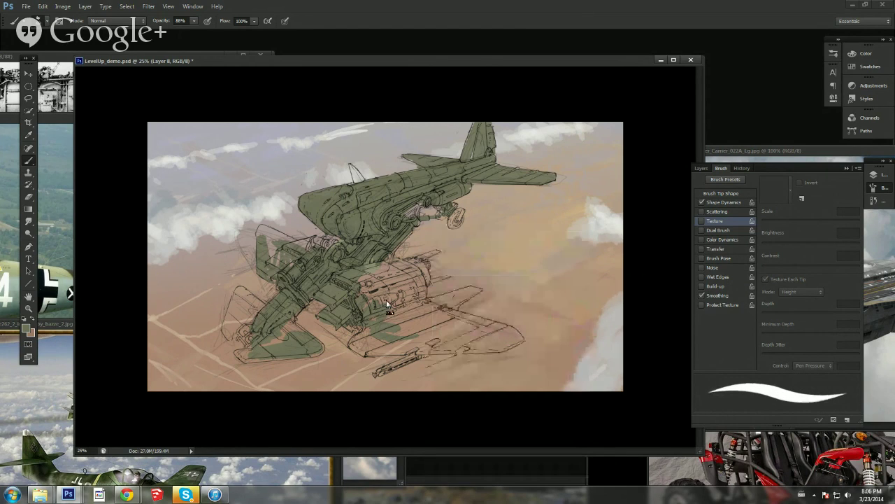
left_click_drag(415, 298, 366, 305)
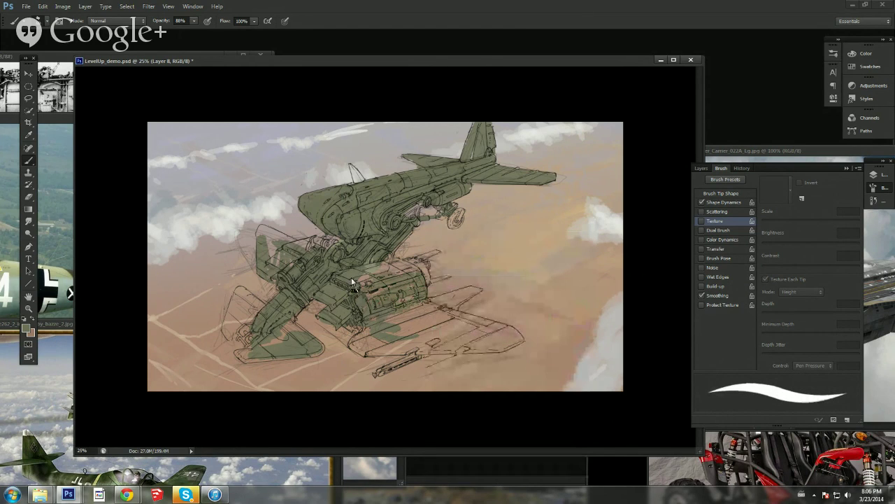
Step: Set the foreground to light grey-green 91a99f and paint highlights on the engine pod's top and the nearby joint at 33% opacity
left_click(28, 329)
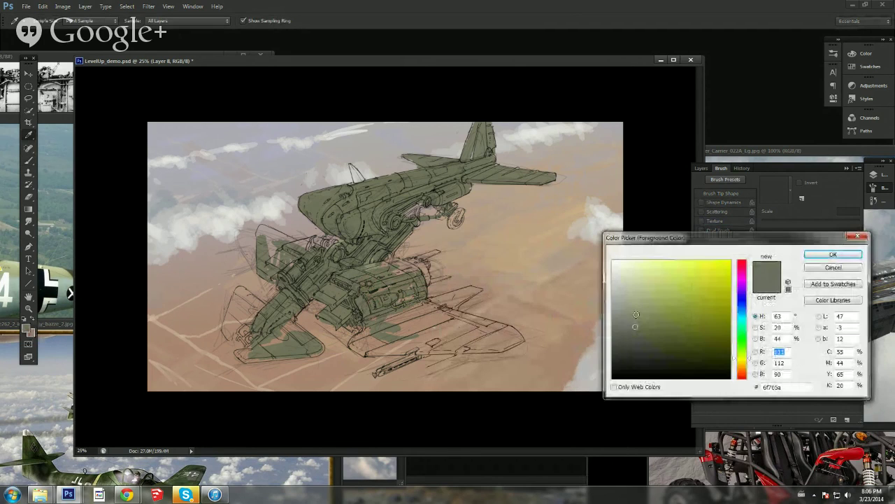
left_click(833, 254)
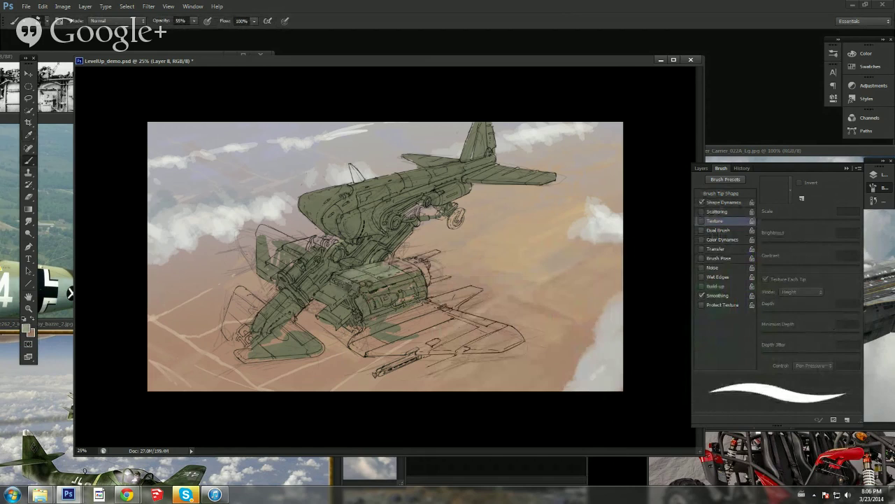
left_click(28, 328)
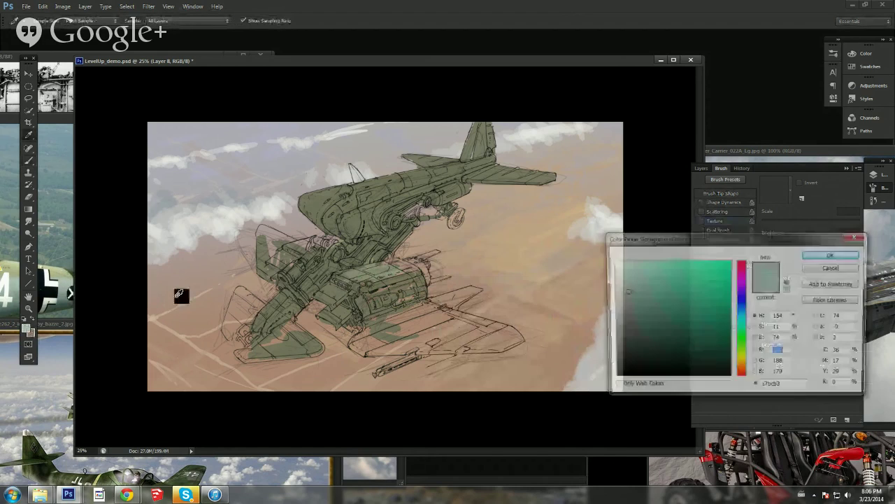
left_click(628, 304)
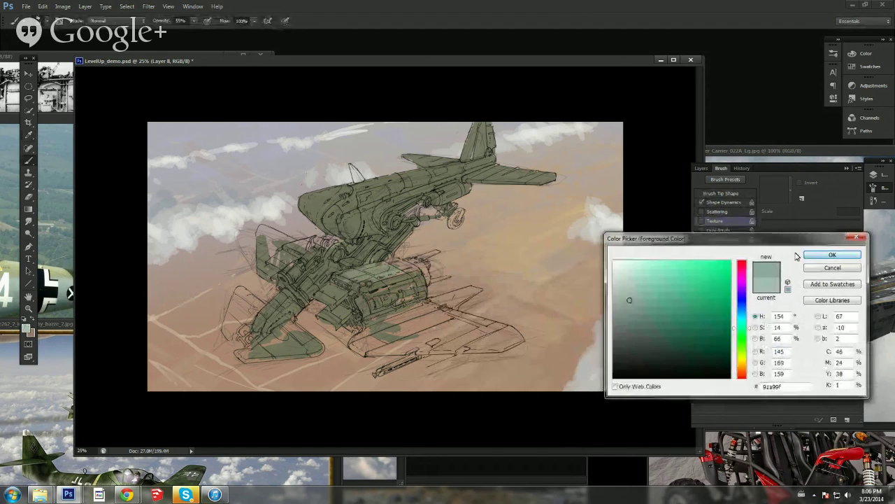
left_click(832, 254)
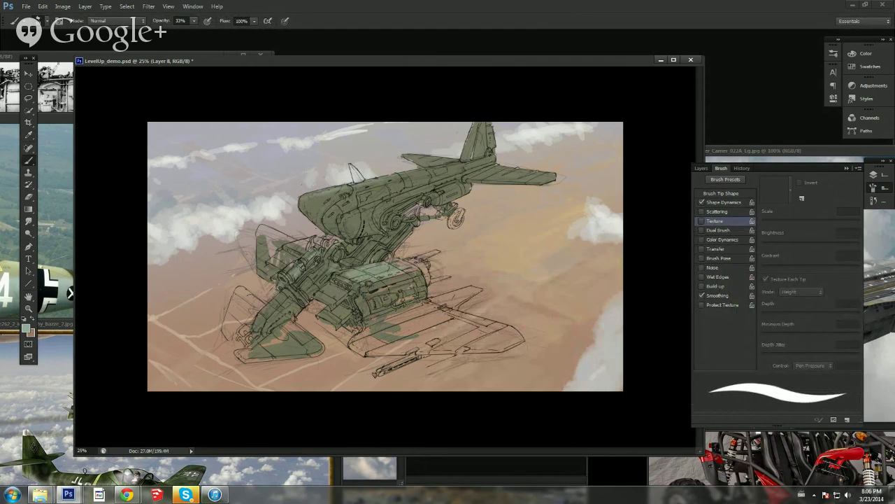
Step: Choose a dark green foreground colour and shade the side of the engine pod at 33% opacity
left_click(28, 328)
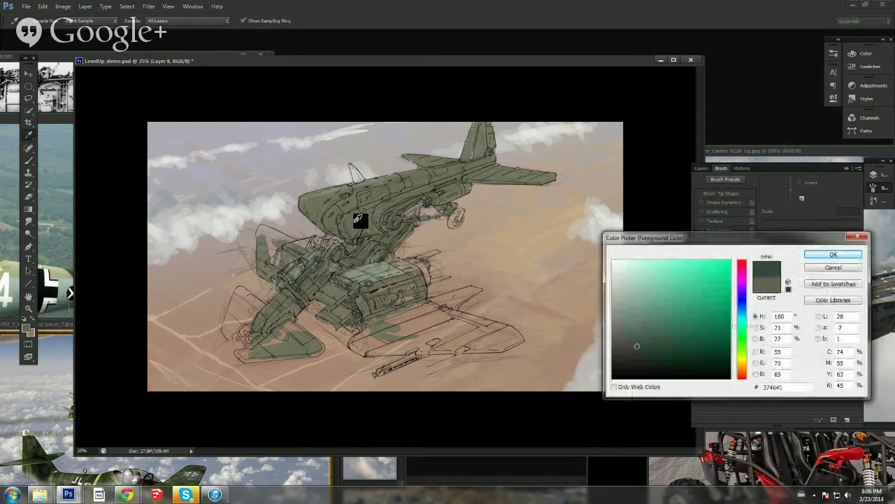
left_click(355, 222)
left_click(642, 348)
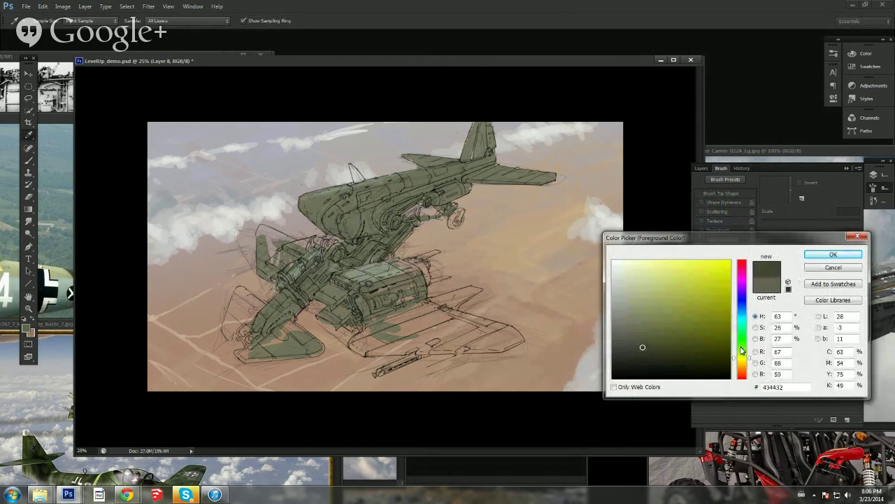
left_click(742, 349)
left_click(832, 254)
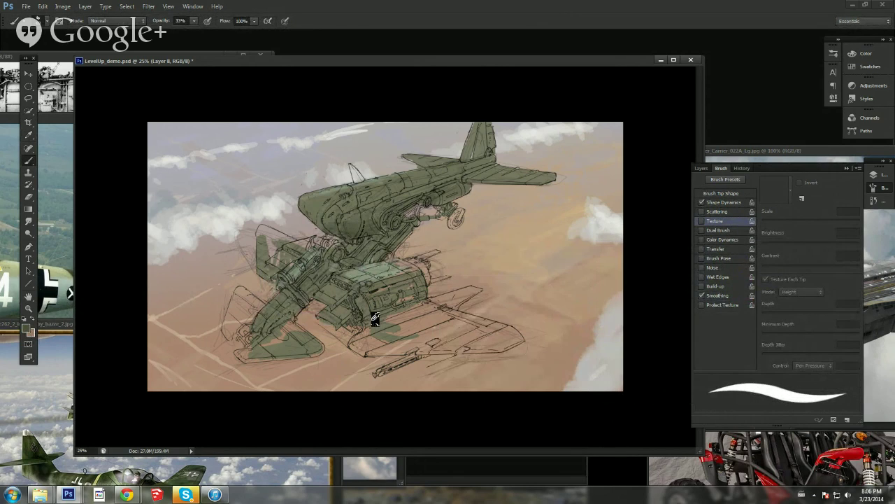
mouse_move(408, 307)
left_mouse_down()
mouse_move(390, 281)
mouse_move(359, 276)
left_mouse_up()
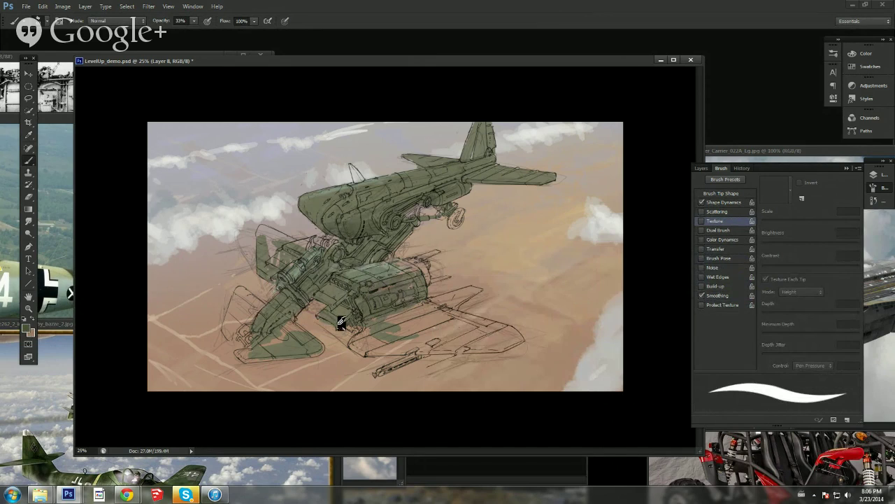
Step: Sample the pod's olive green, raise the brush opacity to 99% and fill both fins at the end of the lower arm
left_click(384, 294, "alt")
key("9")
key("9")
mouse_move(302, 331)
left_mouse_down()
mouse_move(287, 321)
mouse_move(278, 354)
mouse_move(249, 367)
mouse_move(234, 356)
mouse_move(312, 359)
mouse_move(319, 348)
mouse_move(240, 340)
left_mouse_up()
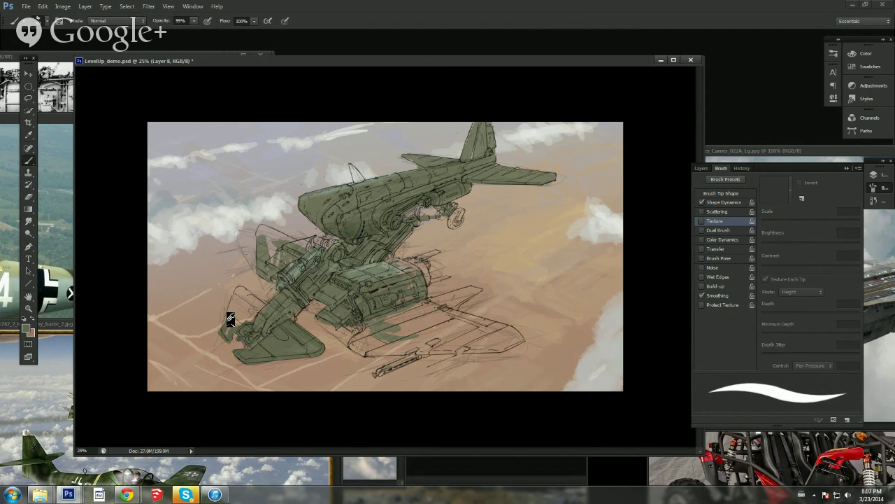
mouse_move(230, 319)
left_mouse_down()
mouse_move(230, 304)
mouse_move(251, 324)
mouse_move(257, 310)
mouse_move(240, 296)
left_mouse_up()
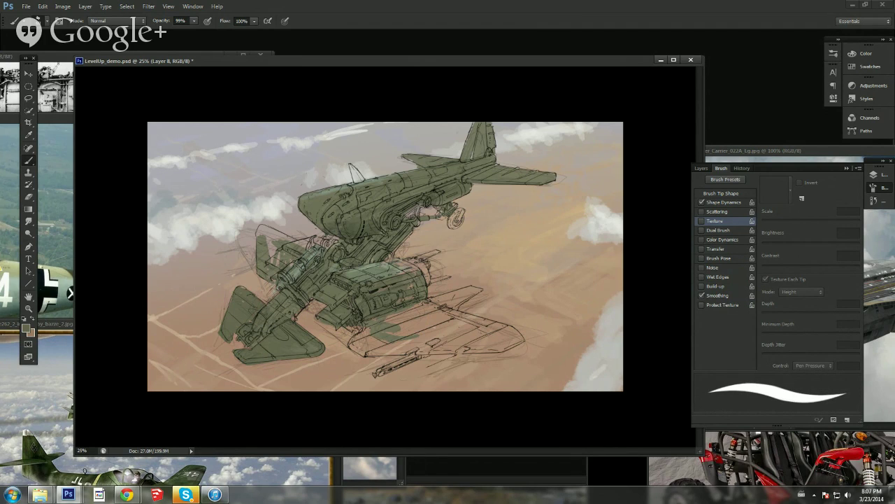
Step: Flip the canvas horizontally to check the composition and return it to its original orientation
left_click(63, 7)
mouse_move(110, 96)
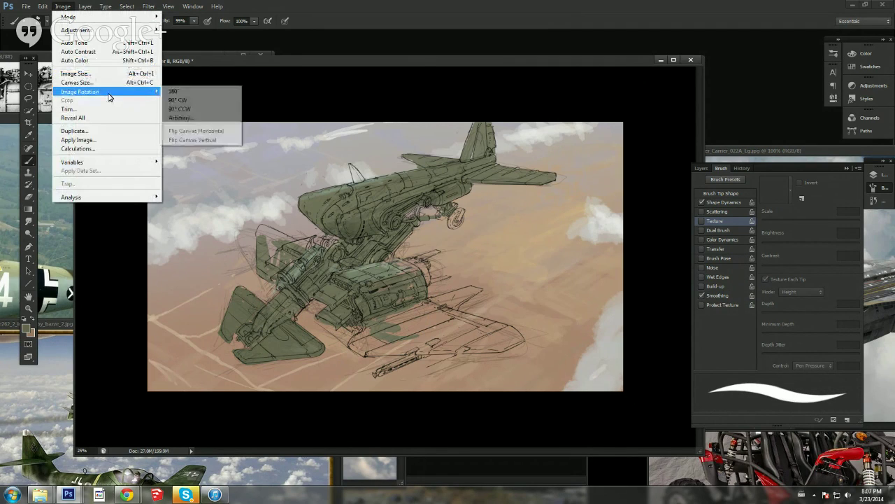
left_click(206, 132)
key("ctrl+z")
key("ctrl+z")
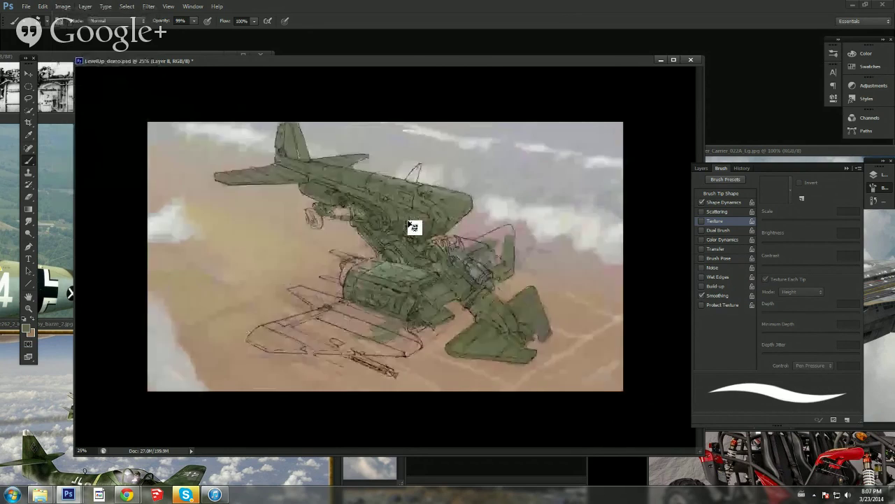
key("ctrl+z")
key("ctrl+z")
key("ctrl+z")
key("ctrl+z")
key("ctrl+z")
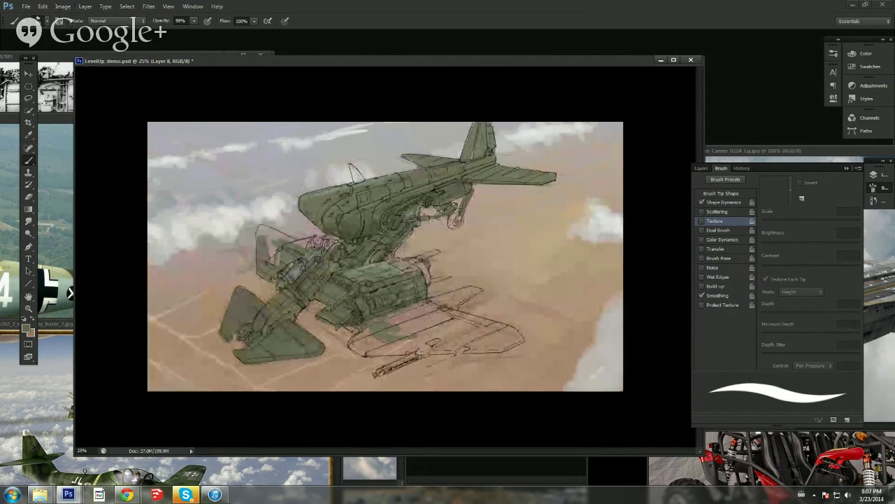
Step: Paint olive green over the large near wing, the small wing behind it and the raised wing on the lower body
mouse_move(448, 350)
left_mouse_down()
mouse_move(521, 340)
mouse_move(441, 330)
mouse_move(407, 312)
mouse_move(373, 324)
mouse_move(348, 344)
mouse_move(361, 329)
mouse_move(417, 347)
mouse_move(466, 342)
mouse_move(388, 313)
mouse_move(441, 305)
mouse_move(456, 288)
mouse_move(441, 321)
mouse_move(422, 320)
mouse_move(459, 317)
mouse_move(446, 315)
mouse_move(462, 318)
mouse_move(458, 337)
mouse_move(491, 346)
mouse_move(456, 349)
mouse_move(515, 337)
mouse_move(453, 311)
mouse_move(516, 345)
left_mouse_up()
mouse_move(379, 326)
left_mouse_down()
mouse_move(362, 341)
mouse_move(348, 331)
left_mouse_up()
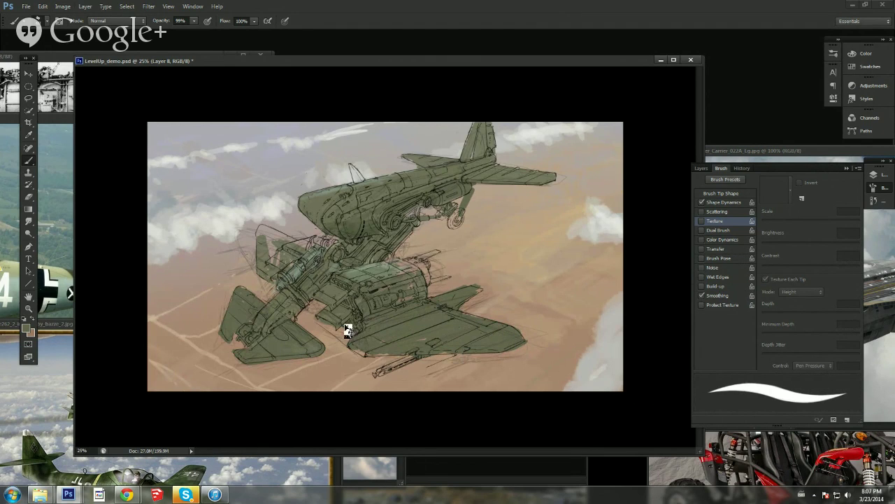
mouse_move(287, 257)
left_mouse_down()
mouse_move(261, 257)
mouse_move(278, 251)
mouse_move(275, 261)
mouse_move(262, 251)
mouse_move(274, 242)
mouse_move(264, 231)
mouse_move(297, 248)
mouse_move(275, 250)
left_mouse_up()
left_click(262, 257, "alt")
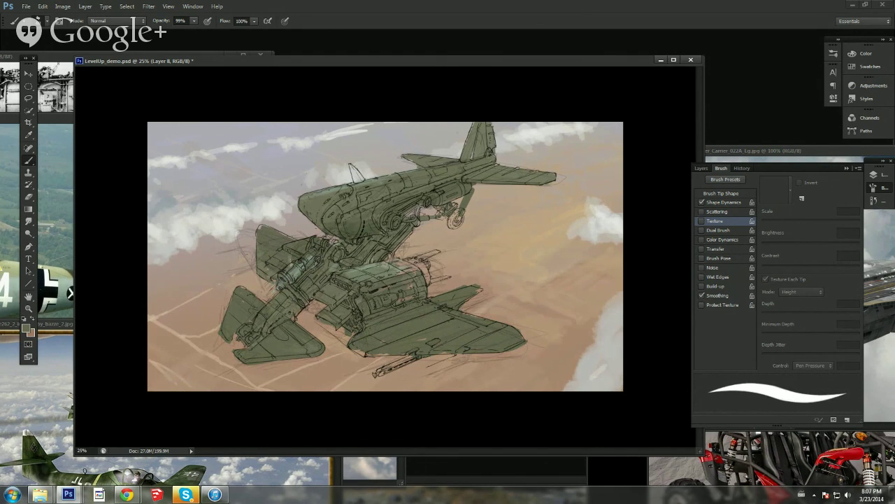
Step: Fill the joints beneath the fuselage and the prongs behind the engine pod with green tones sampled from the craft
left_click(325, 258, "alt")
mouse_move(338, 245)
left_mouse_down()
mouse_move(326, 245)
mouse_move(337, 253)
mouse_move(356, 243)
left_mouse_up()
left_click(352, 252, "alt")
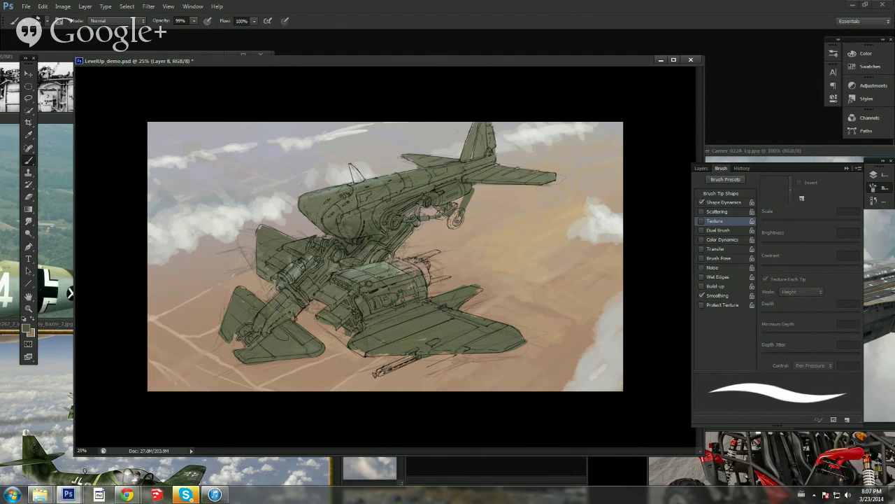
mouse_move(382, 248)
left_mouse_down()
mouse_move(374, 244)
mouse_move(389, 235)
mouse_move(391, 217)
mouse_move(423, 202)
mouse_move(405, 208)
mouse_move(419, 208)
left_mouse_up()
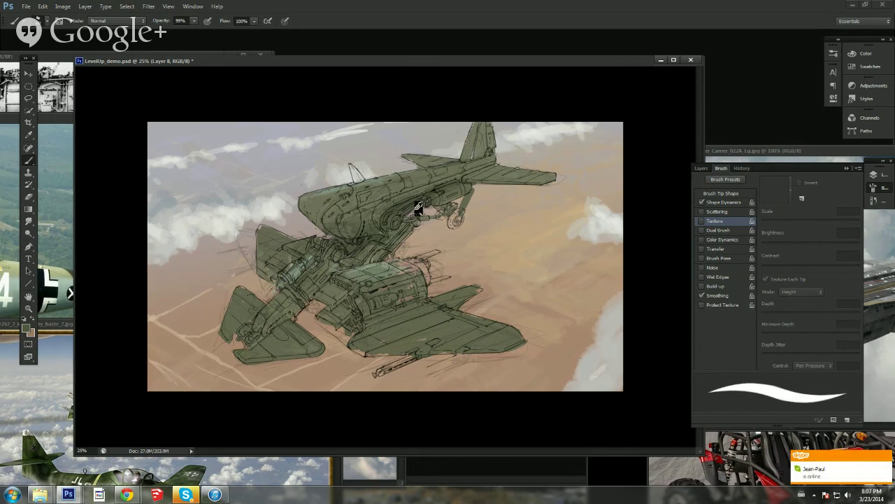
left_click(396, 298, "alt")
left_click(412, 324, "alt")
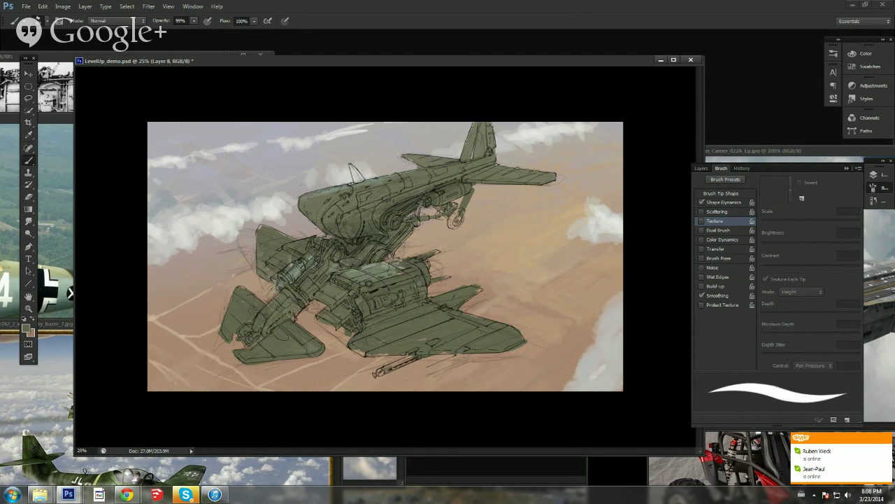
Step: Erase the stray paint beside the landing gear and paint its wheel dark olive
left_click(454, 190, "alt")
key("e")
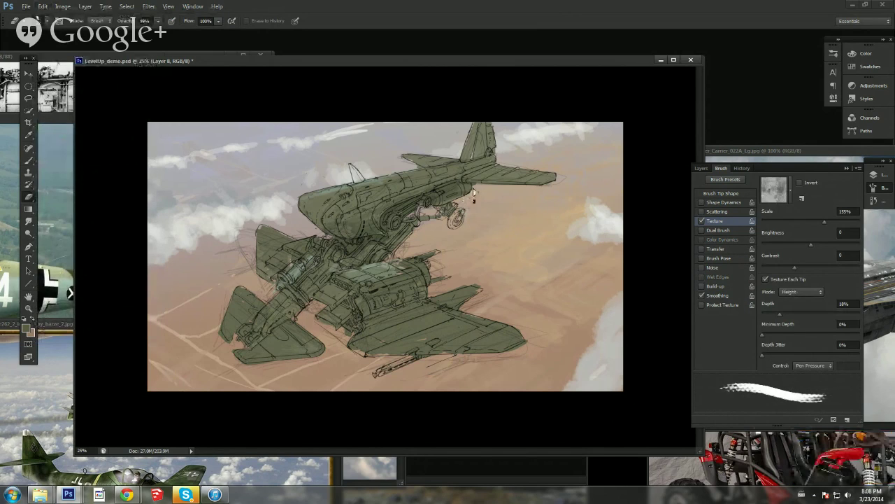
key("b")
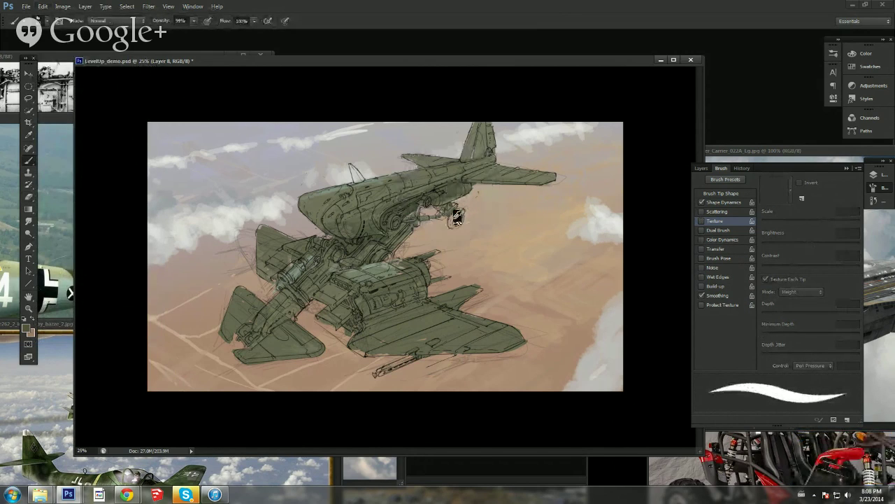
left_click_drag(455, 222, 452, 213)
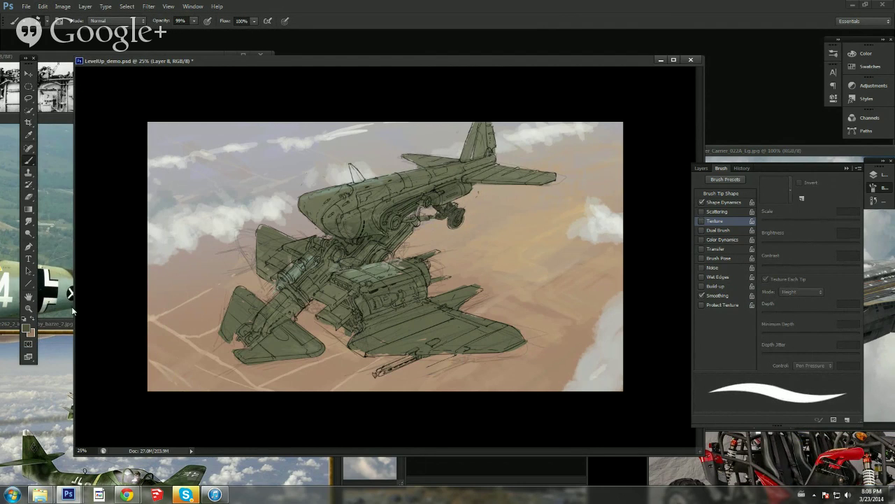
Step: Set the foreground to light olive a4a586, adjust the brush and paint soft highlights on the fuselage nose at 33% opacity
left_click(27, 329)
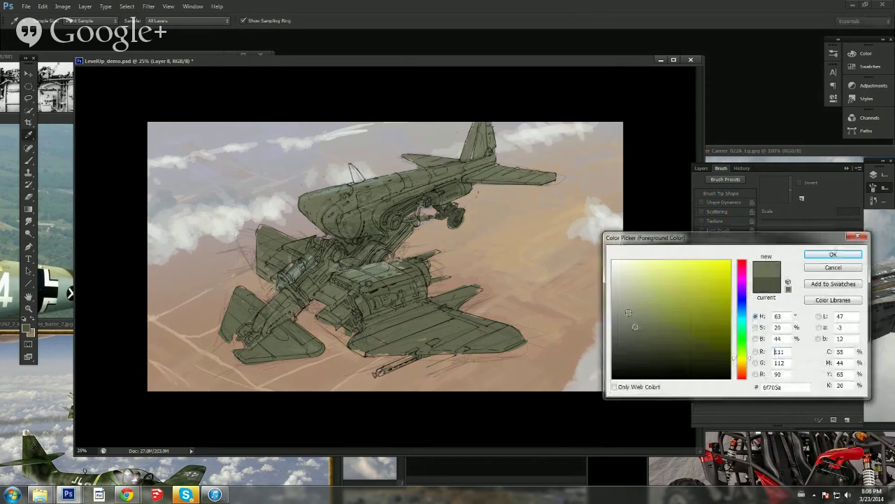
left_click(638, 312)
left_click_drag(637, 312, 633, 301)
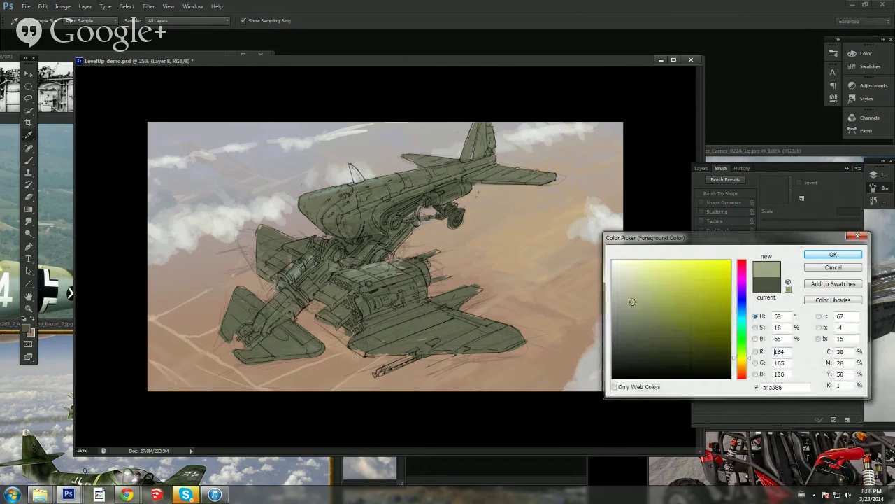
left_click(833, 254)
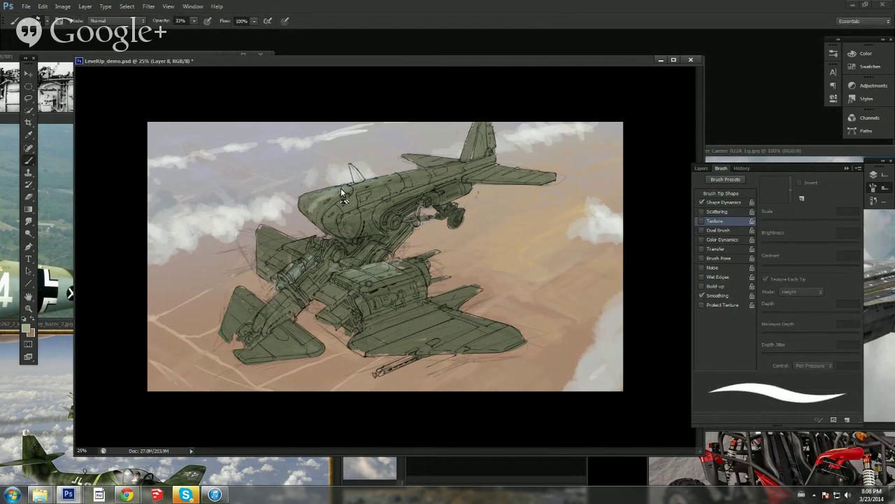
right_click(357, 216)
left_click(391, 242)
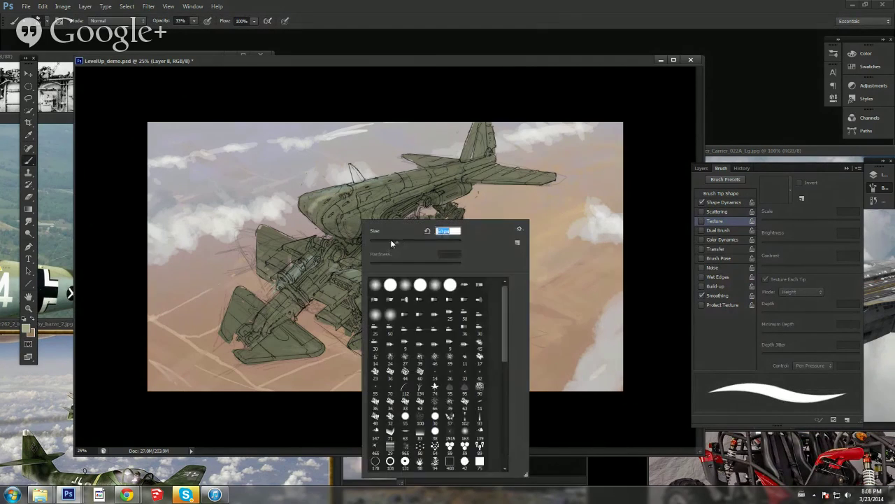
key("Return")
left_click_drag(315, 201, 314, 204)
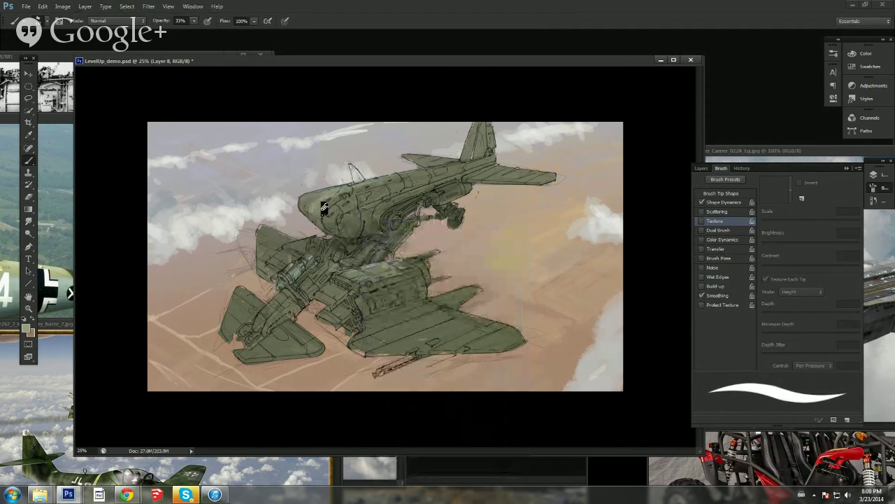
key("ctrl+z")
left_click(326, 197, "alt")
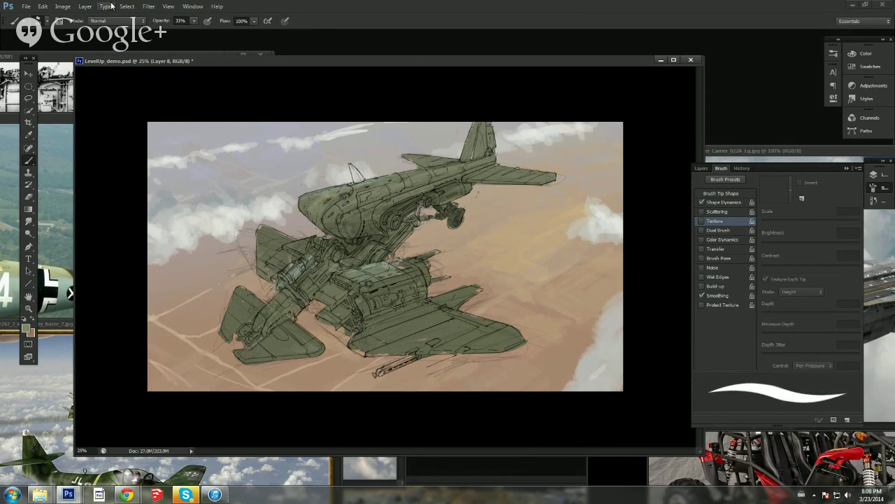
Step: Save the document
left_click(84, 6)
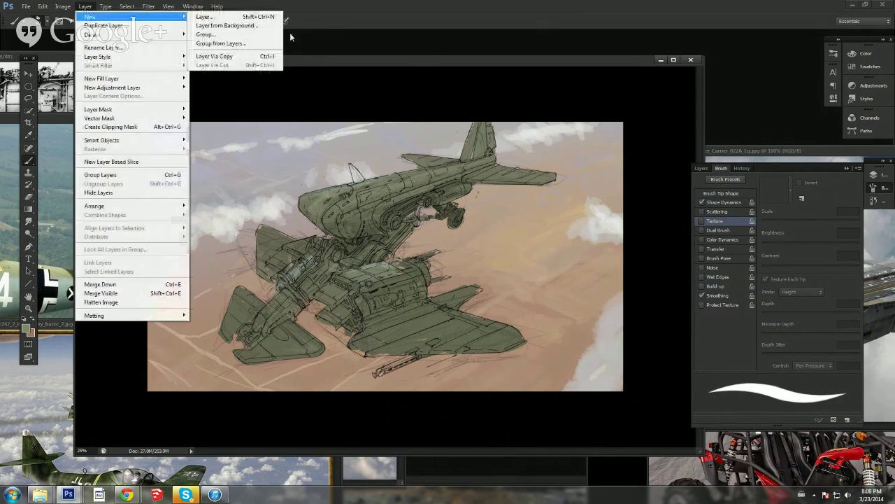
key("ctrl+s")
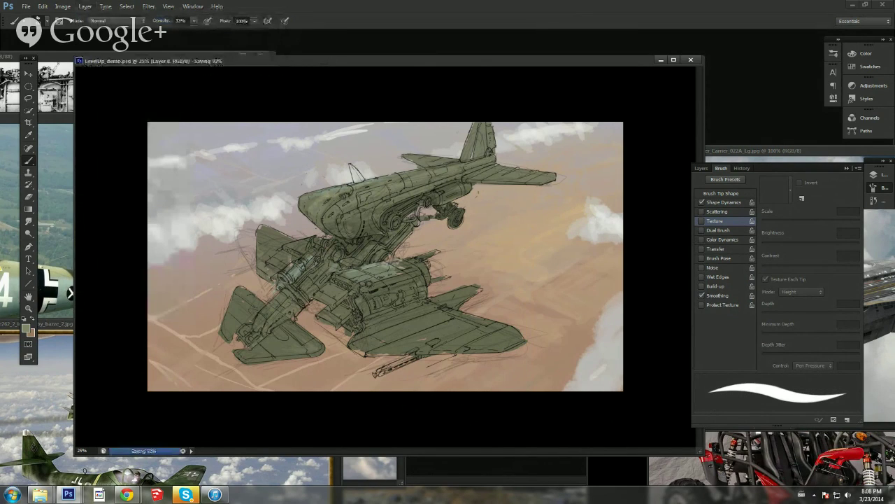
Step: Set the foreground to pale blue b3b6d1 and brush soft sky highlights along the upper fuselage and tailplanes
left_click(28, 328)
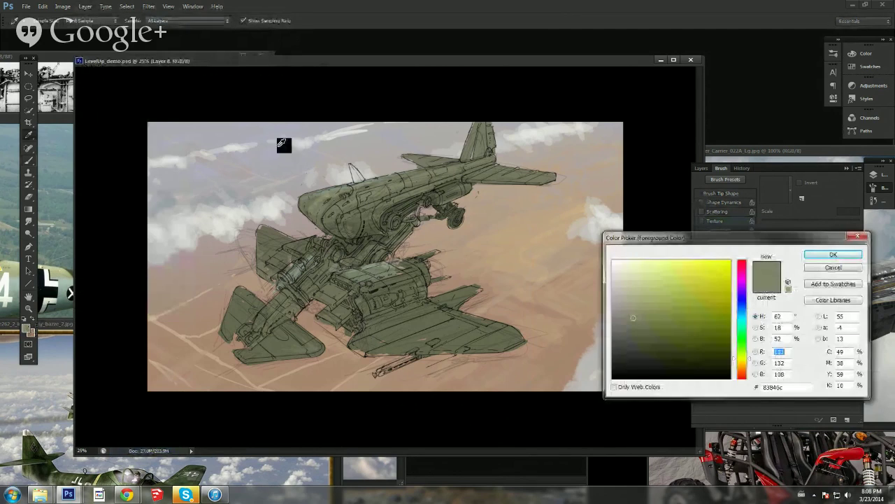
left_click(286, 132)
left_click_drag(630, 297, 630, 281)
left_click(740, 301)
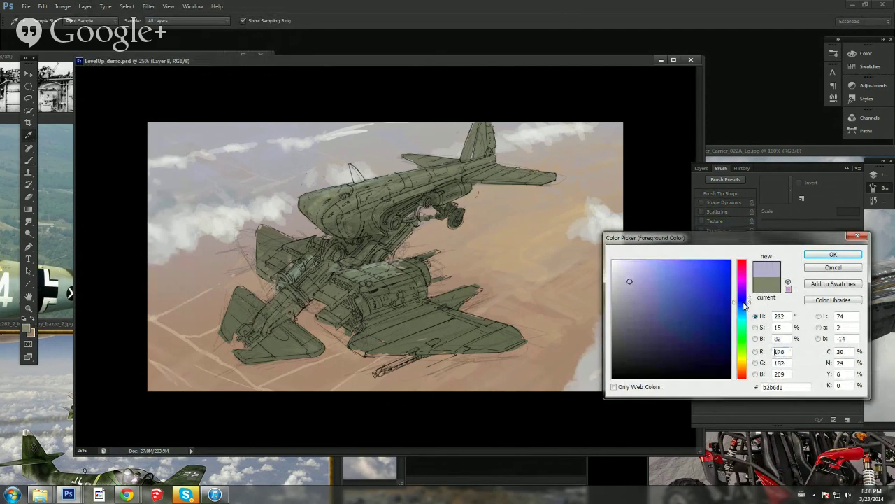
left_click(832, 256)
key("b")
right_click(373, 184)
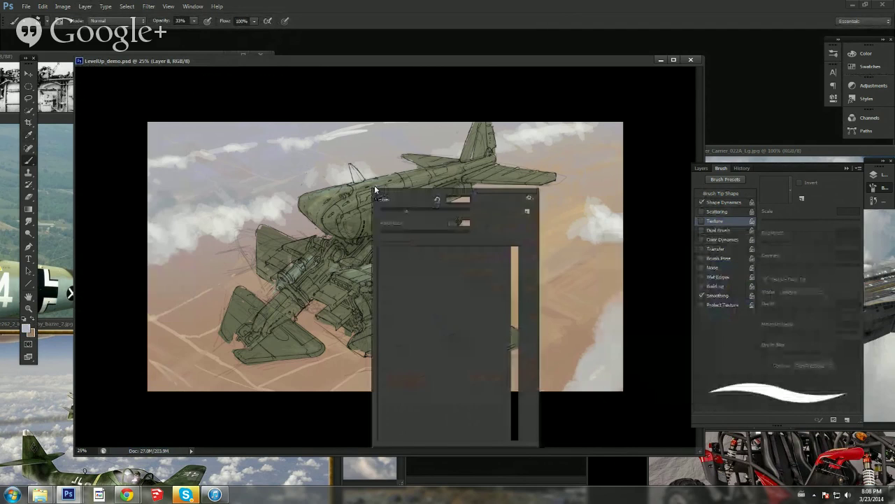
left_click(330, 189)
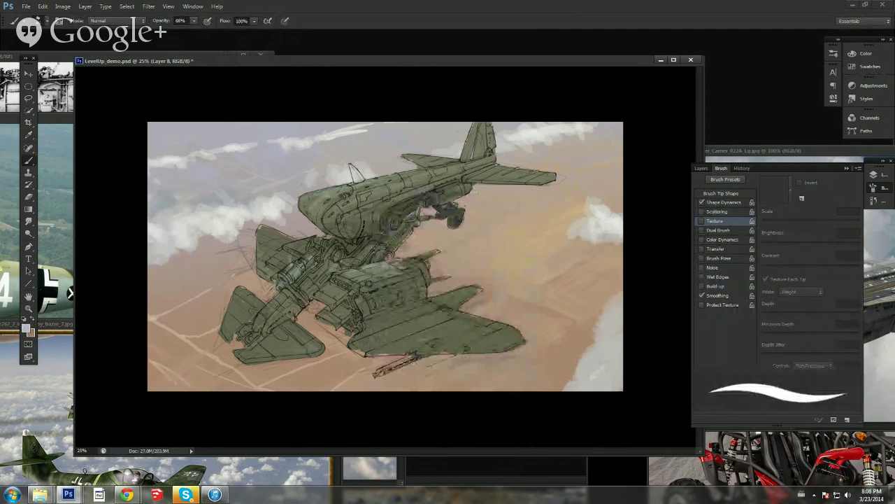
left_click_drag(308, 192, 350, 184)
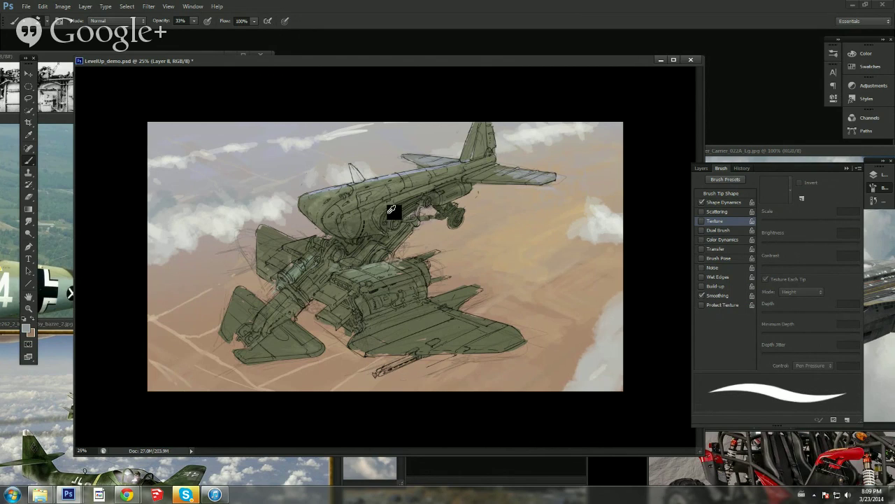
Step: Mix a dark olive from the tail fin's colour and paint soft shading at the fin's base at 33% opacity
left_click(24, 328)
left_click(640, 360)
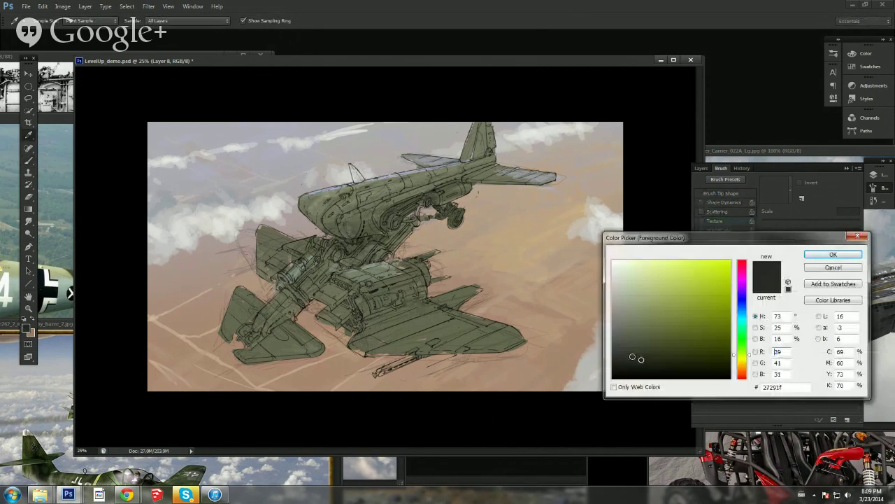
left_click(477, 163)
left_click_drag(639, 341, 643, 351)
left_click(815, 256)
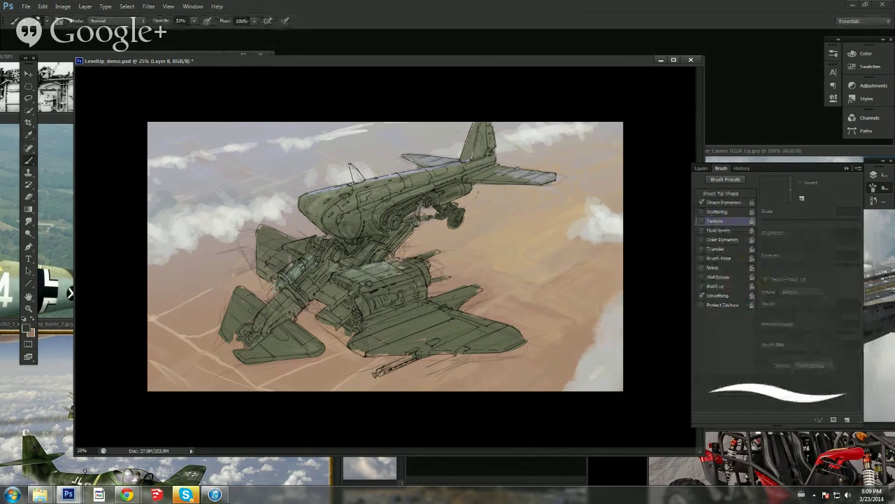
left_click_drag(479, 152, 490, 156)
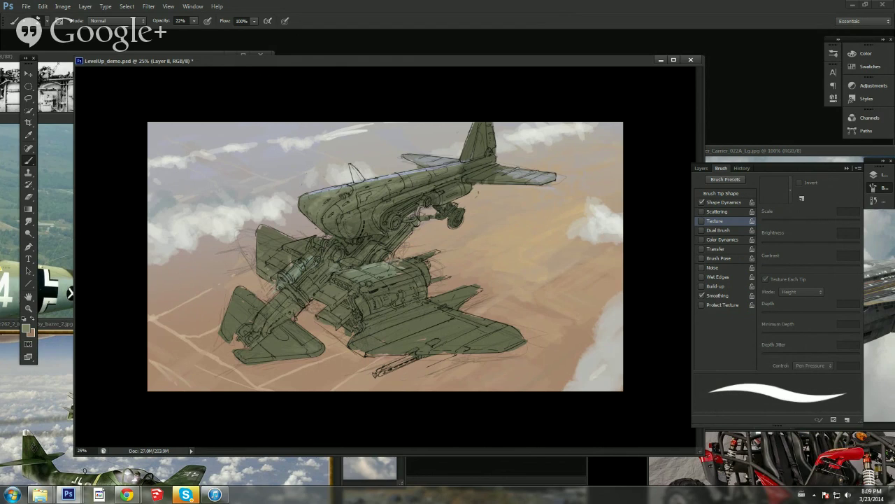
Step: Paint pale blue-grey sky highlights across the top of the engine pod with tones sampled from the craft
left_click(421, 188, "alt")
left_click(384, 279, "alt")
left_click(391, 176, "alt")
mouse_move(387, 275)
left_mouse_down()
mouse_move(348, 276)
mouse_move(392, 282)
mouse_move(412, 274)
mouse_move(400, 280)
mouse_move(392, 266)
mouse_move(351, 285)
left_mouse_up()
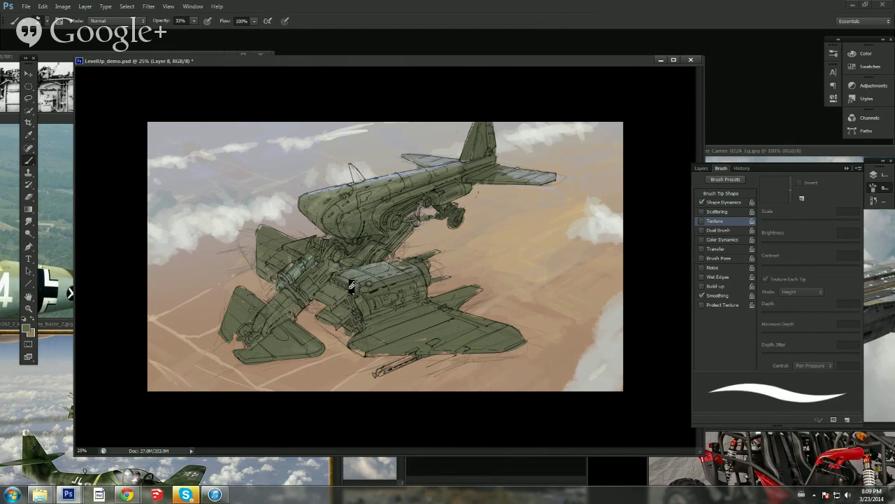
Step: Sample the pale blue highlights and paint them onto the shoulder panel beneath the nose and the prong behind the engine pod
left_click(399, 276, "alt")
left_click(364, 274, "alt")
left_click(336, 186, "alt")
left_click_drag(291, 250, 306, 244)
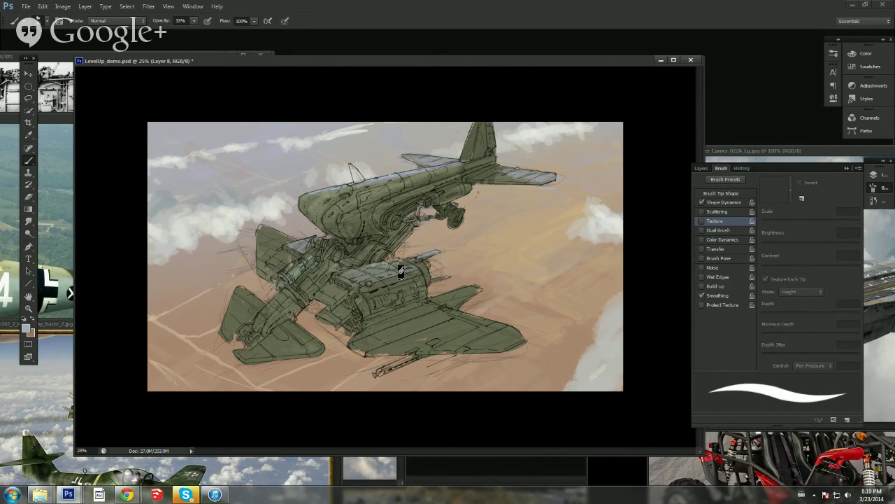
Step: Set the foreground to light olive aaac86 and paint lighter tones along the fuselage side at 33% opacity, resampling the craft's green
left_click(372, 229, "alt")
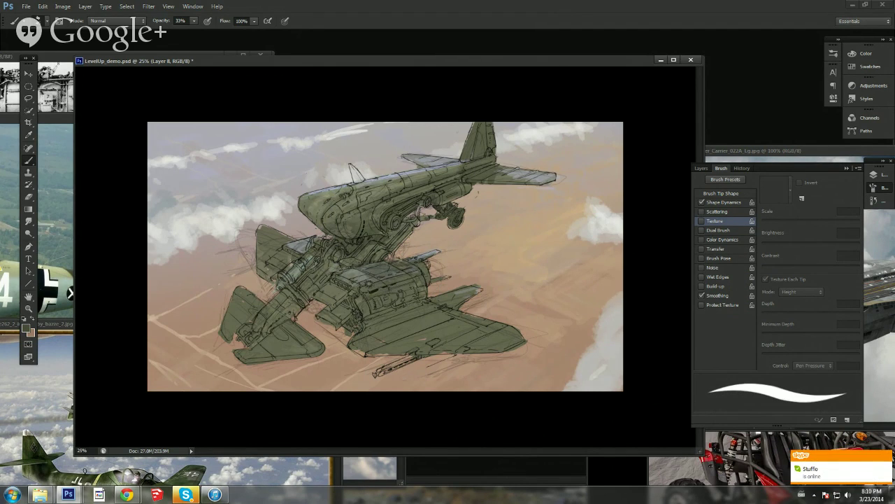
left_click(26, 328)
left_click_drag(636, 314, 638, 299)
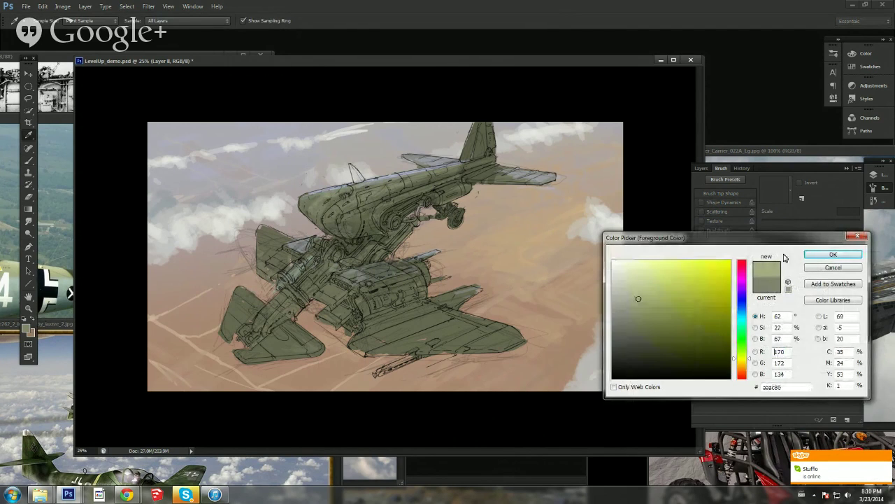
left_click(812, 256)
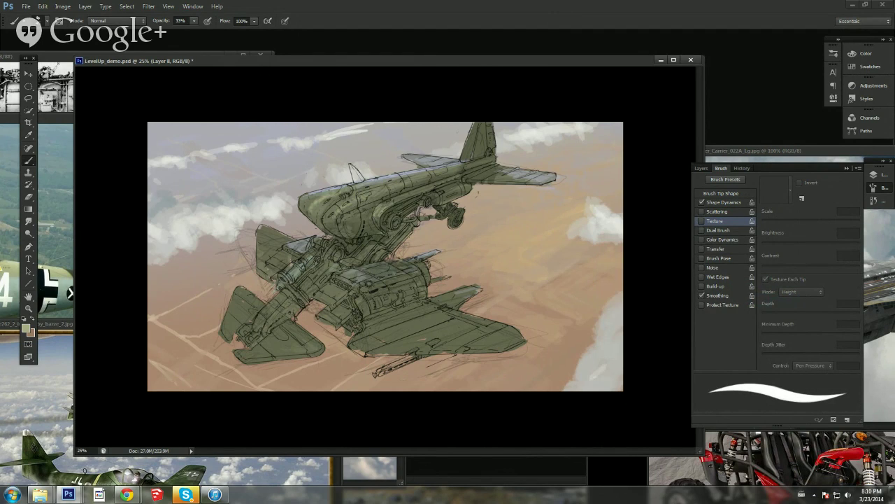
left_click(382, 212, "alt")
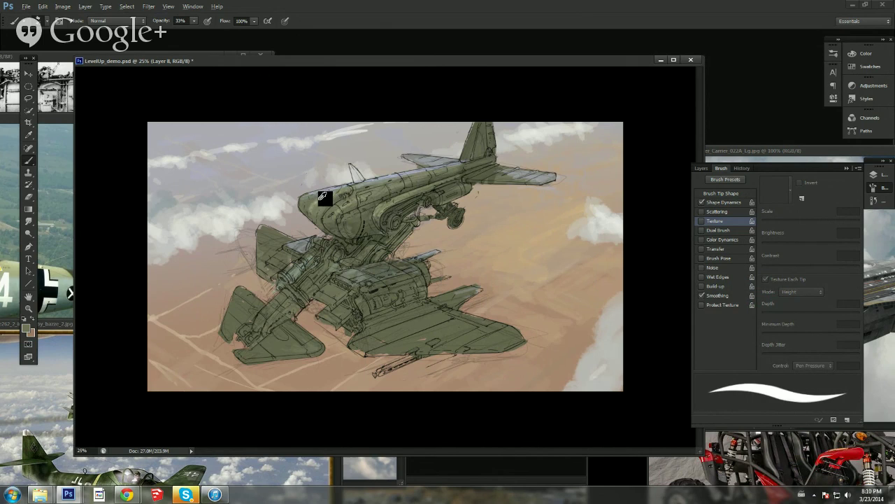
Step: Set the foreground to yellowish olive 9c9f69 for the brush
left_click(28, 327)
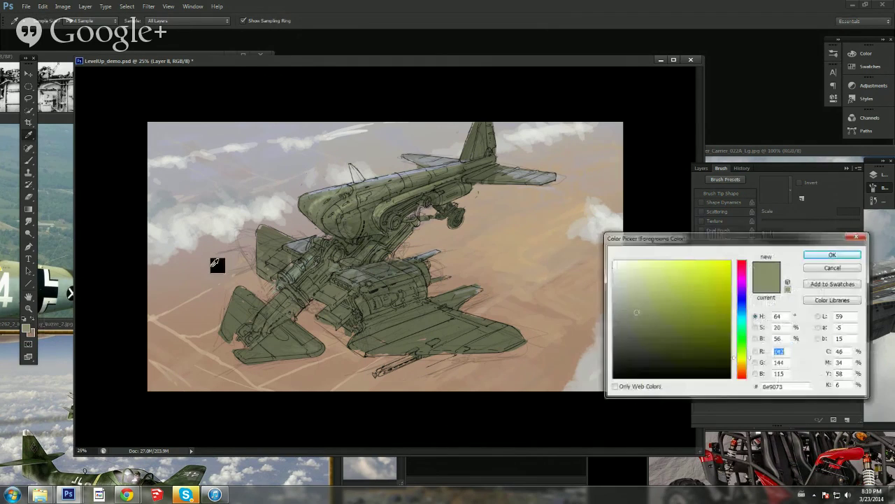
left_click(214, 260)
left_click(308, 207)
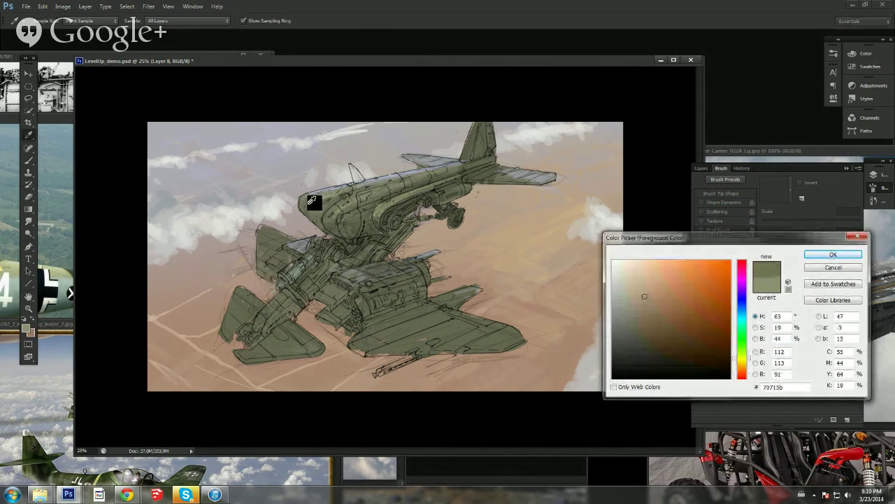
left_click(645, 316)
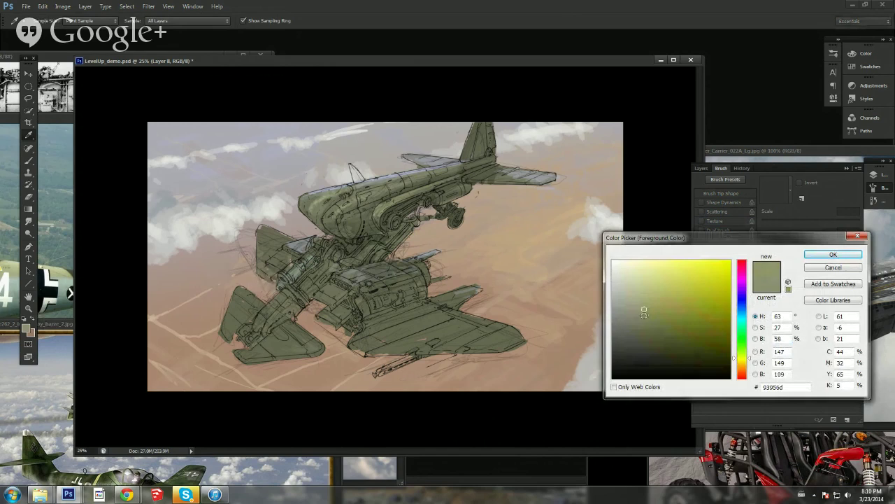
left_click_drag(643, 315, 652, 303)
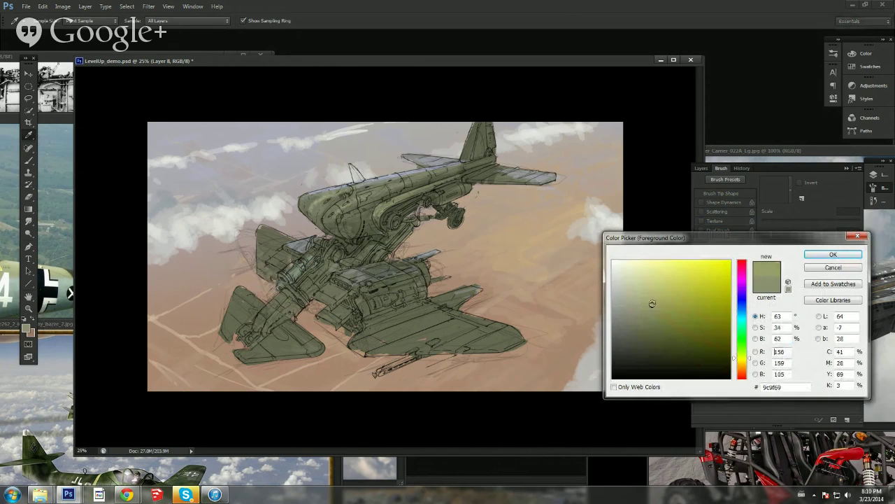
left_click(833, 255)
key("b")
Step: Set the foreground to sand d0af8d sampled from the desert and brush warm light onto the fuselage nose at 22% opacity
left_click(28, 330)
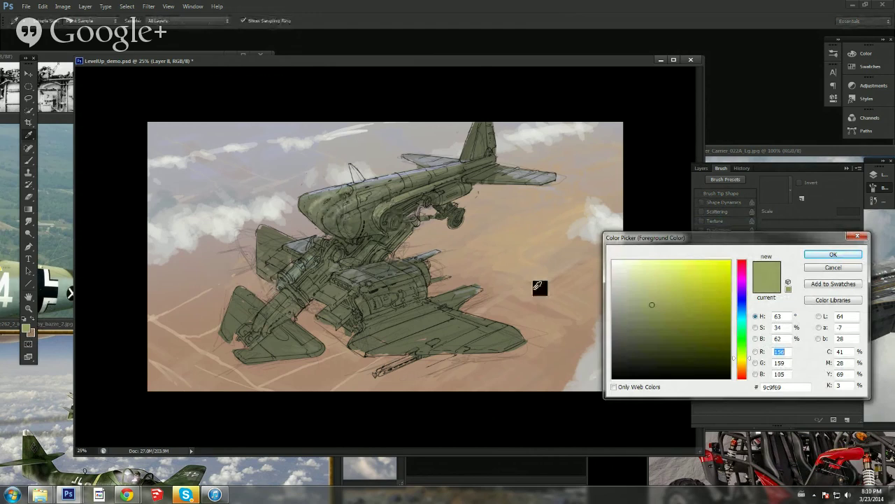
left_click(523, 269)
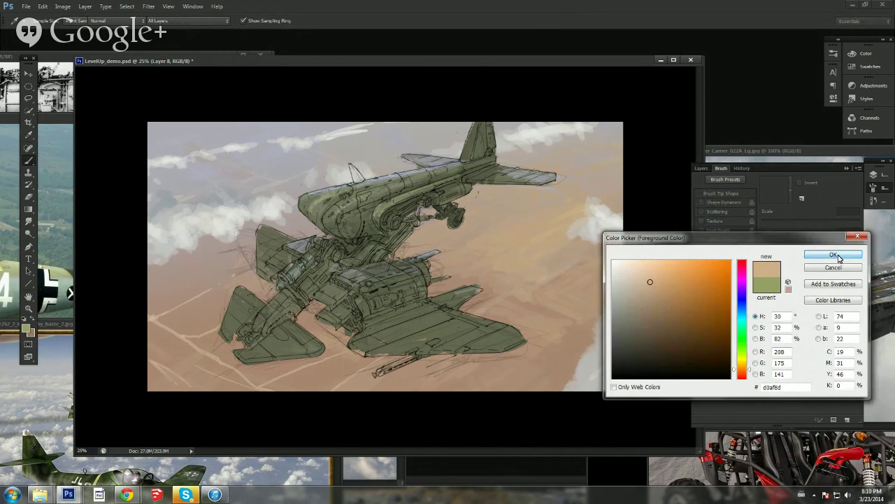
left_click(833, 256)
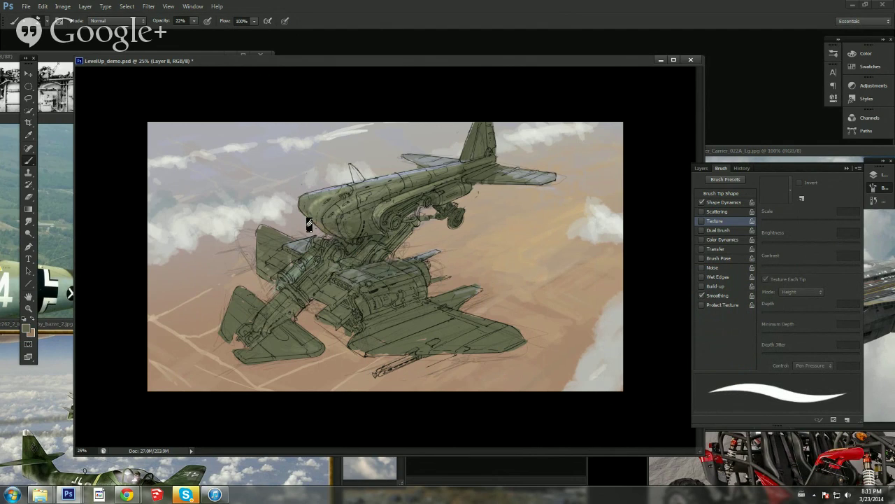
left_click(319, 217)
Step: Sample the pale blue on top of the fuselage and set the brush opacity to 33%
left_click(412, 173, "alt")
left_click(335, 187, "alt")
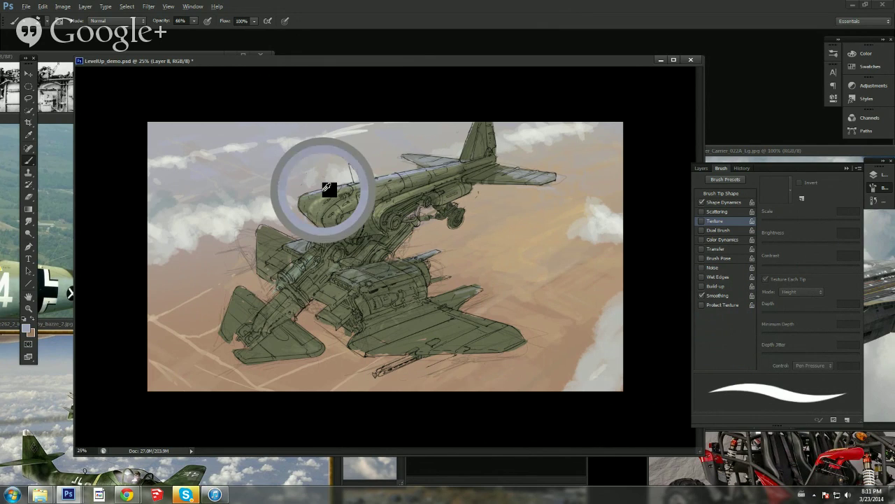
key("3")
key("3")
right_click(303, 237)
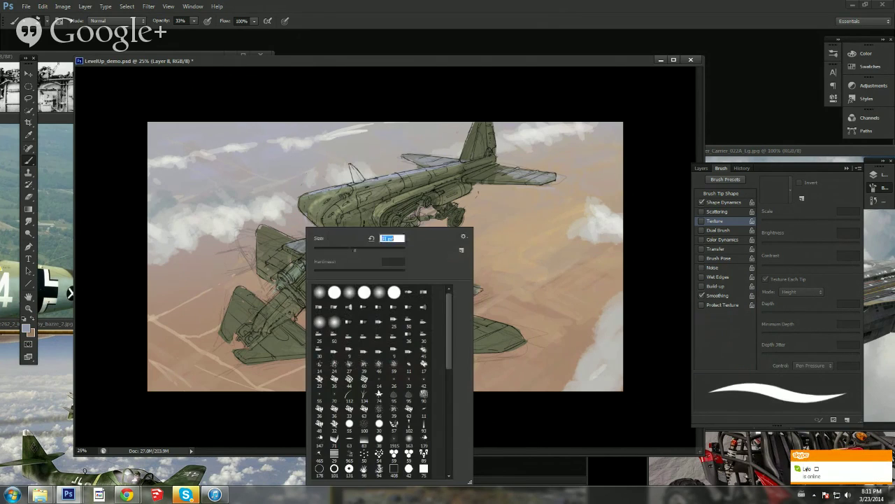
Step: Load the Layer 8 transparency as a new selection around the aircraft
left_click(127, 7)
left_click(143, 171)
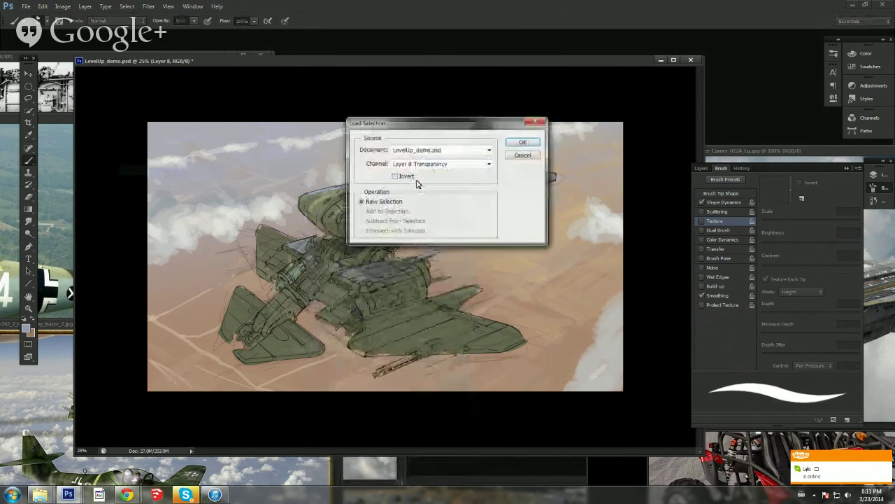
key("Return")
Step: Deepen the selected aircraft's dark tones with Levels, setting the black input level to 18
key("ctrl+l")
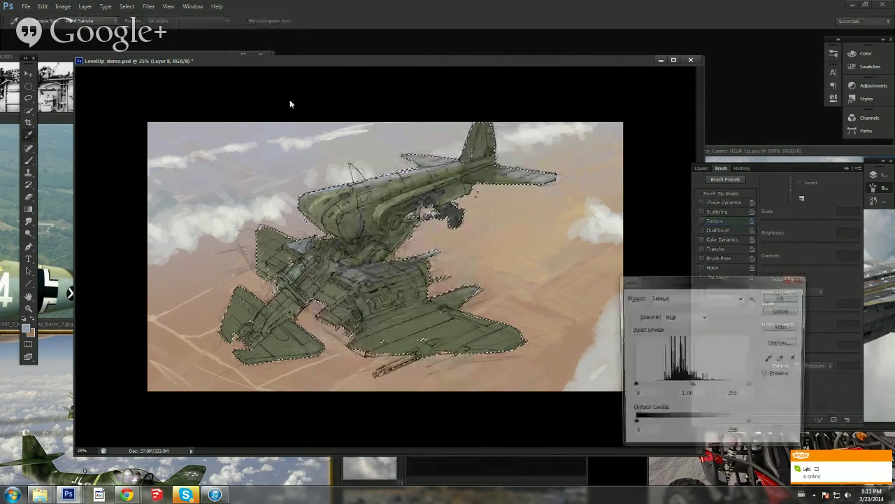
mouse_move(632, 385)
left_mouse_down()
mouse_move(654, 389)
mouse_move(632, 388)
left_mouse_up()
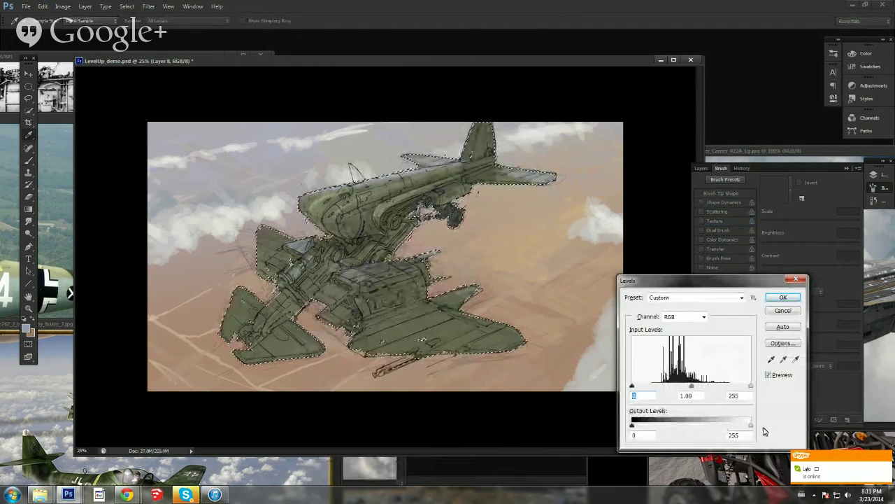
mouse_move(752, 426)
left_mouse_down()
mouse_move(713, 427)
mouse_move(757, 437)
left_mouse_up()
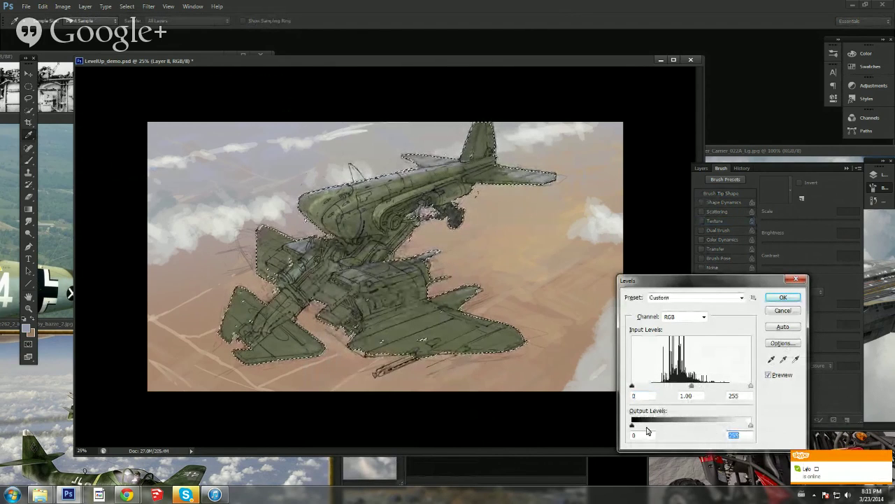
left_click_drag(633, 426, 610, 431)
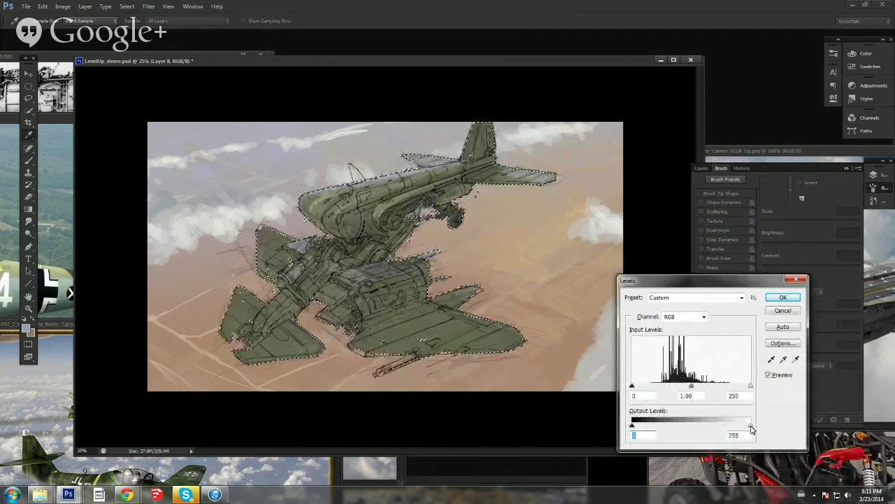
mouse_move(751, 426)
left_mouse_down()
mouse_move(717, 428)
mouse_move(750, 426)
left_mouse_up()
left_click_drag(751, 385, 751, 387)
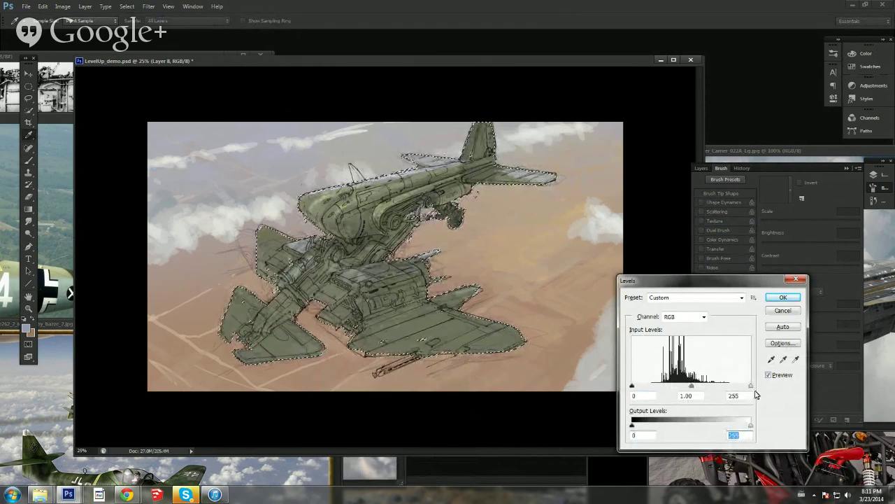
mouse_move(632, 386)
left_mouse_down()
mouse_move(651, 389)
mouse_move(620, 385)
left_mouse_up()
mouse_move(632, 427)
left_mouse_down()
mouse_move(646, 426)
mouse_move(631, 426)
left_mouse_up()
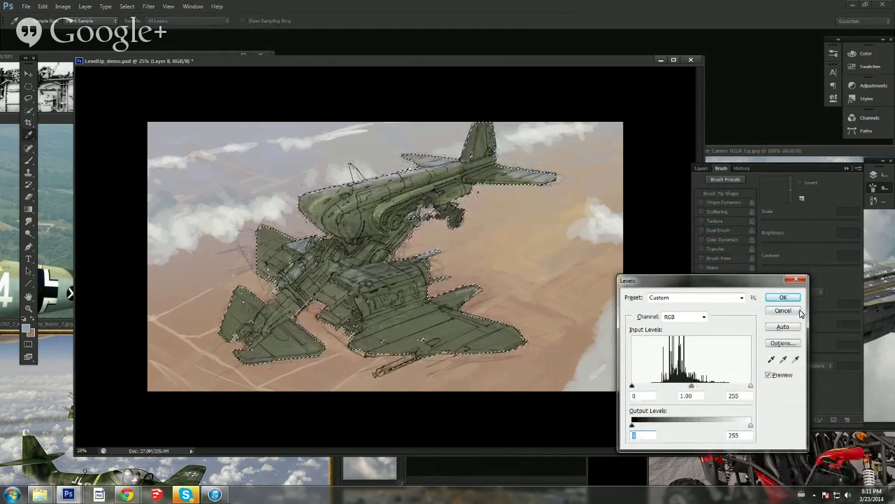
mouse_move(752, 388)
left_mouse_down()
mouse_move(742, 391)
mouse_move(758, 390)
left_mouse_up()
left_click_drag(632, 389, 640, 389)
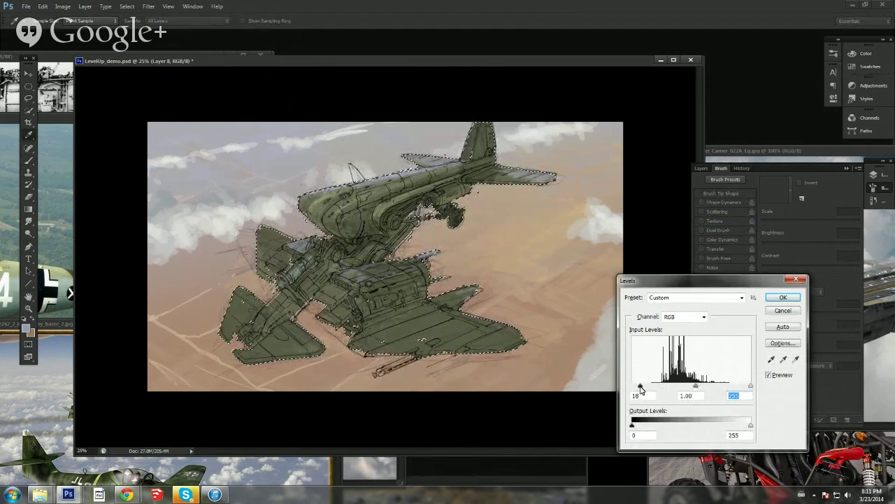
left_click(783, 298)
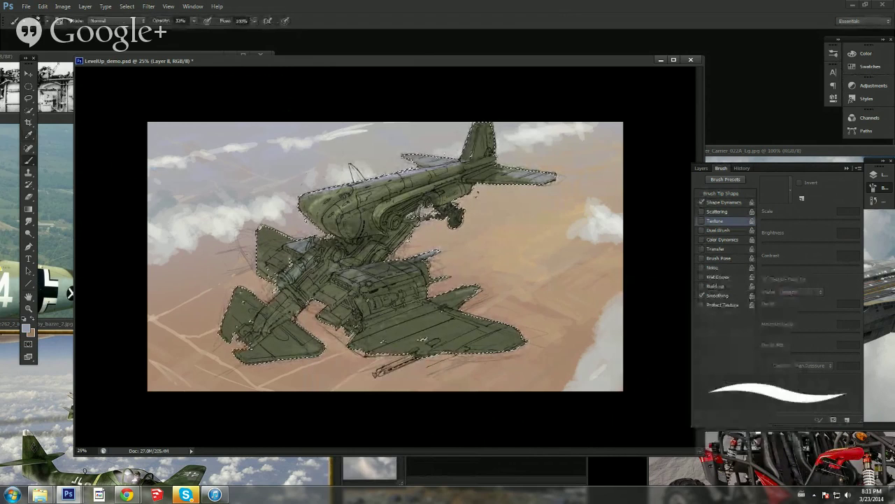
Step: Adjust the Dodge tool's brush size and lighten the fuselage nose with the Highlights range at 14% exposure
key("o")
right_click(369, 208)
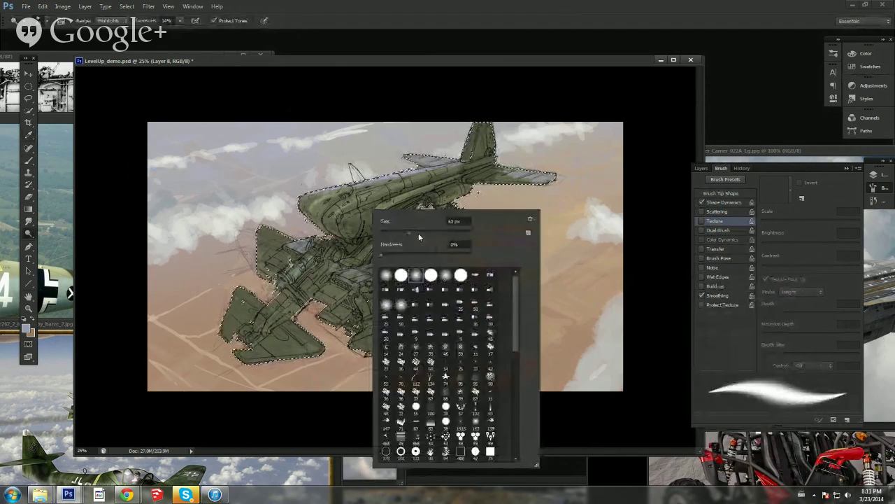
left_click(418, 233)
left_click_drag(335, 207, 322, 200)
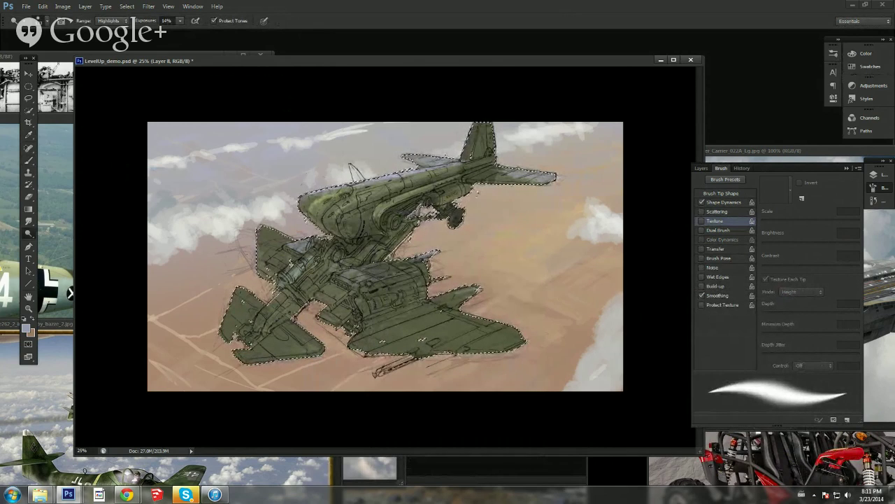
Step: Sample the light tones on the fuselage nose and paint its upper edge with the 33% opacity brush
left_click(29, 328)
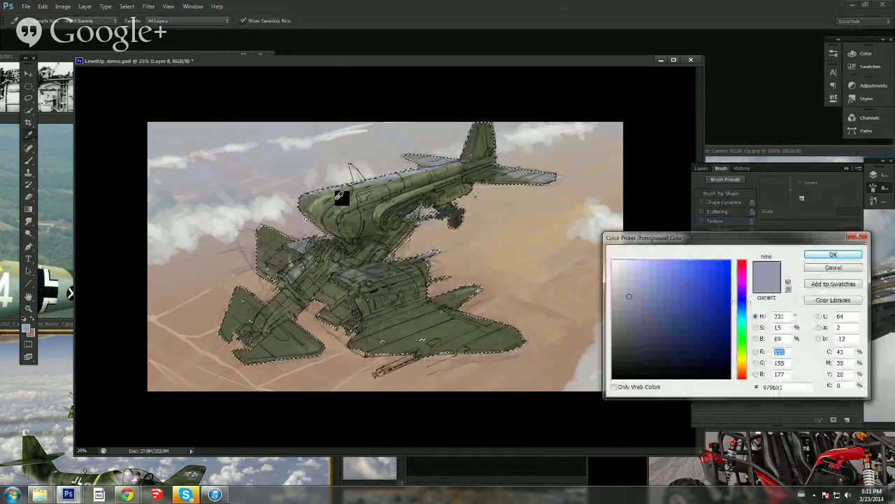
left_click(321, 196)
key("Return")
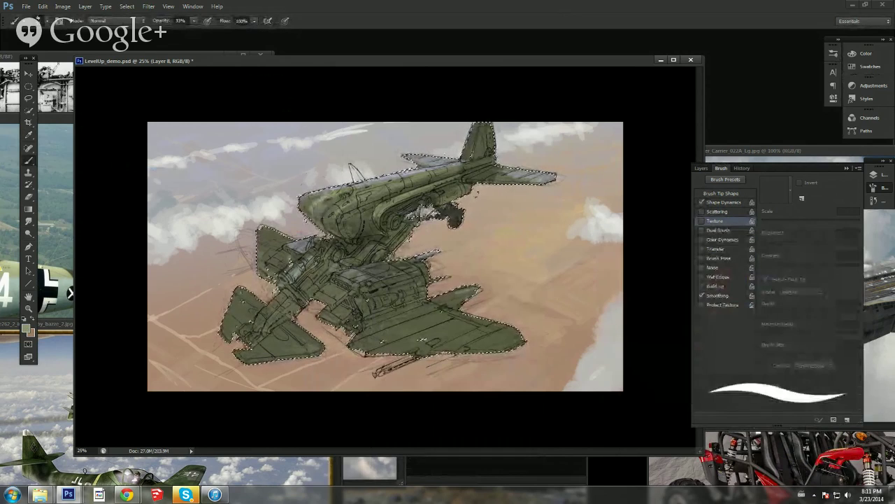
left_click(335, 187, "alt")
left_click_drag(306, 200, 331, 190)
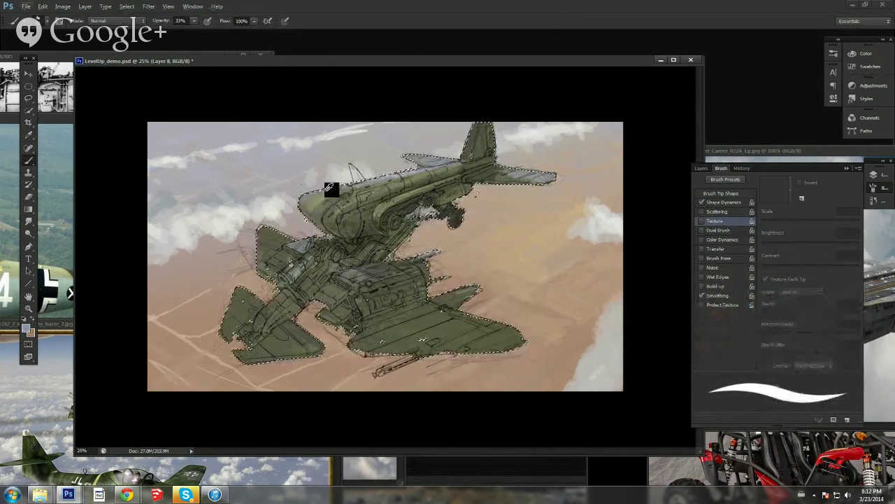
Step: Blend the front and lower part of the nose with olive greens sampled from the fuselage
left_click(319, 199, "alt")
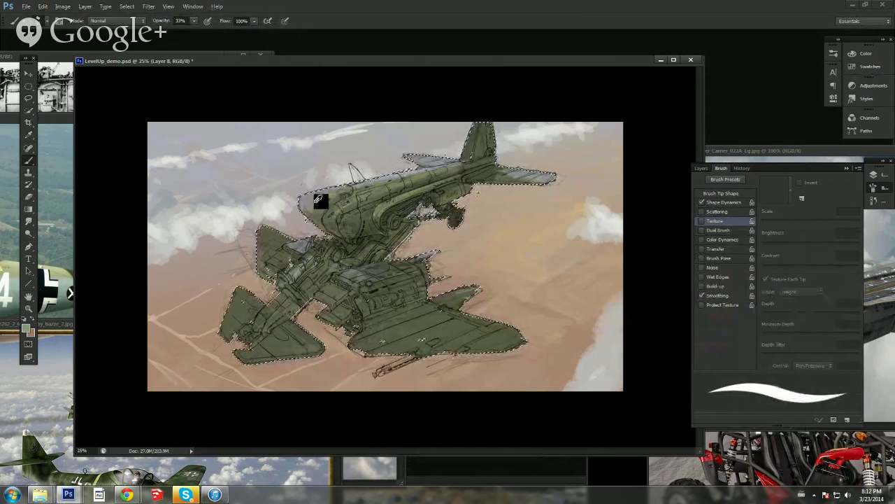
left_click(311, 195, "alt")
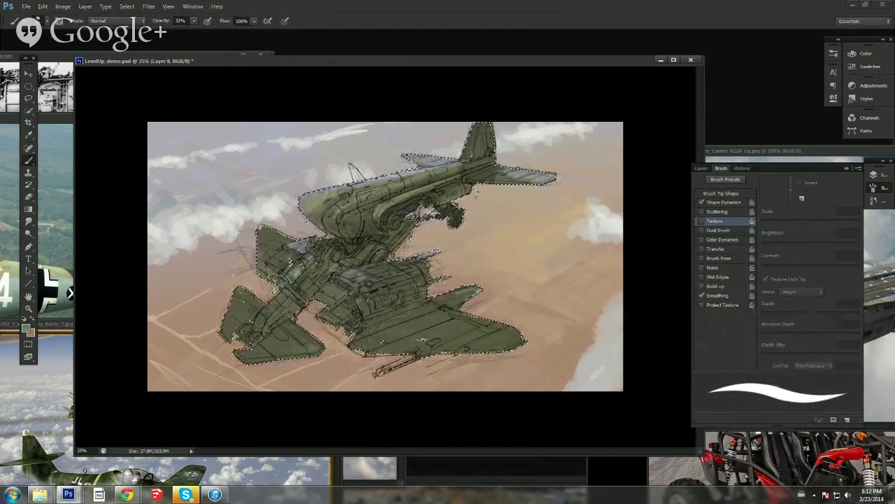
left_click_drag(301, 219, 309, 216)
left_click(321, 226, "alt")
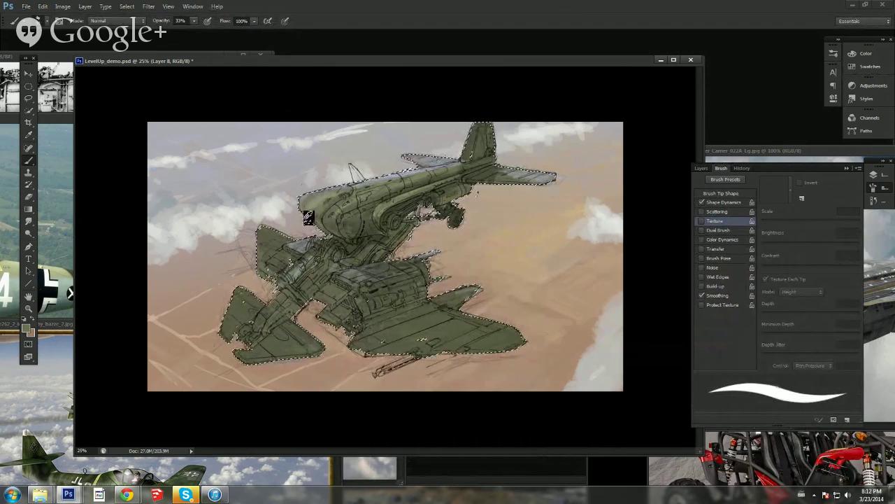
left_click(380, 206, "alt")
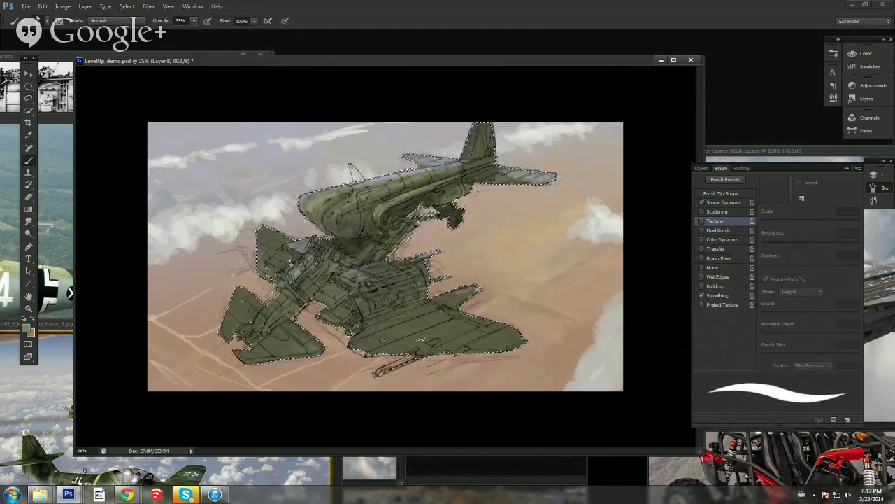
Step: Adjust the brush size and choose a lighter yellow-green foreground colour for the nose highlights
right_click(373, 198)
left_click(399, 219)
key("Return")
left_click(26, 328)
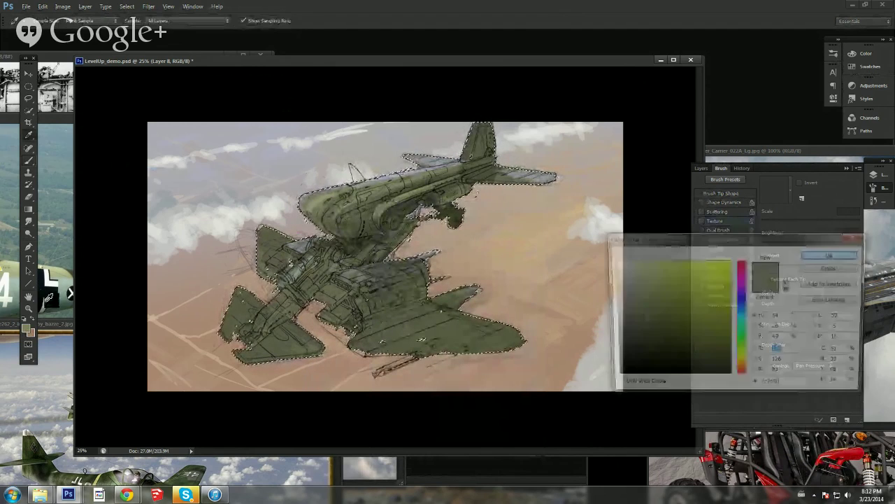
left_click(642, 286)
left_click(826, 257)
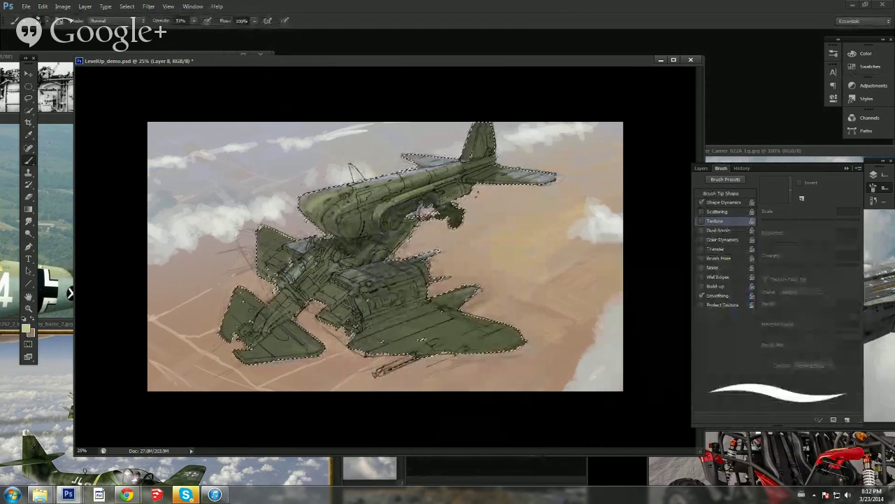
Step: Set the brush opacity to 77% and choose a rough textured brush preset
key("7")
key("7")
right_click(327, 203)
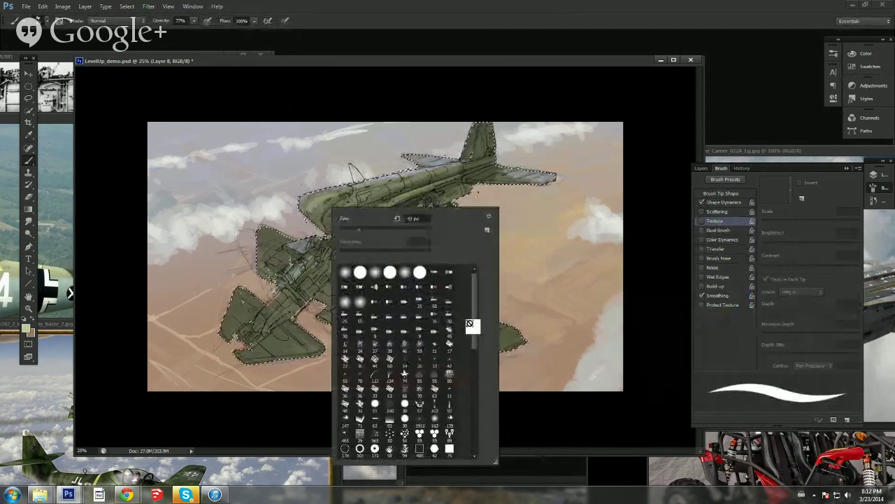
left_click_drag(474, 324, 475, 420)
left_click(392, 361)
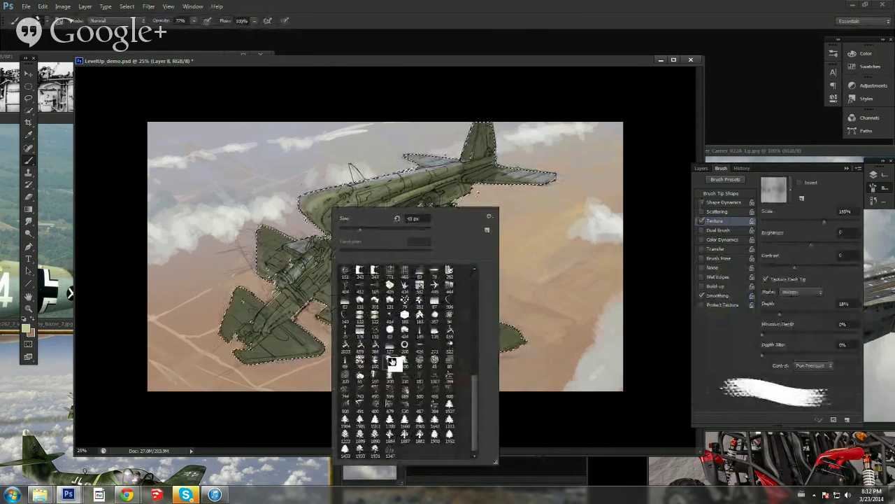
Step: Enable Shape Dynamics for the textured brush and adjust its size for the nose details
right_click(376, 166)
left_click(395, 193)
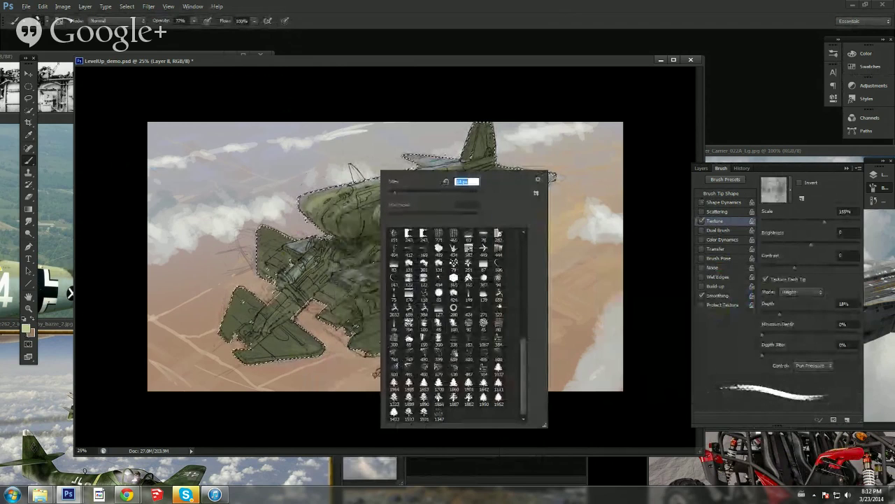
left_click(706, 204)
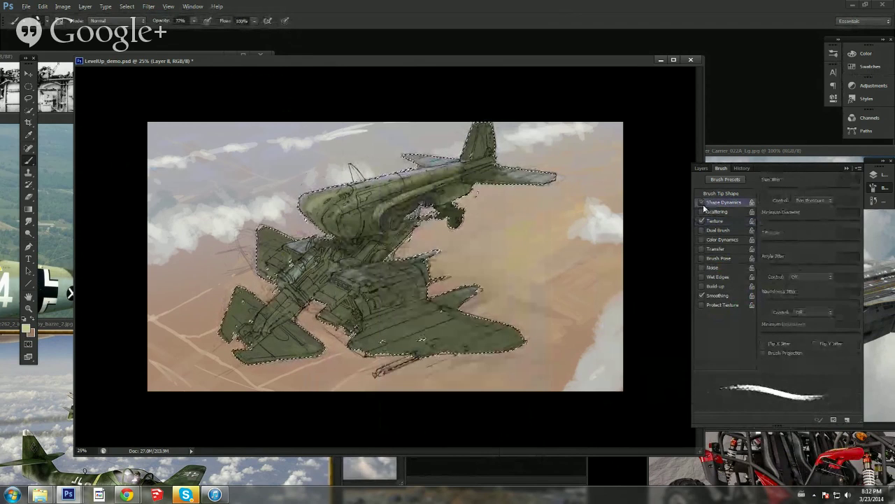
right_click(350, 216)
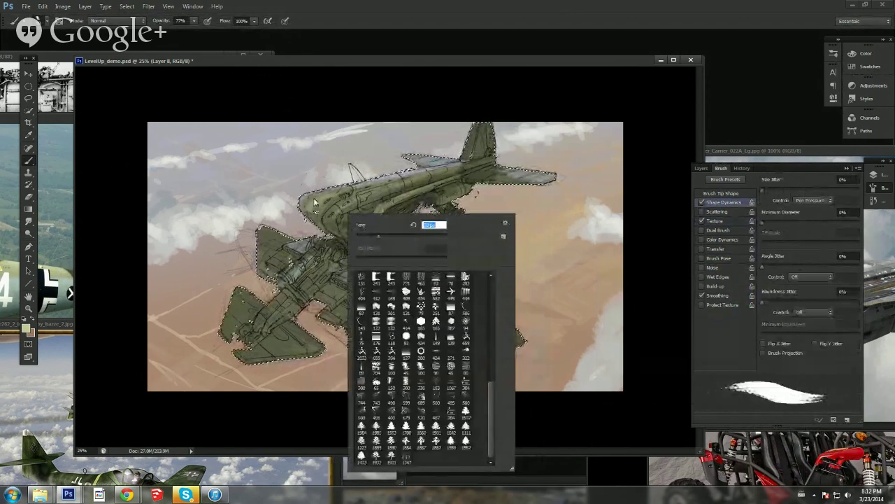
left_click(315, 202)
right_click(329, 203)
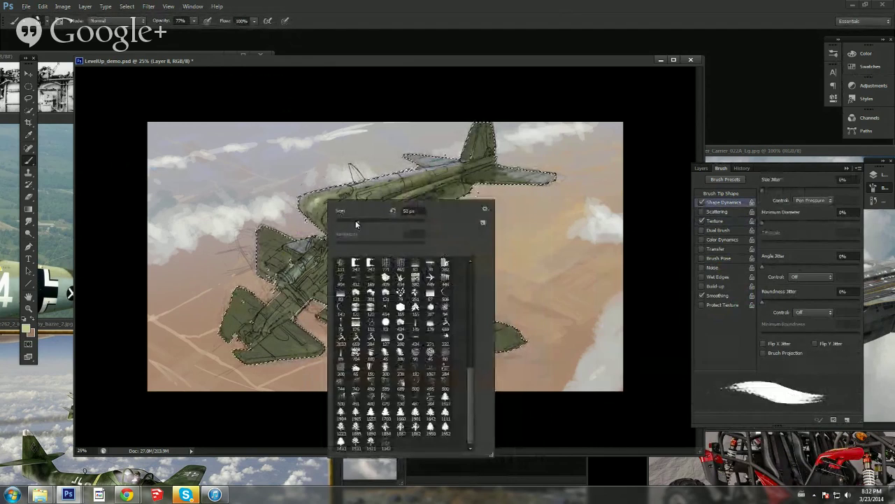
key("Return")
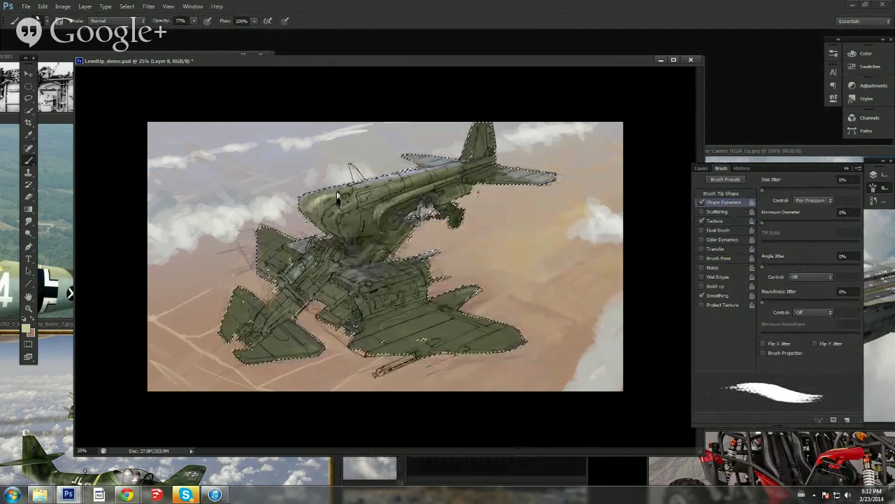
Step: Paint textured highlights on the fuselage nose, resizing the brush and sampling nearby greens to blend them
right_click(338, 199)
key("Return")
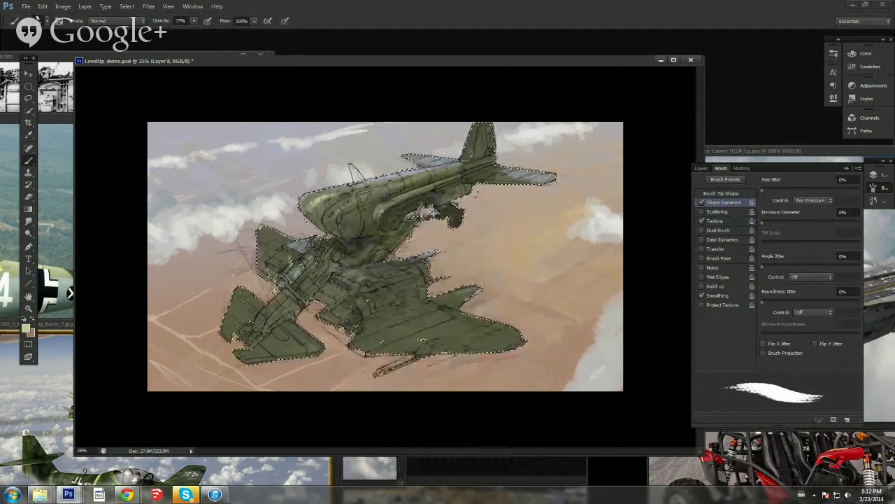
left_click(321, 211, "alt")
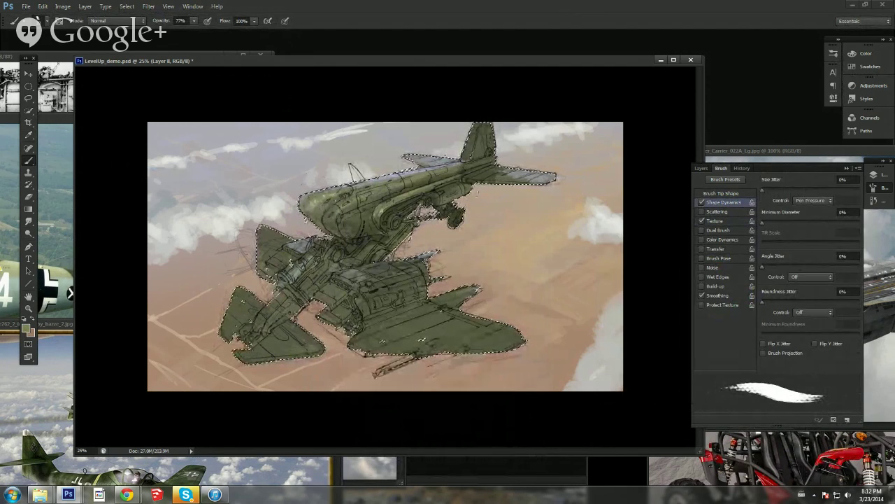
right_click(338, 203)
double_click(418, 322)
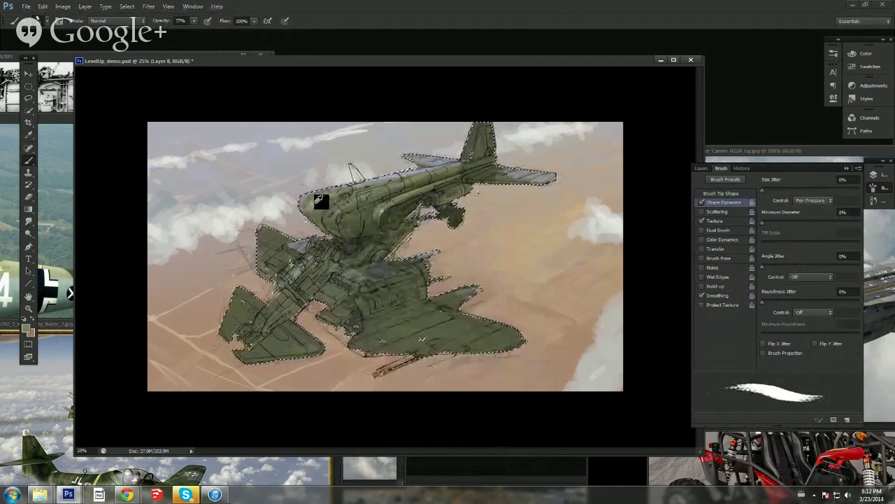
left_click(315, 204, "alt")
left_click_drag(319, 200, 328, 219)
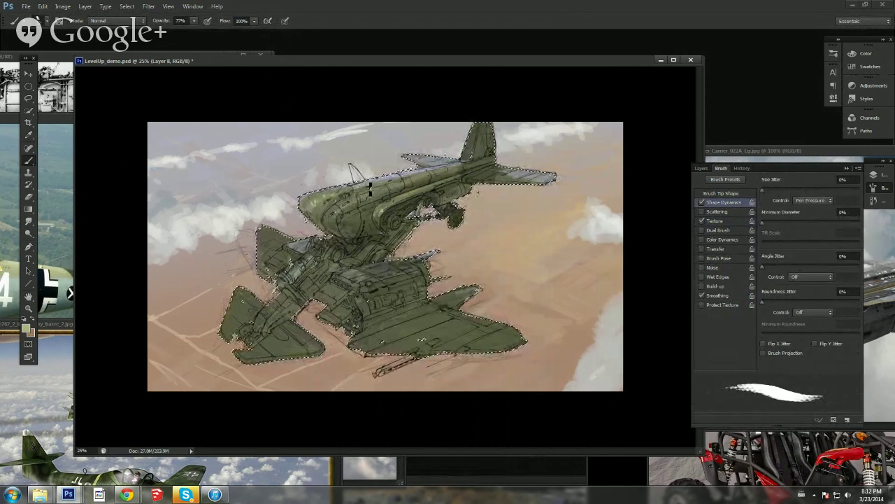
Step: Set the brush opacity to 33% and paint a soft light stroke along the upper rear fuselage
right_click(415, 213)
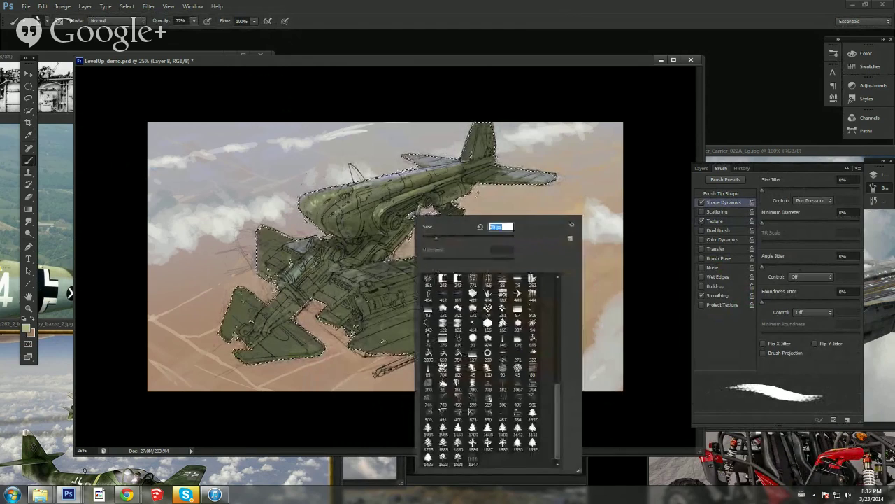
key("Escape")
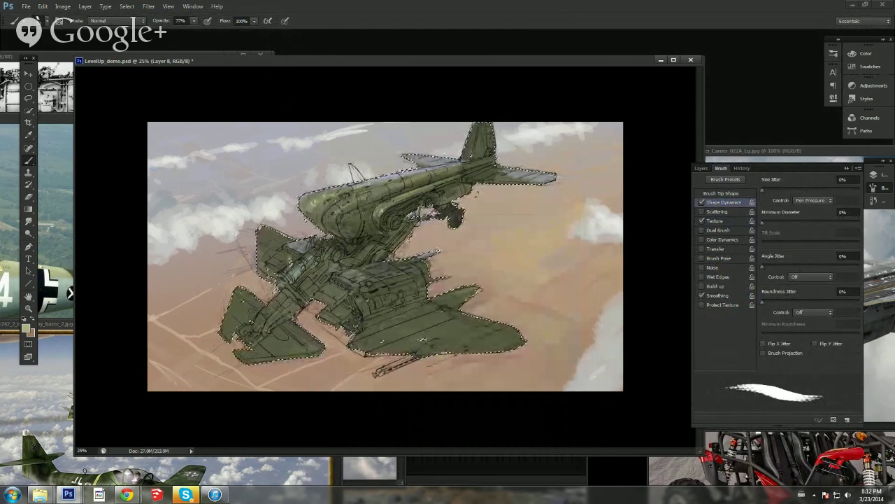
key("3")
key("3")
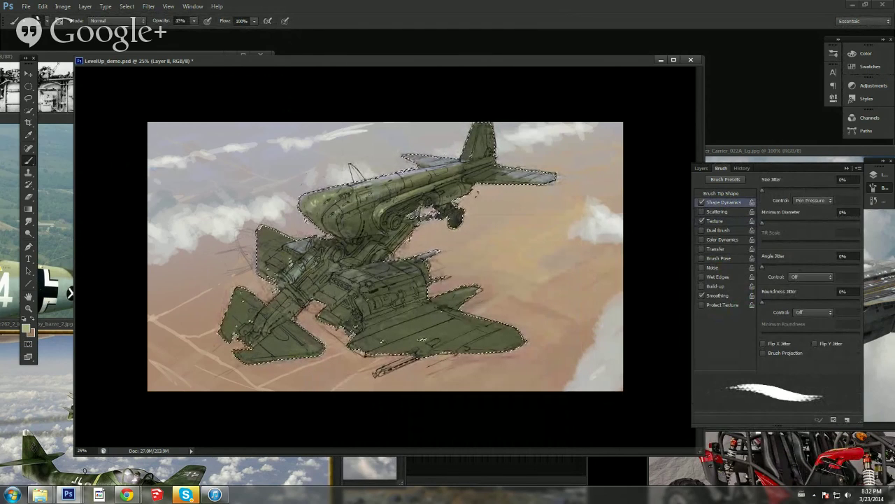
left_click_drag(419, 183, 445, 174)
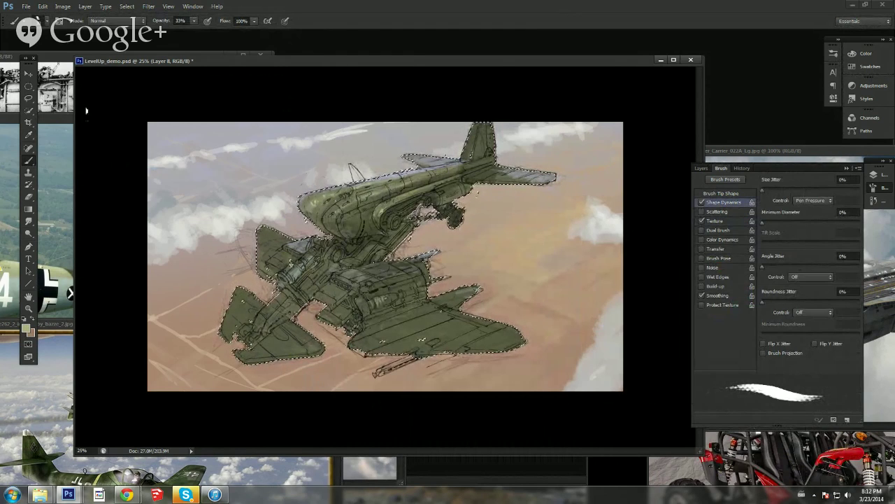
Step: Move the painting aside to uncover the reference plane, sample its yellow wingtip and shift the foreground colour to orange c46f13
left_click_drag(54, 112, 152, 123)
left_click_drag(413, 63, 532, 70)
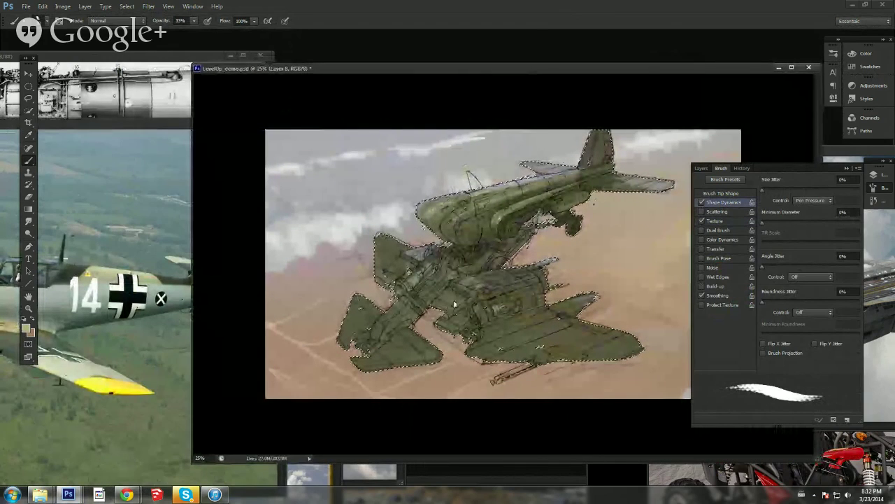
left_click(26, 328)
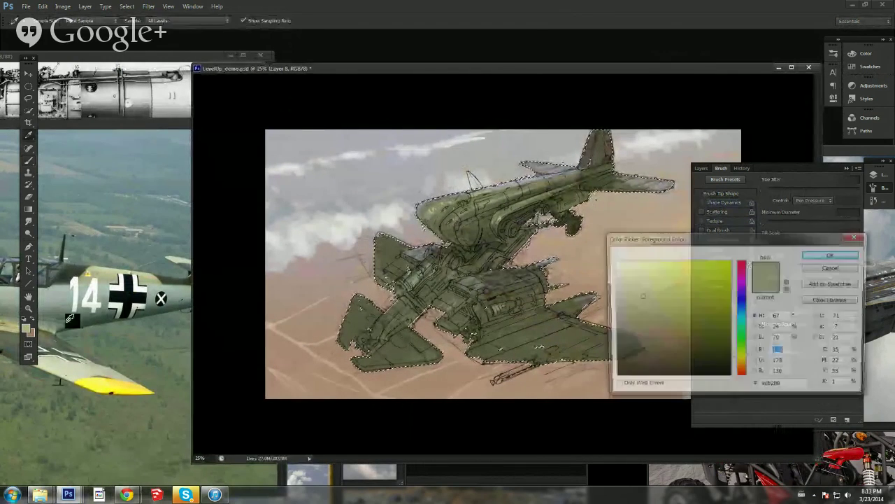
left_click(114, 376)
left_click(743, 371)
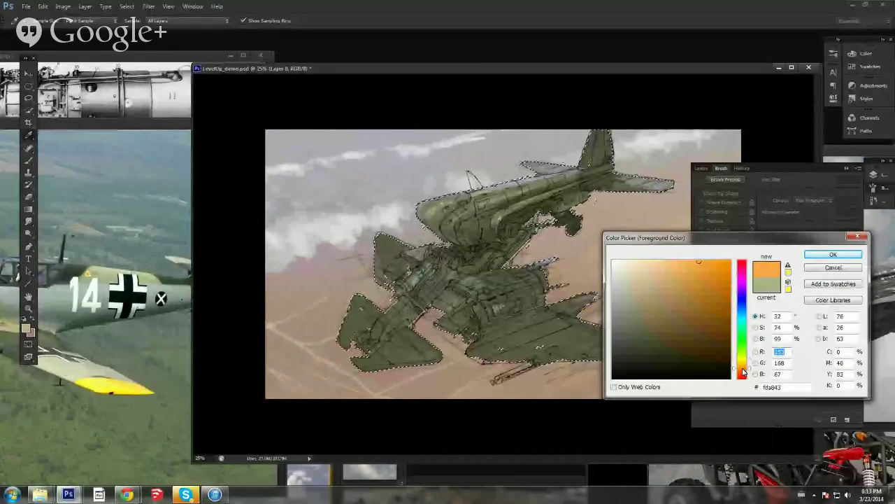
left_click_drag(743, 371, 743, 371)
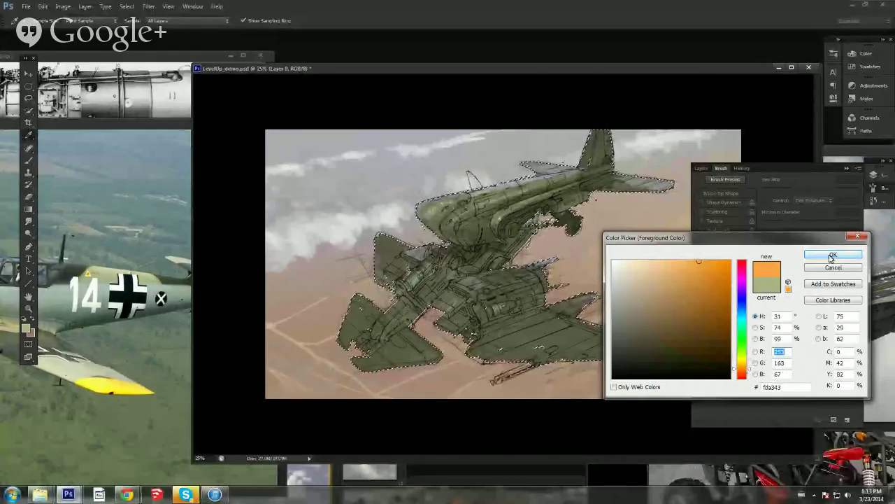
left_click_drag(705, 269, 720, 286)
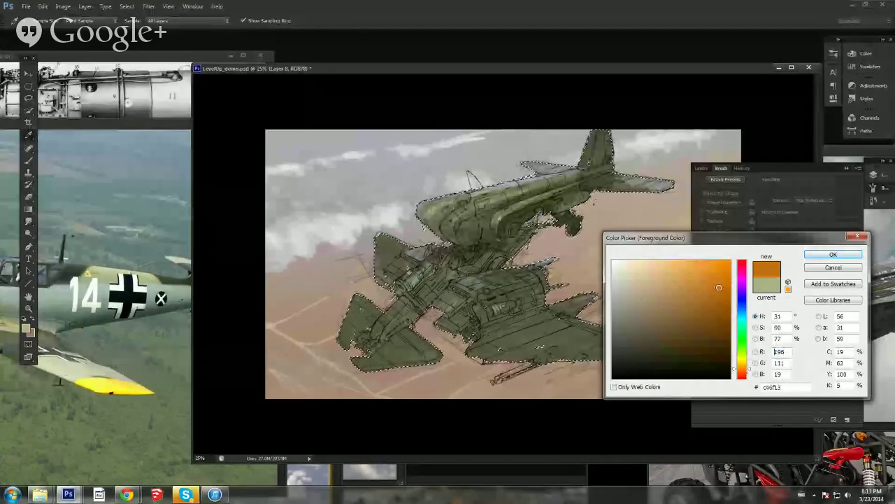
left_click(824, 258)
Step: Create a new layer and, with a resized brush, paint an orange stripe around the nose and along the fuselage top
key("b")
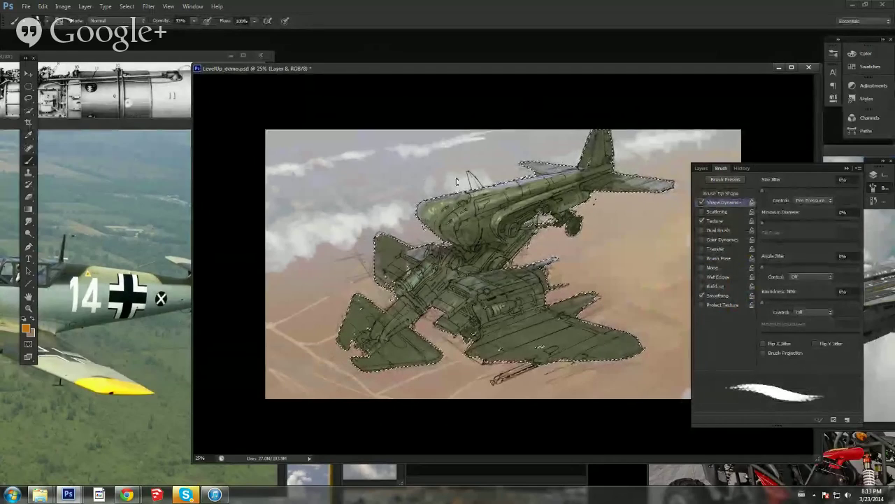
key("ctrl+shift+n")
key("Return")
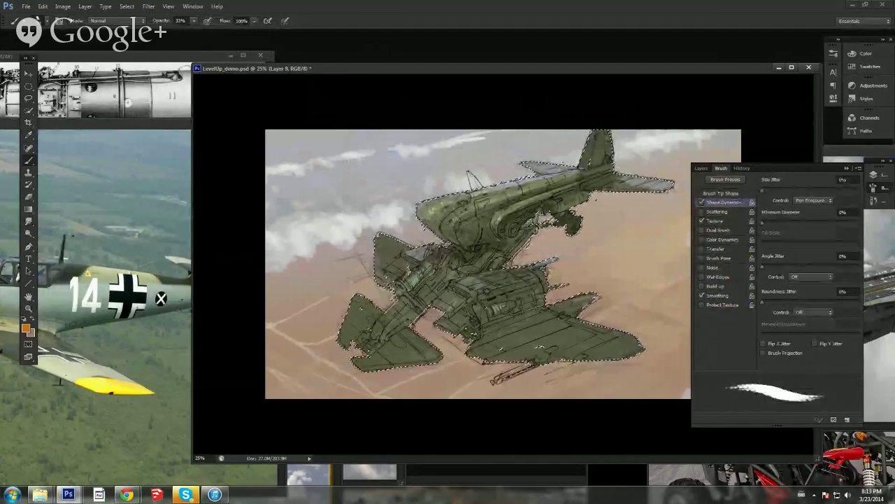
right_click(484, 234)
left_click(500, 240)
left_click(454, 219)
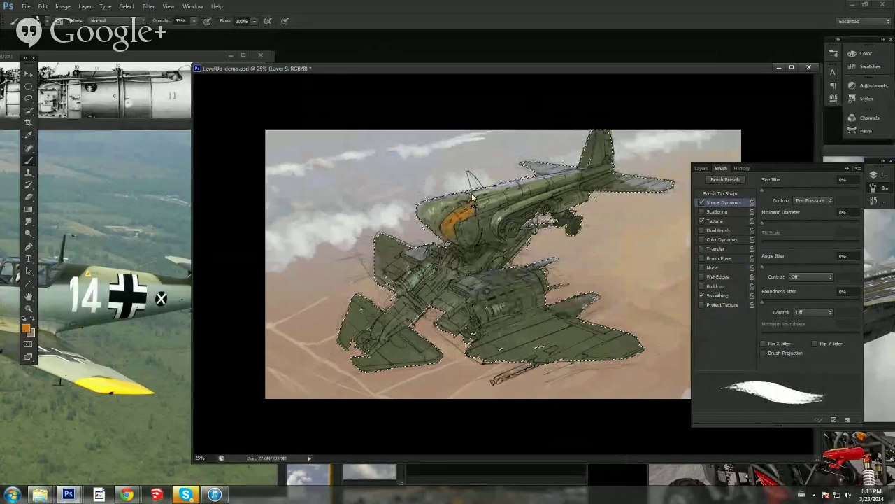
mouse_move(511, 184)
left_mouse_down()
mouse_move(498, 186)
mouse_move(518, 183)
left_mouse_up()
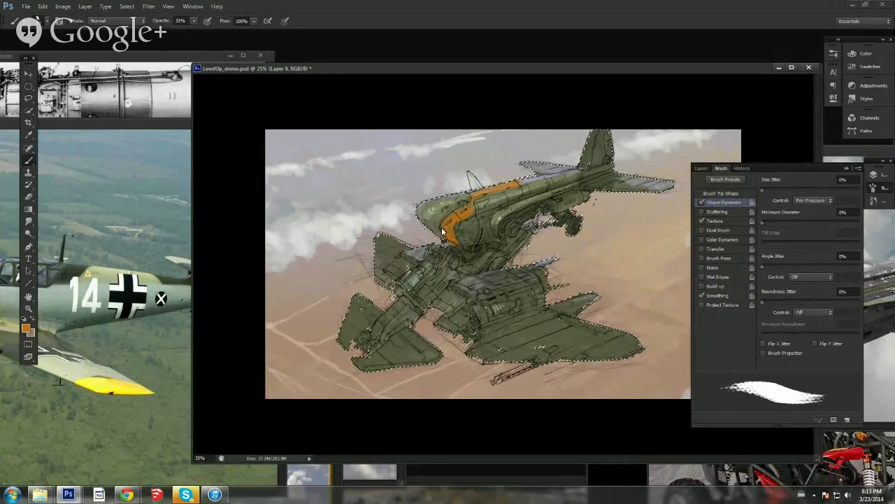
left_click_drag(442, 231, 445, 228)
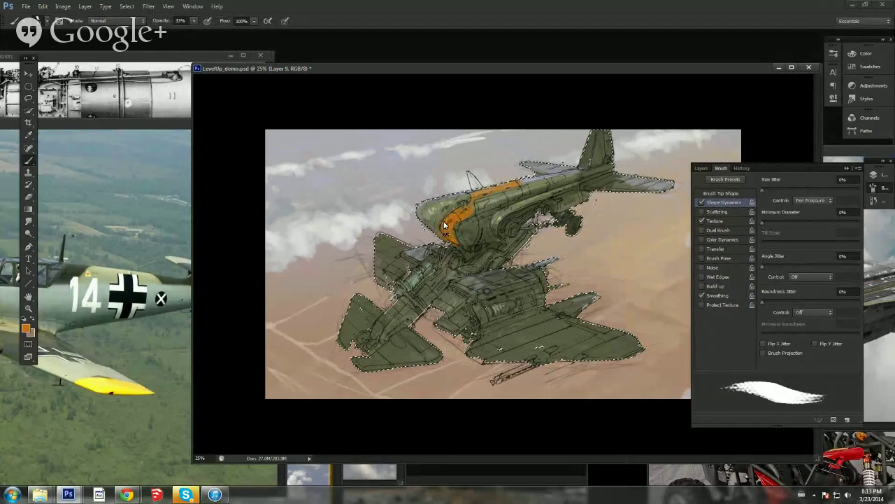
Step: Brighten the foreground orange in the Color Picker and paint highlights along the nose and fuselage-top stripe
left_click(25, 326)
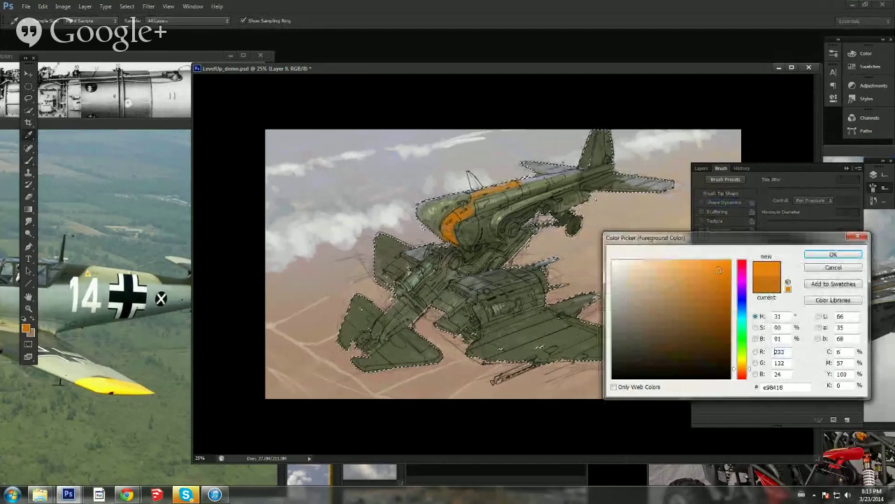
left_click(810, 257)
mouse_move(452, 218)
left_mouse_down()
mouse_move(450, 227)
mouse_move(491, 181)
left_mouse_up()
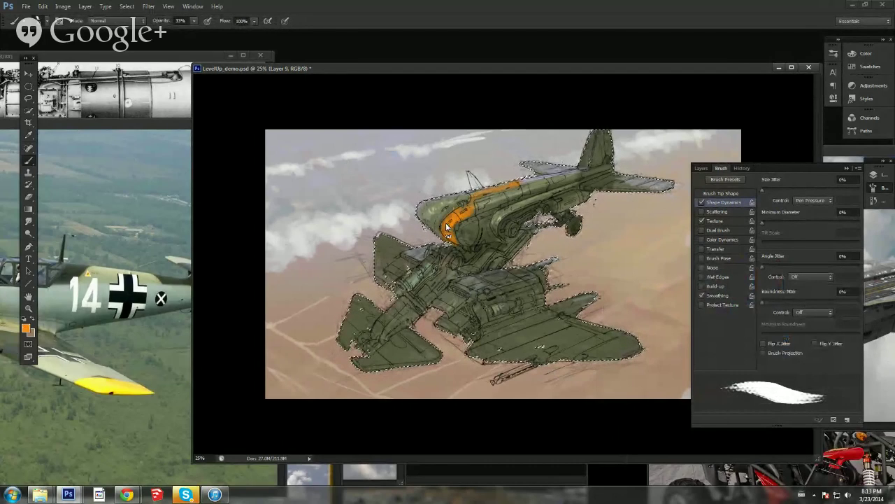
Step: Set the foreground colour to dark brown 532f0c, shade the nose stripe's lower part and sample the stripe's oranges to blend it
left_click(26, 328)
left_click(498, 237)
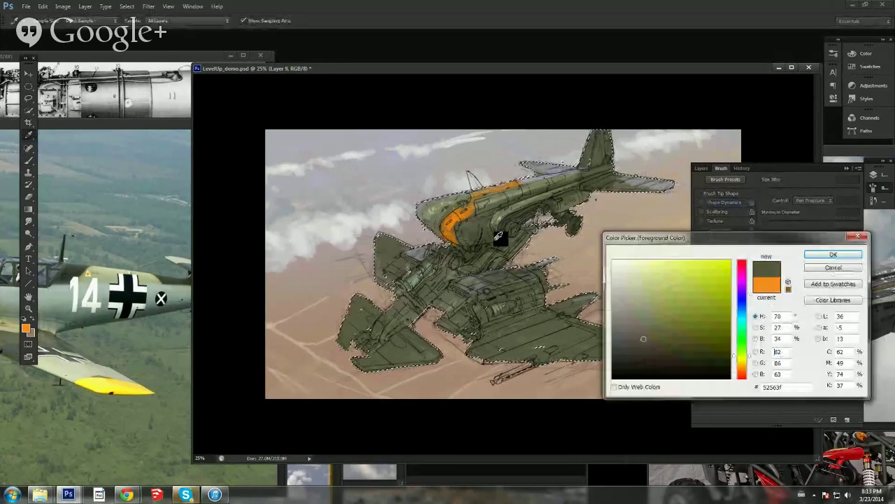
left_click(714, 340)
left_click_drag(745, 370, 744, 373)
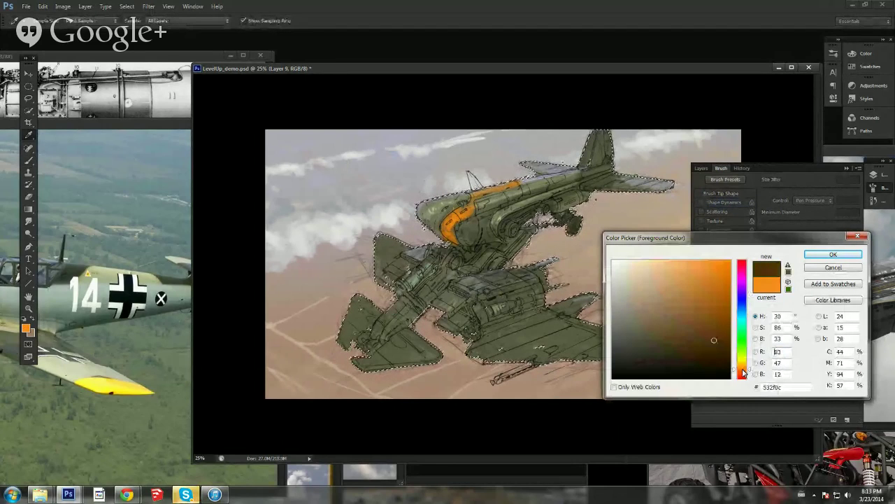
left_click(834, 254)
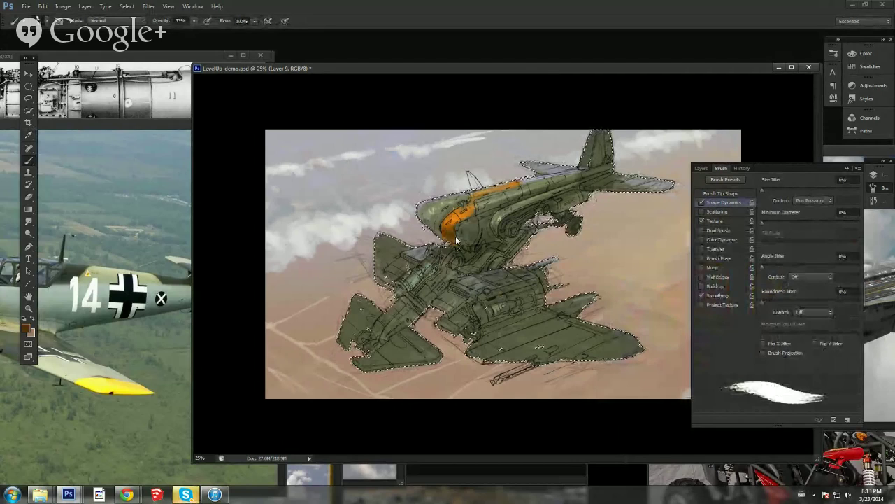
left_click(459, 219, "alt")
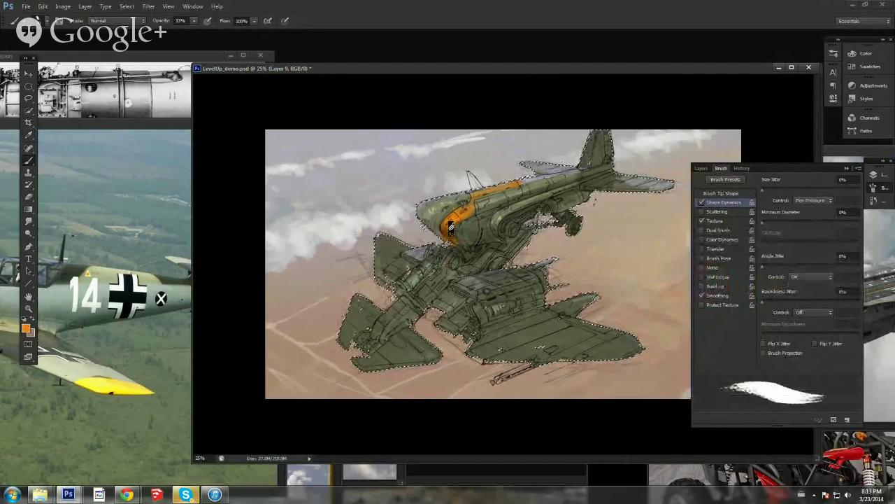
left_click(448, 236, "alt")
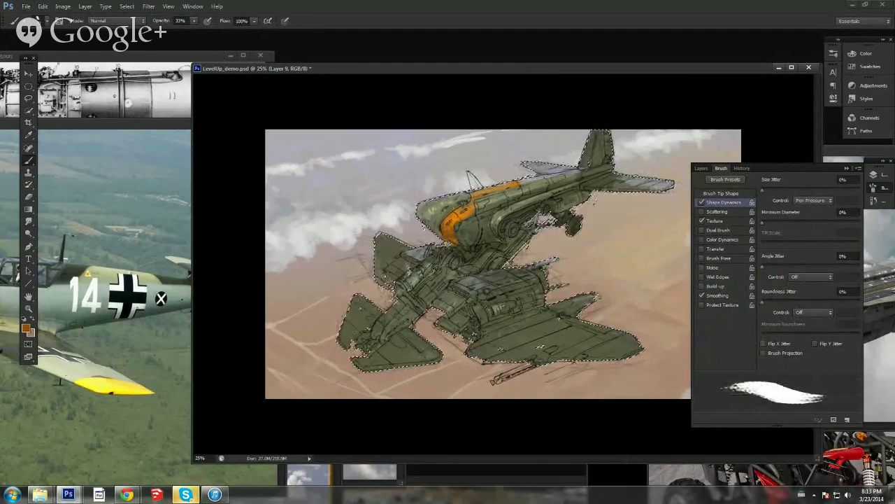
Step: Resize the brush to about 72 px, sample orange from the nose stripe and paint the rear edge of the tail fin orange
right_click(578, 230)
left_click_drag(578, 230, 582, 229)
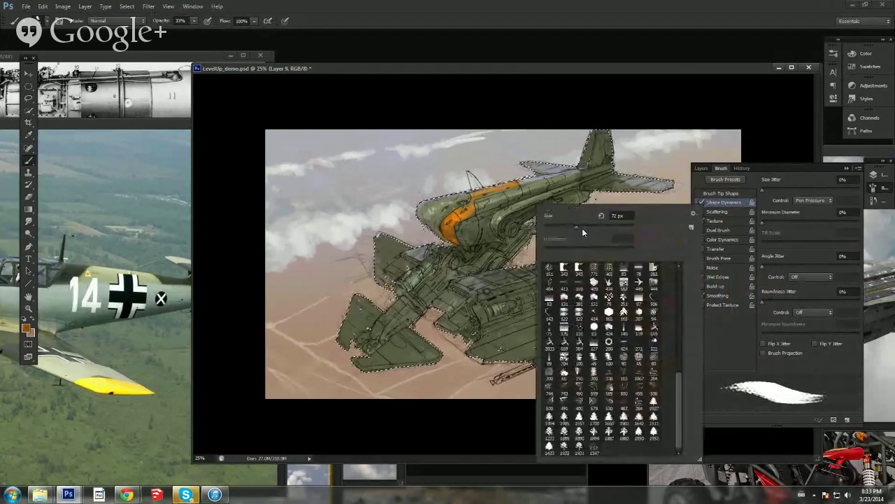
key("Return")
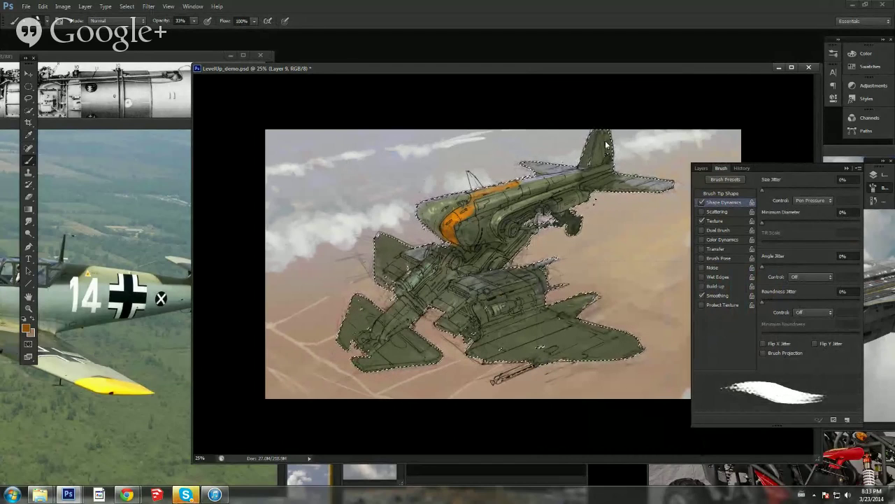
left_click(454, 226, "alt")
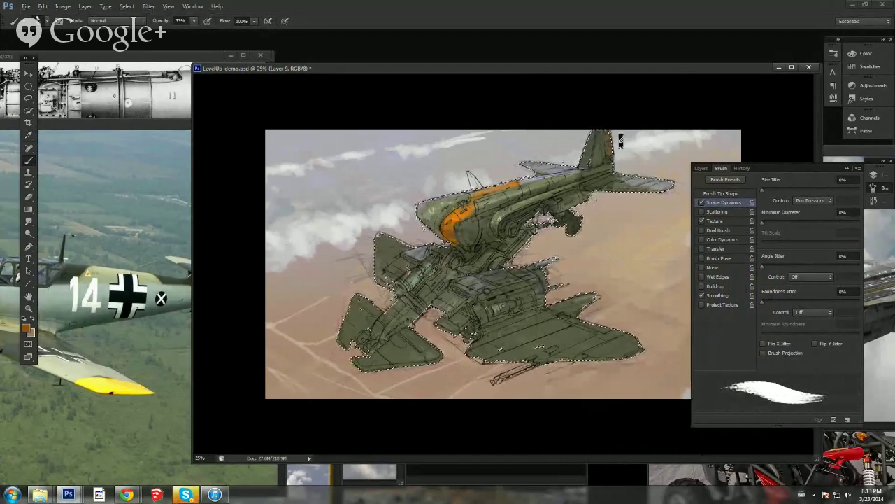
left_click_drag(610, 155, 608, 153)
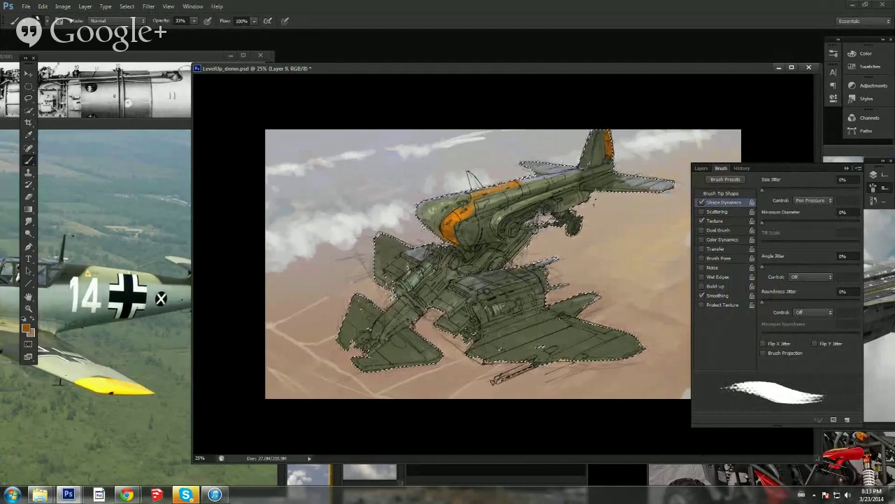
Step: Paint an orange stripe across the large lower wing, strengthening it with orange sampled from the fuselage at 55% brush opacity
left_click_drag(502, 349, 552, 335)
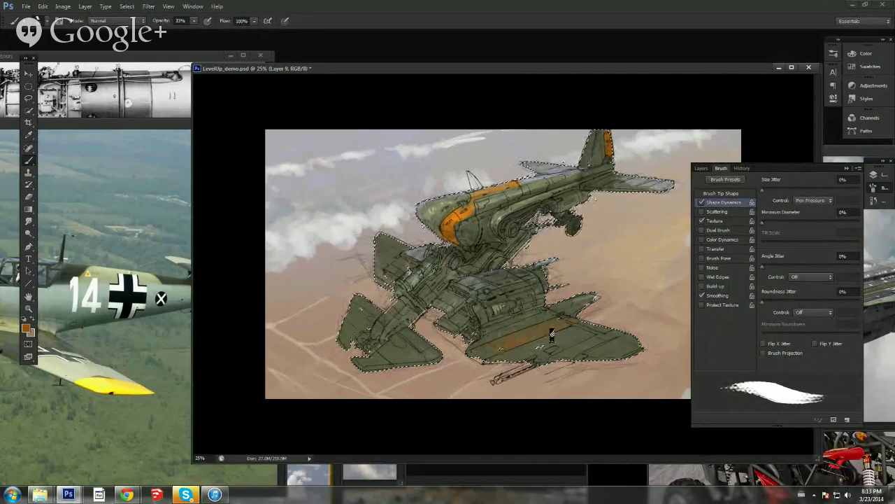
left_click(496, 176, "alt")
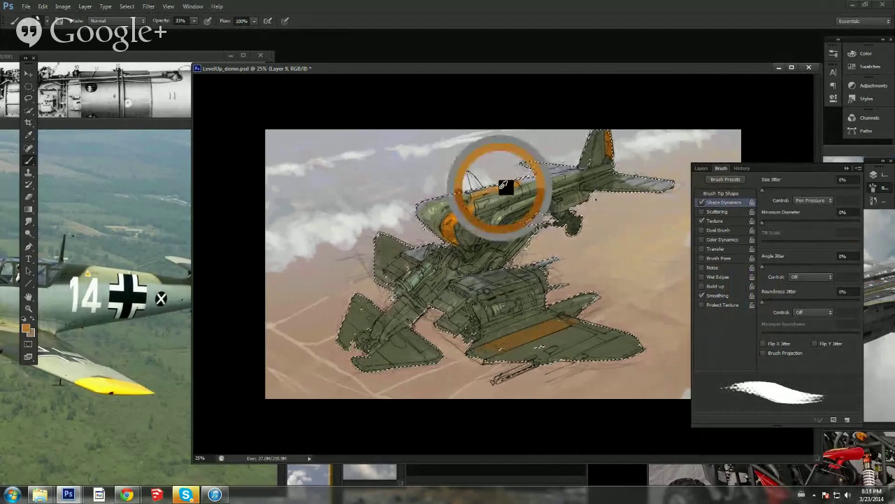
key("5")
key("5")
left_click_drag(504, 346, 577, 322)
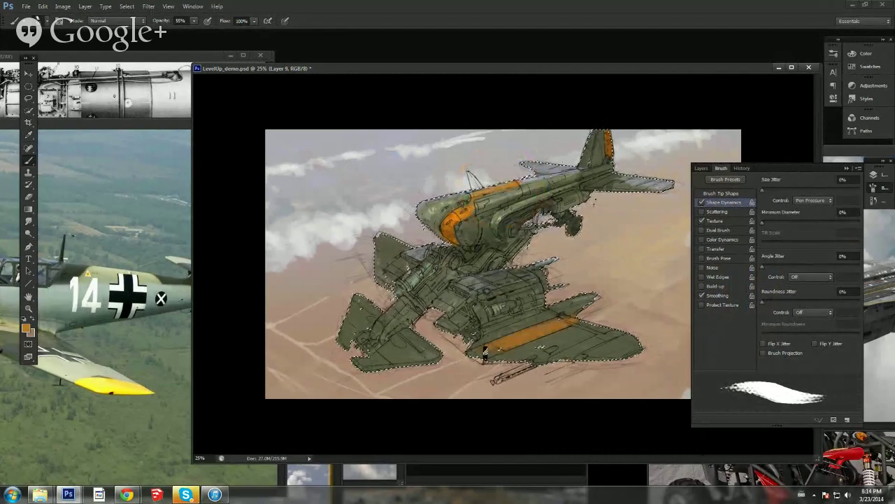
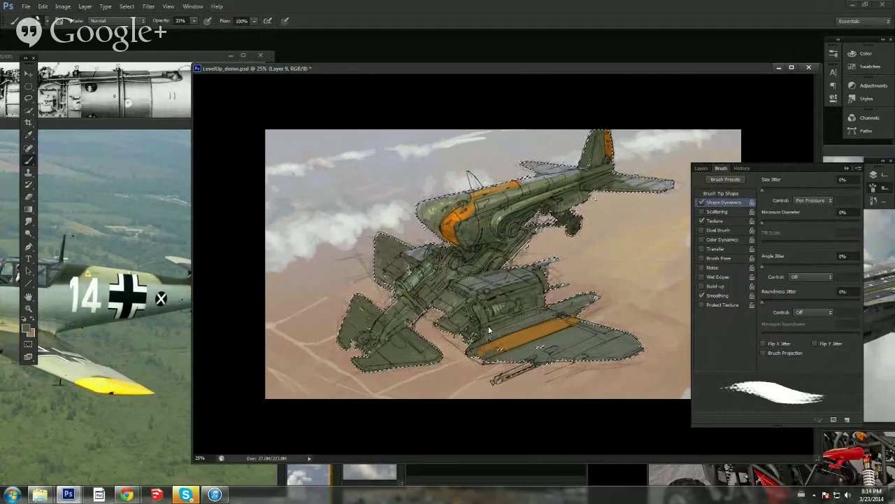
Step: Darken the large wing's stripe with sampled orange at 33% opacity and paint matching orange bands on the two smaller lower wings
left_click(454, 230, "alt")
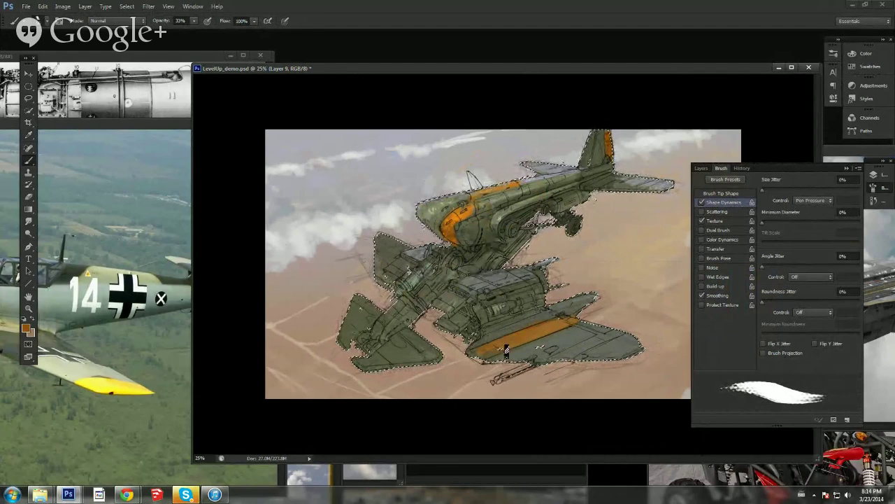
left_click_drag(565, 323, 484, 355)
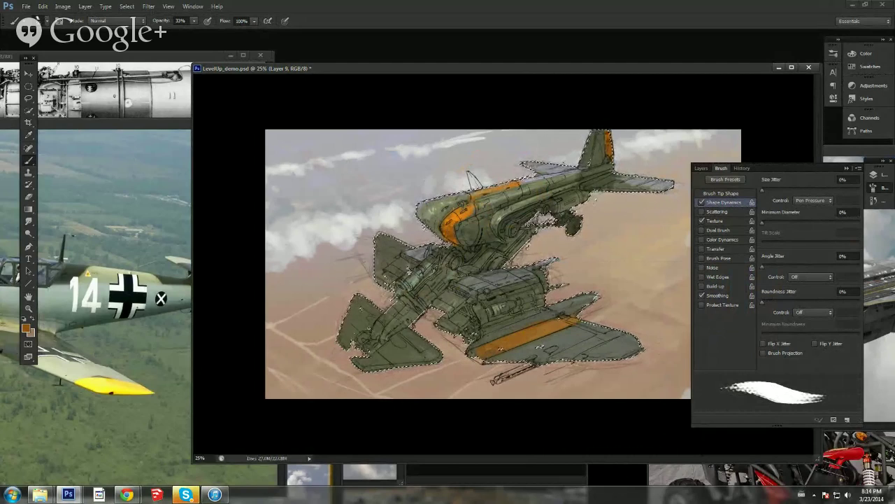
left_click(487, 350, "alt")
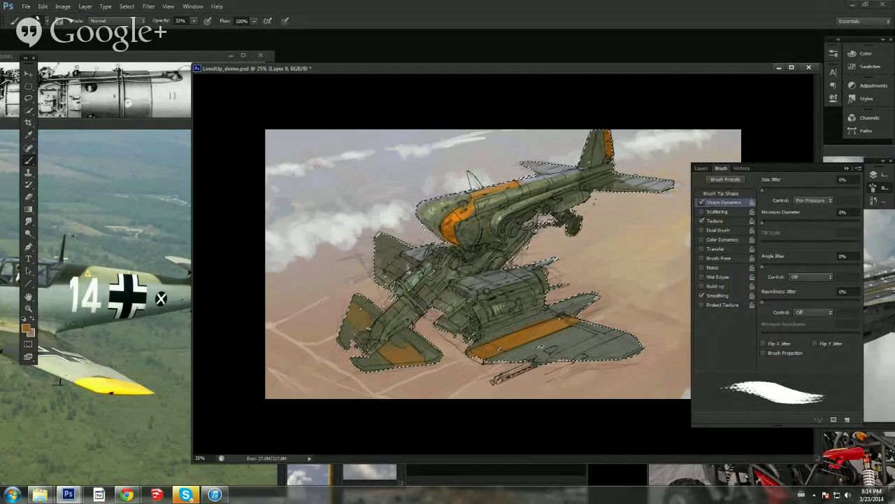
Step: Sample the nose stripe's bright orange and build up the wing bands with a resized brush, using 55% and 33% opacity
left_click(462, 212, "alt")
key("5")
key("5")
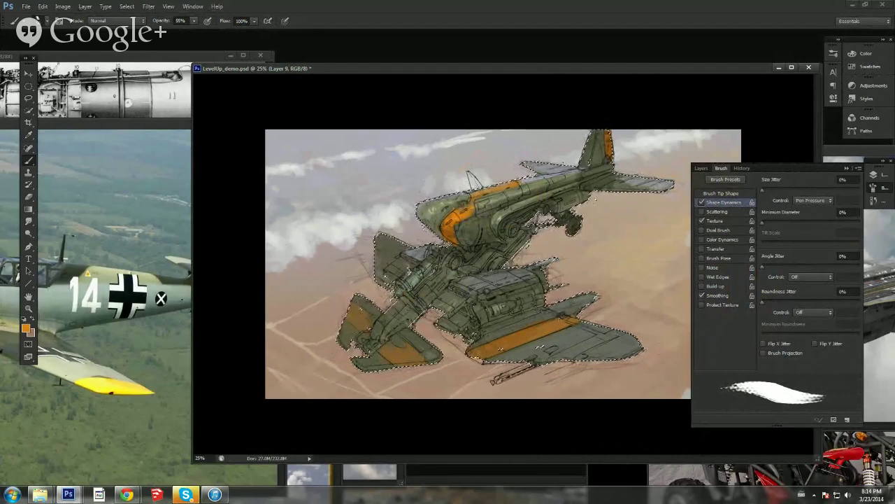
right_click(417, 226)
left_click(450, 253)
key("Return")
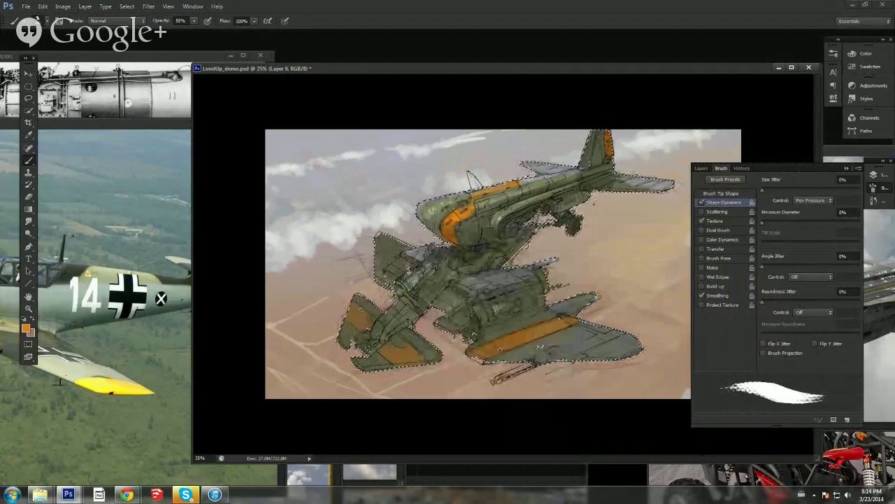
key("3")
key("3")
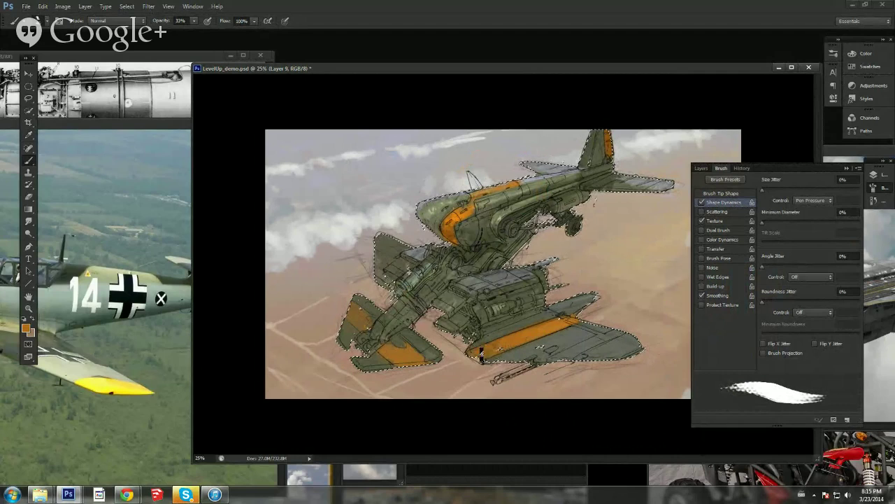
Step: Sample light greens from the engine body and fuselage nose and paint highlights on the cylindrical lower engine body
left_click(500, 305, "alt")
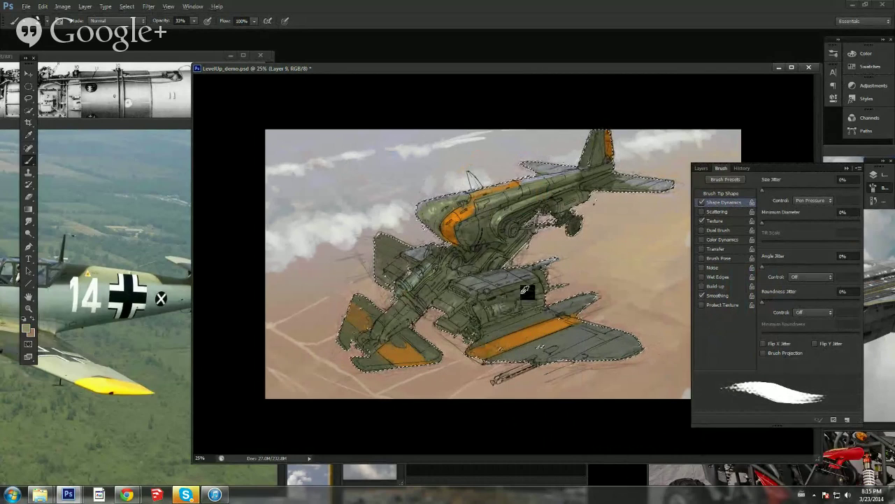
left_click(444, 203, "alt")
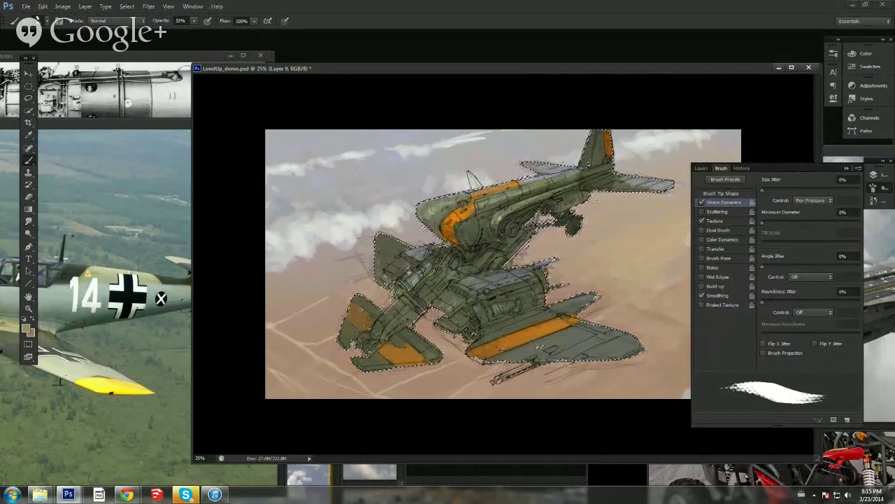
mouse_move(528, 297)
left_mouse_down()
mouse_move(482, 299)
mouse_move(519, 291)
mouse_move(528, 323)
mouse_move(508, 307)
left_mouse_up()
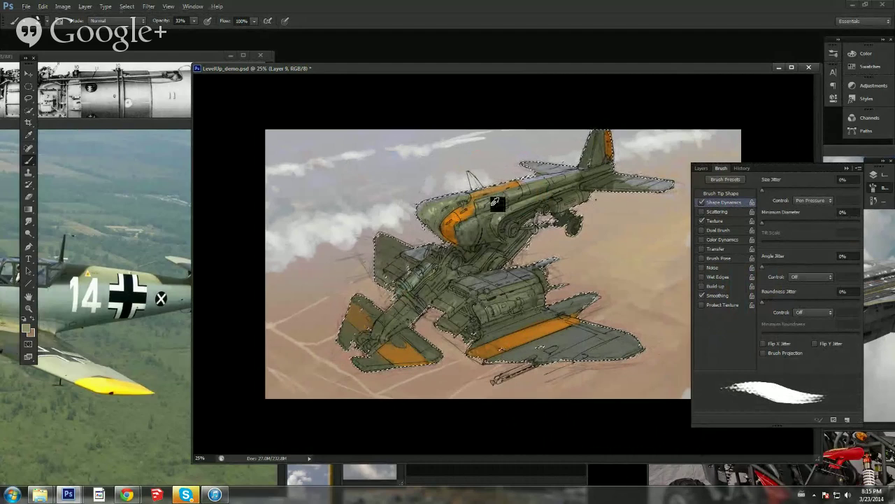
Step: Sample the fuselage green, shift it to yellowish olive 8c8858 and paint a highlight along the rear fuselage
left_click(498, 201, "alt")
left_click(27, 327)
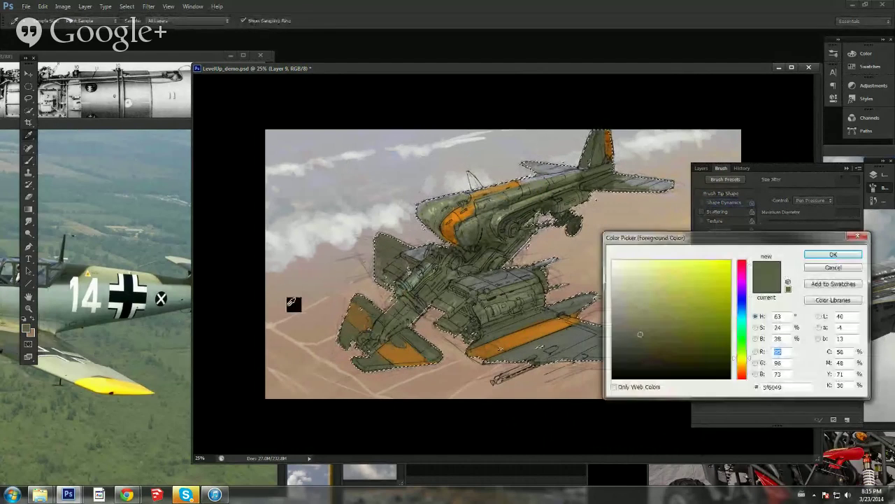
left_click(742, 361)
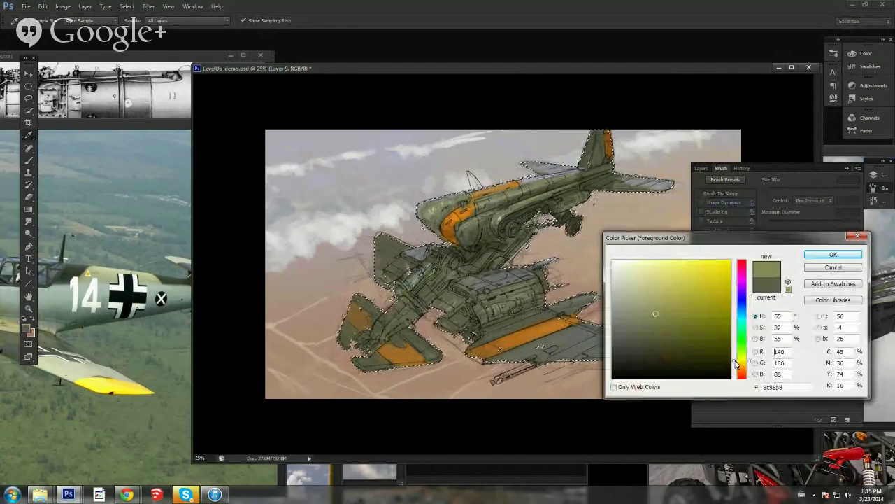
left_click(833, 255)
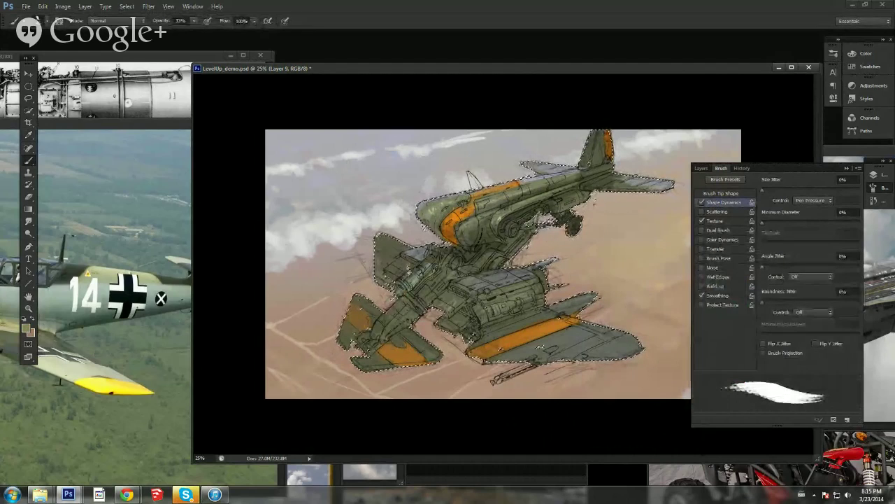
left_click_drag(557, 187, 564, 184)
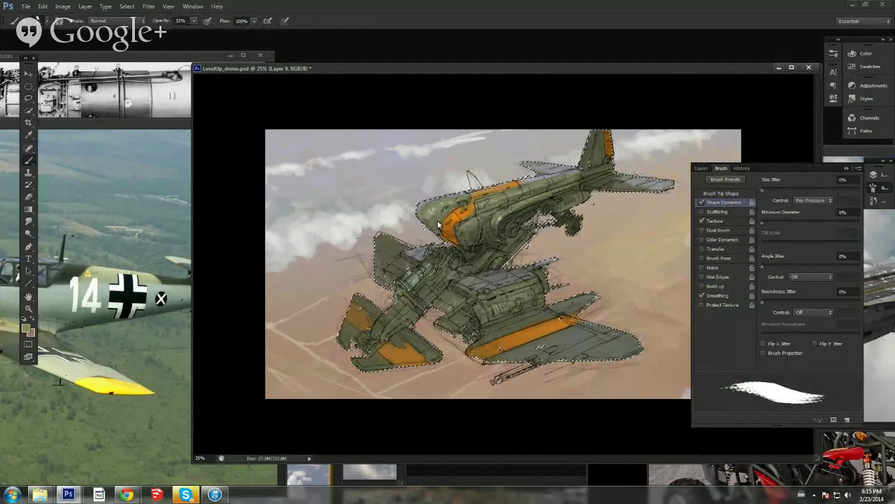
Step: Sample the stripe's orange, resize the brush and touch up the orange stripe around the fuselage nose
left_click(452, 205, "alt")
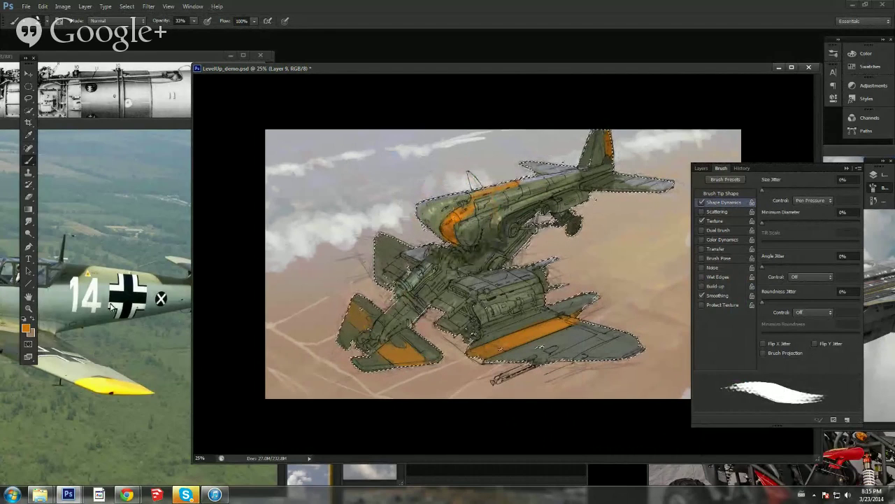
right_click(513, 240)
left_click_drag(513, 240, 510, 240)
left_click(459, 223)
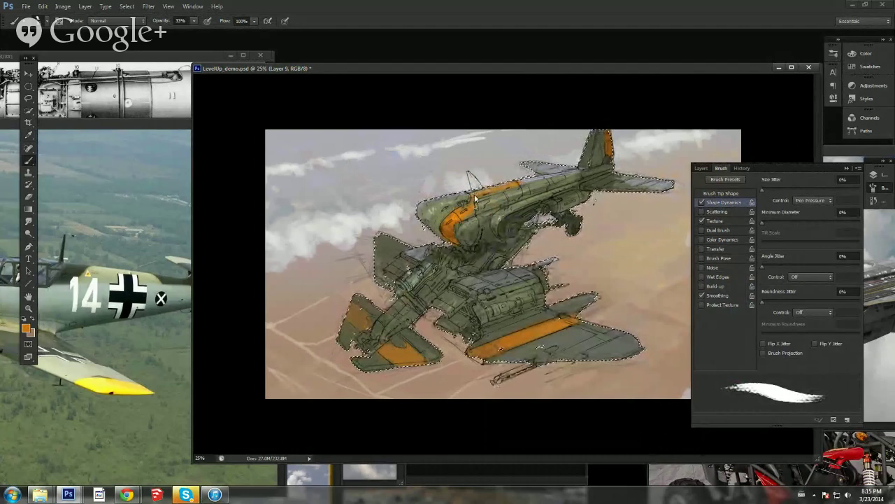
left_click(463, 218, "alt")
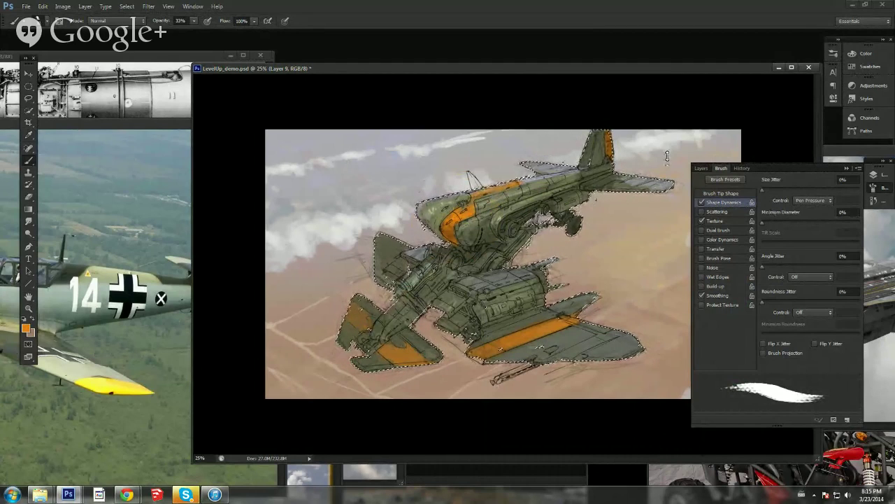
Step: Sample greens from the tail, engine body and nose and blend soft olive tones over the nose and fuselage side
left_click(597, 191, "alt")
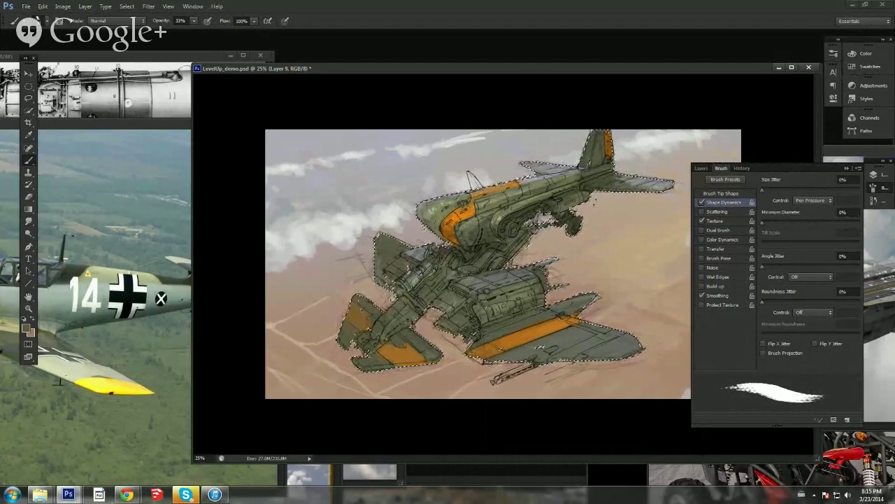
left_click(497, 306, "alt")
left_click(497, 305, "alt")
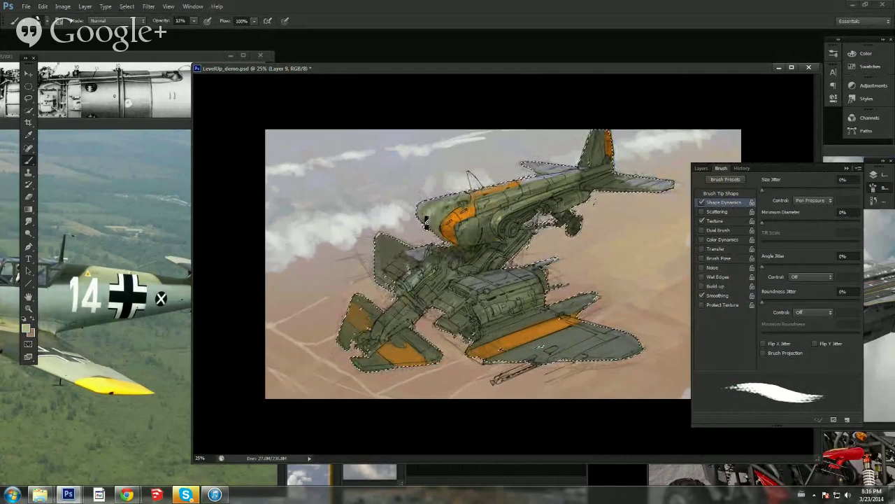
left_click(427, 228, "alt")
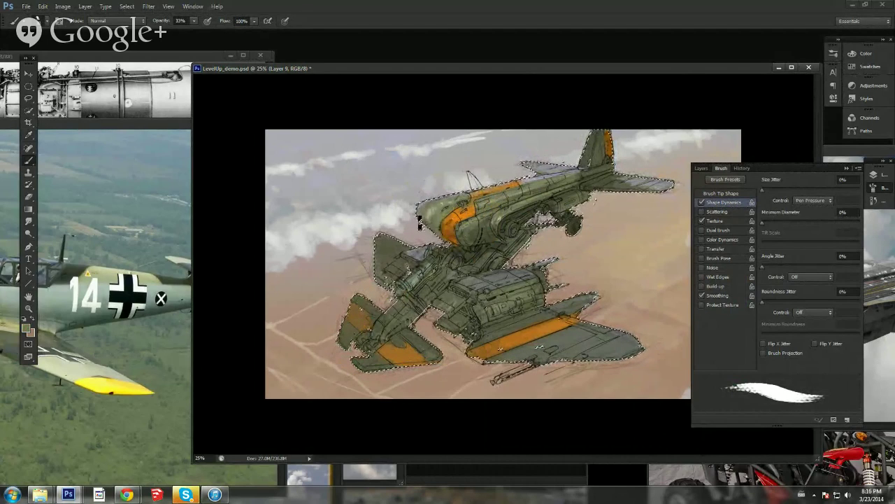
left_click(490, 235, "alt")
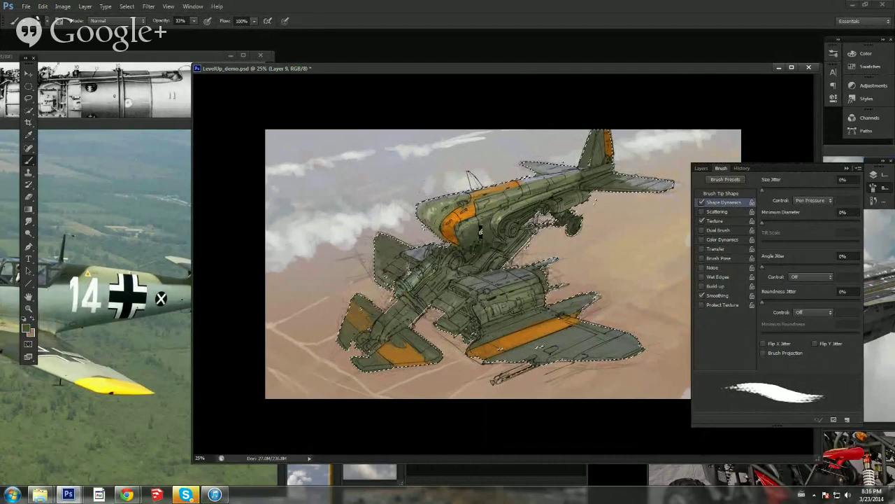
Step: Mix a dark brown from the ground's tan, resample the rear fuselage green for touch-ups and save the document
left_click(500, 384, "alt")
left_click(26, 328)
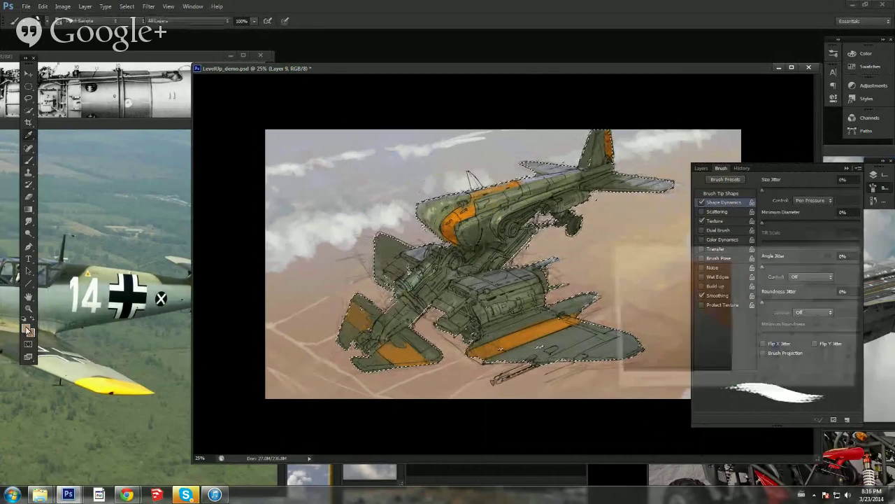
left_click(664, 328)
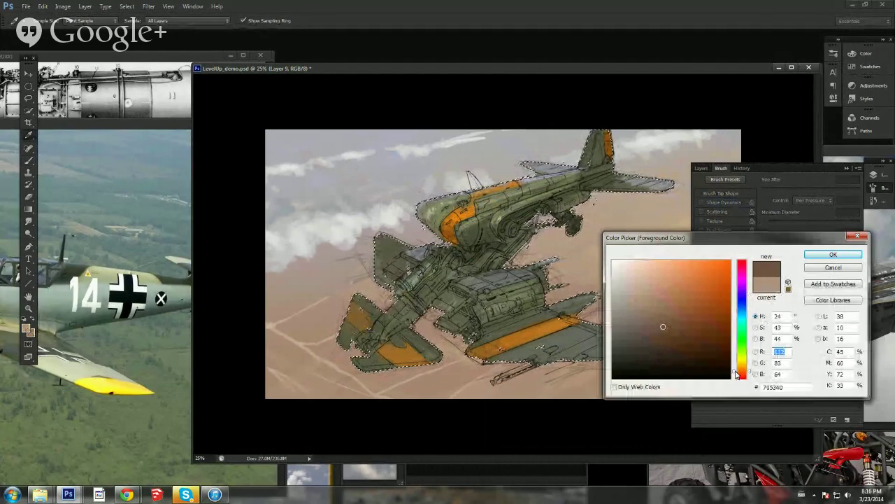
left_click(737, 370)
left_click(833, 254)
key("b")
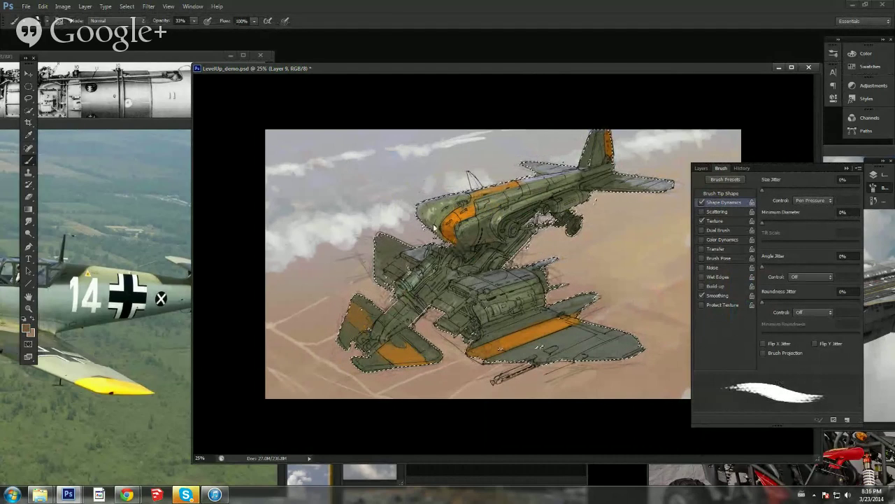
left_click(567, 194, "alt")
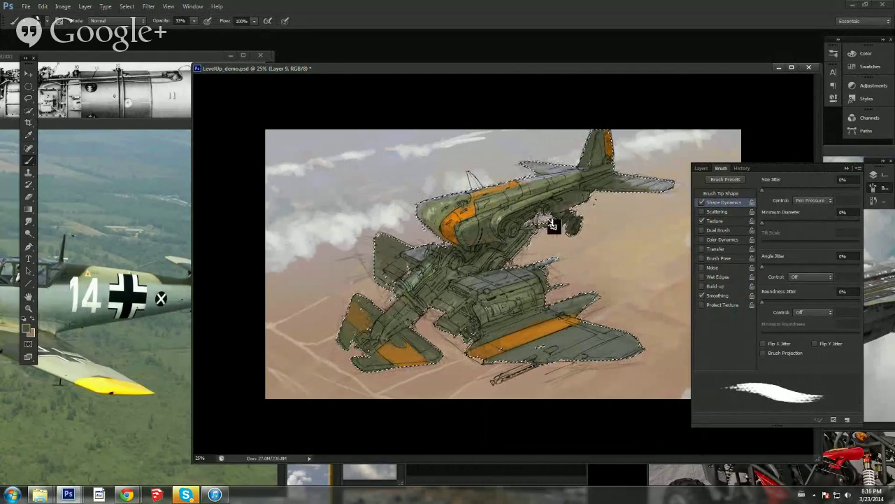
key("ctrl+s")
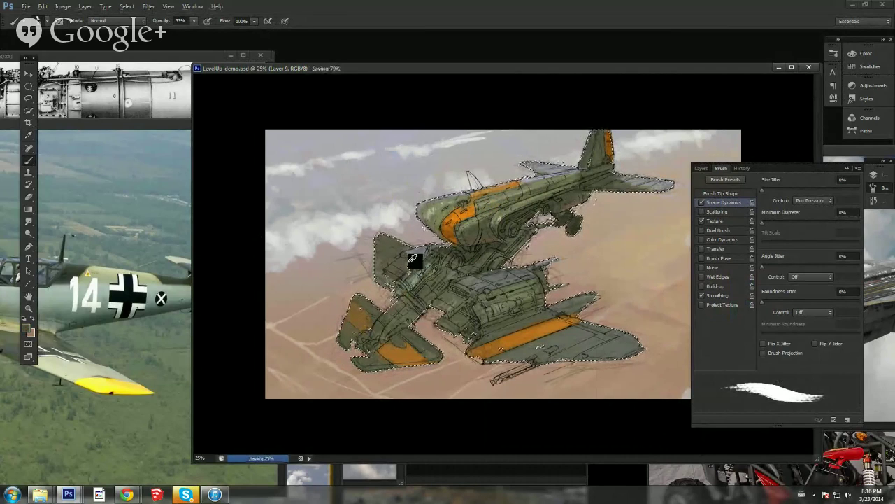
Step: Sample the grey of the small upper wing and paint soft grey tones over the wing root and adjoining arm joint
left_click(412, 252, "alt")
left_click_drag(406, 253, 409, 269)
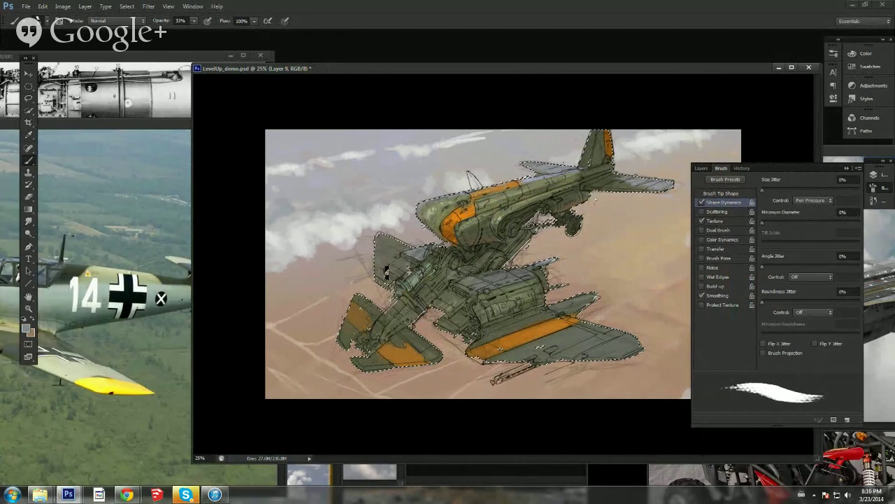
left_click(410, 252, "alt")
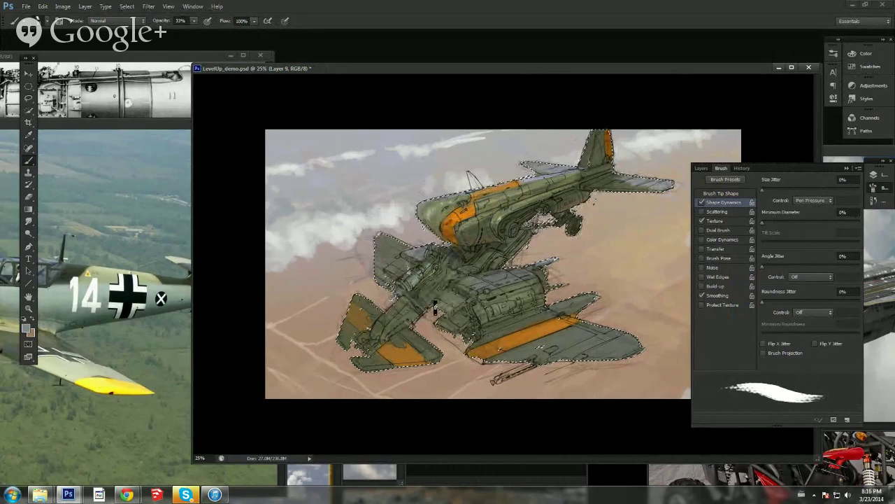
left_click_drag(427, 263, 406, 285)
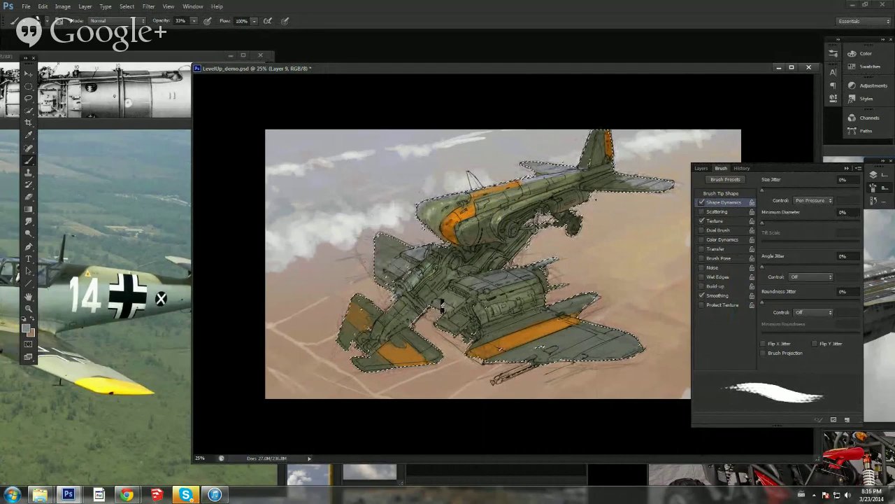
Step: Mix a near-black bluish shade and paint shadows beneath the fuselage nose and inside the engine intake at 55% opacity
left_click(27, 328)
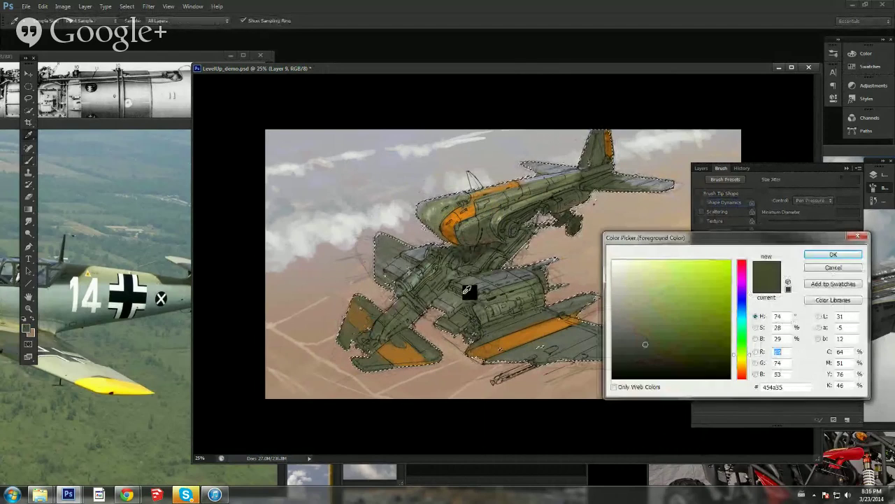
left_click(649, 348)
left_click_drag(649, 348, 652, 351)
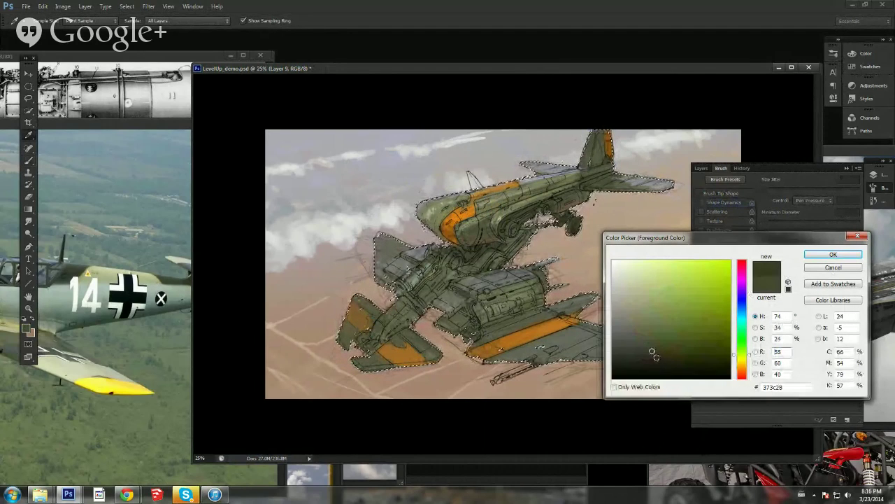
left_click(468, 319)
left_click(650, 355)
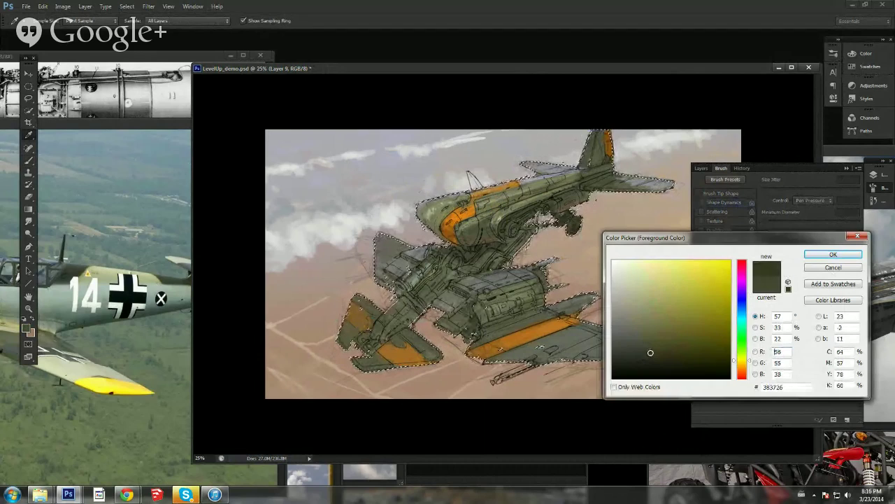
left_click_drag(649, 355, 645, 358)
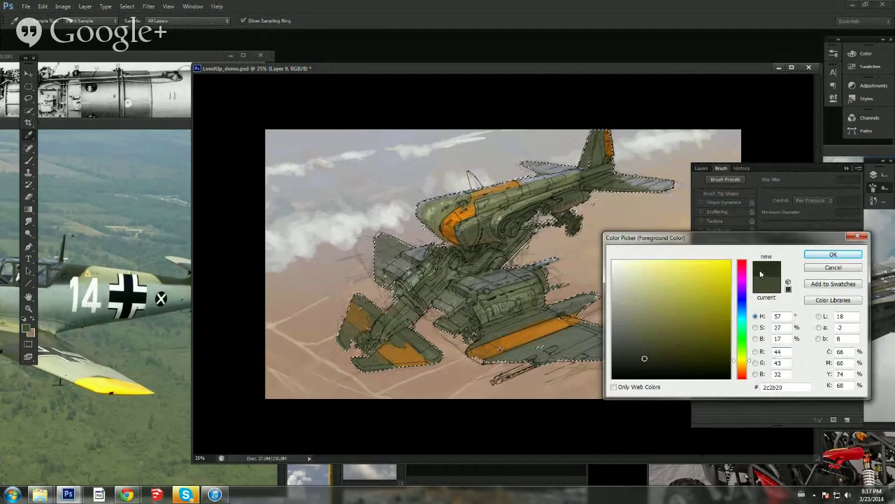
left_click(743, 308)
key("Return")
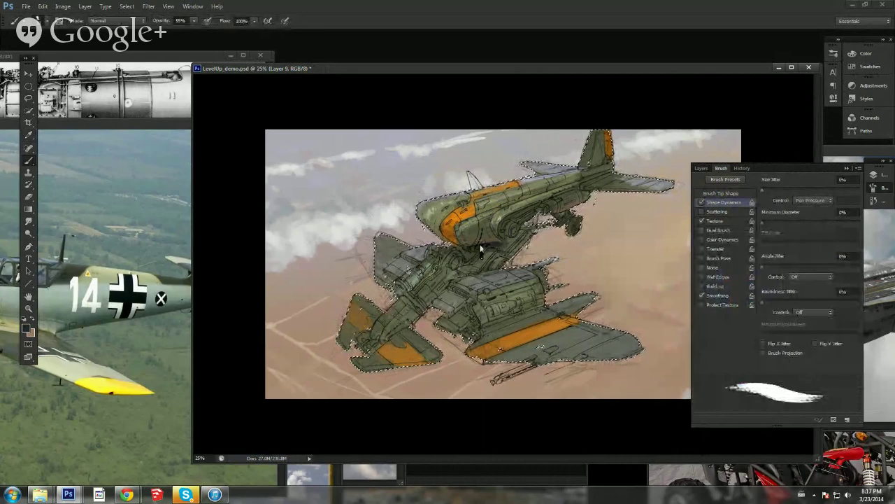
left_click_drag(460, 250, 476, 263)
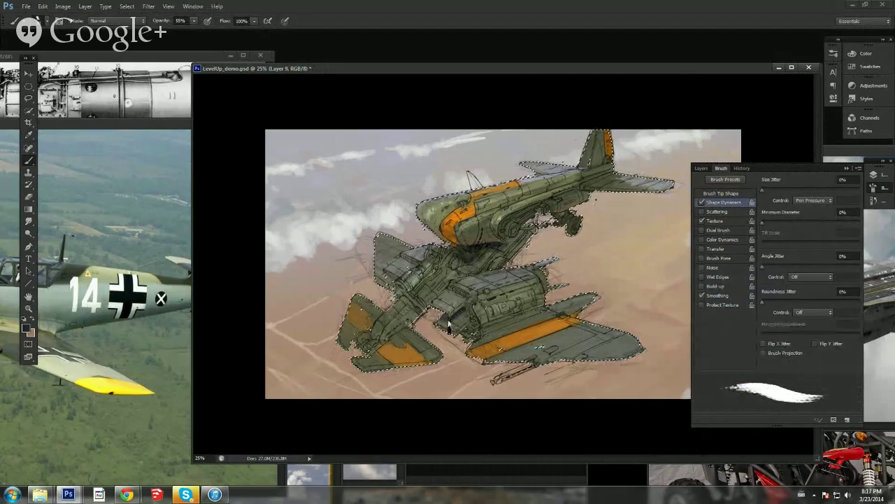
mouse_move(471, 339)
left_mouse_down()
mouse_move(465, 297)
mouse_move(451, 291)
mouse_move(470, 316)
left_mouse_up()
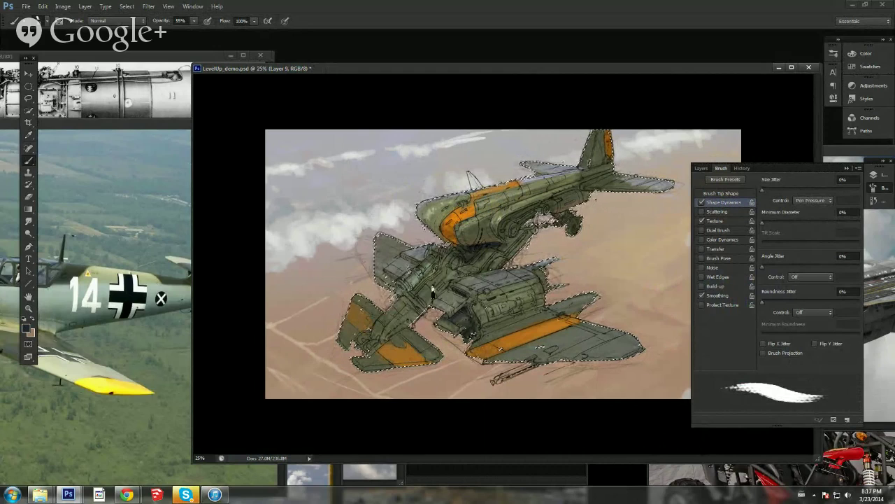
Step: Sample light and mid greens from the arm, nose and fuselage and blend them over the mechanical arm joints
left_click(418, 279, "alt")
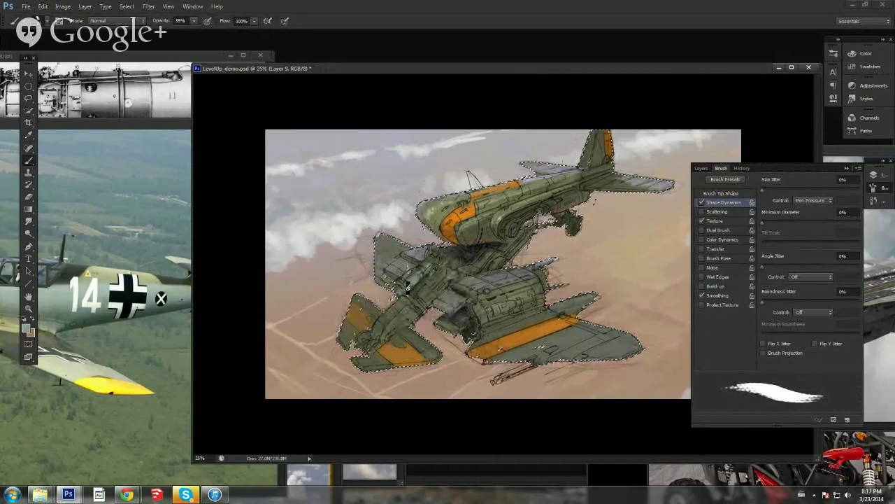
left_click_drag(430, 264, 438, 253)
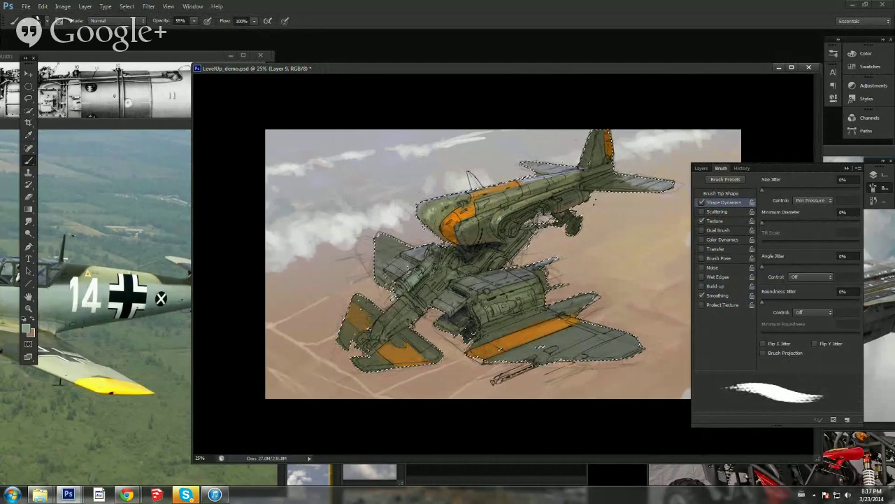
left_click(444, 280, "alt")
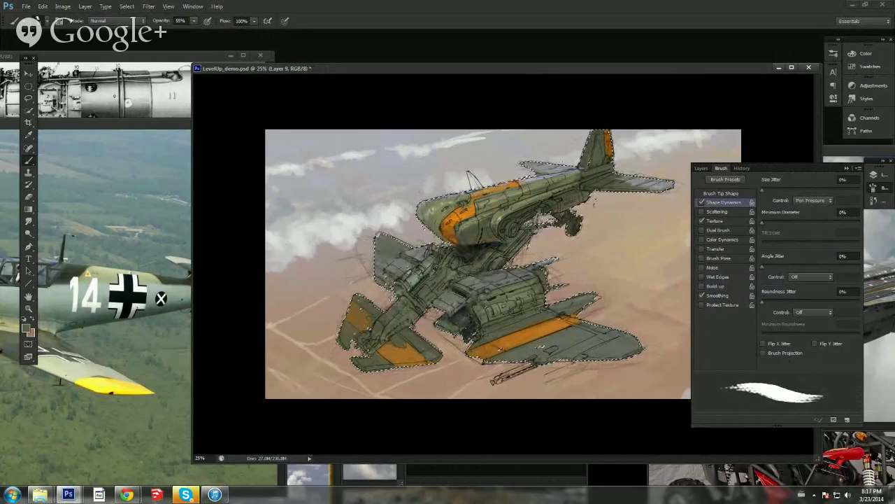
left_click(442, 226, "alt")
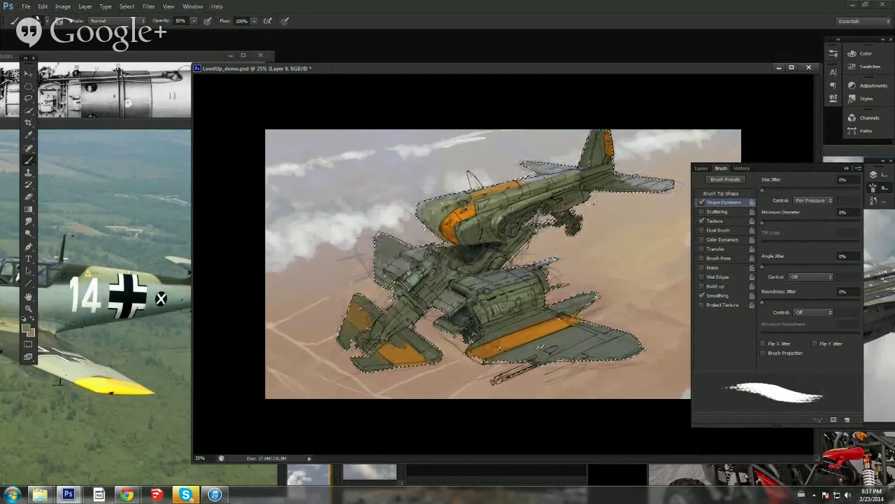
left_click(532, 187, "alt")
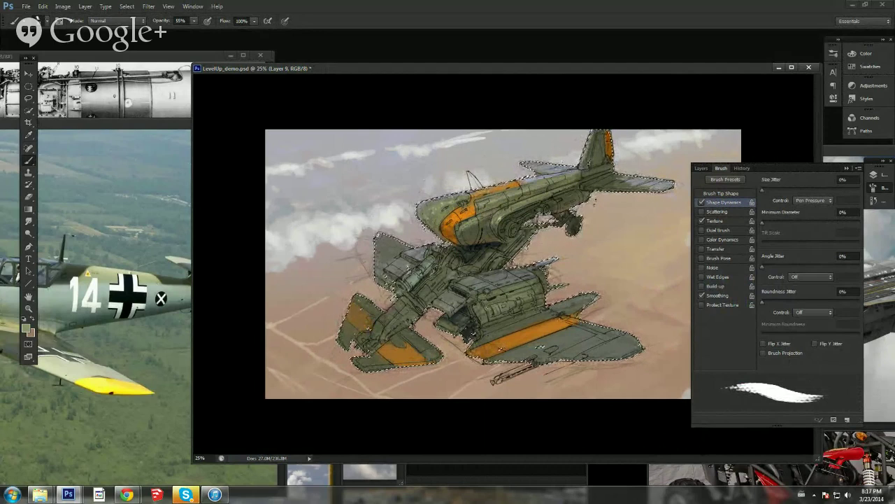
key("alt")
key("alt")
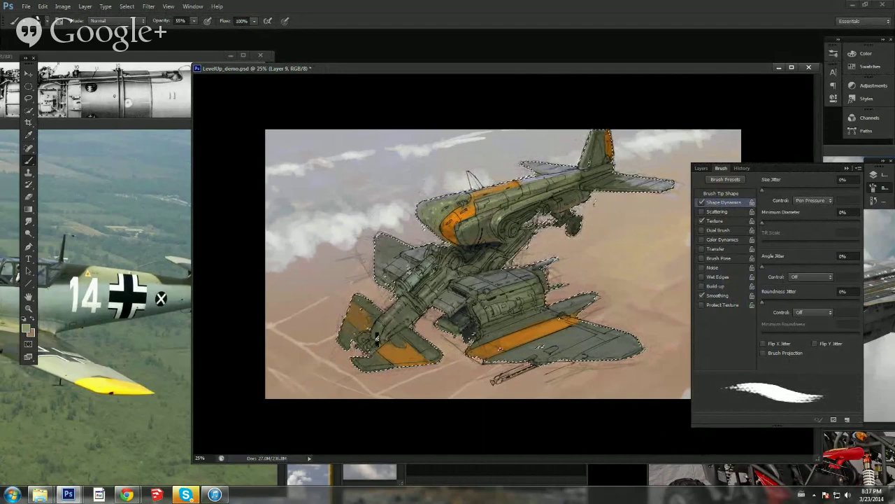
Step: Paint pale green highlights on the fuselage nose and the rounded pod behind the stripe, using a smaller brush in Color Dodge mode
left_click(29, 309)
left_click(443, 210)
left_click(444, 210)
left_click(445, 211)
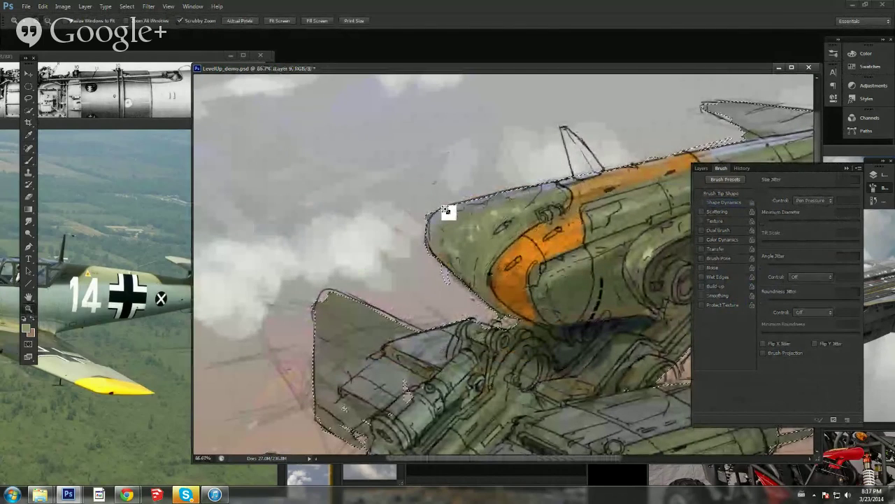
key("b")
right_click(524, 201)
left_click(537, 230)
key("Return")
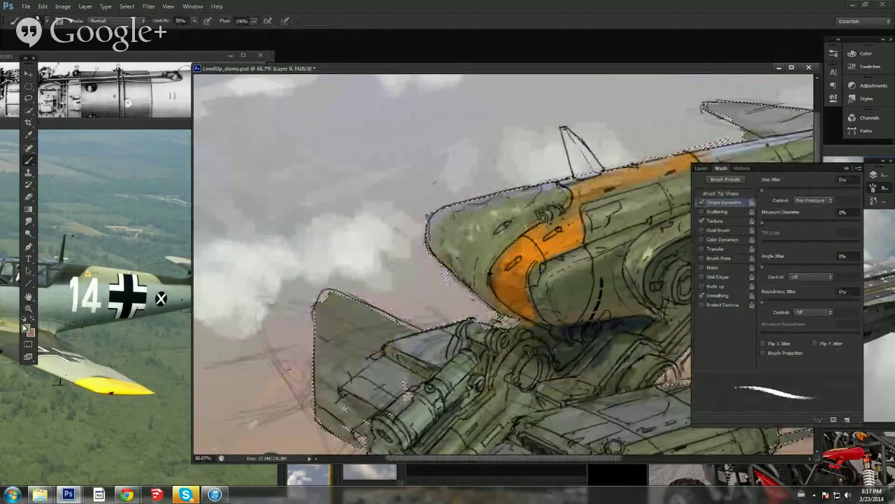
left_click(27, 328)
left_click(503, 210)
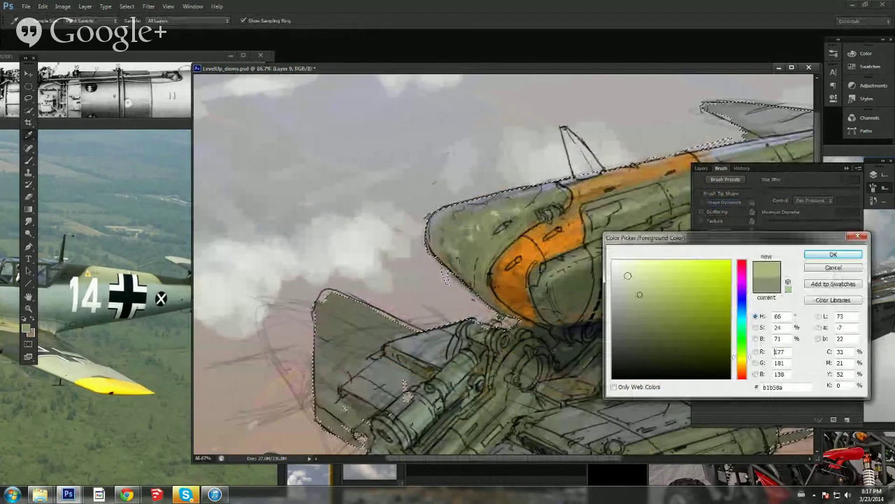
key("Return")
left_click(112, 20)
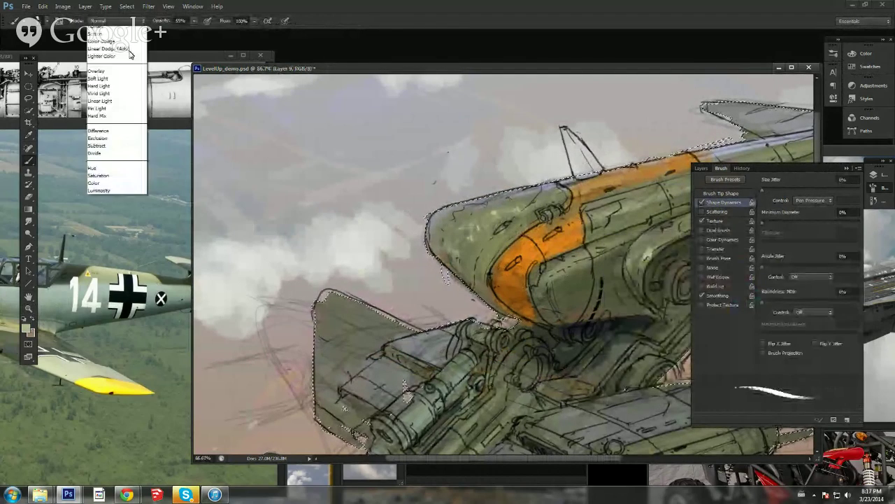
left_click(117, 126)
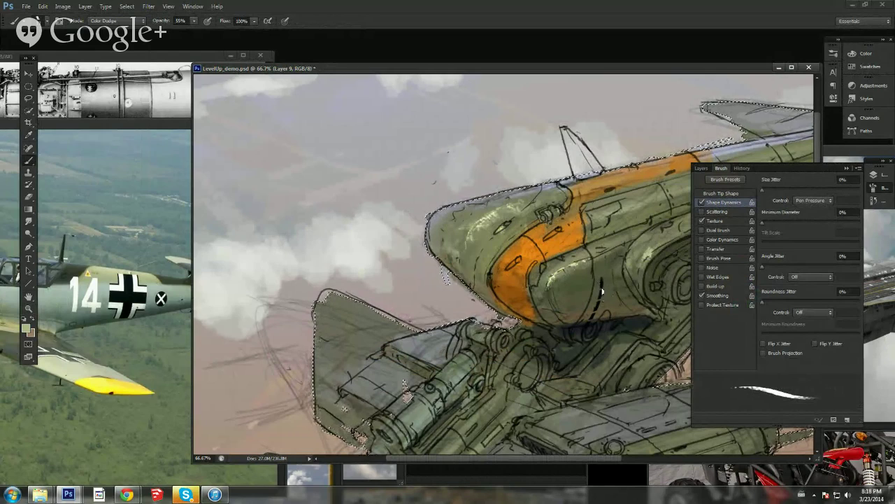
left_click_drag(592, 253, 555, 276)
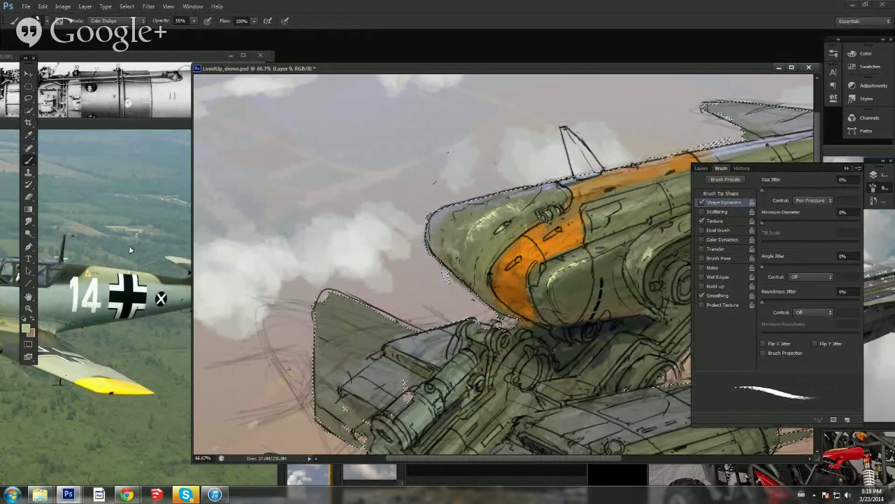
Step: Set the colour to light olive a8a97a, return the brush to Normal mode and paint highlights along the lower fuselage pod
left_click(26, 327)
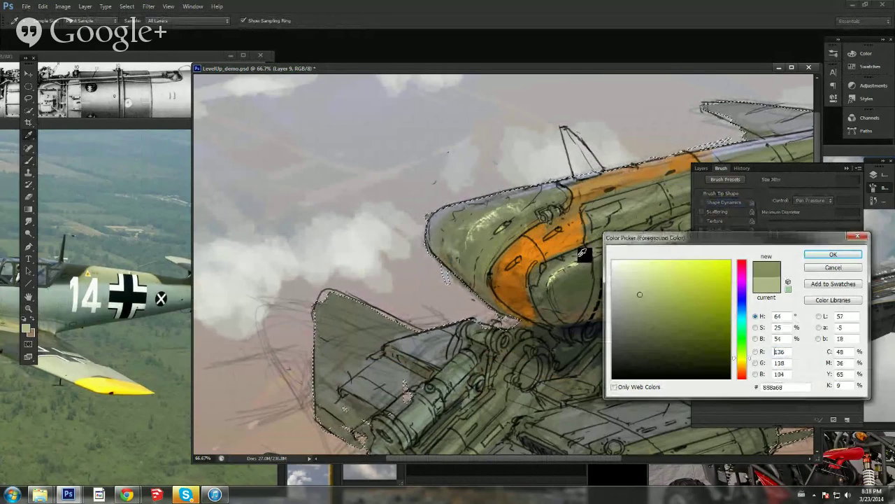
left_click(644, 302)
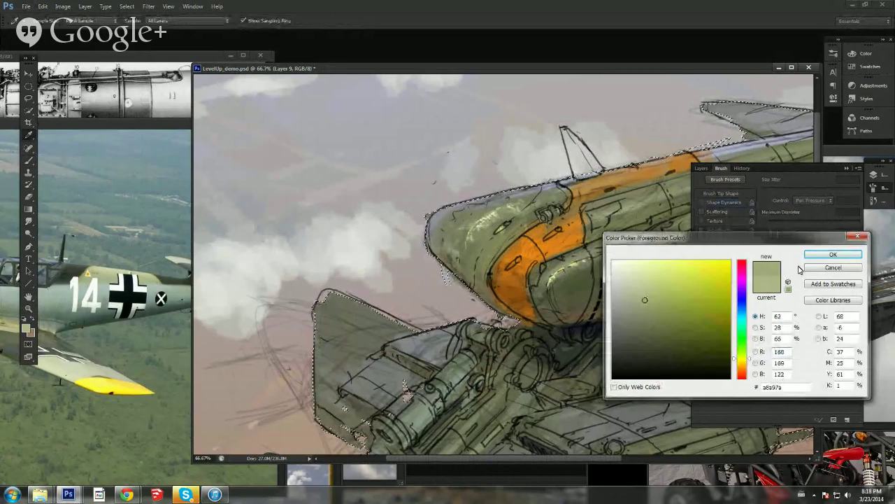
left_click(833, 254)
left_click(115, 21)
left_click(119, 32)
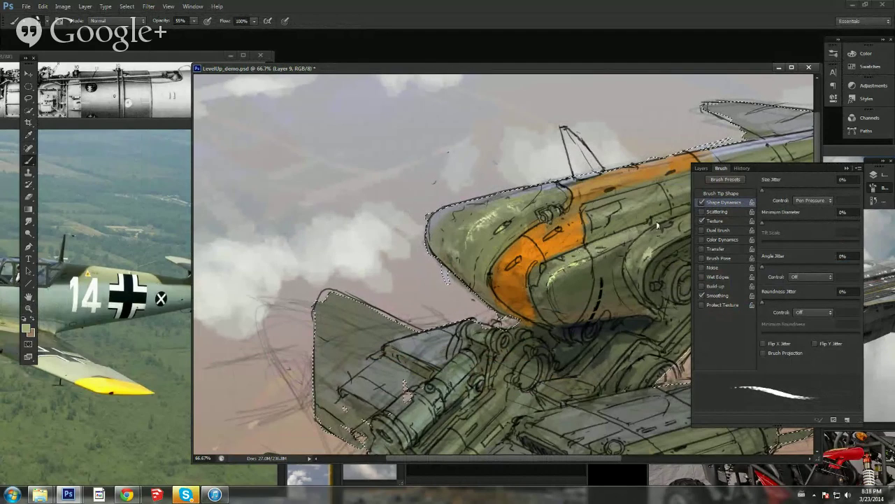
mouse_move(658, 226)
left_mouse_down()
mouse_move(584, 276)
mouse_move(605, 259)
left_mouse_up()
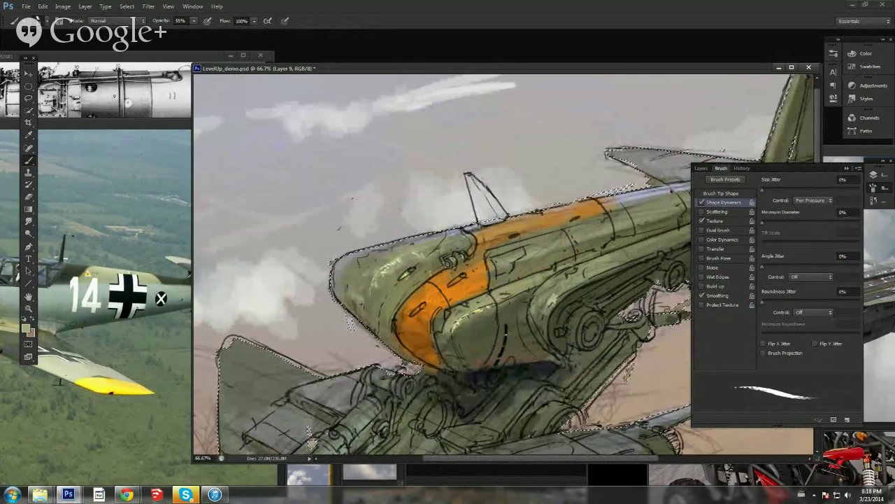
left_click_drag(504, 347, 495, 367)
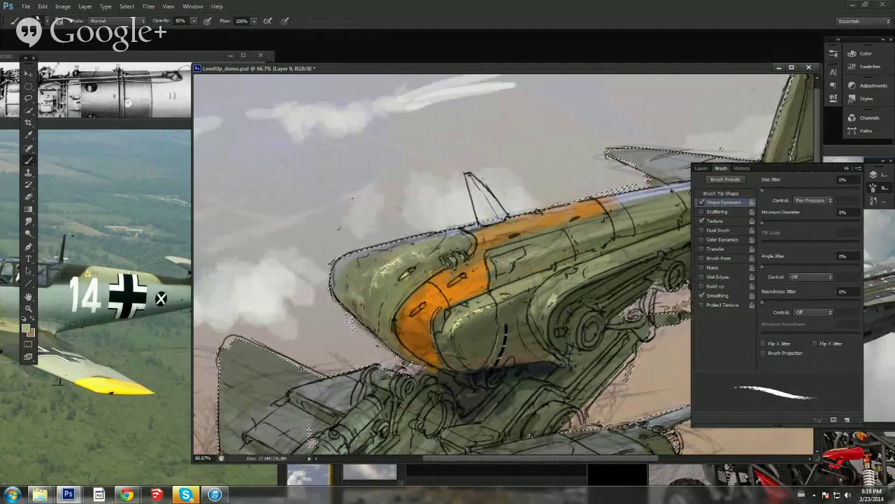
Step: Darken the sampled stripe orange to brown 55340d and paint the small vent openings on the orange stripe at 77% opacity
left_click(401, 327, "alt")
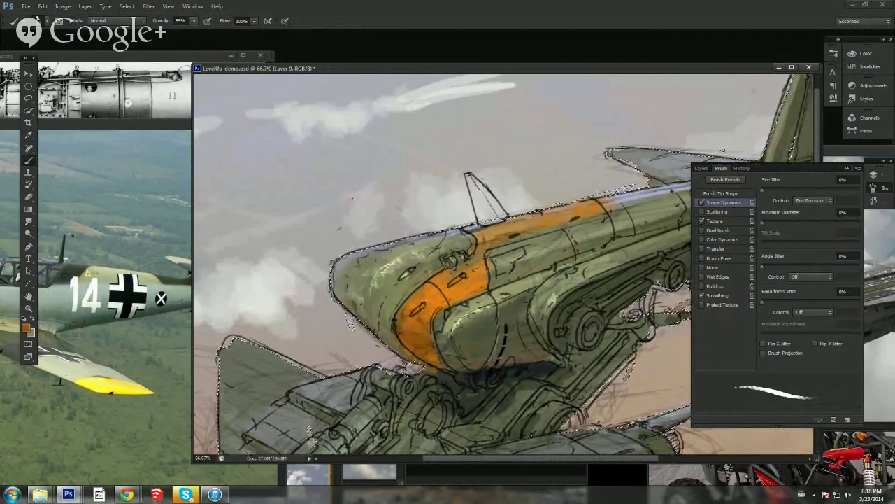
left_click(26, 332)
left_click(714, 339)
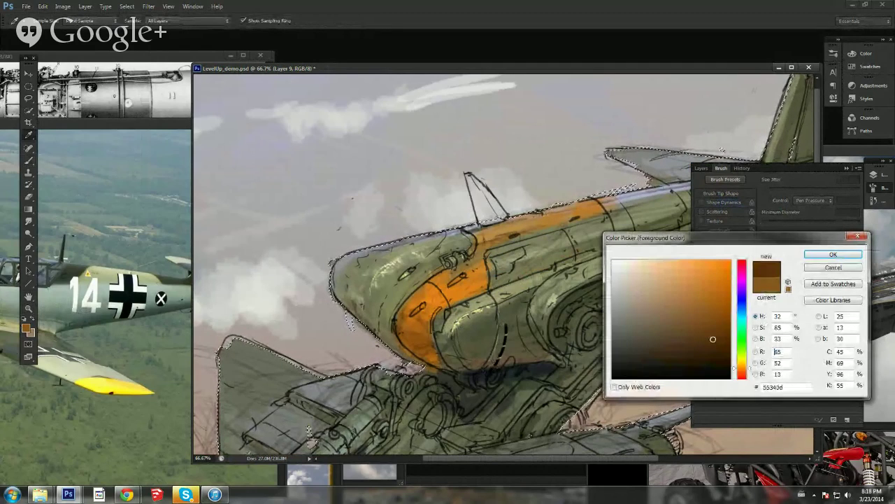
left_click(815, 257)
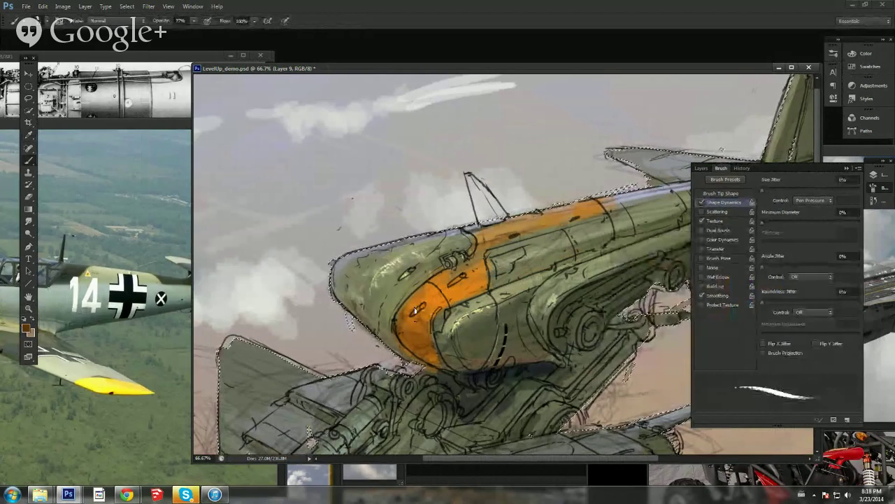
left_click_drag(414, 314, 422, 306)
mouse_move(460, 277)
left_mouse_down()
mouse_move(450, 285)
mouse_move(458, 278)
left_mouse_up()
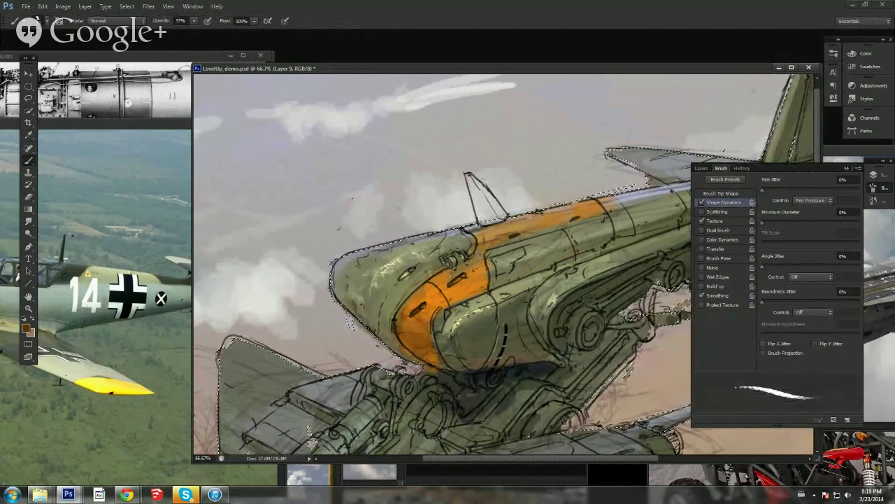
Step: Mix a brighter orange from the stripe colour and paint highlights around its vent slots at 88% opacity
left_click(428, 299, "alt")
left_click(26, 328)
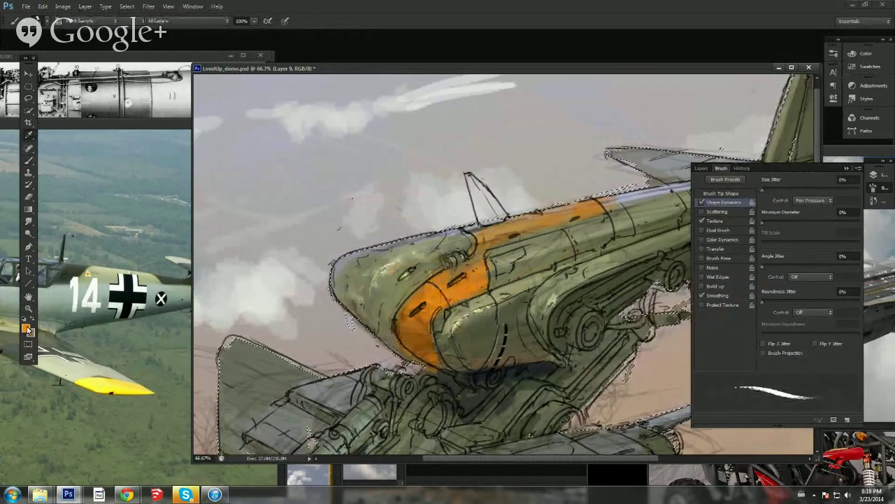
left_click_drag(713, 269, 710, 252)
key("Return")
key("b")
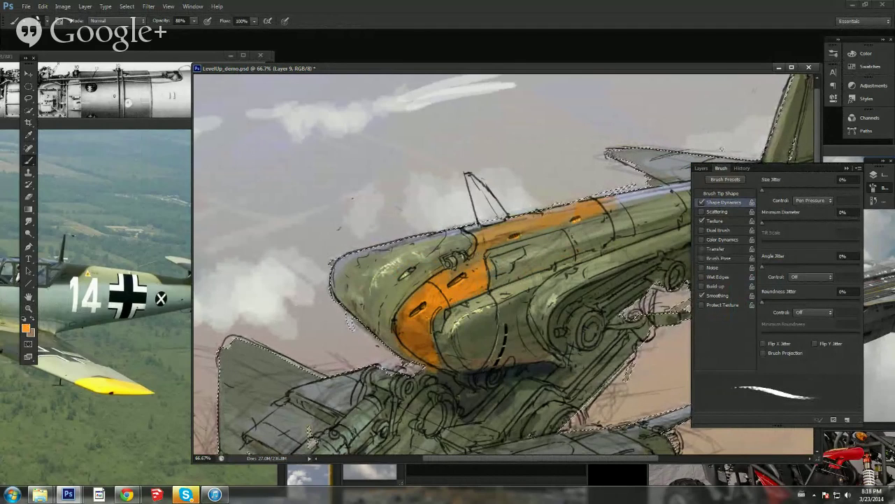
right_click(619, 209)
left_click(29, 309)
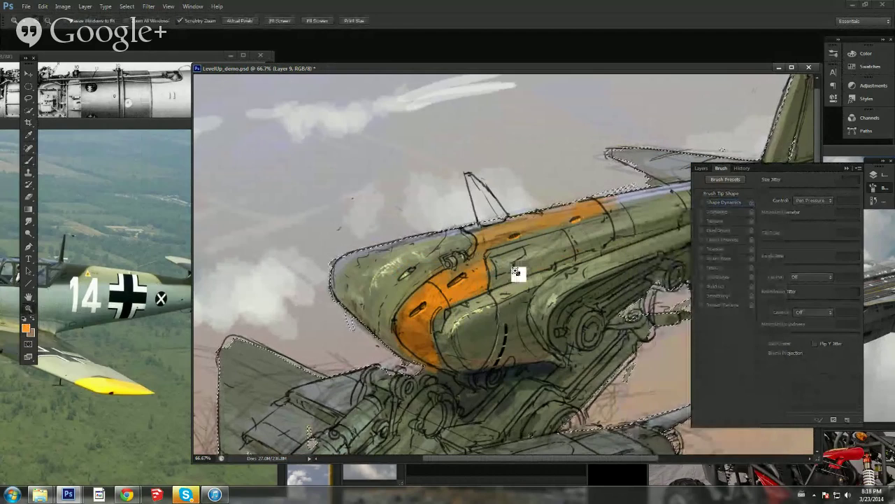
key("b")
Step: Sample darker oranges to shade the stripe along the fuselage spine at 44% opacity, and pick a tone from its upper edge
left_click(481, 282, "alt")
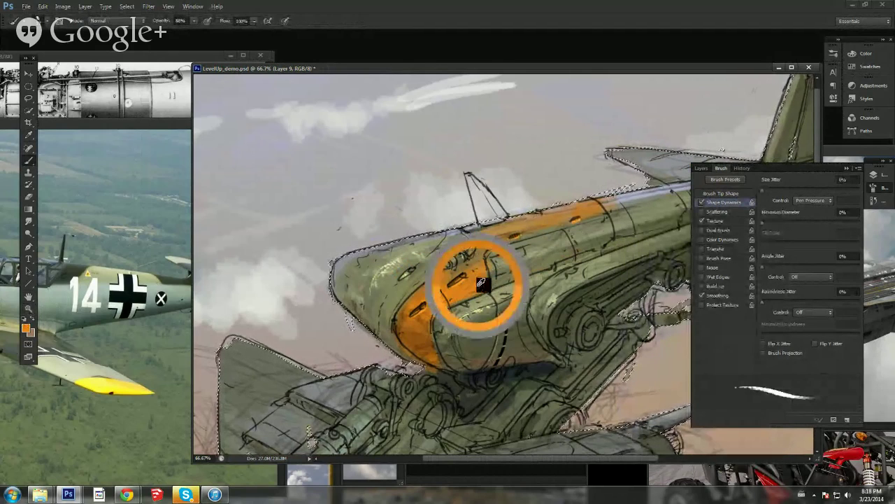
left_click(424, 336, "alt")
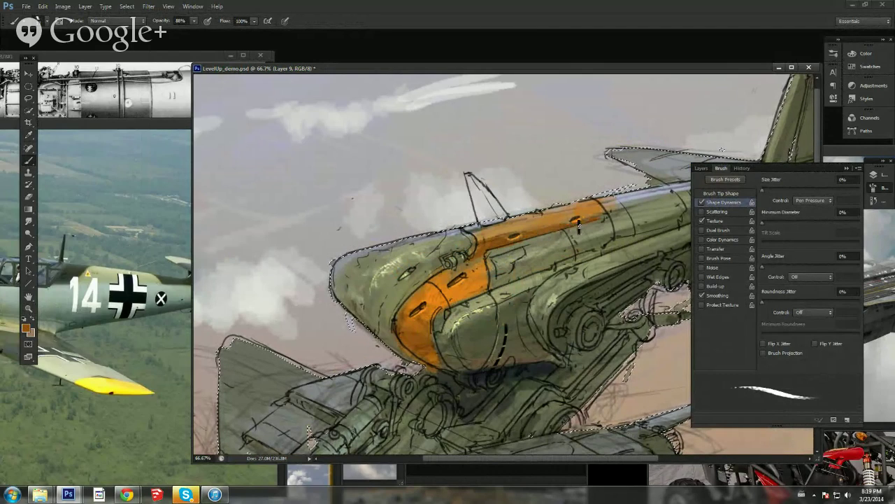
key("4")
key("4")
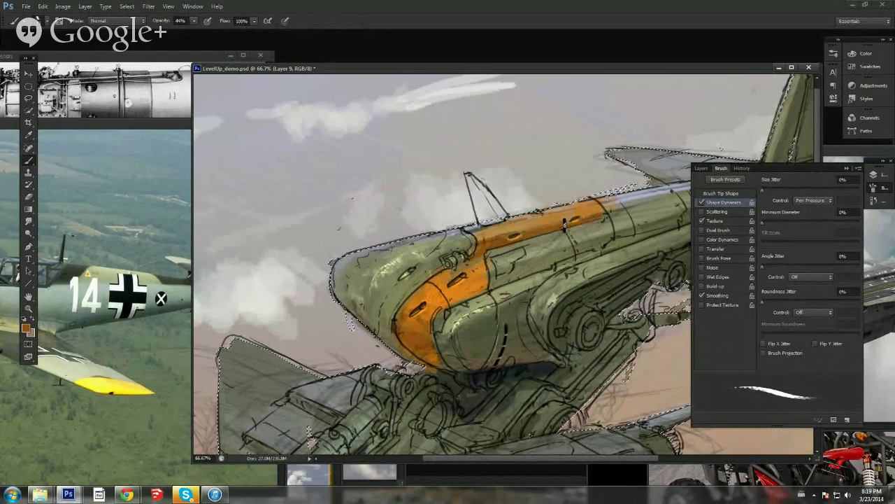
key("i")
left_click(25, 328)
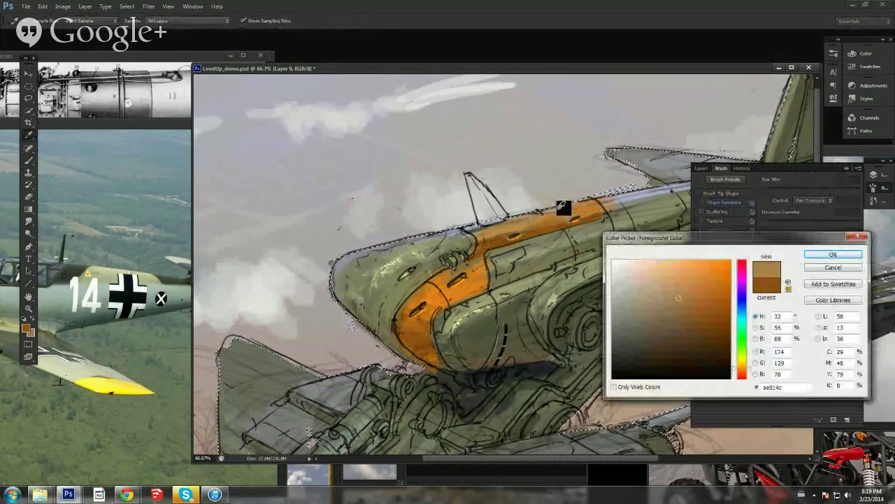
left_click(562, 205)
left_click(814, 257)
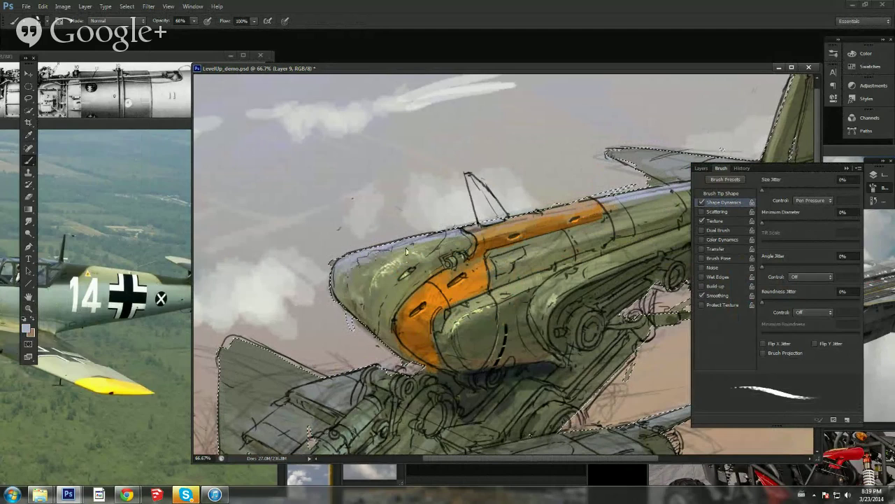
Step: Raise the fill of the sketch layer to strengthen the aircraft's line work
key("z")
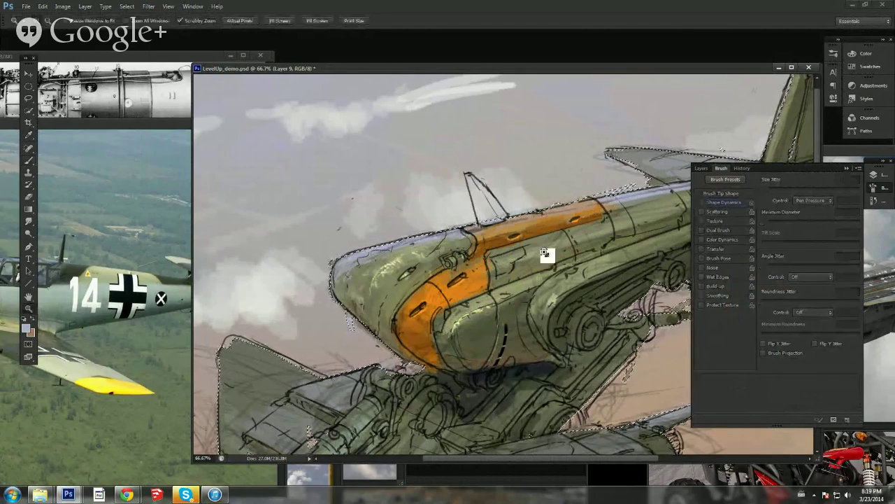
left_click_drag(546, 254, 522, 241)
left_click(521, 241)
left_click(529, 245)
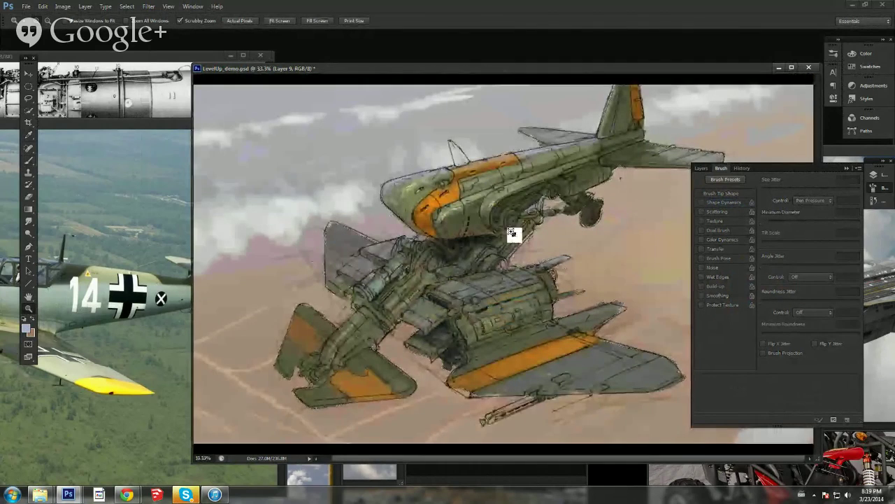
left_click(514, 236)
left_click(874, 173)
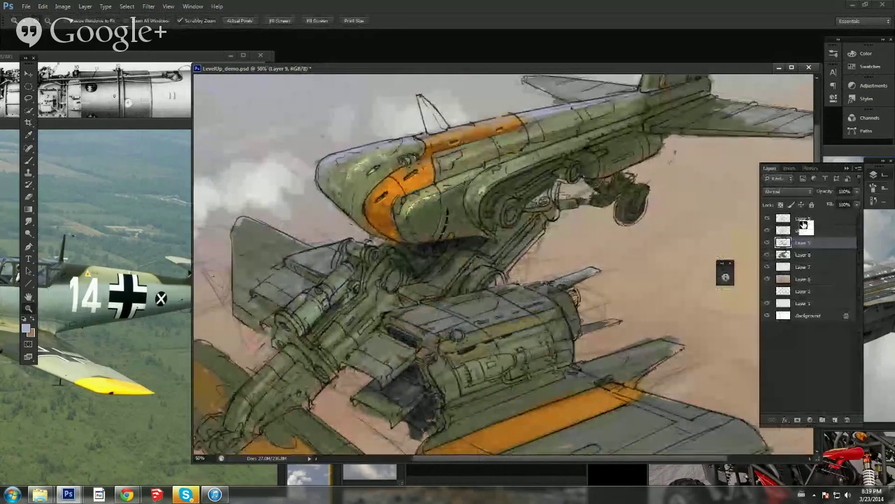
left_click(772, 233)
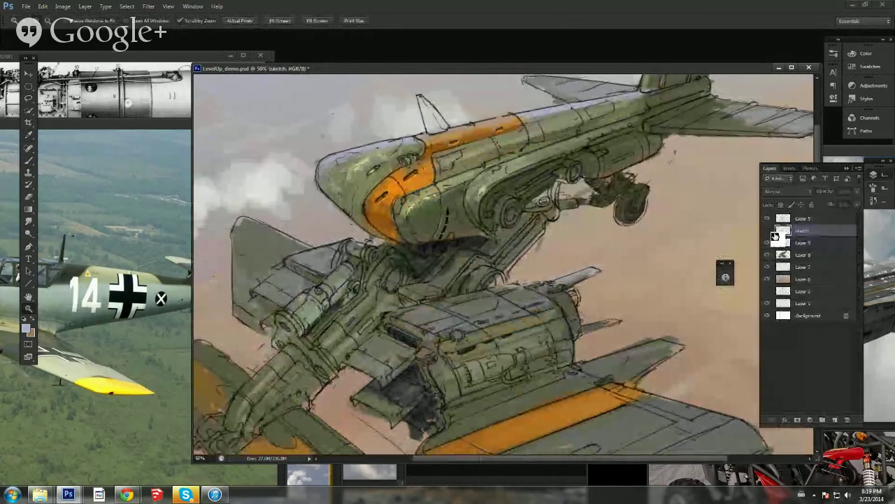
left_click(857, 206)
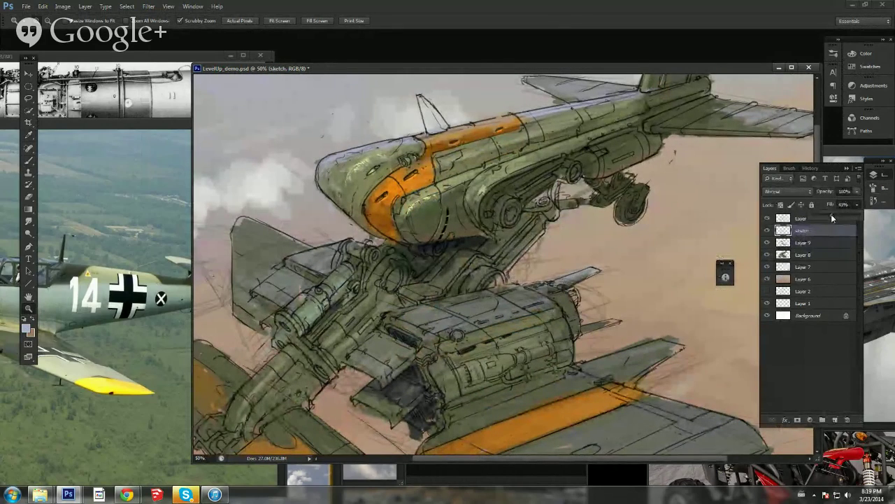
left_click_drag(832, 215, 835, 214)
Step: Select Layer 5 and erase parts of its line work along the upper edge of the nose and fuselage
left_click(804, 220)
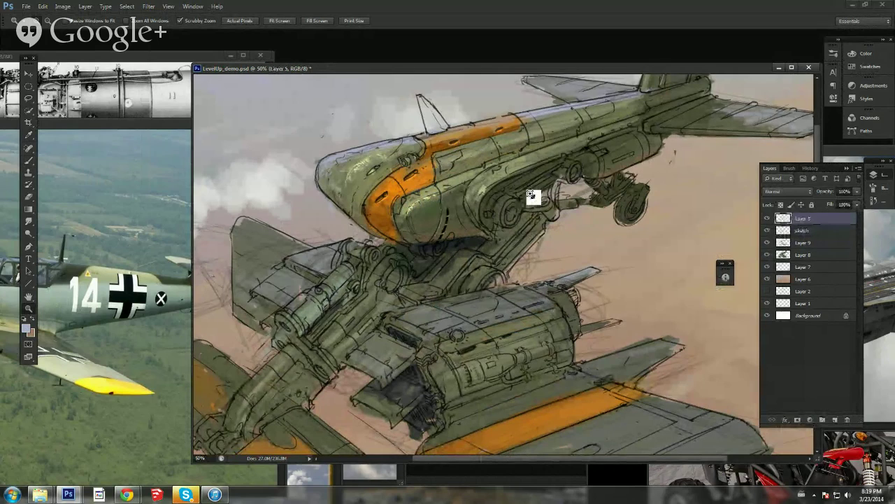
key("b")
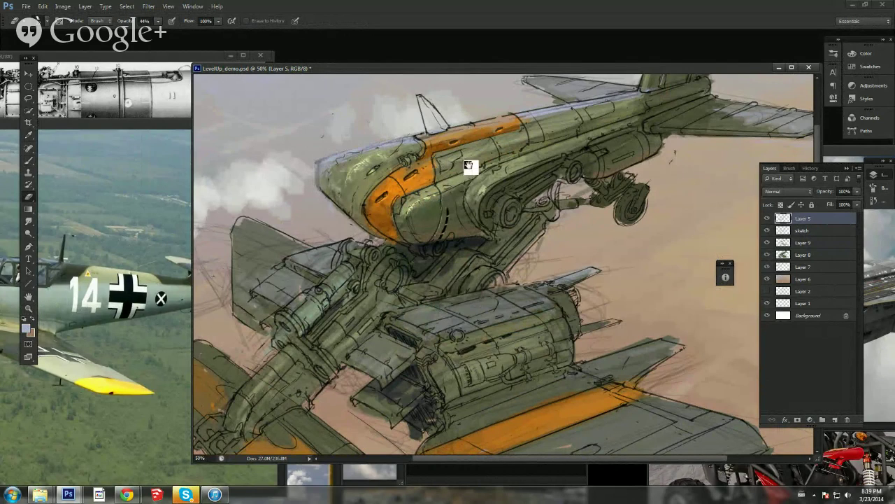
left_click_drag(468, 165, 458, 226)
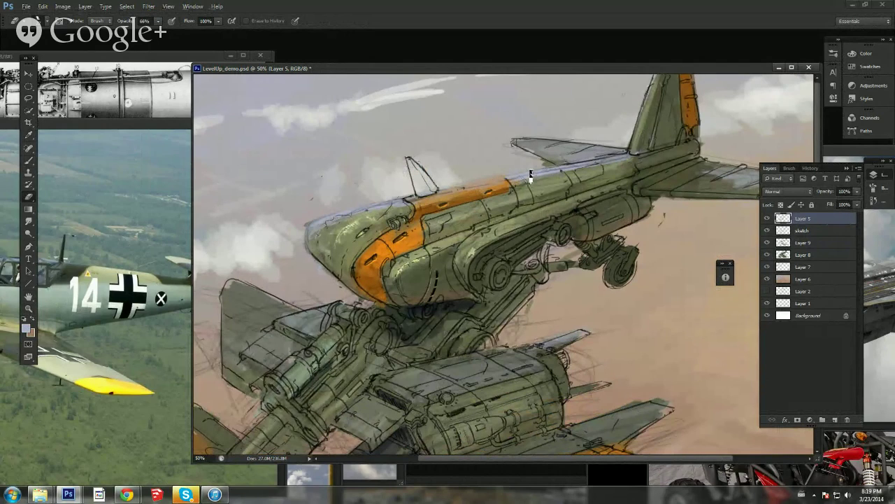
Step: Add a new layer above Layer 5 and paint a sampled pale lavender along the fuselage's top edge at 66% opacity
key("ctrl+shift+n")
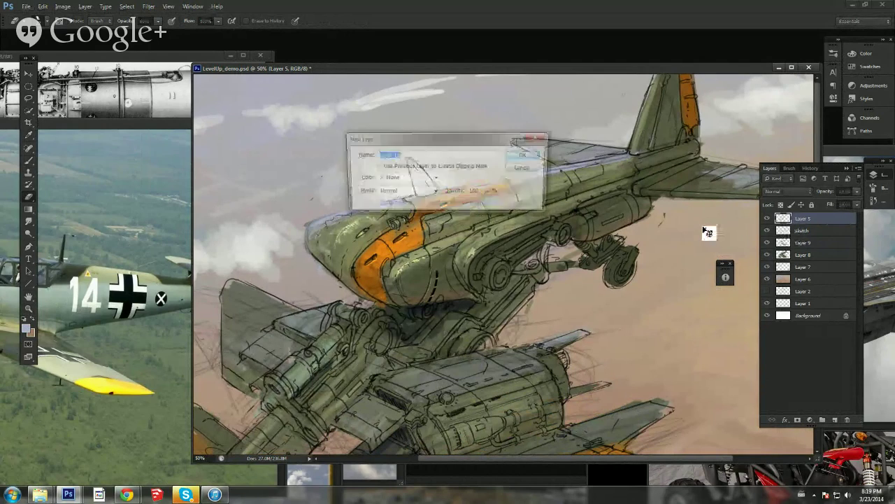
key("Return")
key("b")
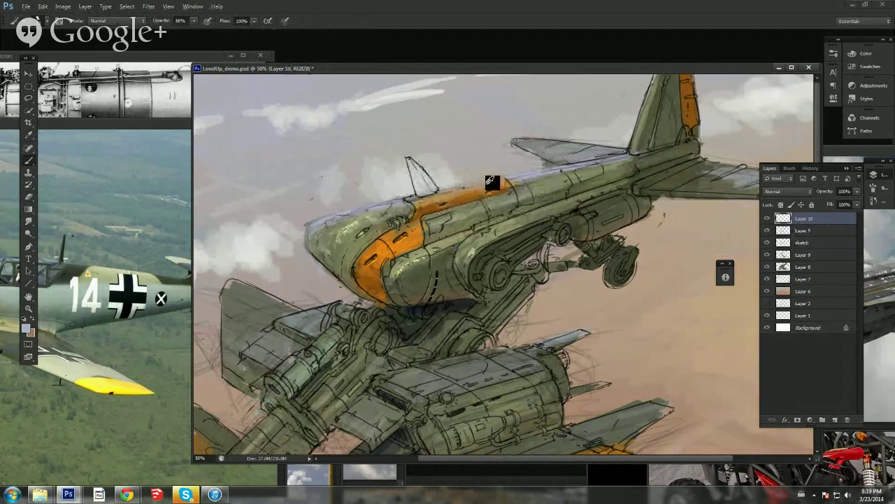
left_click(516, 178, "alt")
right_click(484, 189)
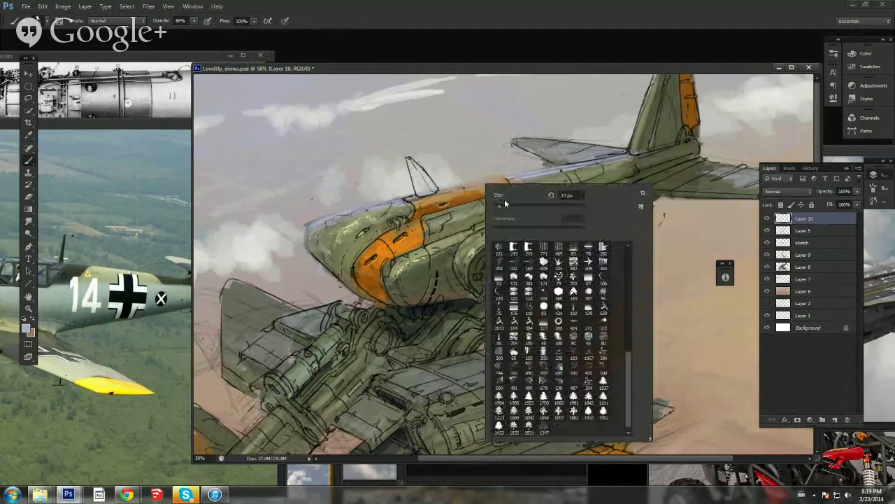
key("Escape")
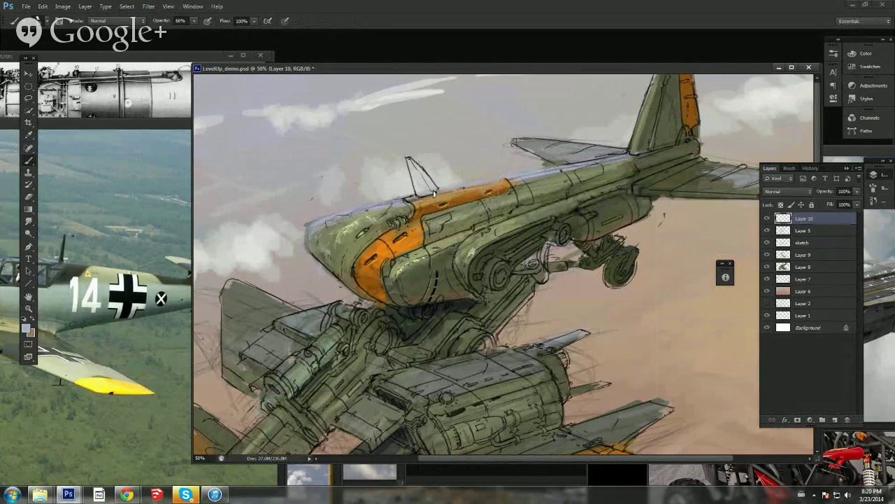
Step: Sample pale lavender tones and extend the rim highlight over the nose and top of the fuselage with a fine brush
left_click(30, 308)
left_click_drag(478, 241, 538, 207)
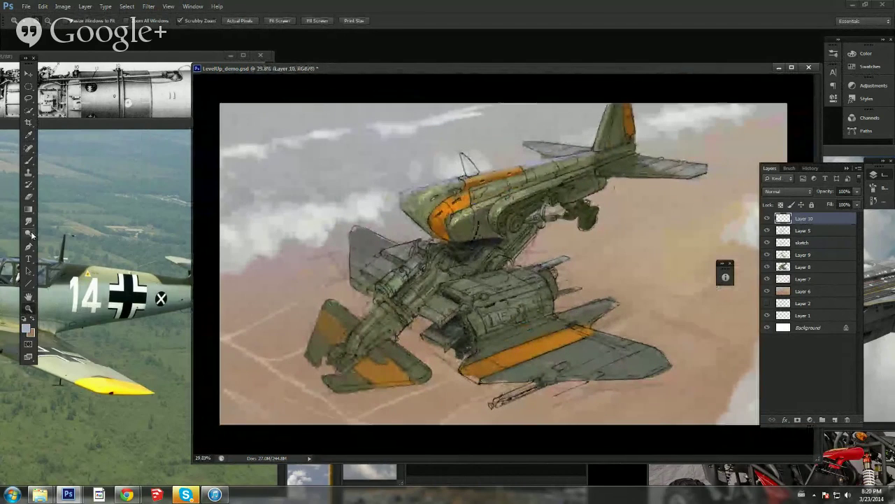
left_click(29, 233)
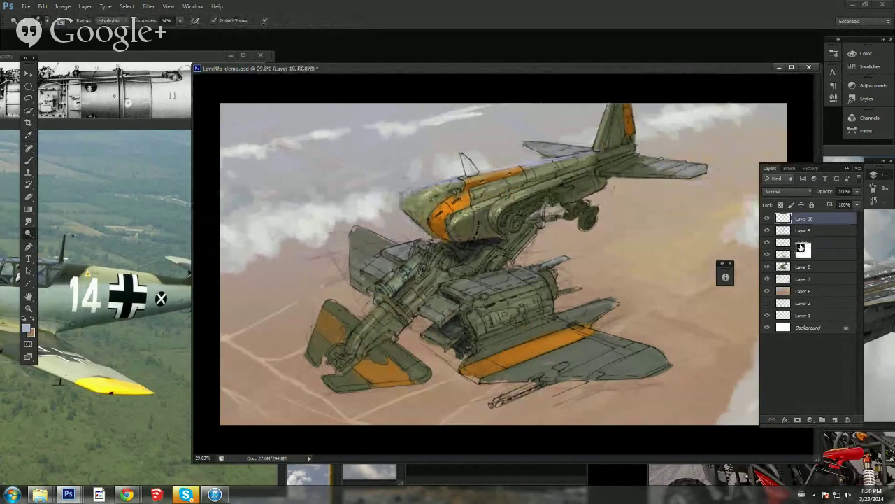
key("b")
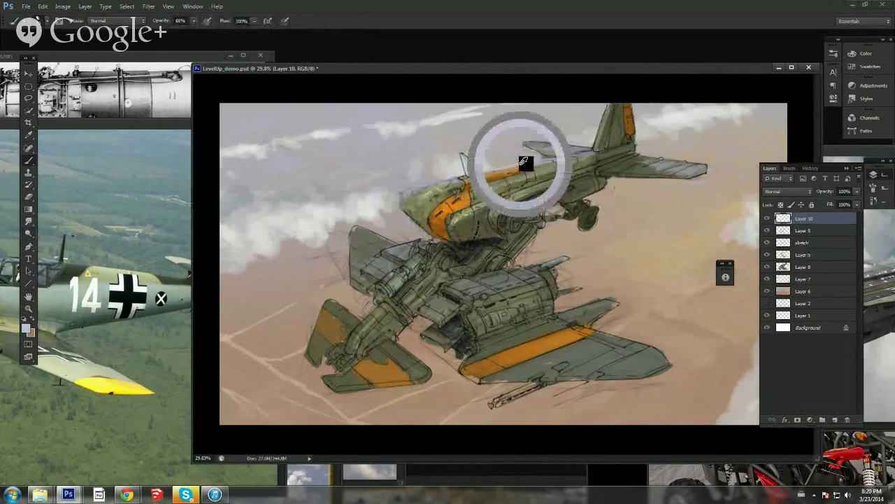
right_click(522, 164)
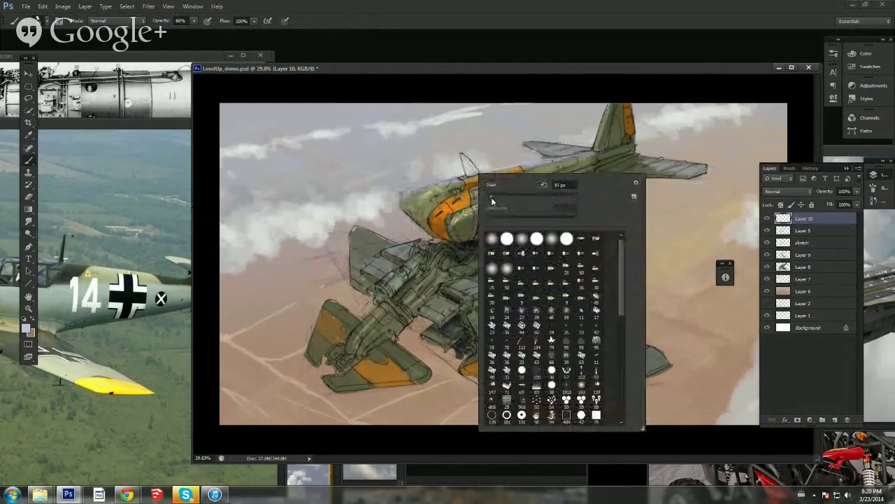
left_click(409, 193, "alt")
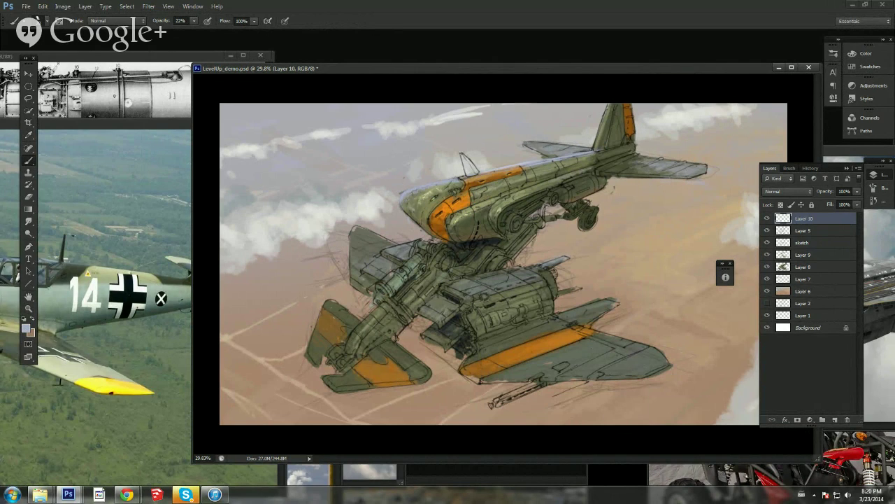
Step: Sample orange from the existing markings and paint a small rectangular orange marking on the lower engine body at 66% opacity
left_click(430, 193, "alt")
left_click(529, 351, "alt")
left_click(458, 206, "alt")
key("6")
left_click_drag(495, 330, 494, 319)
Step: Sample the dark olive beside the wing's orange band and shift its hue towards green for the brush colour
left_click(499, 344, "alt")
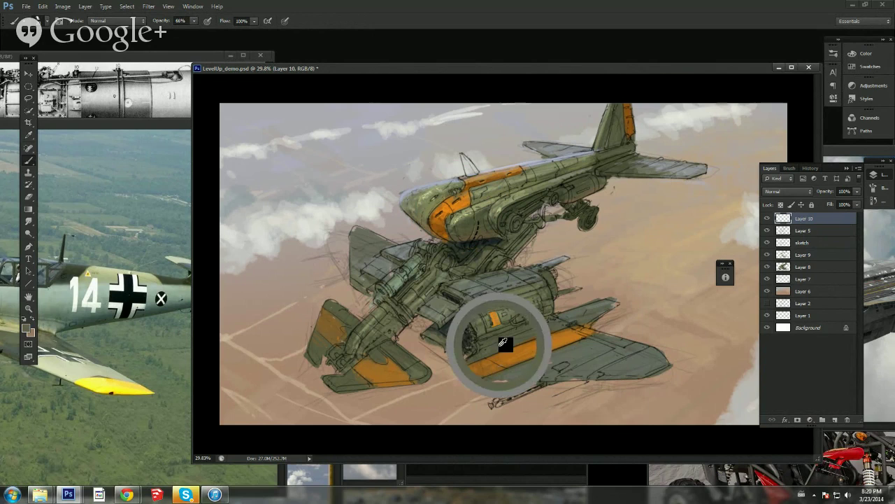
left_click(29, 330)
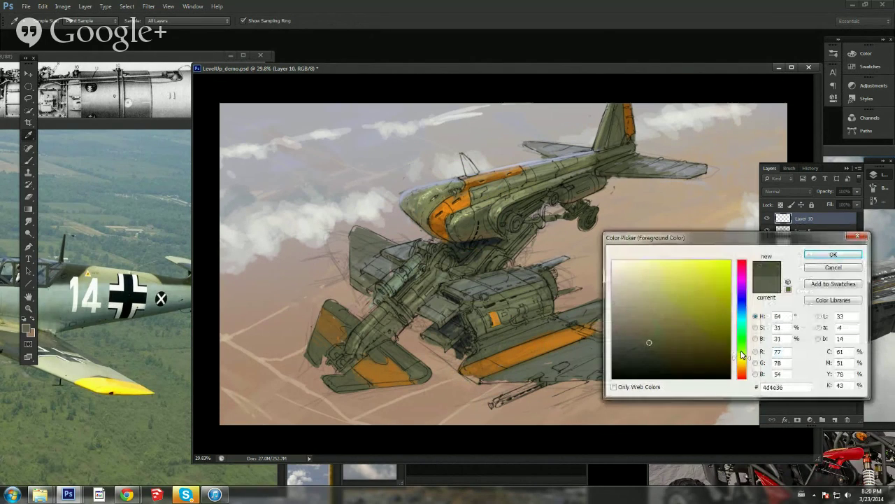
left_click_drag(743, 355, 743, 348)
left_click(834, 254)
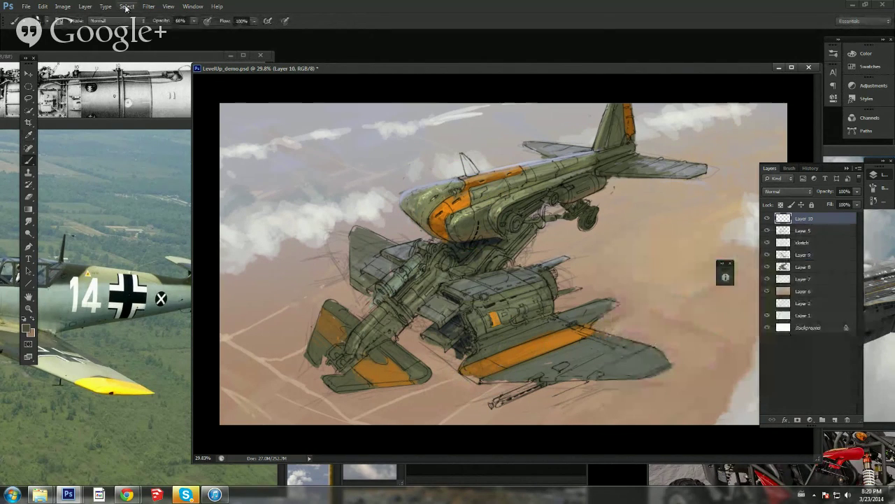
left_click(101, 21)
Step: Move the document window aside, save the painting and view the whole composition at 25%
left_click_drag(471, 68, 444, 69)
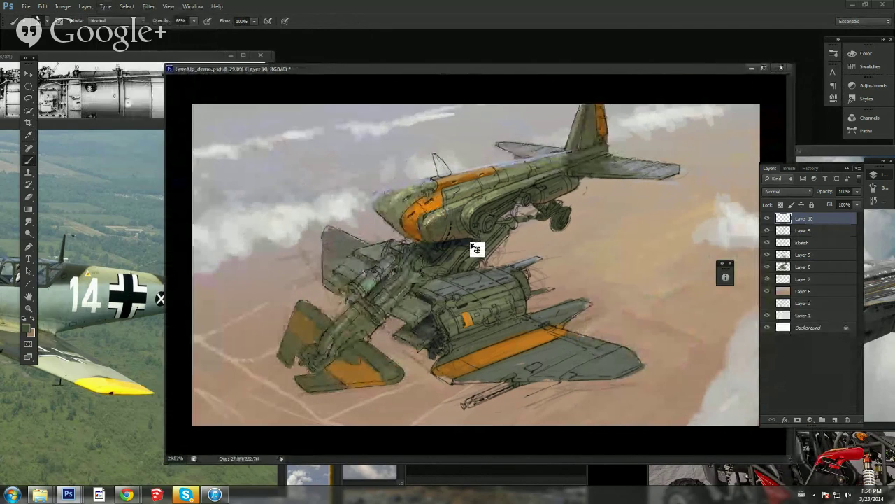
key("ctrl+s")
left_click(30, 309)
left_click_drag(513, 259, 434, 262)
left_click(513, 259)
left_click(528, 260)
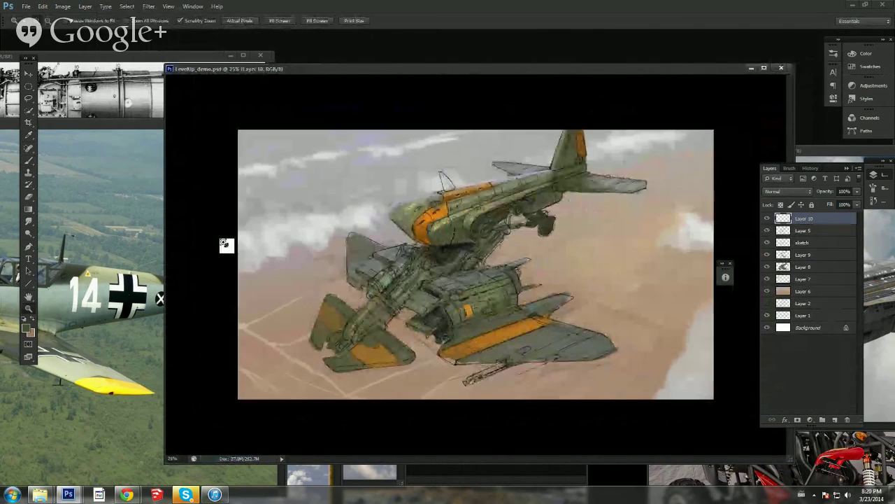
key("v")
right_click(492, 258)
left_click(478, 253)
key("b")
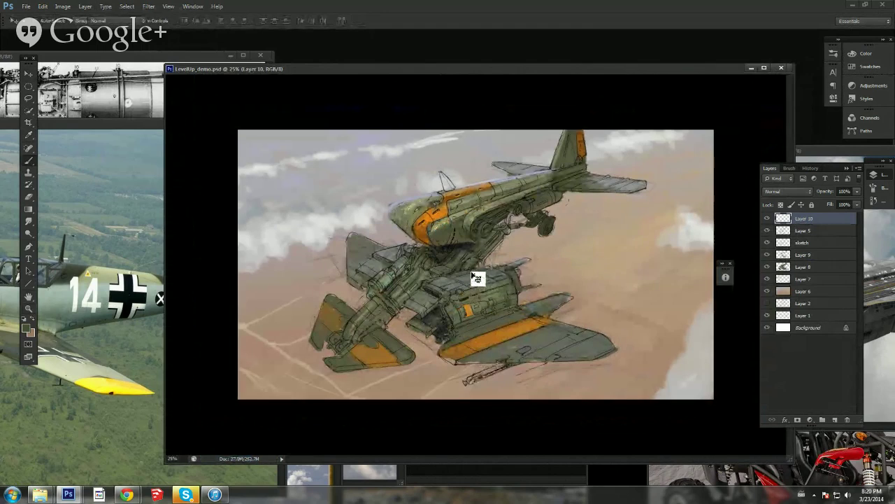
Step: Sample green from the upper leg joint and paint a tonal accent there at 66% opacity, then sample olive from the nose
right_click(482, 259)
double_click(487, 423)
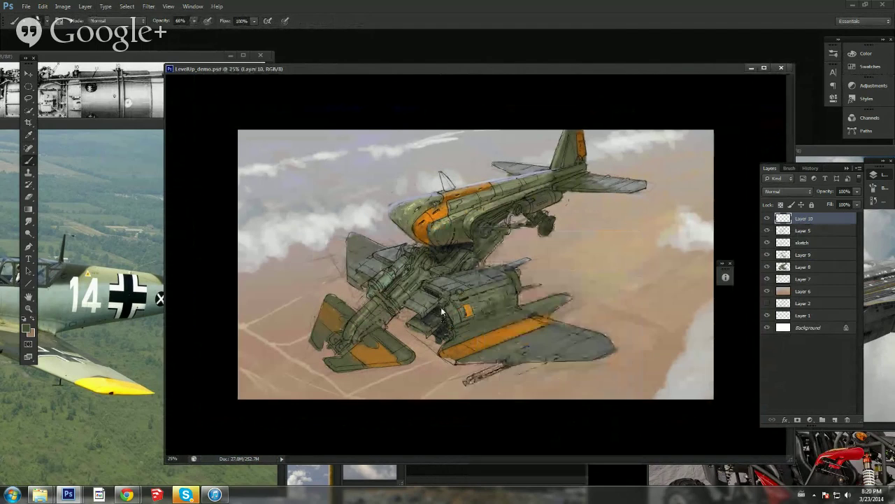
left_click(381, 266, "alt")
left_click_drag(373, 269, 375, 280)
left_click(420, 208, "alt")
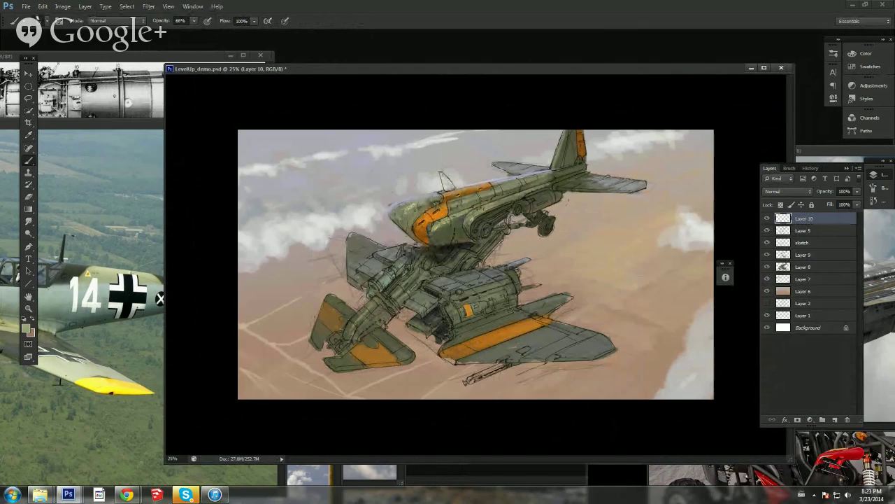
Step: Sample the shadow beneath the fuselage, then set the brush colour to dark orange-brown #6f3c09 for shading the nose band at 33% opacity
right_click(474, 246)
key("Escape")
left_click(464, 245, "alt")
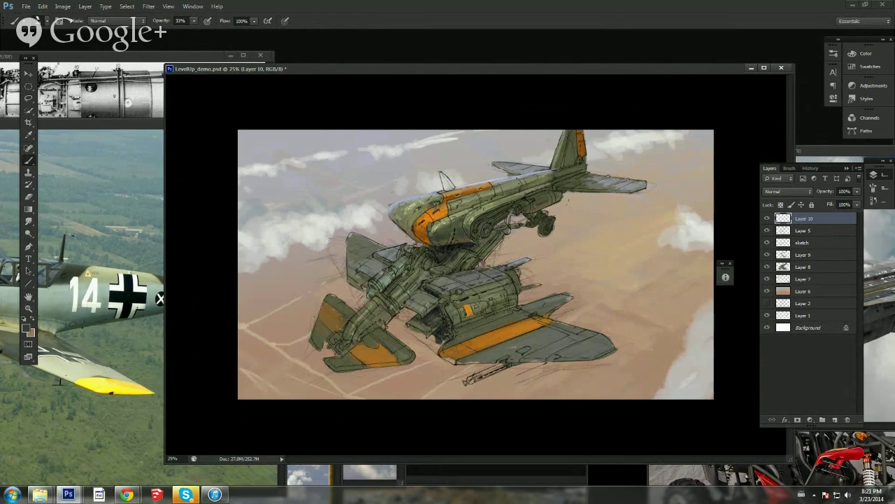
left_click(28, 330)
left_click(423, 244)
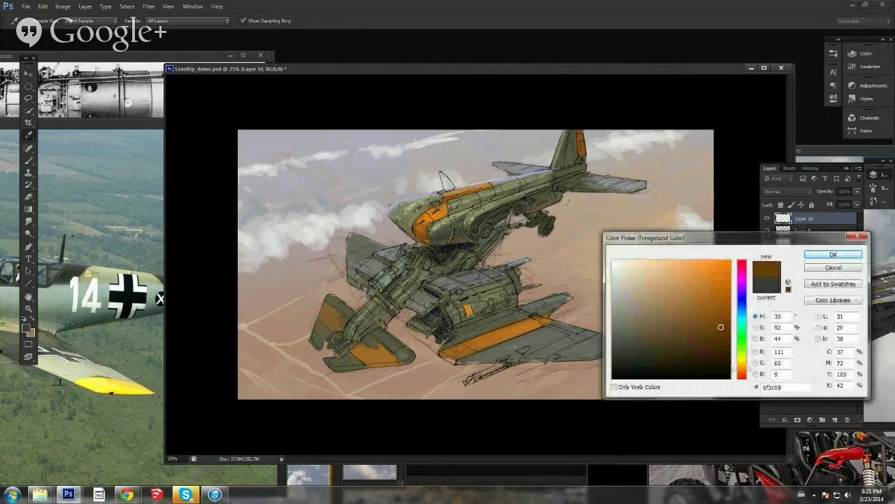
left_click(833, 254)
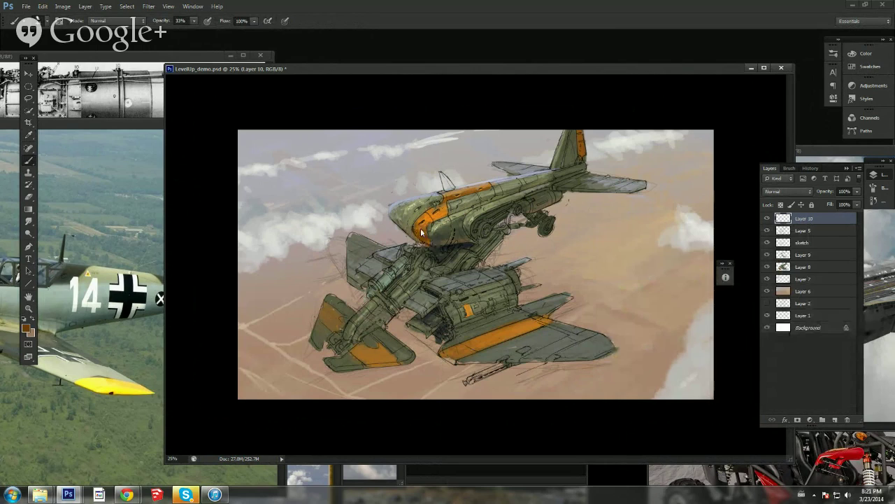
Step: Sample olive and pale yellow-green tones from the nose as brush colours for refining its shading at 33% opacity
left_click(445, 233, "alt")
left_click(407, 224, "alt")
left_click(416, 203, "alt")
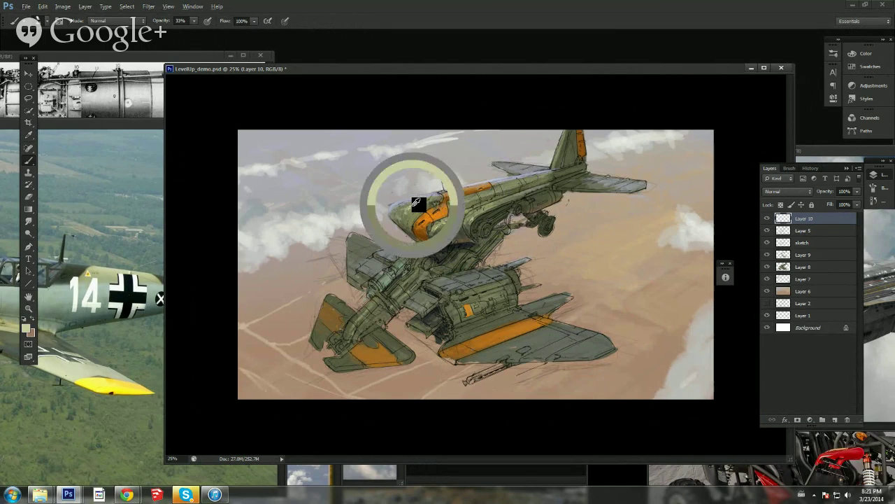
right_click(484, 223)
key("Escape")
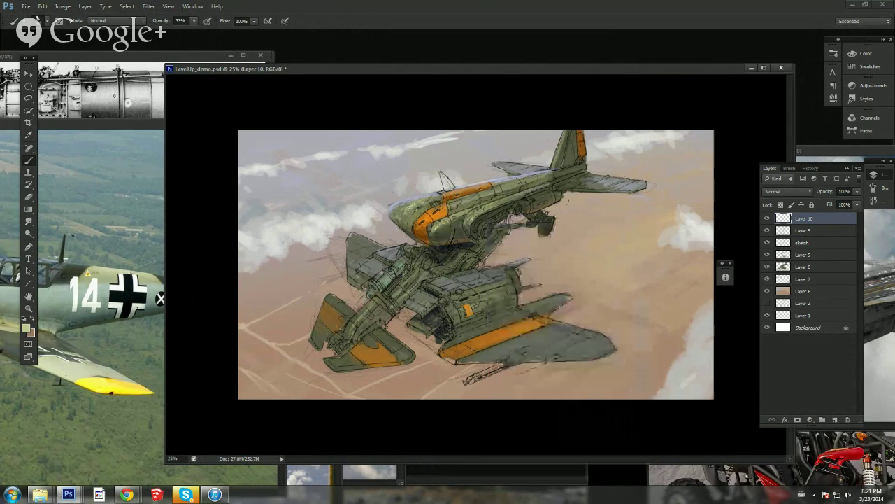
Step: Set the brush colour to a bright orange based on the nose band for accents at 66% opacity
left_click(27, 329)
left_click(431, 214)
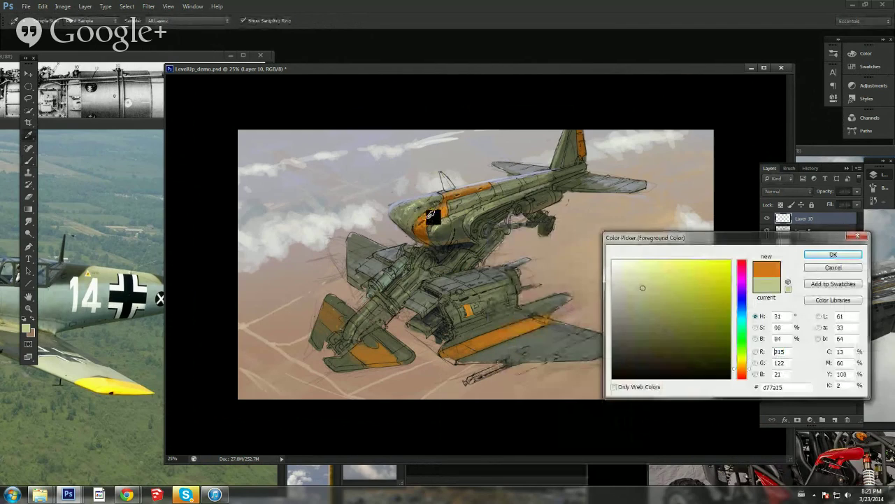
left_click(819, 256)
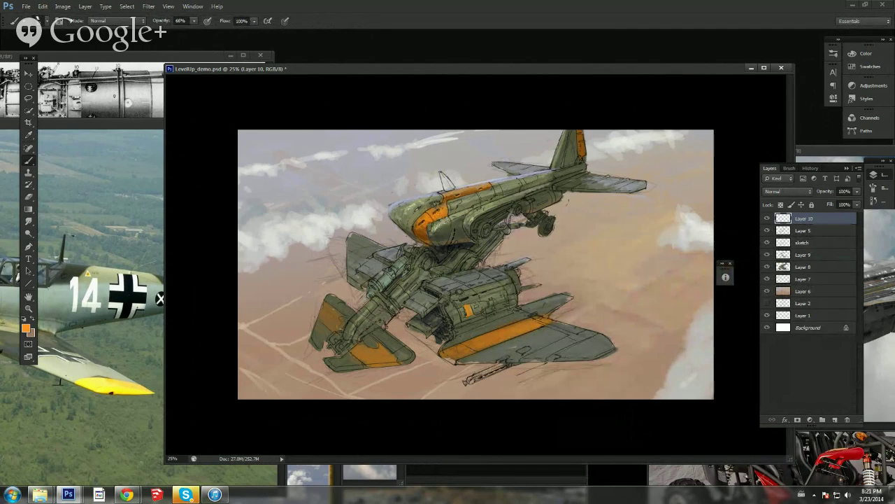
Step: Sample the pale yellow-green highlight on the nose as the brush colour for light accents at 44% opacity
left_click(415, 201, "alt")
right_click(498, 215)
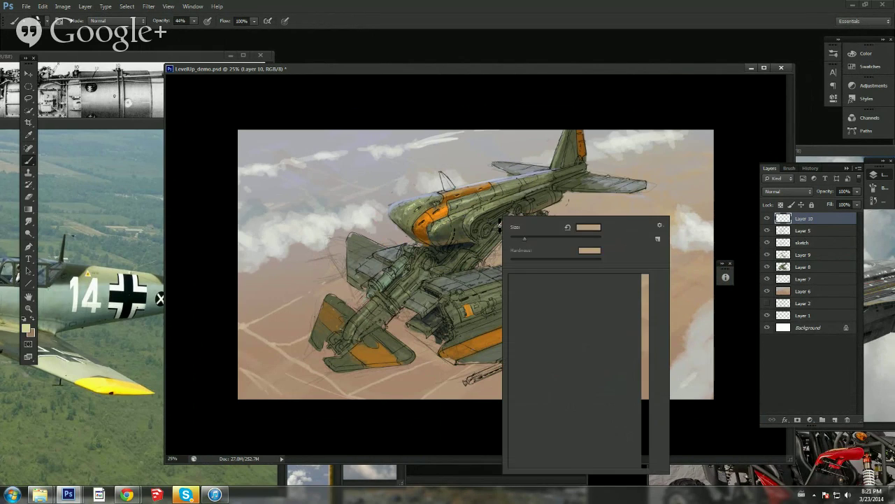
key("Escape")
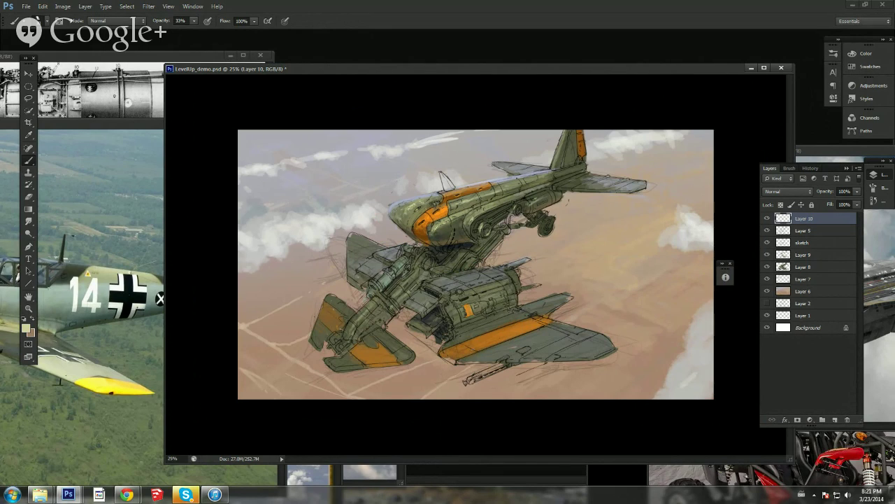
Step: Sample dark and grey-green tones and deepen the shading beneath the fuselage on Layer 8
left_click(549, 198, "alt")
left_click(460, 244, "alt")
left_click(813, 270)
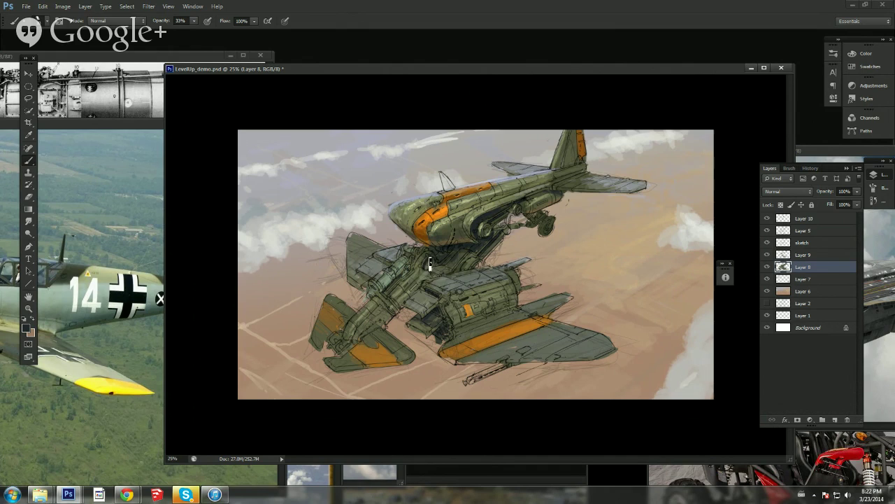
left_click(397, 292, "alt")
left_click(445, 283, "alt")
left_click(396, 289, "alt")
Step: Load the painted aircraft shape of Layer 8 as a selection
left_click(62, 6)
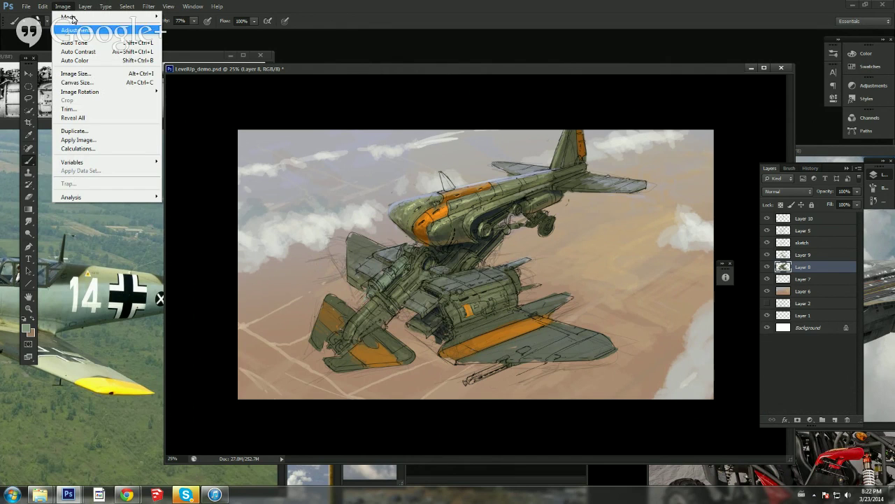
mouse_move(91, 7)
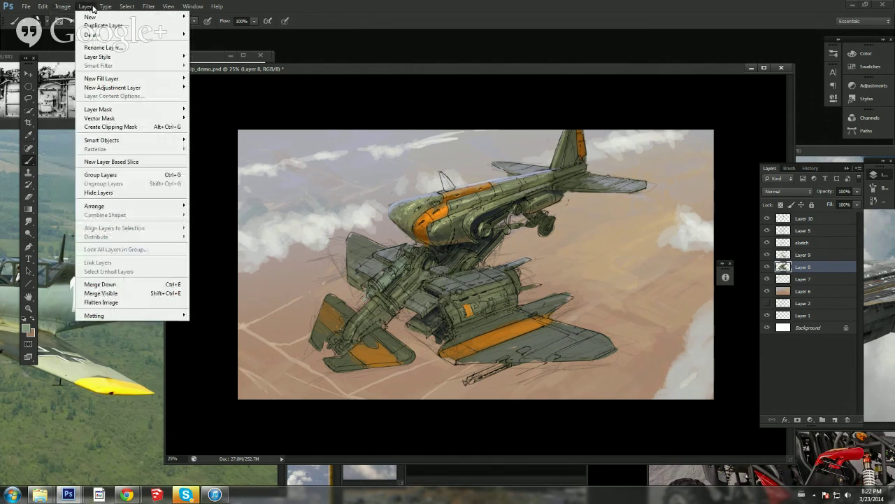
mouse_move(127, 6)
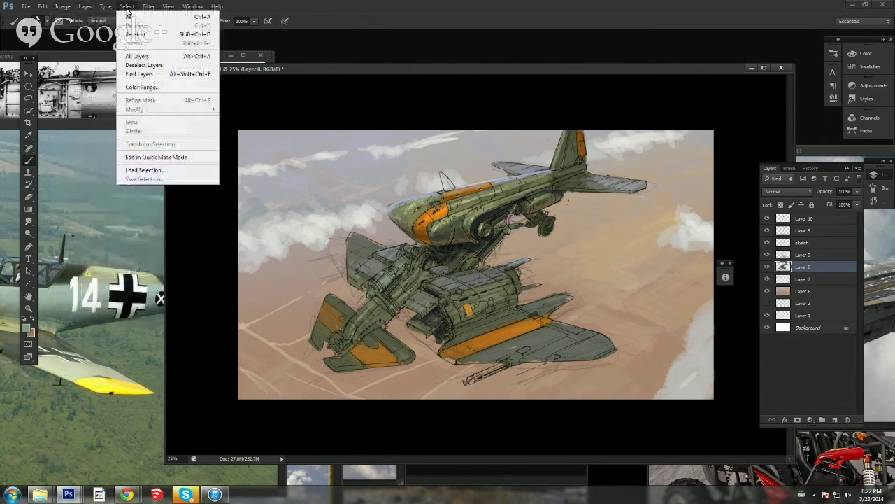
left_click(155, 172)
key("Return")
Step: Set the brush opacity to 20% and paint soft grey-green strokes over the rear fuselage, fin and tailplane within the selection
right_click(574, 193)
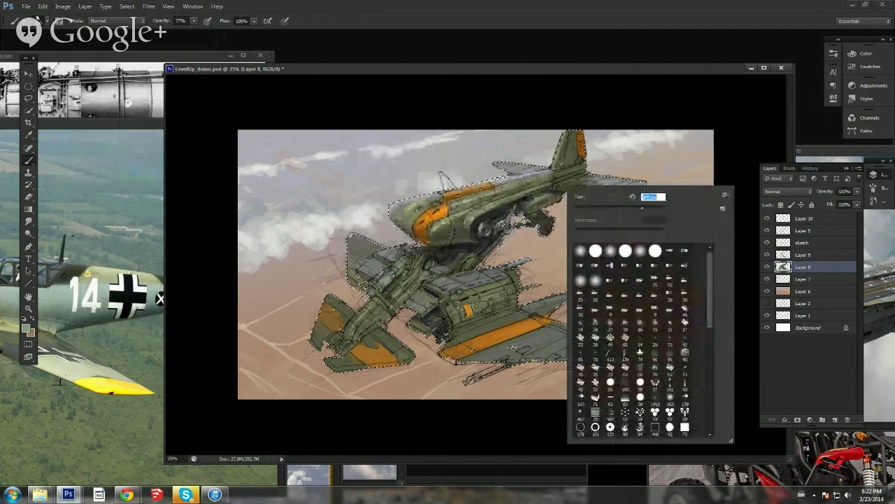
left_click(663, 157)
key("2")
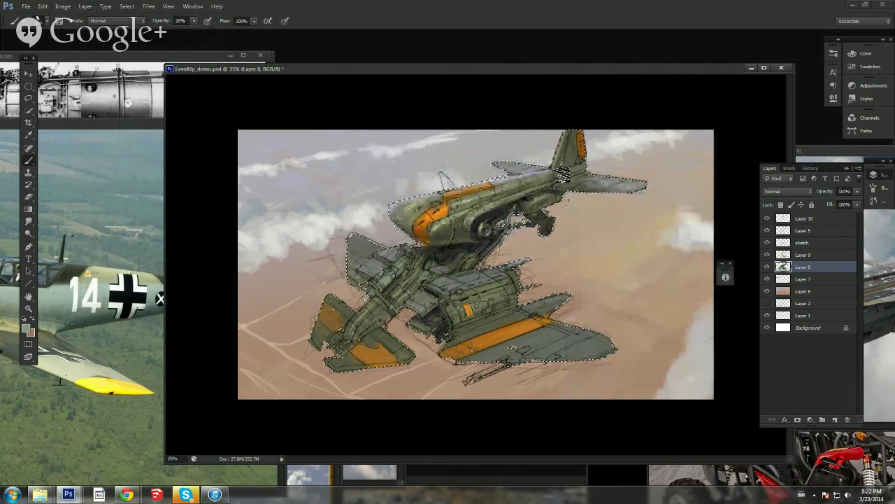
mouse_move(563, 174)
left_mouse_down()
mouse_move(498, 193)
mouse_move(526, 194)
left_mouse_up()
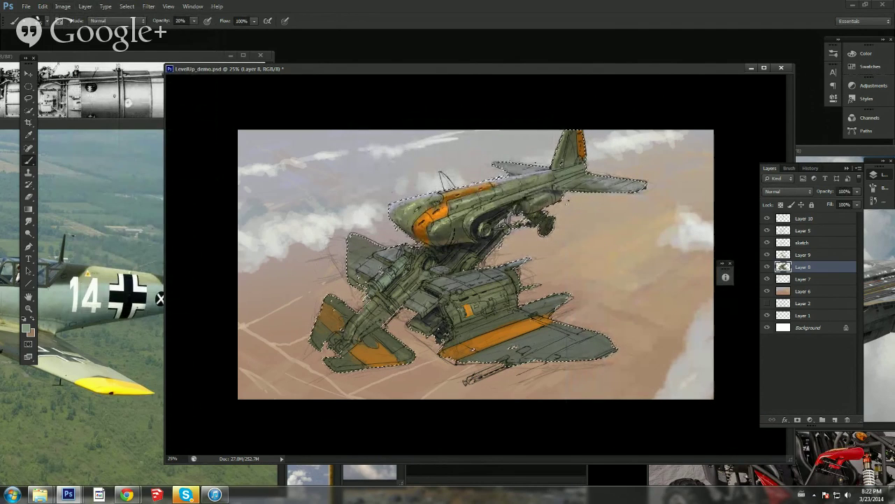
left_click_drag(564, 168, 595, 132)
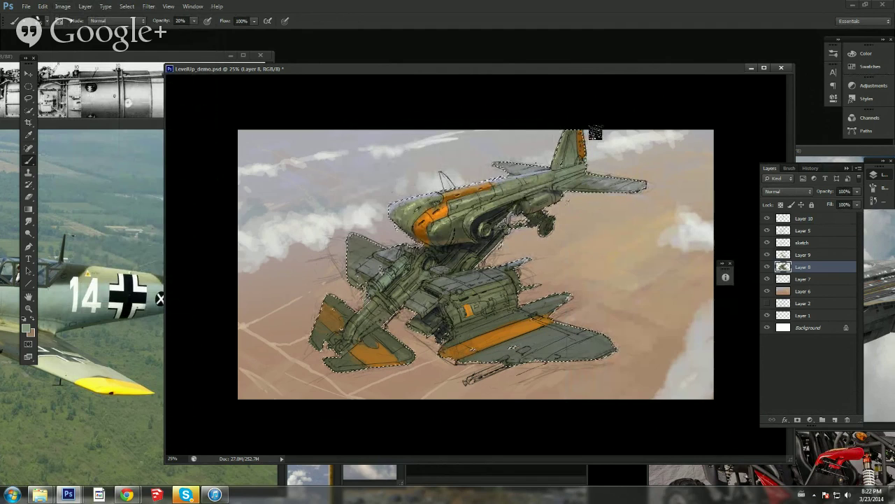
mouse_move(632, 186)
left_mouse_down()
mouse_move(642, 188)
mouse_move(607, 182)
left_mouse_up()
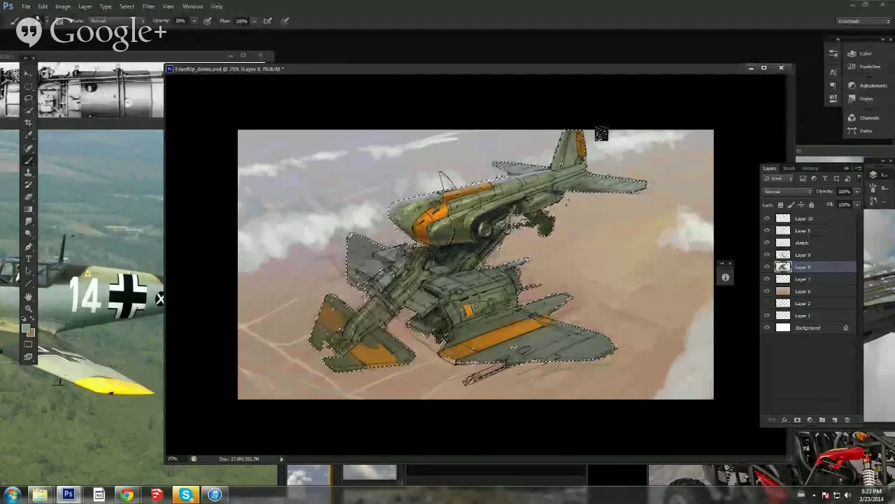
Step: Sample the grey-blue near the far tailplane and lighten it to pale blue #b5bde4 for the brush colour
left_click(26, 328)
left_click(533, 173)
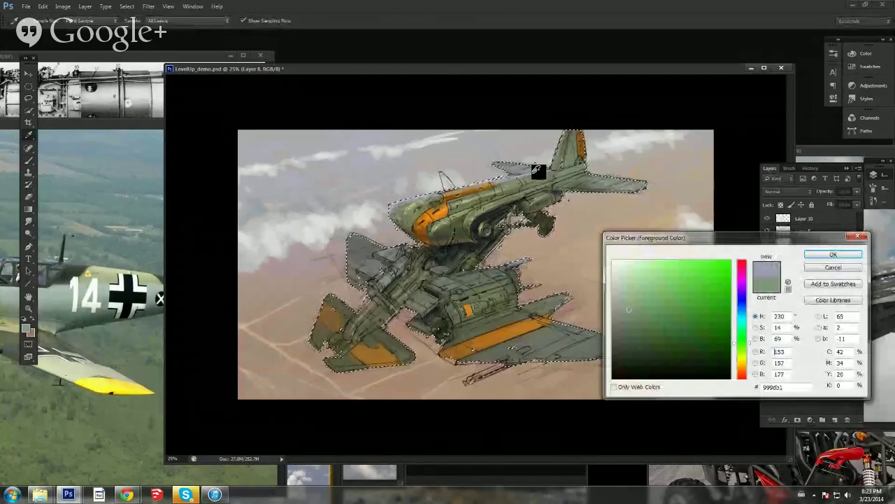
left_click(637, 272)
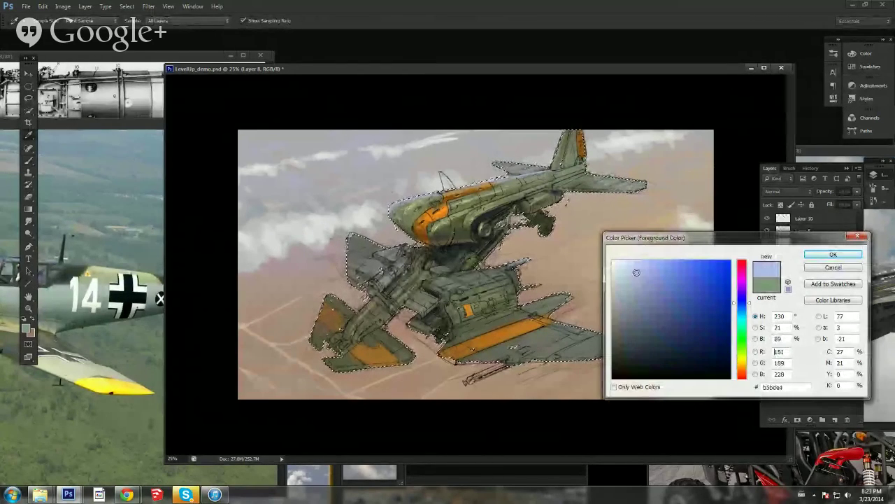
key("Return")
key("b")
Step: Adjust the brush and paint pale blue sky reflections on both tailplanes at 20% opacity
right_click(638, 198)
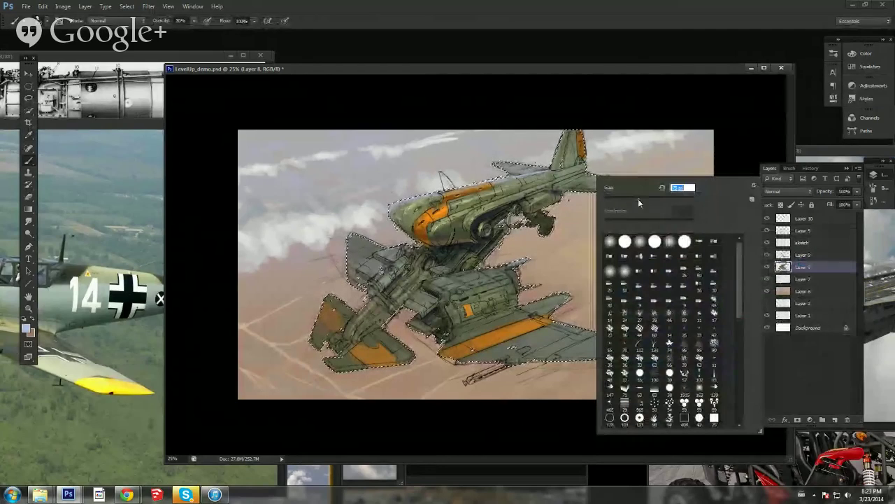
left_click(518, 167)
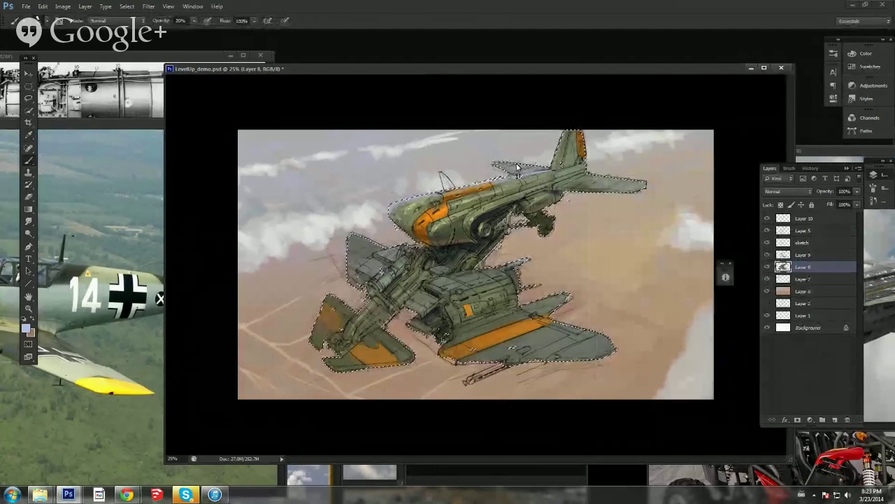
mouse_move(517, 168)
left_mouse_down()
mouse_move(494, 163)
mouse_move(521, 168)
left_mouse_up()
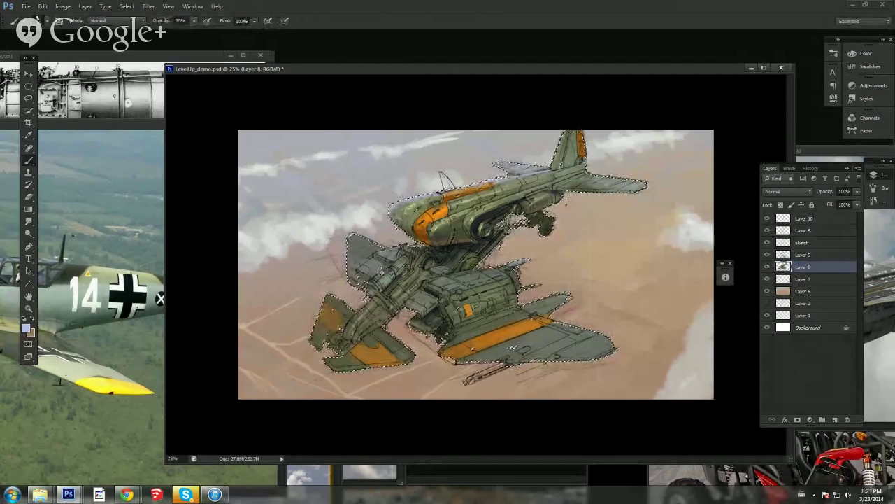
left_click_drag(643, 185, 608, 189)
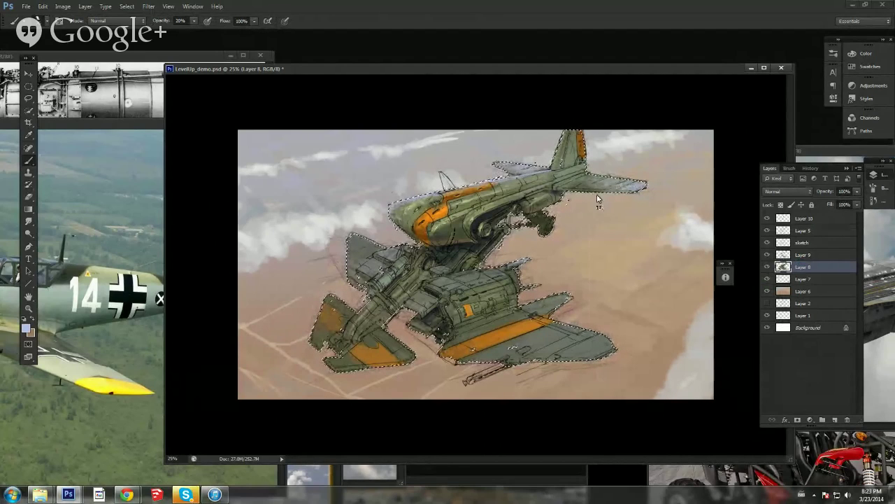
Step: Adjust the brush size and add pale blue light along the top of the fuselage behind the cockpit
right_click(490, 196)
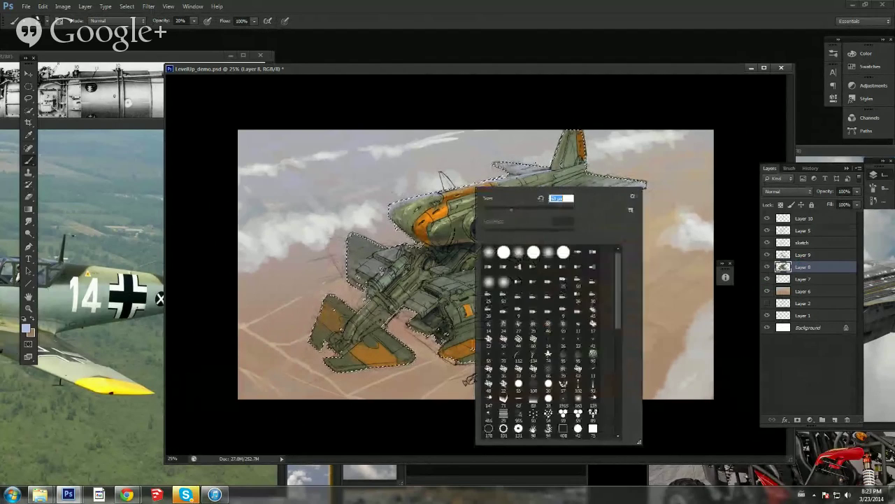
left_click(494, 177)
right_click(524, 180)
left_click(551, 200)
left_click(493, 182)
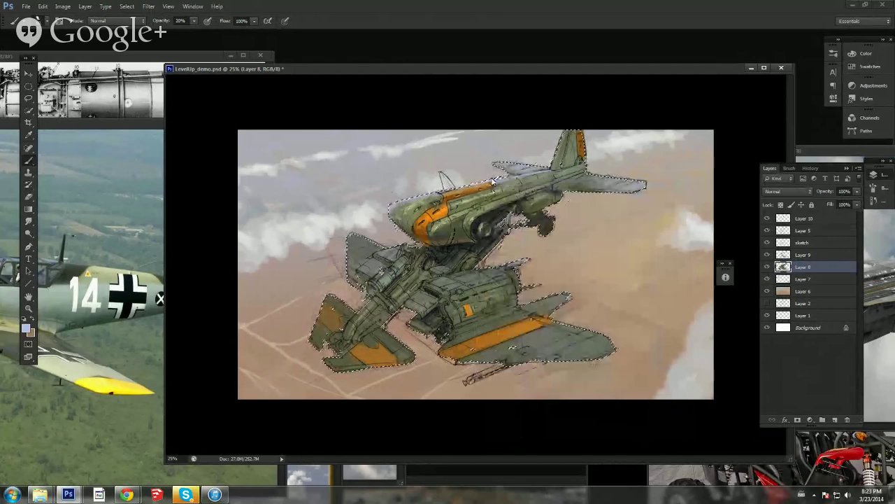
right_click(503, 173)
key("Escape")
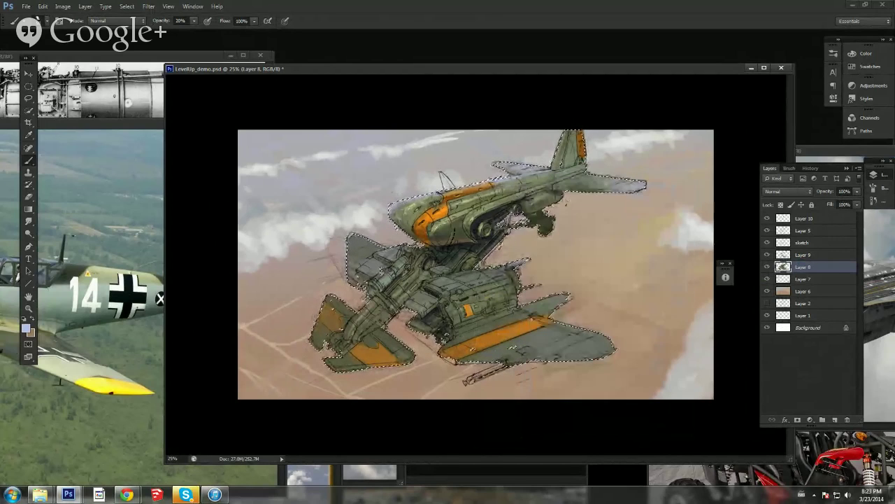
right_click(422, 196)
key("Escape")
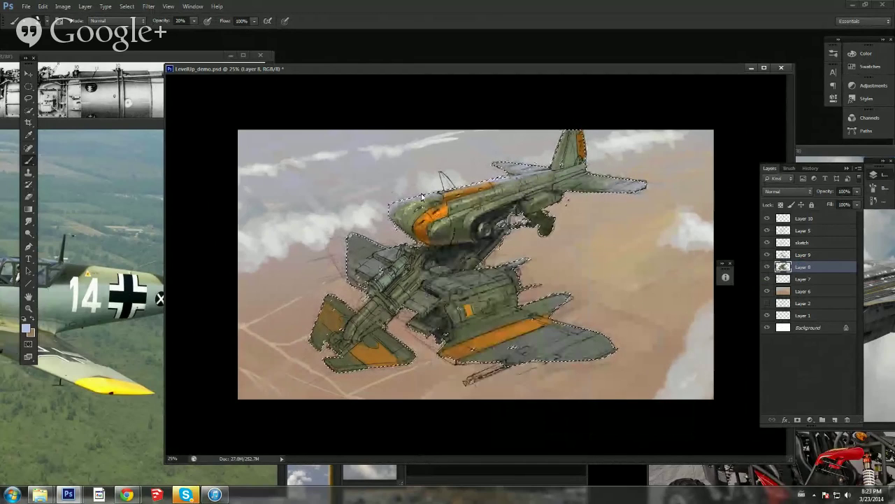
Step: Set the brush colour to pale blue #bac4f6 and paint a highlight along the upper nose on Layer 10 at 20% opacity
left_click(26, 327)
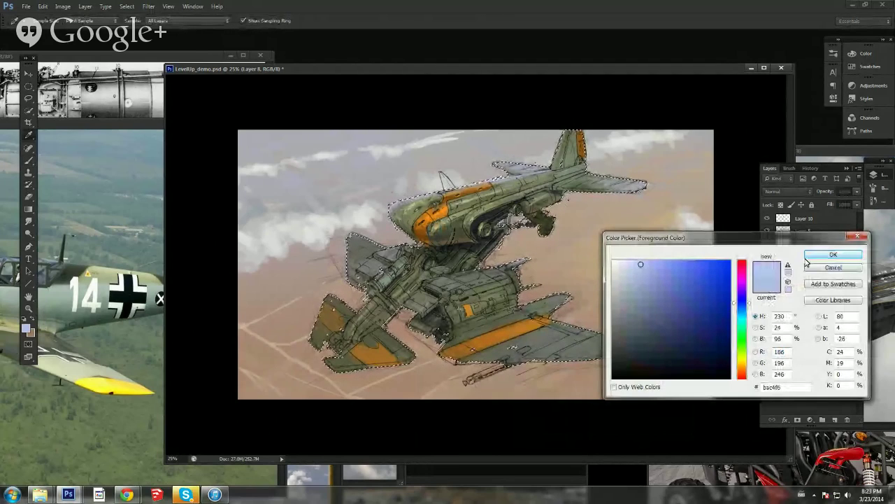
left_click(834, 253)
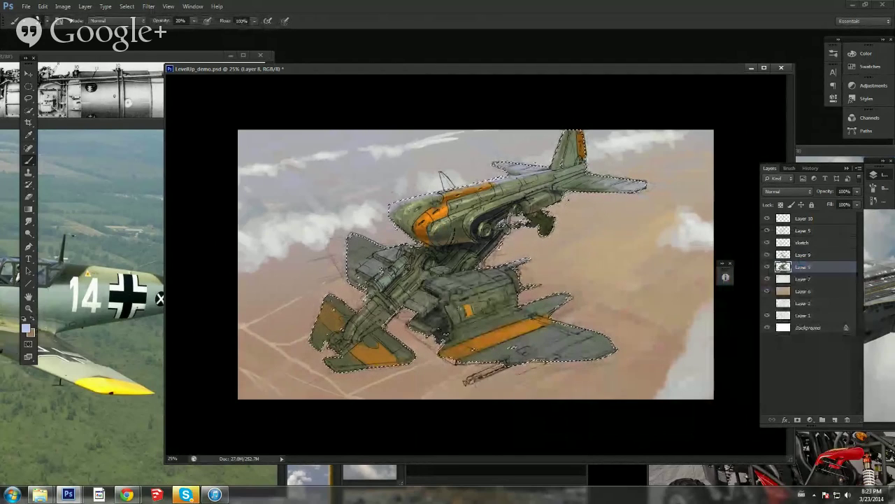
left_click(790, 218)
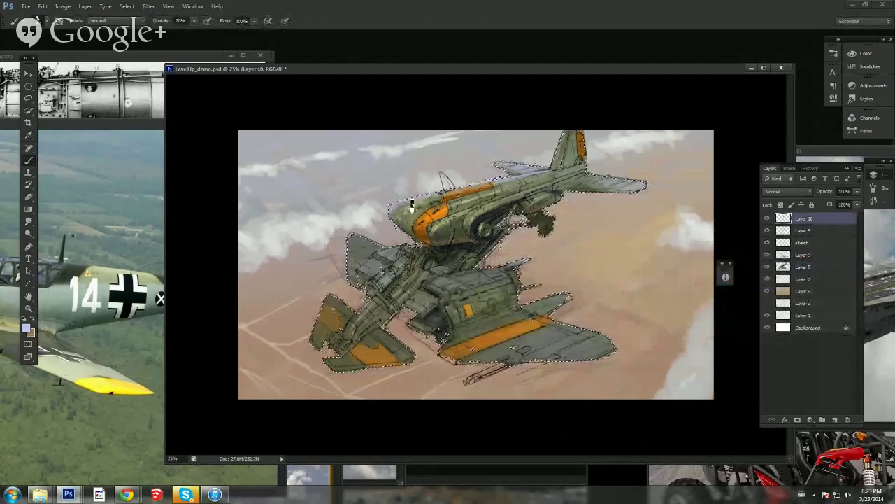
key("2")
mouse_move(410, 202)
left_mouse_down()
mouse_move(423, 197)
mouse_move(394, 210)
mouse_move(402, 201)
left_mouse_up()
right_click(412, 204)
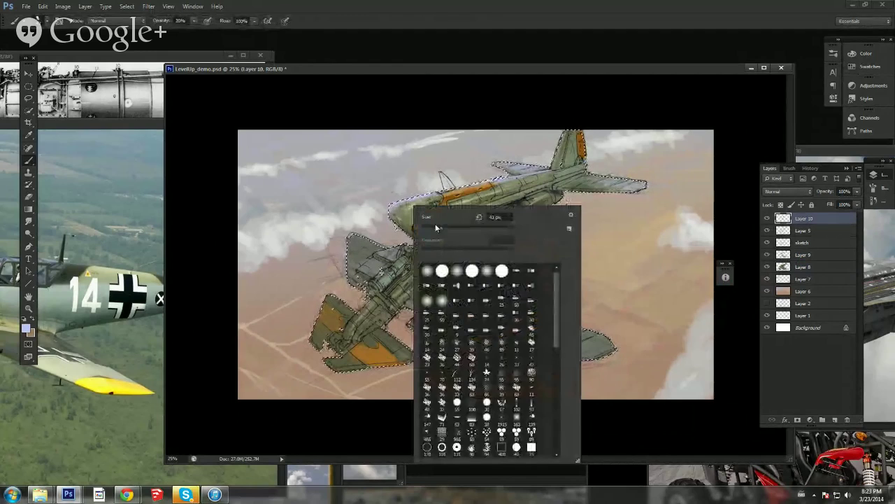
left_click(434, 224)
left_click(395, 211)
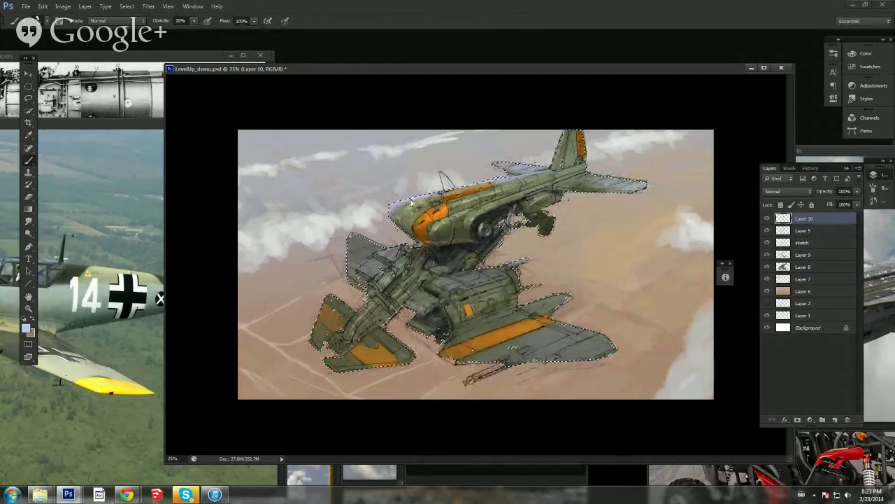
Step: Undo the trial highlight along the fuselage top and dab pale blue light on the lower engine's upper edge at 20% opacity
mouse_move(433, 196)
left_mouse_down()
mouse_move(512, 347)
mouse_move(471, 348)
mouse_move(505, 182)
left_mouse_up()
key("ctrl+z")
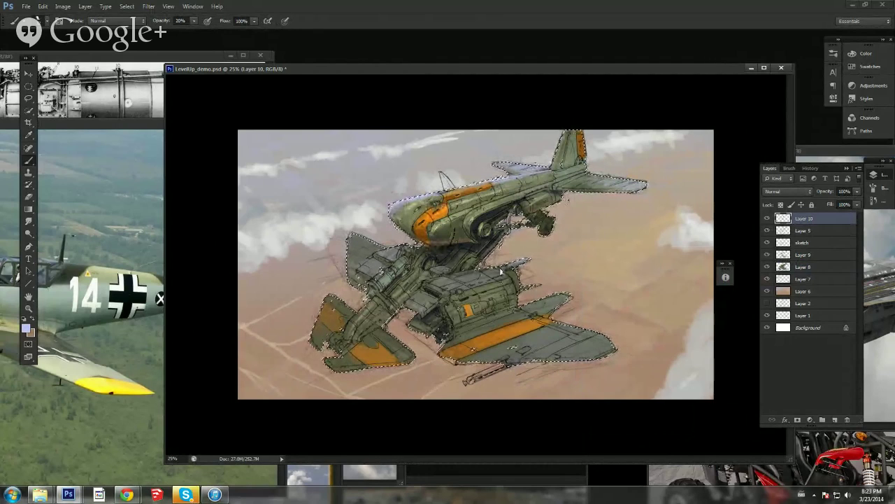
mouse_move(501, 272)
left_mouse_down()
mouse_move(483, 272)
mouse_move(505, 267)
left_mouse_up()
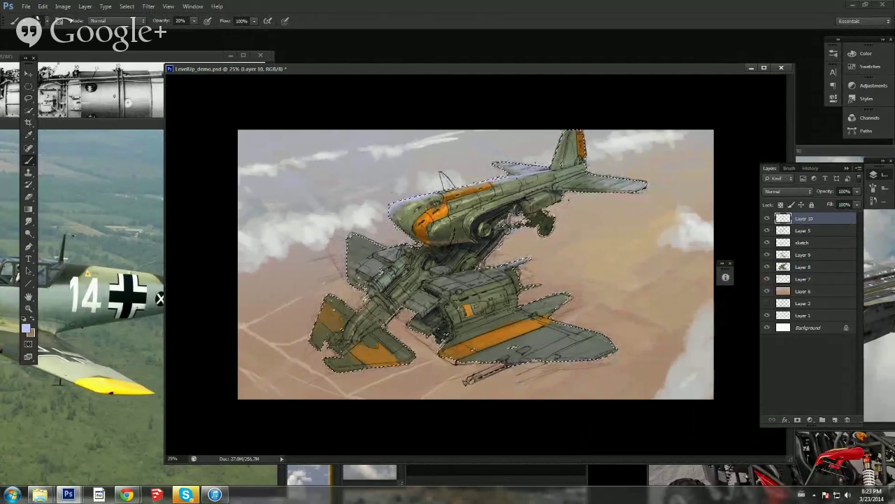
Step: Set the brush opacity to 33%, sample the tail fin's grey-green, and paint the small wing beside the lower machinery
key("3")
key("3")
right_click(446, 247)
left_click(453, 248)
left_click(349, 252)
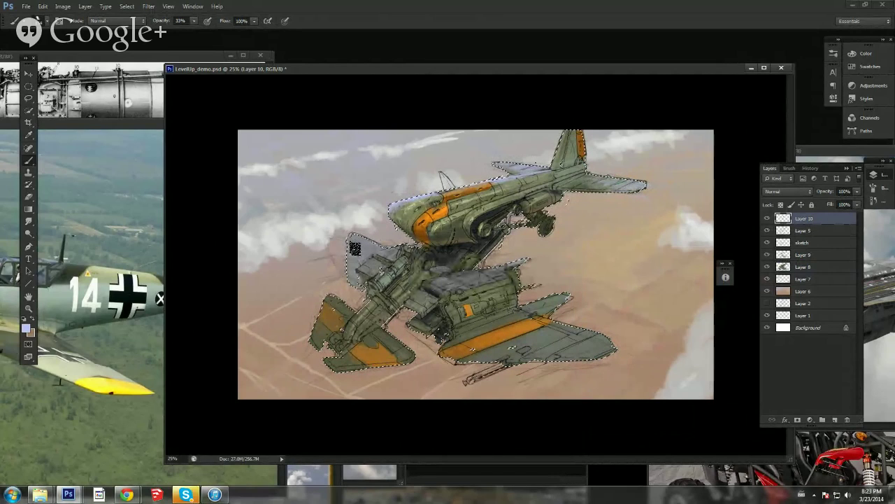
key("ctrl+alt+z")
key("ctrl+alt+z")
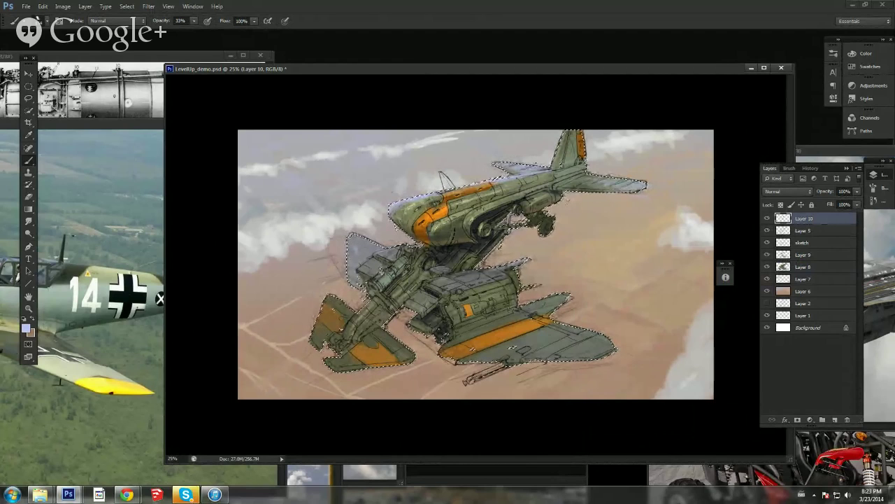
left_click(571, 166, "alt")
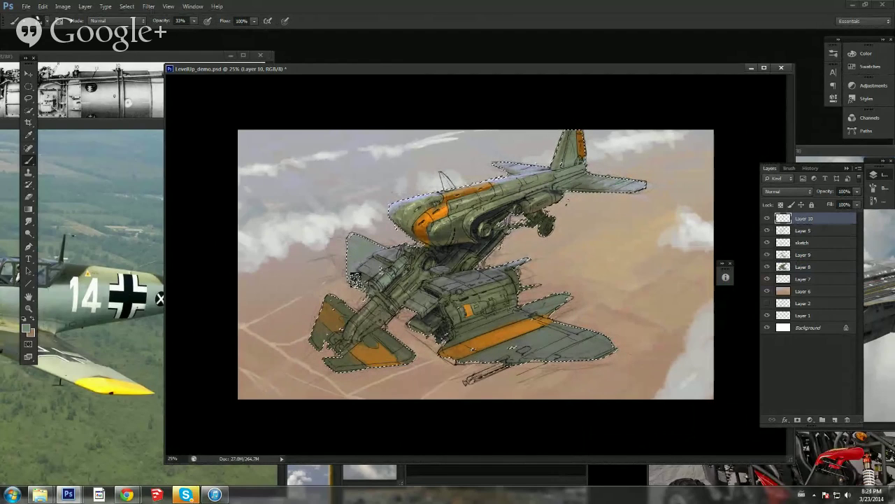
Step: Sample the pale blue at the tip of the nose and adjust the brush size
right_click(446, 176)
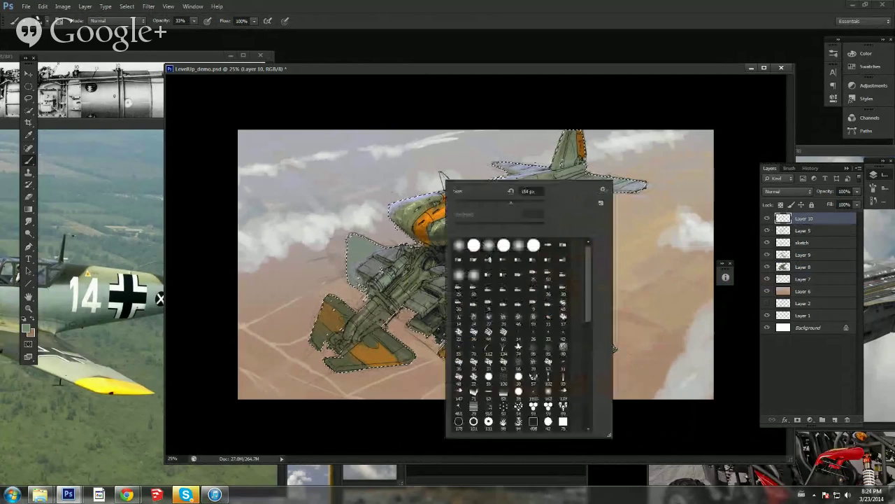
left_click(451, 210)
left_click(403, 216)
left_click(397, 205, "alt")
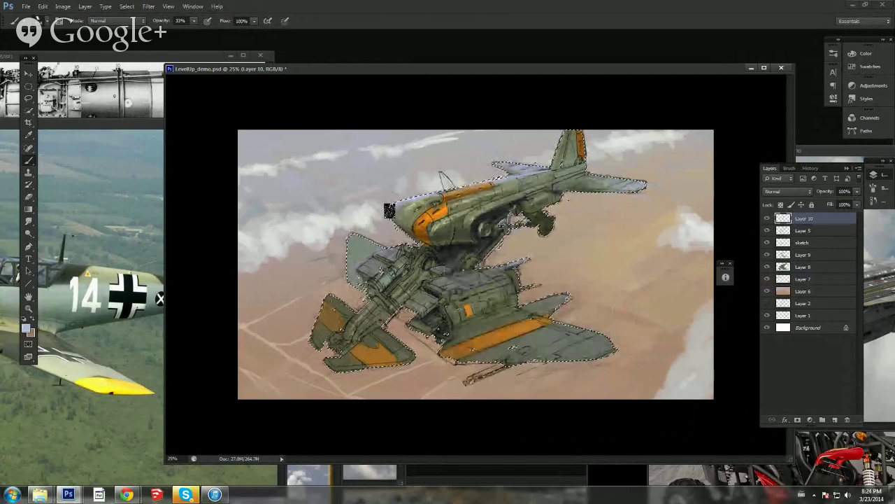
right_click(448, 222)
left_click(479, 247)
left_click(416, 222)
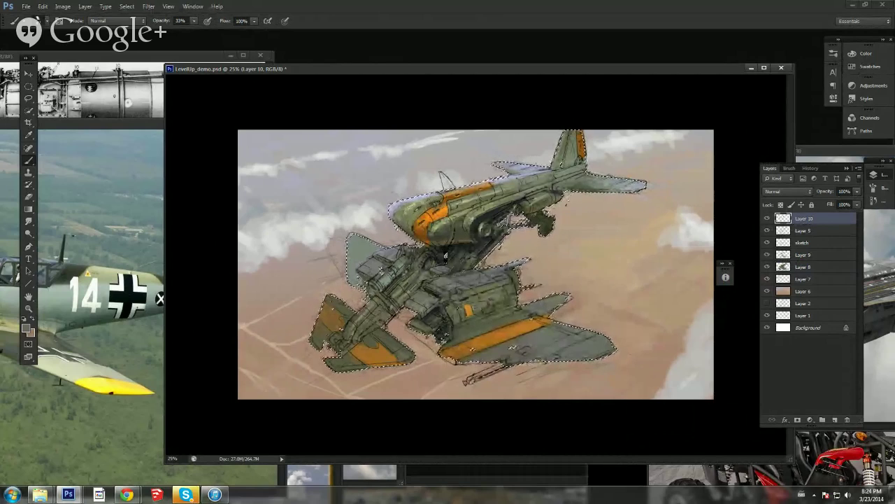
Step: Sample grey from the lower machinery and paint over the dark joint beneath the fuselage on Layer 10
right_click(451, 234)
key("Escape")
left_click(387, 275, "alt")
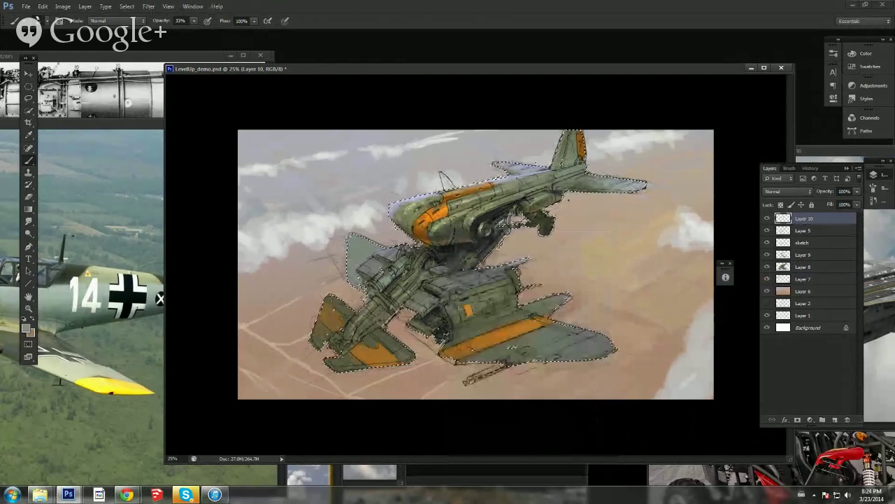
left_click_drag(466, 255, 459, 266)
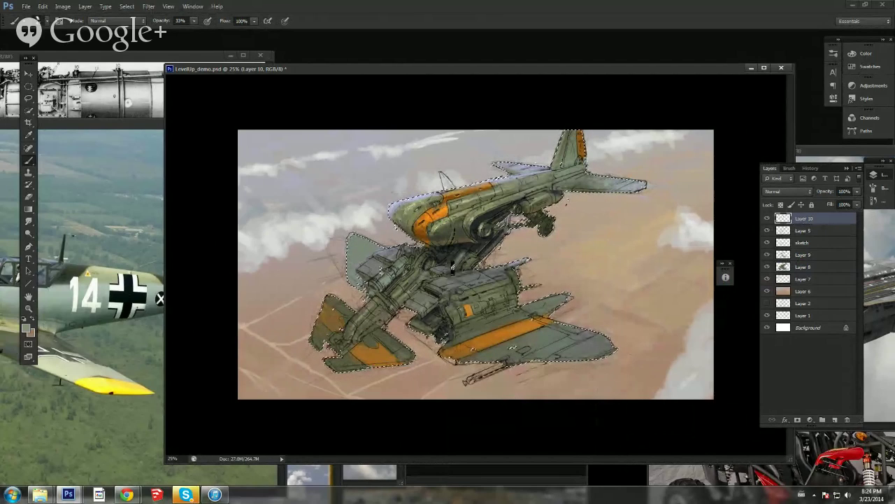
Step: Switch to Layer 5 and paint grey-green over the joint and struts beneath the fuselage at 33% opacity
left_click(810, 266)
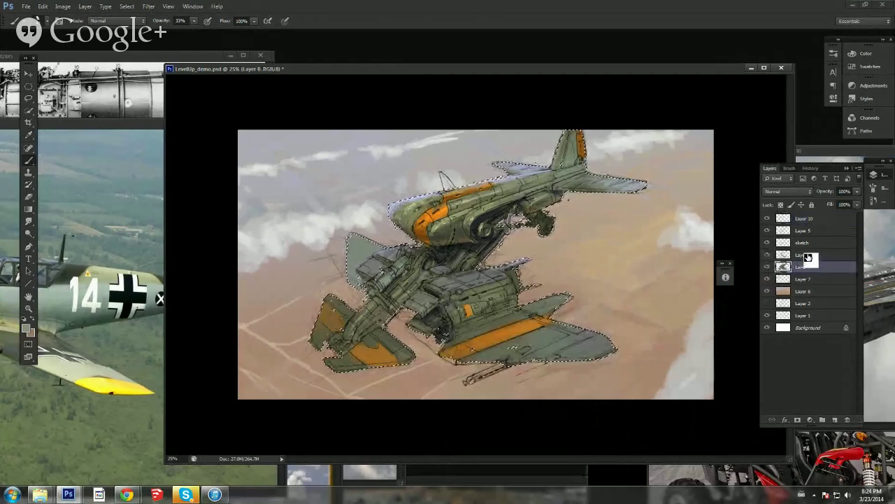
left_click(806, 244)
left_click(802, 231)
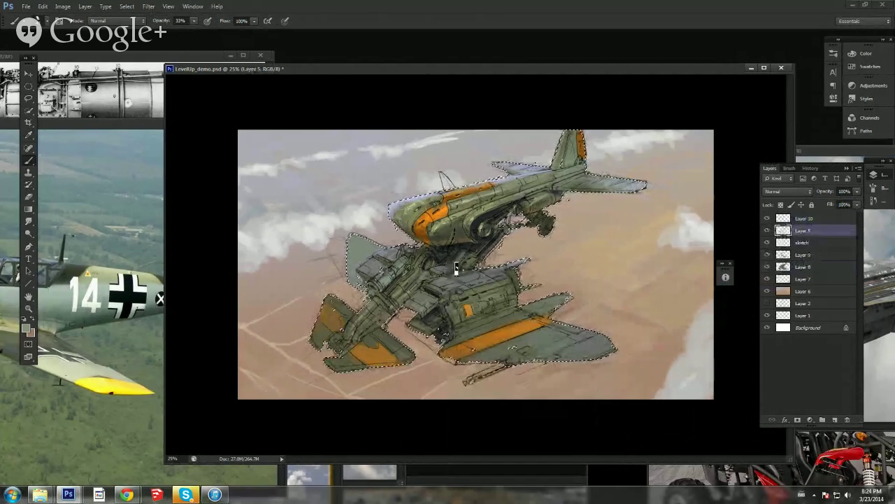
mouse_move(453, 264)
left_mouse_down()
mouse_move(465, 257)
mouse_move(454, 266)
left_mouse_up()
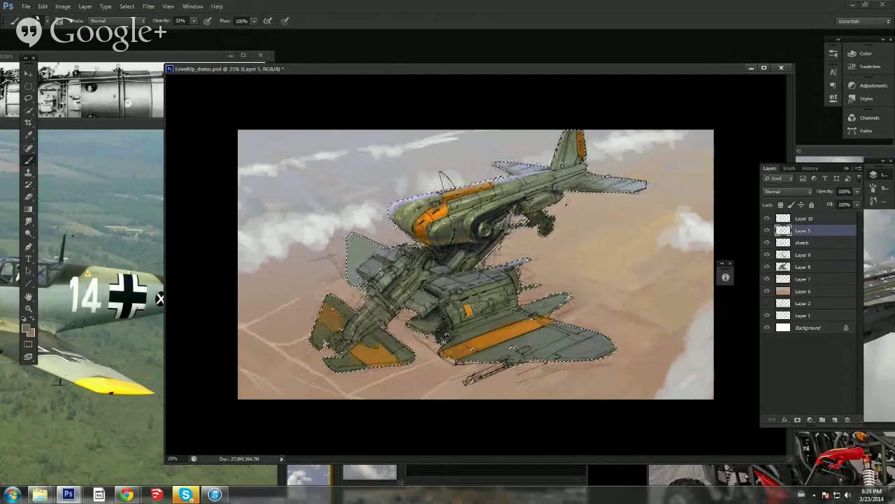
Step: Clean up the lower machinery with the Eraser, then resize the brush and sample a green from the lower arm
key("e")
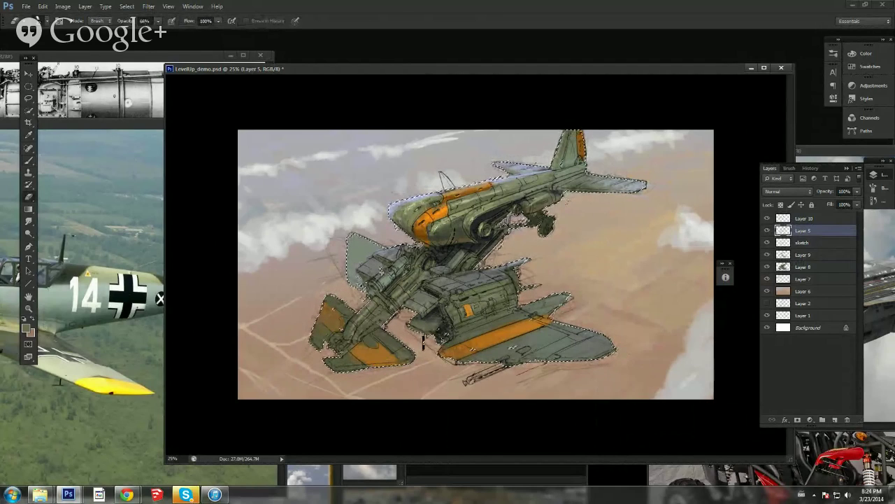
key("b")
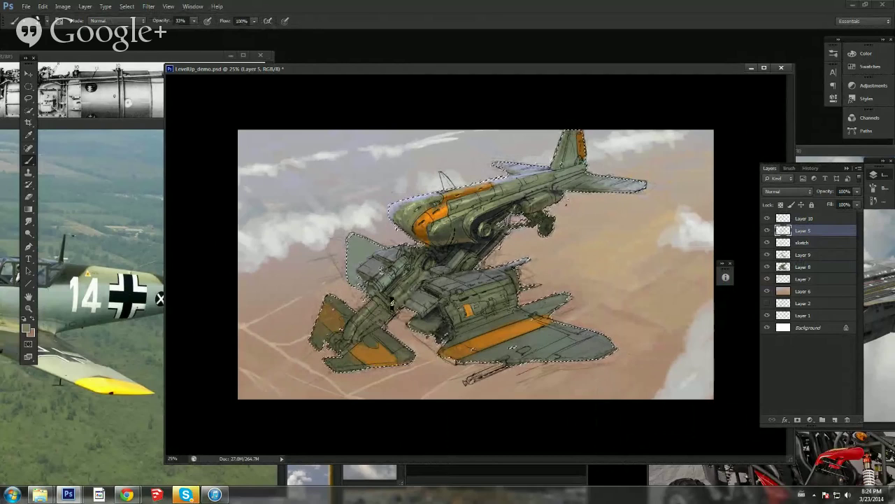
right_click(411, 273)
left_click(439, 252)
key("Return")
left_click(397, 288, "alt")
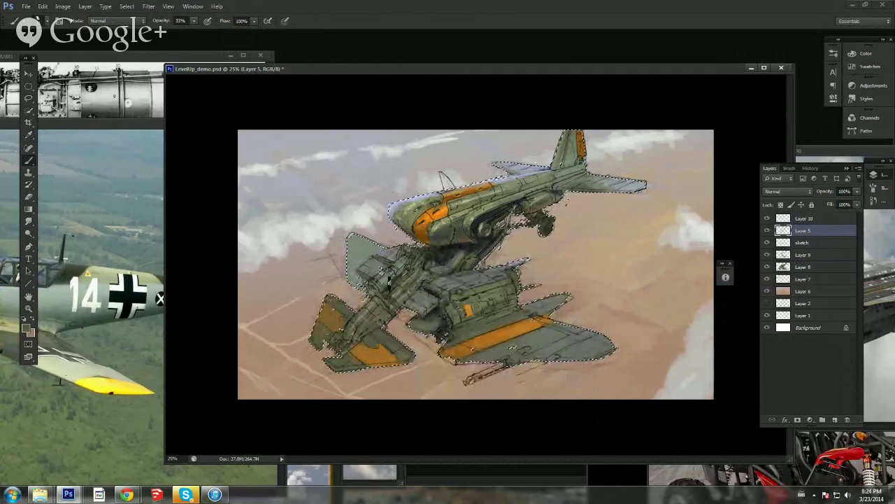
Step: Switch to Layer 8, sample the fuselage's dark green, and set the brush opacity to 88%
left_click(805, 267)
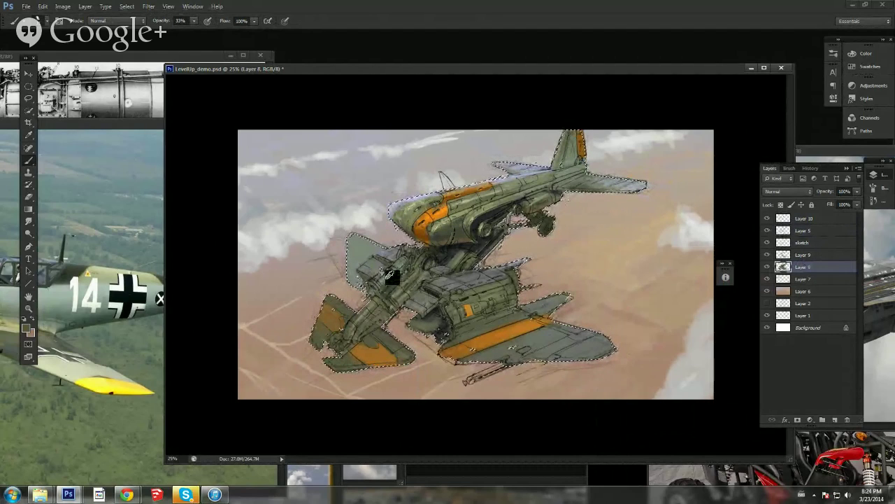
left_click(386, 279, "alt")
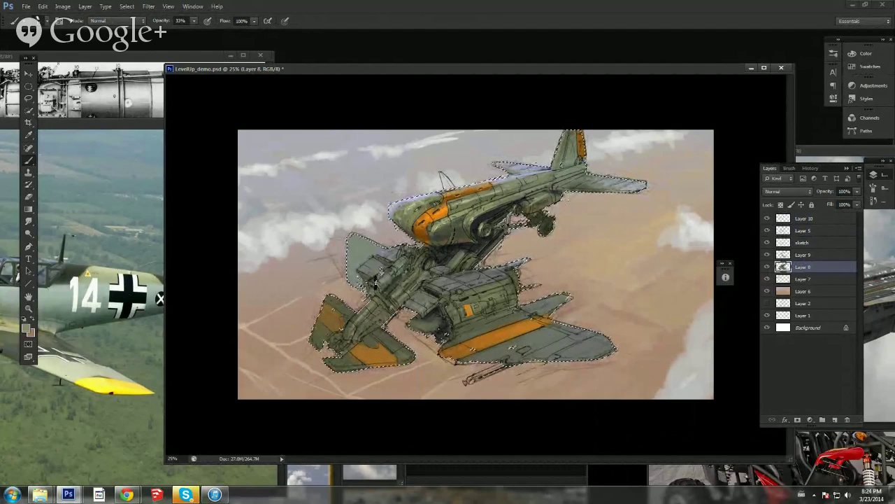
left_click(493, 196, "alt")
key("8")
key("8")
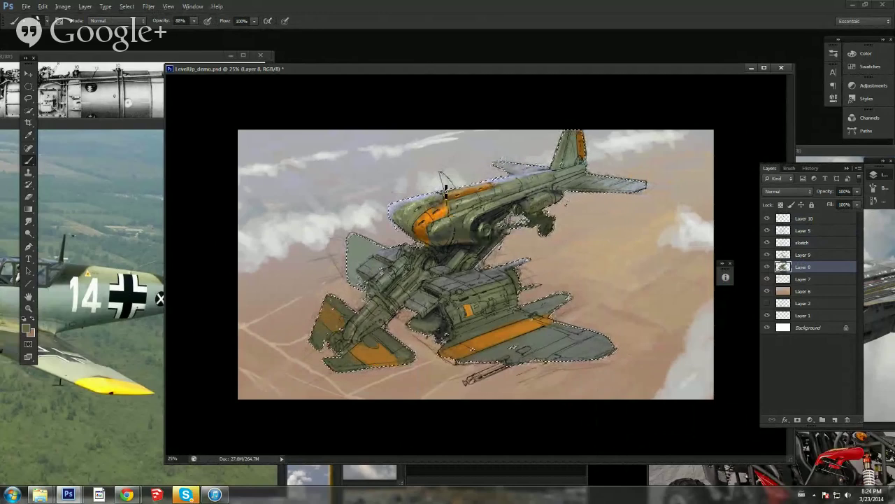
Step: Clear the selection, fill the small fin on top of the fuselage with green, and sample brown from the nose band
key("ctrl+d")
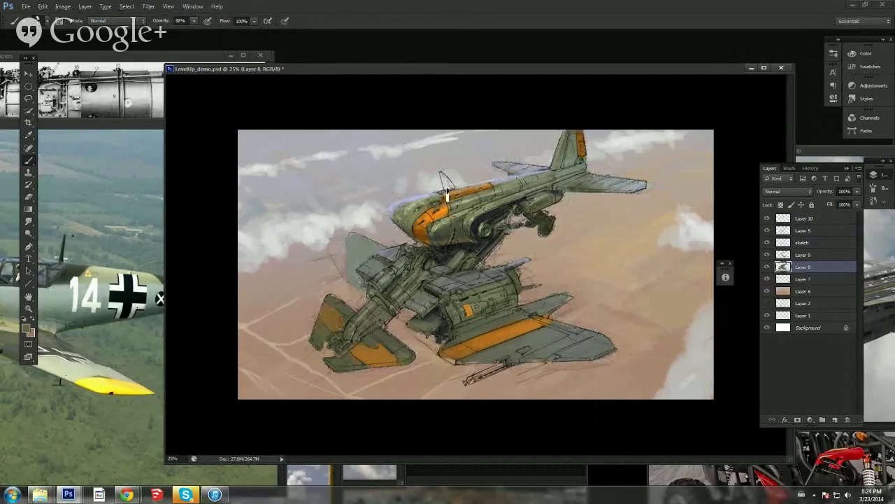
mouse_move(447, 194)
left_mouse_down()
mouse_move(448, 175)
mouse_move(451, 194)
left_mouse_up()
left_click(452, 197, "alt")
left_click(426, 237, "alt")
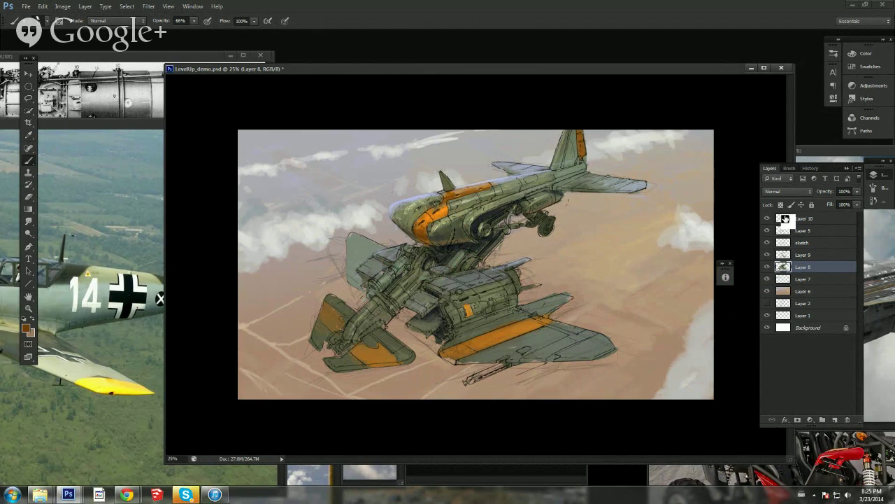
Step: On Layer 10, sample dark green from the fuselage and shade the base of the tail fin at 55% opacity
left_click(787, 219)
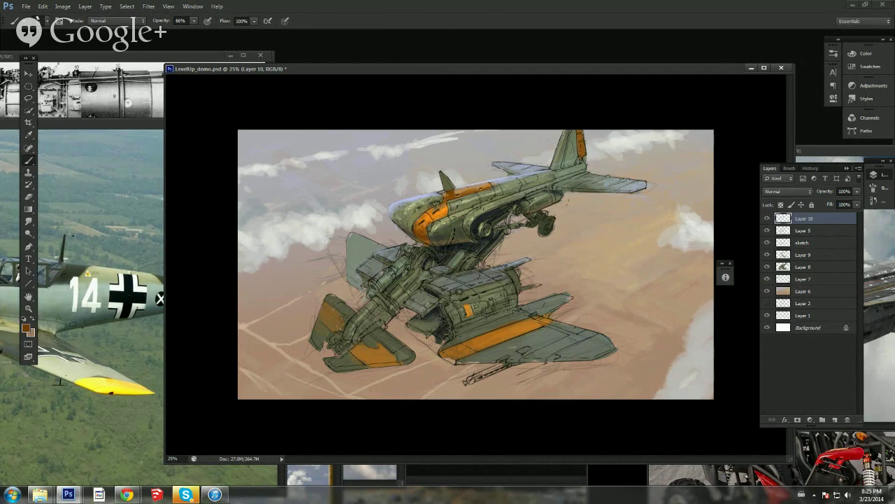
left_click(449, 228, "alt")
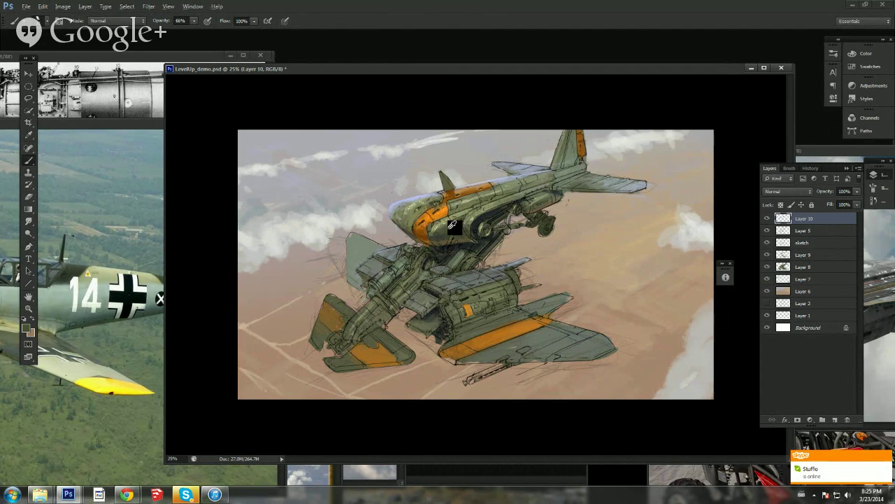
left_click(449, 227, "alt")
left_click_drag(572, 161, 565, 168)
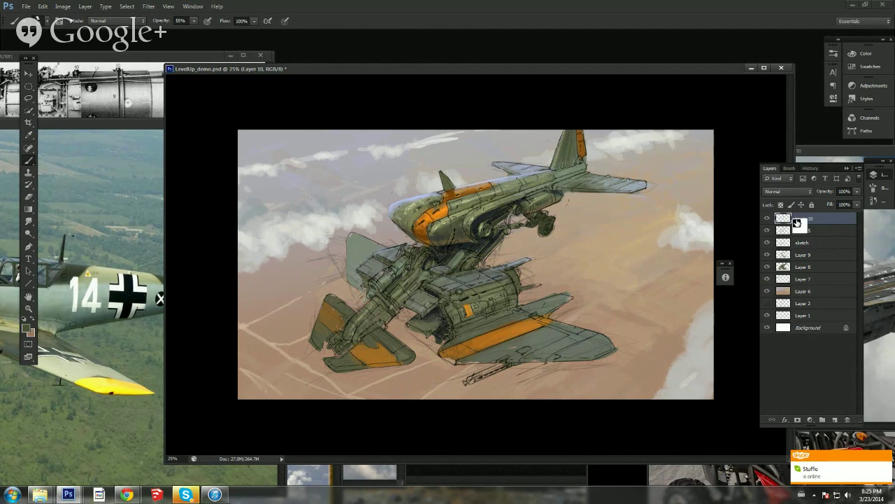
Step: Compare the painting with Layer 5 hidden and shown, then save the document
left_click_drag(806, 245, 802, 235)
left_click(803, 232)
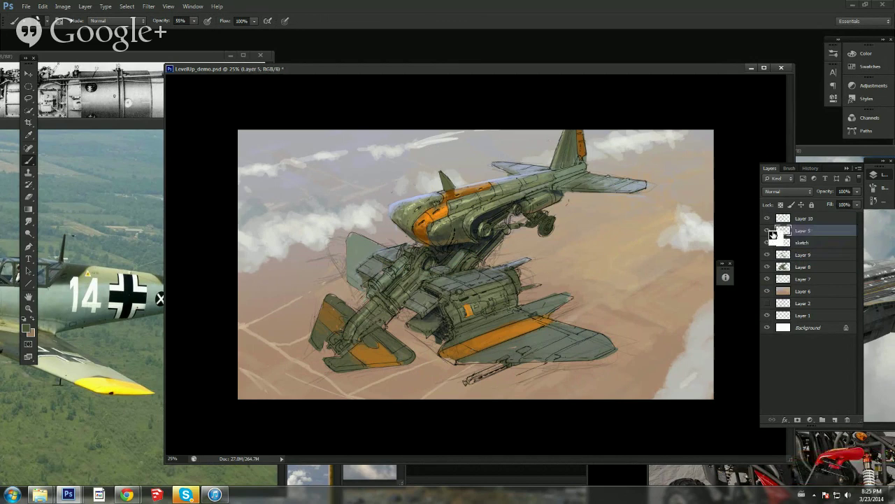
left_click(767, 231)
left_click(767, 231)
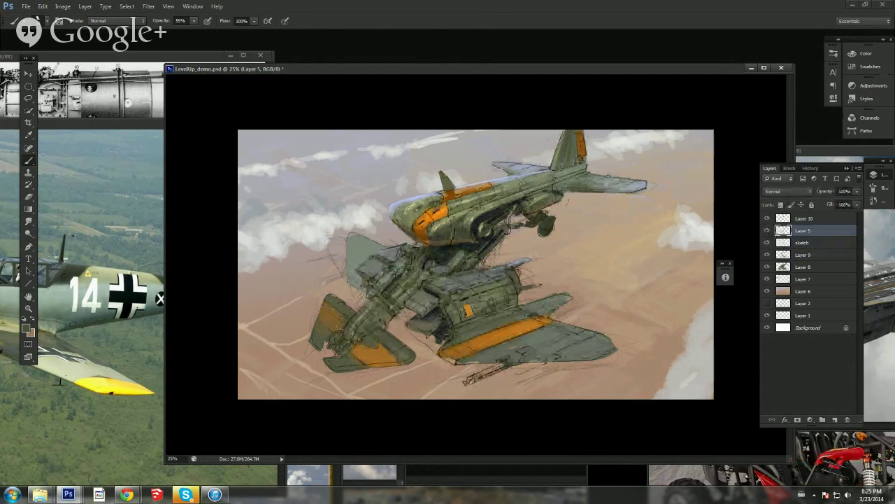
key("e")
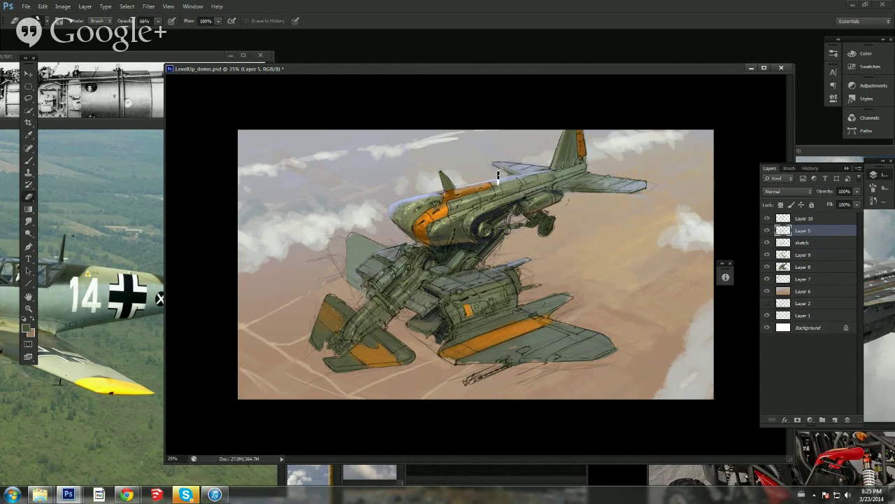
key("ctrl+s")
key("b")
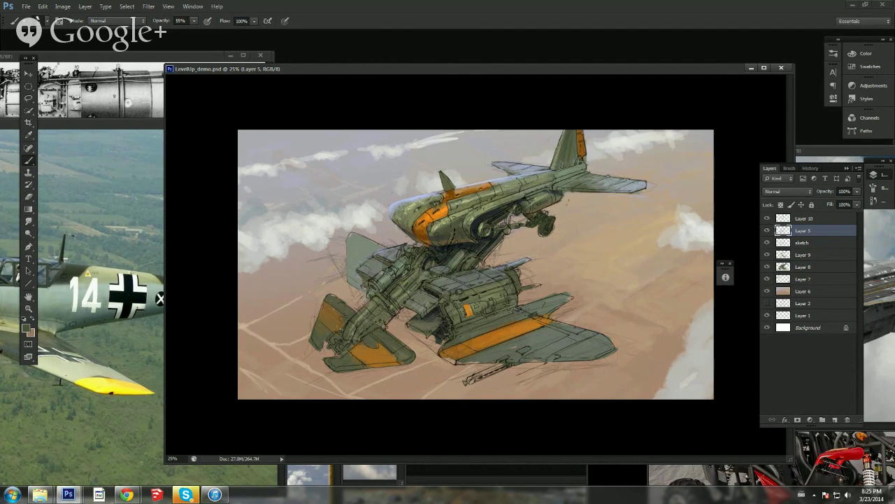
Step: Sample the olive green of the nose and lighten it to #b0ab64 for the brush colour
left_click(425, 235, "alt")
left_click(25, 329)
left_click(426, 214)
left_click(662, 297)
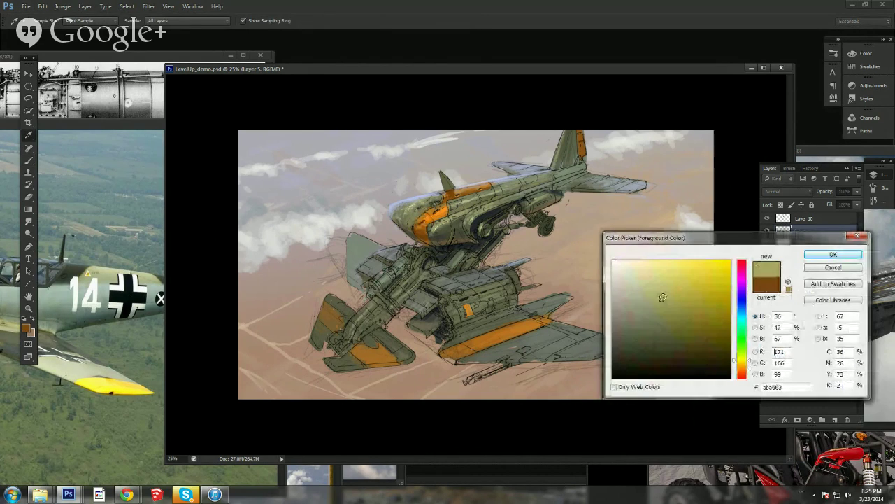
left_click_drag(662, 298, 671, 294)
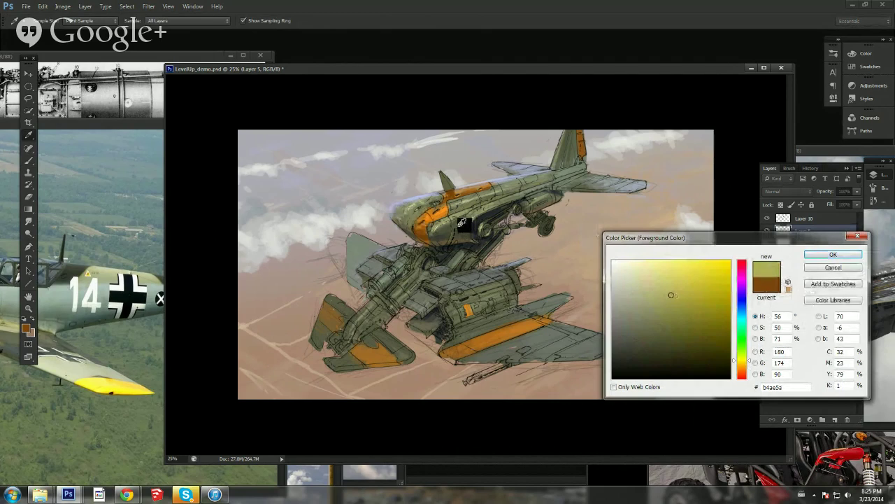
left_click(431, 221)
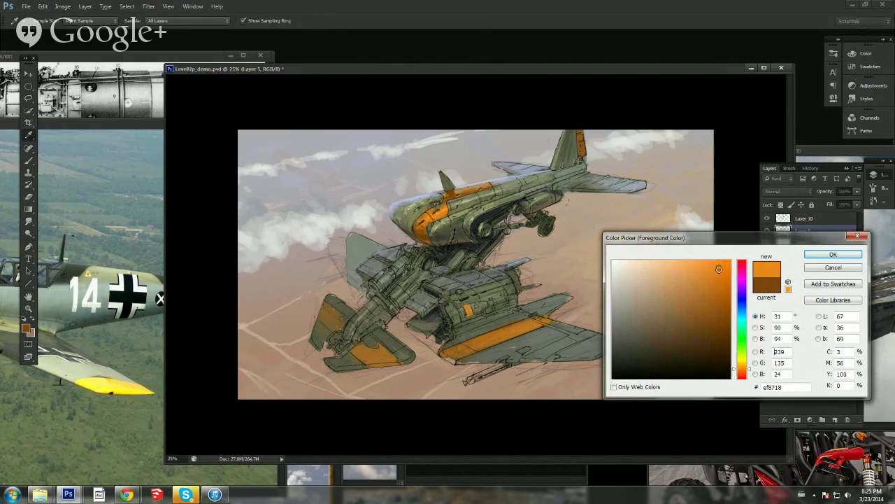
left_click(422, 218)
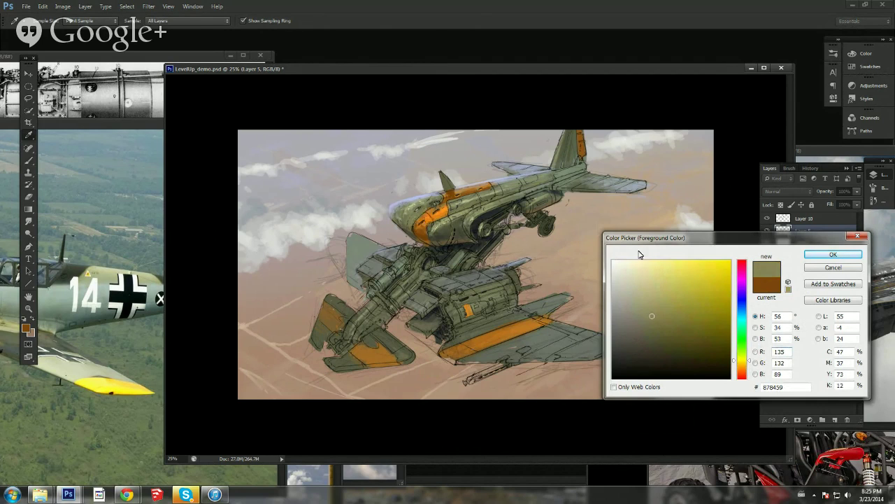
left_click_drag(667, 301, 663, 297)
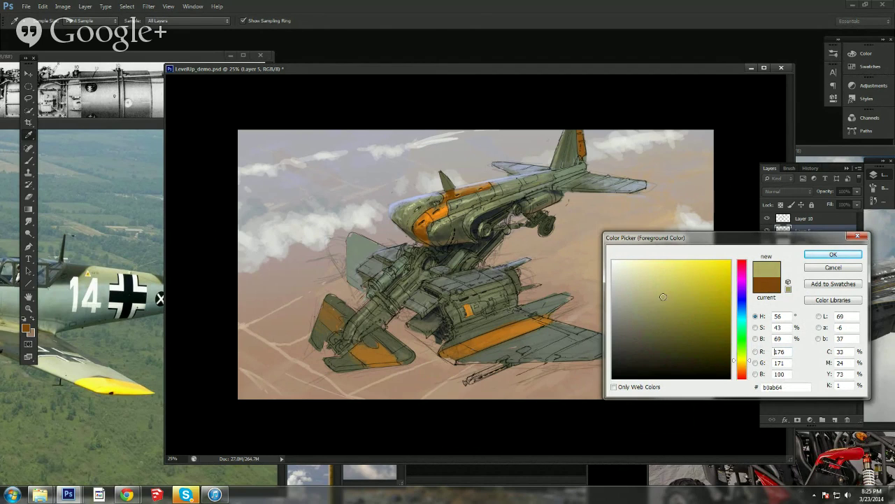
left_click(832, 254)
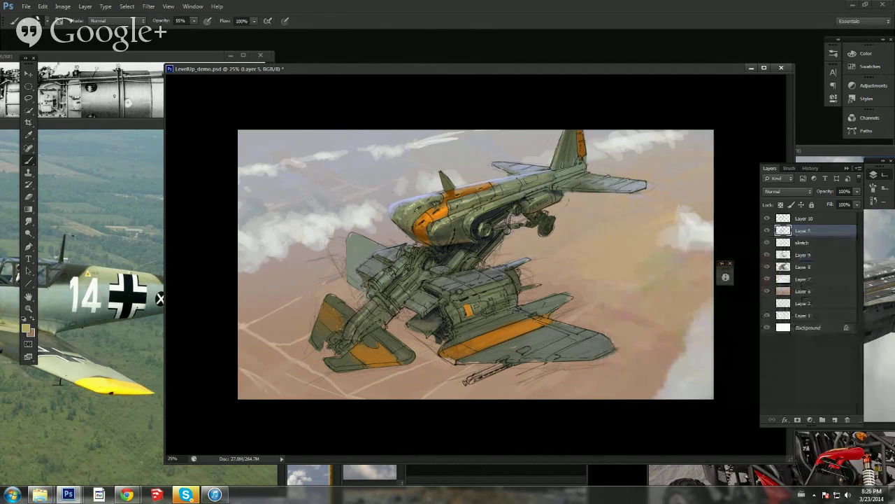
Step: Resize the brush and paint a light olive highlight on the green nose in front of the orange band
right_click(439, 186)
left_click(471, 208)
left_click(409, 222)
Step: Sample orange from the nose band and touch up the band with a smaller brush at 33% opacity
left_click(424, 206, "alt")
key("3")
key("3")
left_click(431, 216, "alt")
right_click(440, 212)
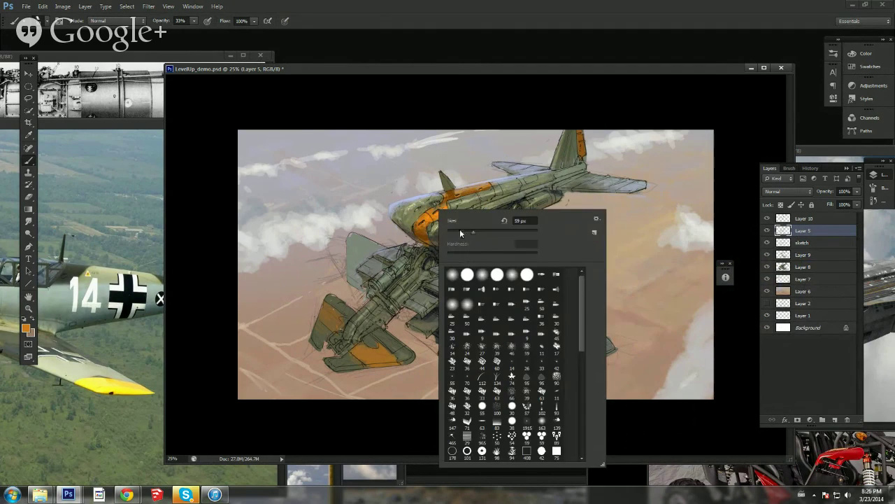
left_click(459, 230)
left_click(421, 218)
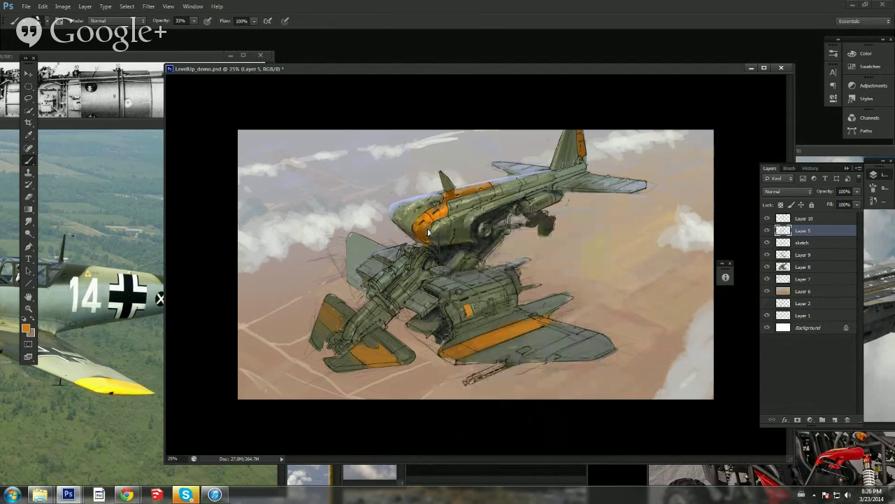
Step: Refine the nose band's edges and the adjoining panel with oranges, browns and greens sampled from the fuselage
left_click(428, 232, "alt")
left_click(425, 221, "alt")
left_click(455, 195, "alt")
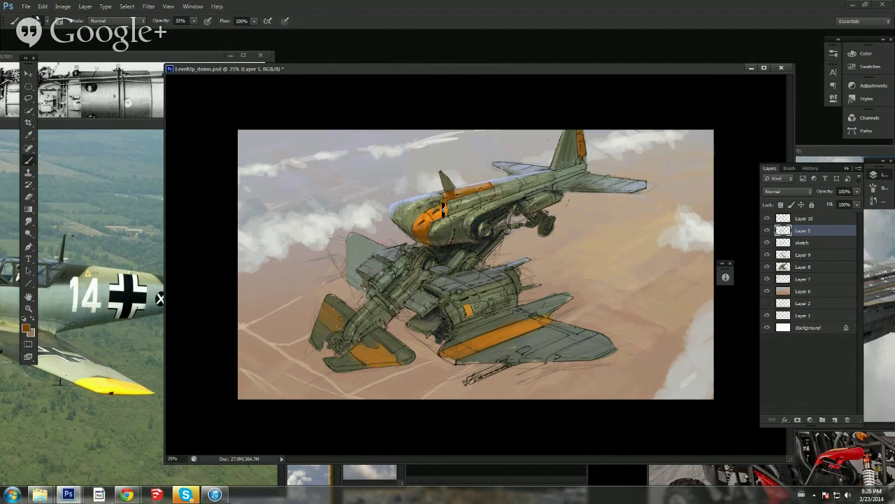
left_click(432, 224, "alt")
left_click(442, 233, "alt")
left_click(442, 223, "alt")
left_click(442, 224, "alt")
Step: Make Layer 8 active, sample the fuselage's light green and shift its hue to a cooler green for the brush
left_click(803, 268)
left_click(472, 198, "alt")
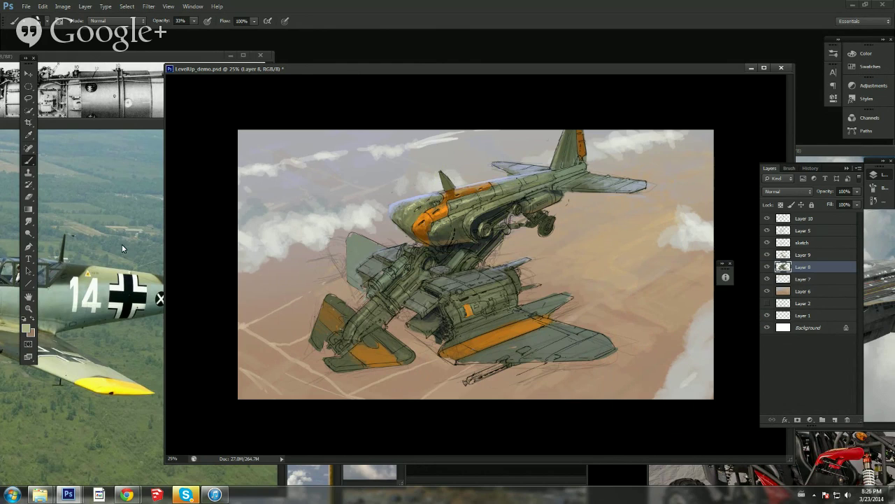
left_click(29, 329)
left_click(580, 196)
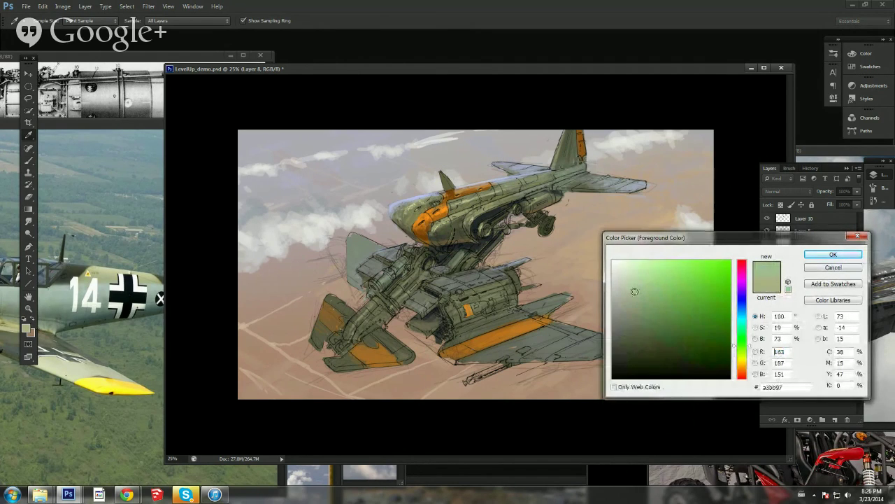
left_click_drag(736, 346, 737, 339)
left_click(825, 254)
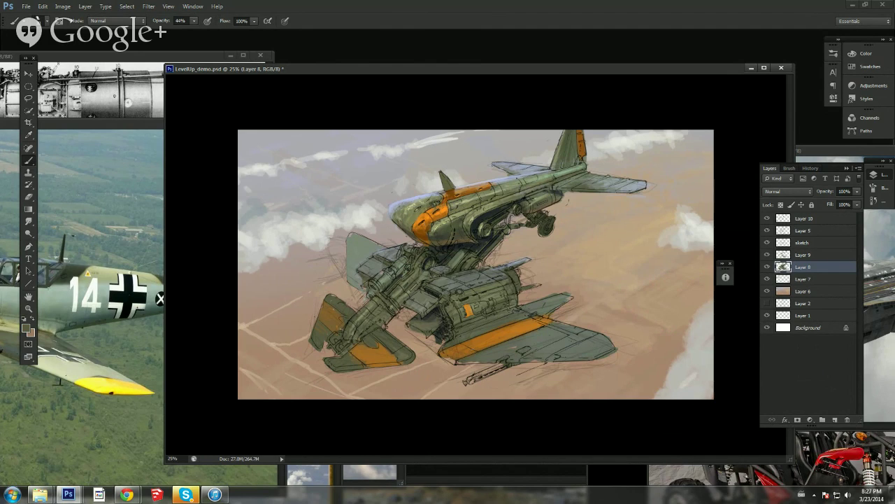
Step: Sample light and dark greens from the fuselage and nose, raise the brush opacity to 55%, and retouch the hull and lower engine
left_click(549, 176, "alt")
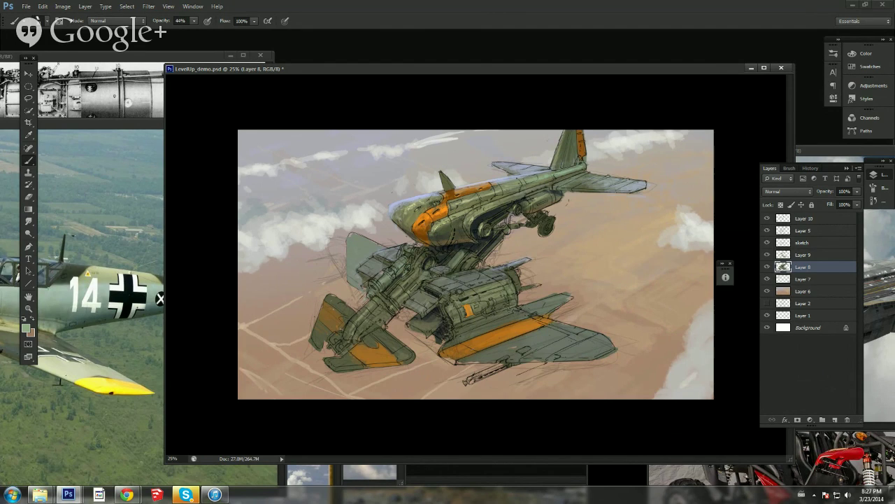
left_click(455, 223, "alt")
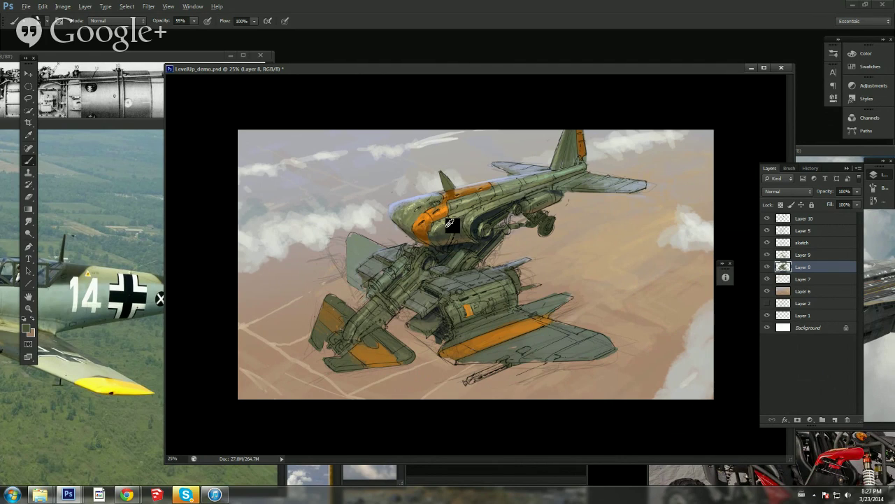
left_click(413, 198, "alt")
right_click(517, 261)
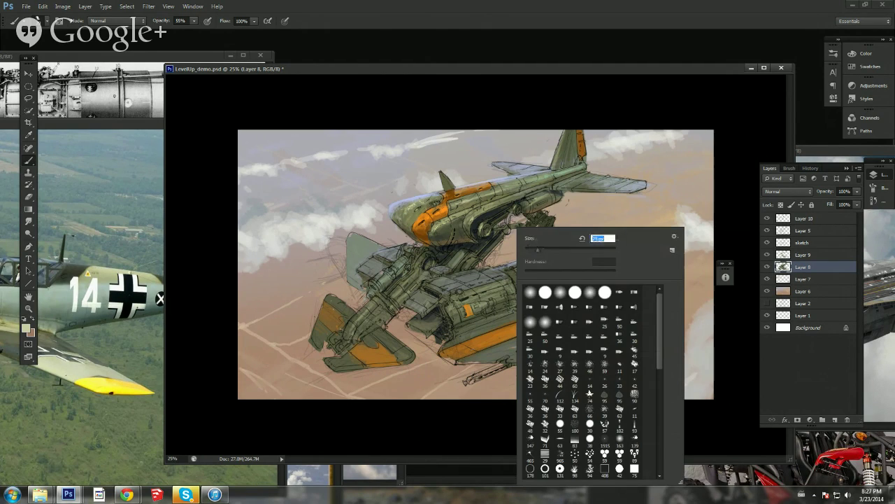
left_click(488, 304)
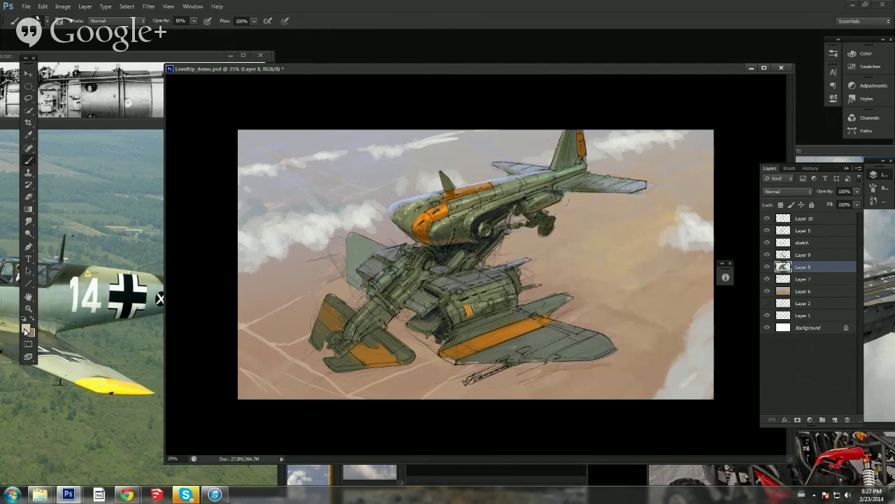
Step: Mix a dark brown brush colour and paint a brown marking on the lower engine's side at 66% opacity
left_click(26, 326)
left_click(504, 302)
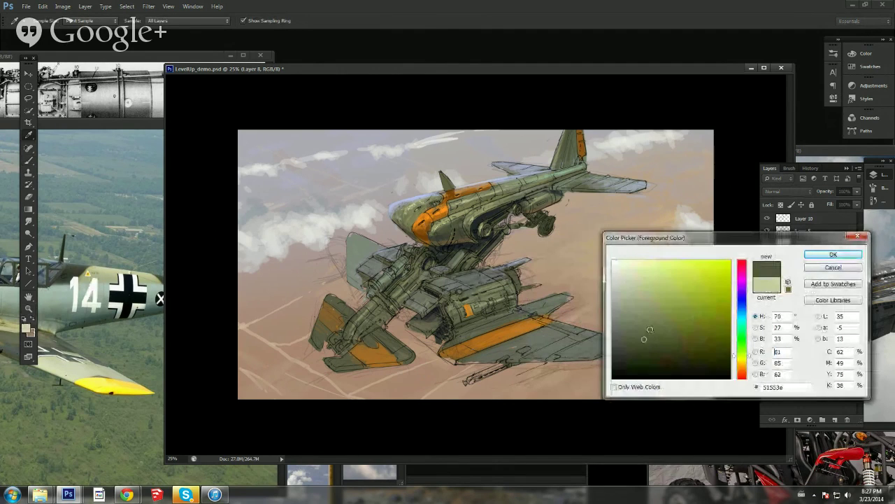
left_click(679, 344)
left_click_drag(743, 374, 743, 370)
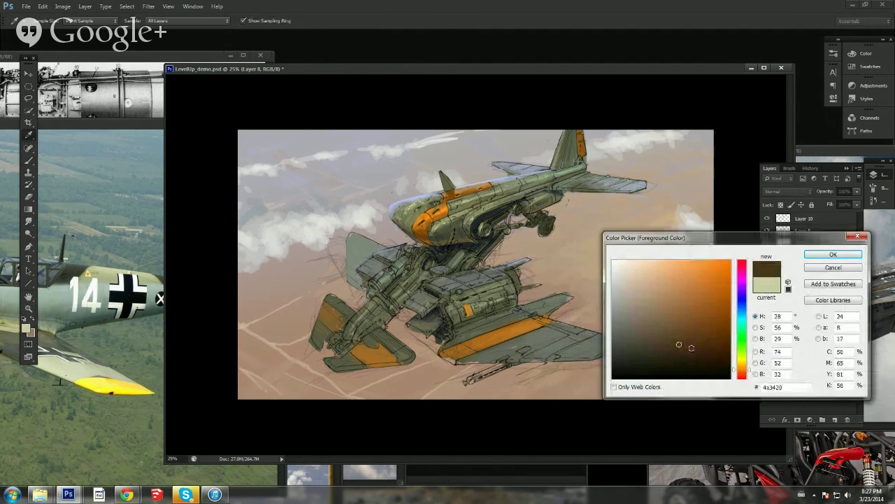
left_click_drag(679, 344, 689, 346)
left_click(833, 254)
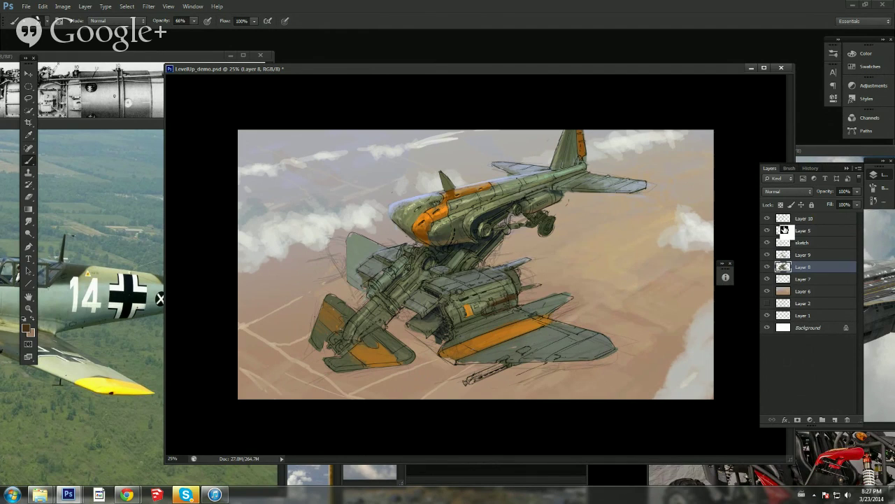
Step: Make Layer 10 active and lighten the brown brush colour to #97683e
key("alt+period")
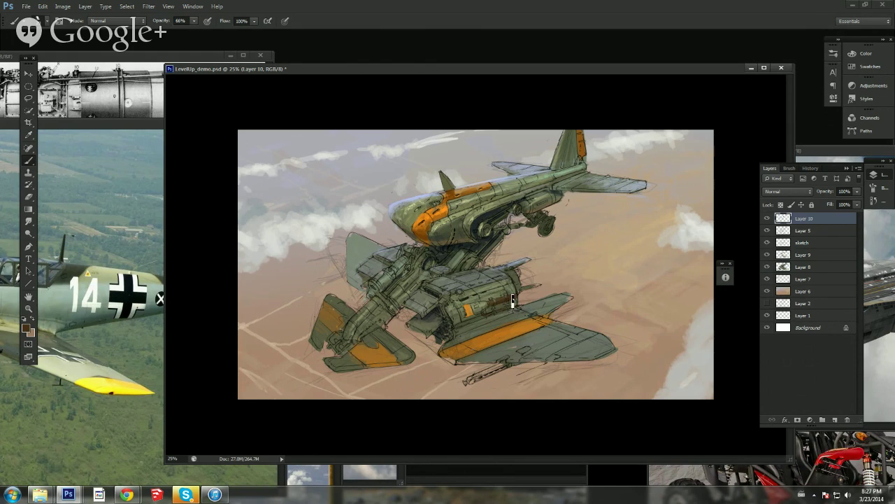
left_click(28, 328)
left_click(687, 309)
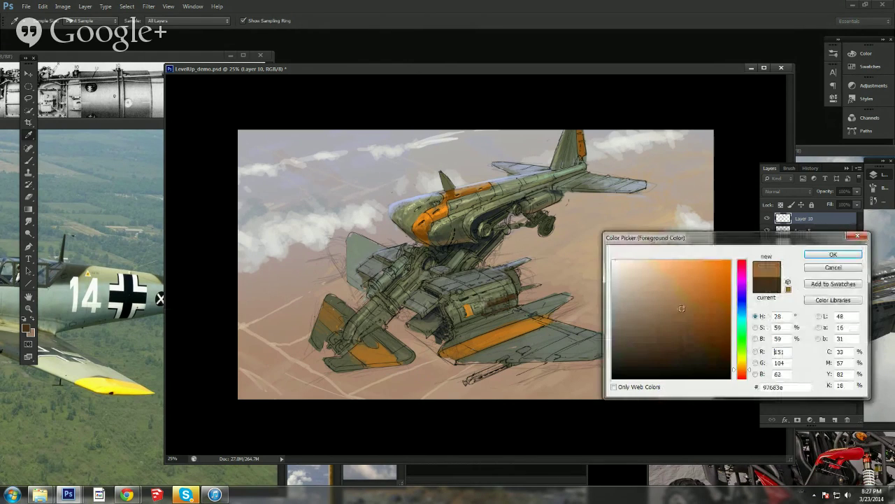
Step: Set the foreground colour to brown 97683e and brush a rusty streak onto the side of the engine pod
left_click(832, 255)
right_click(525, 259)
left_click(530, 252)
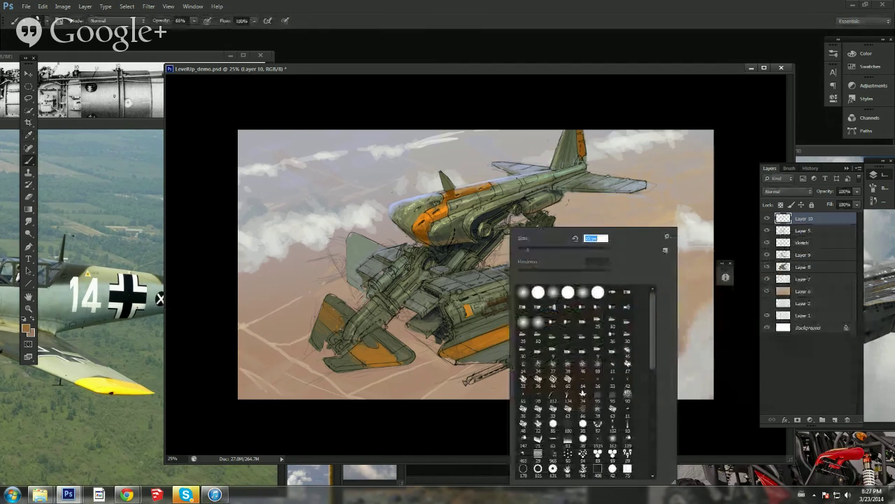
left_click(498, 304)
mouse_move(504, 299)
left_mouse_down()
mouse_move(512, 299)
mouse_move(493, 306)
left_mouse_up()
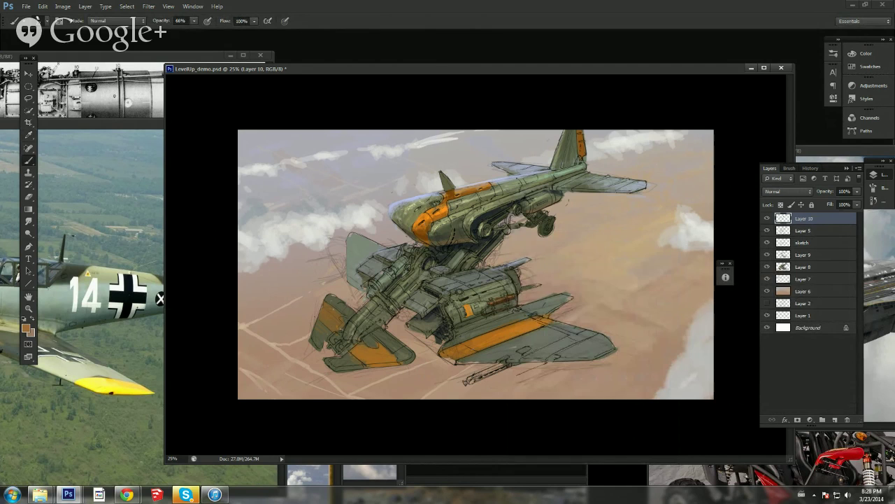
Step: Darken the recesses under the fuselage with a sampled near-black at 55% brush opacity, and save the document
left_click(28, 329)
left_click(495, 250)
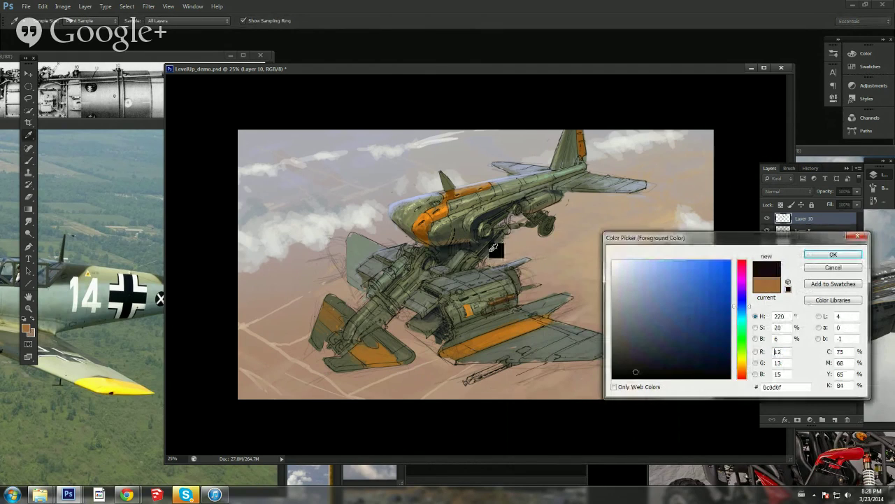
left_click_drag(636, 370, 646, 367)
left_click(816, 254)
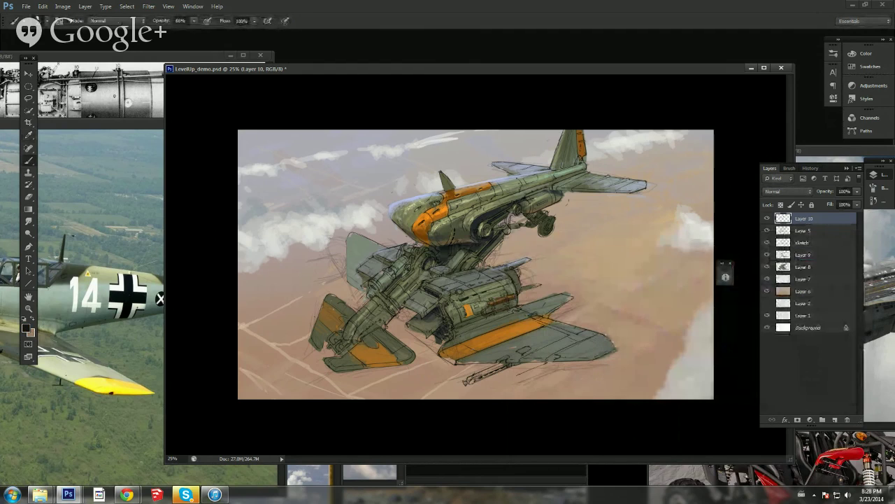
key("5")
key("5")
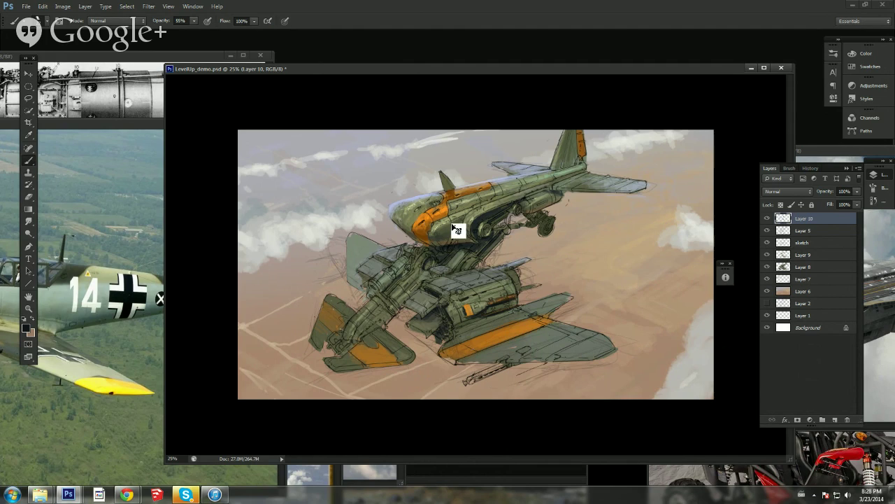
key("ctrl+s")
Step: Touch up the flaps and intake at the front of the engine pod with colours sampled from the painting
left_click(445, 308, "alt")
left_click(445, 223, "alt")
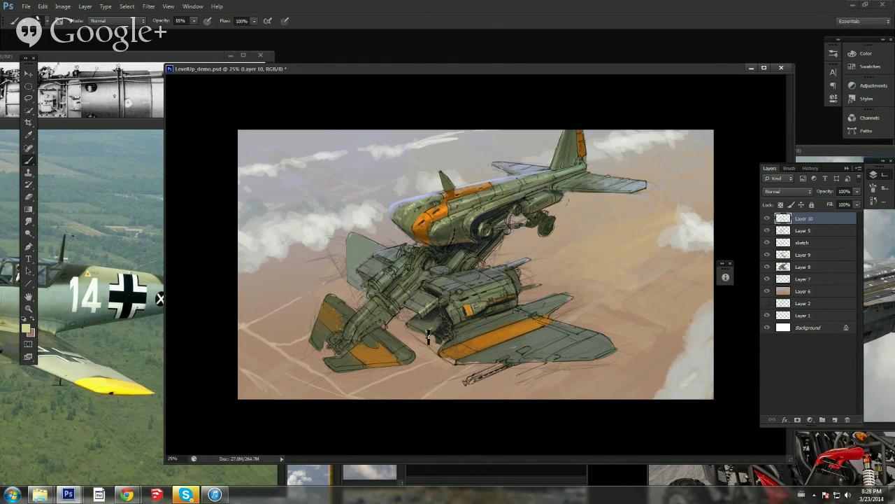
left_click(417, 338, "alt")
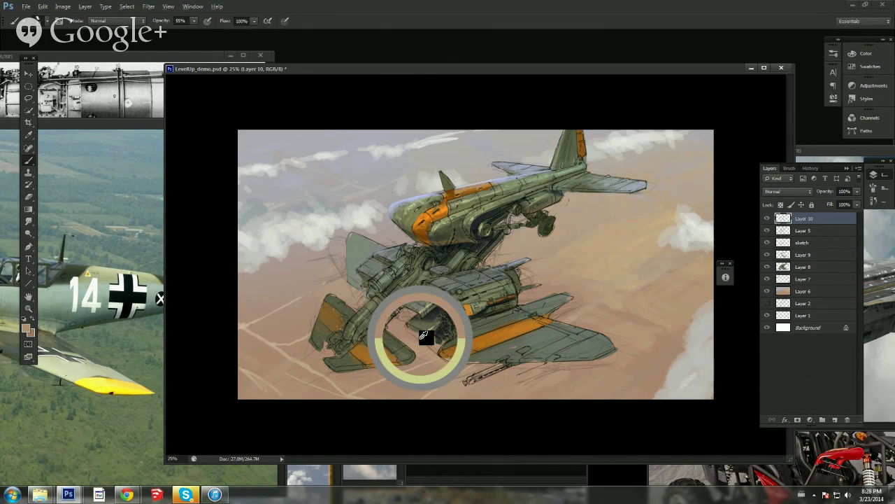
left_click(421, 299, "alt")
Step: Paint light-blue highlights on the mech's arm at 66% brush opacity using sampled colour, and make Layer 6 active
left_click(378, 264, "alt")
key("6")
key("6")
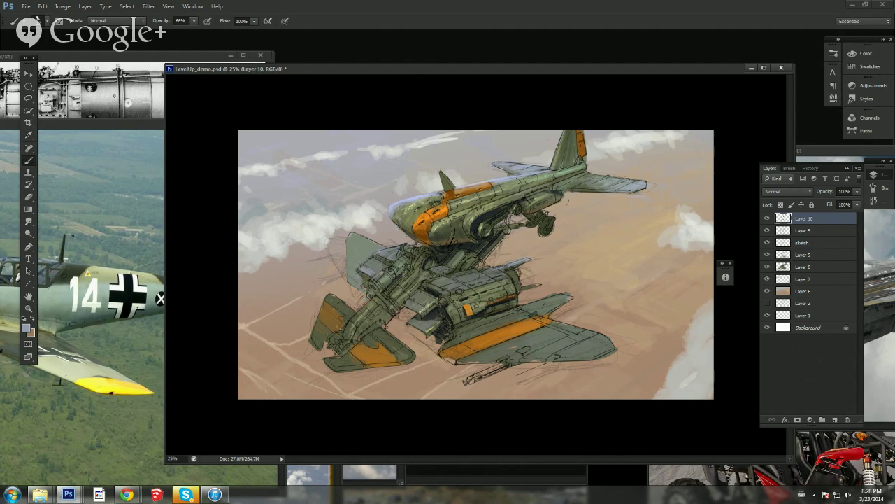
left_click(412, 194, "alt")
left_click(791, 290)
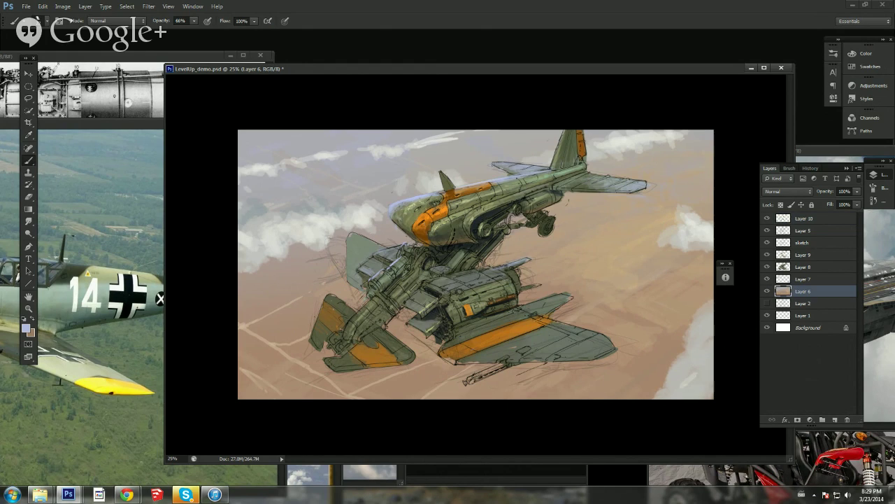
Step: Try to lighten the upper-left sky with an enlarged soft Dodge tool brush
left_click(28, 308)
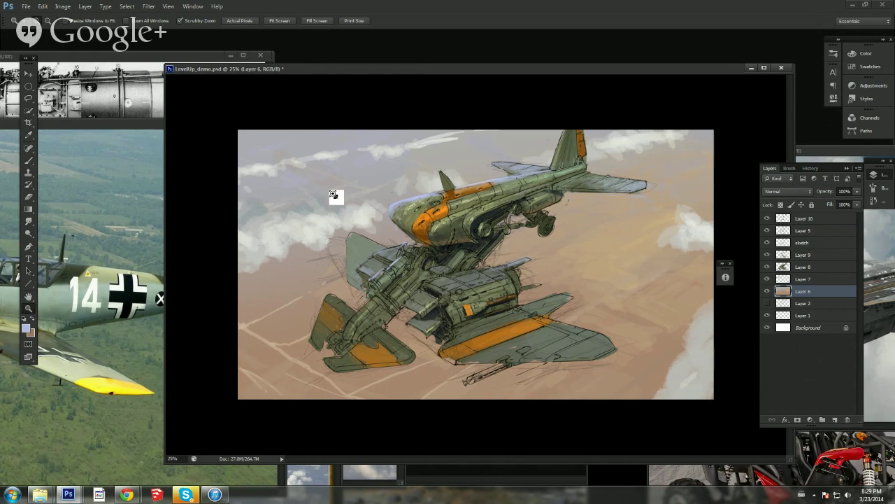
left_click(28, 233)
right_click(335, 146)
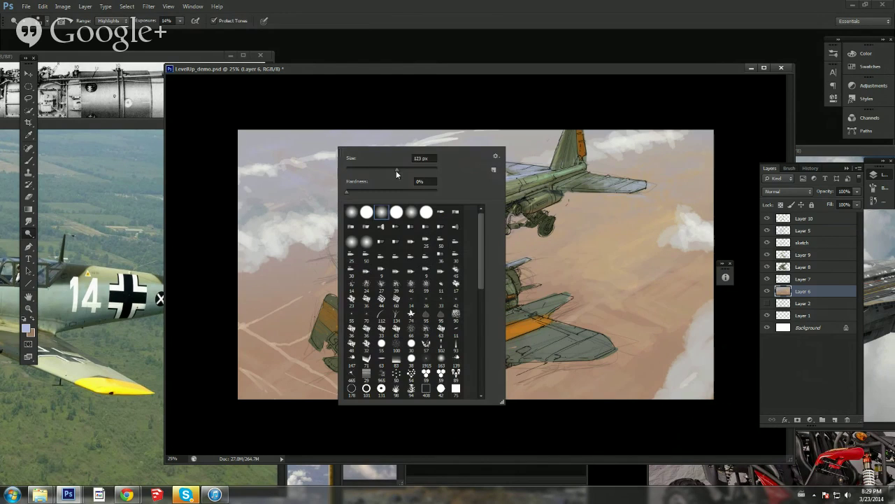
left_click_drag(396, 170, 414, 171)
left_click_drag(317, 135, 241, 141)
key("ctrl+z")
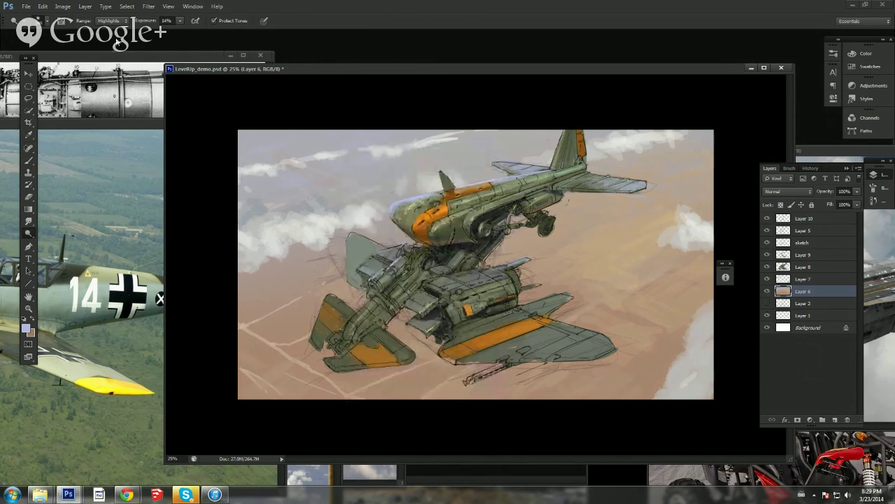
Step: Set the foreground colour to light blue c1d3ff, starting from a sample of the sky
key("i")
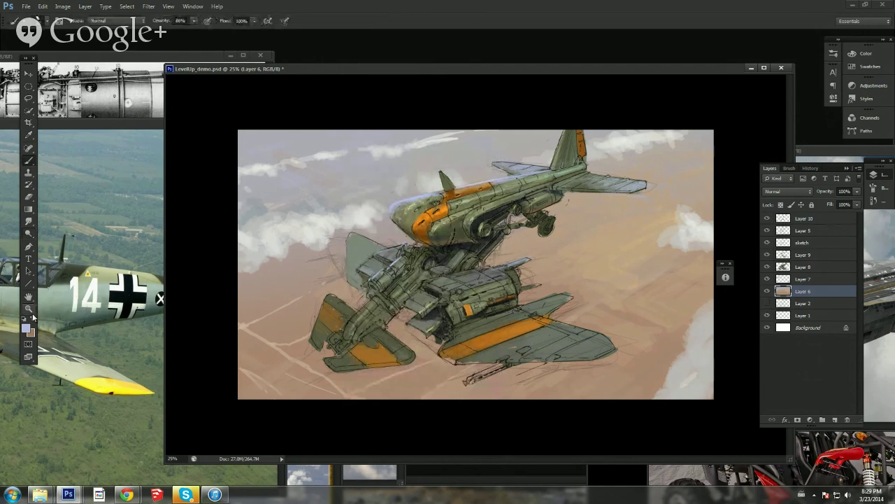
left_click(27, 327)
left_click(315, 144)
left_click_drag(645, 277, 641, 260)
left_click(741, 305)
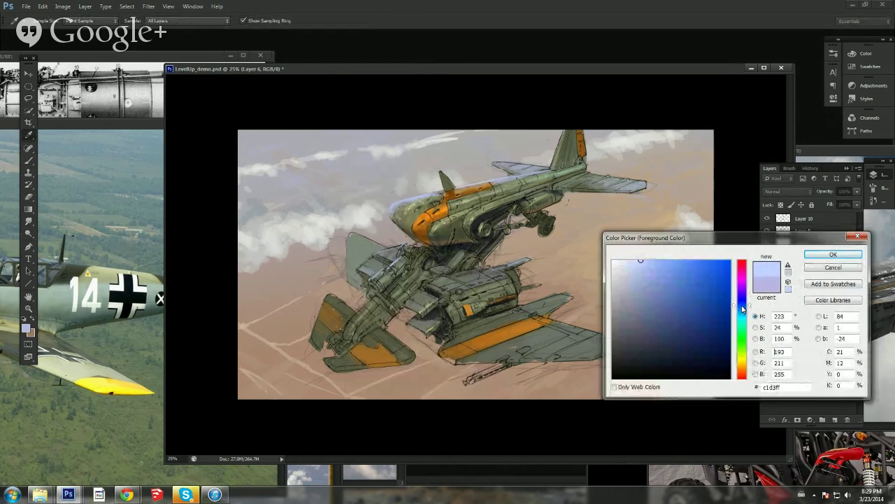
left_click(833, 256)
Step: Glaze the upper-left sky on Layer 6 with light blue, using a large soft round brush at 12% opacity
key("b")
right_click(339, 152)
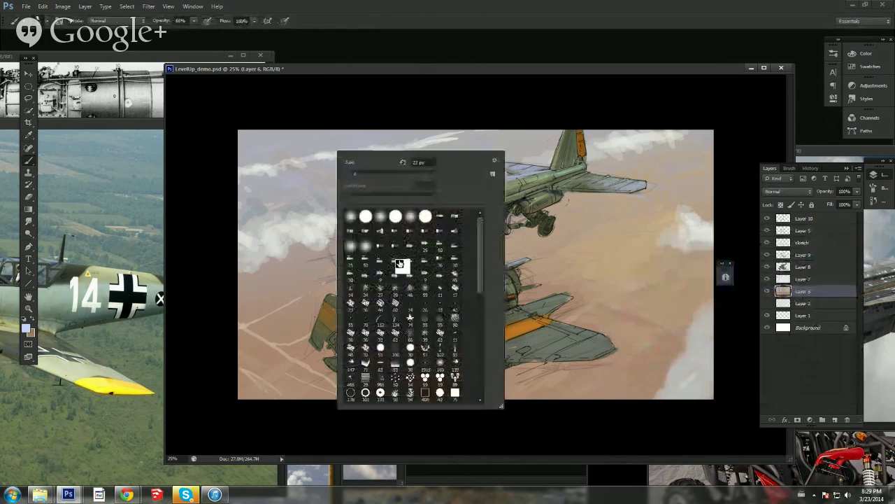
double_click(383, 223)
right_click(275, 164)
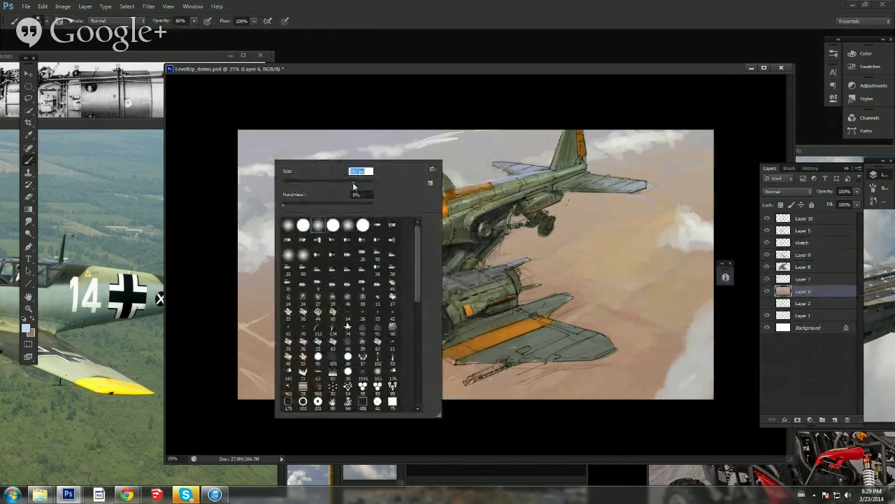
left_click(194, 22)
left_click_drag(176, 33, 168, 36)
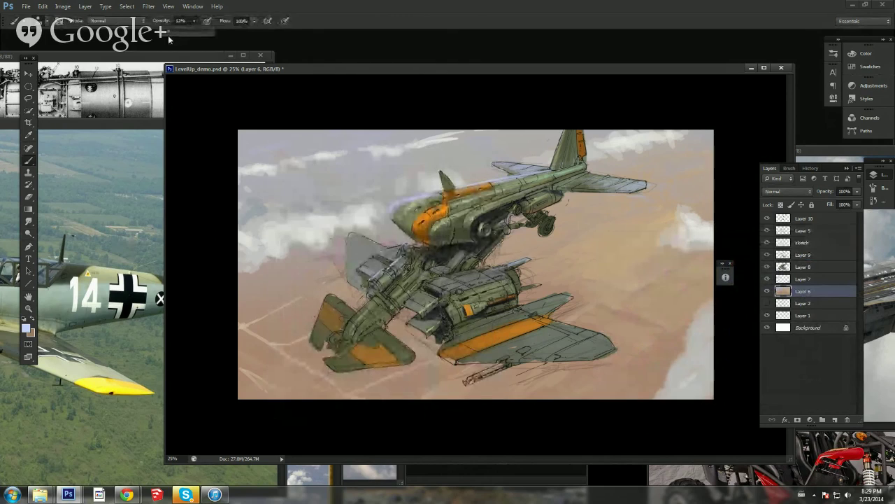
right_click(306, 117)
left_click(330, 133)
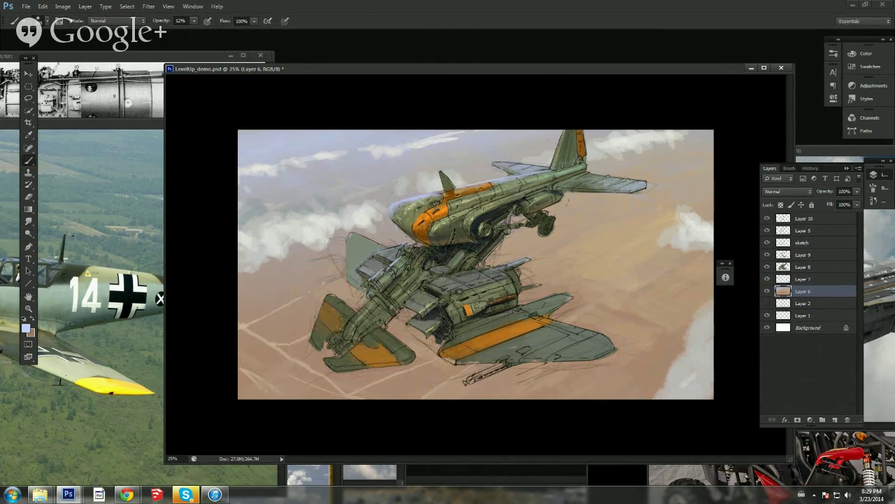
Step: Check the whole painting at thumbnail size and save the document
left_click(28, 307)
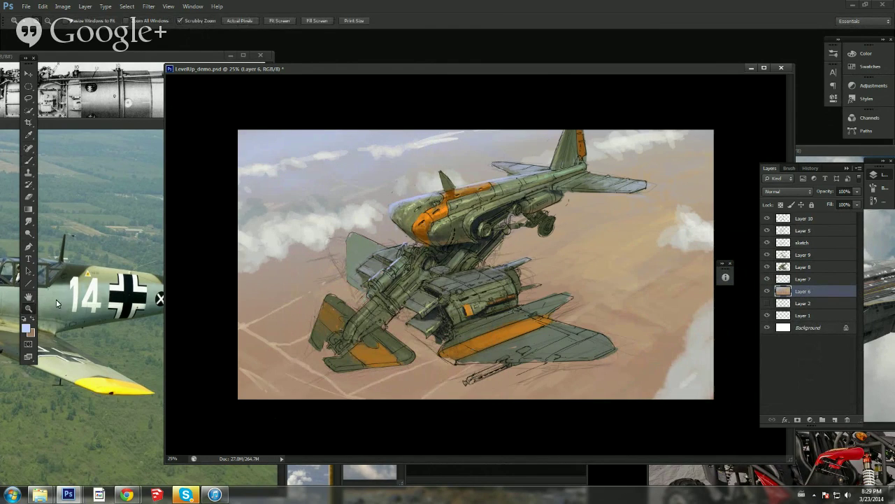
left_click_drag(475, 220, 499, 234)
key("ctrl+s")
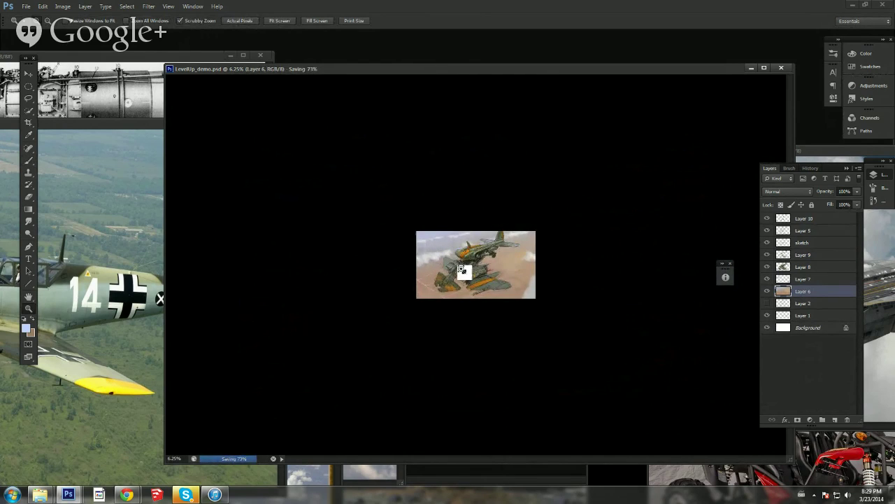
left_click_drag(463, 267, 517, 278)
left_click(517, 278)
left_click(500, 256)
Step: Make Layer 10 active and set the brush's foreground colour to pale green b8c9a5, starting from a sample of the arm
key("b")
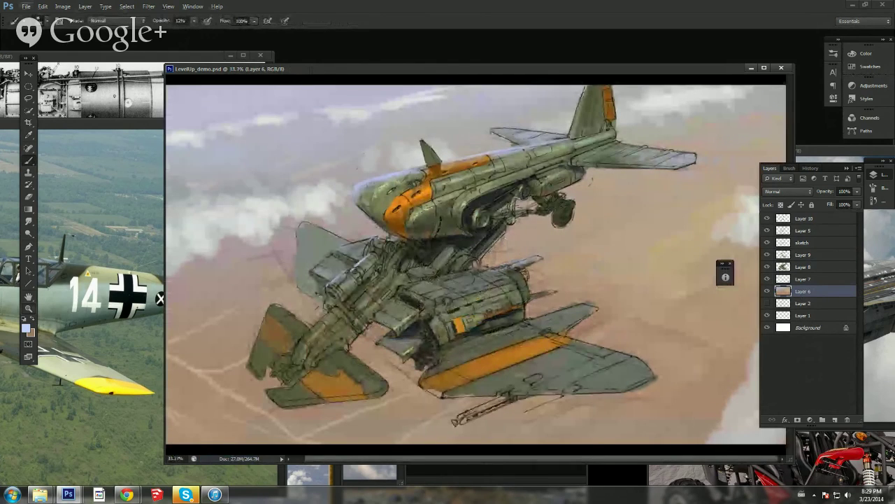
right_click(440, 238)
key("Escape")
left_click(804, 218)
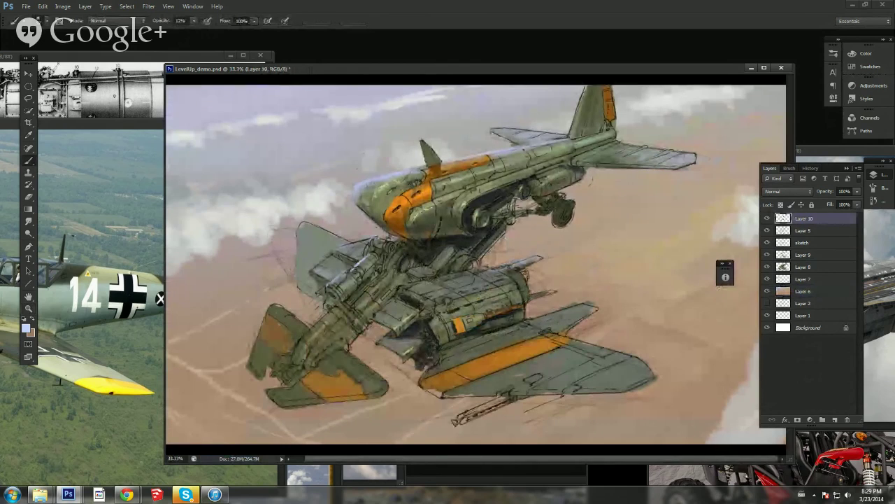
right_click(410, 238)
key("Escape")
left_click(28, 330)
left_click(352, 298)
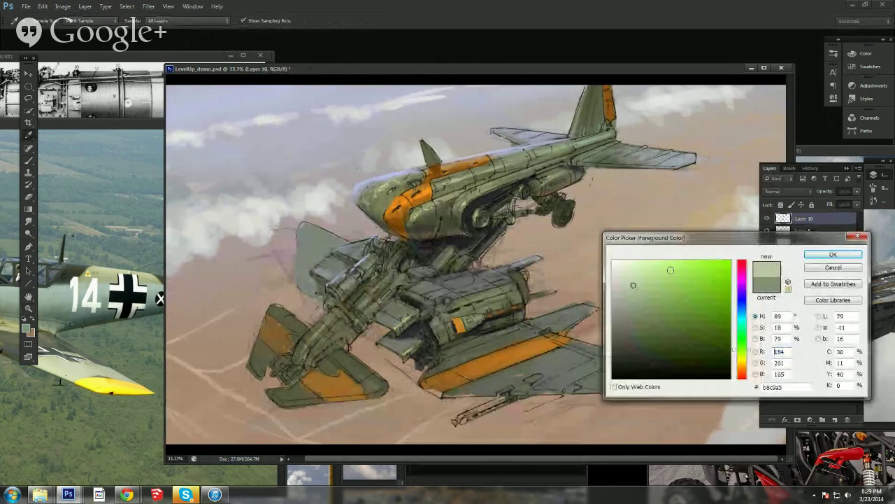
left_click(824, 256)
Step: Set the brush opacity to 53% and paint over the front of the fuselage beside the orange band with sampled green
right_click(490, 190)
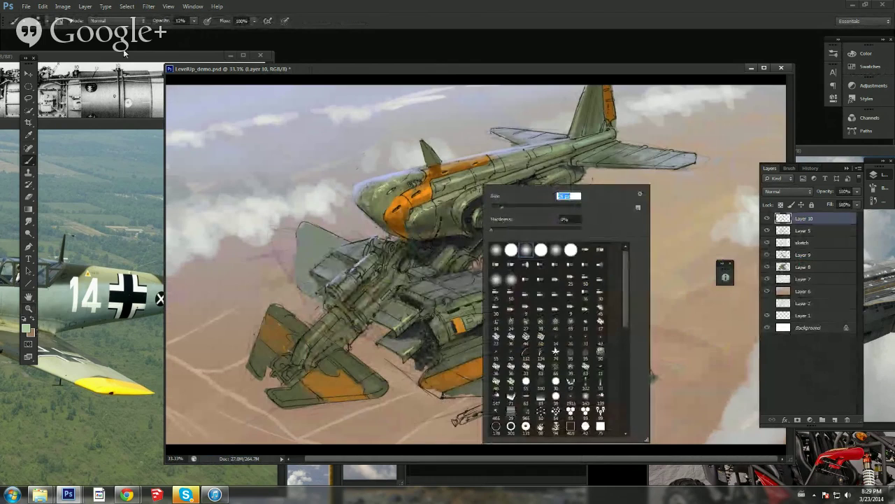
left_click(194, 23)
left_click(213, 33)
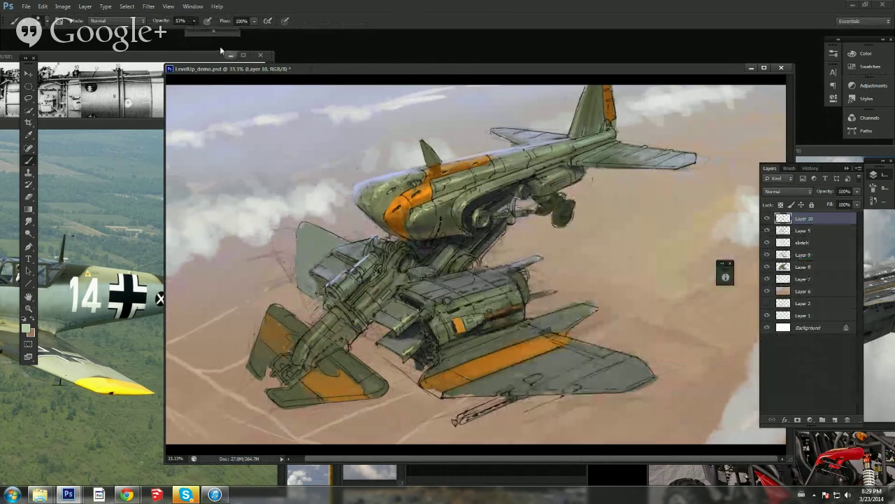
left_click(429, 212, "alt")
left_click_drag(422, 210, 411, 229)
Step: Paint the lower arm with sampled green and add a lavender highlight along its outer edge
left_click(347, 284, "alt")
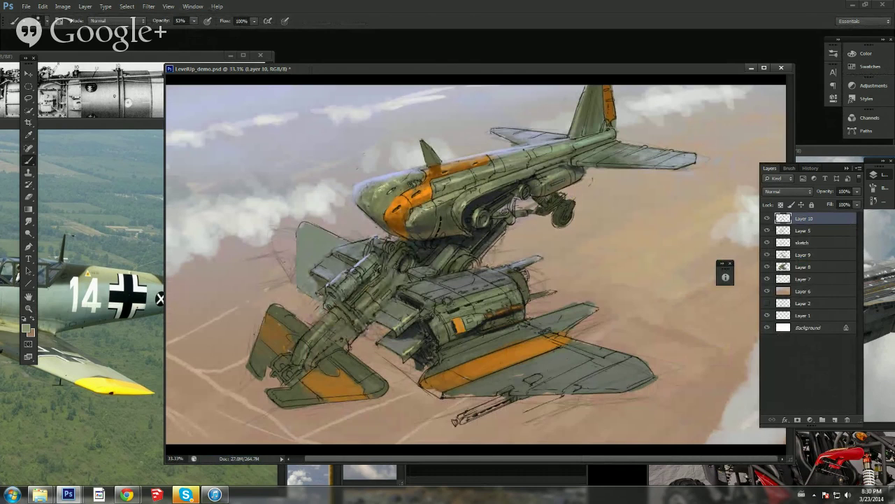
mouse_move(332, 312)
left_mouse_down()
mouse_move(323, 339)
mouse_move(310, 345)
mouse_move(314, 339)
left_mouse_up()
left_click(341, 276, "alt")
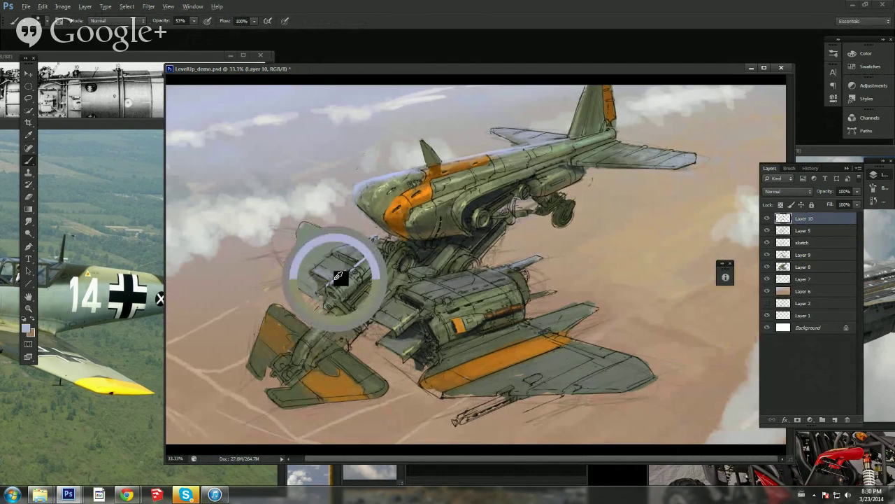
right_click(346, 274)
left_click(301, 341)
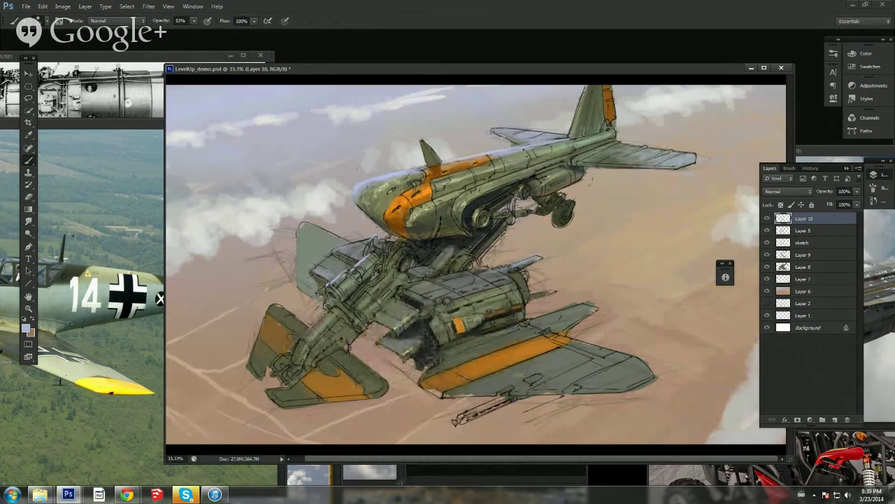
mouse_move(305, 334)
left_mouse_down()
mouse_move(322, 319)
mouse_move(293, 371)
left_mouse_up()
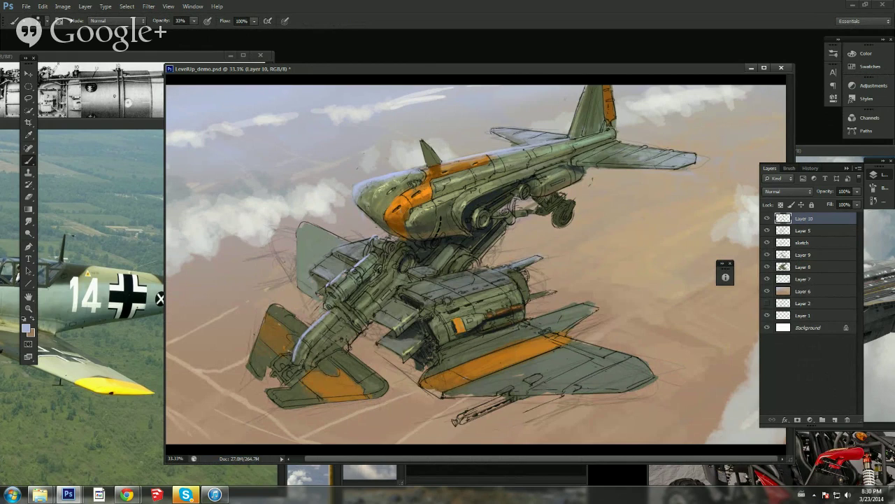
Step: Refine the arm and engine panels with sampled greys and greens, raising the brush opacity to 77%
left_click(346, 327, "alt")
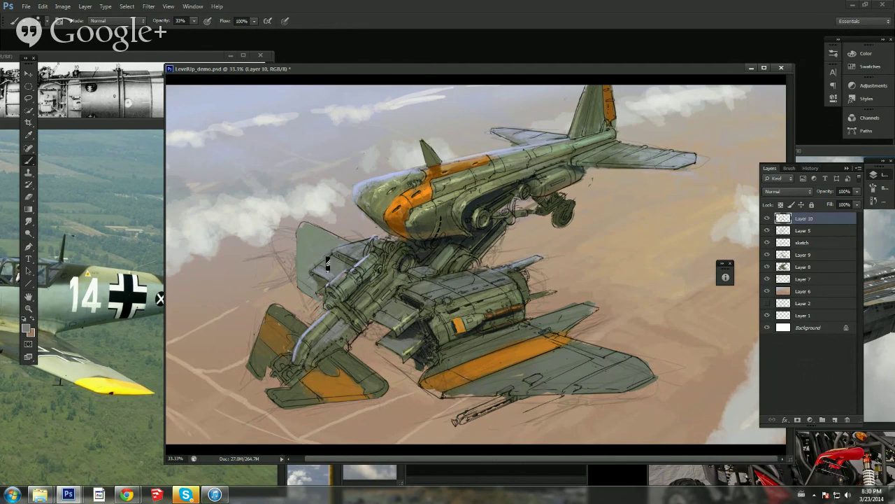
left_click(322, 261, "alt")
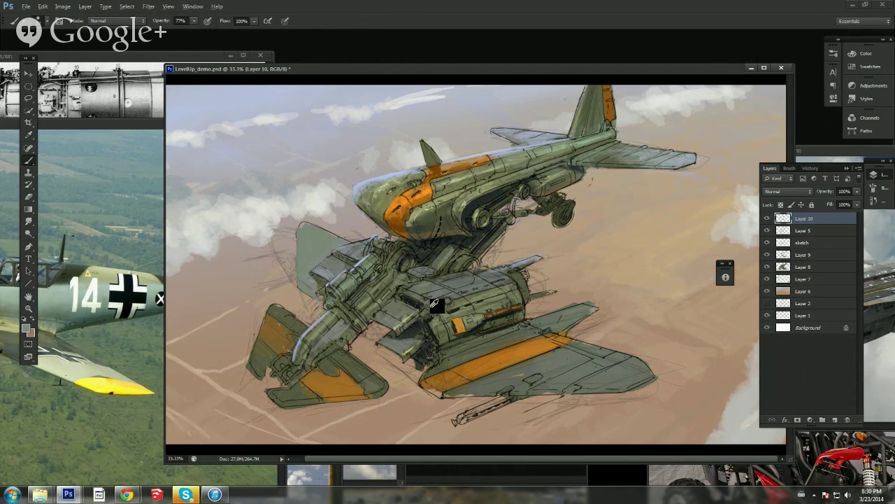
left_click(404, 316, "alt")
left_click(445, 198, "alt")
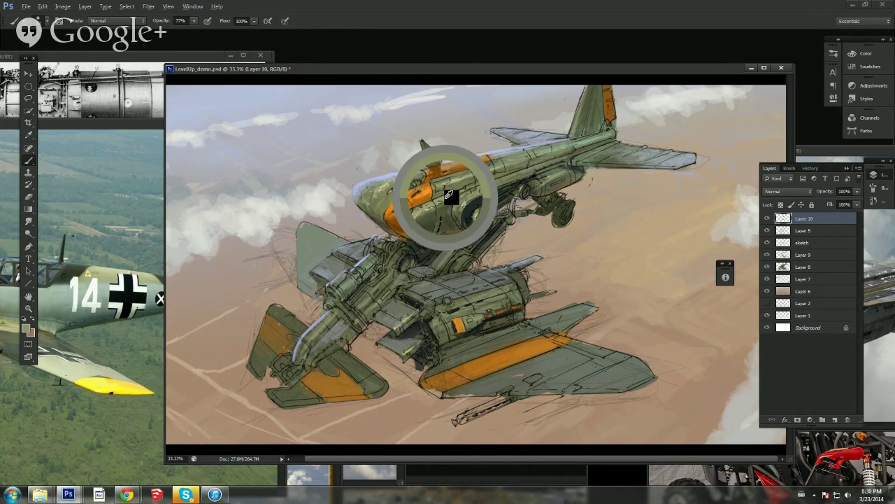
Step: Choose a different brush tip, lower the opacity to 55%, and touch up the orange stripes and arm joint with sampled colours
right_click(433, 290)
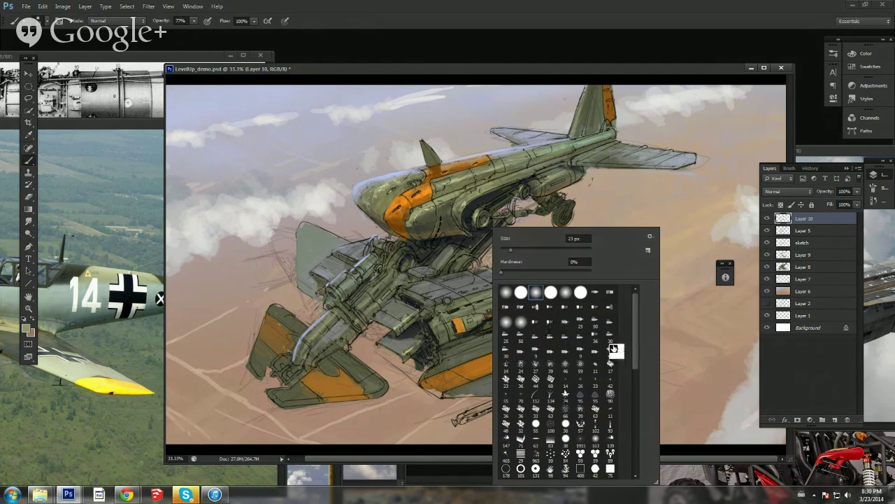
left_click(522, 382)
right_click(445, 345)
key("Return")
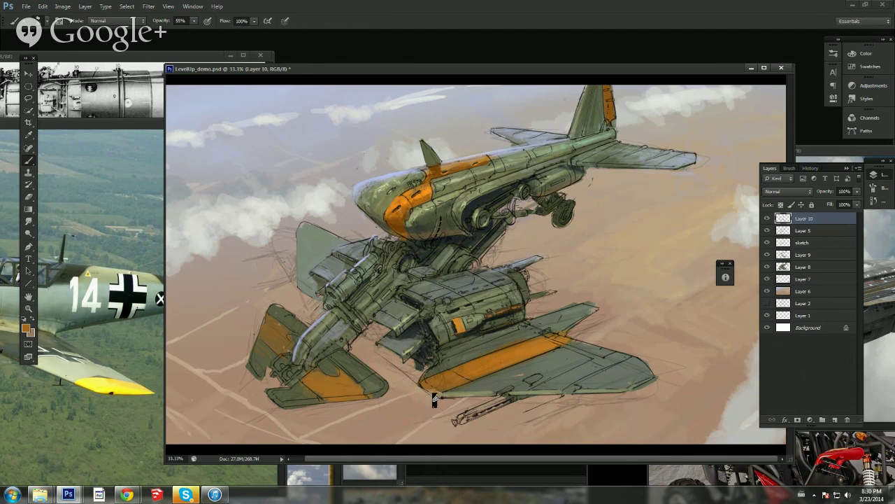
left_click(330, 388, "alt")
left_click(408, 263, "alt")
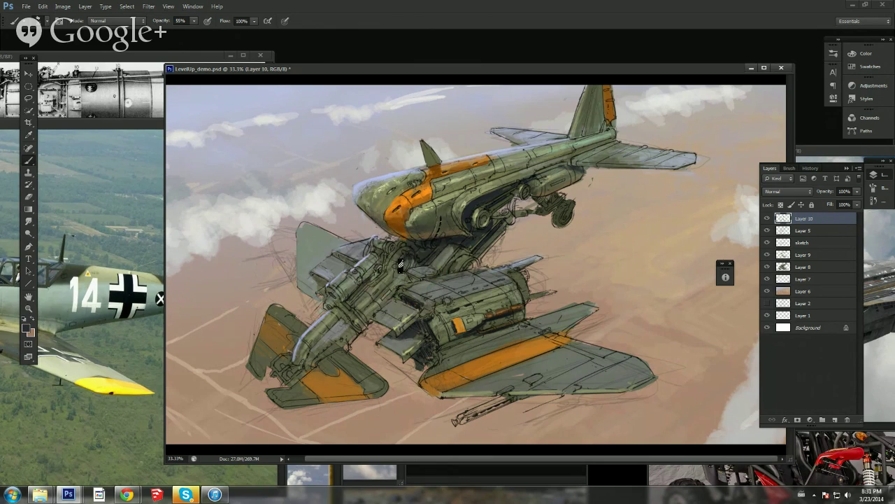
left_click(350, 282, "alt")
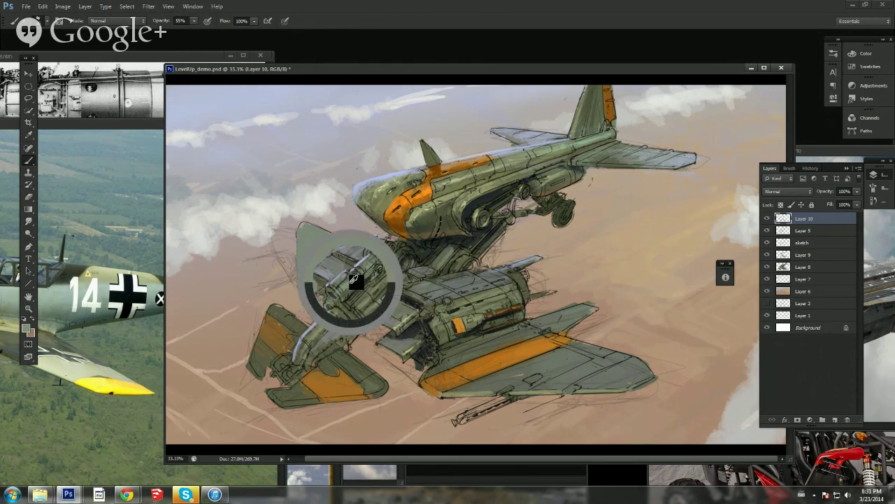
Step: Enable Shape Dynamics for the current brush so its stroke size follows pen pressure
right_click(395, 269)
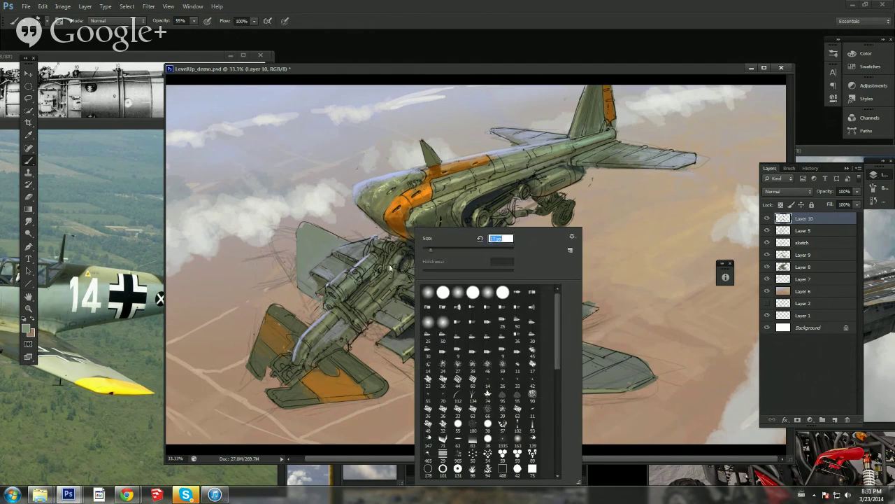
left_click(873, 188)
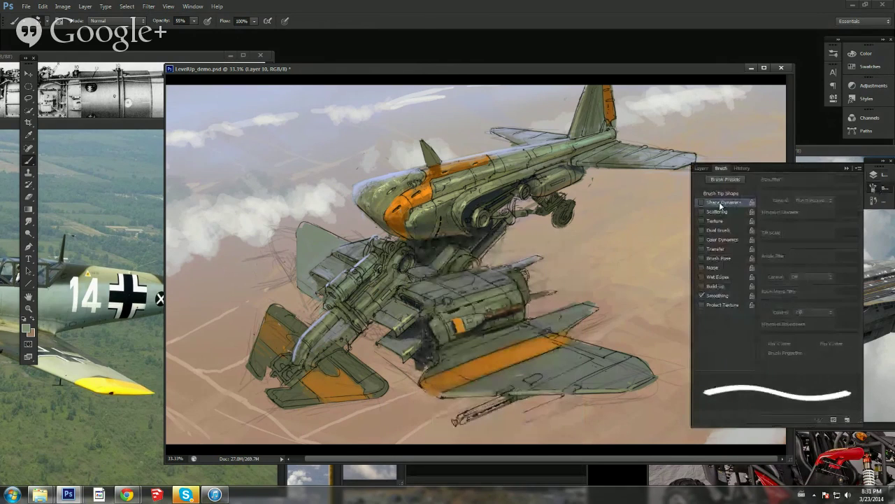
left_click(701, 203)
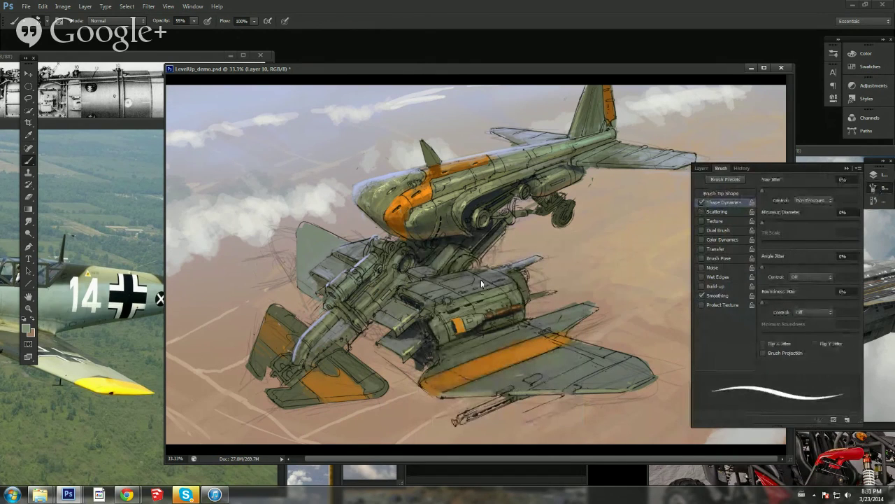
Step: Paint the waist joint between the fuselage and engine with sampled darks and greys, raising the brush opacity to 88%
left_click(445, 236, "alt")
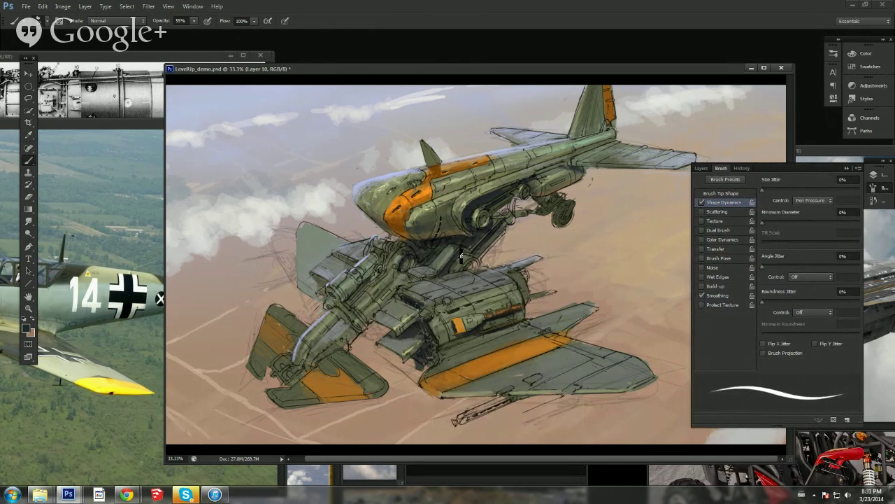
left_click(462, 259, "alt")
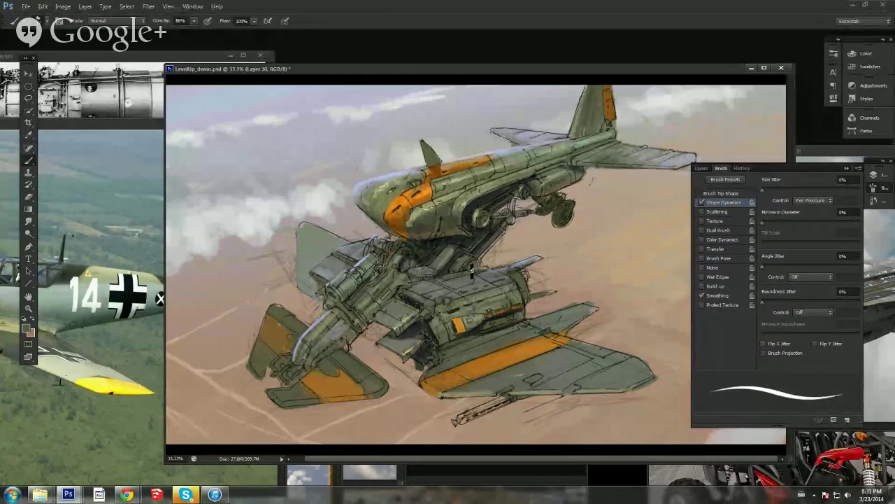
left_click(482, 237, "alt")
left_click(472, 268, "alt")
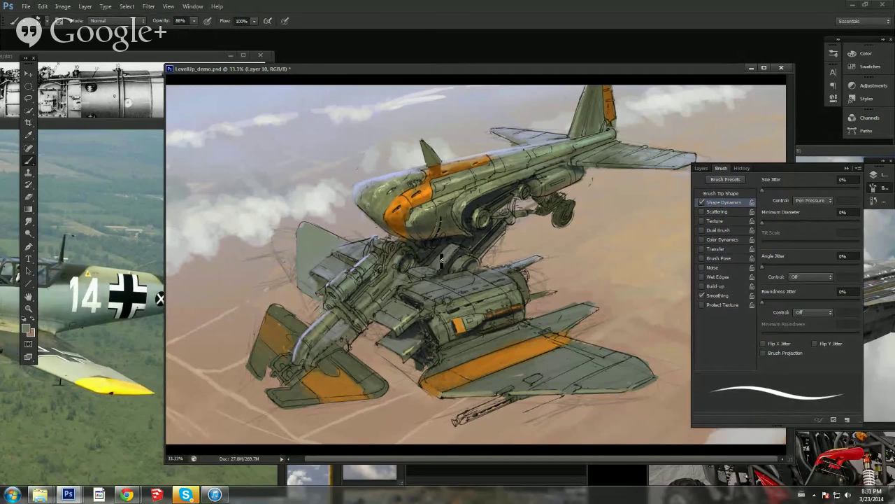
left_click(429, 244, "alt")
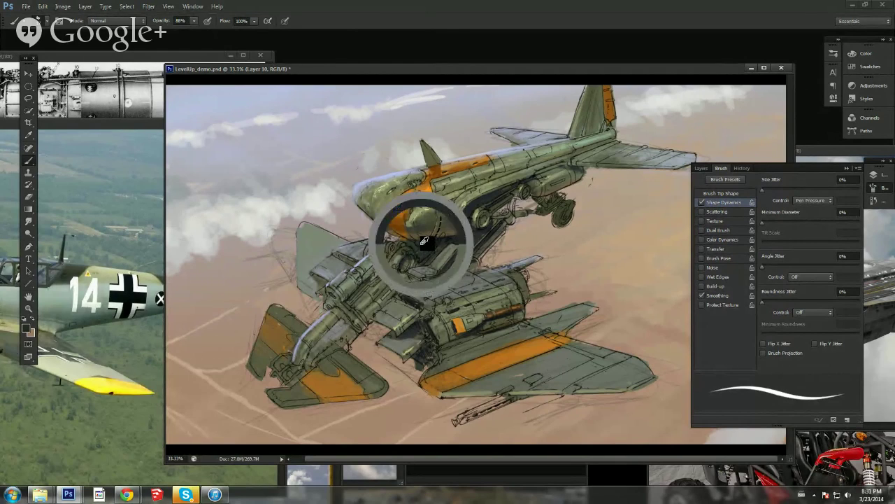
Step: Set the foreground colour to near-black blue 12161b, starting from a sample of the dark intake under the fuselage
left_click(27, 328)
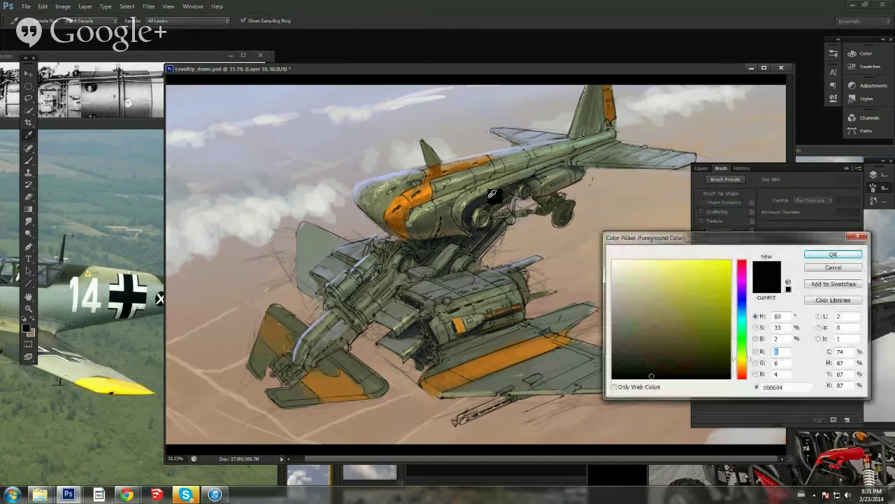
left_click(475, 209)
left_click(652, 366)
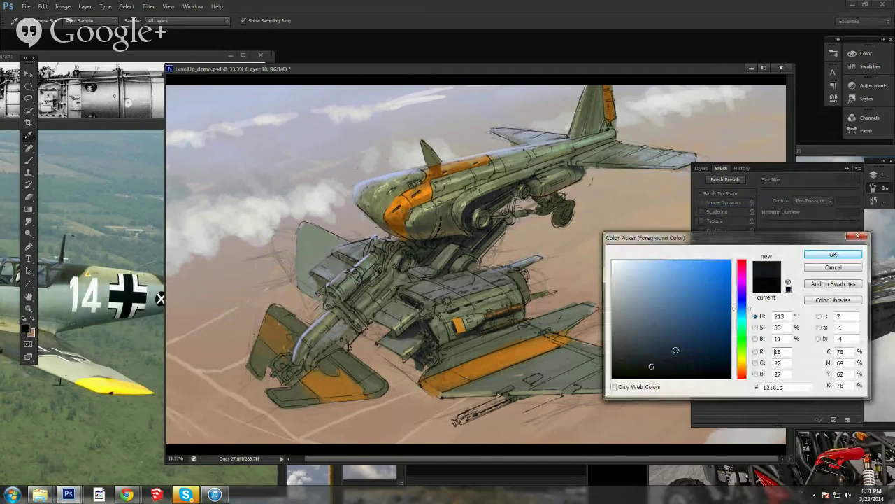
left_click(815, 255)
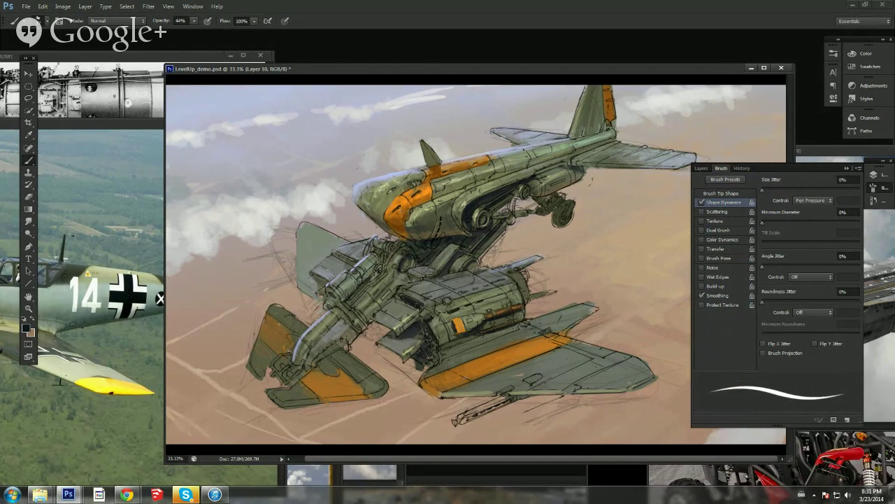
Step: Shade the fuselage intake and the waist joint below it with sampled colours at 44% brush opacity
left_click(474, 196, "alt")
left_click(509, 222, "alt")
left_click(509, 200, "alt")
left_click(425, 255, "alt")
left_click(428, 235, "alt")
left_click(449, 261, "alt")
Step: Refine the upper arm and forearm with colours sampled along the arm, lowering the brush opacity to 33%
left_click(403, 263, "alt")
left_click(355, 283, "alt")
left_click(355, 288, "alt")
left_click(310, 330, "alt")
left_click_drag(367, 285, 457, 204)
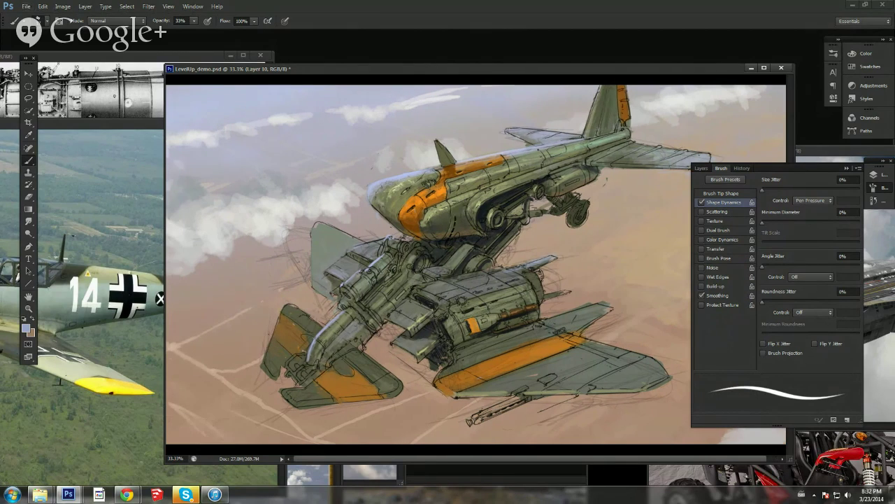
Step: Sample lavender from the forearm's edge, adjust the brush size, and highlight the upper arm at 22% opacity
left_click(330, 323, "alt")
right_click(358, 252)
left_click(385, 250)
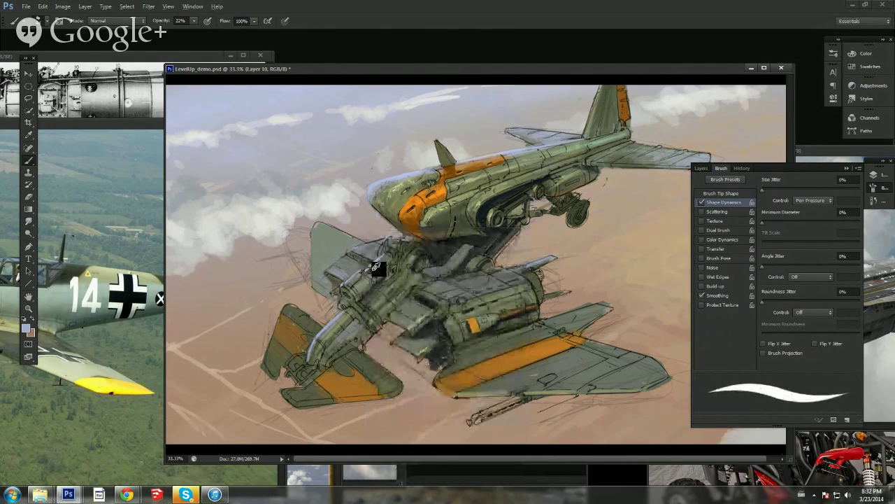
Step: Set the foreground colour to olive 848258 by sampling the fuselage, and adjust the brush size for painting the arm
left_click(27, 331)
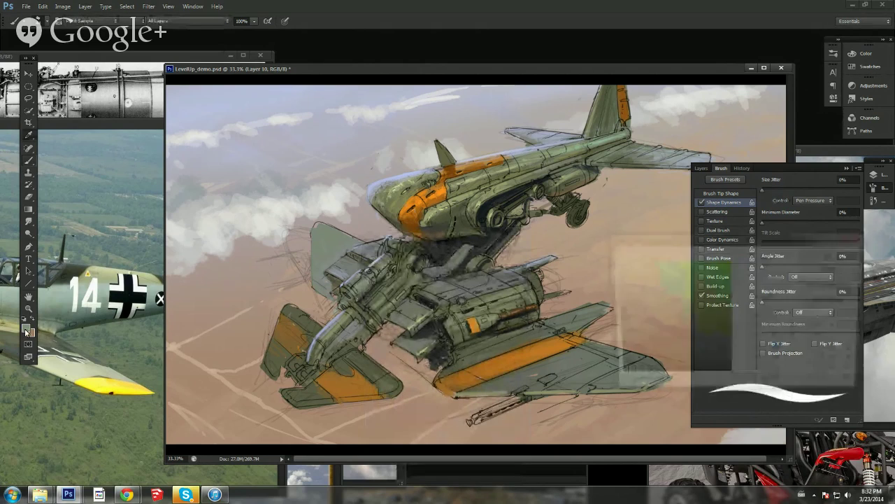
left_click(363, 286)
left_click(385, 196)
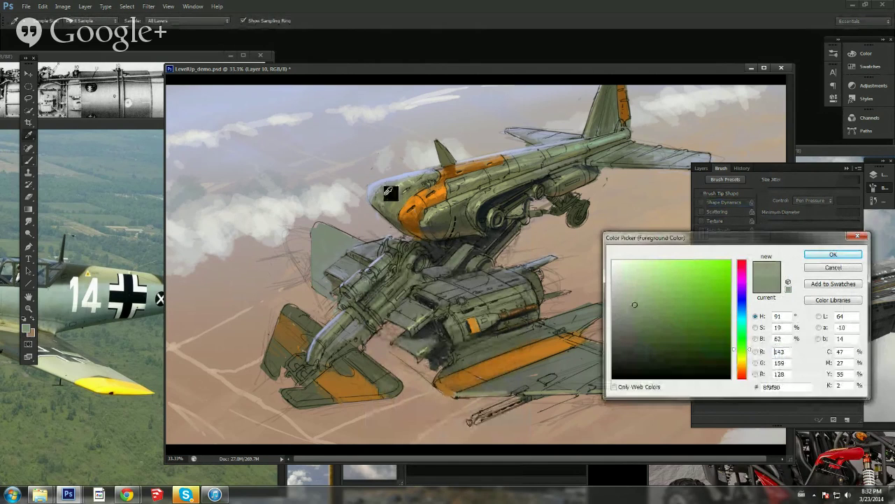
left_click_drag(389, 191, 429, 196)
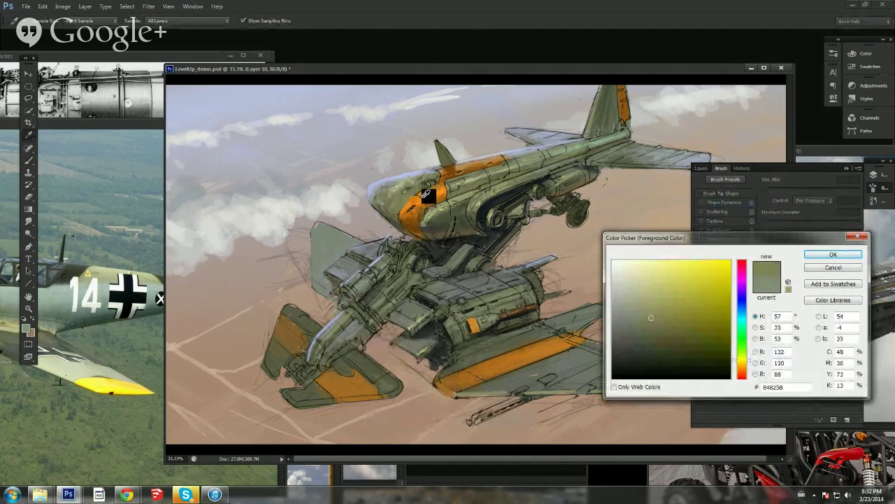
left_click(820, 256)
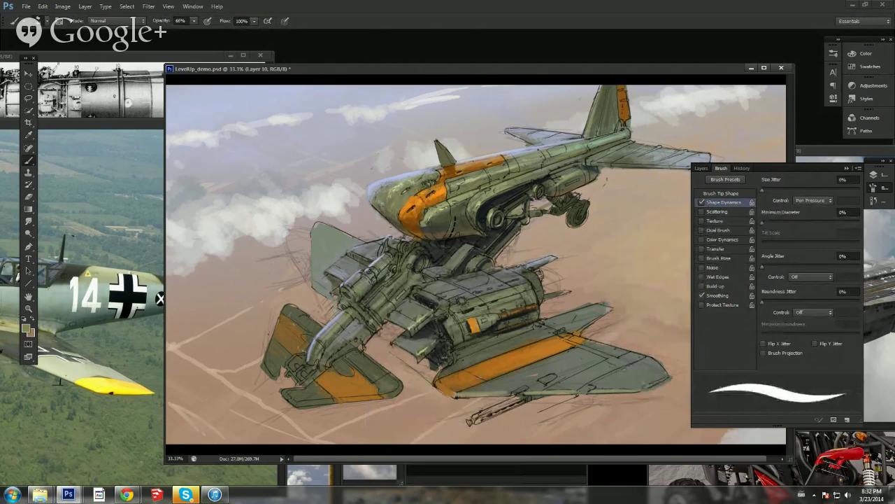
right_click(370, 277)
double_click(404, 291)
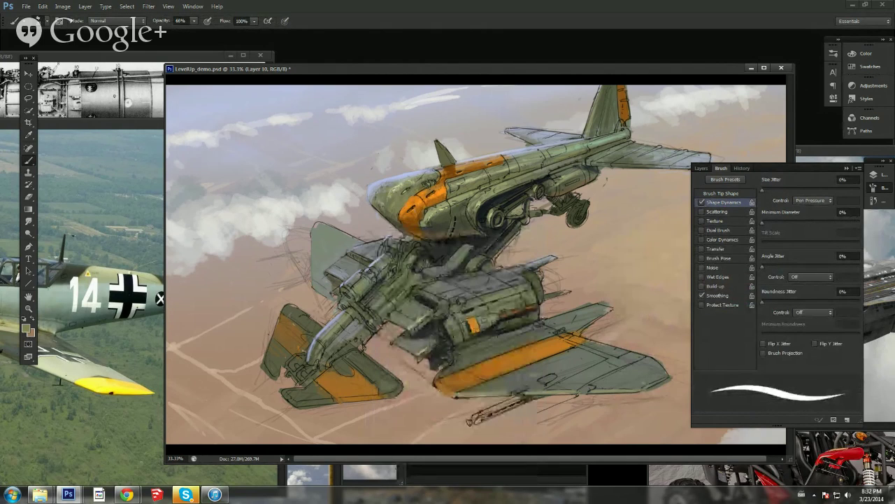
Step: Set the foreground colour to dark green 323d2c from the reference photo and darken the elbow at 66% opacity
left_click(28, 326)
left_click(103, 322)
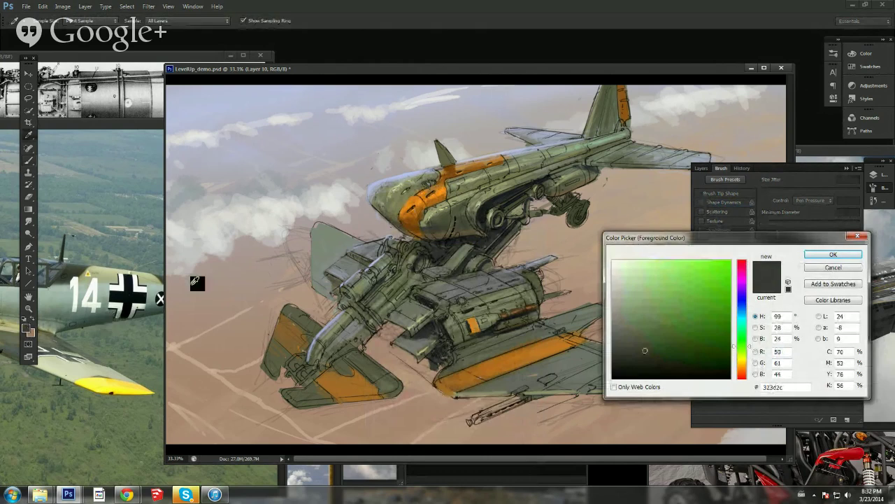
left_click(804, 258)
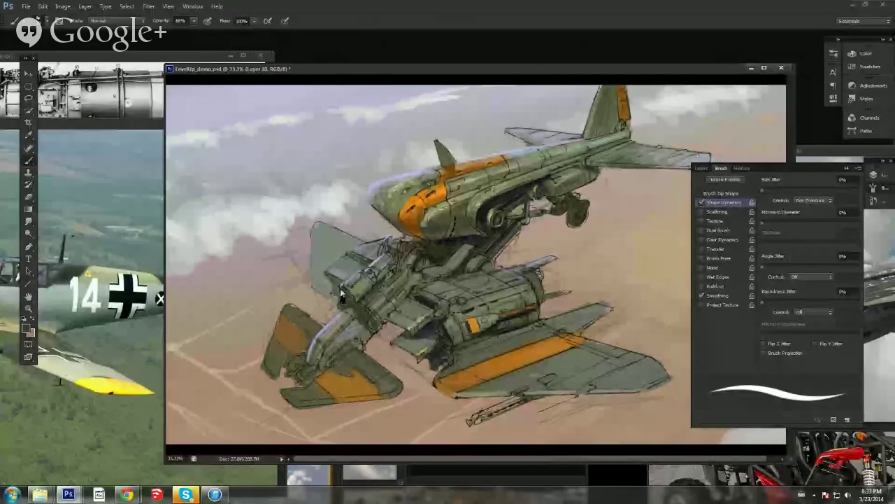
Step: Adjust the brush size and detail the arm and nearby engine flaps, sampling colour beside the elbow
right_click(454, 251)
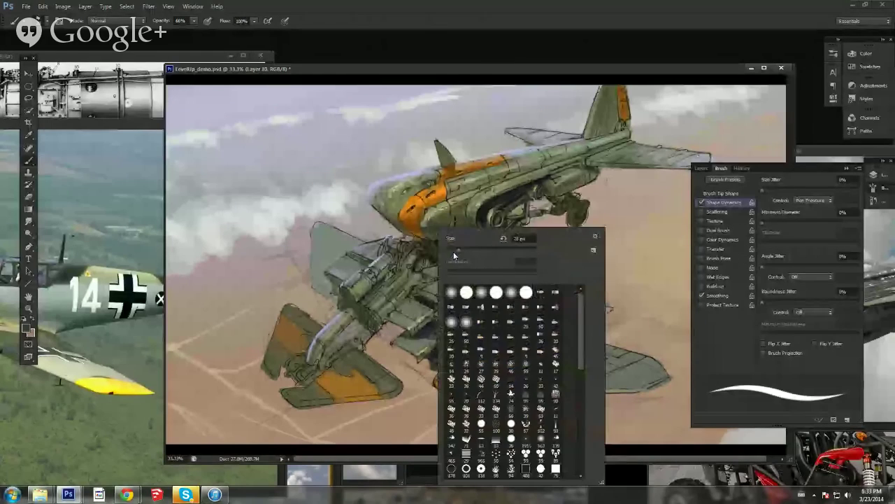
left_click(453, 252)
key("Return")
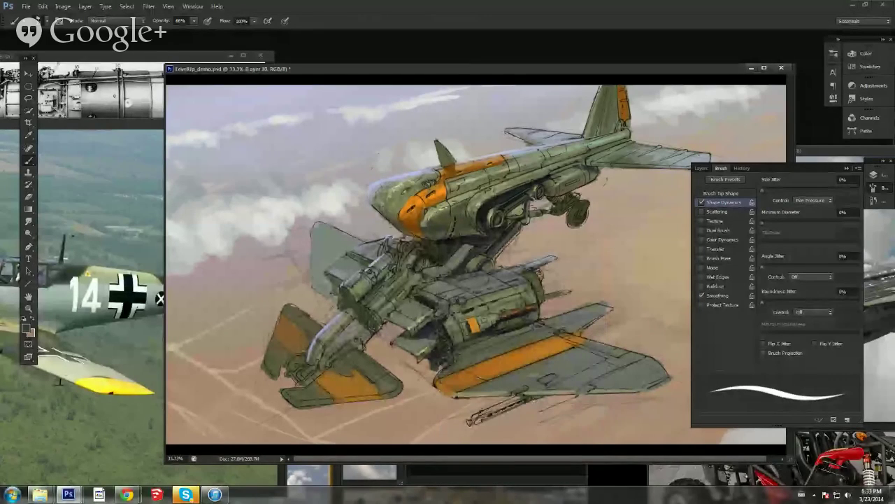
left_click(409, 327, "alt")
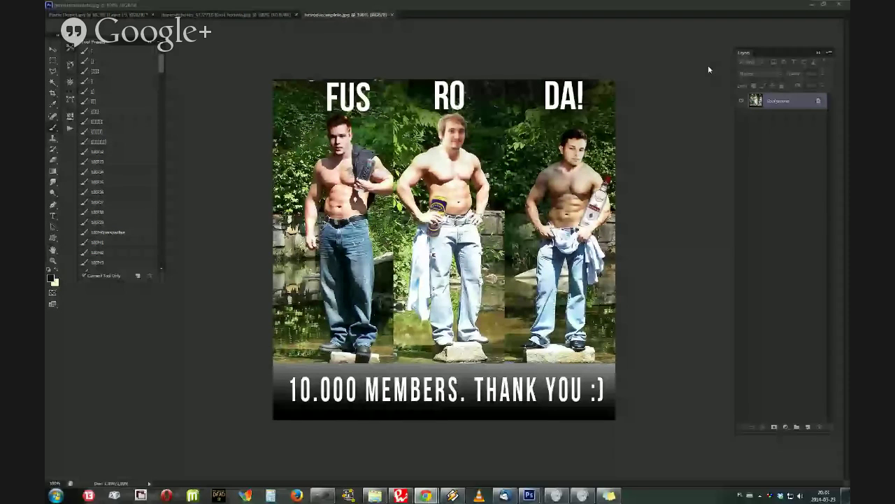
left_click(691, 130)
scroll(691, 130, "up", 2)
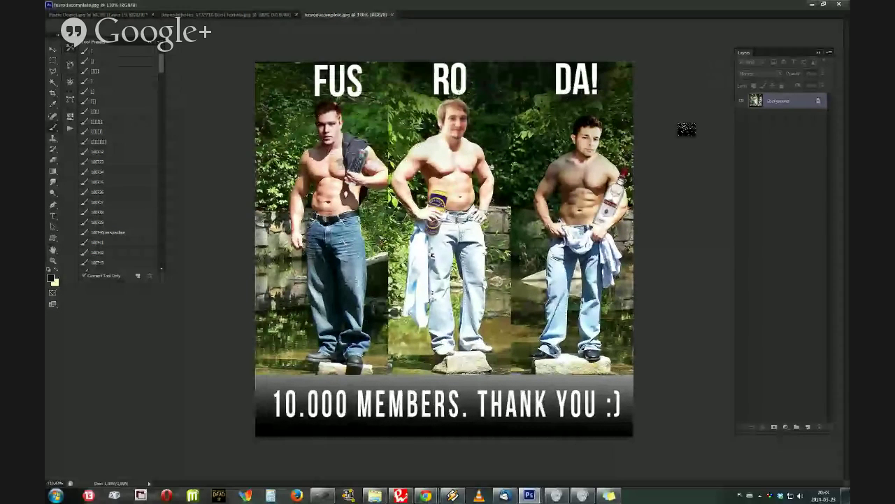
scroll(687, 129, "up", 1)
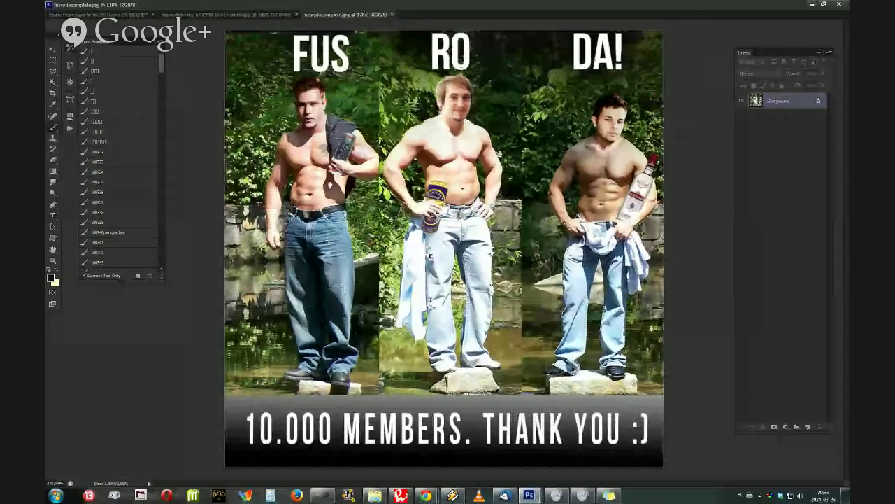
scroll(687, 129, "down", 1)
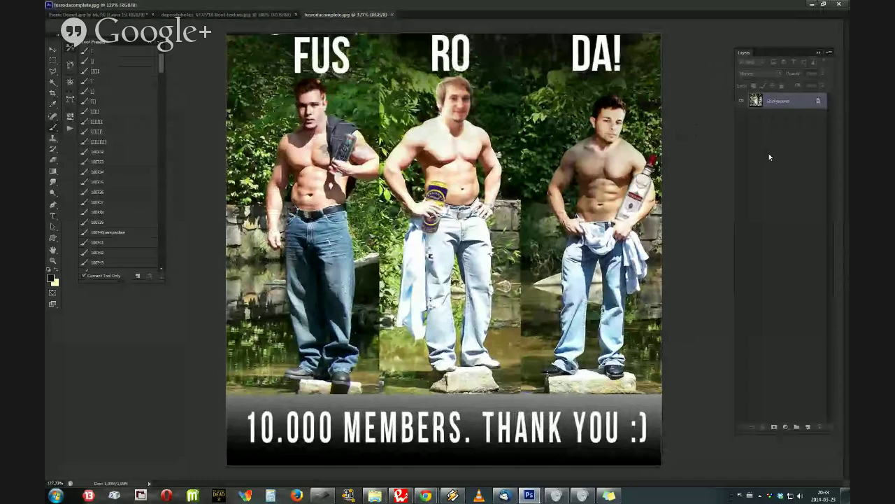
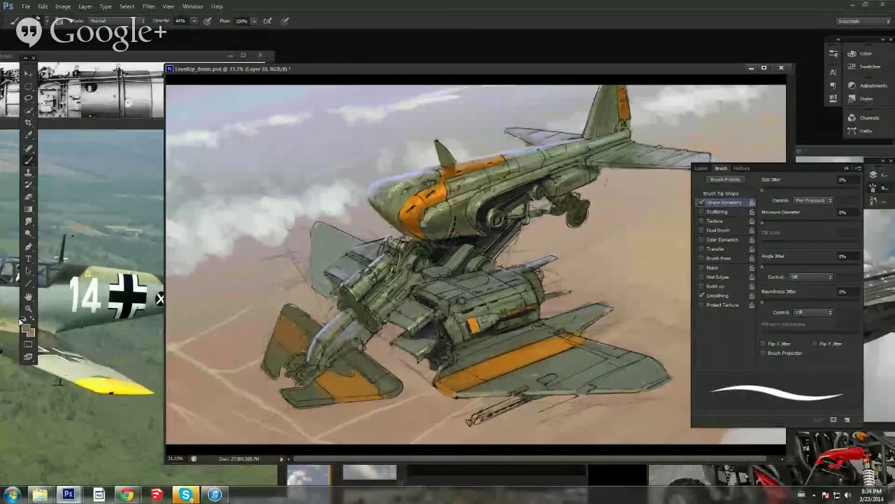
Step: Set the background colour to olive brown 887033 and touch up the lower end of the fuselage's orange band at 33% opacity
left_click(30, 328)
left_click(31, 330)
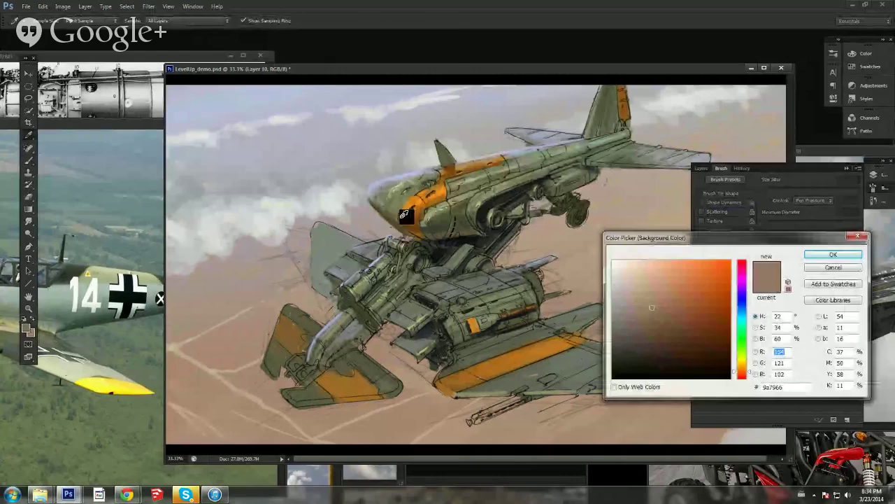
left_click(688, 323)
left_click(686, 315)
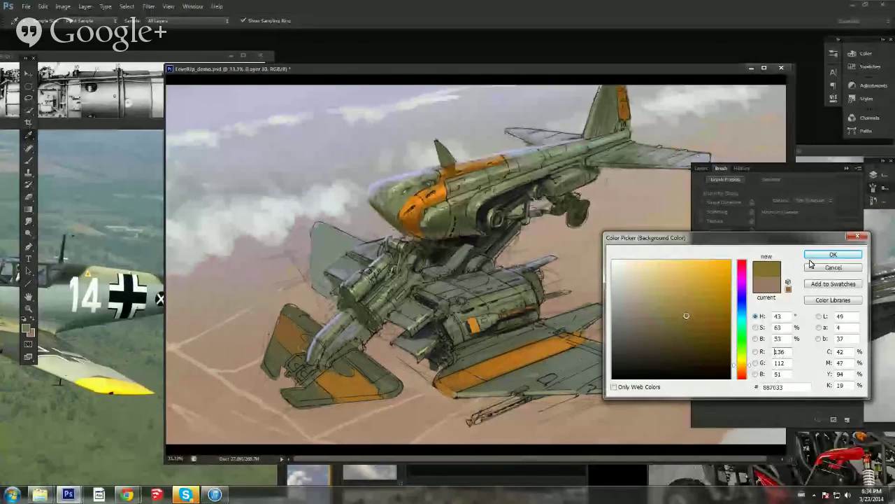
left_click(831, 254)
key("b")
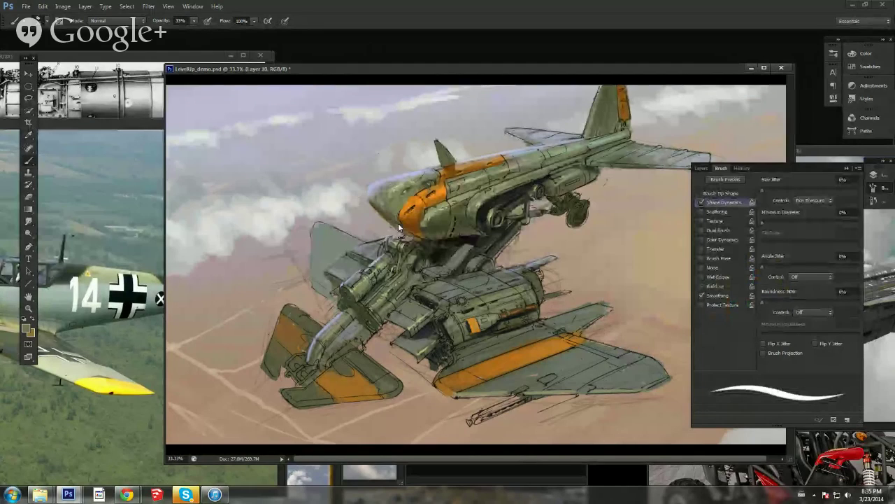
left_click_drag(418, 230, 420, 236)
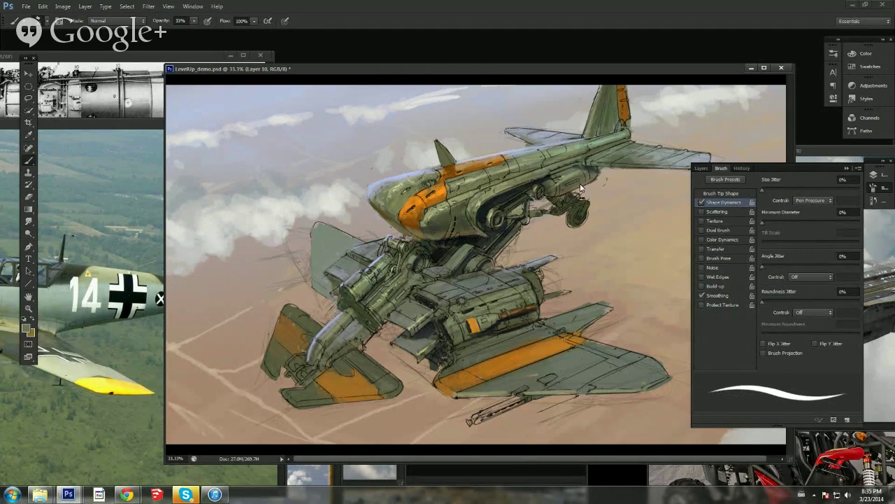
Step: Set the foreground colour to tan b28f62 and lower the brush opacity to 22% for warm reflected light on the rear pod's underside
left_click(27, 328)
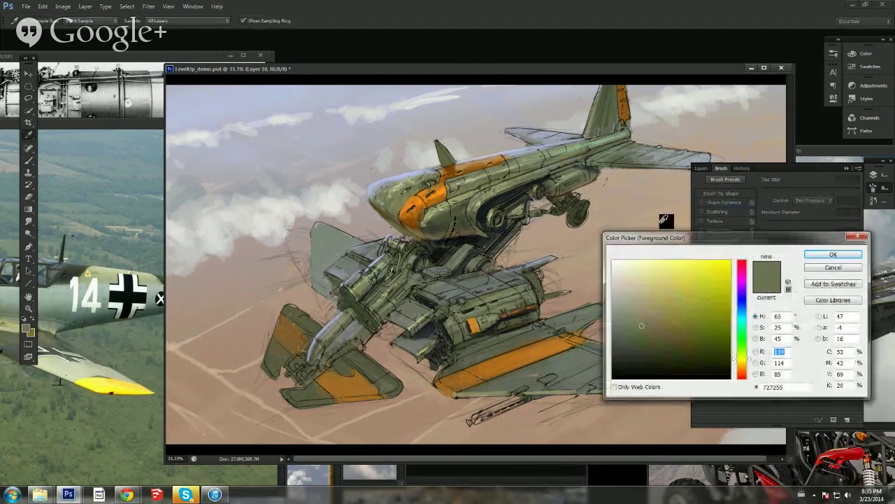
left_click(662, 225)
left_click_drag(656, 301, 665, 296)
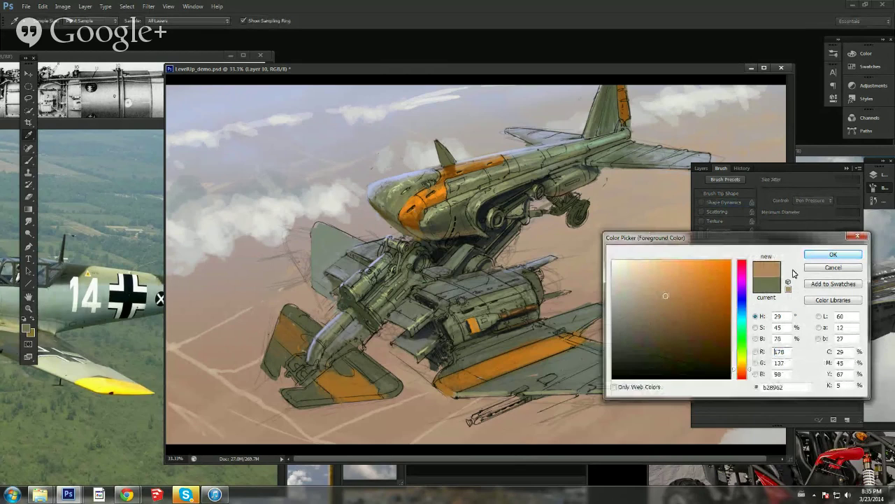
left_click_drag(739, 371, 742, 371)
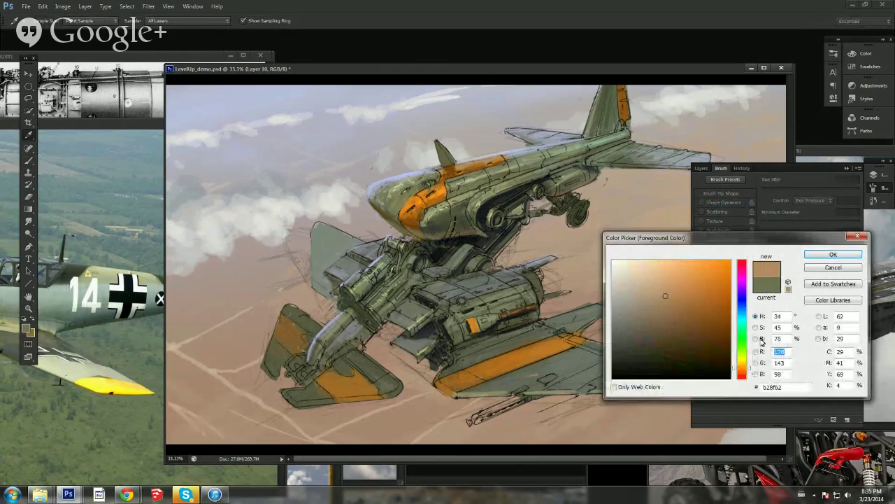
left_click(828, 255)
key("4")
key("4")
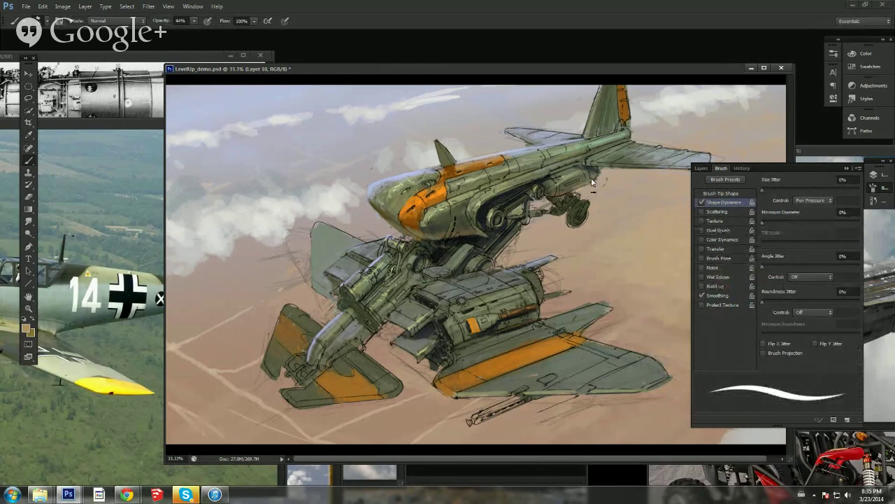
key("2")
key("2")
Step: Set the foreground colour to pale olive green c3c689, paint highlights on the mech at 55% opacity, and save the file
left_click(538, 282, "alt")
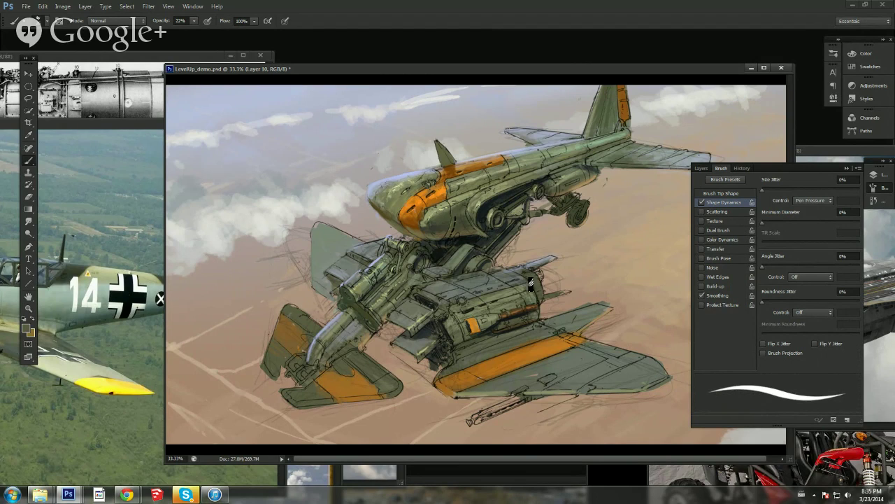
left_click(26, 329)
left_click(355, 288)
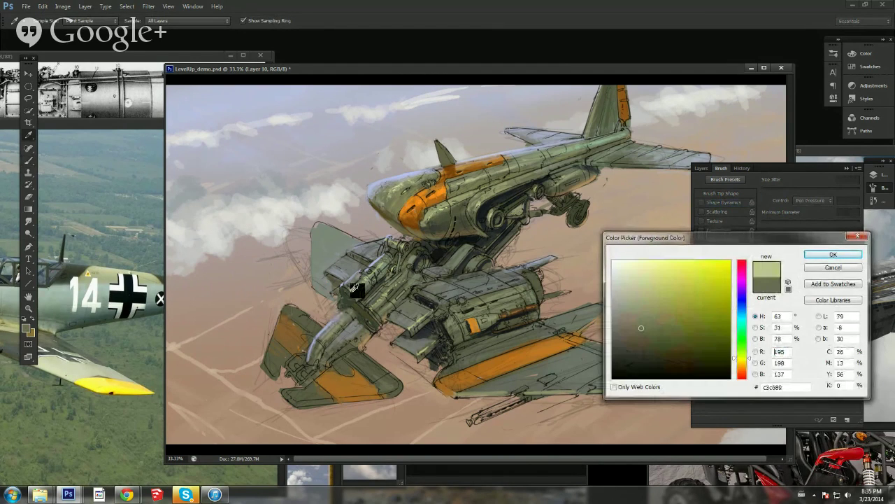
left_click(833, 255)
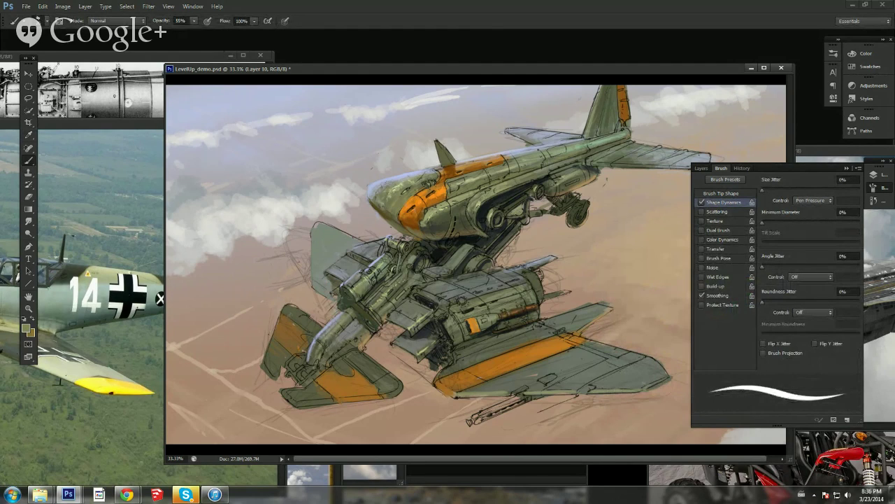
key("ctrl+s")
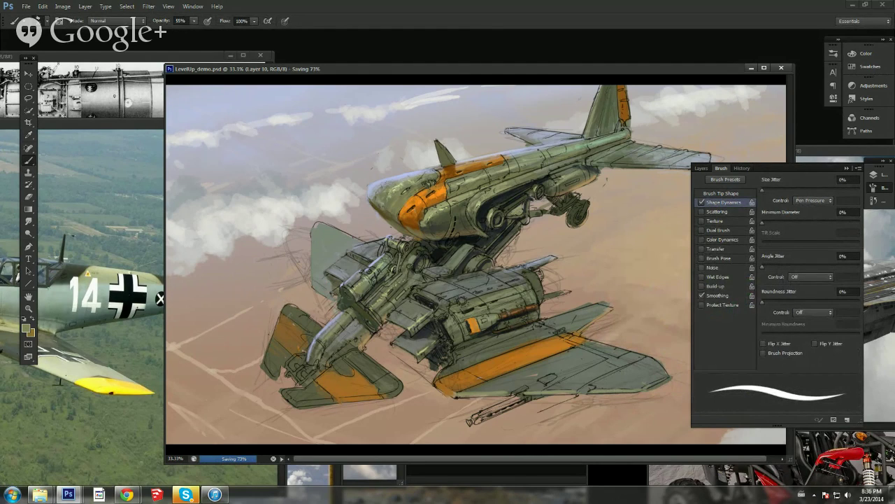
Step: Adjust the brush size and retouch the underside of the nose with colours sampled around it
right_click(409, 208)
left_click(426, 230)
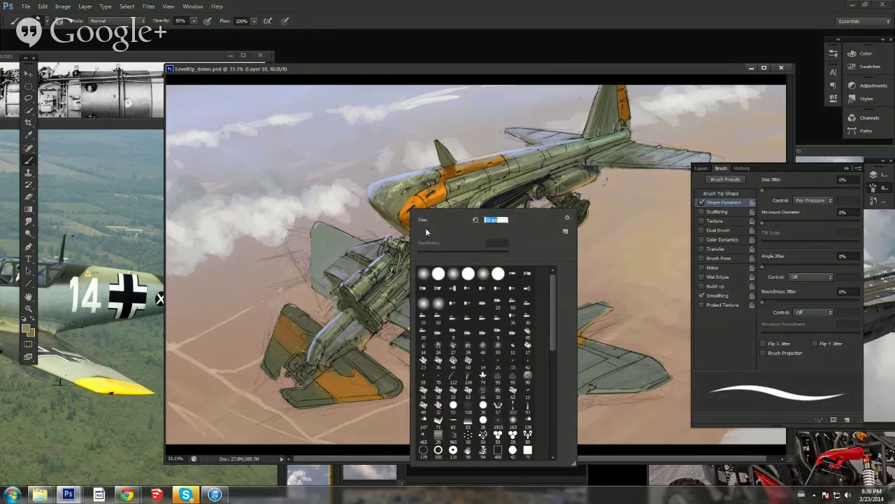
left_click(394, 216)
left_click(390, 227, "alt")
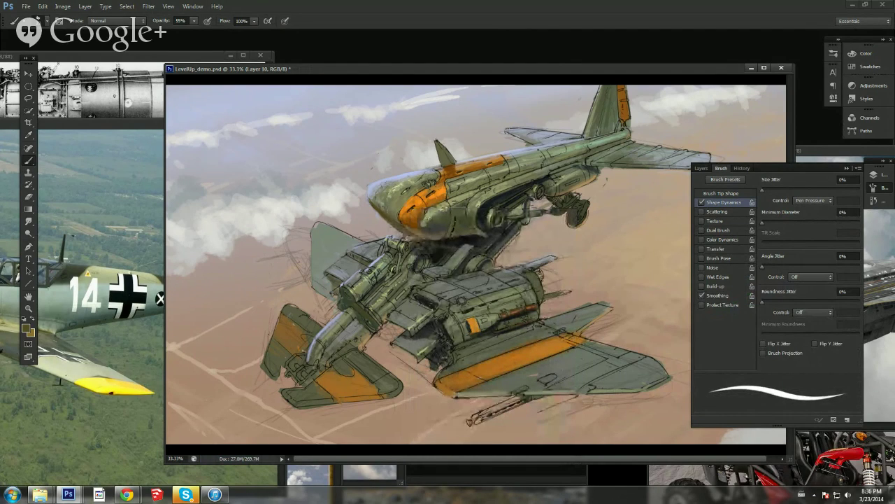
left_click(405, 229, "alt")
Step: Set the foreground colour to ochre b08649 and lower the brush opacity to 22% for warm reflected light under the nose
left_click(28, 330)
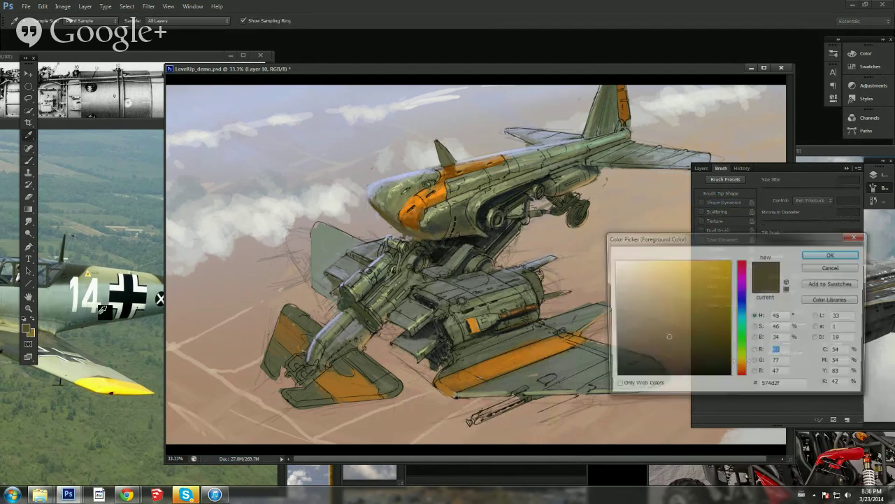
left_click(426, 427)
left_click(439, 413)
left_click(682, 298)
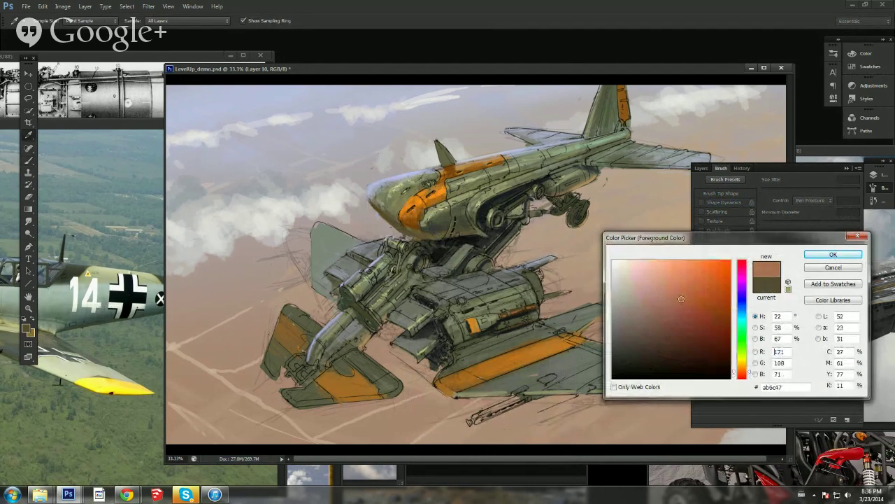
left_click(741, 368)
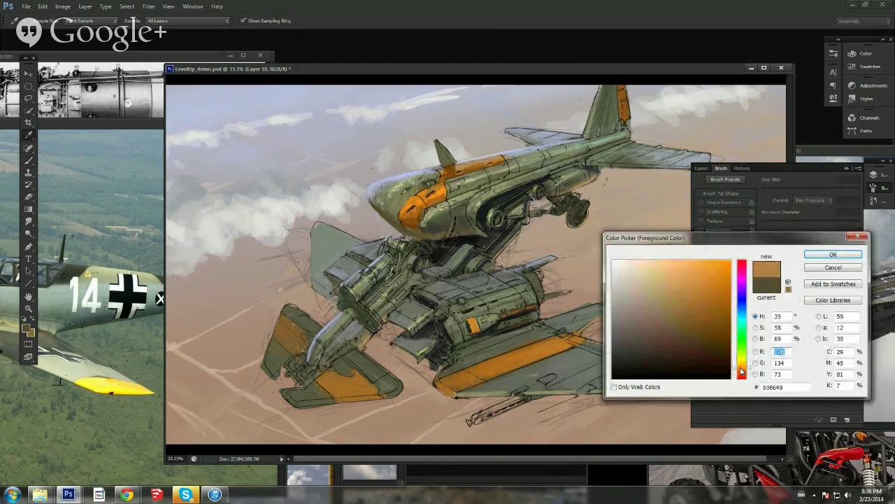
left_click(832, 260)
key("2")
key("2")
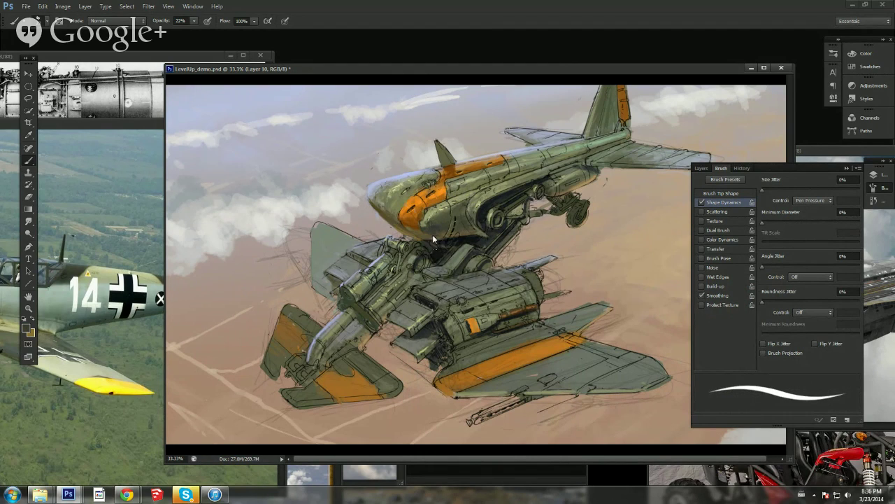
Step: Set the foreground colour to dark brown 452402, darken the lower end of the fuselage's orange band, and save the file
left_click(414, 227, "alt")
key("8")
key("8")
left_click(25, 329)
left_click(727, 346)
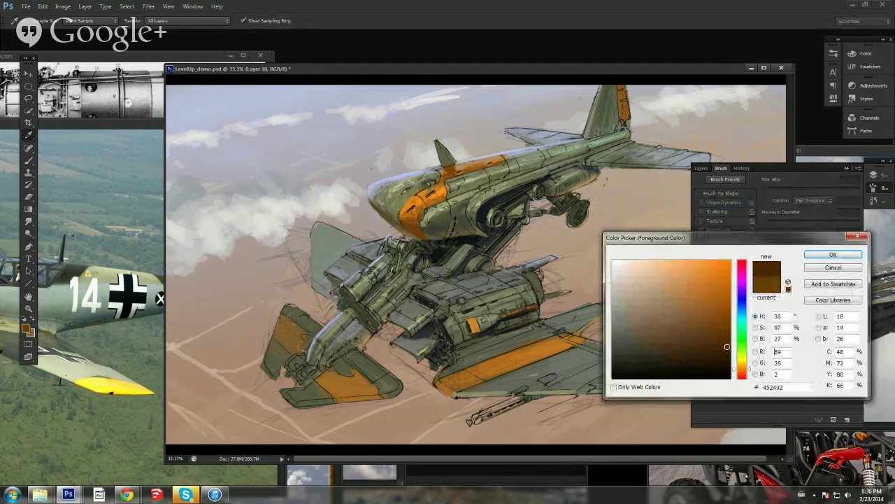
left_click(833, 255)
key("b")
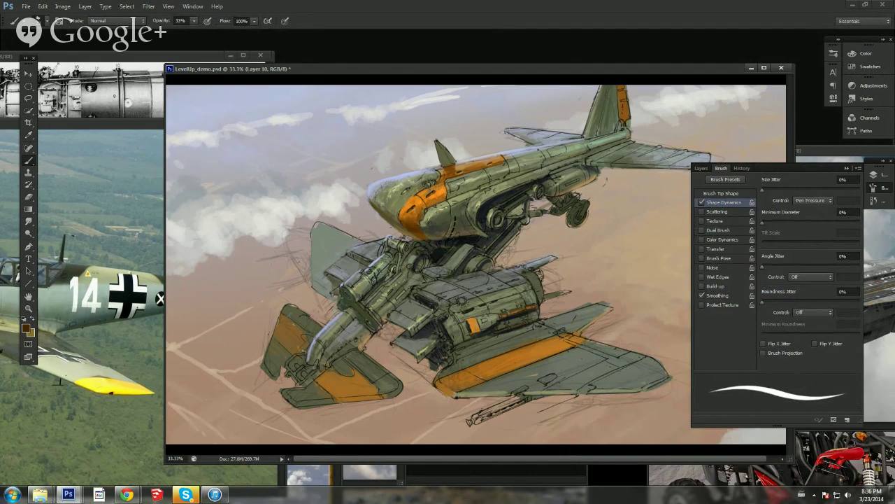
key("ctrl+s")
Step: Sample a light green from the fuselage, adjust the brush size, and paint a highlight along the rear fuselage at 88% opacity
left_click(471, 179, "alt")
key("8")
key("8")
right_click(551, 165)
left_click(572, 189)
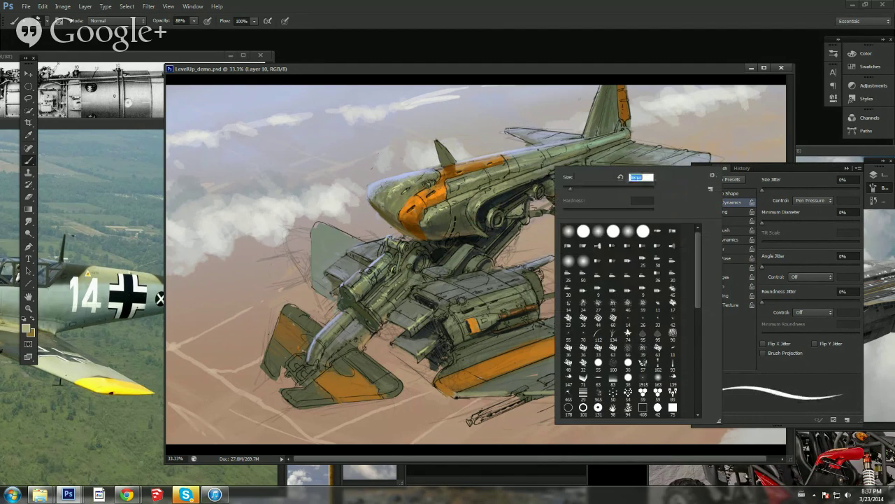
key("Return")
left_click_drag(530, 174, 581, 155)
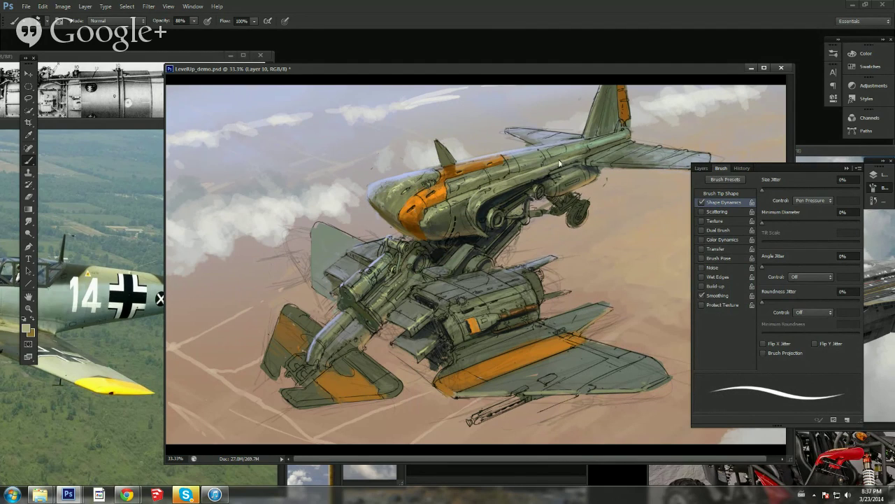
Step: Paint the tail fin and rear fuselage with greens sampled from the surrounding hull
left_click(538, 175, "alt")
left_click(431, 201, "alt")
left_click(597, 137, "alt")
left_click_drag(590, 140, 598, 100)
left_click(598, 142, "alt")
left_click(494, 210, "alt")
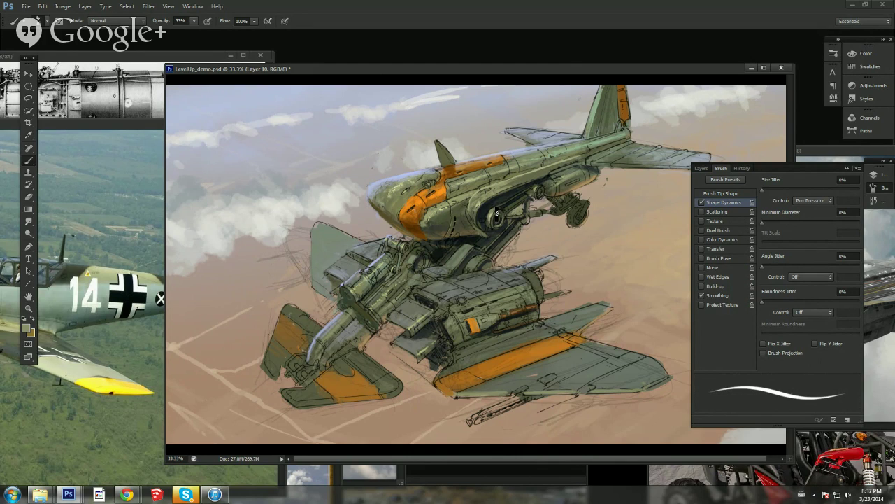
Step: Blend the upper rear fuselage and tail panels with sampled hull colours, raising the brush opacity to 66%
left_click(517, 180, "alt")
left_click(562, 150, "alt")
left_click(540, 151, "alt")
left_click(614, 111, "alt")
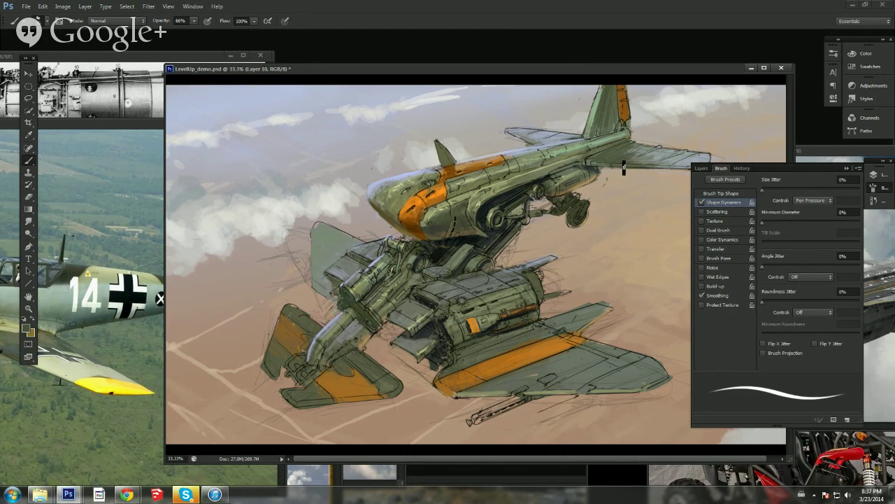
Step: Sample a pale green near the intake and brighten the highlights on the nose and fuselage in Color Dodge brush mode
left_click(480, 203, "alt")
left_click(115, 20)
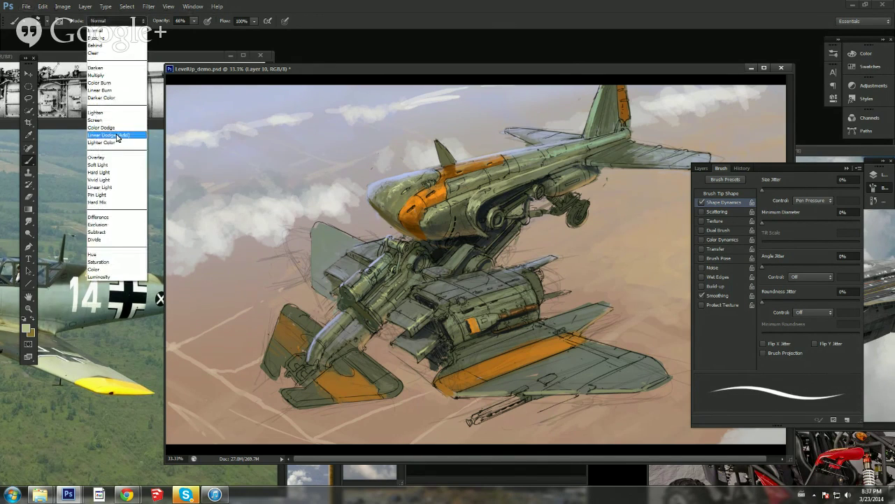
left_click(112, 133)
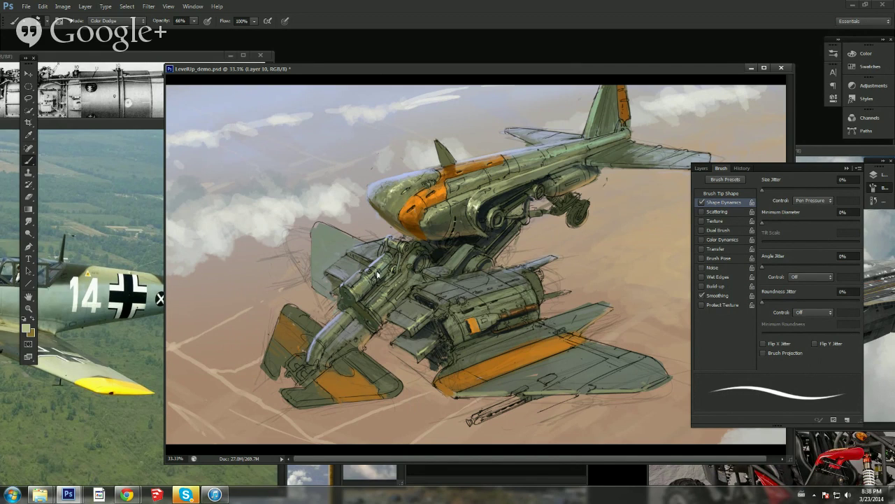
Step: Set the foreground colour to near-black 080807 and return the brush blending mode to Normal
left_click(26, 328)
left_click(413, 262)
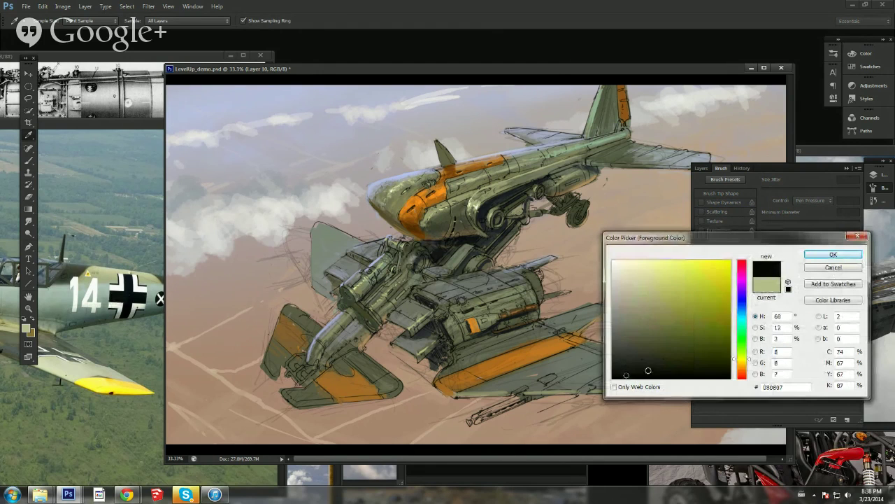
left_click(832, 254)
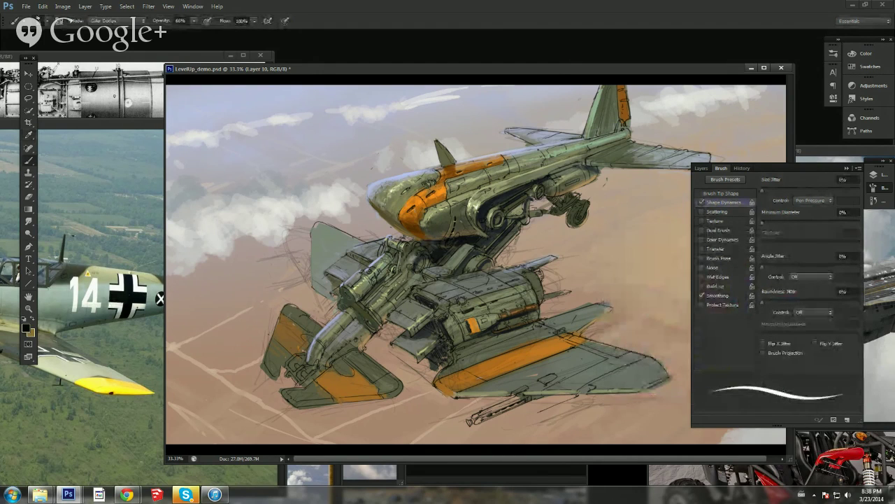
left_click(126, 21)
left_click(105, 41)
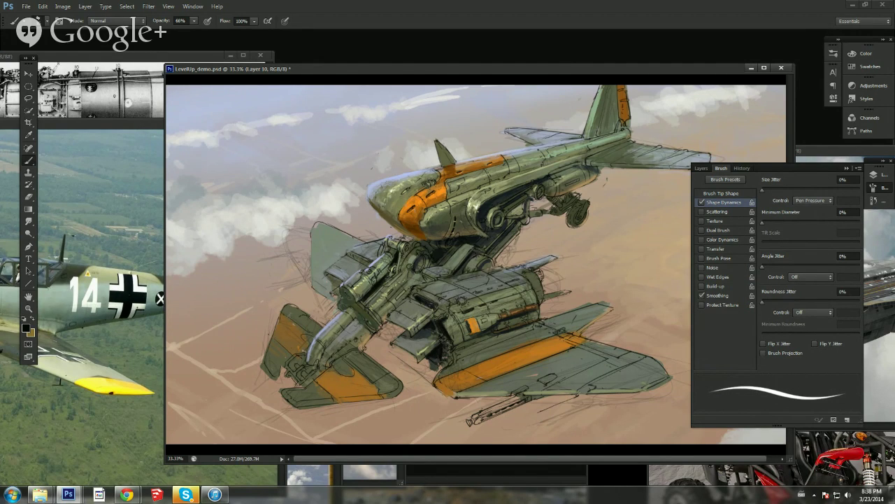
Step: Shade the lower fuselage and the joint beneath it with colours sampled from those areas
left_click(450, 216, "alt")
left_click(456, 271, "alt")
left_click(473, 253)
left_click(482, 199, "alt")
Step: Blend the shading across the nose with colours sampled from it at 33% opacity, and save the file
left_click(412, 221, "alt")
left_click(399, 213, "alt")
left_click(410, 183, "alt")
left_click(411, 192, "alt")
key("ctrl+s")
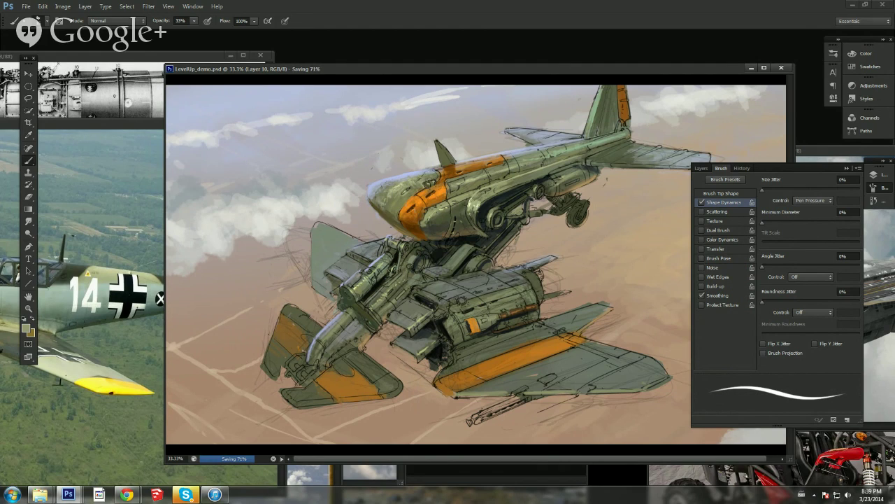
Step: Shade the tip of the nose with a sampled colour, save the file, and touch up the fuselage behind the orange band
left_click(391, 207, "alt")
left_click_drag(379, 206, 384, 223)
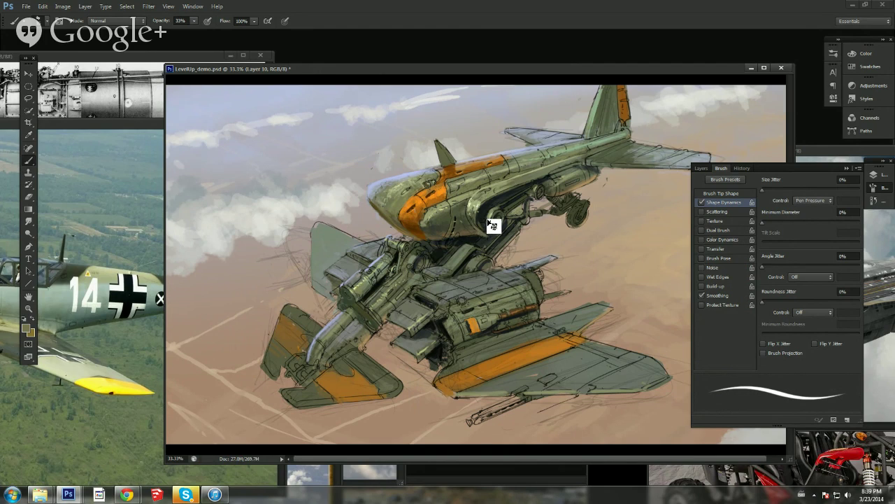
key("ctrl+s")
left_click(468, 190, "alt")
left_click_drag(465, 194, 462, 203)
Step: Set the foreground colour to pale yellow-green dde09d, brush opacity to 55%, and adjust the brush size for highlights on the lower fuselage
left_click(28, 327)
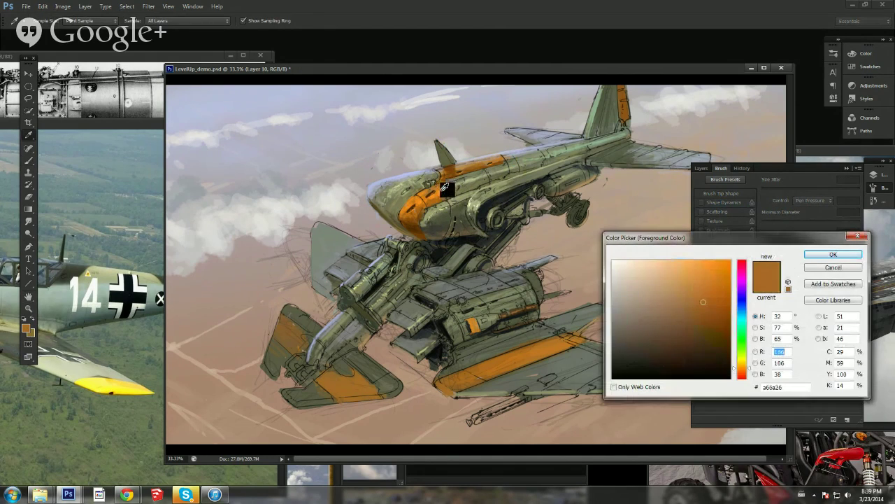
left_click(443, 208)
left_click_drag(443, 209, 448, 206)
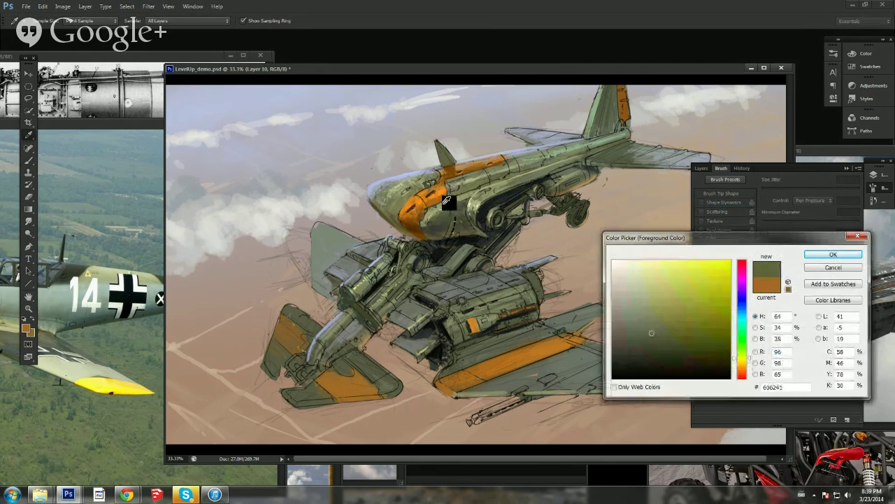
left_click(453, 204)
left_click_drag(641, 287, 649, 275)
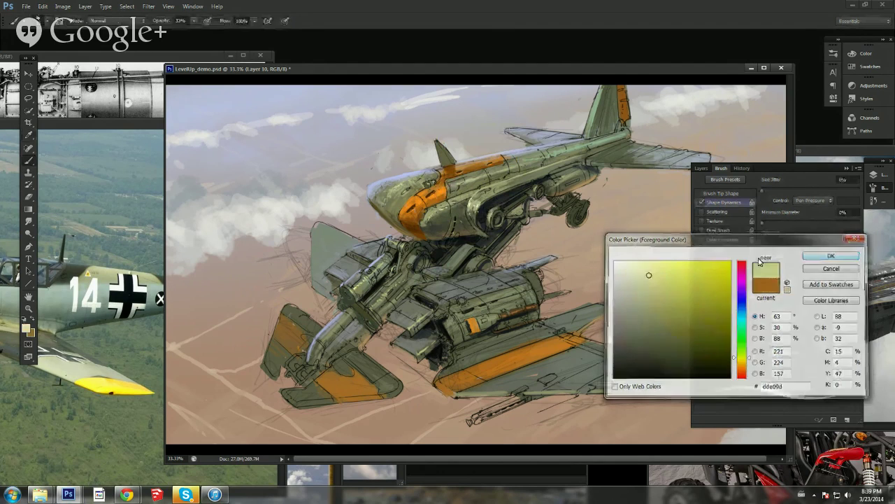
left_click(831, 255)
key("5")
key("5")
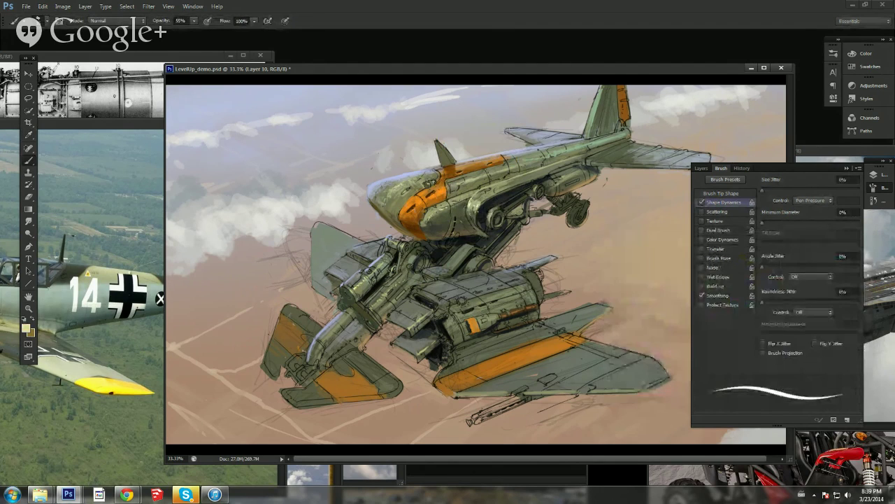
right_click(490, 216)
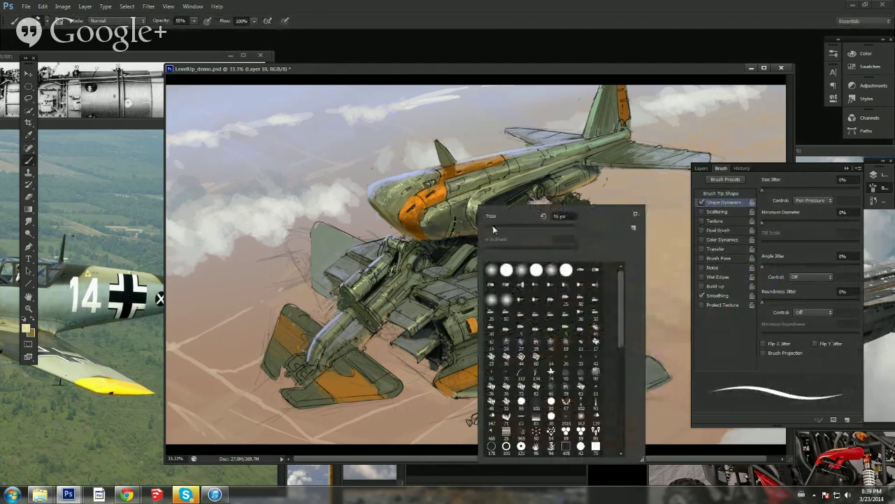
left_click(443, 204)
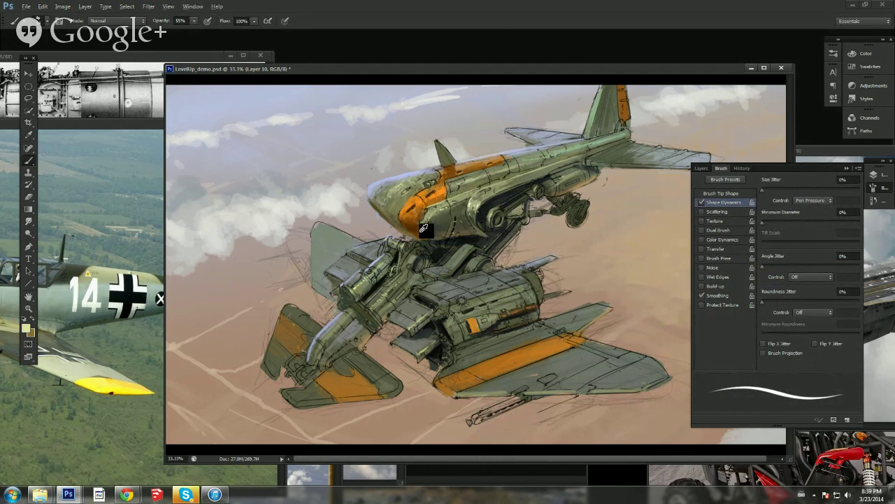
Step: Shade the elbow with sampled colours, save the file, and sample near-black from the gap beneath the fuselage for darker accents
left_click(416, 227, "alt")
left_click(360, 321, "alt")
mouse_move(371, 300)
left_mouse_down()
mouse_move(358, 321)
mouse_move(356, 309)
left_mouse_up()
left_click(404, 257, "alt")
key("ctrl+s")
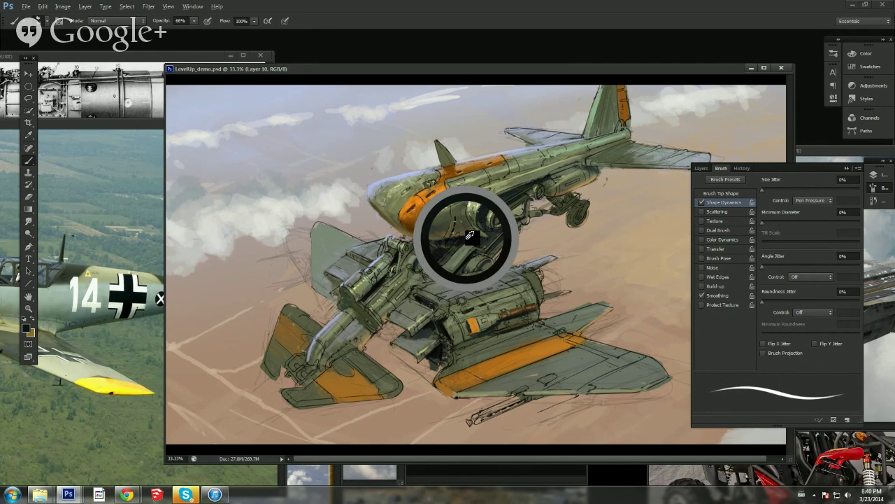
left_click(467, 239, "alt")
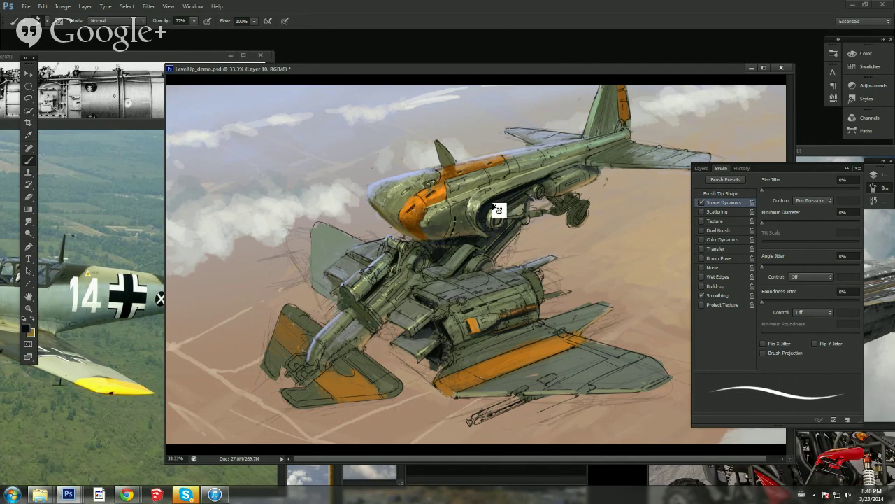
Step: Shade the lower fuselage around the round housing with sampled colours at 44% and 55% brush opacity
left_click(468, 231, "alt")
key("4")
key("4")
left_click(466, 231, "alt")
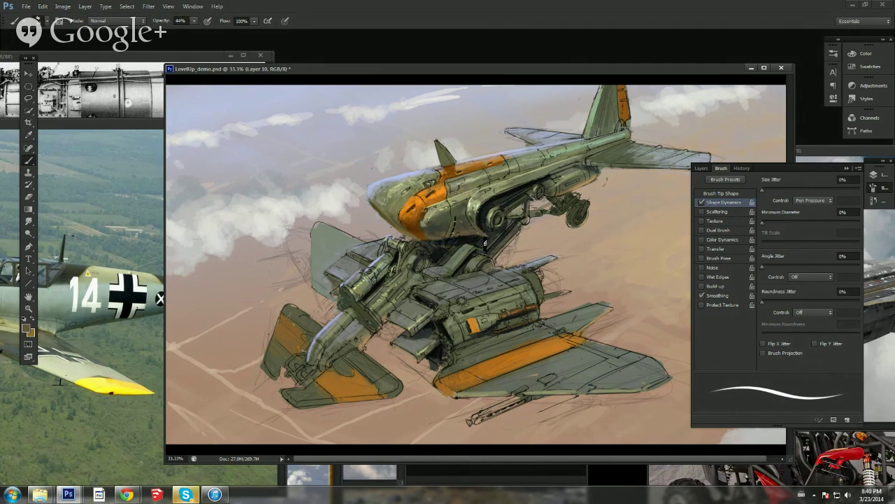
left_click(478, 198, "alt")
left_click(471, 183, "alt")
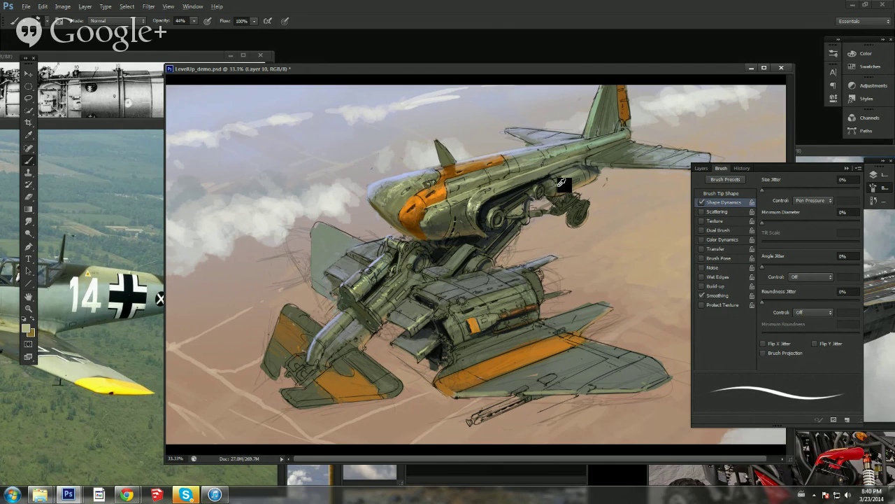
left_click(473, 204, "alt")
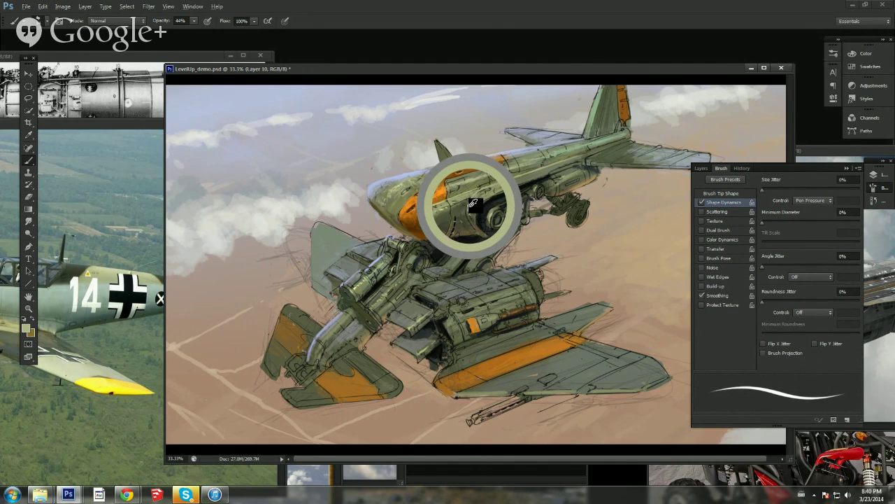
key("5")
key("5")
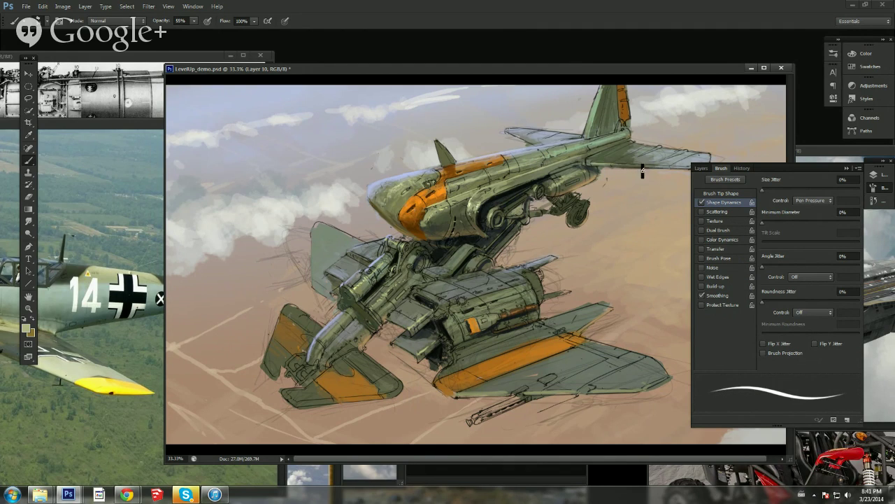
Step: Touch up the pod beneath the rear fuselage and the bent arm with colours sampled from them, and save the file
left_click(574, 178, "alt")
left_click(511, 193, "alt")
left_click(348, 307, "alt")
left_click(352, 275, "alt")
key("ctrl+s")
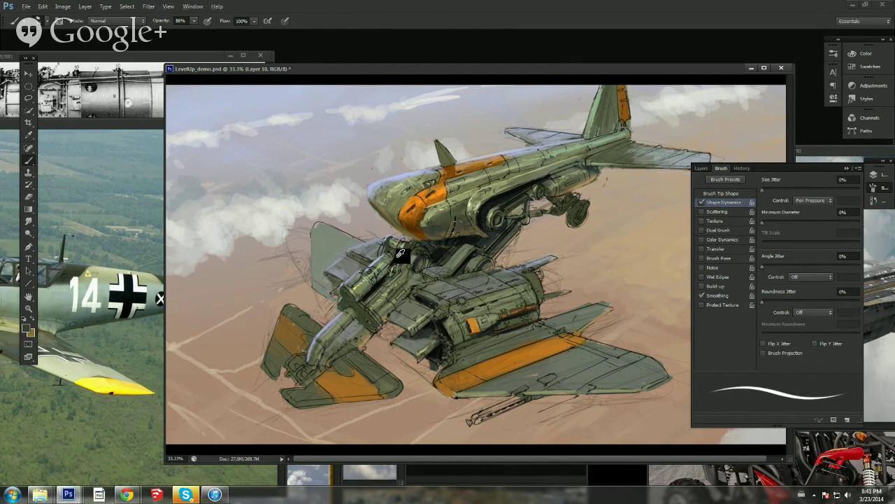
Step: Blend the shading around the elbow joint and arm with sampled colours at 33% and 44% opacity, and save the file
left_click(404, 254, "alt")
left_click(408, 246, "alt")
left_click(405, 254, "alt")
key("3")
key("3")
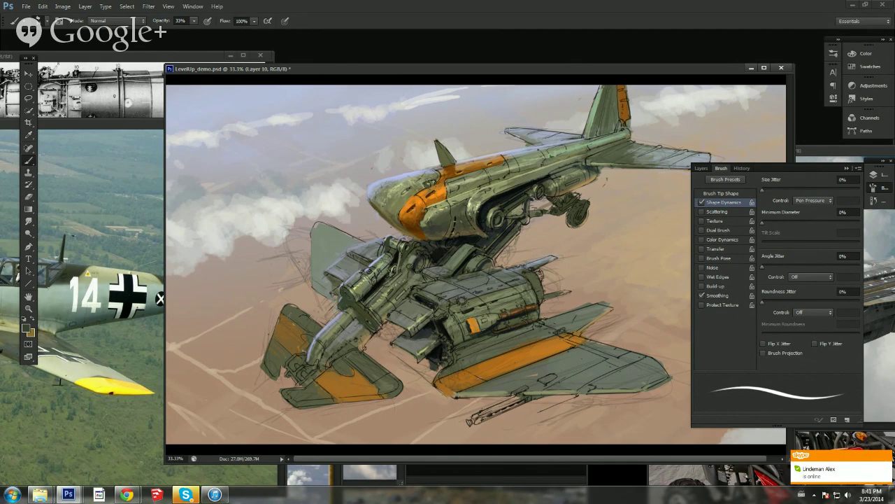
left_click(417, 245, "alt")
left_click(383, 297, "alt")
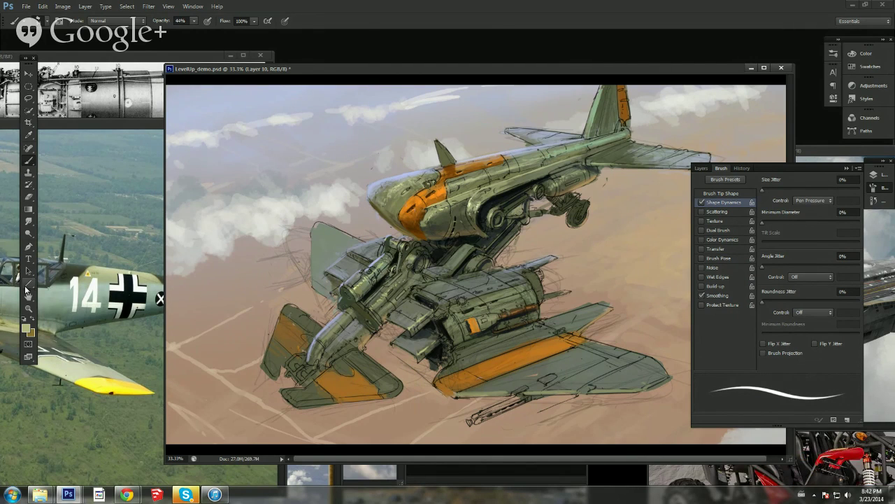
left_click(29, 309)
left_click_drag(475, 295, 492, 303)
left_click(492, 302)
key("ctrl+s")
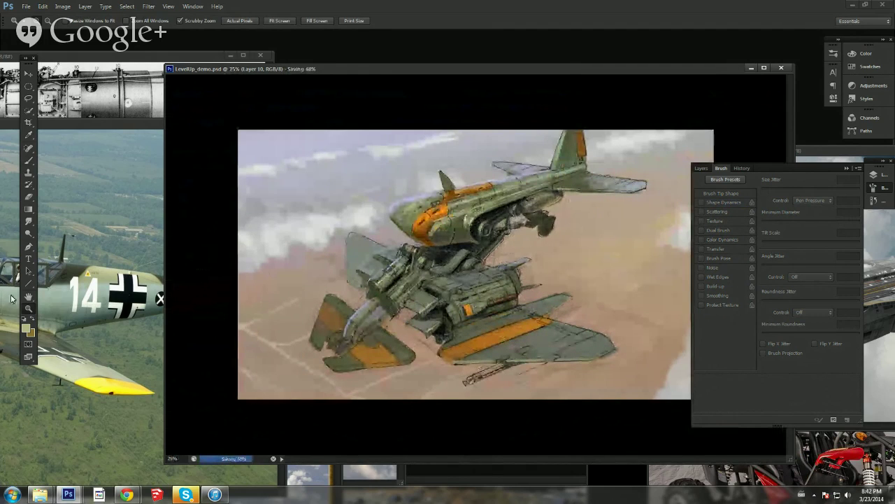
Step: Set the foreground colour to dark green 262d1f and return to the Brush tool
left_click(27, 327)
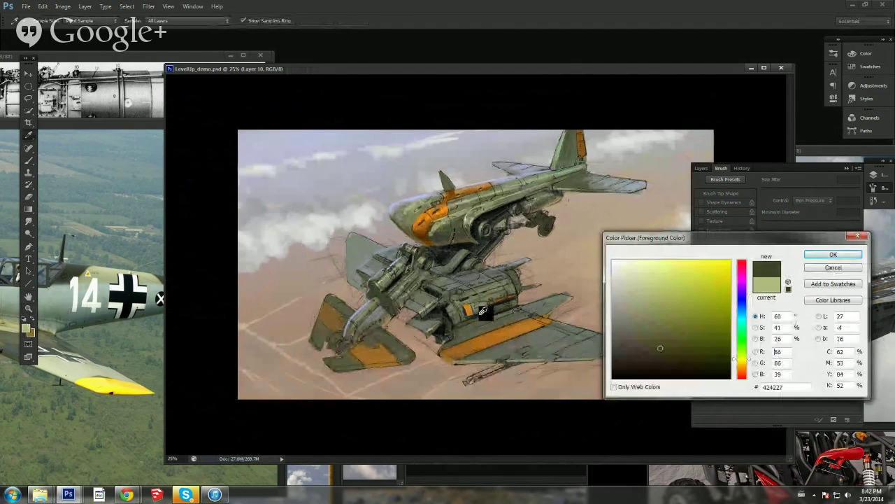
left_click(663, 357)
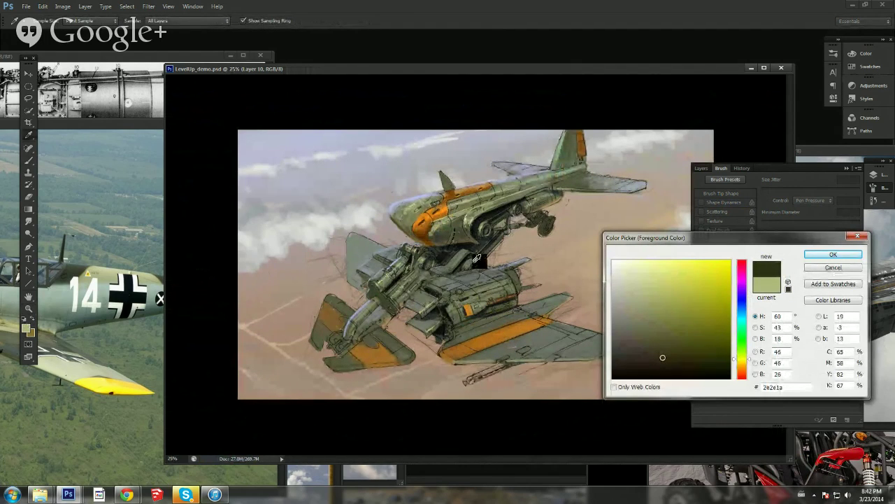
left_click(479, 300)
left_click_drag(646, 353, 648, 358)
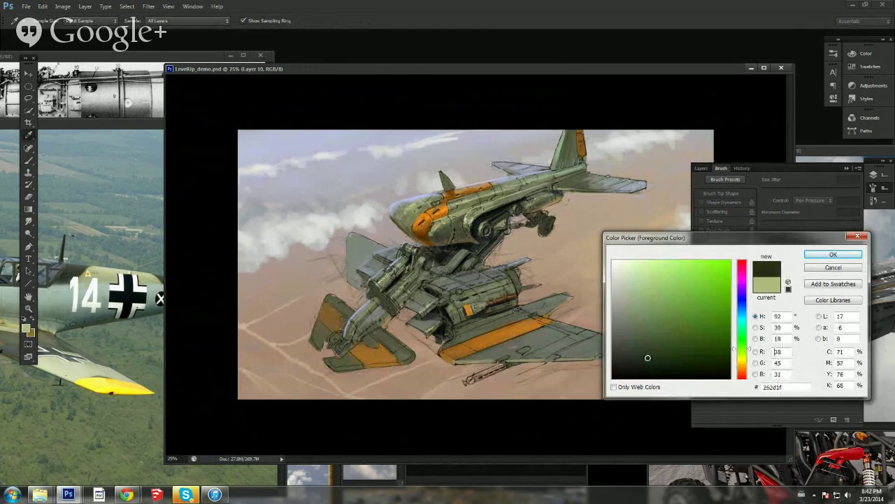
left_click(832, 254)
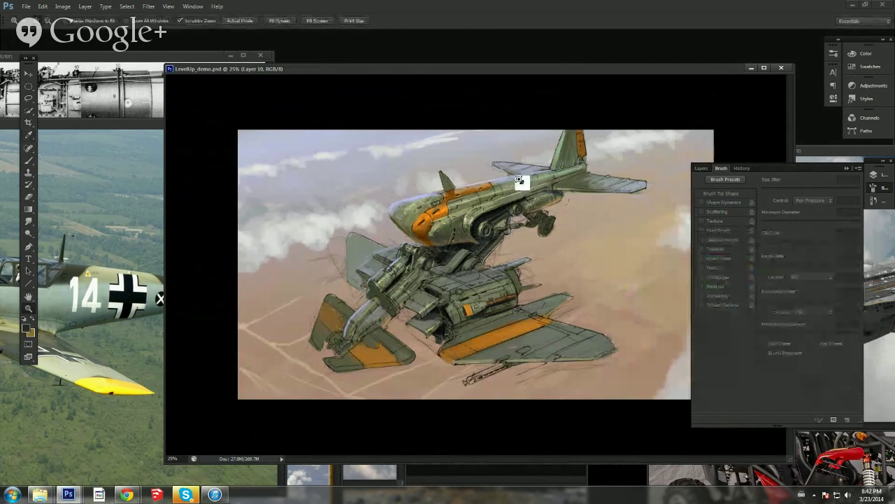
key("b")
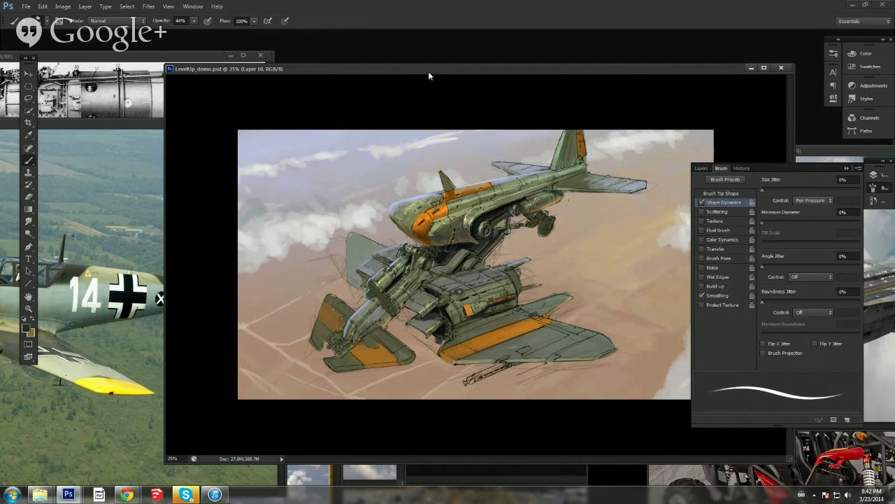
Step: Adjust the brush size and paint highlights on the torso with light green sampled from the bent arm
left_click_drag(428, 71, 407, 83)
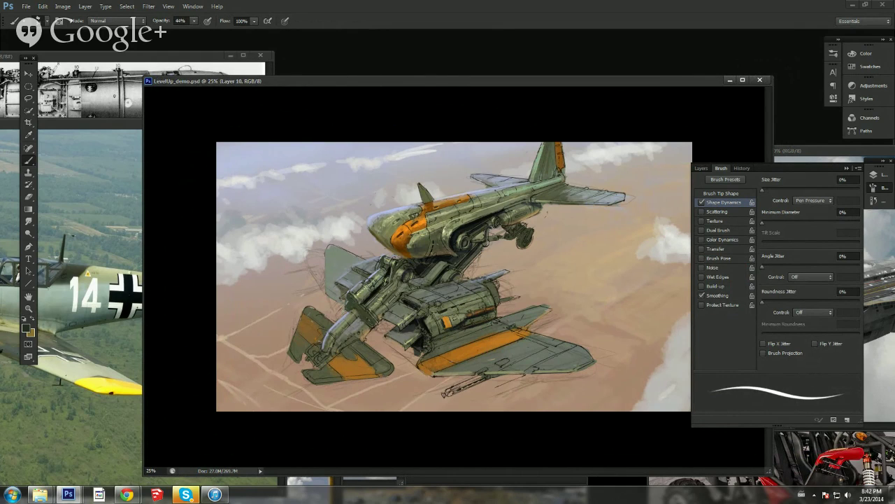
key("z")
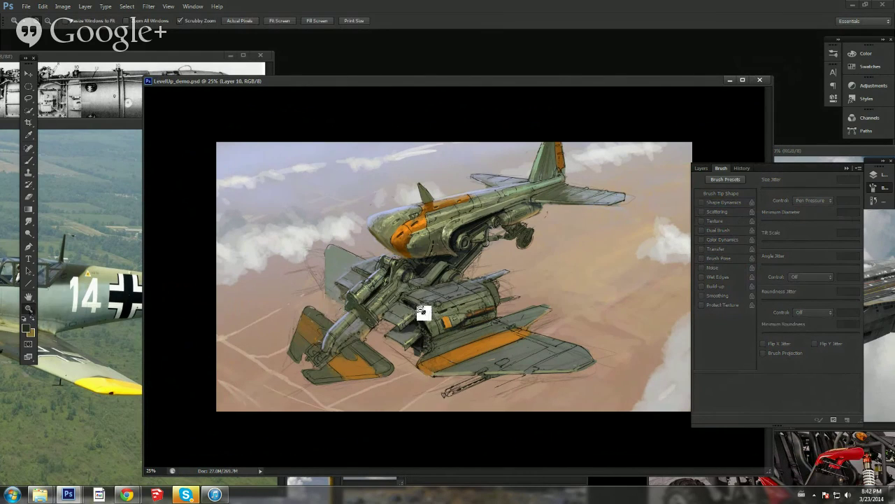
left_click_drag(423, 313, 580, 317)
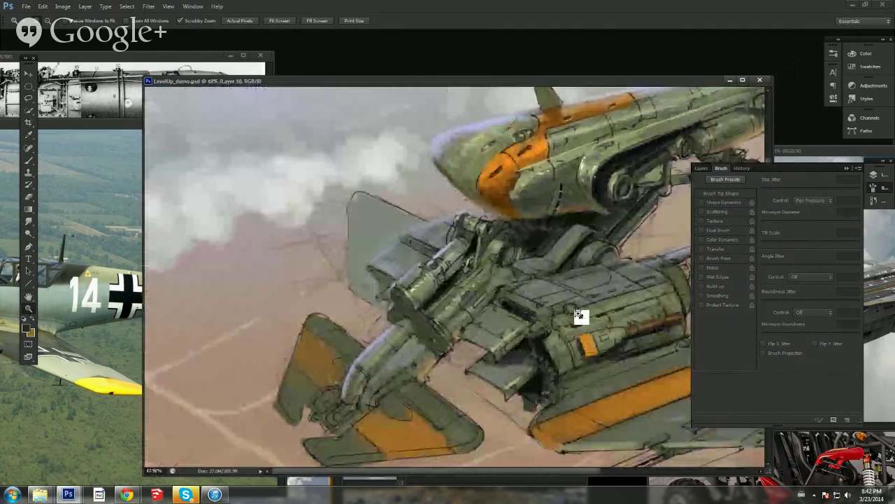
key("b")
left_click(452, 256, "alt")
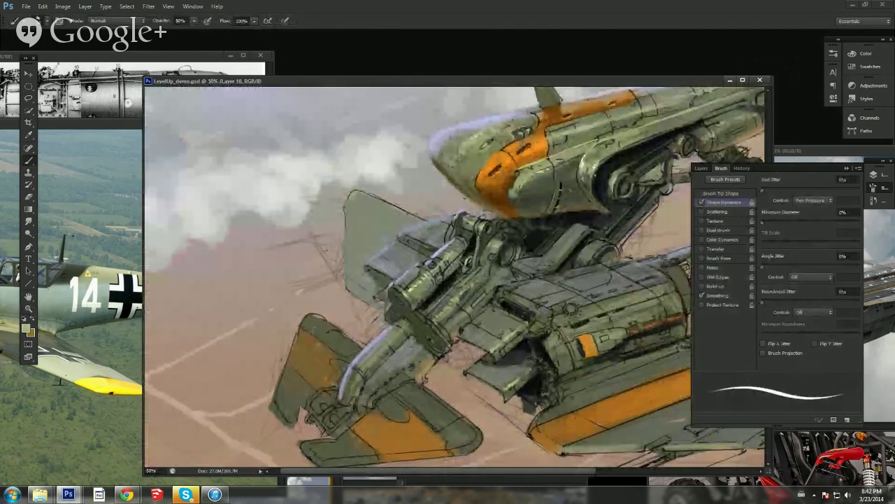
right_click(588, 308)
left_click(607, 252)
left_click(572, 320)
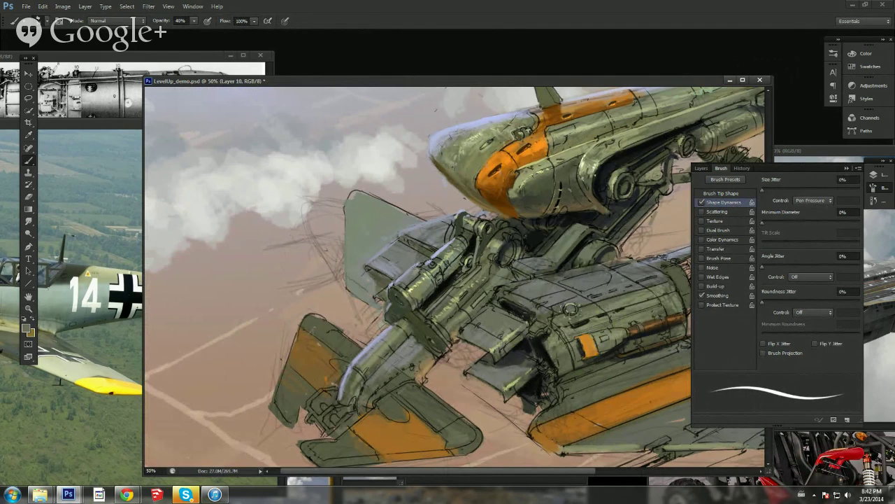
Step: Blend the torso shading at 44% opacity with colours sampled from the arm, fuselage, nose and torso, and save the file
key("4")
key("4")
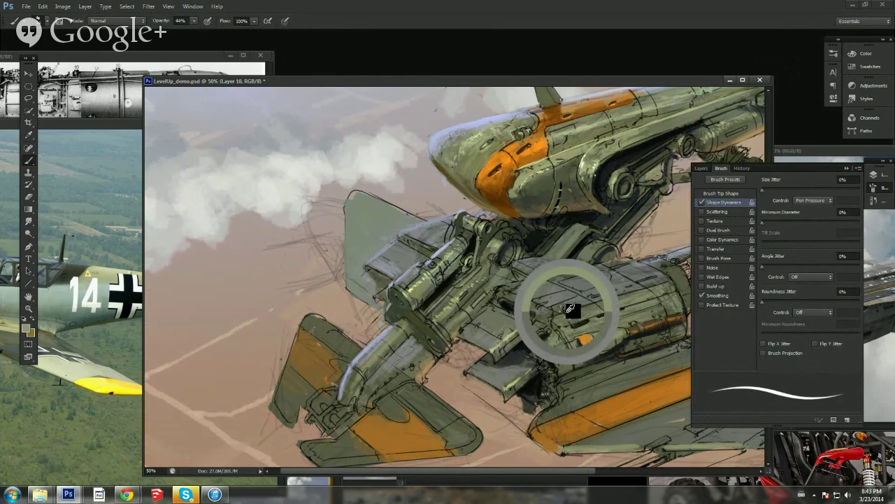
left_click(456, 253, "alt")
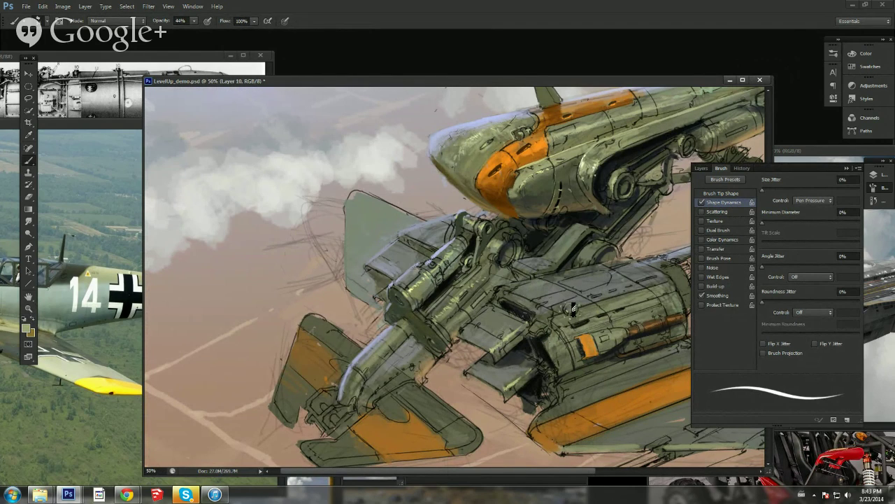
left_click(590, 164, "alt")
left_click(480, 154, "alt")
left_click(521, 301, "alt")
left_click(29, 309)
left_click_drag(565, 282, 554, 285)
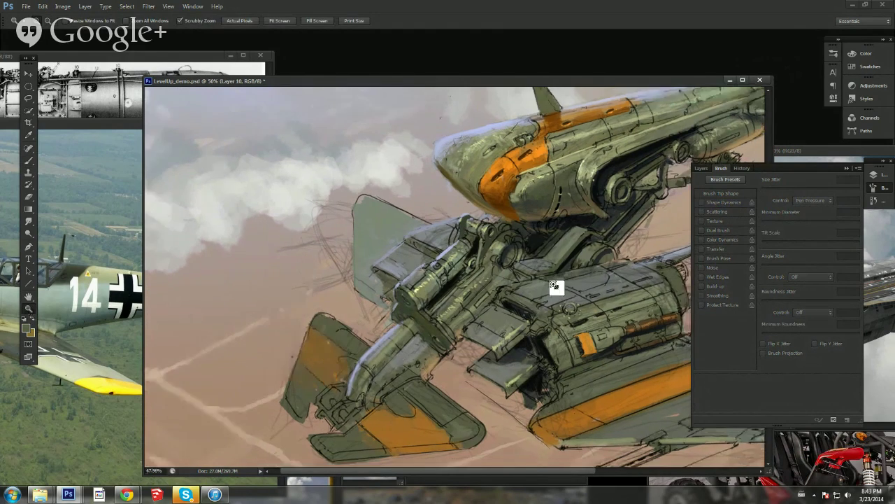
left_click(556, 286, "alt")
key("ctrl+s")
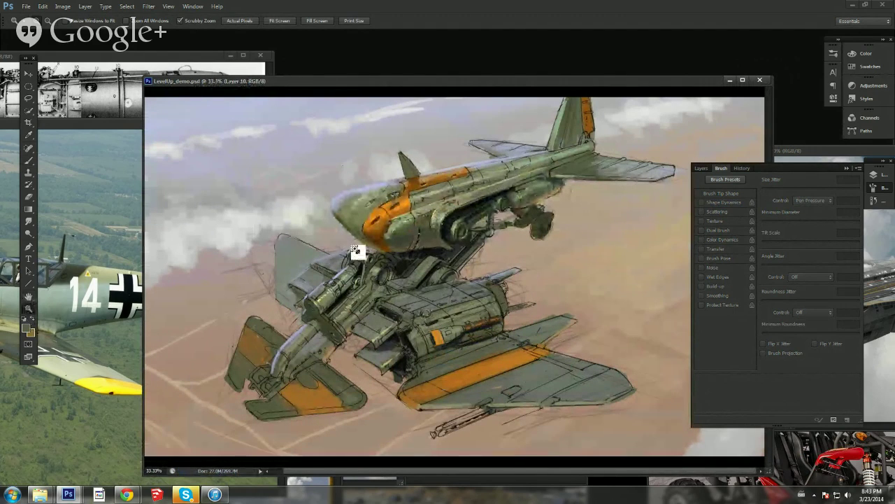
Step: Shade the torso's front plates with a sampled colour, save the file, and paint sampled dark accents in the gap beneath the fuselage
left_click(385, 309, "alt")
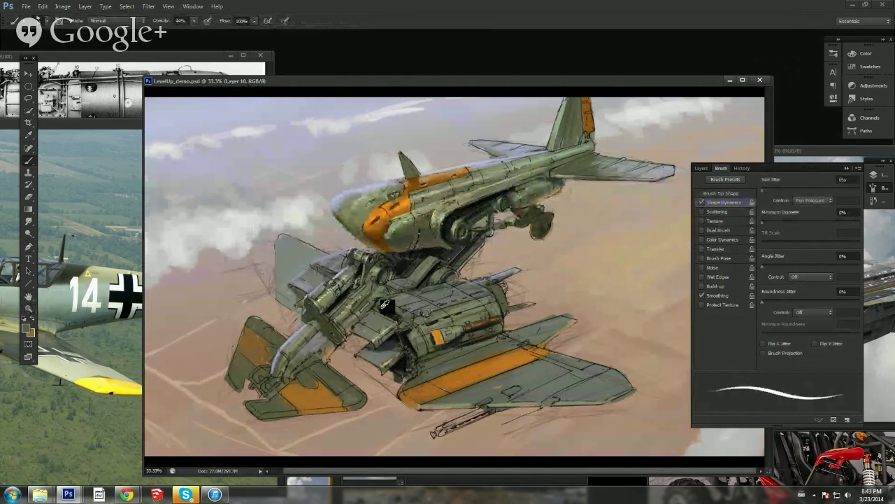
left_click_drag(384, 308, 409, 356)
key("ctrl+s")
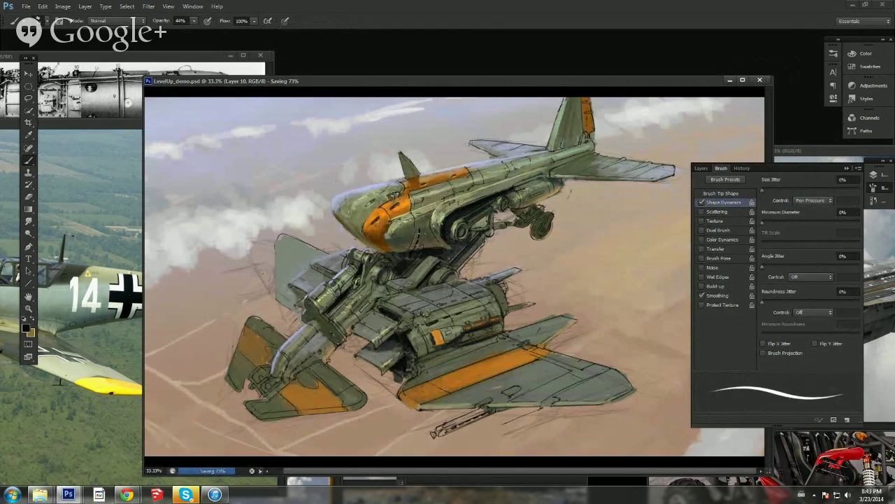
left_click(430, 251, "alt")
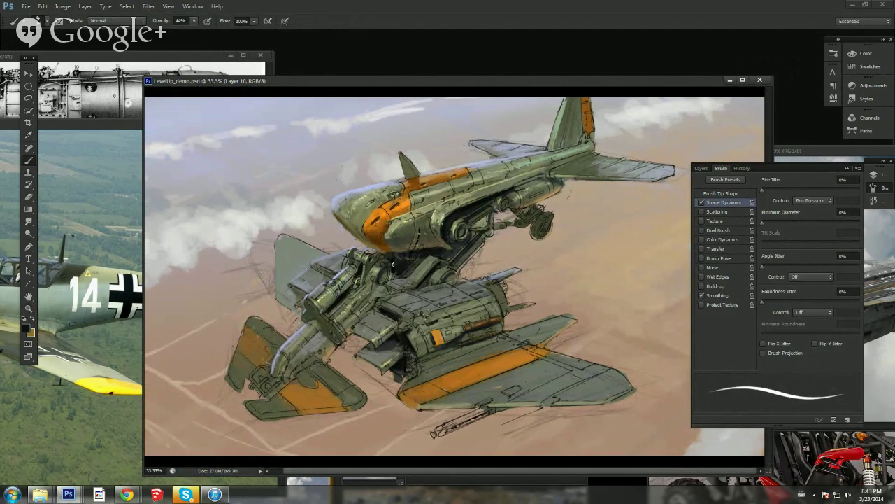
left_click_drag(392, 263, 385, 270)
Step: Sample light green from the elbow joint and adjust the foreground colour to a6b791
left_click(384, 268, "alt")
left_click(27, 326)
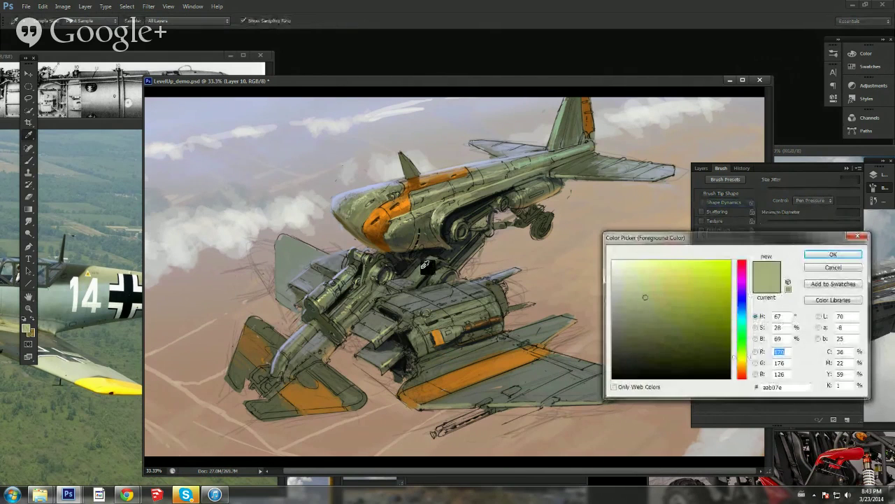
left_click(427, 267)
left_click_drag(632, 296, 638, 293)
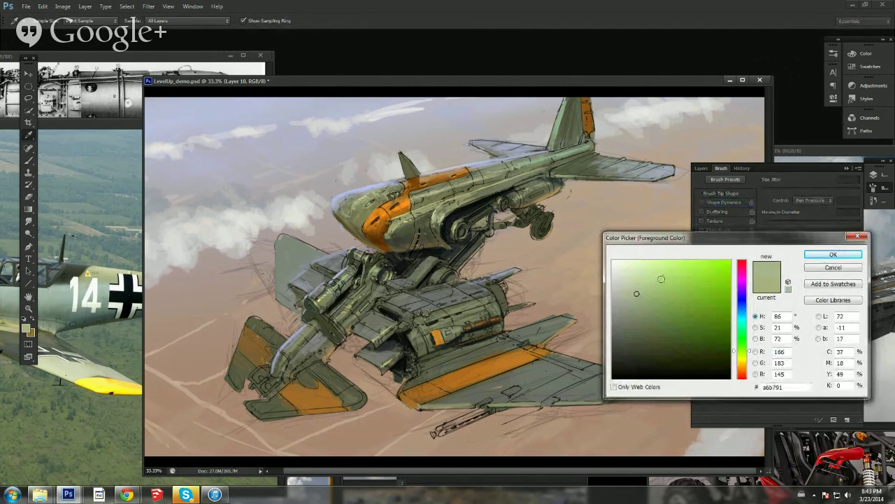
left_click(823, 255)
Step: Paint highlights on the joint beneath the fuselage and on the lower fuselage at 77% opacity, and save the file
right_click(434, 260)
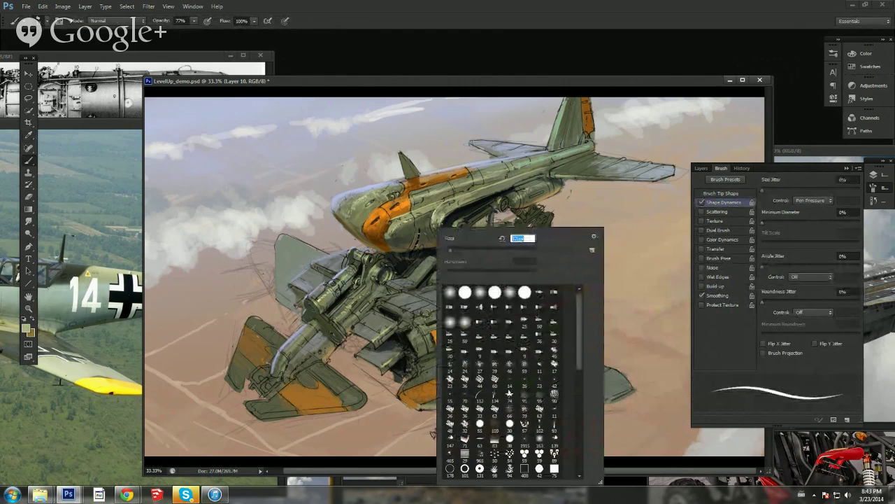
left_click(417, 274)
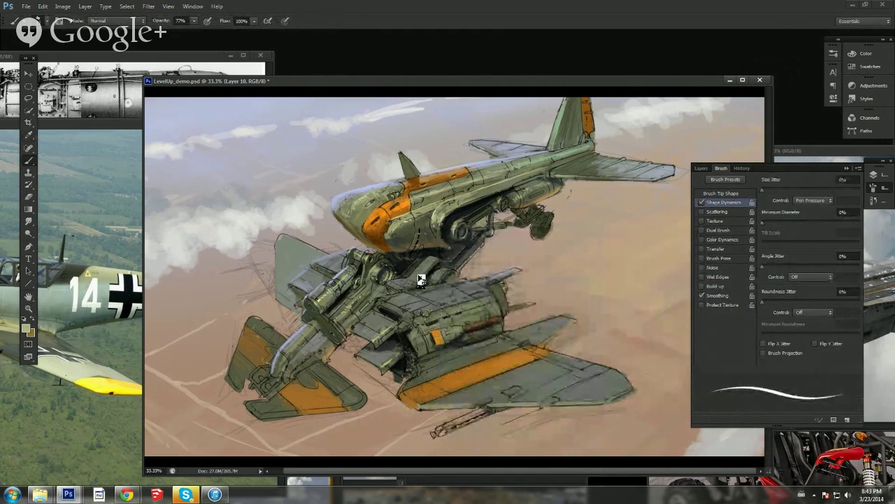
left_click_drag(428, 269, 424, 276)
left_click_drag(510, 81, 462, 81)
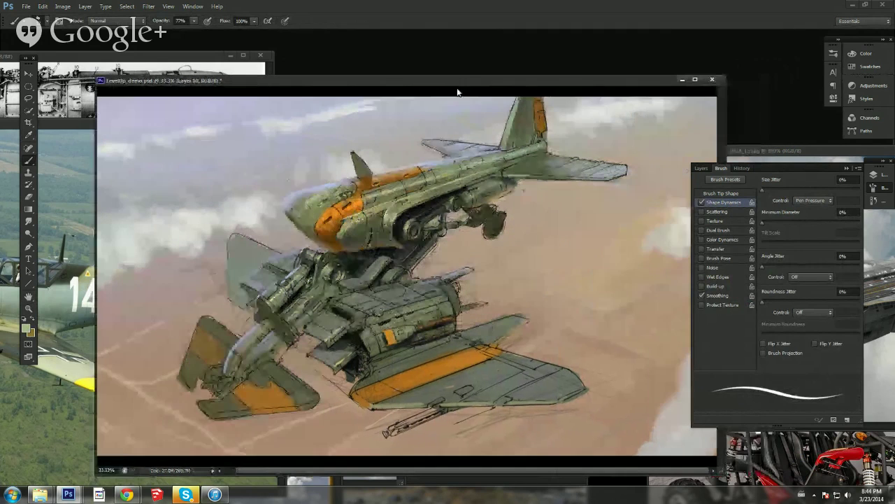
key("ctrl+s")
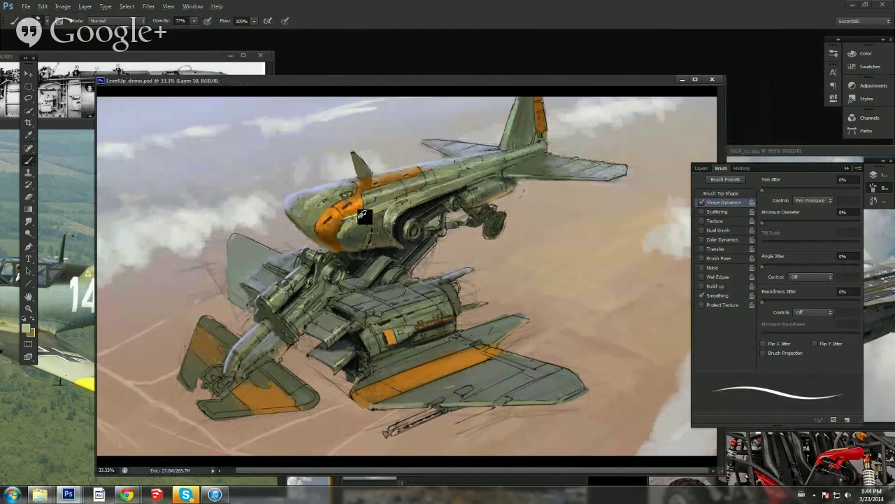
left_click_drag(358, 224, 346, 230)
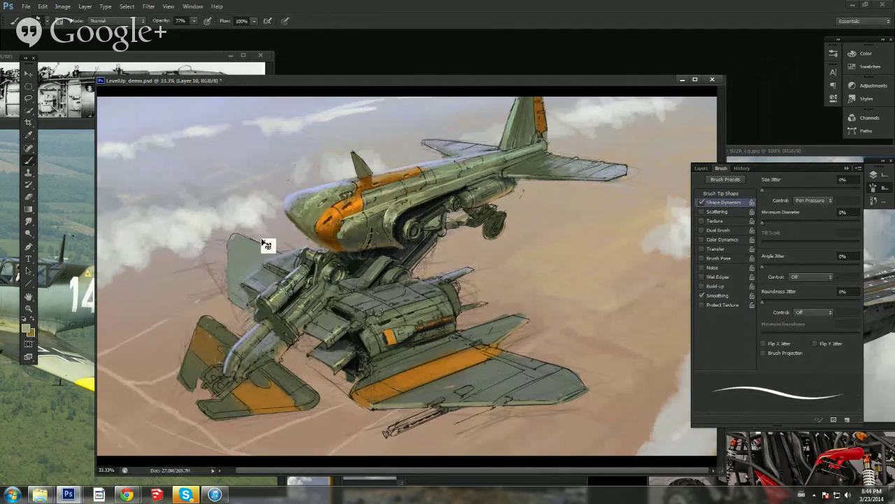
key("ctrl+s")
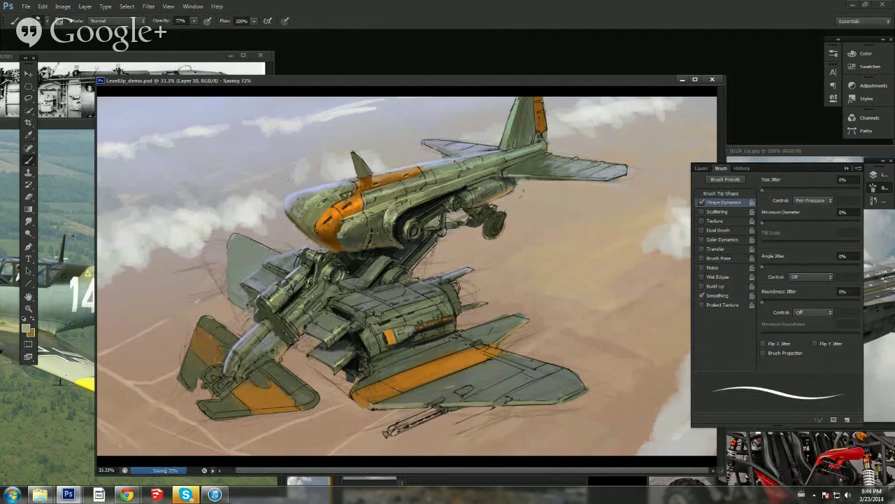
Step: Set the foreground colour to dark red 681a04 and shift the LevelUp_demo.psd image window aside
left_click(28, 327)
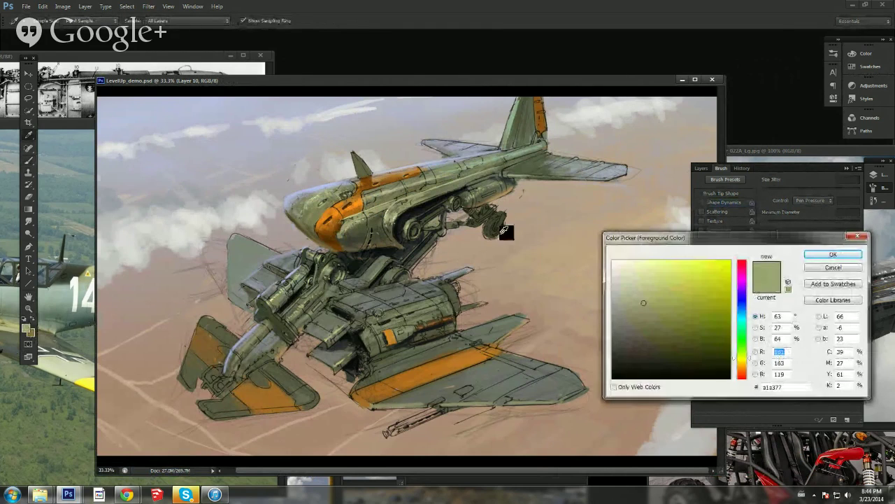
left_click_drag(740, 369, 745, 375)
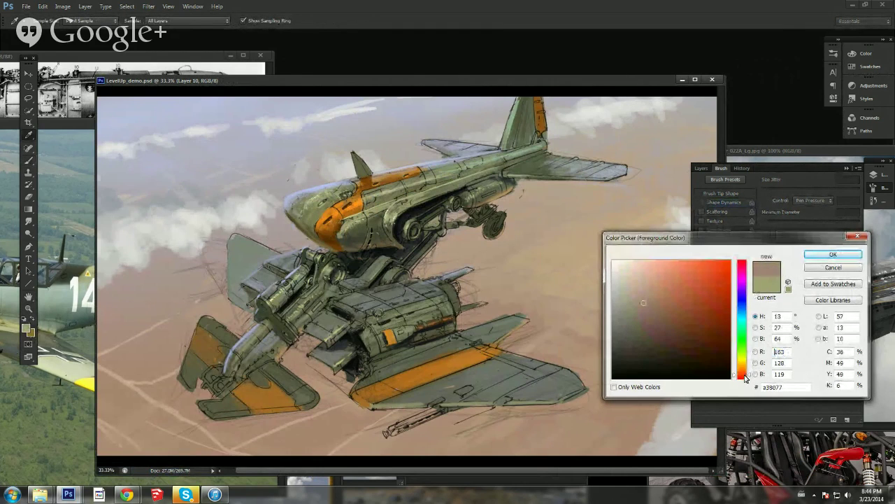
left_click_drag(678, 323, 725, 330)
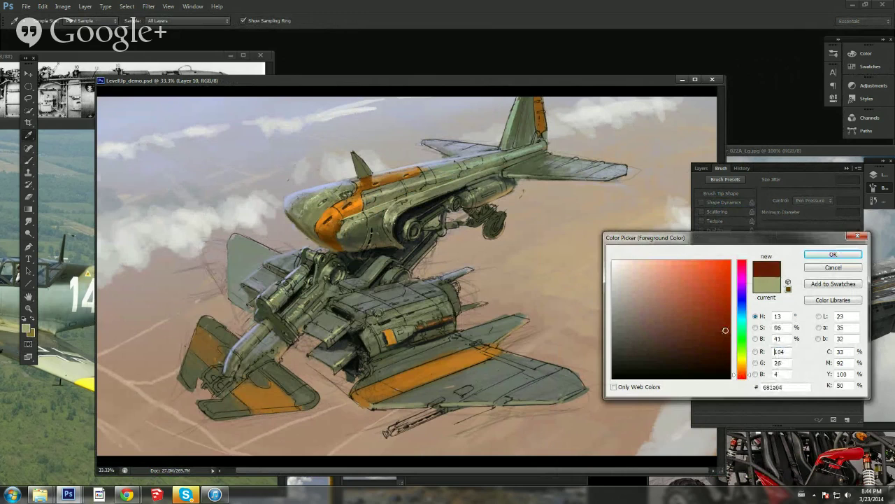
left_click(819, 256)
left_click_drag(557, 80, 514, 83)
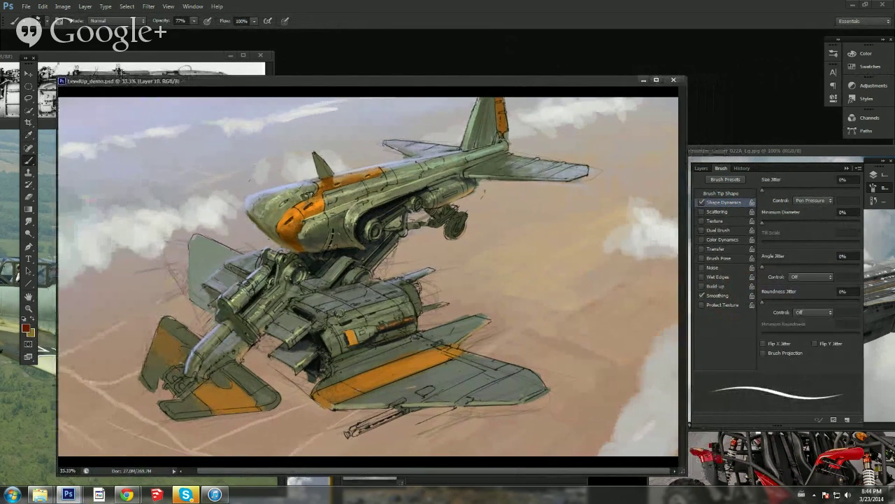
left_click_drag(443, 73, 428, 79)
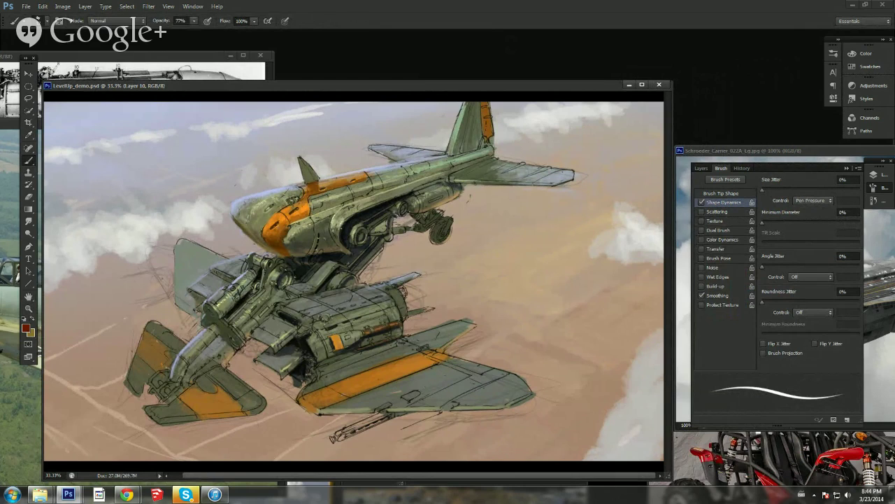
Step: Draw a series of parallel diagonal dark red demonstration strokes in the sky beside the mech, undoing and redrawing the poor ones
left_click_drag(449, 284, 523, 224)
key("ctrl+z")
mouse_move(437, 290)
left_mouse_down()
mouse_move(515, 232)
mouse_move(518, 252)
left_mouse_up()
mouse_move(488, 301)
left_mouse_down()
mouse_move(553, 250)
mouse_move(629, 215)
left_mouse_up()
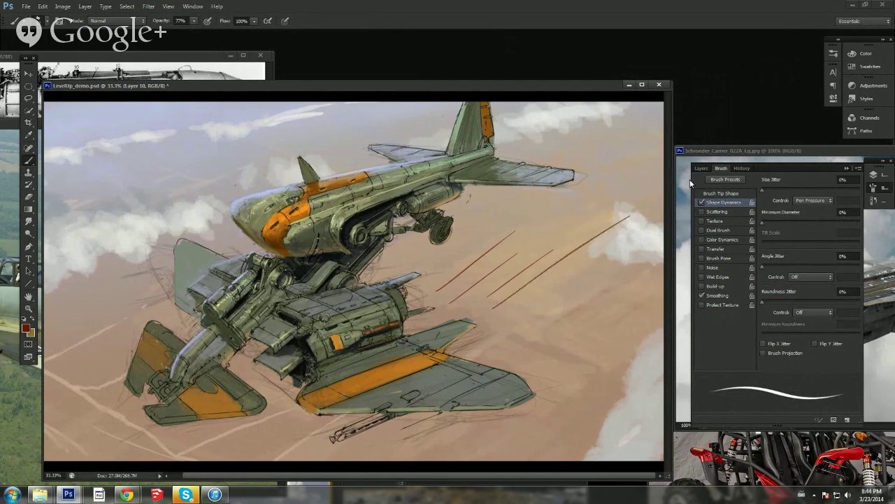
key("ctrl+z")
left_click_drag(489, 310, 601, 227)
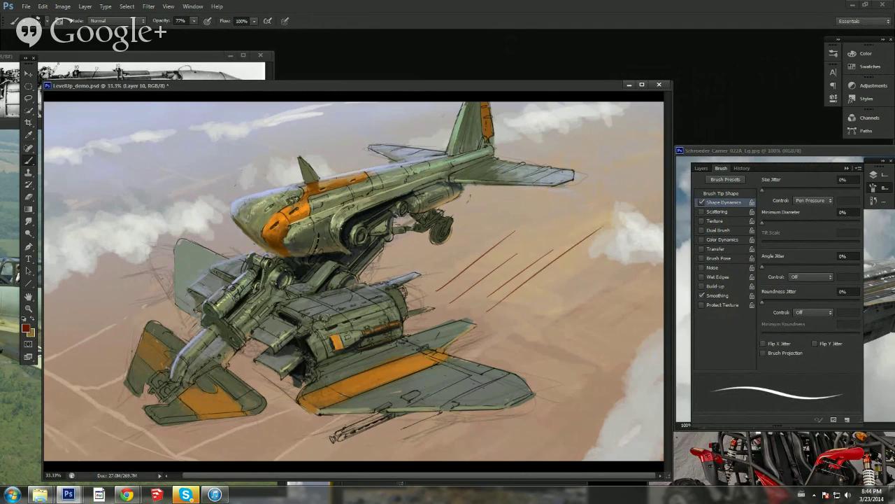
mouse_move(571, 261)
left_mouse_down()
mouse_move(495, 323)
mouse_move(683, 189)
left_mouse_up()
left_click_drag(493, 355, 638, 249)
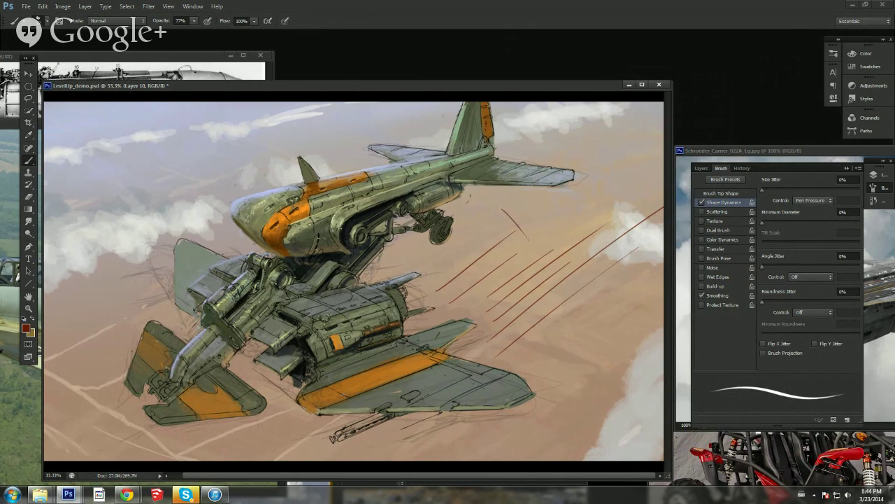
Step: Draw nearly horizontal dark red demonstration strokes below and above the tailplane, undoing unwanted attempts
key("ctrl+z")
mouse_move(504, 212)
left_mouse_down()
mouse_move(545, 232)
mouse_move(549, 218)
mouse_move(576, 207)
left_mouse_up()
key("ctrl+z")
left_click_drag(502, 191, 654, 189)
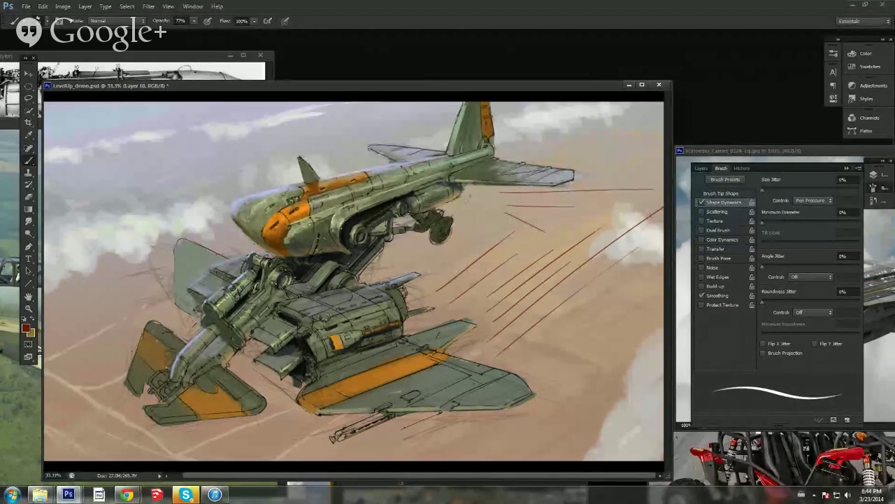
left_click_drag(500, 157, 601, 142)
left_click_drag(508, 143, 593, 131)
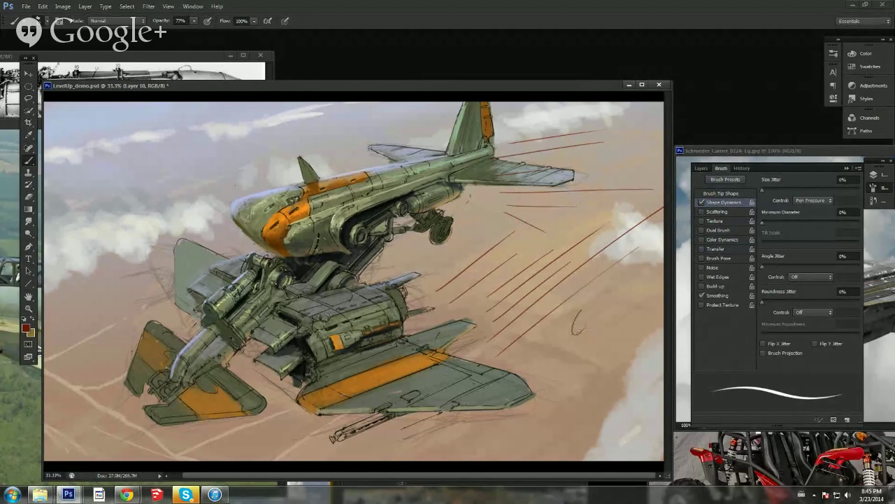
Step: Sketch small dark red demonstration ellipses and arcs in the sky near the large wing, retrying the unwanted ones
mouse_move(587, 310)
left_mouse_down()
mouse_move(575, 331)
mouse_move(585, 312)
left_mouse_up()
left_click_drag(617, 285, 617, 308)
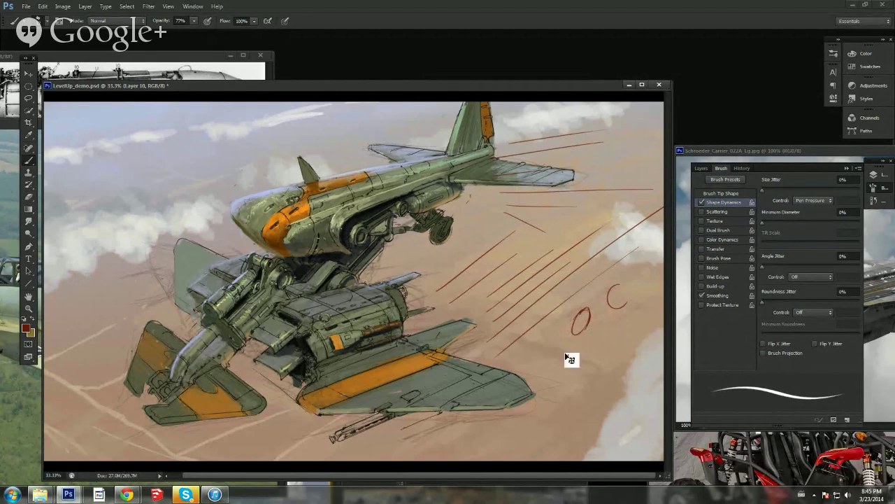
left_click_drag(573, 352, 555, 369)
key("ctrl+z")
mouse_move(552, 331)
left_mouse_down()
mouse_move(550, 354)
mouse_move(574, 307)
left_mouse_up()
key("ctrl+z")
key("ctrl+z")
left_click_drag(567, 338, 588, 306)
Step: Lasso and delete the red demonstration strokes from the sky, and erase the remaining ones behind the tail
key("l")
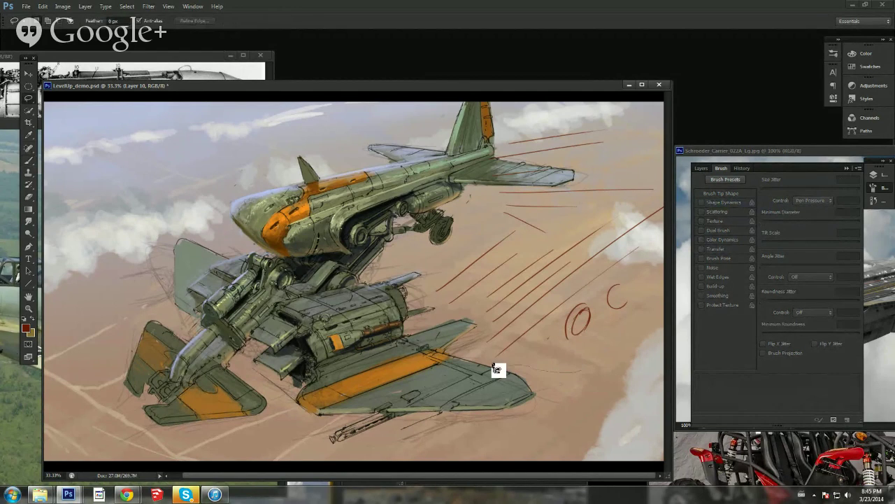
mouse_move(497, 369)
left_mouse_down()
mouse_move(446, 307)
mouse_move(443, 259)
mouse_move(484, 201)
mouse_move(609, 182)
mouse_move(682, 202)
mouse_move(670, 301)
mouse_move(595, 414)
left_mouse_up()
key("Delete")
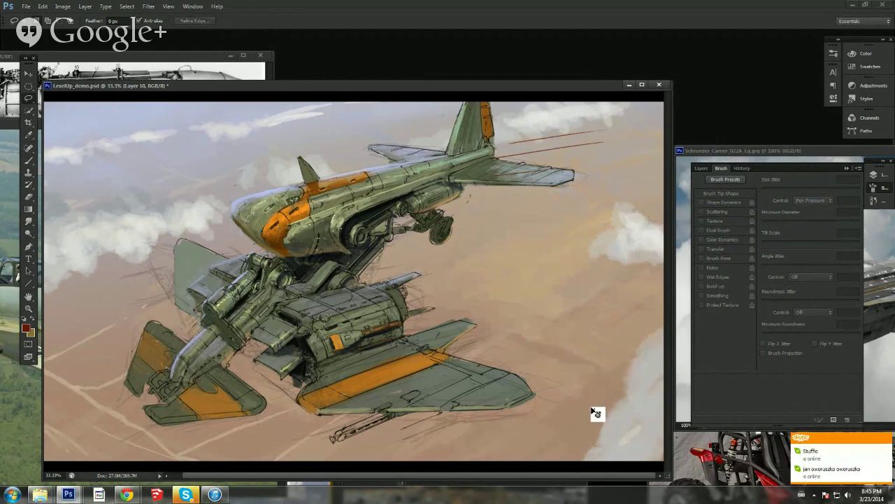
key("e")
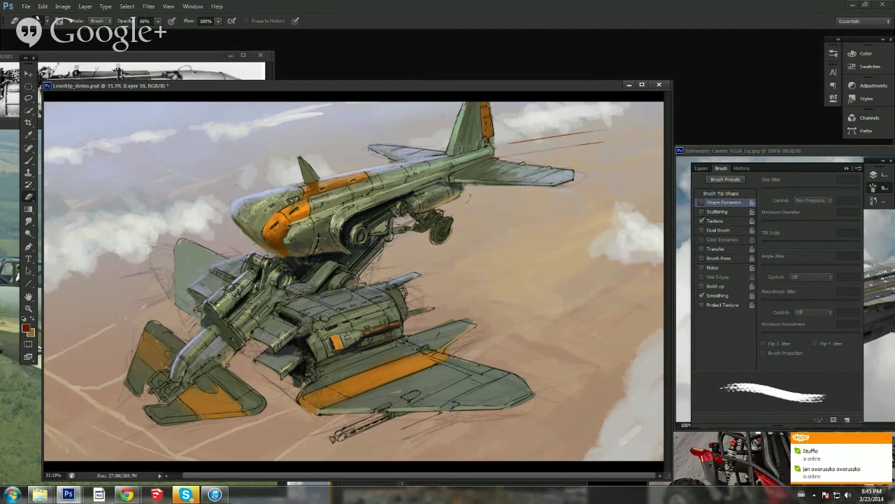
mouse_move(570, 153)
left_mouse_down()
mouse_move(506, 157)
mouse_move(541, 145)
mouse_move(517, 146)
mouse_move(584, 135)
left_mouse_up()
key("b")
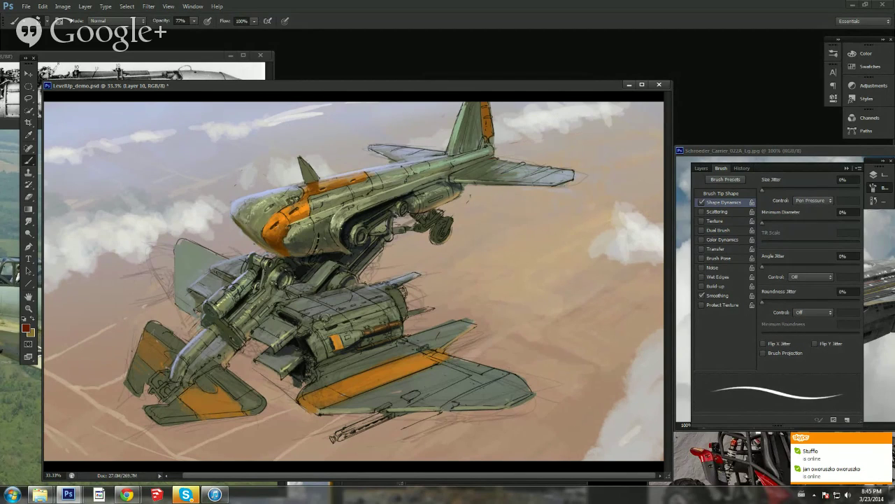
Step: Sample greens from the torso and arm, enlarge the brush, and dab the colour onto the elbow plate at 77% opacity
left_click(274, 271, "alt")
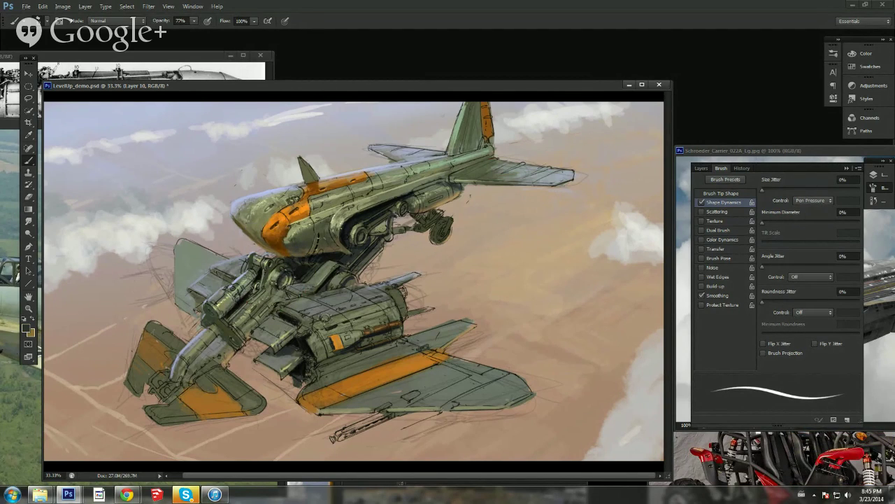
left_click(225, 304, "alt")
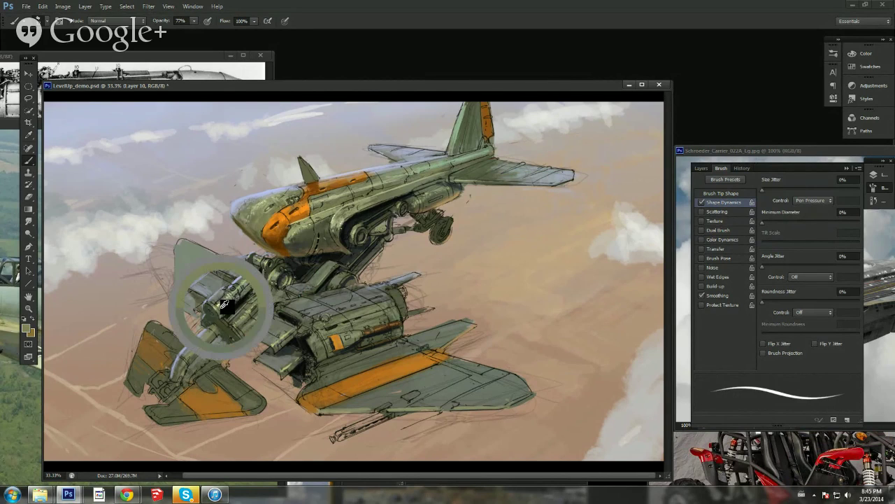
right_click(231, 292)
left_click(253, 248)
left_click(222, 317)
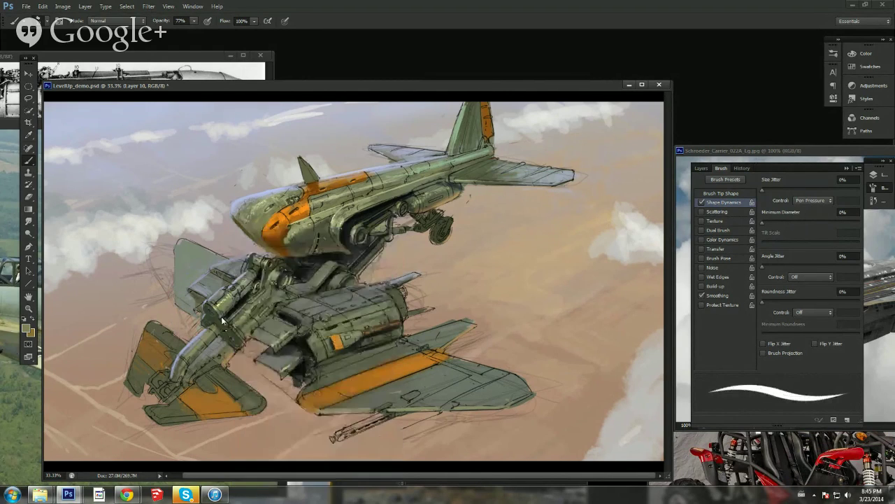
Step: Sample a pale yellow from the arm's highlight, reduce the brush size, and paint a highlight on the elbow plate
left_click(214, 288, "alt")
right_click(293, 243)
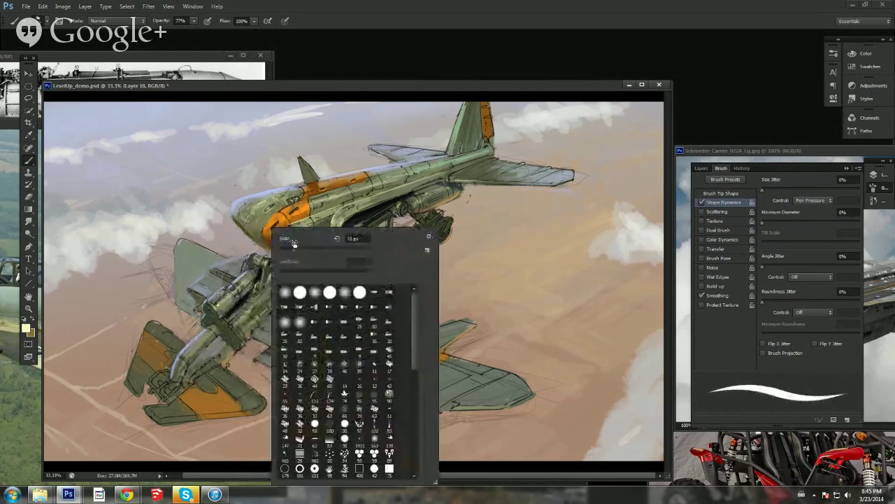
left_click(289, 249)
key("Return")
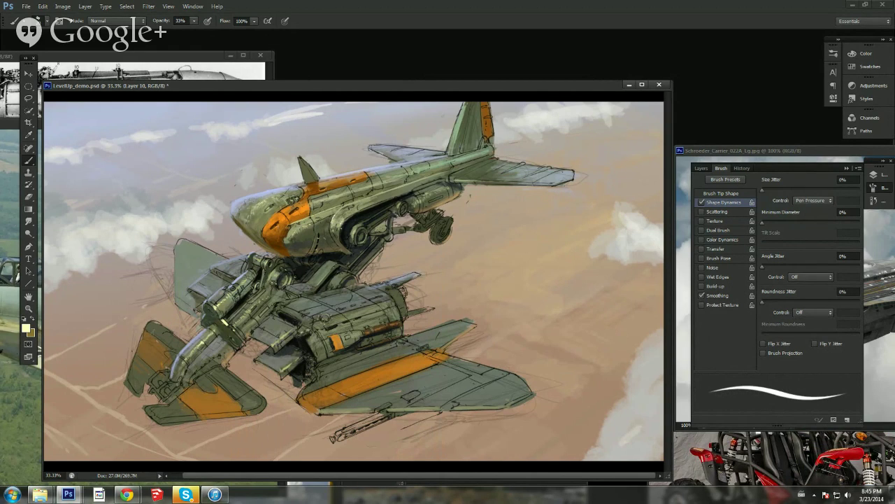
Step: Paint a short stroke along the lower torso's front edge with a colour sampled there
left_click(303, 331, "alt")
left_click_drag(299, 331, 310, 326)
left_click(301, 332, "alt")
Step: Refine the elbow plate with its sampled dark and pale yellow colours, adjusting the brush size
left_click(233, 328, "alt")
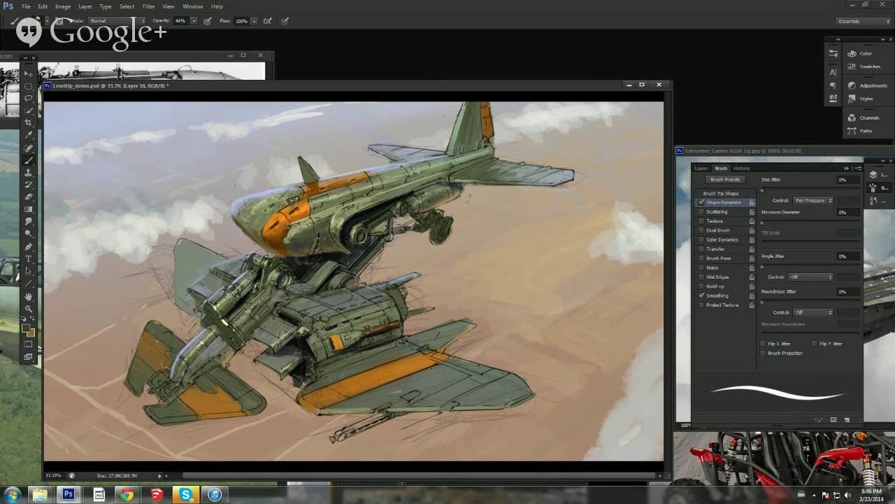
left_click(226, 322, "alt")
right_click(260, 309)
double_click(287, 267)
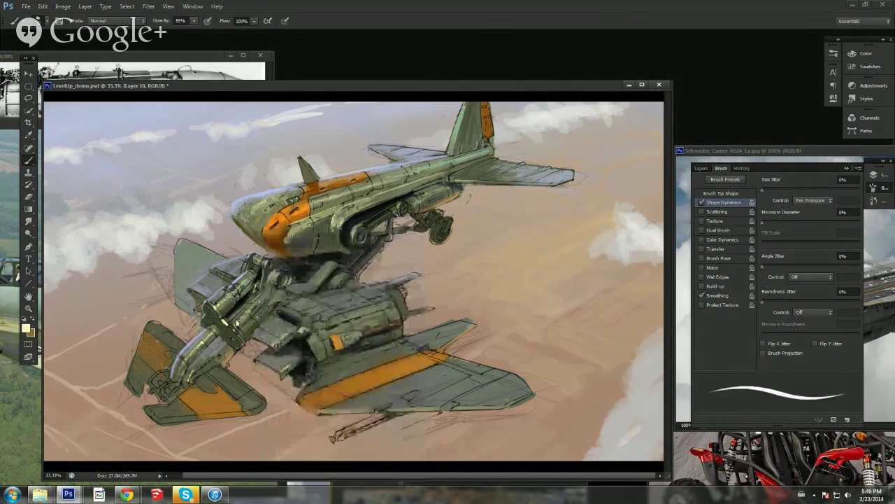
Step: Touch up the nose, fuselage and torso with colours sampled from the arm, fuselage and torso, raising the opacity to 77%
left_click(253, 284, "alt")
left_click(303, 226, "alt")
left_click(293, 198, "alt")
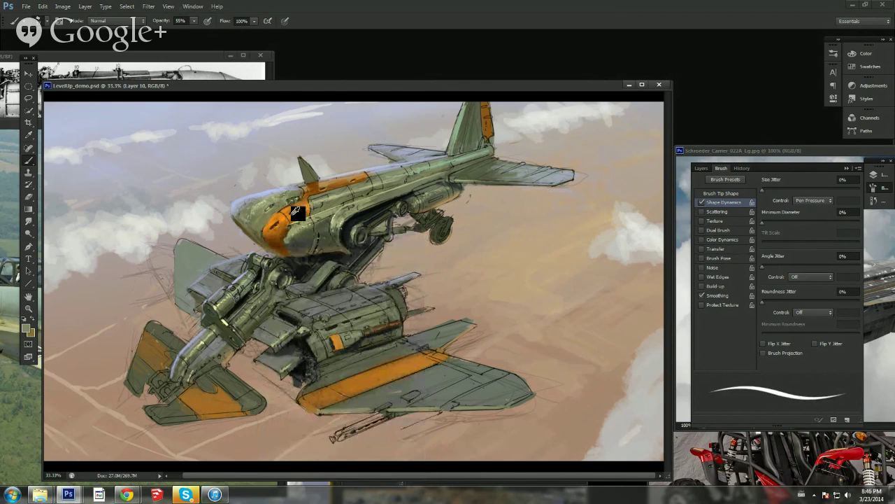
left_click(345, 228, "alt")
left_click(322, 274, "alt")
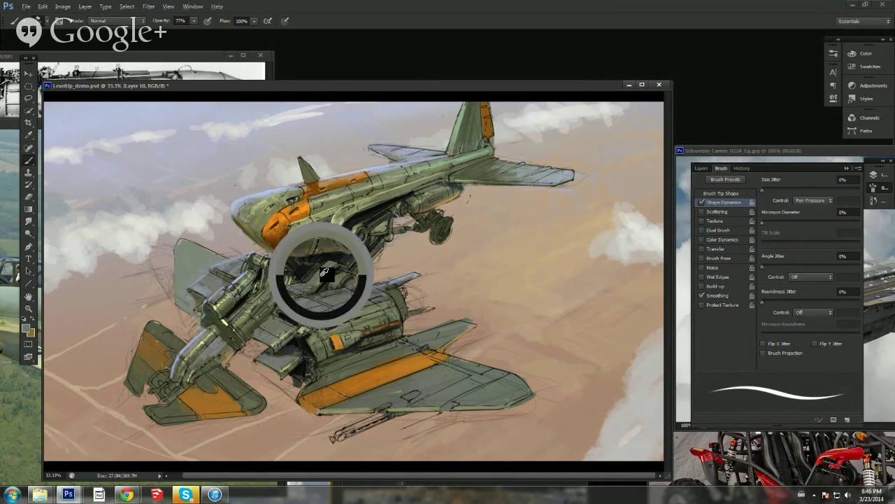
left_click(268, 315, "alt")
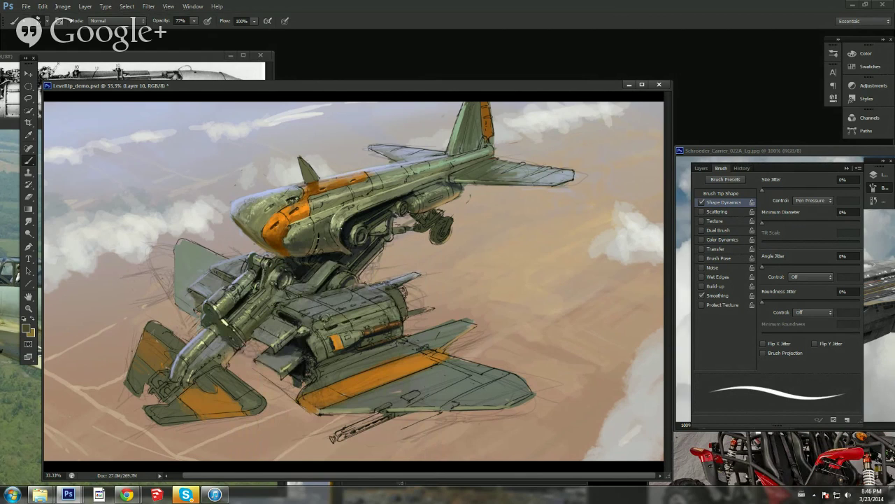
Step: Set the brush opacity to 55% and sample colours around the engine pod and fuselage for further shading
key("5")
key("5")
left_click(420, 220, "alt")
left_click(426, 205, "alt")
left_click(384, 206, "alt")
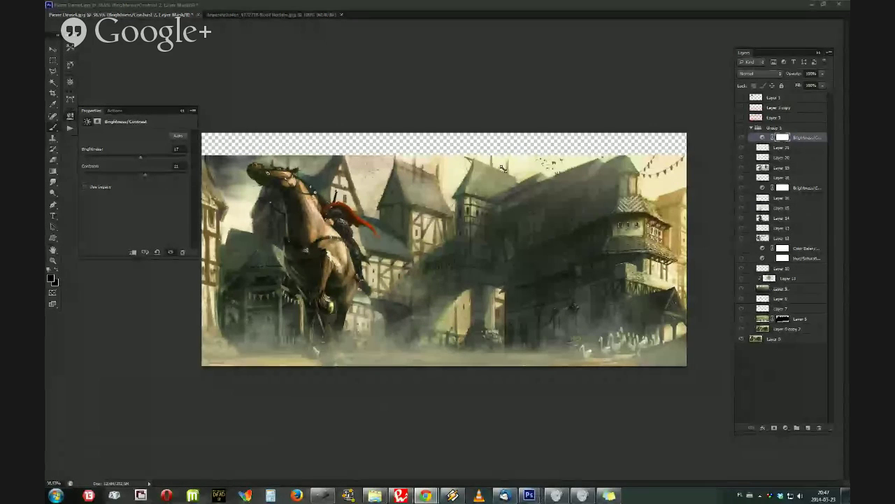
Step: Collapse the Brightness/Contrast properties and toggle Group 1's visibility to compare the horse-rider painting with its repainted version
left_click(70, 116)
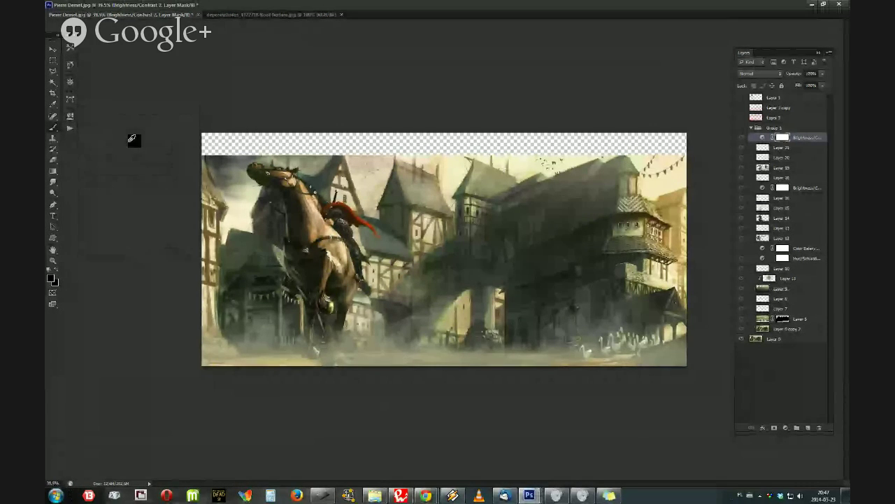
key("ctrl+0")
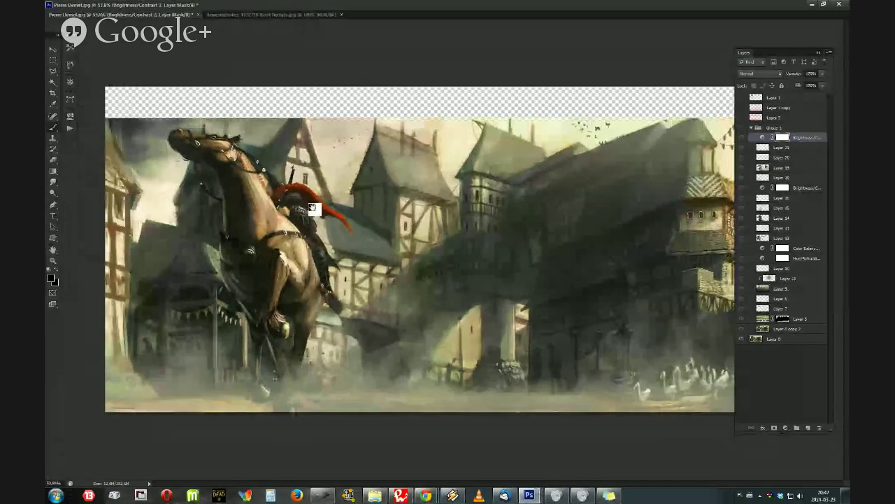
scroll(349, 214, "down", 2)
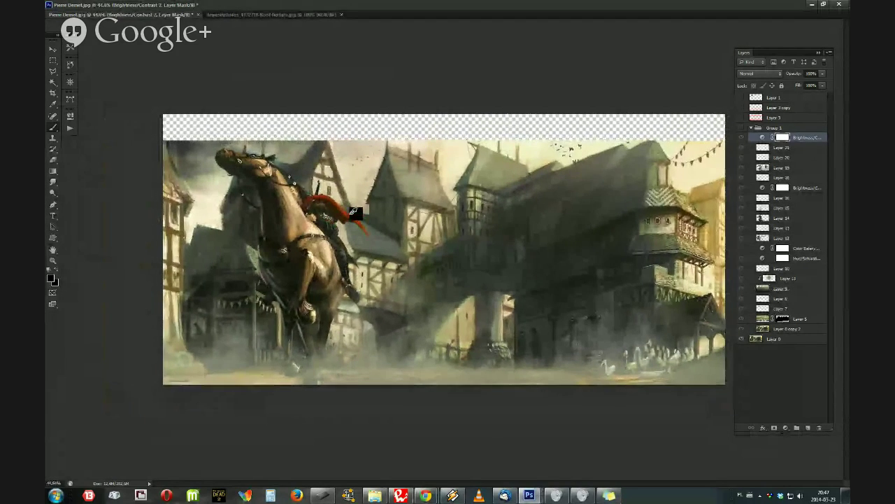
scroll(351, 213, "up", 1)
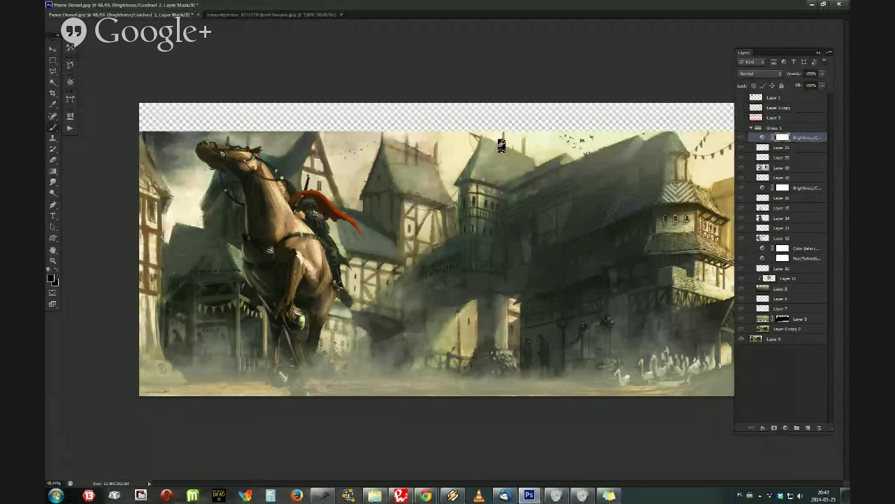
left_click(740, 133)
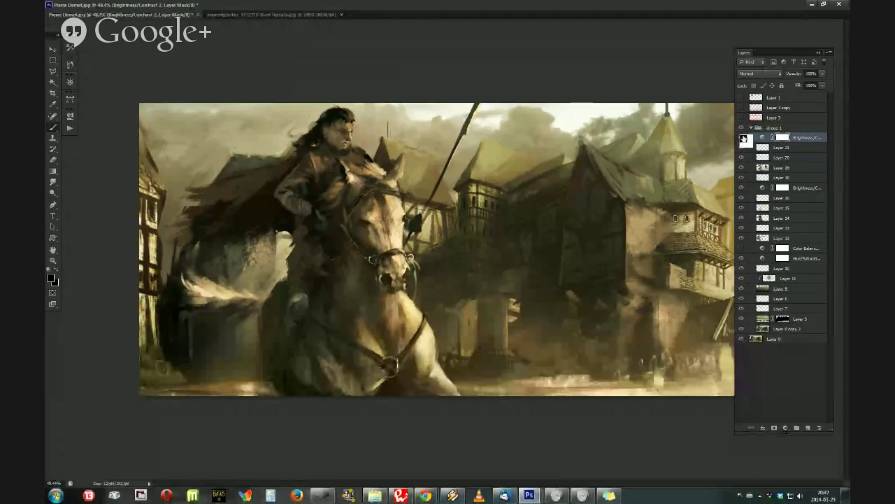
left_click(744, 138)
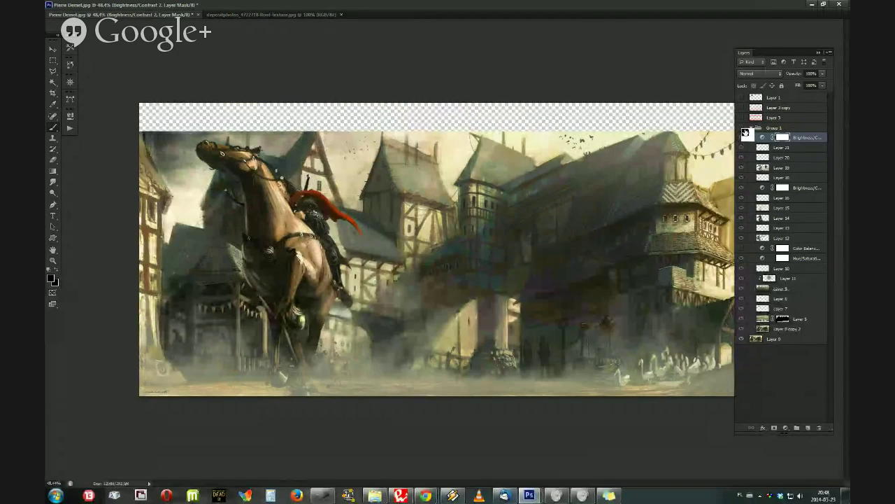
left_click(745, 133)
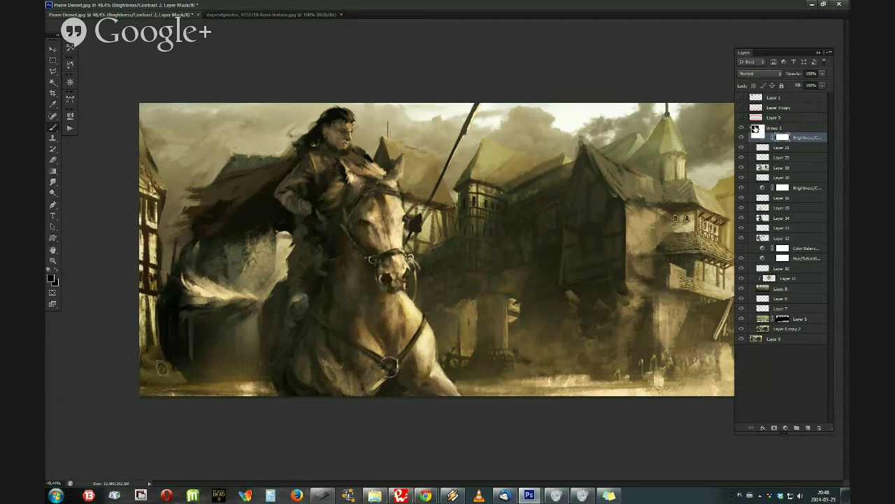
left_click(742, 128)
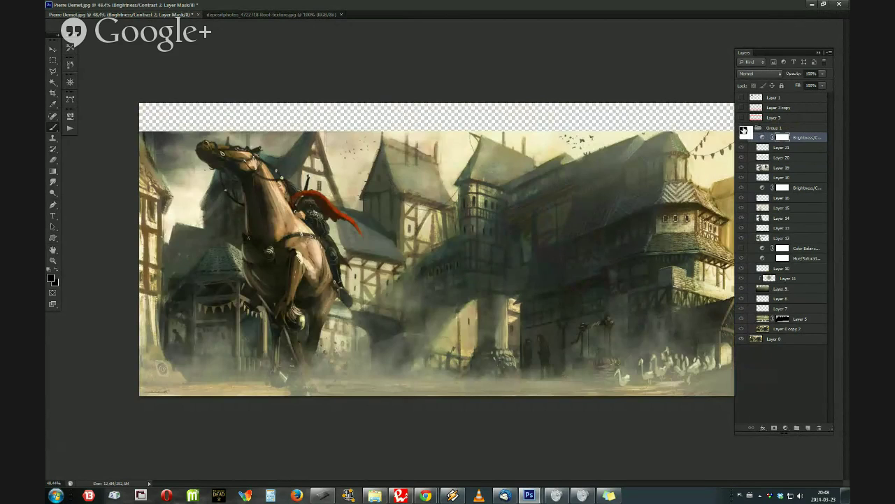
left_click(743, 130)
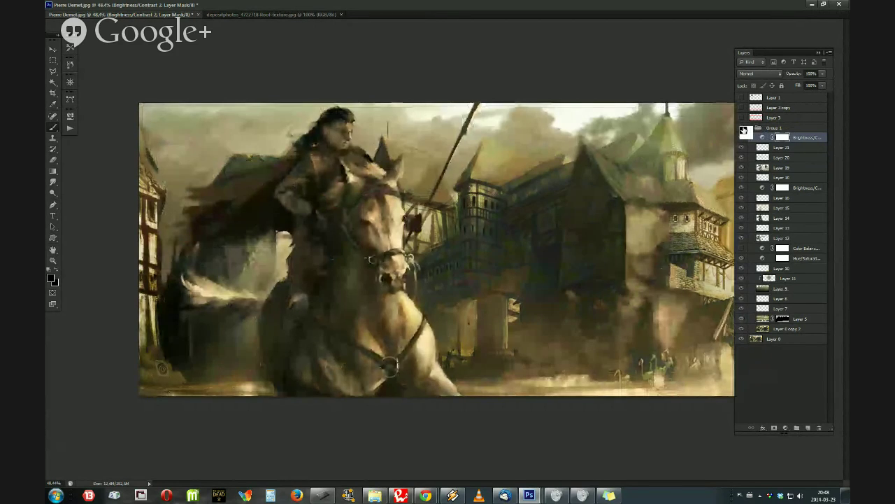
Step: Toggle Group 1 to compare the two paintings, and restore the document window briefly to view the rider reference photo
left_click(744, 131)
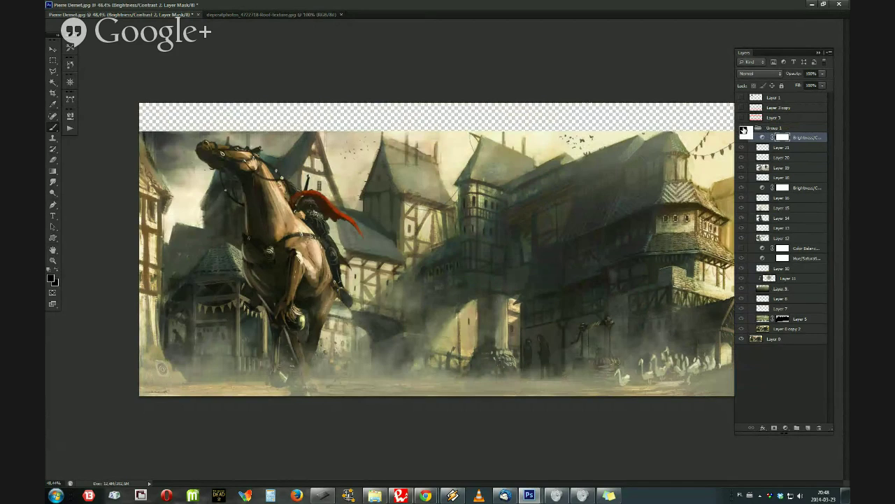
left_click(744, 130)
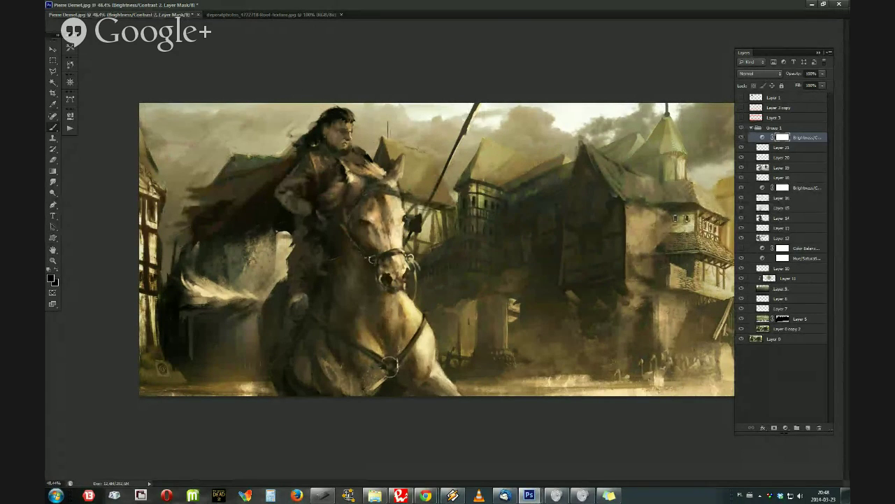
left_click(824, 4)
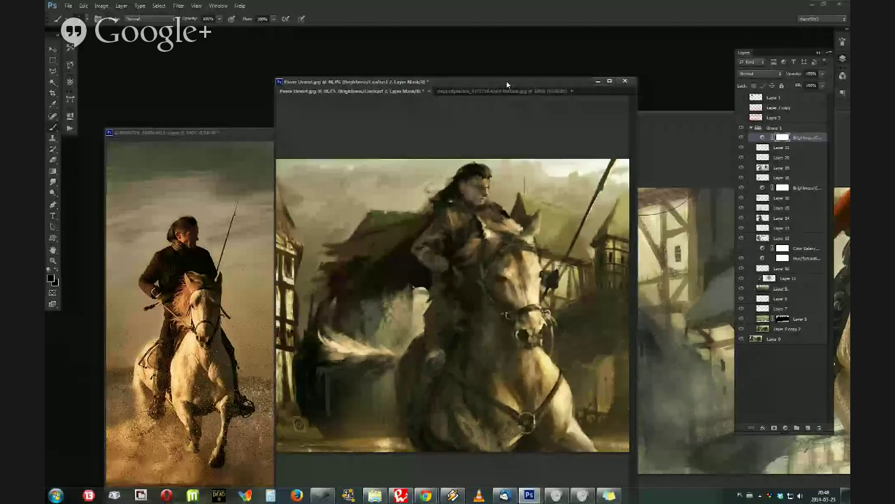
double_click(506, 82)
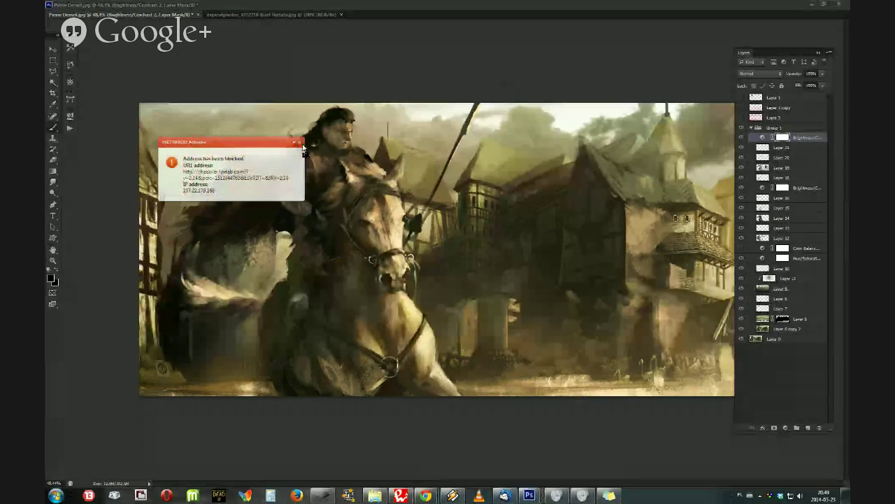
Step: Dismiss the blocked-address alert and switch Group 1 off and on to compare the original street scene with the horse-rider repaint
left_click(300, 143)
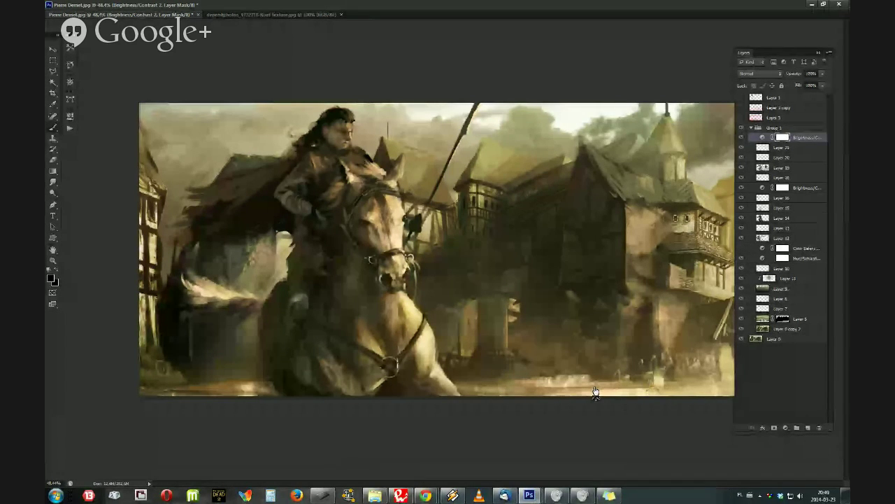
left_click(742, 128)
left_click(742, 129)
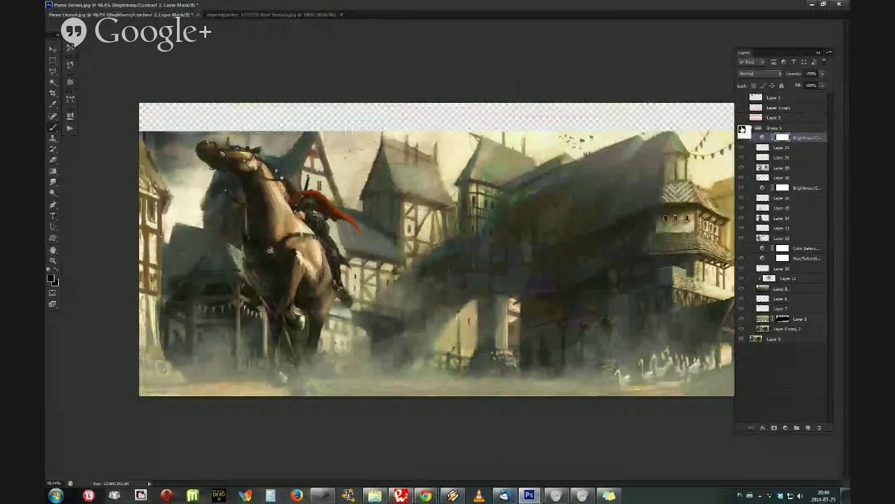
left_click(741, 129)
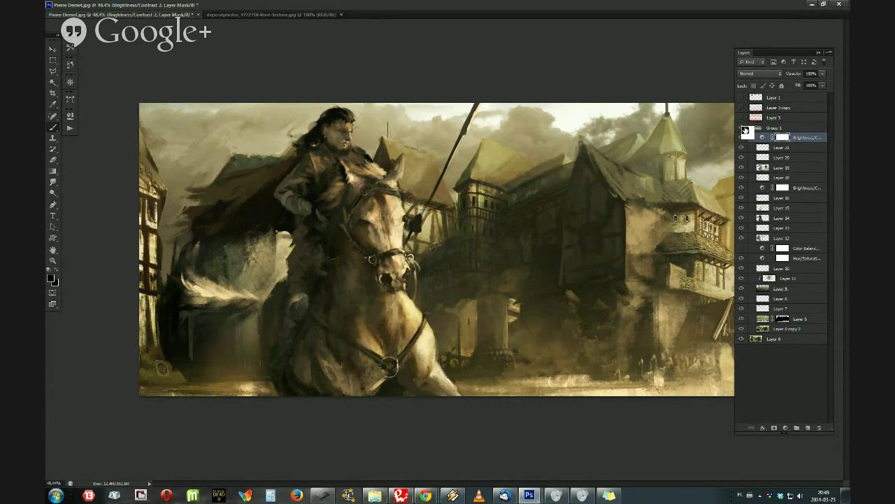
left_click(746, 131)
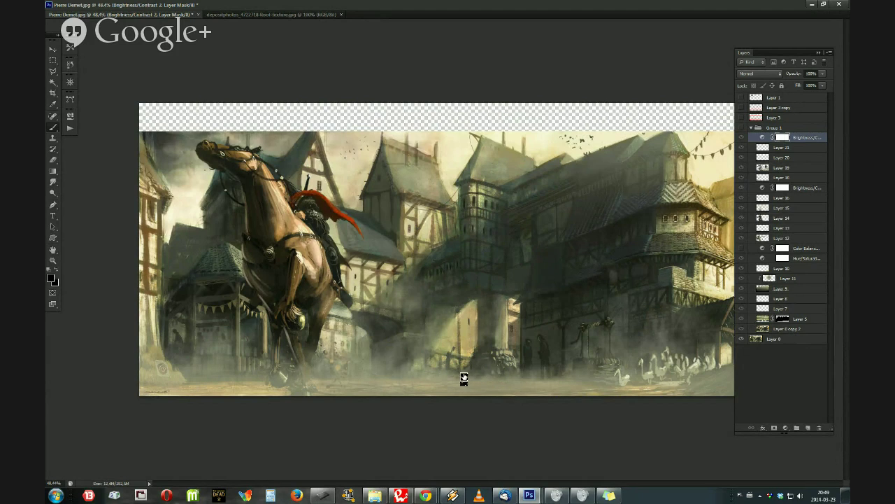
left_click(742, 128)
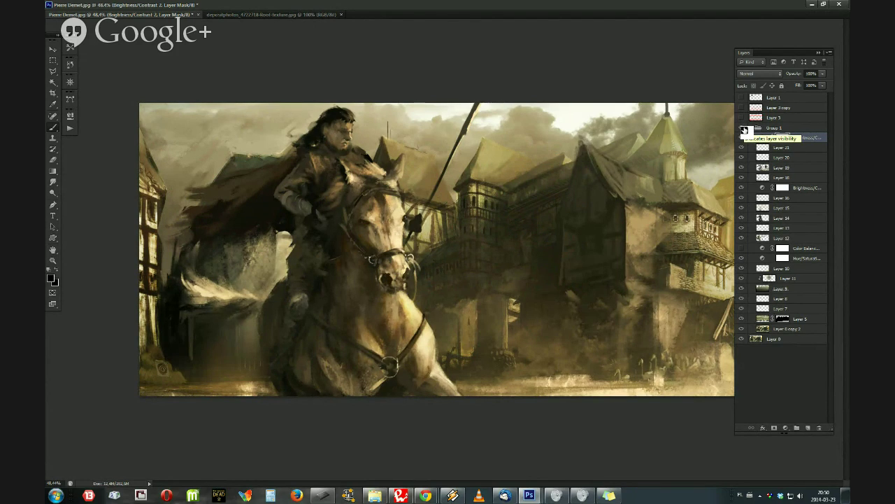
left_click(743, 130)
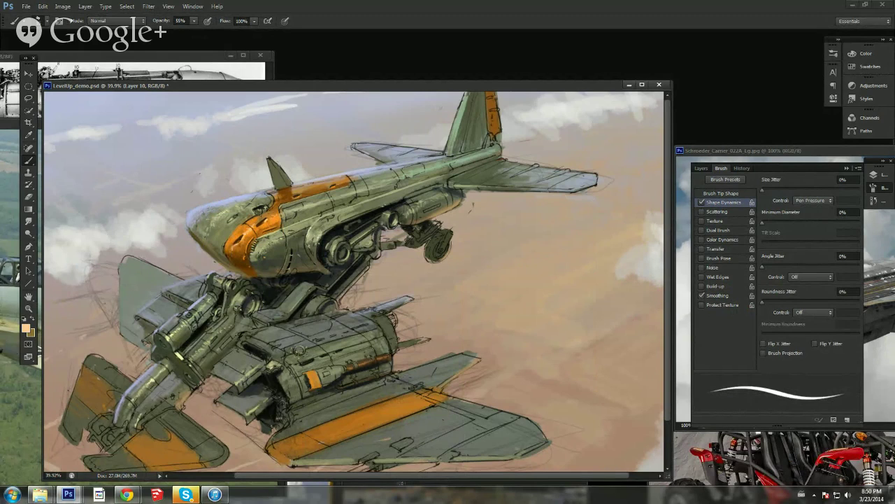
Step: Shade the nose beside the orange stripe with dark brown #594624, and change the foreground colour to ochre #9f7730
left_click(241, 230, "alt")
left_click(240, 255, "alt")
left_click(26, 328)
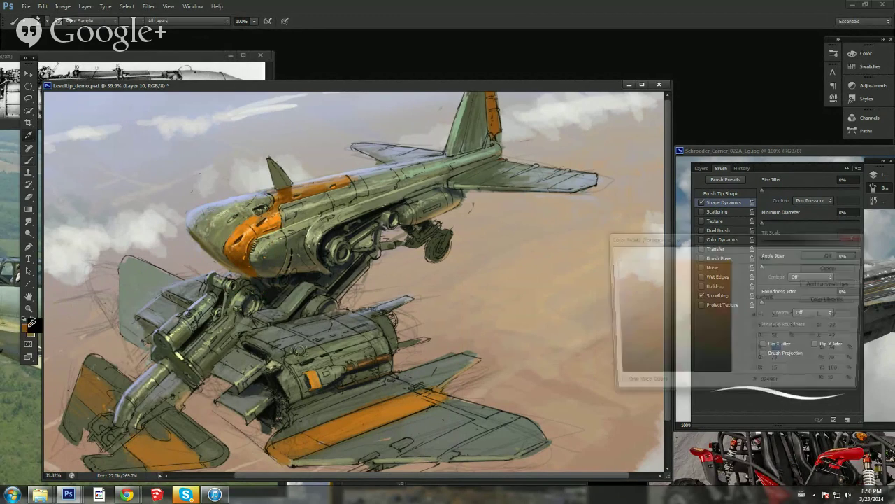
left_click(226, 238)
left_click(681, 338)
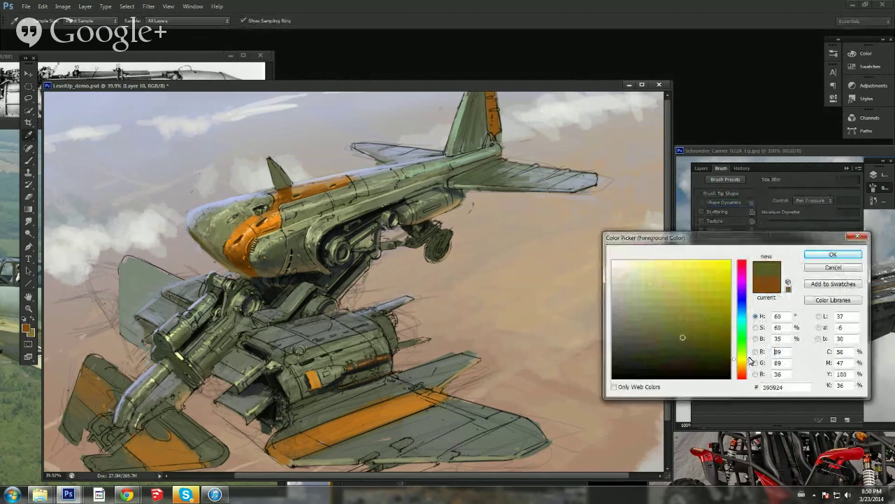
left_click(742, 368)
left_click(831, 254)
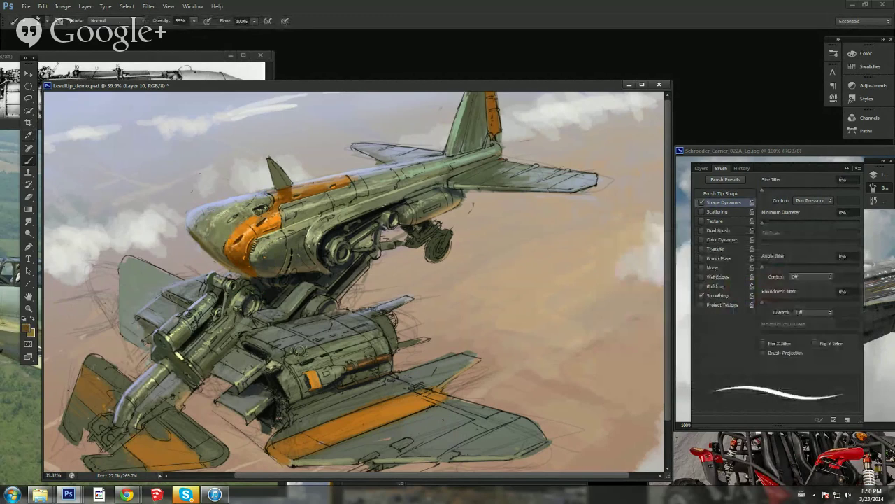
left_click_drag(225, 243, 234, 224)
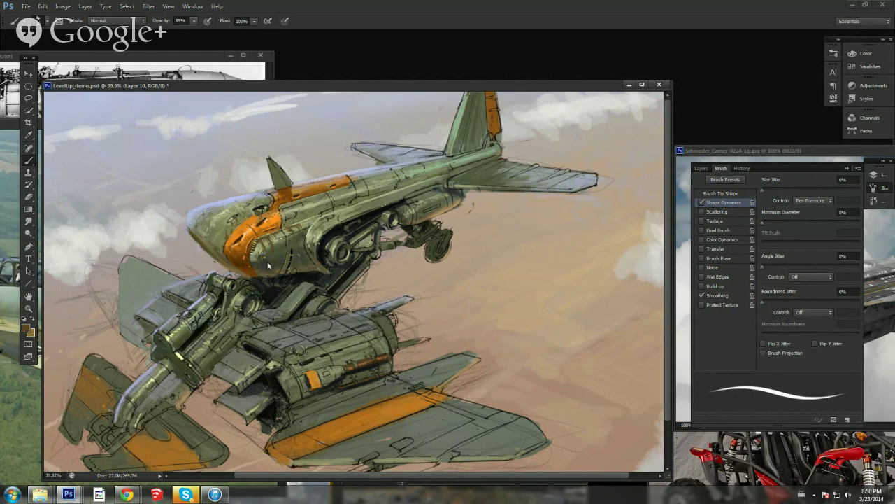
left_click(29, 329)
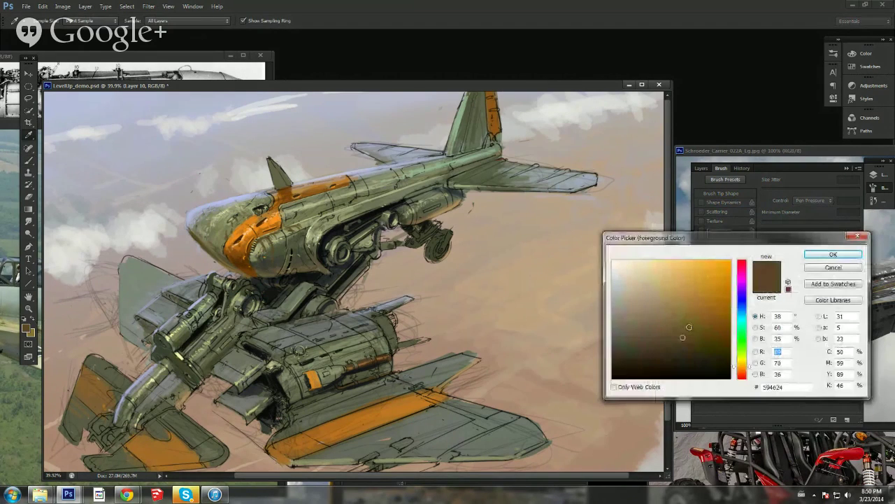
left_click(820, 256)
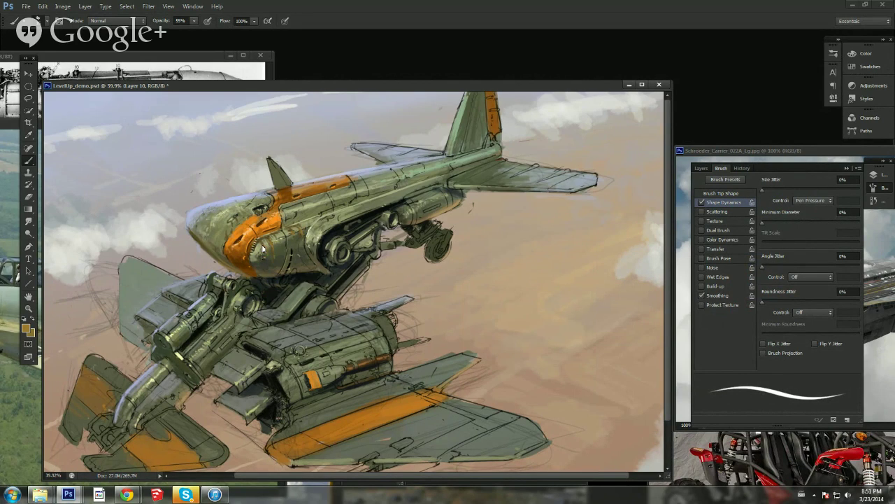
Step: Pick pale yellow-green #b9ba80 from the fuselage and adjust the brush size to highlight the panel behind the nose stripe
left_click(27, 327)
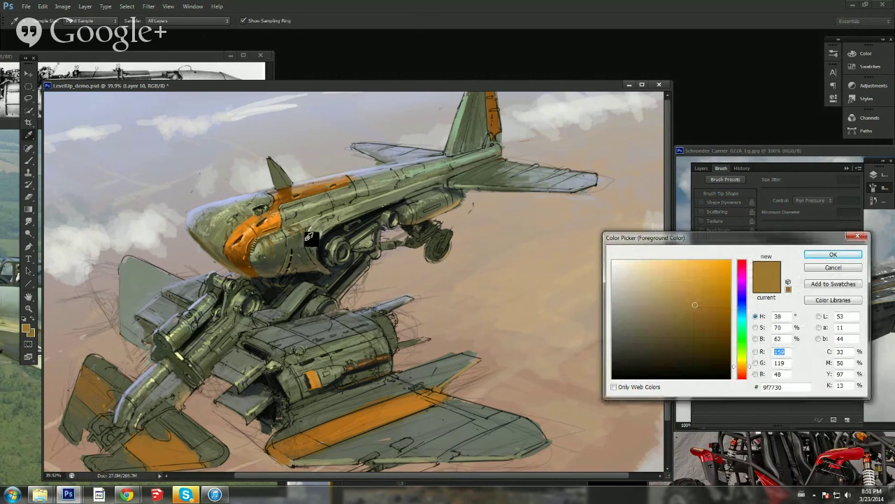
left_click(308, 233)
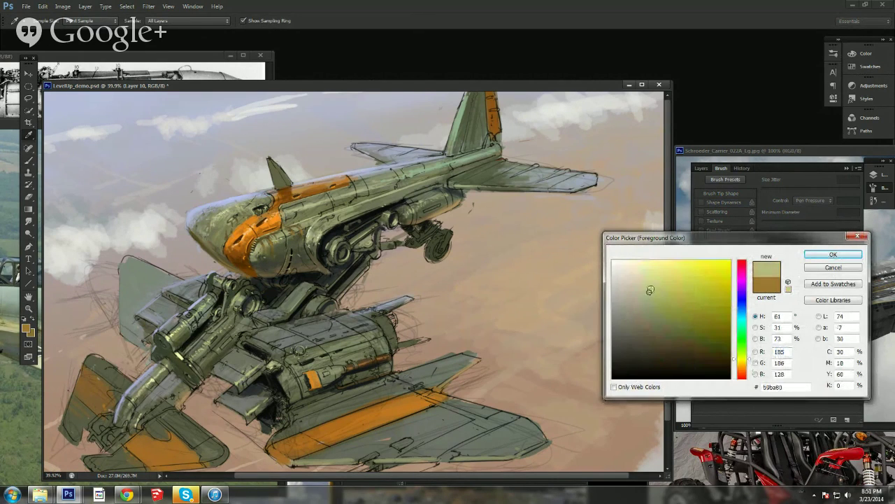
left_click(833, 255)
right_click(317, 224)
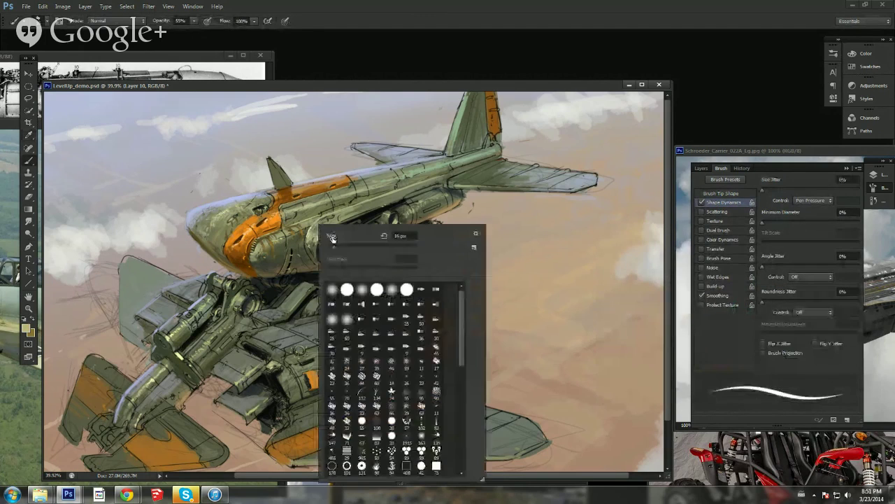
left_click(297, 233)
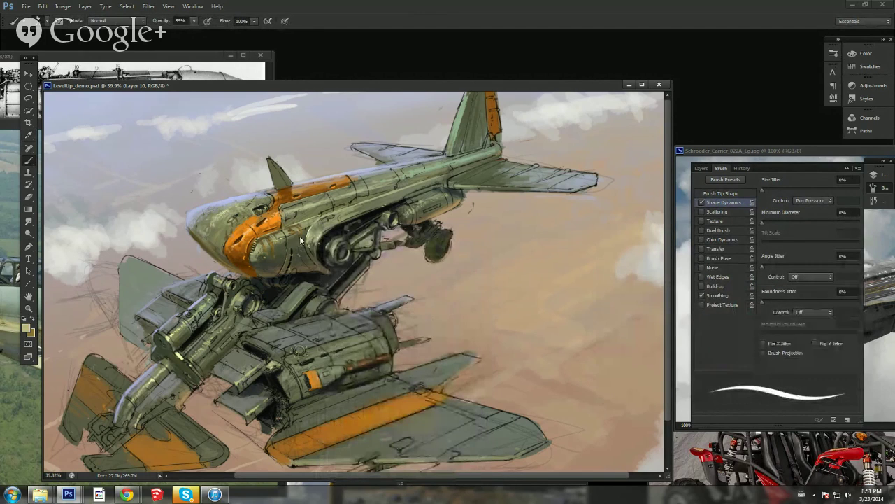
right_click(299, 225)
left_click(315, 248)
key("Return")
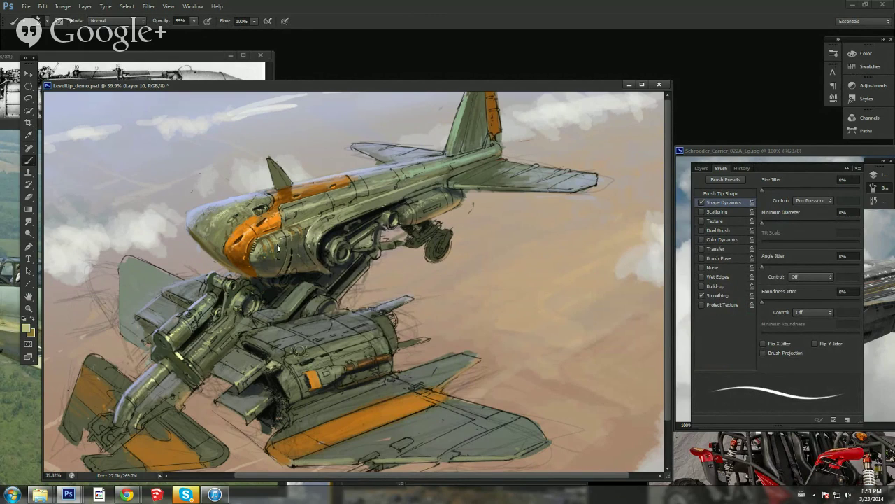
Step: Sample the front fuselage's green and darken it to near-black for the panel details
left_click(28, 328)
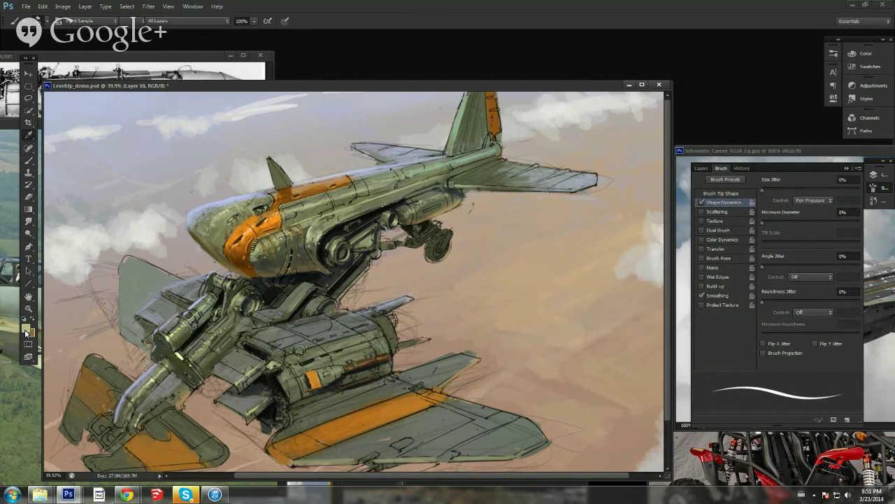
left_click(284, 246)
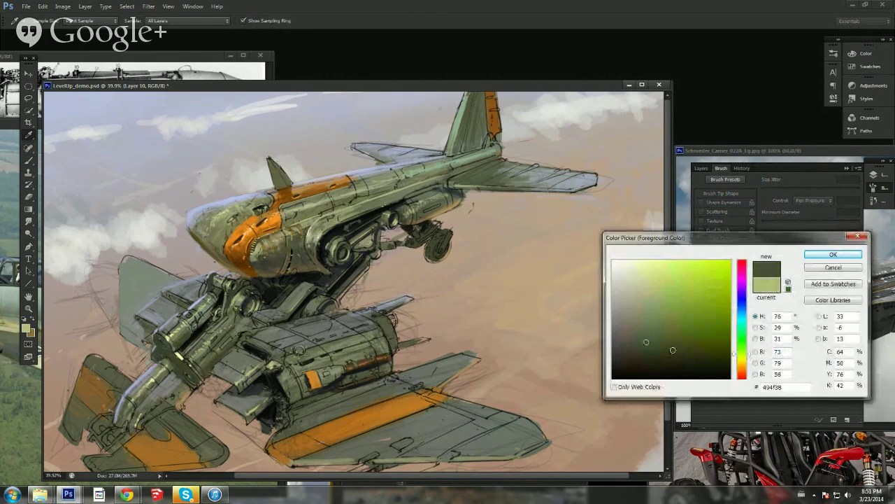
left_click_drag(671, 351, 677, 366)
left_click(833, 254)
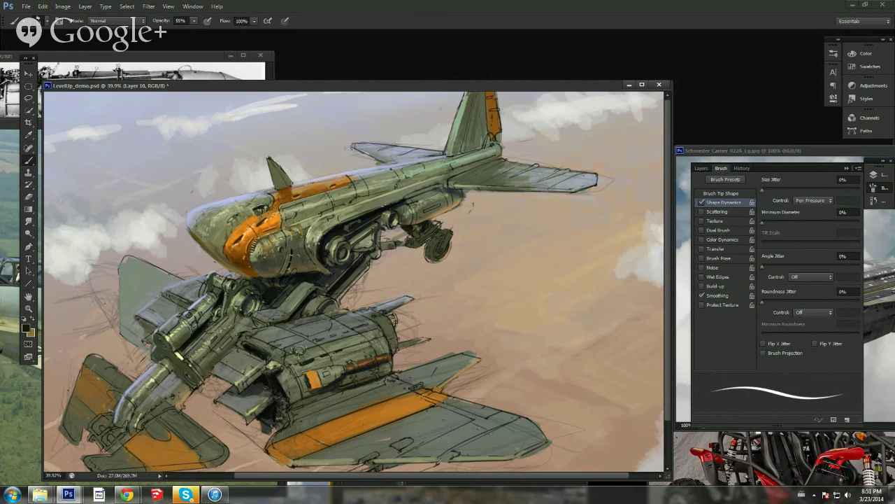
Step: Darken the sampled fuselage brown to #30240c and paint a short dark stroke on the panel behind the nose stripe
left_click(28, 328)
left_click(283, 239)
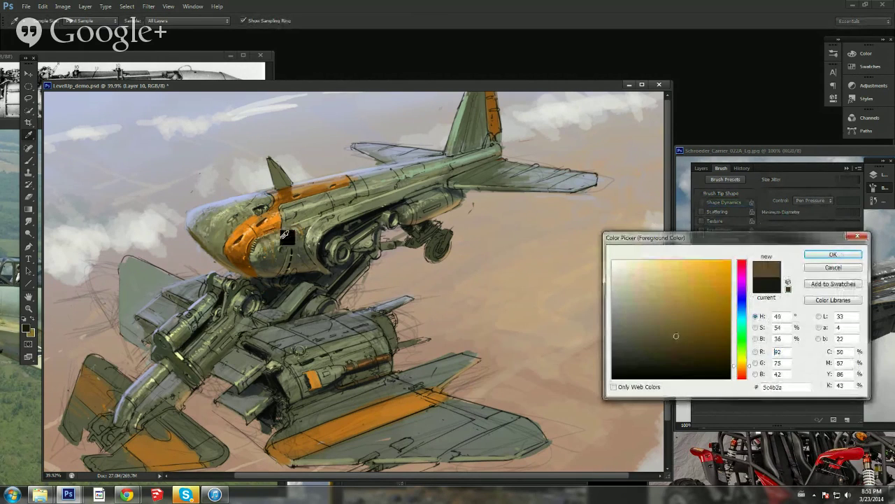
left_click_drag(678, 337, 701, 357)
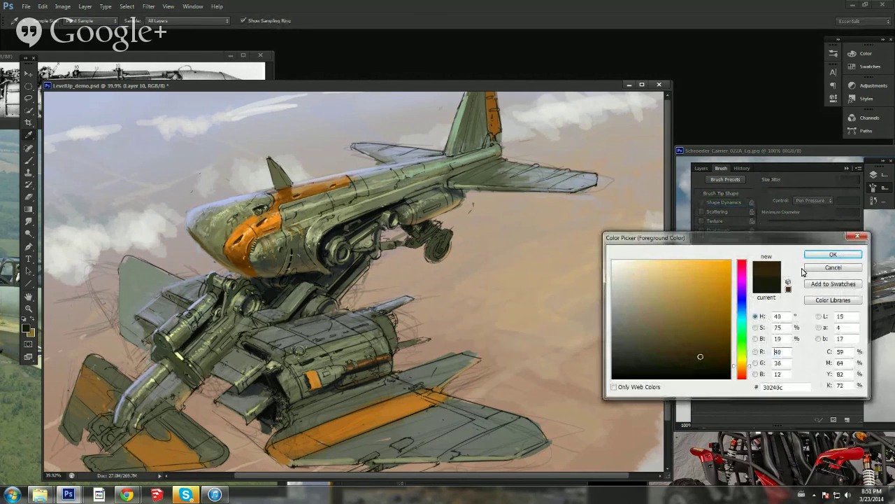
left_click(823, 255)
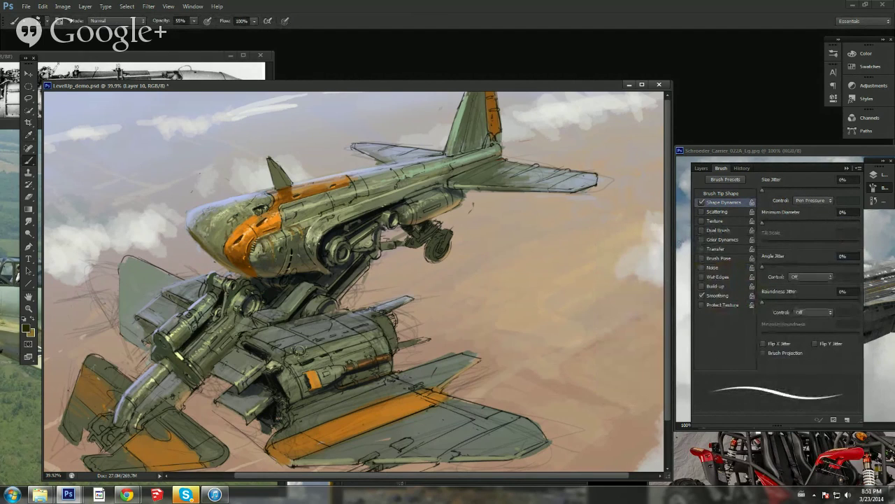
left_click_drag(269, 244, 273, 255)
Step: Sample a brown from the front fuselage panel and repaint the nose stripe with its own sampled orange
left_click(29, 326)
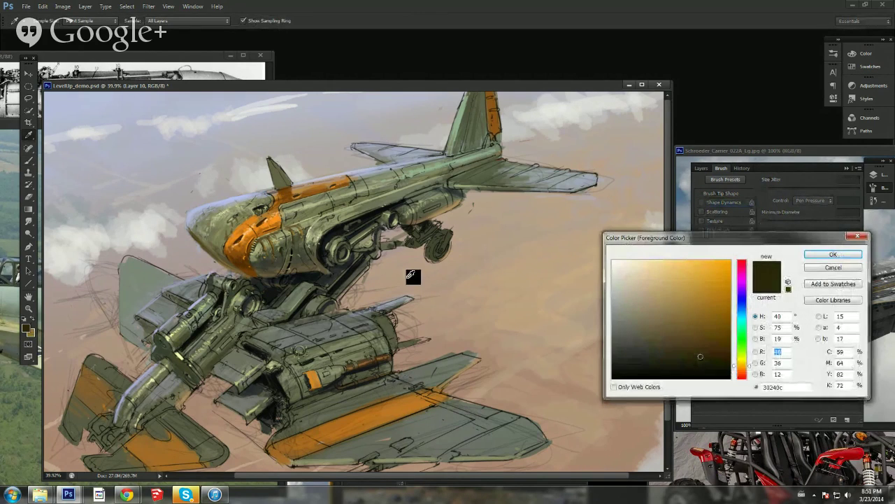
left_click(272, 236)
left_click(833, 254)
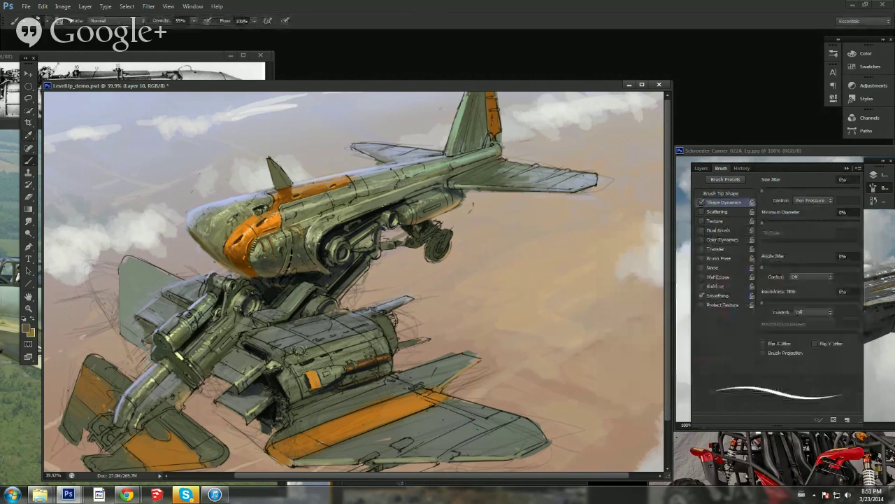
left_click(239, 231, "alt")
left_click_drag(245, 226, 226, 256)
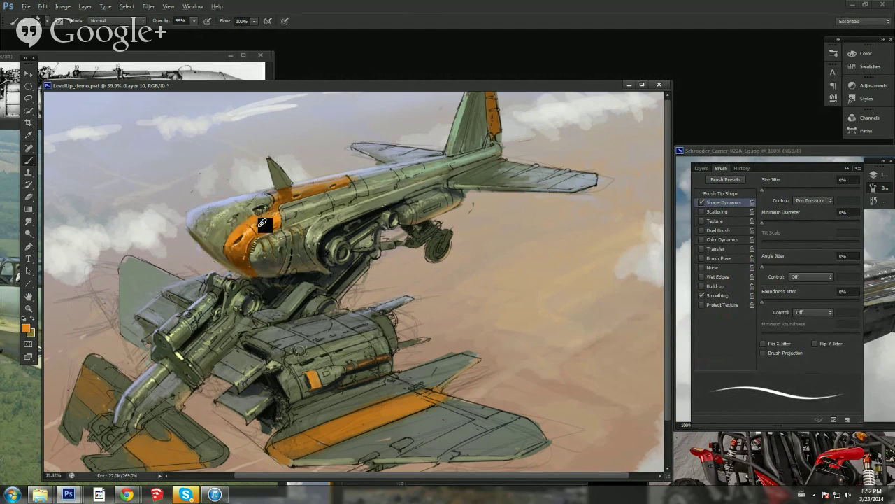
Step: Sample colours from the nose, fuselage and stripe, choose a light orange foreground colour and set the brush opacity to 88%
left_click(228, 210, "alt")
left_click(231, 208, "alt")
left_click(298, 241, "alt")
left_click(250, 236, "alt")
left_click(30, 330)
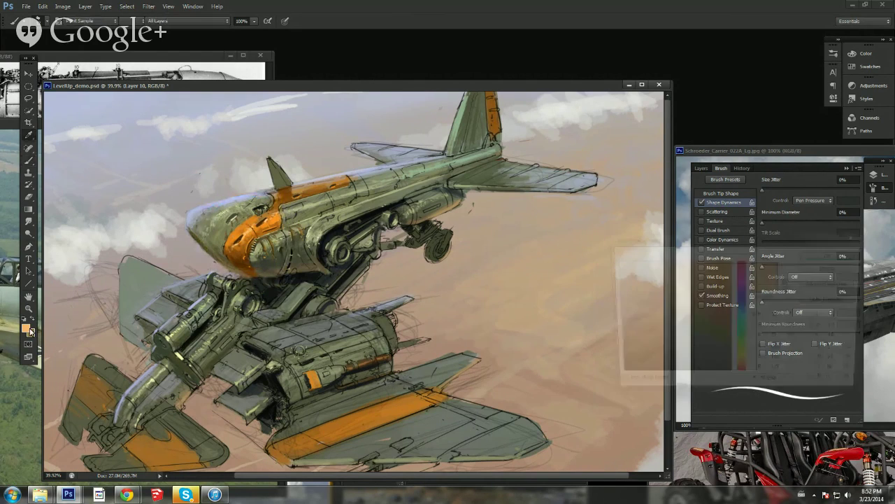
left_click(832, 254)
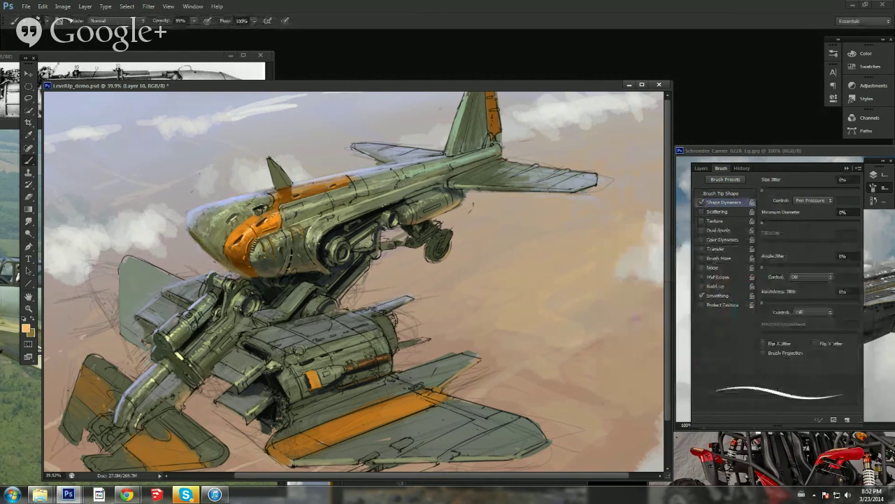
key("8")
key("8")
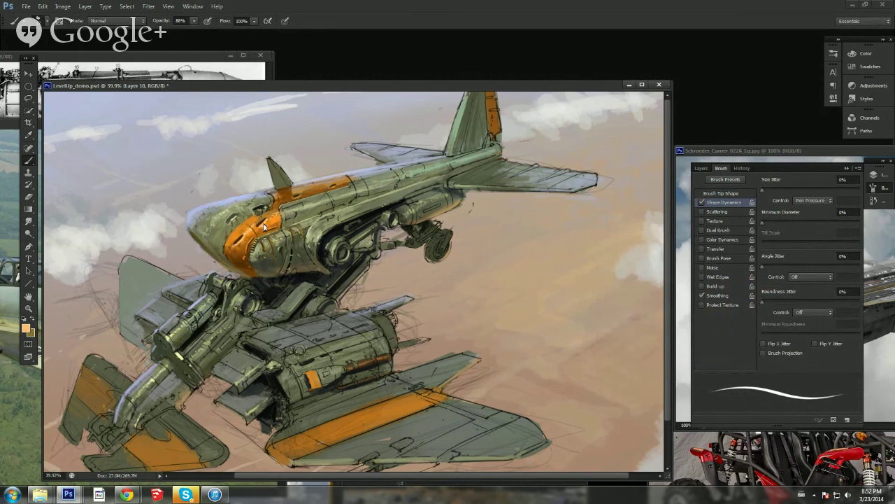
Step: Save LevelUp_demo.psd and check the whole mech painting at a smaller scale
key("z")
left_click_drag(344, 256, 373, 264)
key("ctrl+s")
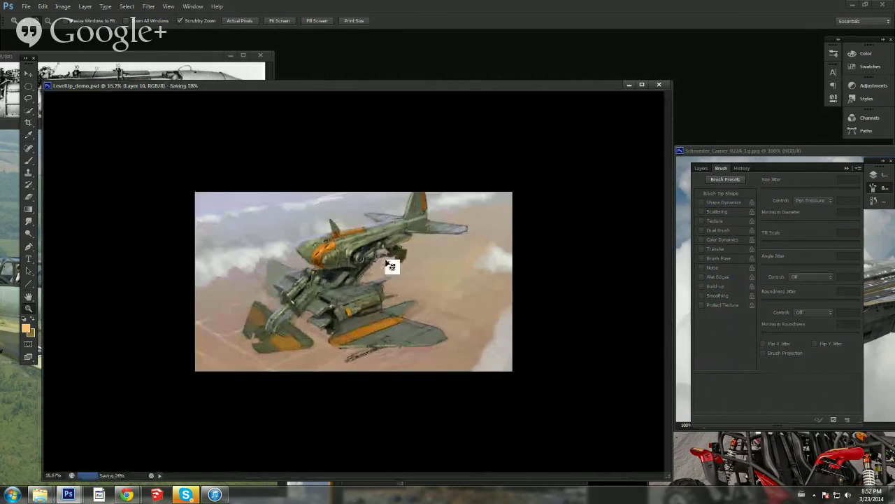
left_click_drag(340, 232, 396, 243)
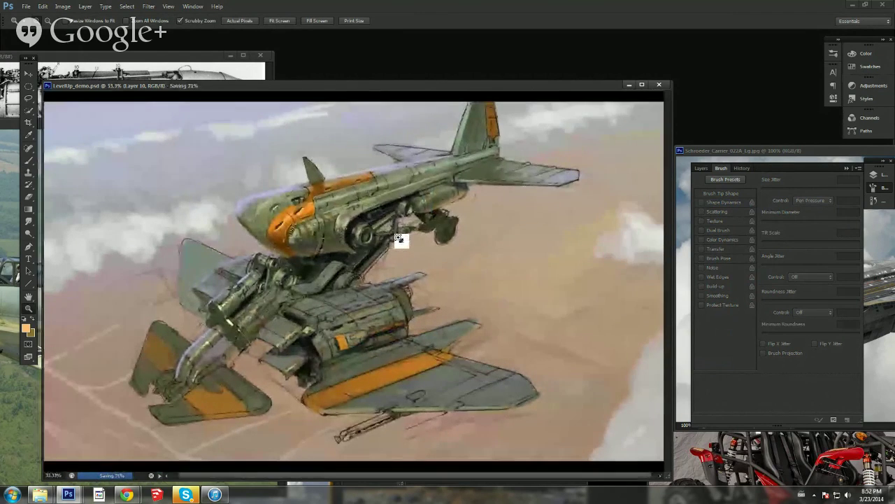
Step: Sample a light green from the round joint under the fuselage, adjust the brush size and paint a short stroke along the fuselage's lower side
left_click(399, 240)
key("b")
left_click(357, 230, "alt")
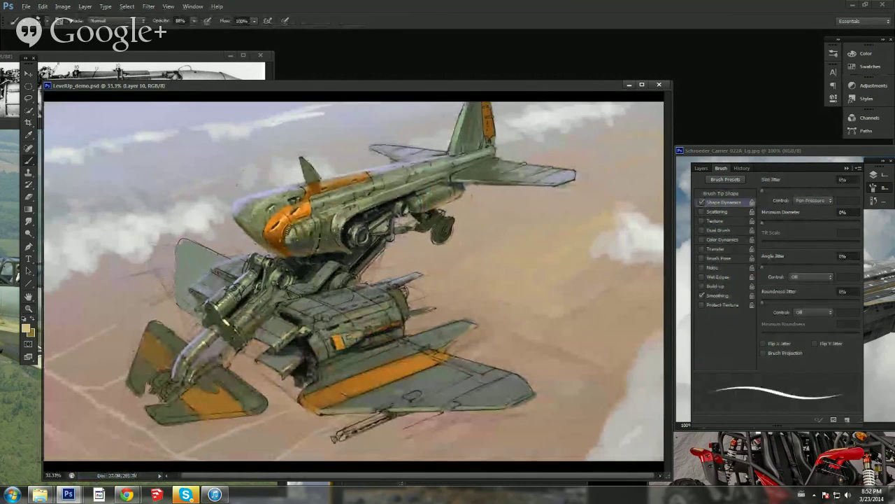
right_click(364, 225)
left_click(387, 250)
left_click_drag(332, 210, 346, 205)
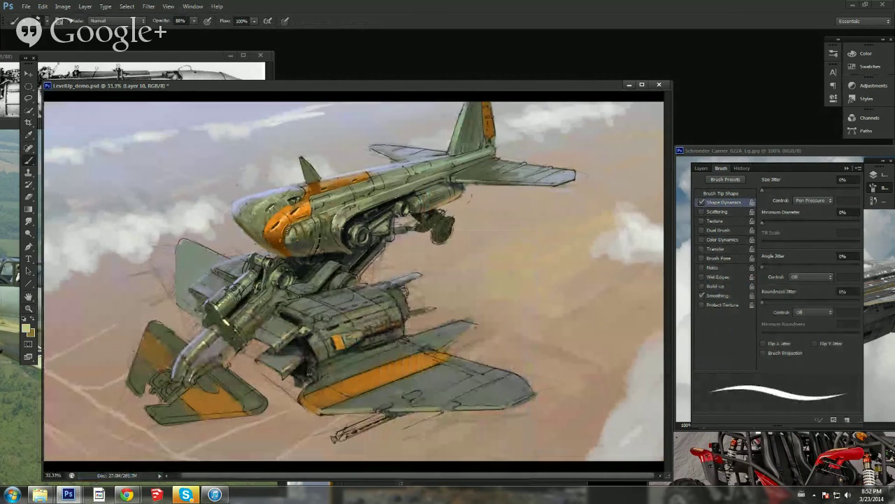
Step: Resize the brush, lower its opacity to 35% and paint light green highlights on the round joint under the fuselage
right_click(371, 226)
left_click(388, 250)
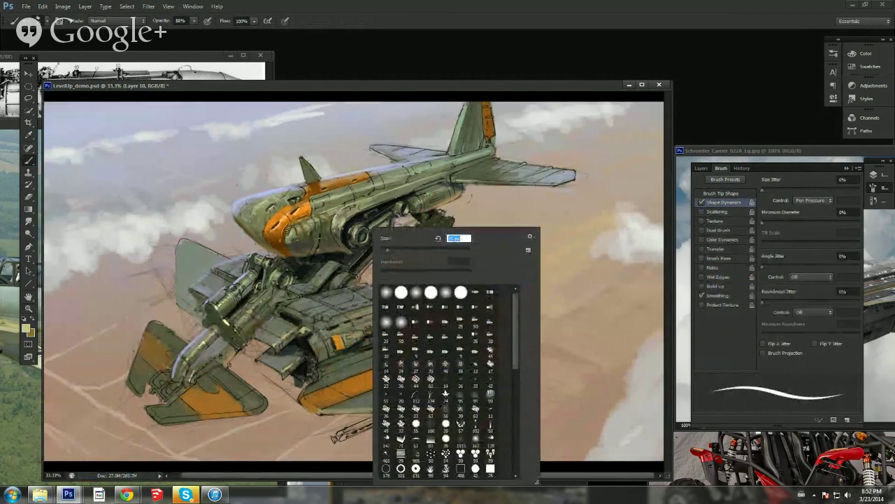
left_click(356, 239)
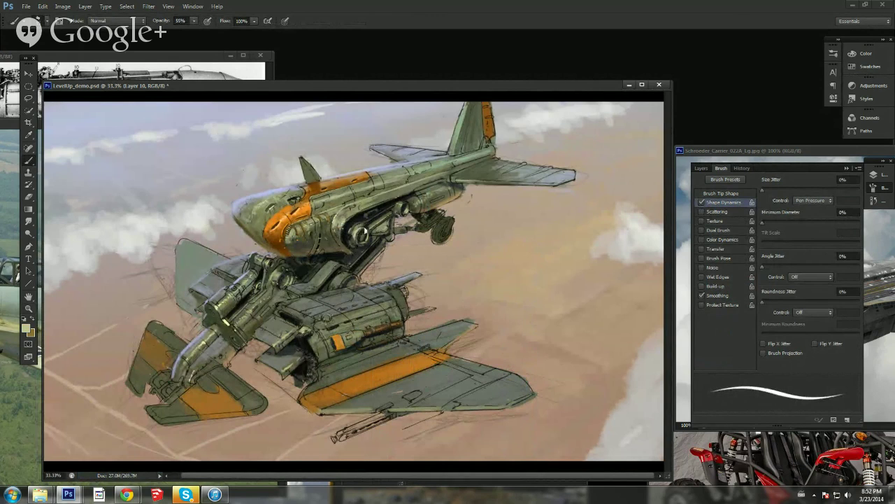
left_click(357, 232, "alt")
left_click_drag(366, 233, 369, 243)
Step: Sample near-black above the round joint, enlarge the brush and shade the recess behind the joint at 22% opacity
left_click(355, 219, "alt")
right_click(363, 249)
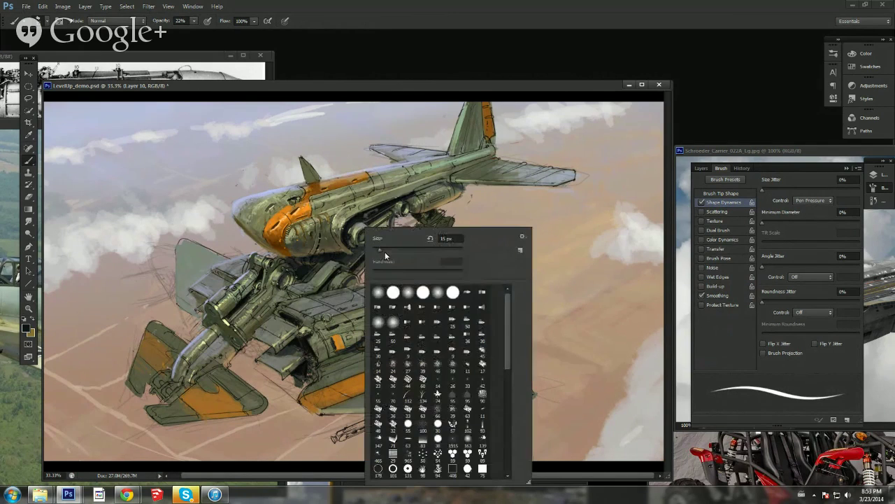
left_click(385, 253)
left_click(348, 232)
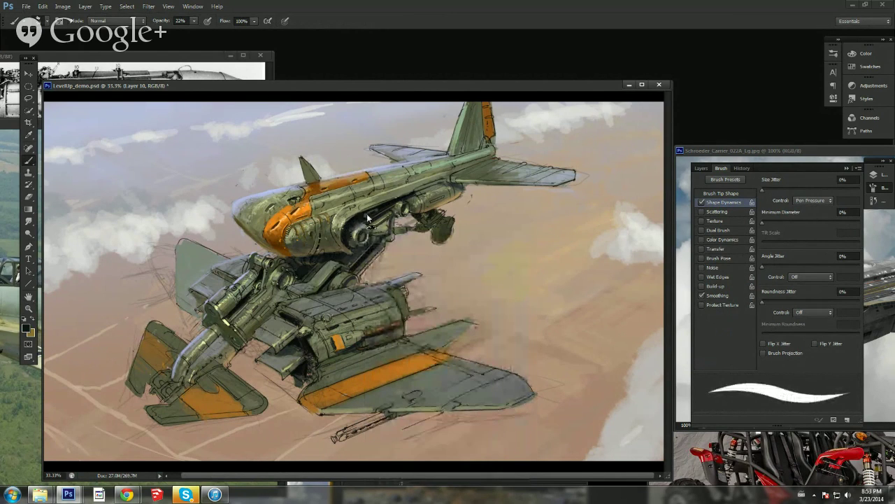
left_click_drag(375, 222, 389, 207)
Step: Sample a grey-green beside the engine pod, resize the brush and paint the small fitting in front of the pod
left_click(399, 205, "alt")
right_click(413, 204)
left_click(433, 224)
left_click(404, 207)
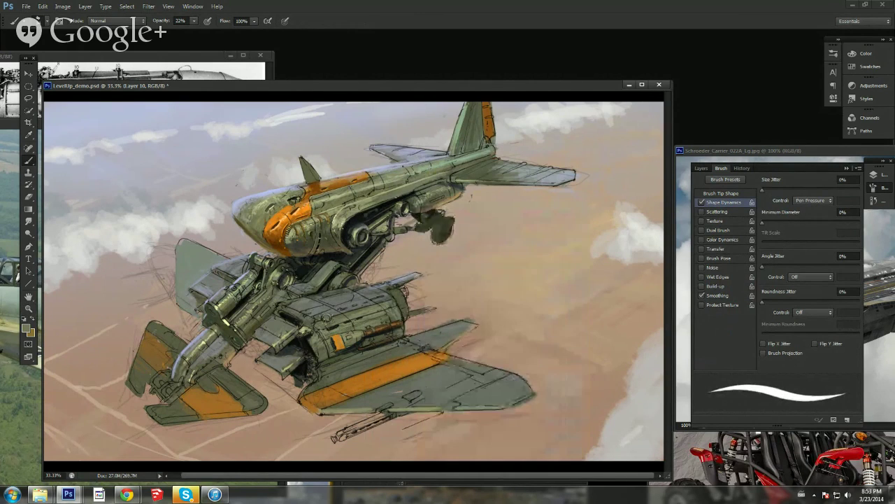
right_click(417, 202)
key("Return")
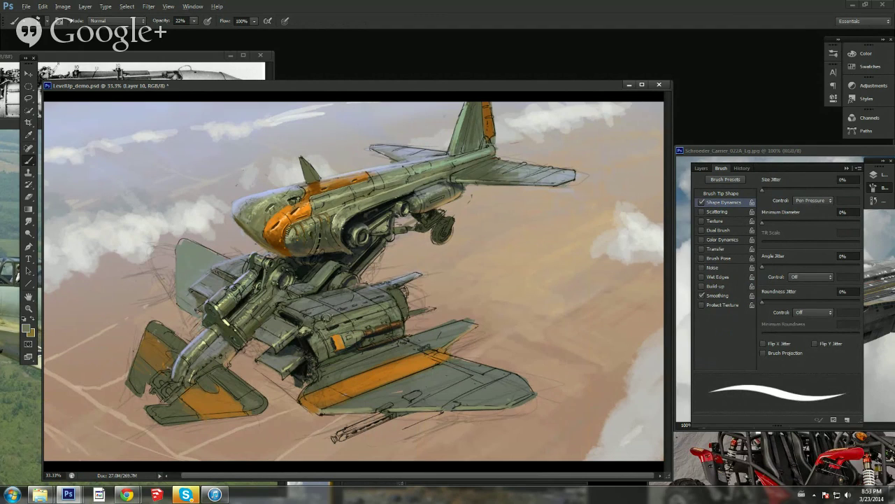
Step: Set the brush opacity to 99% and repaint the lower rim and centre of the round joint with sampled dark colours
left_click(356, 238, "alt")
right_click(390, 225)
left_click(363, 237)
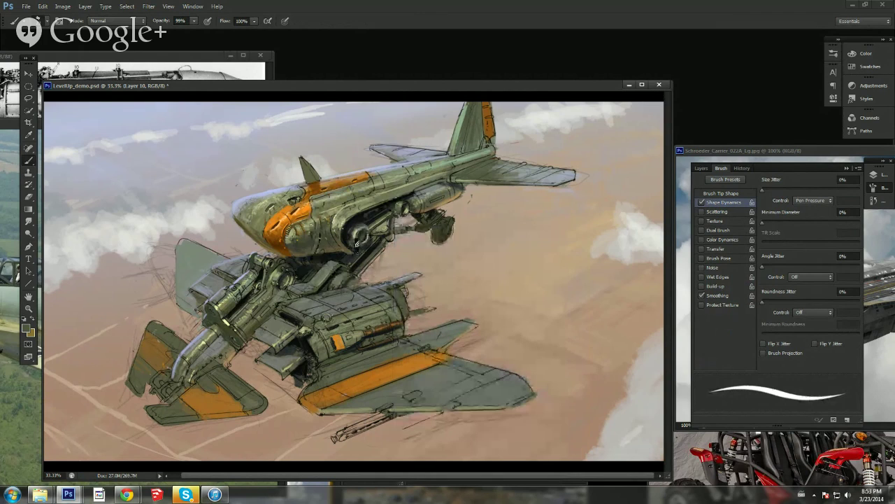
left_click_drag(358, 244, 363, 241)
left_click(363, 235, "alt")
right_click(397, 228)
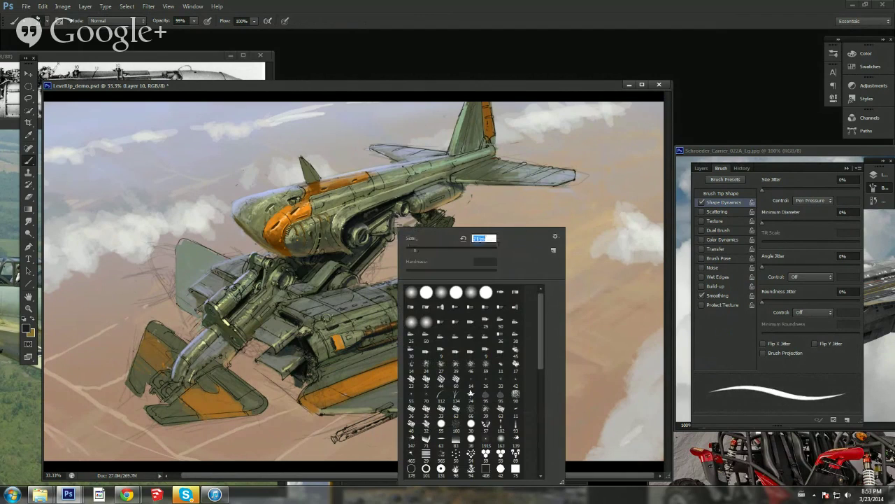
left_click(363, 235)
Step: Sample a light green from the round joint, reduce the brush size and revert the last four brush strokes in the history
left_click(359, 232, "alt")
right_click(376, 226)
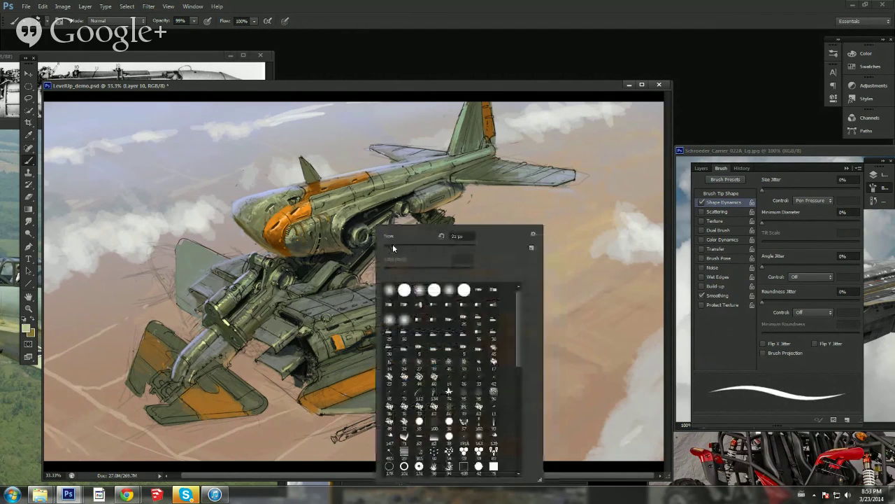
left_click_drag(392, 245, 389, 246)
key("Escape")
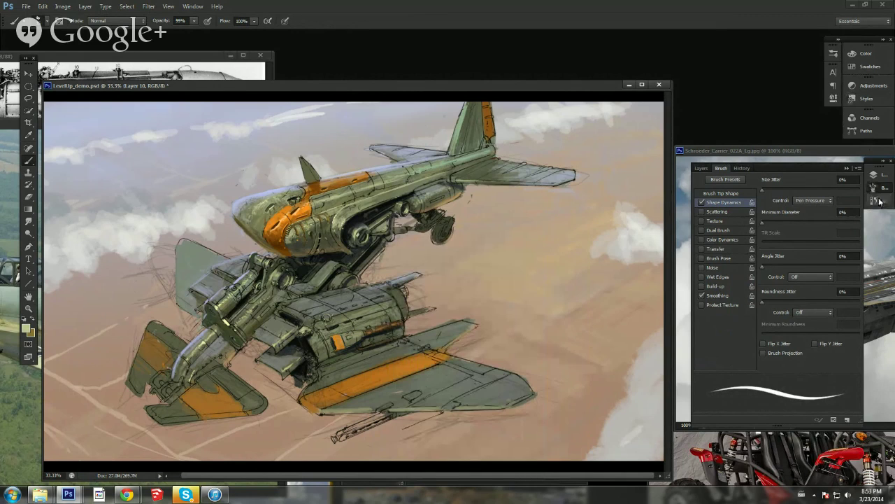
left_click(873, 201)
left_click(800, 351)
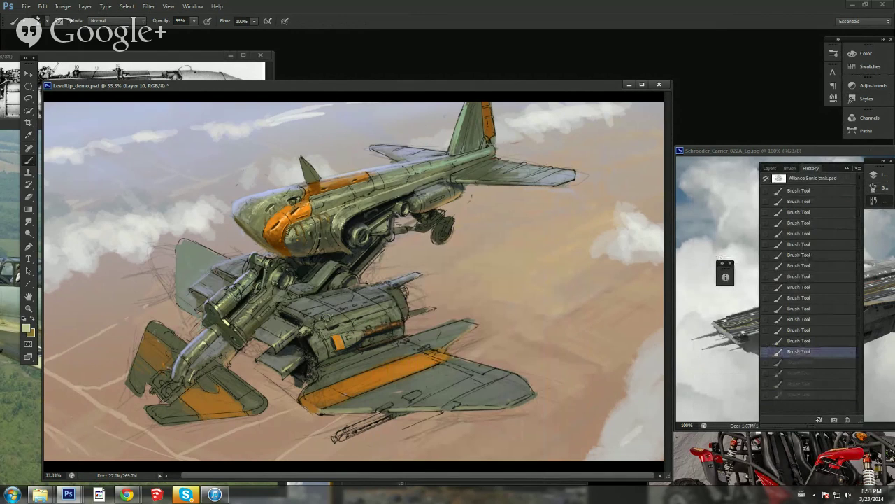
Step: Paint light green rim and centre details on the round joint under the fuselage at a 58% view
left_click(29, 309)
left_click_drag(385, 206, 410, 224)
key("b")
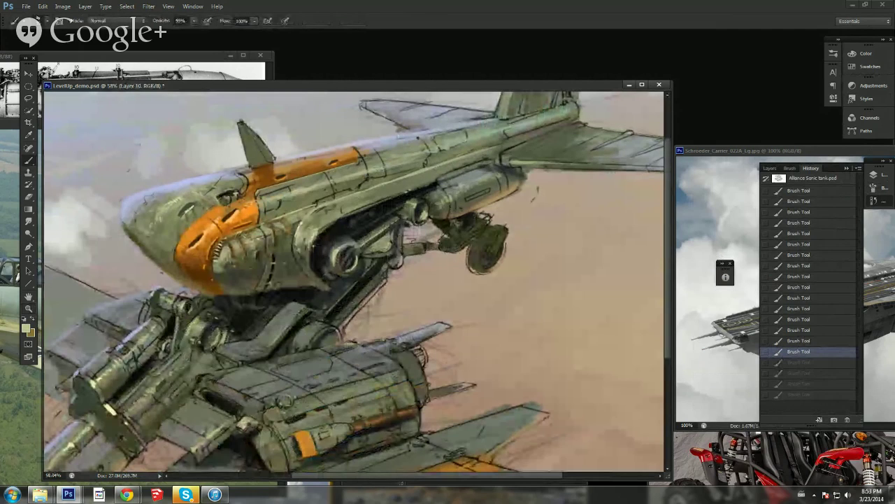
left_click_drag(339, 263, 341, 253)
mouse_move(338, 259)
left_mouse_down()
mouse_move(348, 248)
mouse_move(348, 257)
left_mouse_up()
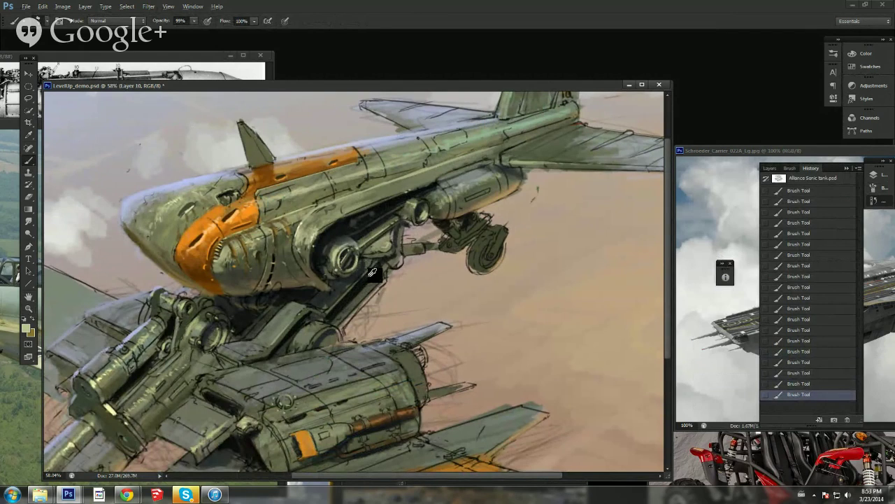
Step: Sample colours around the small fitting by the engine pod, resize the brush and paint the landing-gear tyre near-black
left_click(421, 207, "alt")
left_click(412, 212, "alt")
left_click(395, 207, "alt")
right_click(488, 210)
left_click(514, 233)
mouse_move(471, 261)
left_mouse_down()
mouse_move(478, 252)
mouse_move(483, 279)
left_mouse_up()
right_click(516, 228)
left_click(540, 252)
left_click_drag(505, 250, 498, 267)
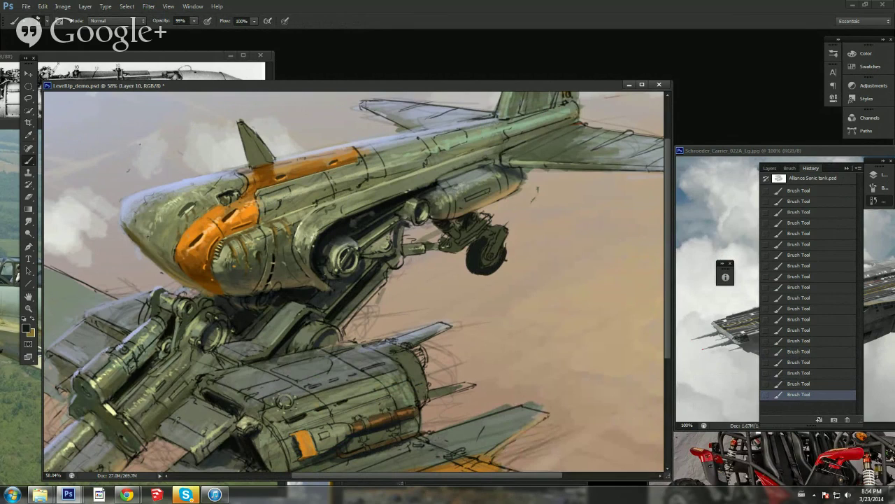
Step: Choose a dark blue-grey foreground colour, set the brush opacity to 33% and paint soft light on the landing-gear wheel and its leg
left_click(28, 329)
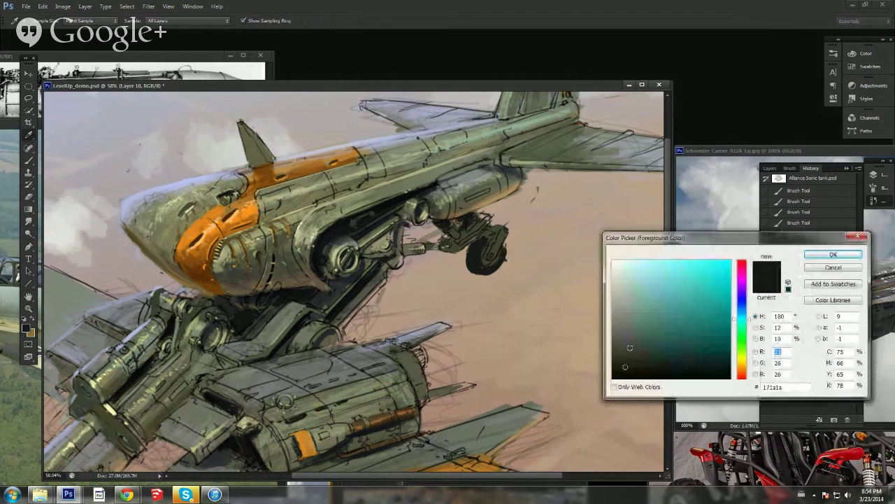
left_click_drag(636, 351, 637, 340)
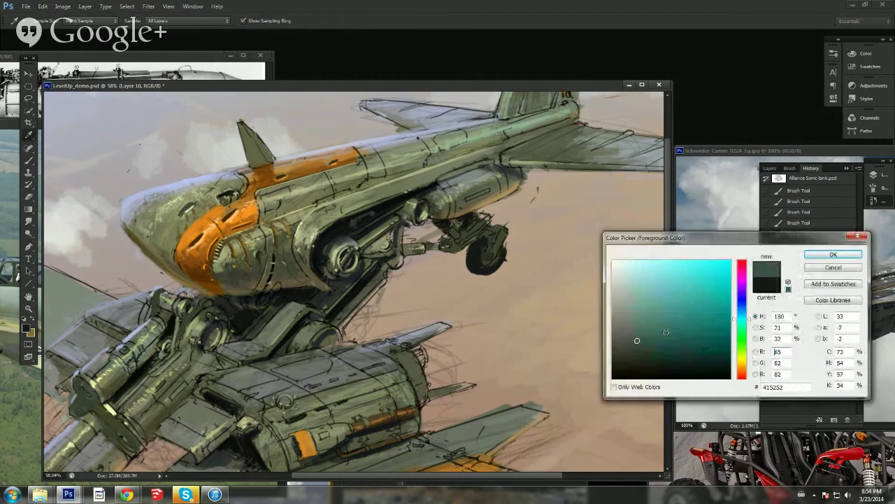
left_click(742, 314)
left_click(825, 255)
key("3")
key("3")
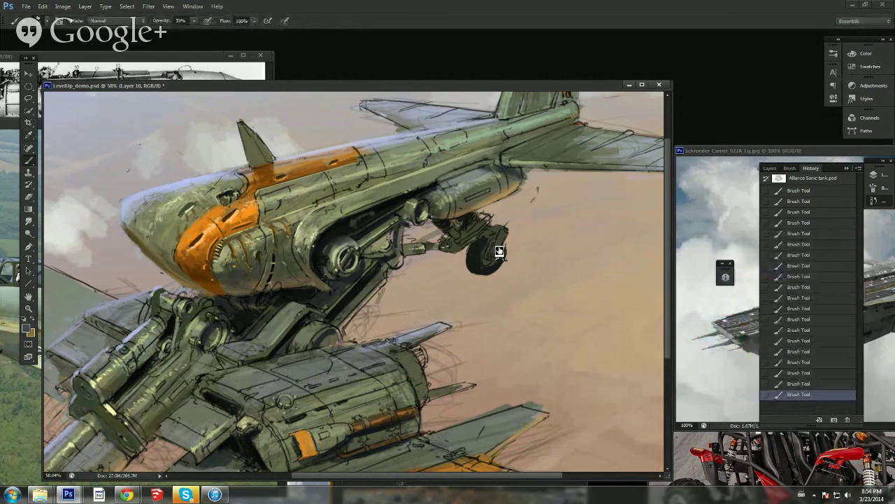
mouse_move(475, 247)
left_mouse_down()
mouse_move(480, 266)
mouse_move(489, 244)
mouse_move(476, 272)
mouse_move(484, 277)
mouse_move(476, 217)
mouse_move(453, 231)
mouse_move(442, 220)
mouse_move(472, 213)
left_mouse_up()
Step: Sample a dark olive from the landing gear and engine pod and change it to a lighter, more saturated olive
left_click(468, 230, "alt")
left_click(437, 215, "alt")
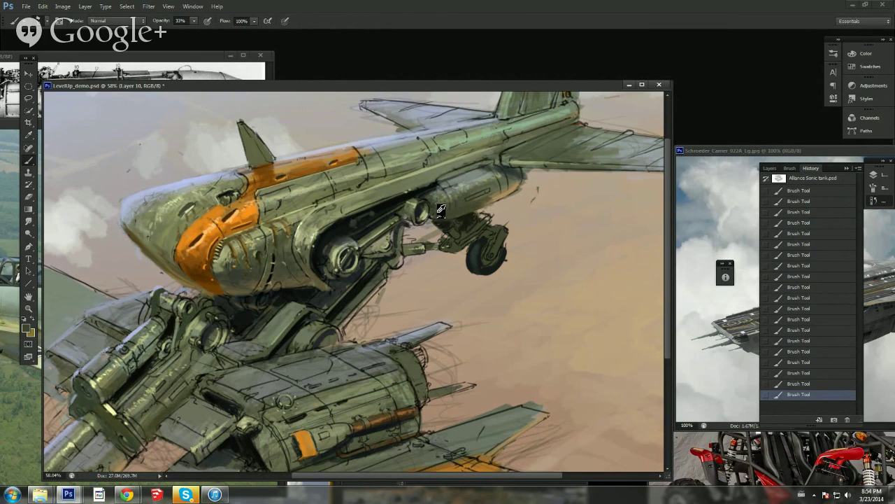
left_click(28, 328)
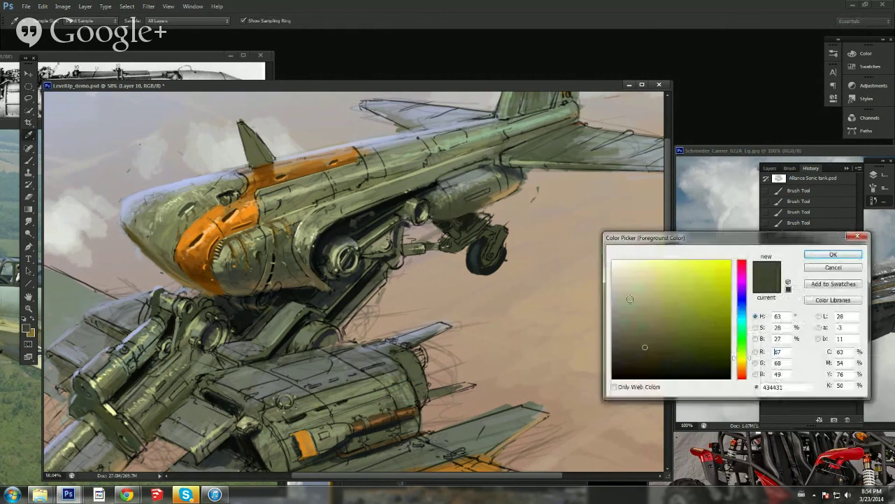
left_click_drag(656, 343, 663, 333)
left_click_drag(740, 359, 740, 362)
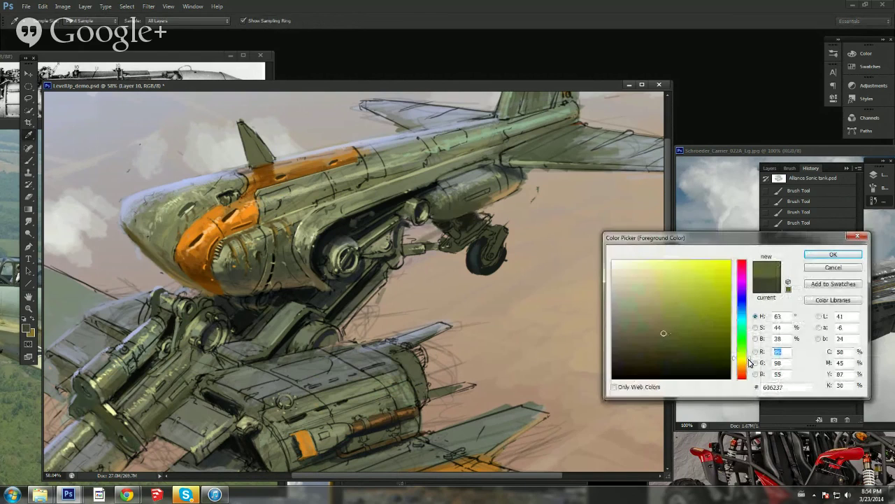
left_click(830, 256)
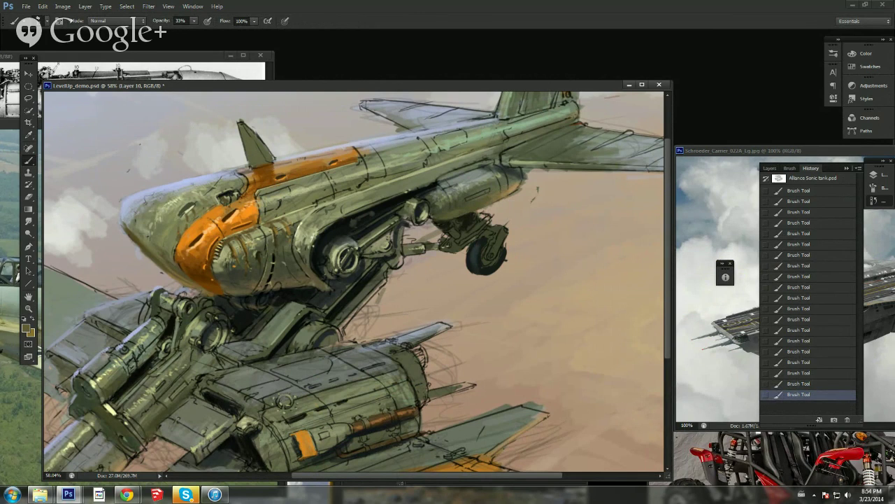
Step: Resize the brush, sample a colour beside the round joint and paint the upper end of the diagonal strut below it
right_click(364, 237)
left_click(389, 253)
key("Return")
right_click(432, 268)
left_click(455, 252)
key("Return")
left_click(368, 272, "alt")
mouse_move(390, 269)
left_mouse_down()
mouse_move(399, 239)
mouse_move(382, 280)
left_mouse_up()
left_click(387, 246, "alt")
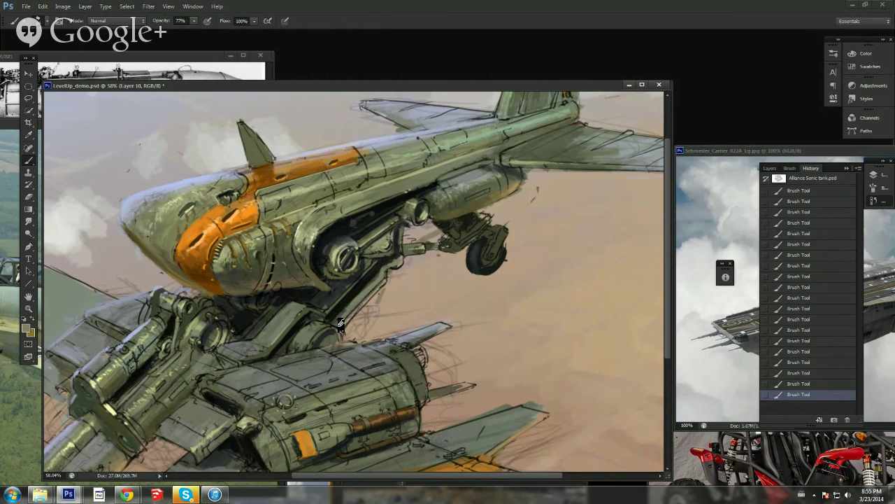
Step: Paint the diagonal strut's truss details with sampled dark greens at 99% opacity and save LevelUp_demo.psd
left_click(359, 298, "alt")
left_click(298, 325, "alt")
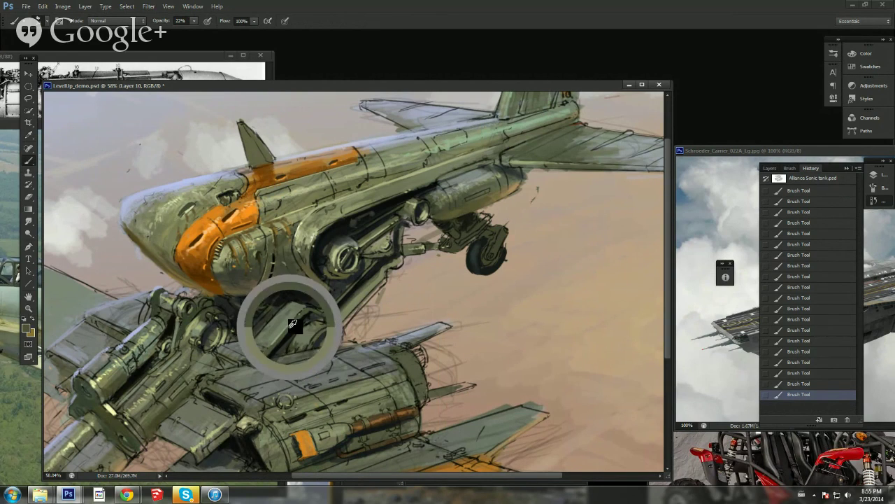
right_click(371, 290)
left_click(386, 251)
left_click(353, 283)
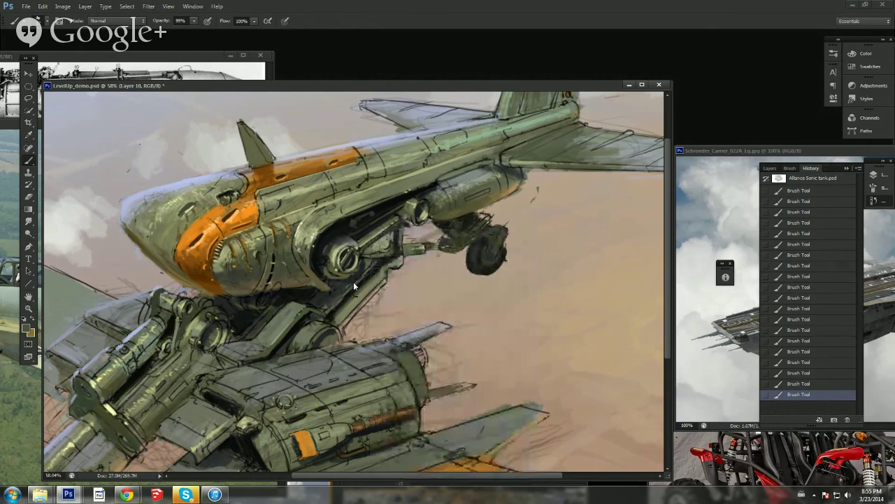
left_click_drag(365, 301, 342, 328)
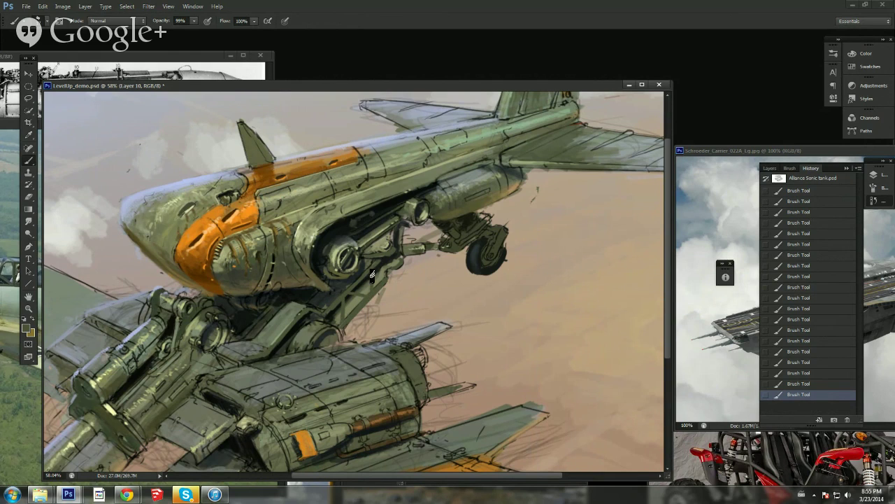
left_click(336, 309, "alt")
key("ctrl+s")
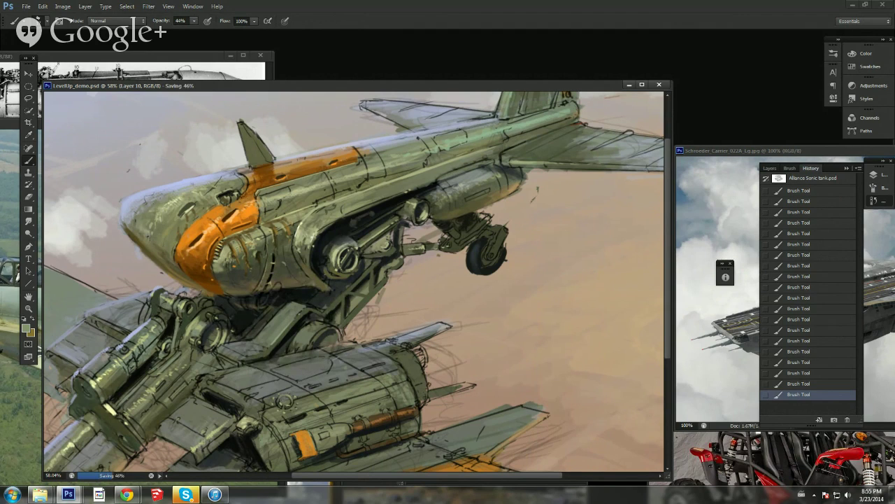
Step: Choose a lighter green, highlight the angled arm under the fuselage at 44% opacity and refine it with colours sampled from nearby parts
left_click(28, 330)
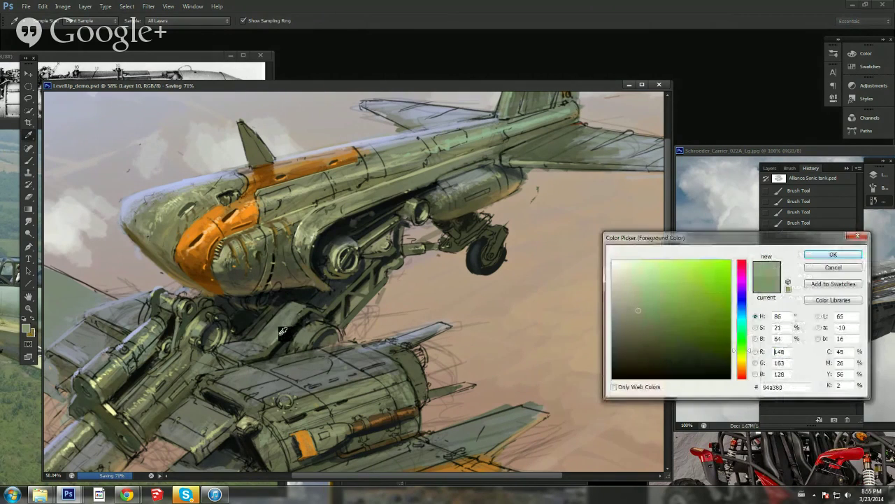
left_click(833, 254)
right_click(386, 257)
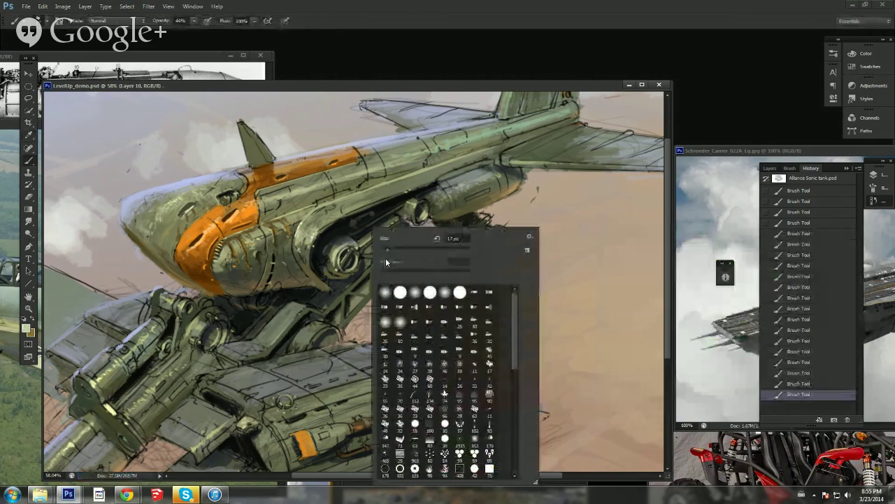
left_click(301, 312)
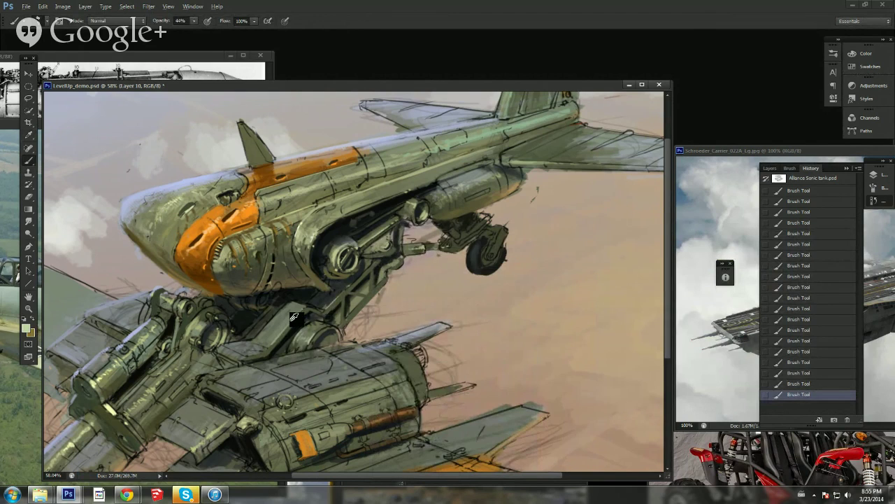
left_click(297, 321, "alt")
left_click(334, 307, "alt")
left_click(282, 353, "alt")
left_click(178, 401, "alt")
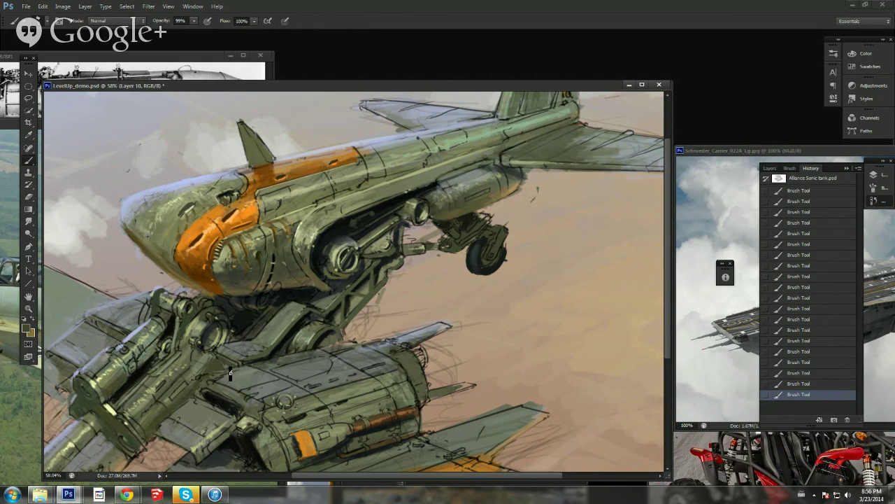
Step: Sample greens from the lower body and paint over the front edge of its upper panel
key("space")
left_click_drag(262, 380, 279, 294)
left_click(273, 341, "alt")
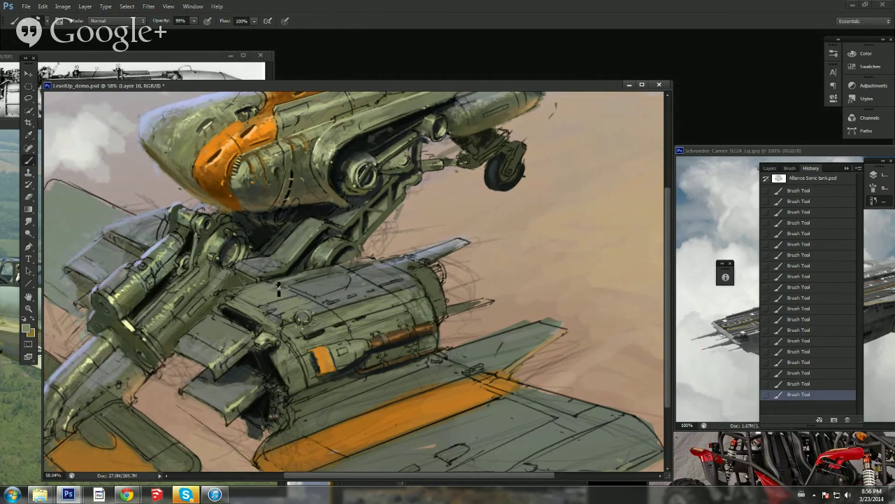
left_click(324, 275, "alt")
left_click_drag(290, 289, 284, 289)
left_click(271, 298, "alt")
left_click(267, 303, "alt")
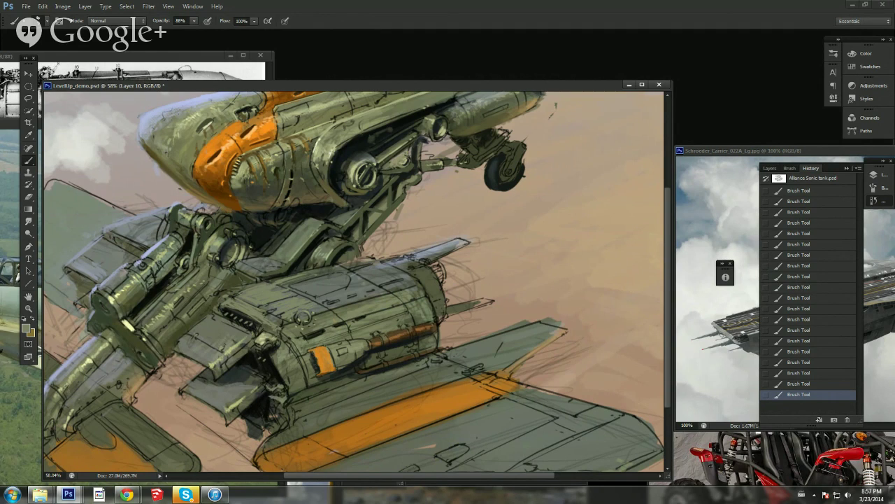
Step: Sample colours from the orange marking on the lower body, paint around it and save LevelUp_demo.psd
left_click(324, 357, "alt")
left_click(327, 377, "alt")
key("z")
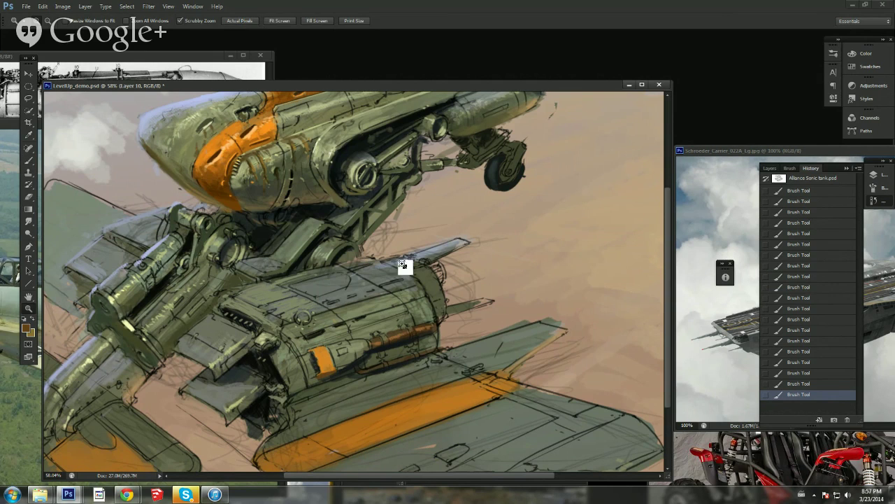
key("ctrl+minus")
key("ctrl+minus")
key("ctrl+s")
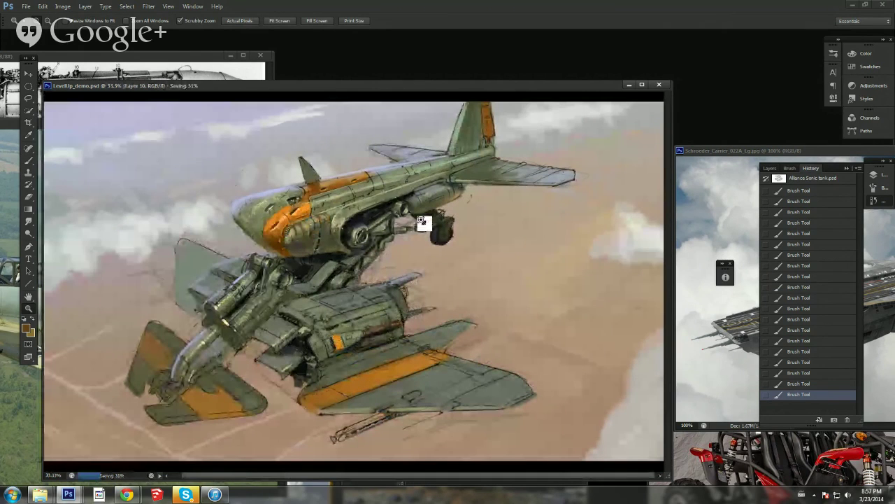
Step: Resize the brush, sample a green from the pod under the rear fuselage and touch up that area
key("b")
right_click(439, 170)
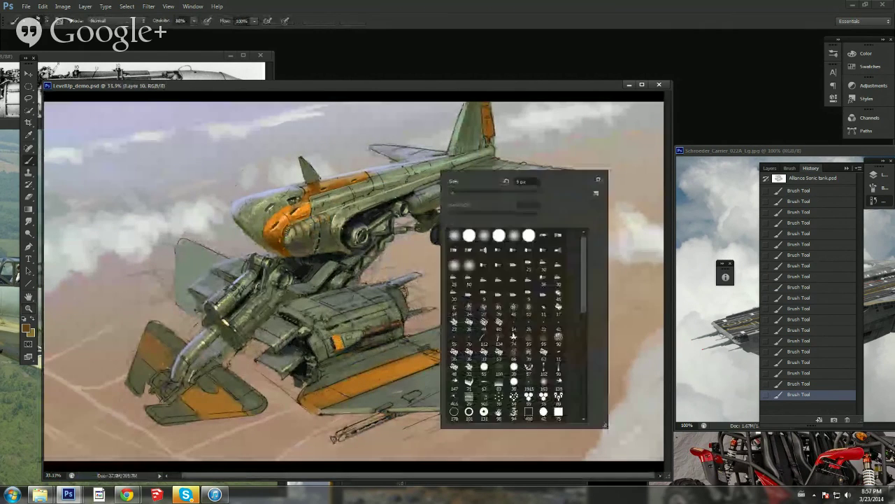
left_click(410, 188)
left_click(428, 205, "alt")
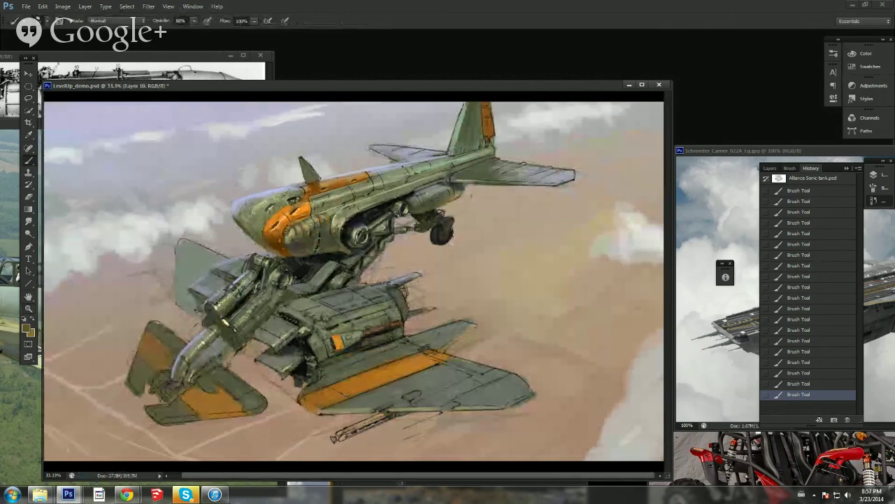
Step: Set the foreground colour to olive green #818158 sampled from the aircraft and the brush opacity to 44%
left_click(28, 329)
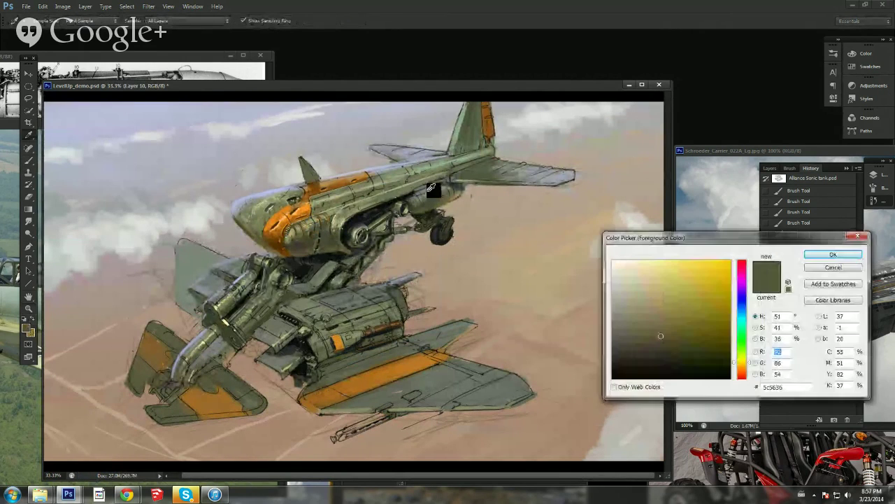
left_click(420, 209)
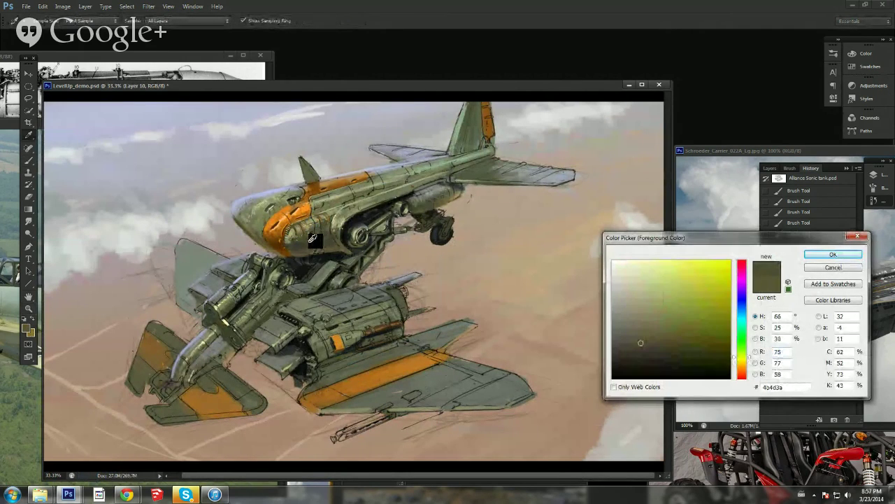
left_click(300, 248)
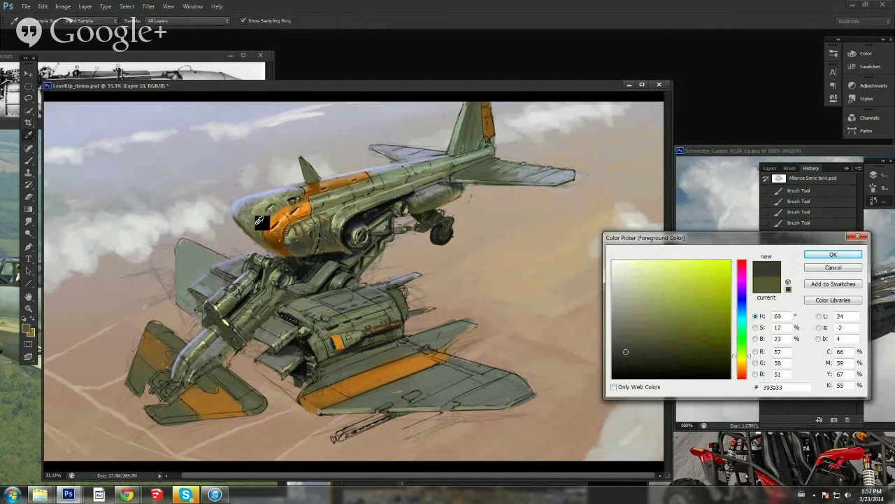
left_click(279, 238)
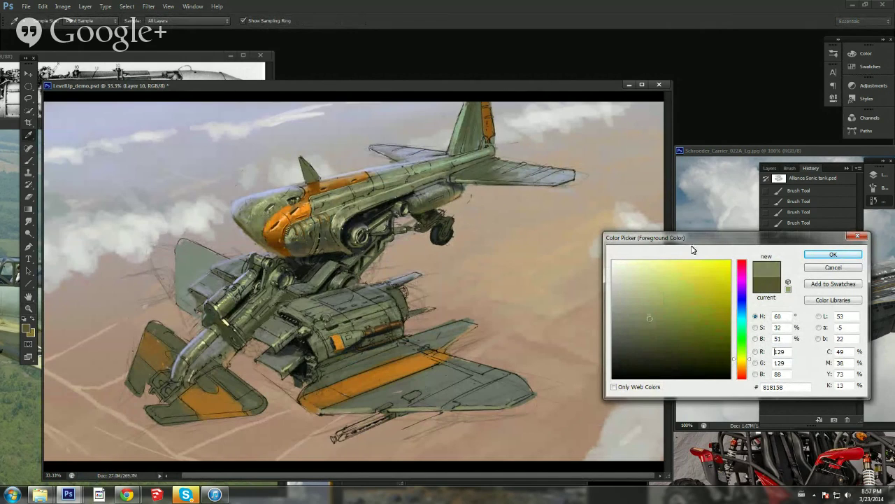
left_click(817, 254)
key("4")
key("4")
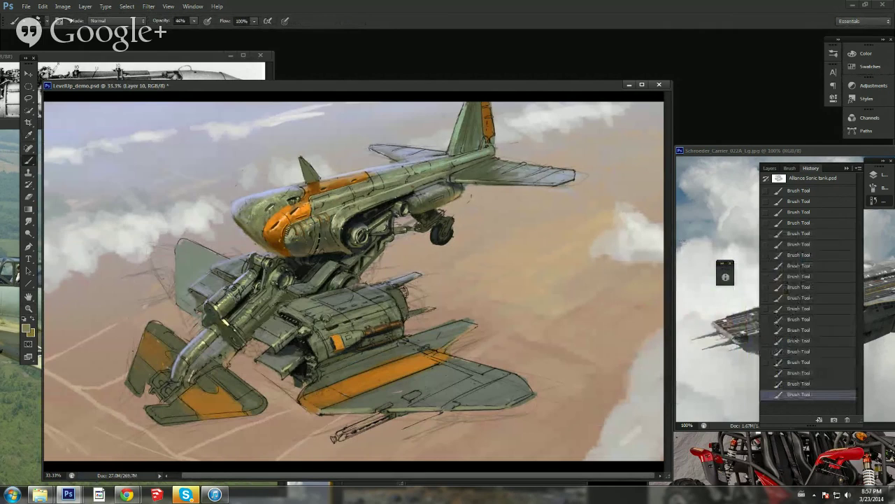
Step: Resize the brush and paint the lower edge of the nose tip, blending it with greens sampled nearby
right_click(261, 211)
left_click(285, 237)
left_click(242, 228)
left_click_drag(243, 227, 259, 240)
key("super")
key("super")
left_click(260, 224, "alt")
mouse_move(253, 225)
left_mouse_down()
mouse_move(249, 236)
mouse_move(248, 225)
left_mouse_up()
left_click(259, 237, "alt")
left_click(249, 233, "alt")
mouse_move(249, 232)
left_mouse_down()
mouse_move(253, 214)
mouse_move(253, 229)
left_mouse_up()
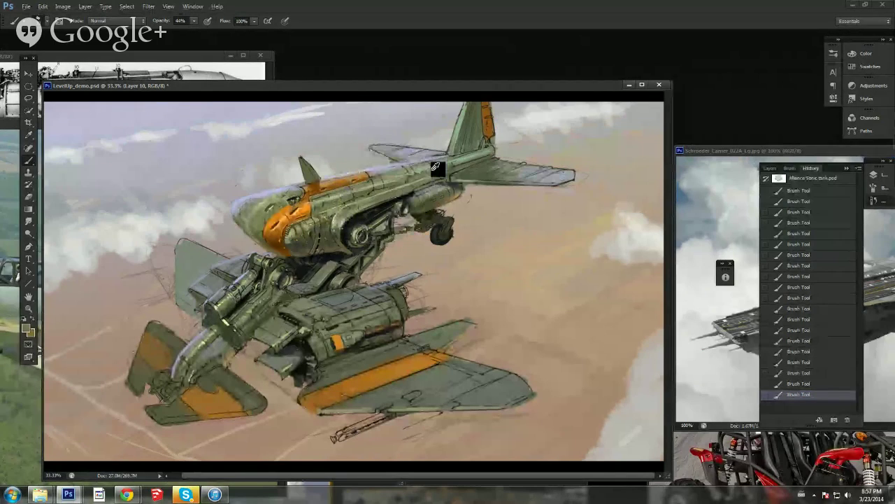
Step: Resize the brush and touch up the rear fuselage and the lower body's front edge with sampled colours
right_click(476, 179)
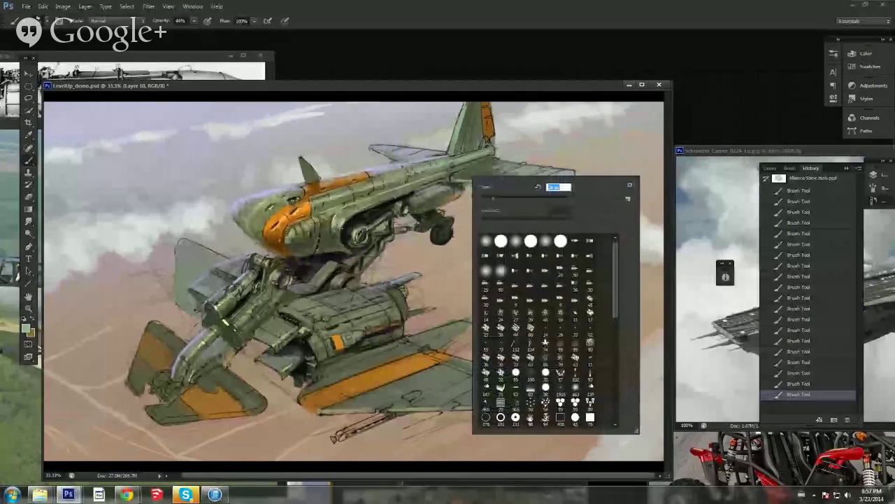
left_click(415, 180)
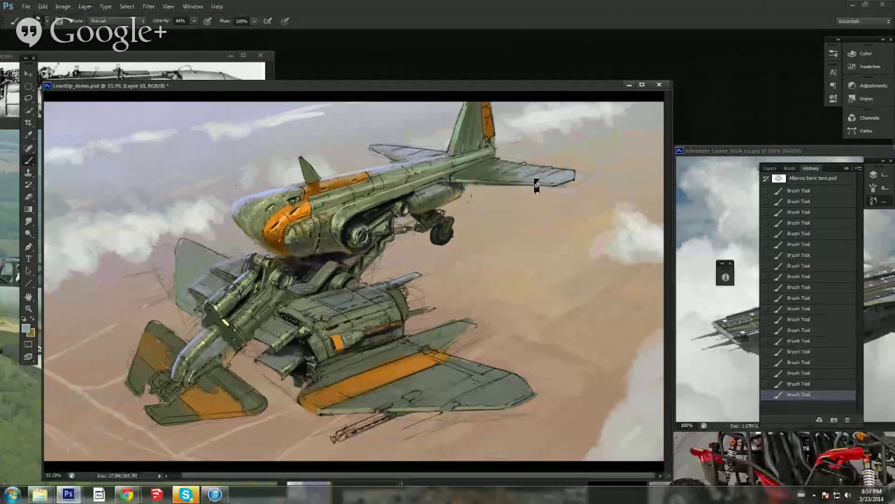
left_click(303, 302, "alt")
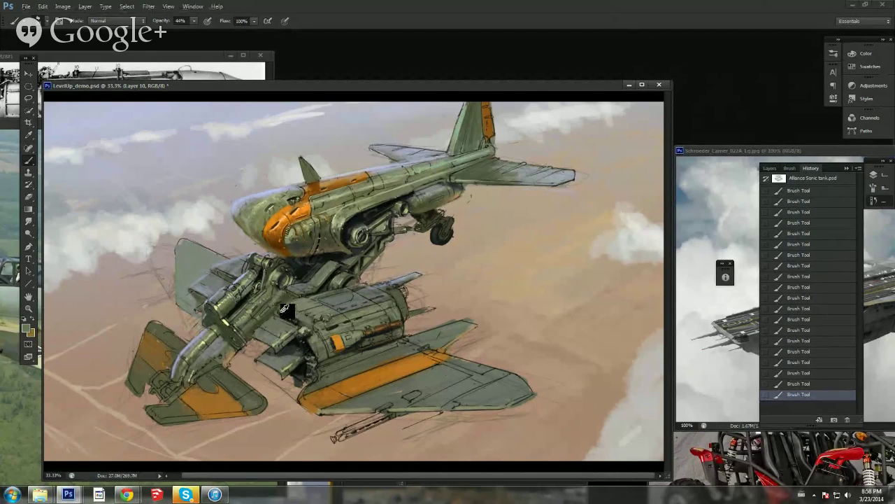
left_click(308, 328, "alt")
left_click_drag(303, 329, 303, 334)
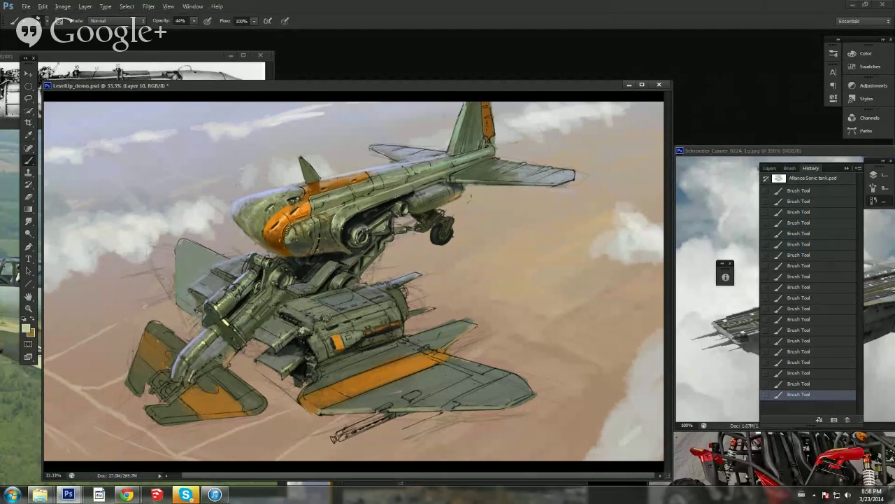
Step: Resize the brush and refine the round arm joint beneath the nose with a colour sampled from it
right_click(309, 261)
left_click(329, 253)
left_click(295, 289)
left_click(277, 278, "alt")
right_click(358, 247)
left_click(377, 253)
left_click(345, 270)
Step: Set the foreground colour to pale yellow #fbfbbc sampled from the highlight on the forearm's disc
left_click(225, 326, "alt")
left_click(30, 327)
left_click(235, 316)
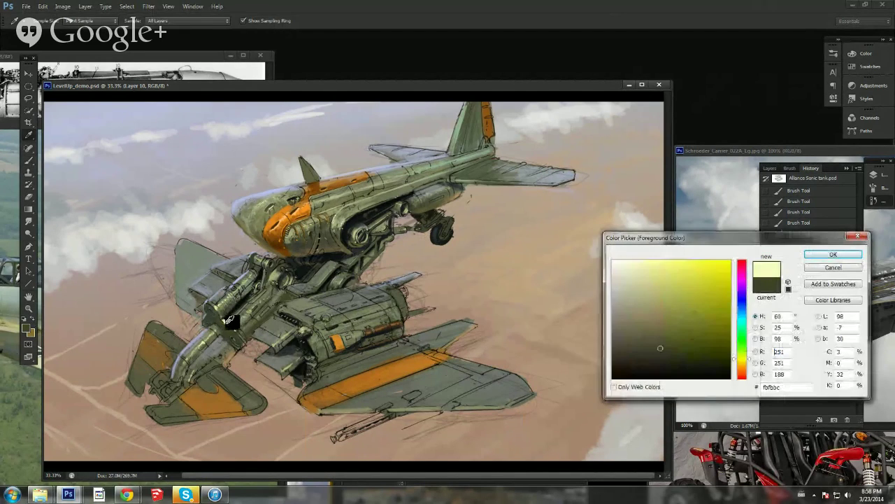
left_click(832, 255)
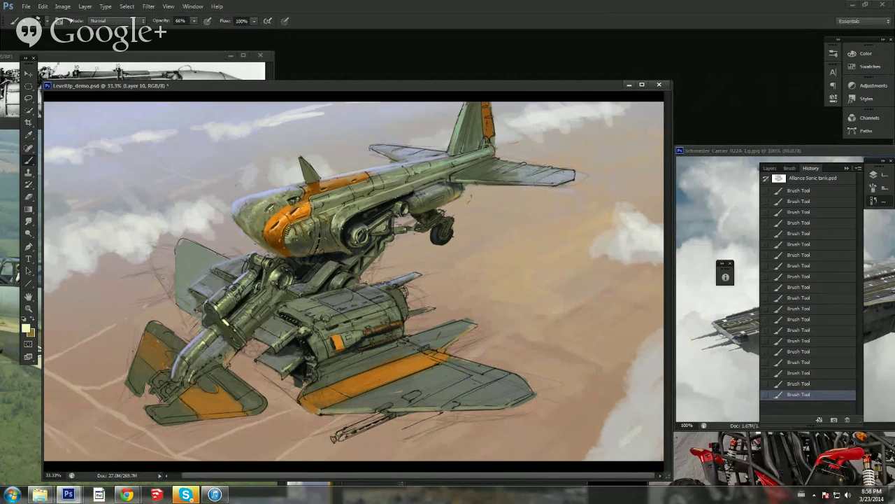
Step: Resize the brush and paint the vents and top front edge of the lower body with sampled greys and greens at 66% opacity
right_click(302, 294)
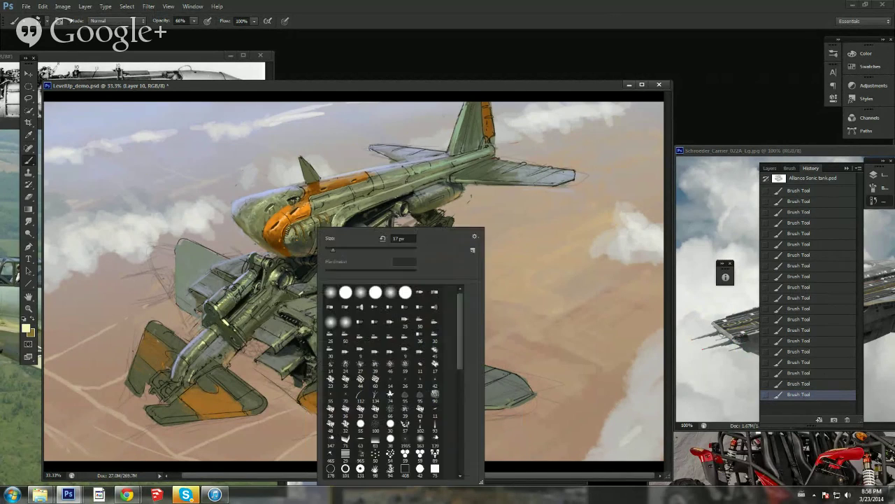
left_click(329, 254)
key("Return")
left_click(294, 302, "alt")
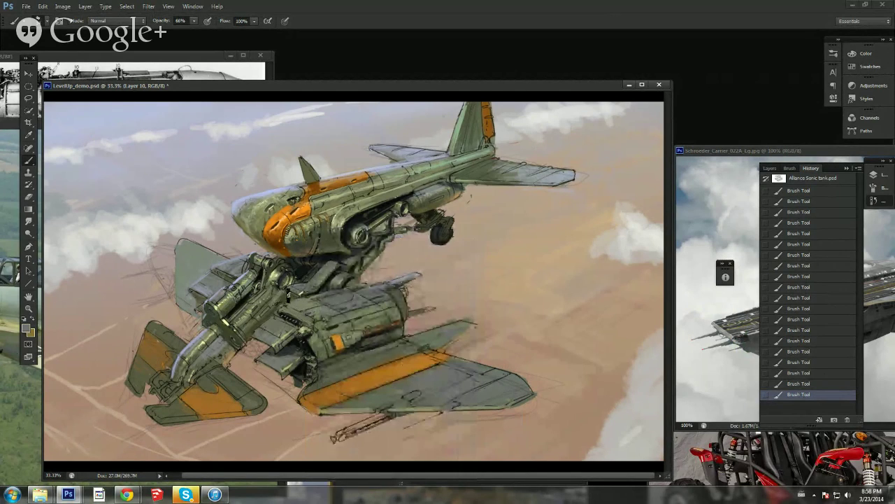
left_click(294, 317, "alt")
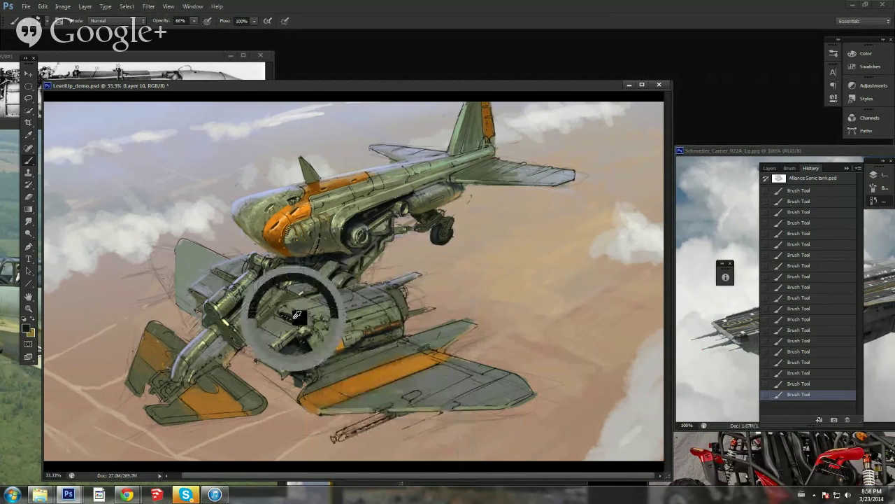
left_click(300, 316, "alt")
left_click(296, 315, "alt")
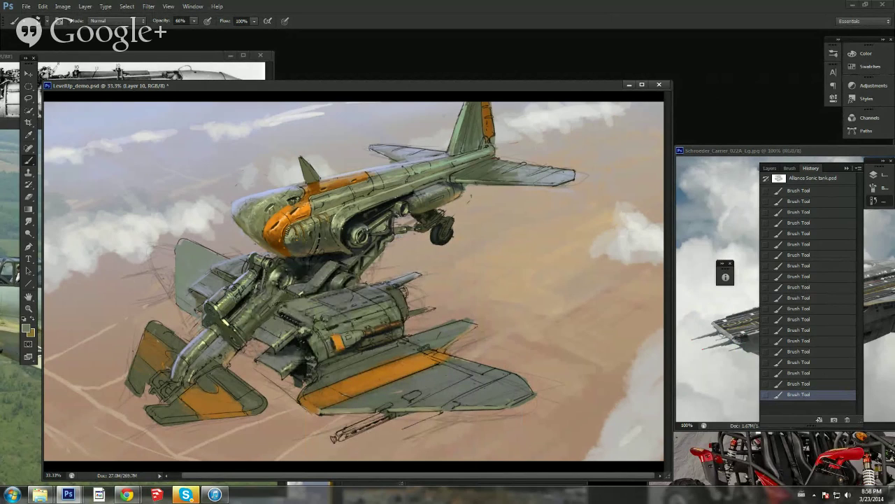
left_click_drag(295, 314, 309, 320)
left_click(305, 328, "alt")
left_click(297, 297, "alt")
left_click(305, 291, "alt")
left_click(316, 289, "alt")
Step: Resize the brush and paint the cylindrical arm above the disc with sampled green at 55% opacity
key("z")
mouse_move(356, 234)
left_mouse_down()
mouse_move(409, 259)
mouse_move(377, 285)
left_mouse_up()
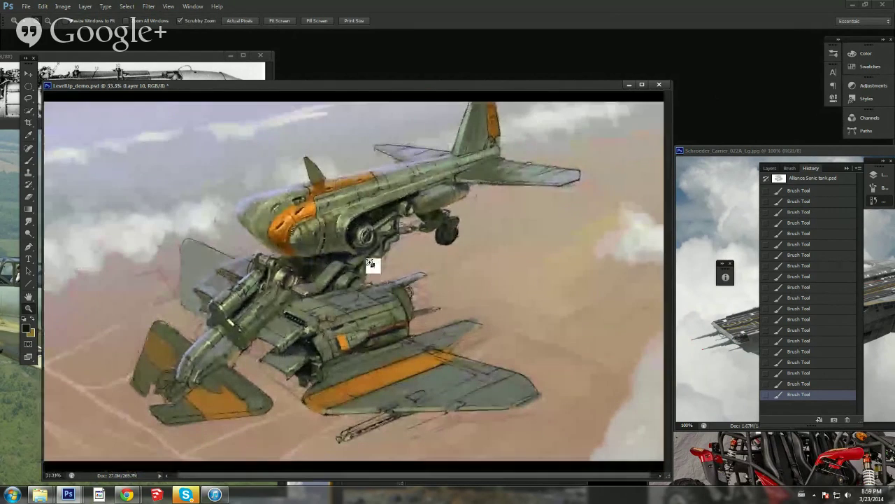
key("b")
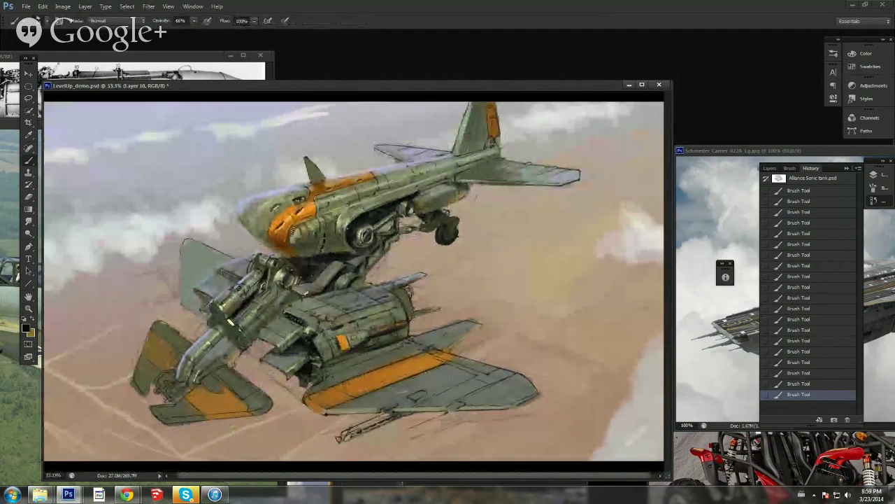
right_click(282, 288)
double_click(331, 293)
left_click_drag(219, 310, 230, 302, "alt")
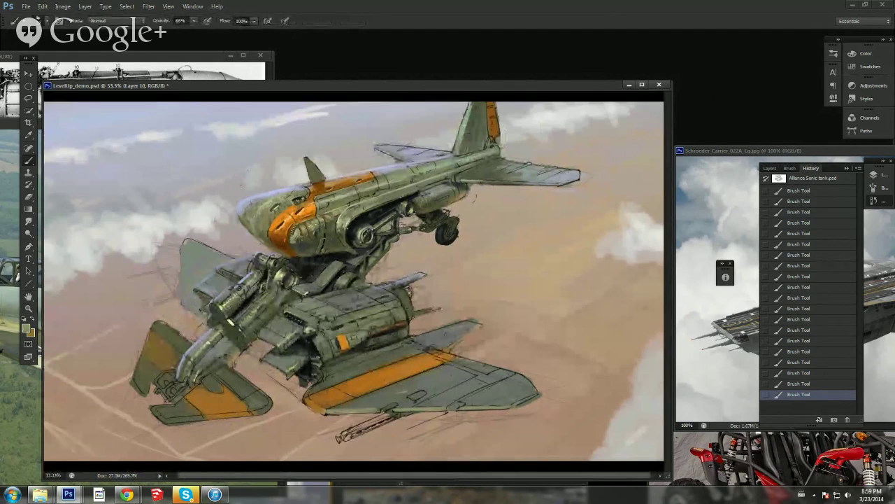
right_click(224, 305)
left_click(244, 254)
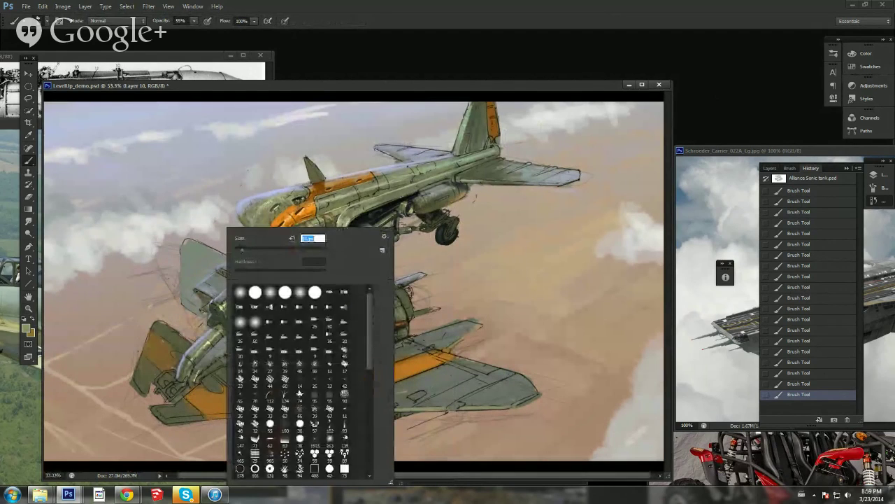
left_click(215, 314)
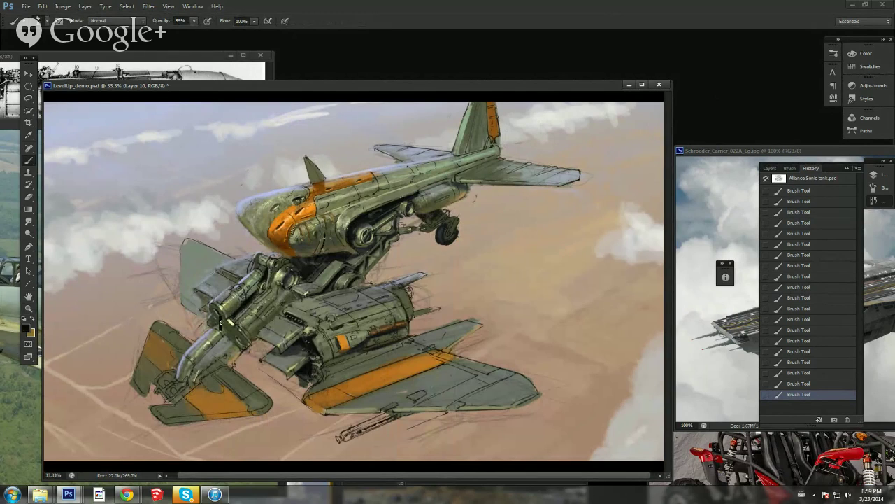
Step: Set the brush to 88% opacity and sample colours from the forearm, rear wing and lower-body flap to paint the arm area
key("8")
key("8")
left_click(209, 347, "alt")
left_click(202, 342, "alt")
left_click(201, 273, "alt")
left_click(261, 326, "alt")
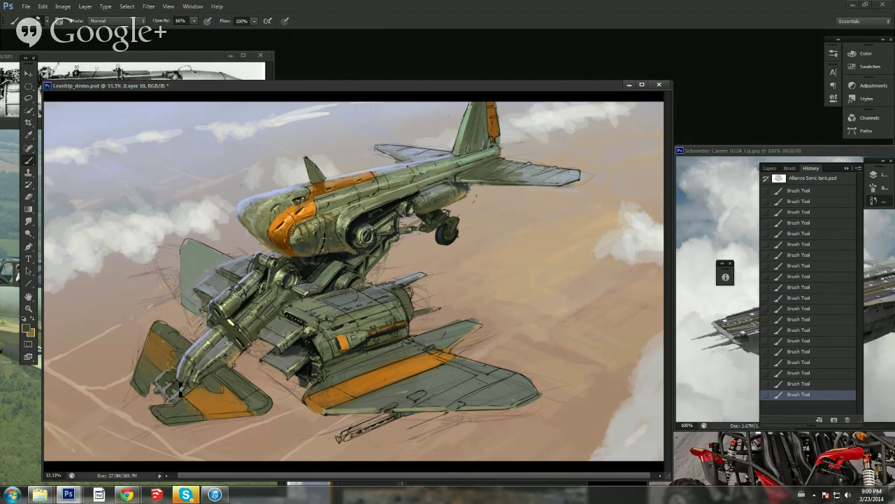
Step: Refine the forearm, its disc and the lower wing joint with sampled greens at 66% opacity, and save LevelUp_demo.psd
left_click(308, 339, "alt")
left_click(255, 331, "alt")
left_click(183, 382, "alt")
left_click(252, 340, "alt")
left_click(231, 311, "alt")
left_click(232, 316, "alt")
key("6")
left_click(211, 389, "alt")
key("ctrl+s")
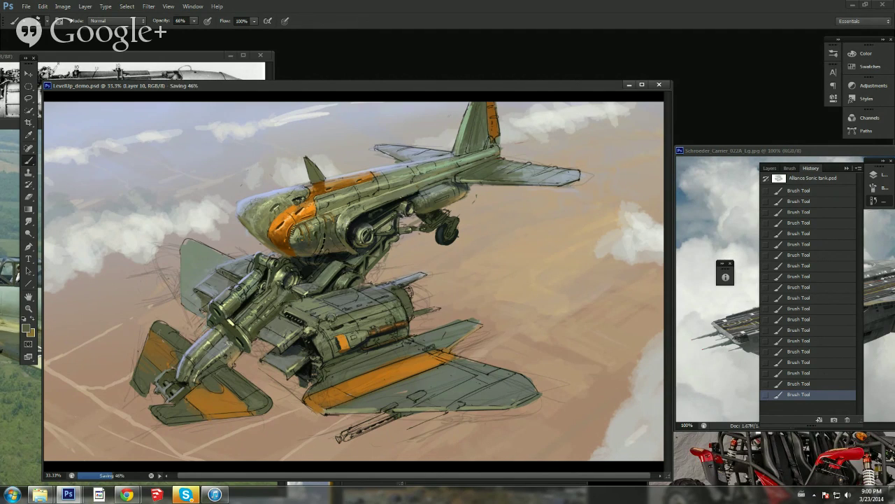
Step: Sample a pale blue and paint a highlight along the upper end of the cylindrical arm
key("alt")
left_click(250, 277, "alt")
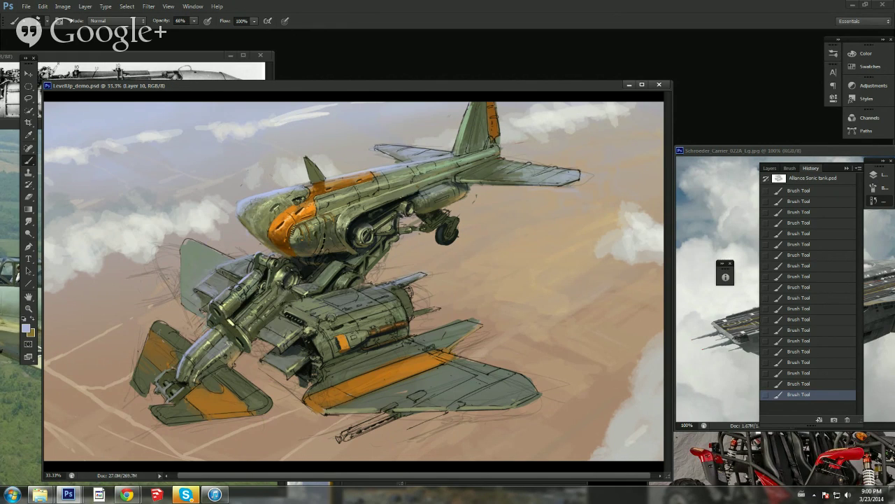
left_click_drag(249, 277, 254, 265)
Step: Sample a dark green, resize the brush and shade the lower body's upper front edge at 44% opacity
left_click(296, 294, "alt")
right_click(298, 297)
left_click(338, 250)
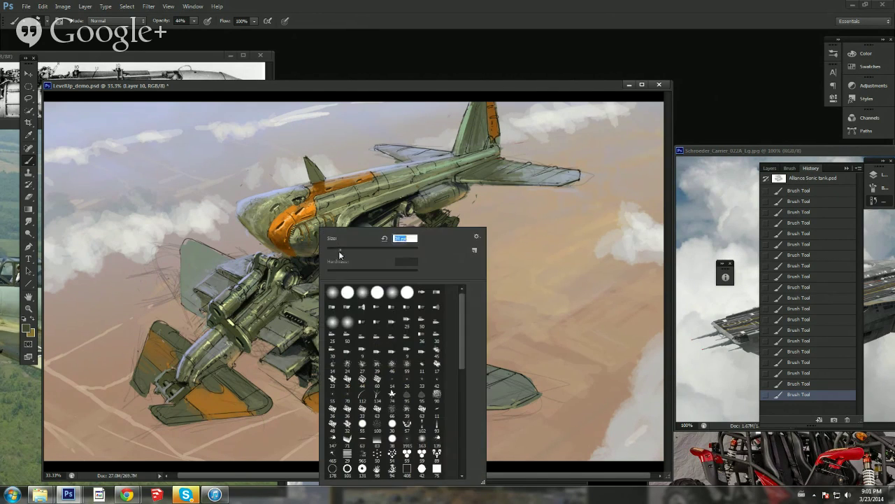
left_click(291, 312)
key("4")
key("4")
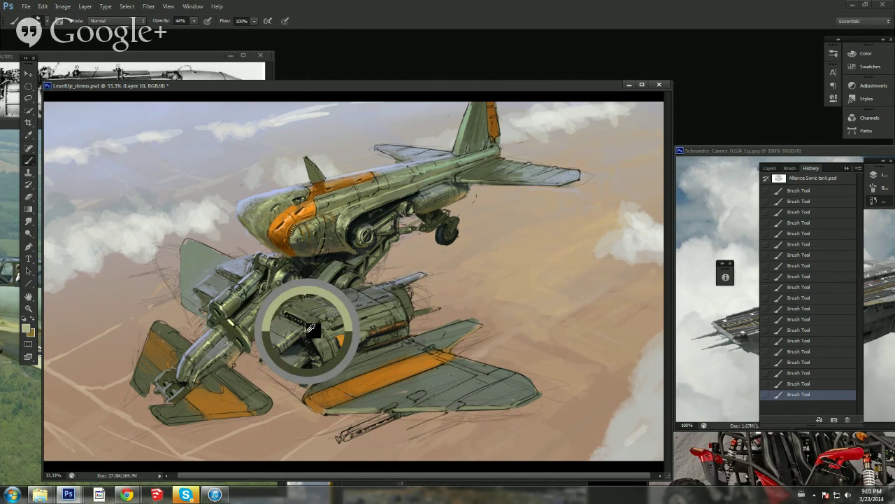
Step: Resize the brush, set its opacity to 66% and paint light green details on the front of the lower body
right_click(413, 232)
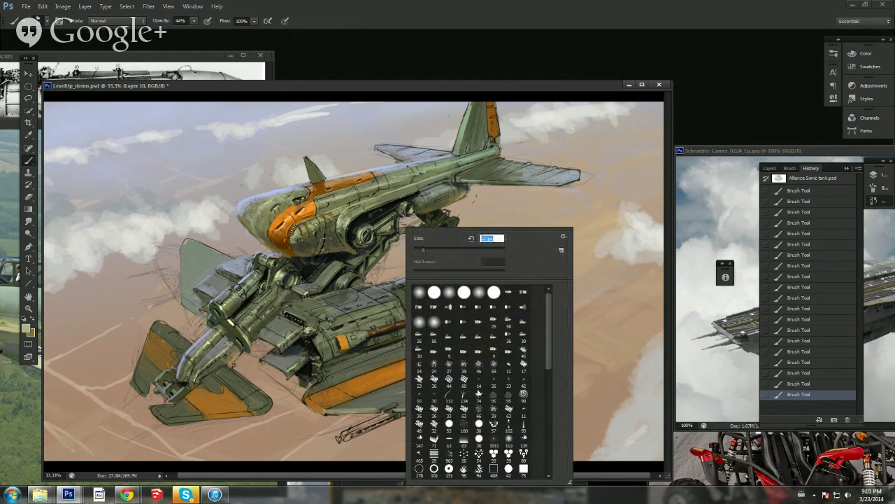
key("Return")
key("6")
key("6")
right_click(377, 256)
left_click_drag(396, 250, 392, 251)
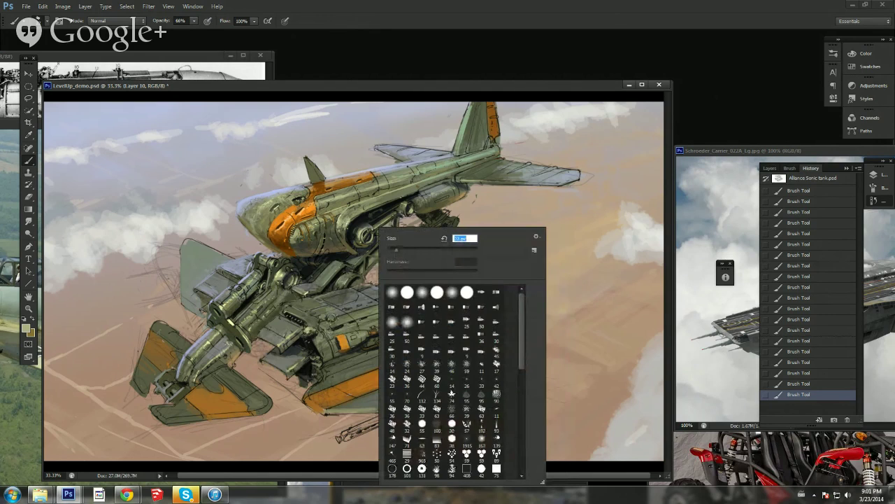
left_click(315, 343)
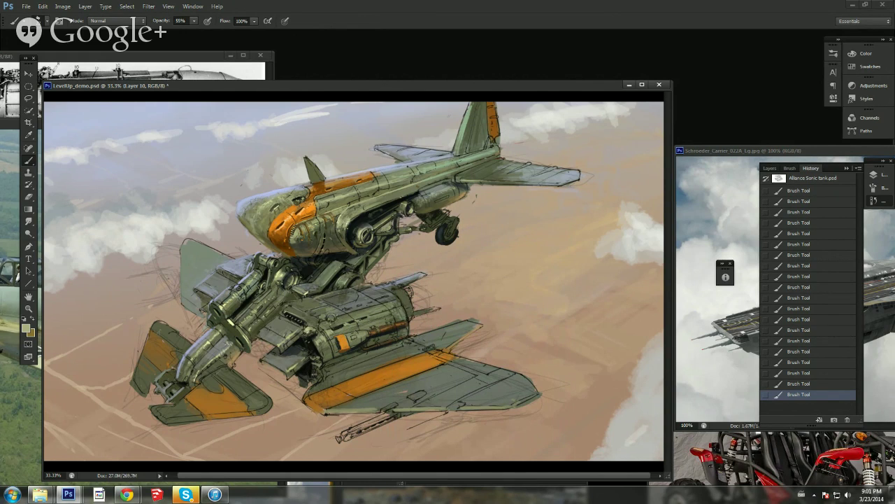
Step: Sample greens from the front flap and the lower body's side and paint over them at 44% opacity
left_click(260, 328, "alt")
left_click(342, 323, "alt")
key("4")
key("4")
Step: Resize the brush, shade the joint area under the fuselage with sampled dark tones at 22% opacity and save LevelUp_demo.psd
left_click(327, 280, "alt")
key("3")
key("3")
key("2")
right_click(357, 256)
left_click(379, 248)
left_click(339, 258, "alt")
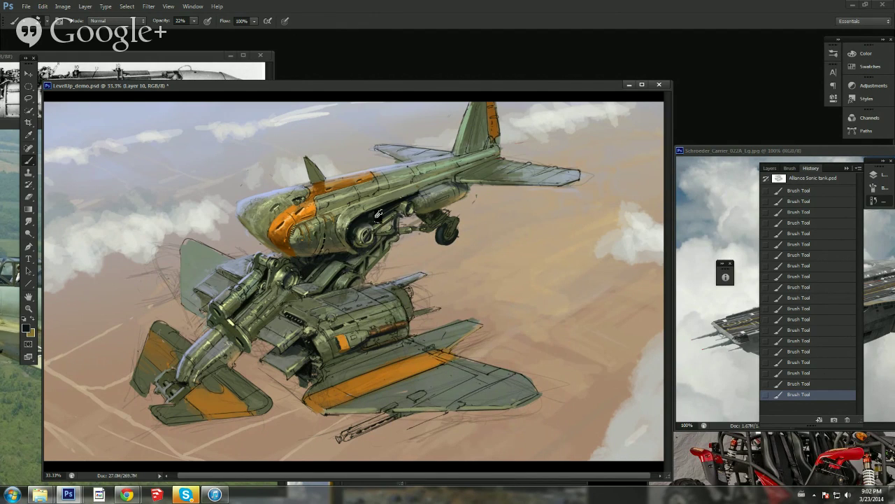
key("ctrl+s")
Step: Pick a grey-green as the foreground color, resize the brush and paint the lower body's upper front near the joint at 66% opacity
left_click(27, 327)
left_click(354, 294)
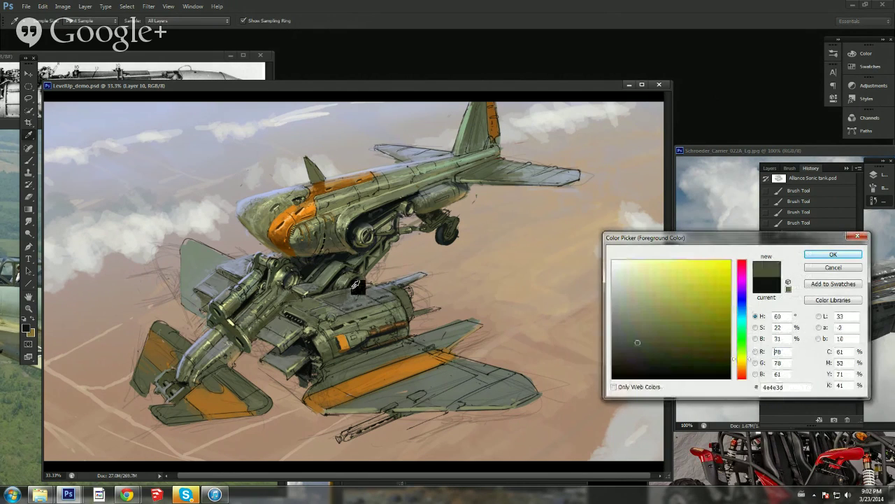
left_click(833, 254)
key("6")
key("8")
right_click(402, 249)
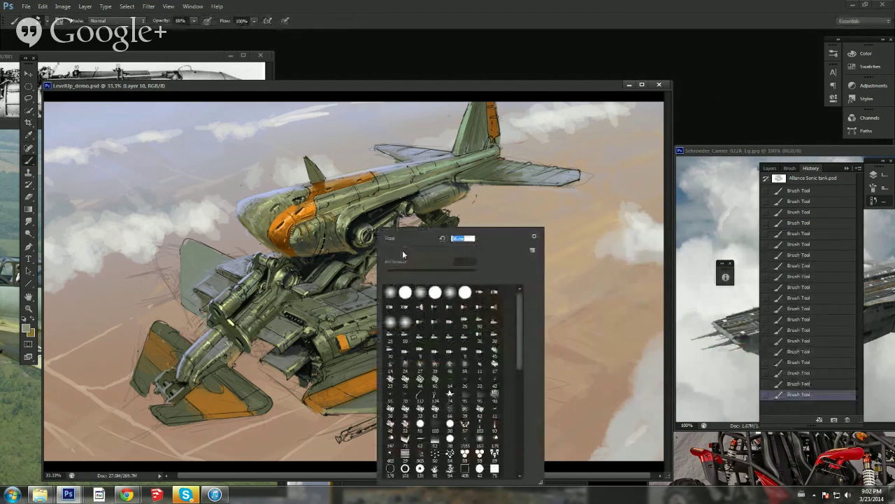
left_click(341, 295)
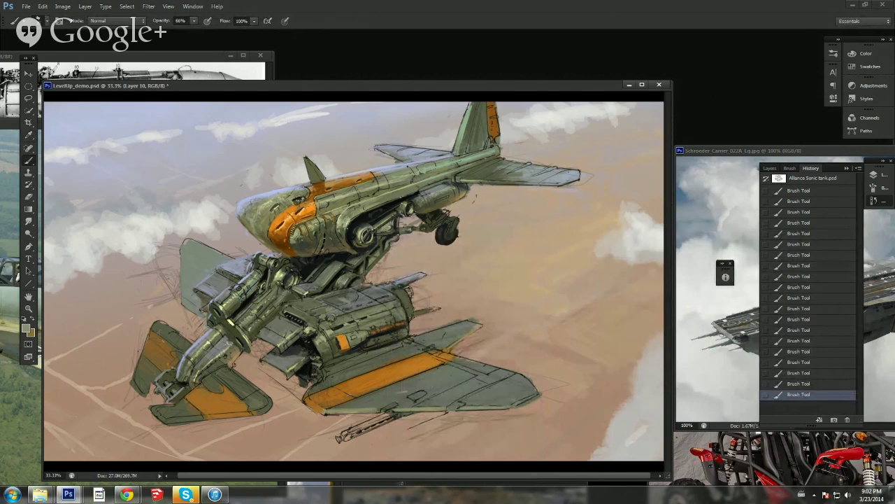
left_click_drag(334, 295, 338, 307)
Step: Set the brush opacity to 88%, resize it and paint sampled light green accents around the fuselage's round joint housing
key("8")
right_click(415, 251)
left_click(345, 247)
left_click_drag(360, 214, 351, 228)
left_click(347, 223, "alt")
right_click(352, 220)
left_click(393, 231)
left_click(361, 214)
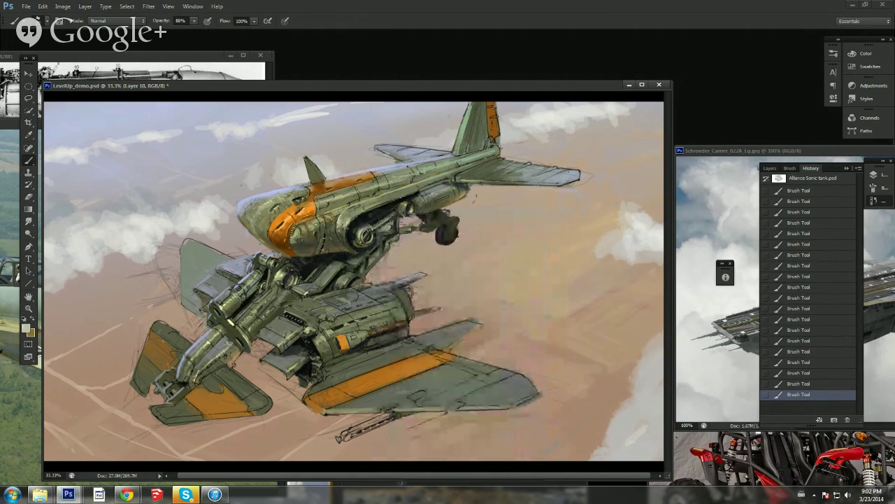
Step: Create a new layer and choose a very pale cream as the foreground color, starting from the nose's green
key("ctrl+shift+n")
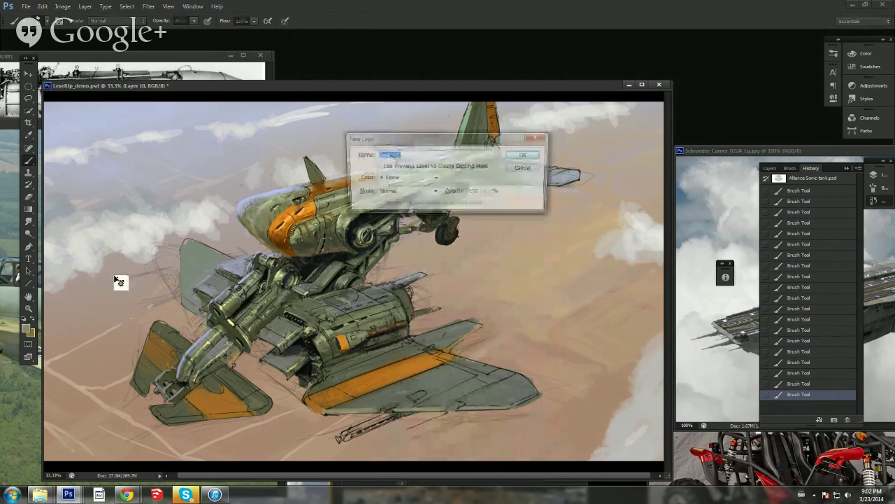
key("Return")
left_click(28, 328)
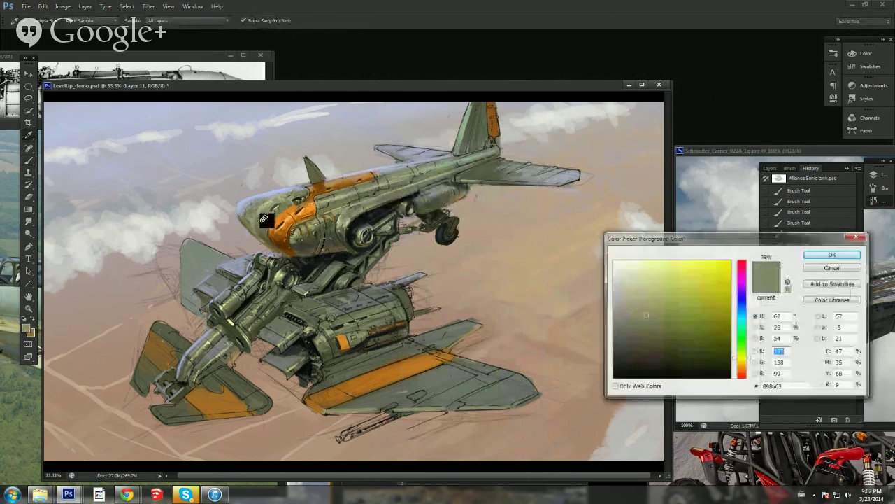
left_click(270, 203)
left_click_drag(645, 290, 624, 246)
left_click(833, 254)
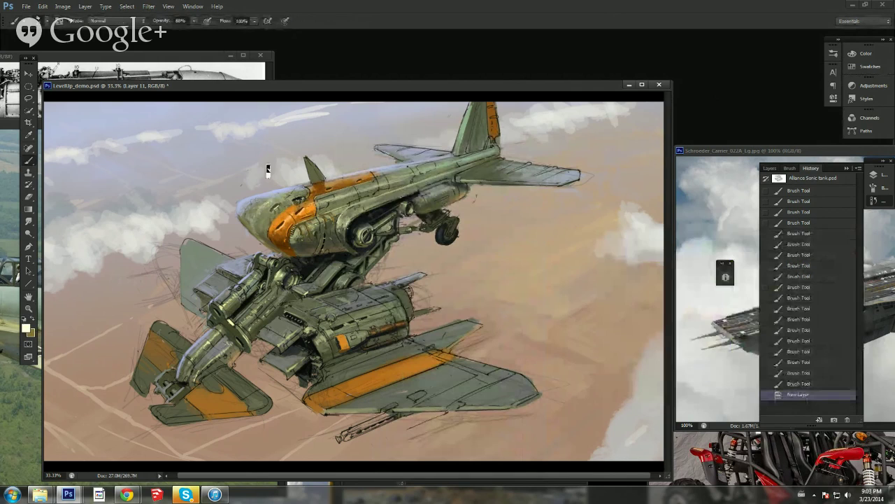
Step: Adjust the brush size, set opacity to 90% and dot a row of pale highlights along the nose's panel line
right_click(284, 199)
left_click(300, 209)
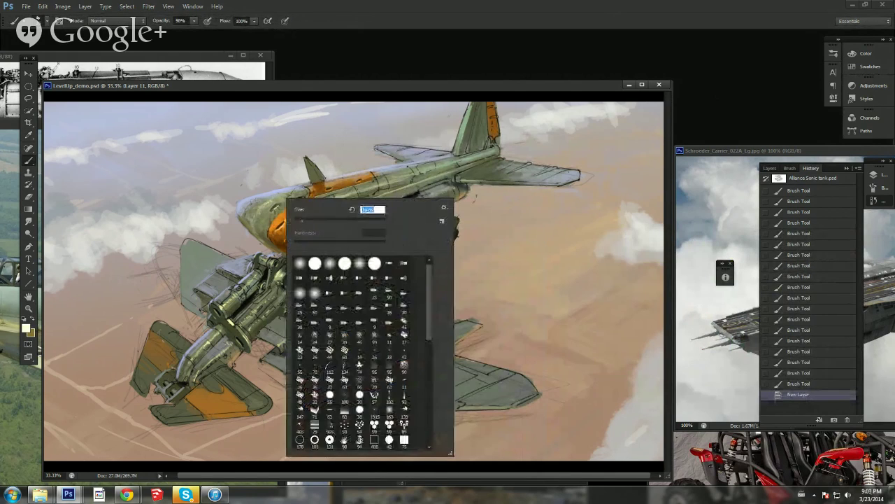
key("Return")
key("9")
left_click(262, 218)
left_click(262, 214)
left_click(262, 209)
left_click(264, 206)
left_click(266, 205)
left_click(268, 203)
left_click(271, 200)
left_click(273, 199)
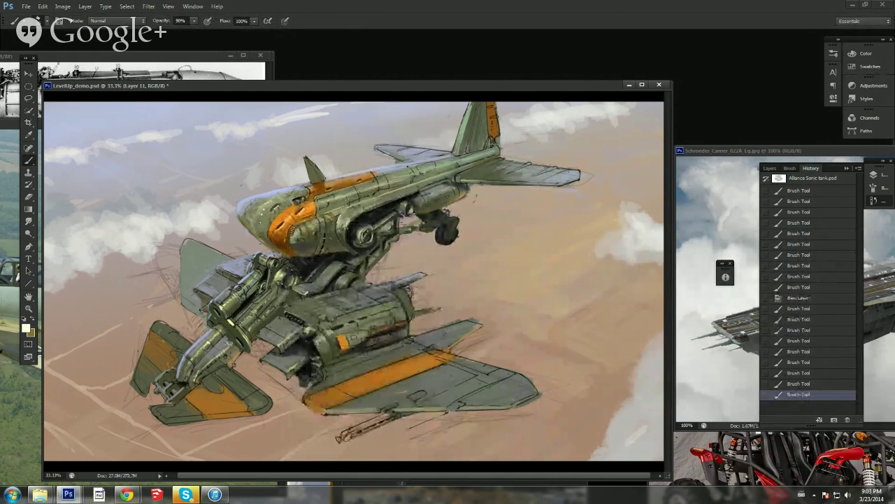
Step: Add a second row of pale highlight dots on the nose and resize the brush for the marks near the cockpit
left_click(271, 215)
left_click(270, 212)
left_click(270, 208)
left_click(269, 204)
right_click(317, 216)
left_click(329, 236)
left_click(281, 195)
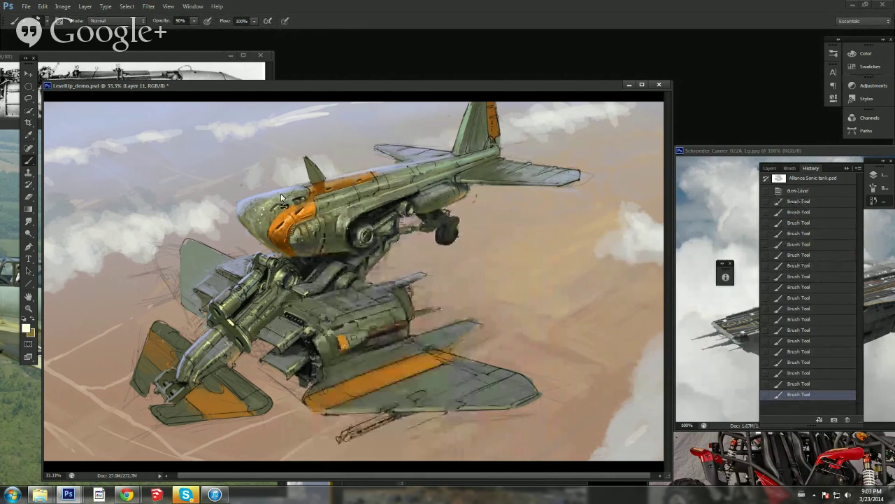
left_click(280, 196)
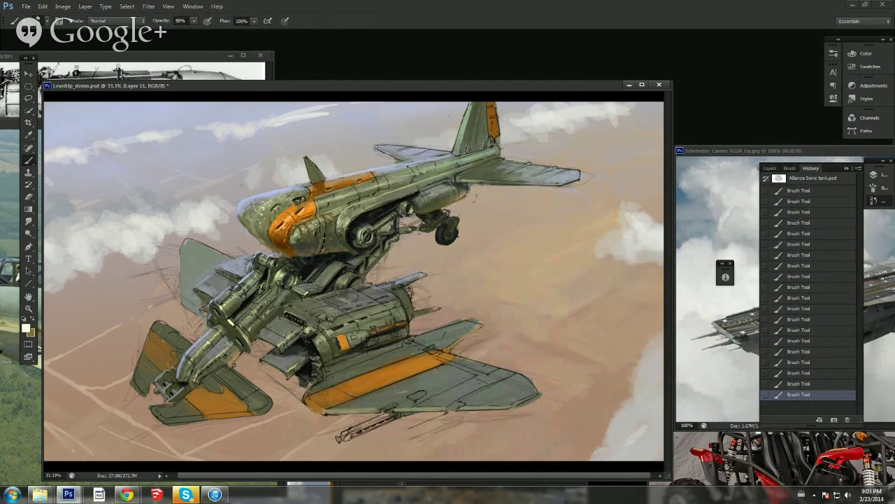
right_click(280, 201)
left_click(297, 224)
key("Return")
Step: Soften the pale highlights on the nose and along the fuselage's top edge with a resized Eraser at 22% opacity
key("e")
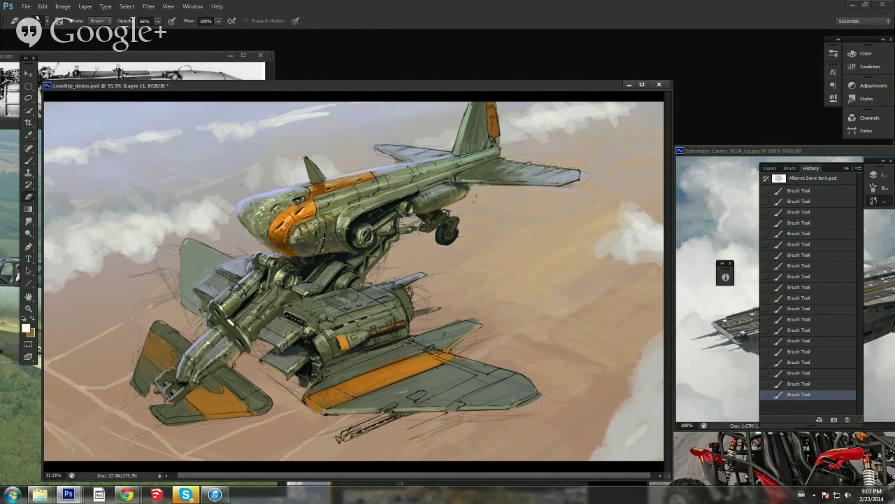
right_click(291, 188)
left_click_drag(327, 212, 341, 213)
left_click(266, 159)
left_click_drag(266, 159, 269, 183)
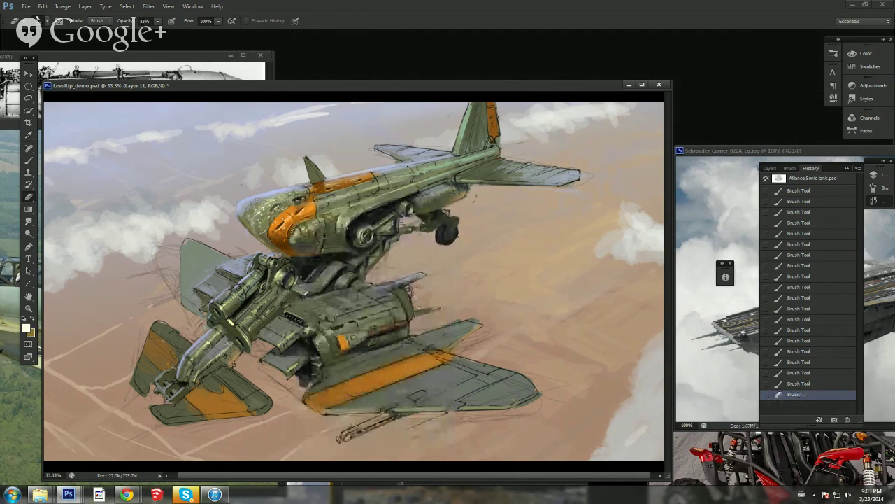
key("2")
key("2")
mouse_move(256, 222)
left_mouse_down()
mouse_move(272, 172)
mouse_move(246, 185)
left_mouse_up()
left_click_drag(254, 174, 264, 188)
mouse_move(270, 171)
left_mouse_down()
mouse_move(262, 193)
mouse_move(273, 190)
left_mouse_up()
left_click_drag(276, 199, 293, 187)
left_click_drag(294, 190, 302, 181)
left_click_drag(301, 180, 270, 224)
mouse_move(280, 226)
left_mouse_down()
mouse_move(300, 226)
mouse_move(266, 234)
left_mouse_up()
left_click_drag(280, 210, 297, 199)
left_click_drag(308, 190, 391, 163)
left_click_drag(390, 163, 377, 171)
Step: Choose a very pale blue based on the nose's sky-lit edge and paint highlights along the nose's front and top with the Brush
key("b")
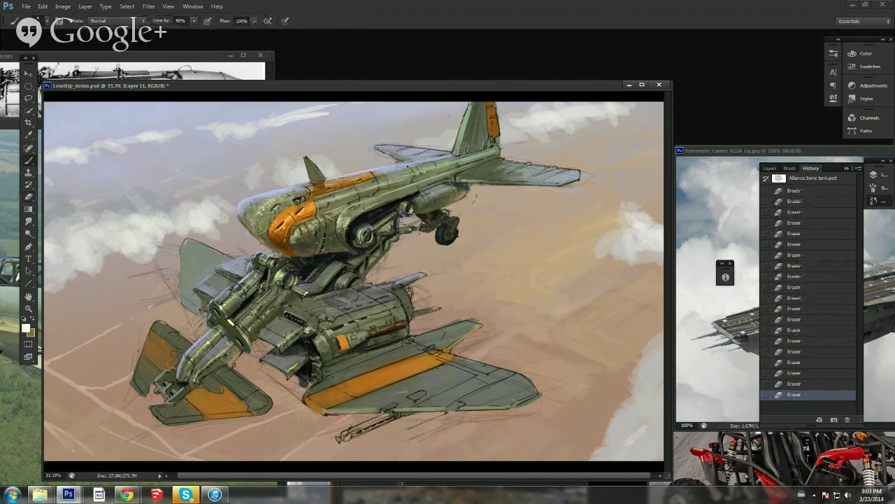
left_click(26, 327)
left_click(269, 192)
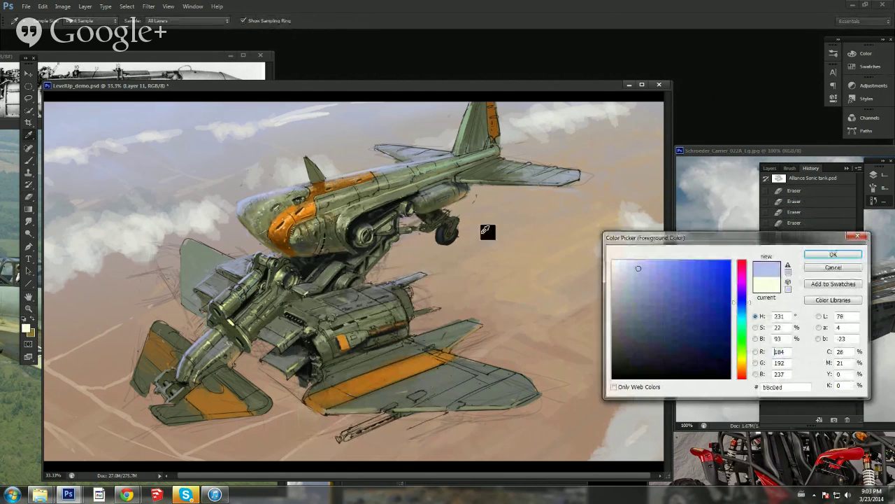
left_click(629, 260)
left_click(830, 255)
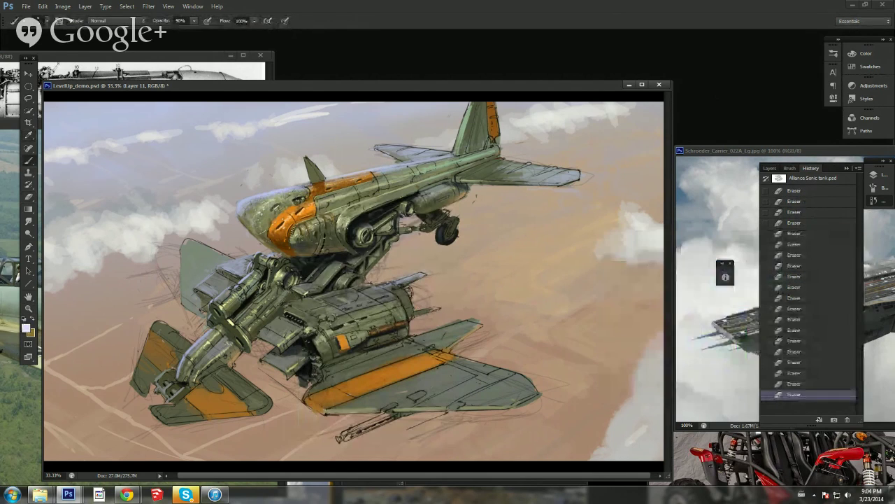
mouse_move(242, 200)
left_mouse_down()
mouse_move(263, 193)
mouse_move(240, 213)
left_mouse_up()
left_click_drag(273, 188, 269, 196)
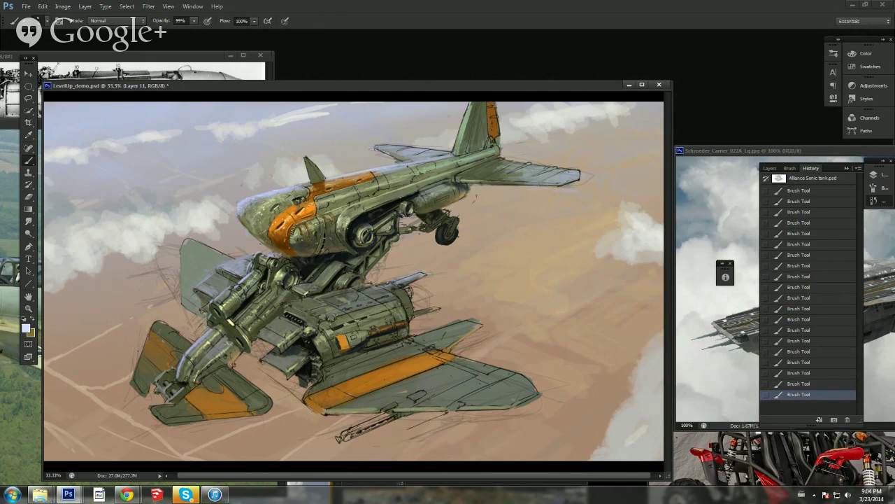
Step: Resize the brush and paint light accents along the fuselage's side behind the orange stripe at 99% opacity
right_click(370, 181)
left_click(387, 209)
left_click(347, 194)
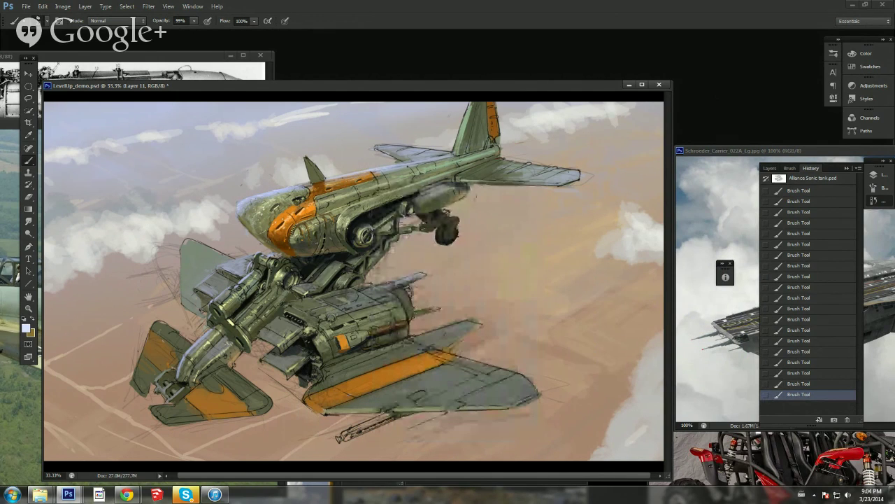
right_click(341, 201)
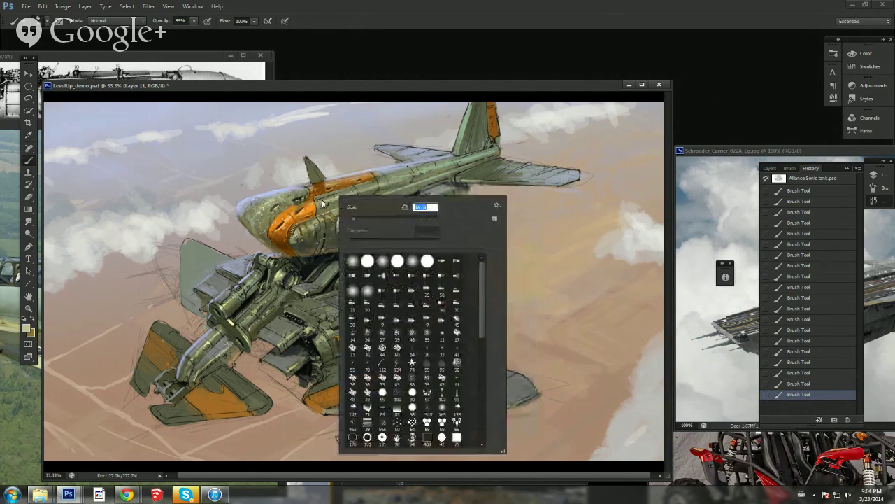
key("Escape")
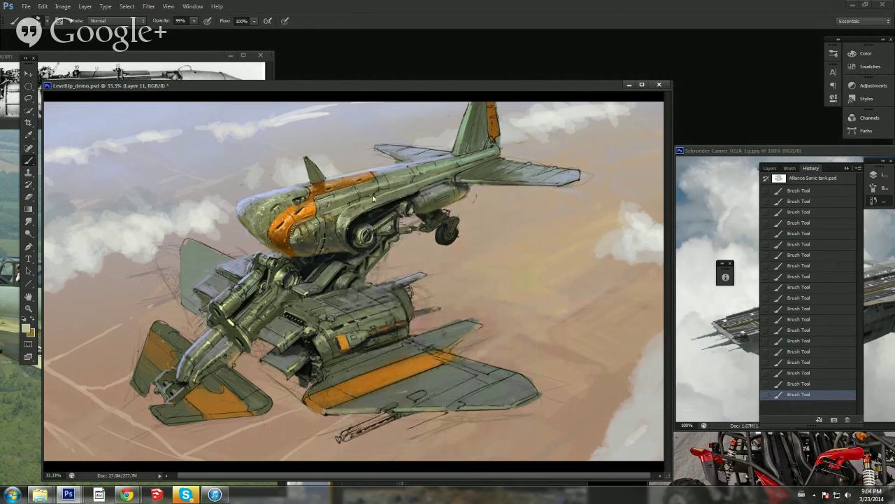
left_click_drag(379, 191, 413, 182)
Step: Sample tones from the arm and the large lower wing, paint over the gun beneath that wing and save LevelUp_demo.psd
left_click(241, 336, "alt")
left_click(183, 385, "alt")
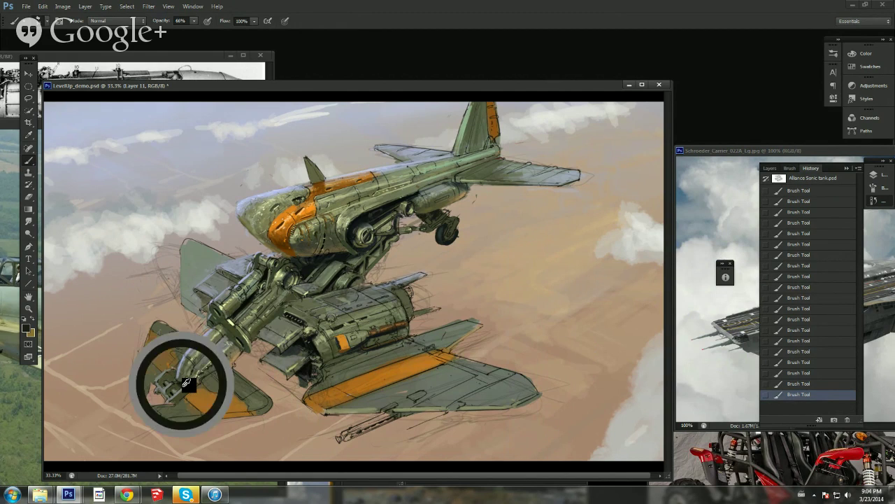
left_click(426, 362, "alt")
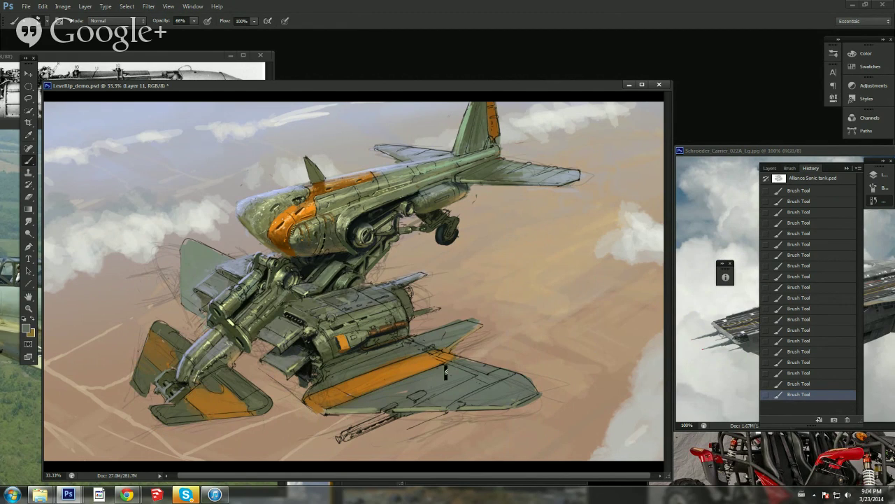
left_click(391, 417, "alt")
left_click_drag(389, 421, 359, 433)
key("ctrl+s")
Step: Select Layer 8, sample a dark tone from the lower body and fill in the gun beneath the large lower wing
left_click(266, 272, "alt")
left_click(269, 257, "alt")
left_click(874, 175)
left_click(803, 279)
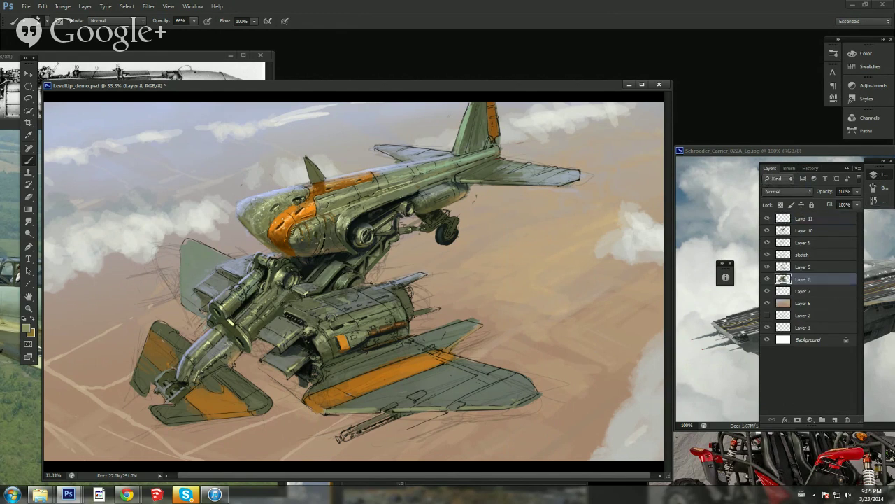
left_click(356, 348, "alt")
mouse_move(350, 436)
left_mouse_down()
mouse_move(391, 421)
mouse_move(341, 443)
left_mouse_up()
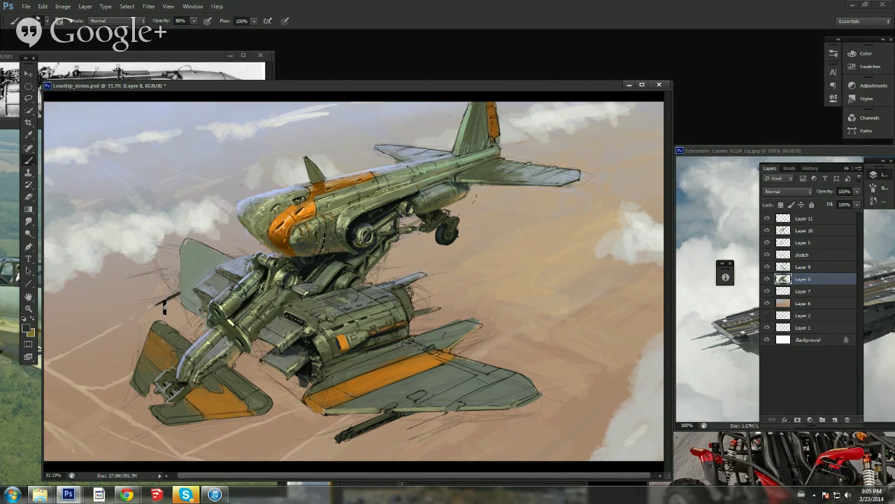
Step: Paint a dark gun barrel projecting past the far wing and set the foreground color to blue-grey 5b5f6d
left_click_drag(156, 305, 182, 301)
left_click(25, 330)
left_click(201, 279)
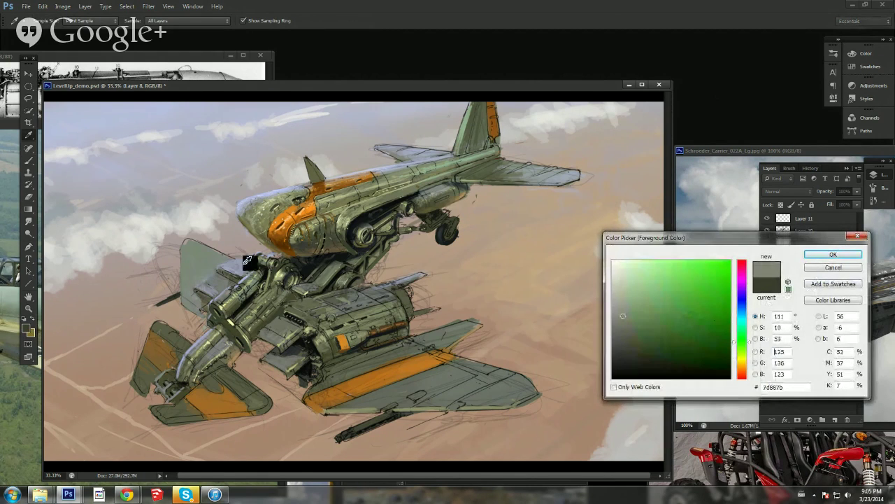
left_click(239, 266)
left_click(631, 328)
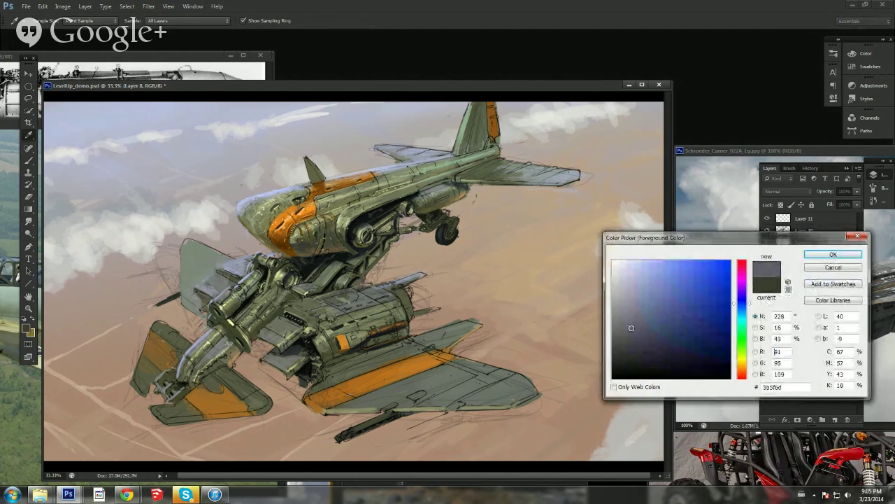
left_click(831, 254)
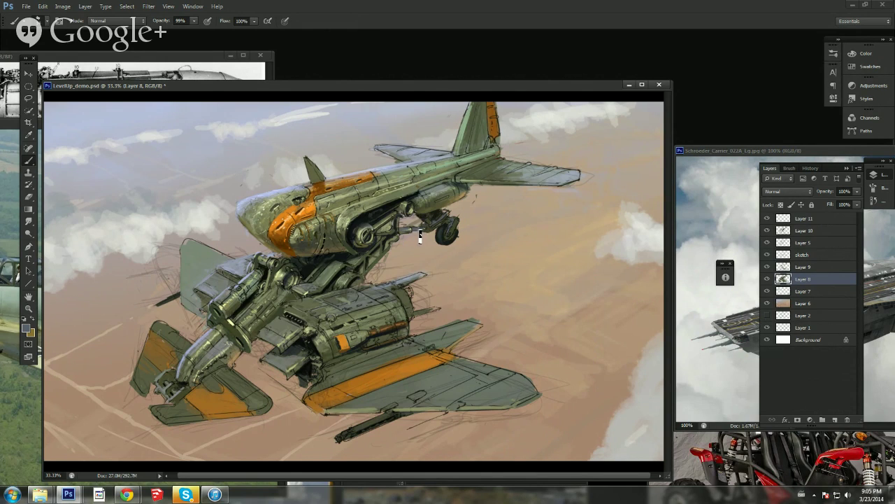
Step: Sample black and shade the recess behind the fuselage's round joint at 33% opacity, switching from Layer 8 to Layer 11
left_click(396, 201, "alt")
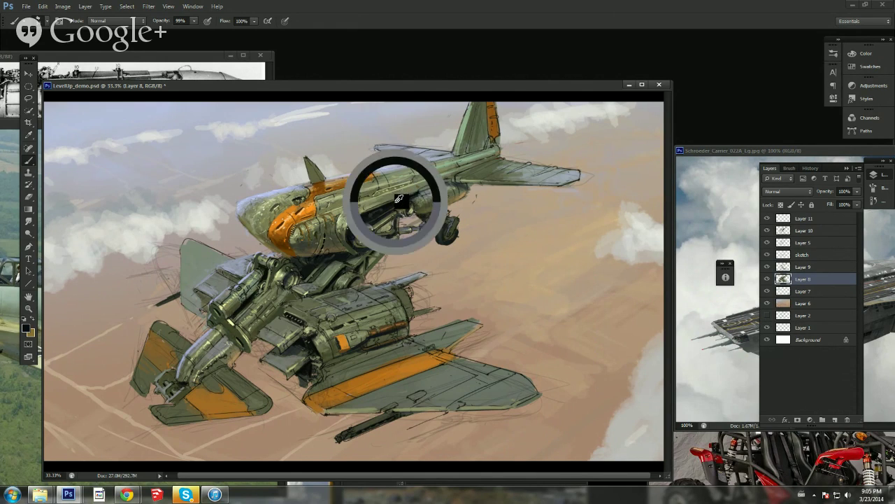
right_click(400, 212)
left_click(391, 202)
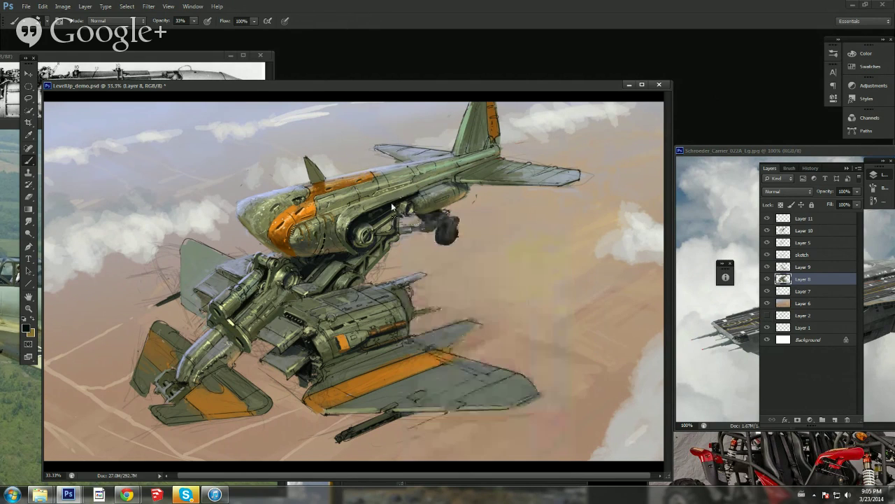
left_click(809, 218)
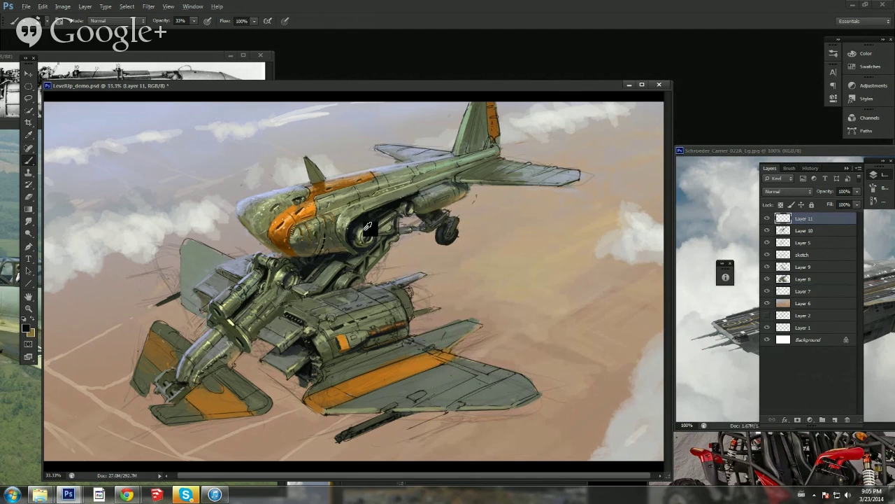
left_click_drag(364, 245, 387, 221)
right_click(388, 210)
key("Escape")
Step: Sample tones from the joint and the lower body's top and paint over the lower body's front edge
left_click(347, 297, "alt")
left_click(349, 279, "alt")
left_click(388, 284, "alt")
left_click_drag(335, 326, 308, 331)
Step: Set the brush opacity to 88%, adjust its size and paint pale yellow-green highlights on the lower body's upper surface
key("8")
key("8")
right_click(372, 302)
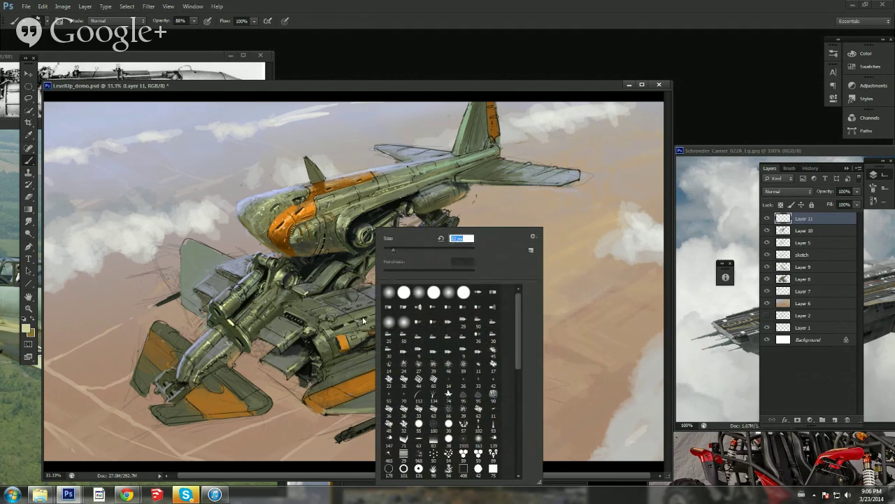
left_click(366, 319)
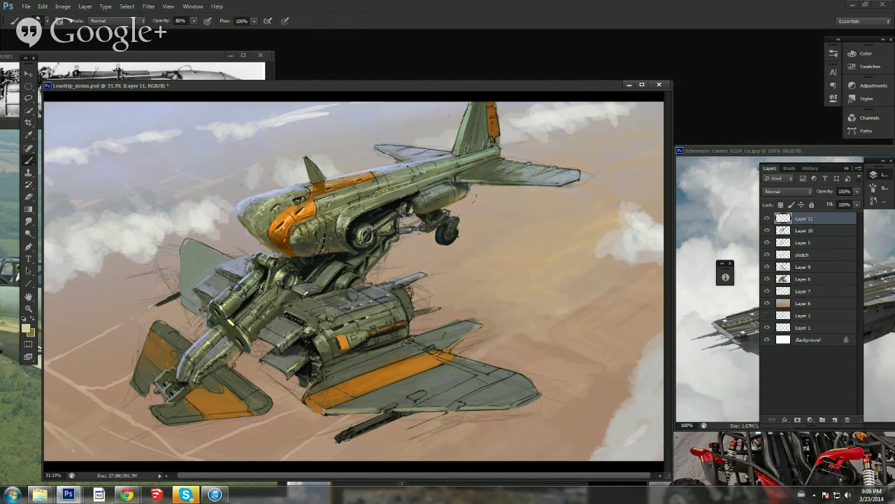
right_click(423, 254)
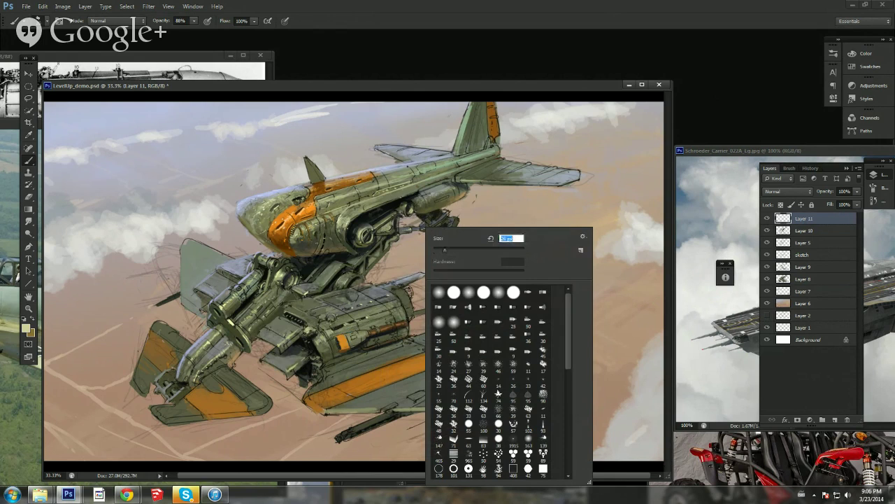
left_click(346, 316)
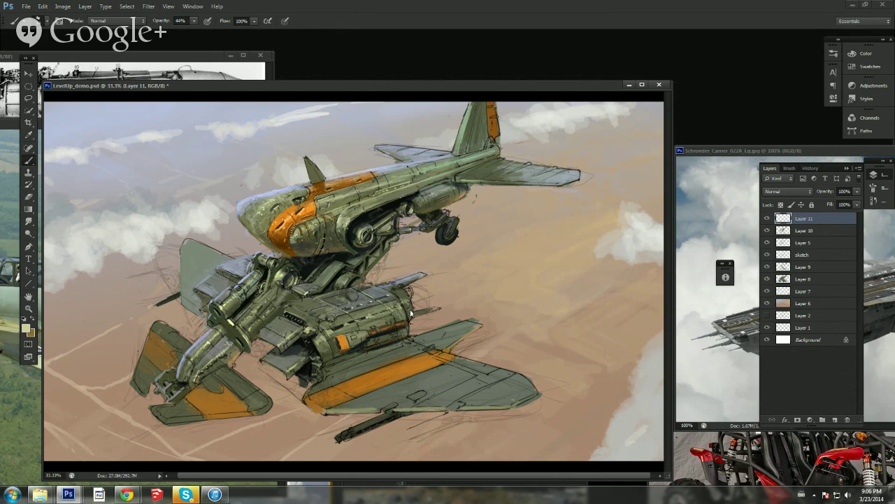
Step: Set the foreground color to dark grey 3d3d3a and block in the lower body's rounded rear end
left_click(27, 328)
left_click_drag(638, 345, 620, 348)
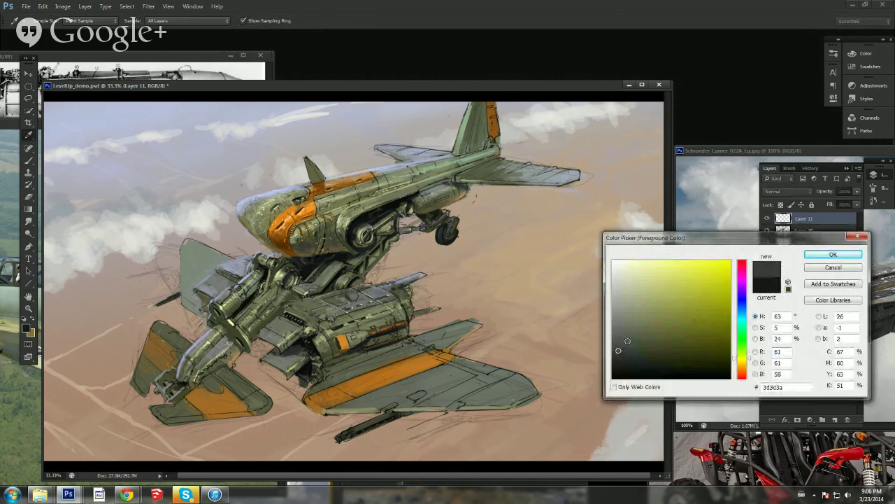
left_click(824, 254)
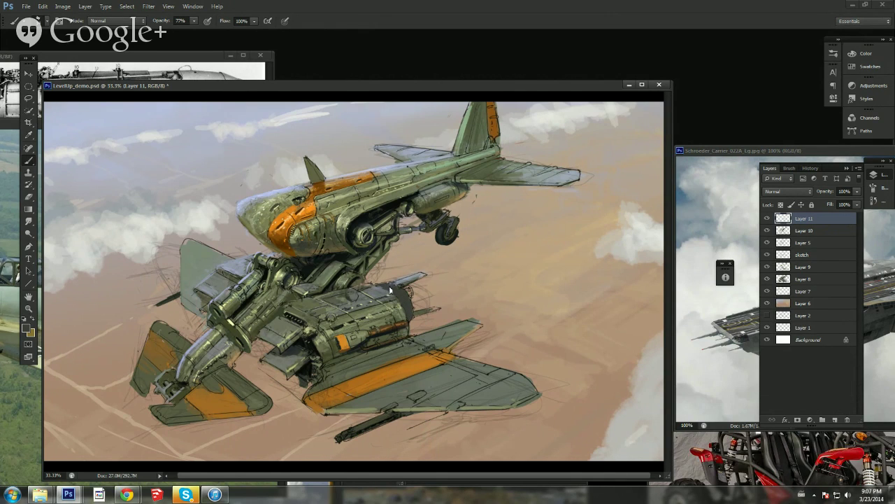
Step: Sample tones around the lower body's rear end, set the foreground color to blue-grey 5e6468 and paint over that area
left_click(378, 290, "alt")
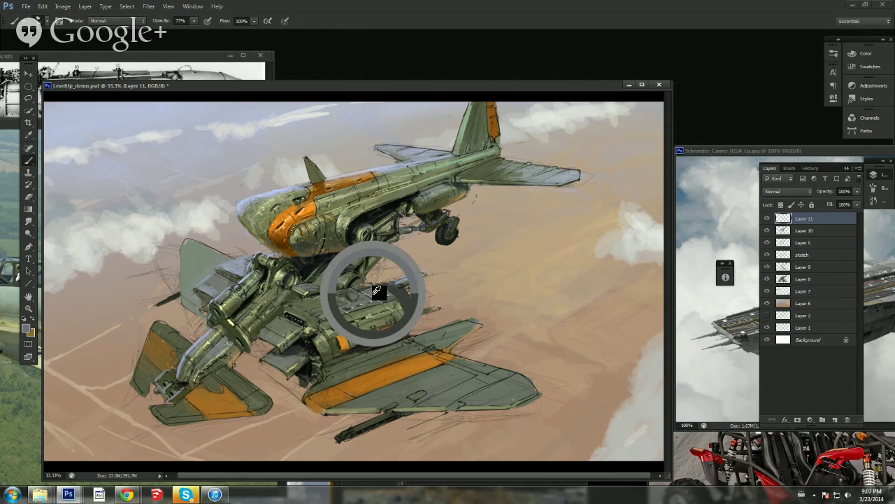
left_click(24, 324)
left_click(420, 293)
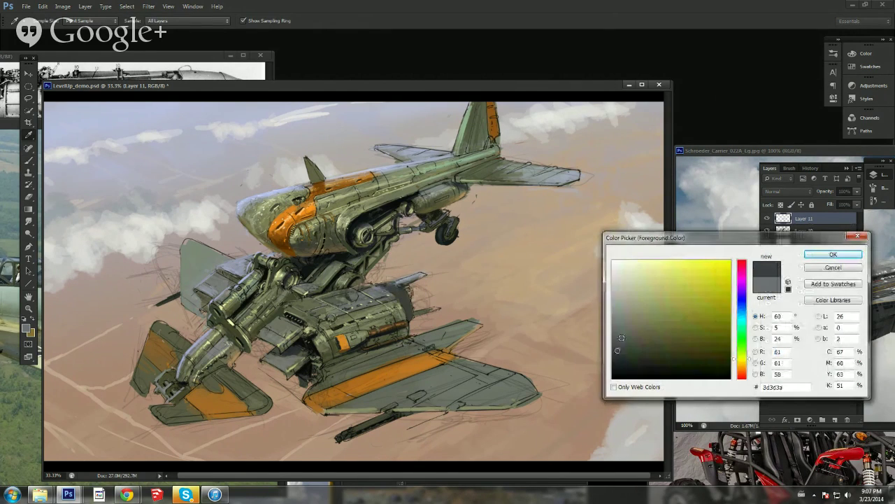
left_click(623, 330)
left_click(742, 310)
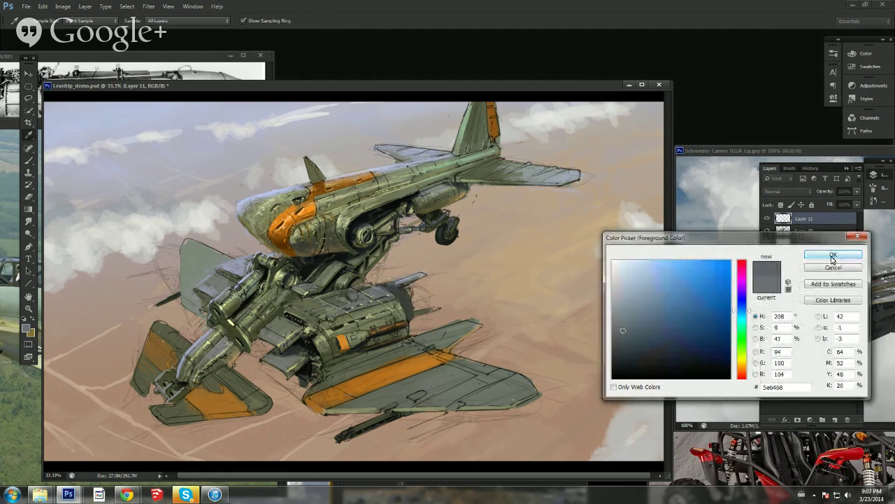
left_click(832, 256)
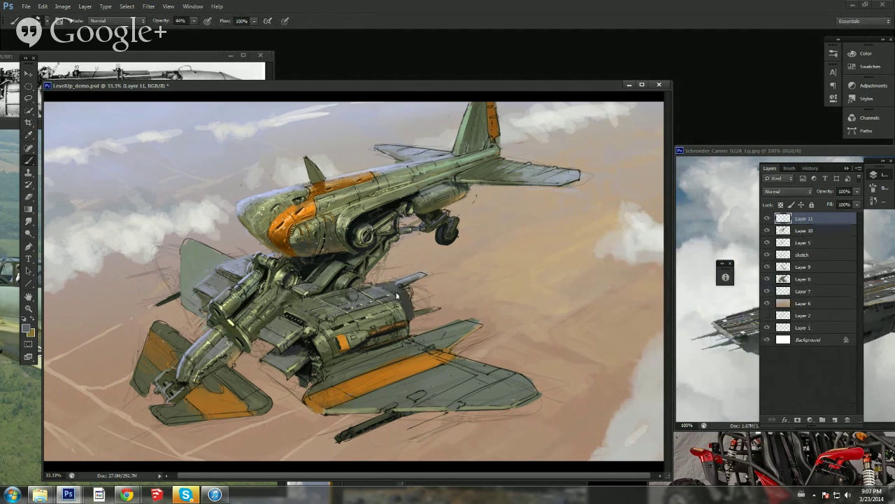
Step: Sample the rear end's dark grey, darken the foreground color to near-black and paint shadows into the lower body's rear opening
left_click(403, 300, "alt")
left_click(28, 328)
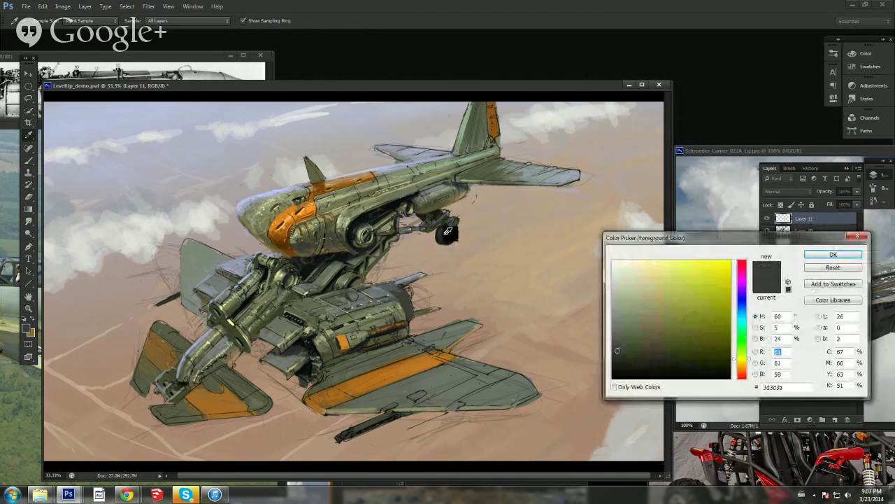
left_click(451, 229)
left_click(407, 307)
left_click_drag(636, 361, 642, 363)
left_click(833, 254)
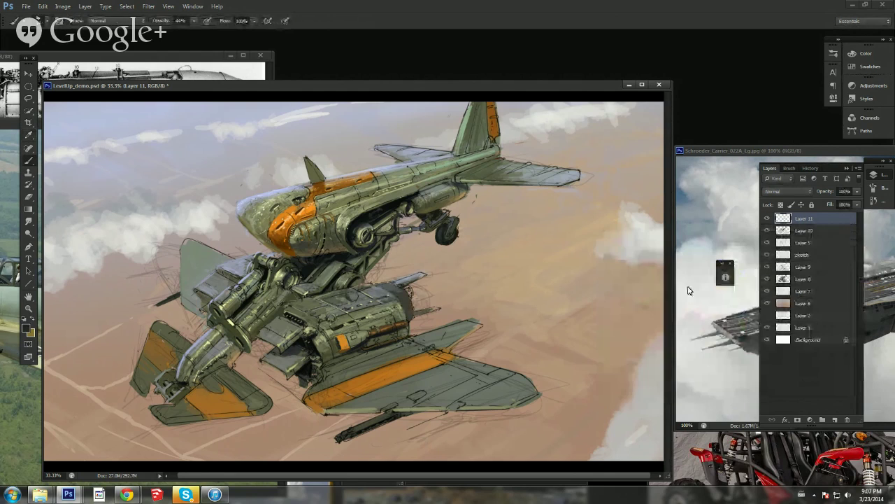
key("b")
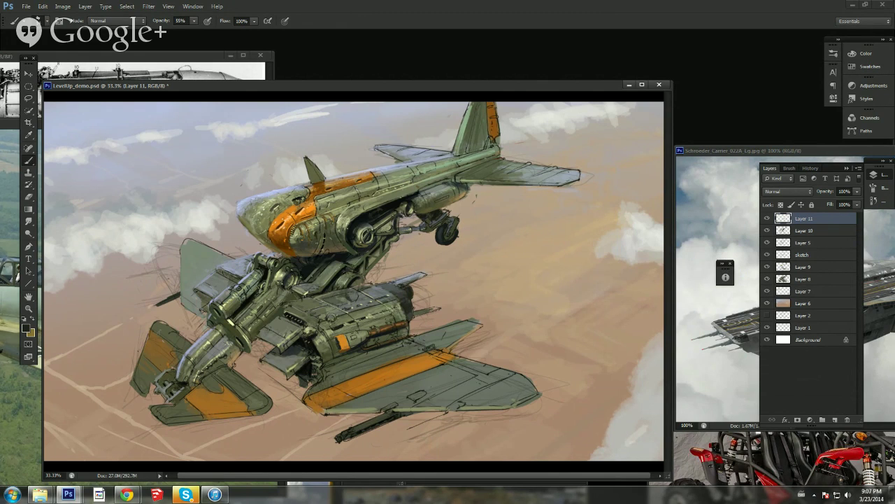
Step: Lighten the foreground color to a pale grey-green and paint highlights on the barrels projecting behind the lower body
left_click(25, 327)
left_click(399, 298)
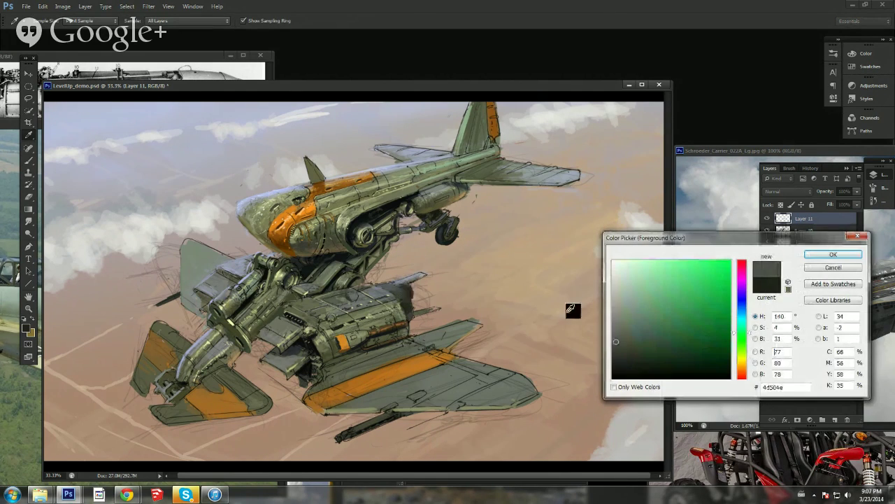
left_click_drag(621, 331, 620, 296)
left_click(833, 254)
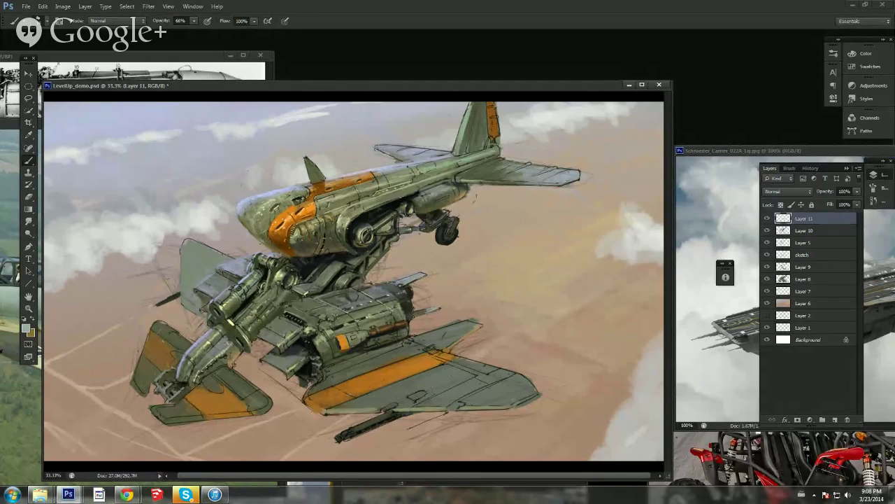
Step: Sample green tones along the upper side of the fuselage and retouch its panels
left_click(399, 162, "alt")
left_click(397, 170, "alt")
left_click(340, 196, "alt")
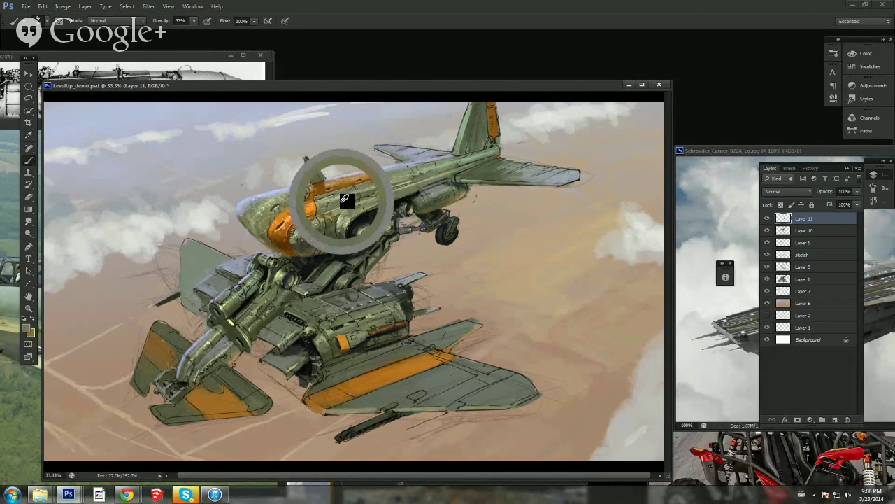
Step: Paint the lower end of the orange nose stripe in sampled brown at 99% opacity and darken the foreground color to 291500
left_click(291, 243, "alt")
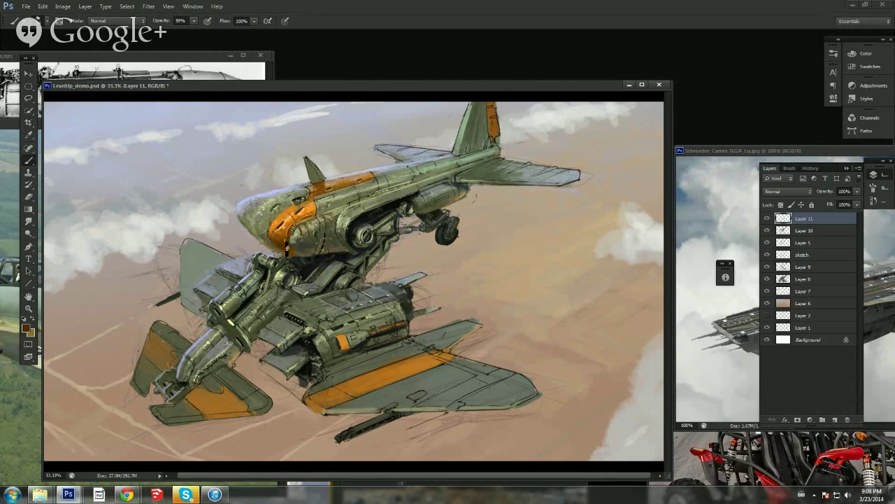
key("9")
key("9")
mouse_move(292, 250)
left_mouse_down()
mouse_move(282, 242)
mouse_move(285, 253)
left_mouse_up()
left_click(28, 328)
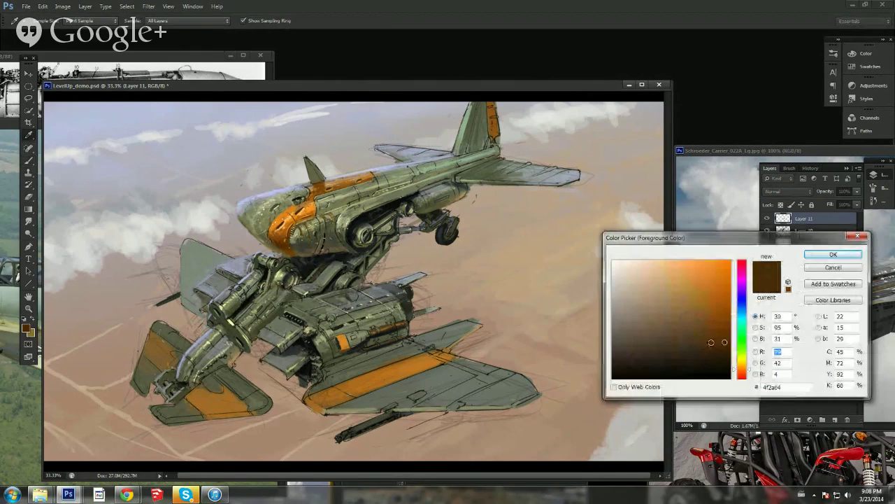
left_click_drag(723, 350, 732, 361)
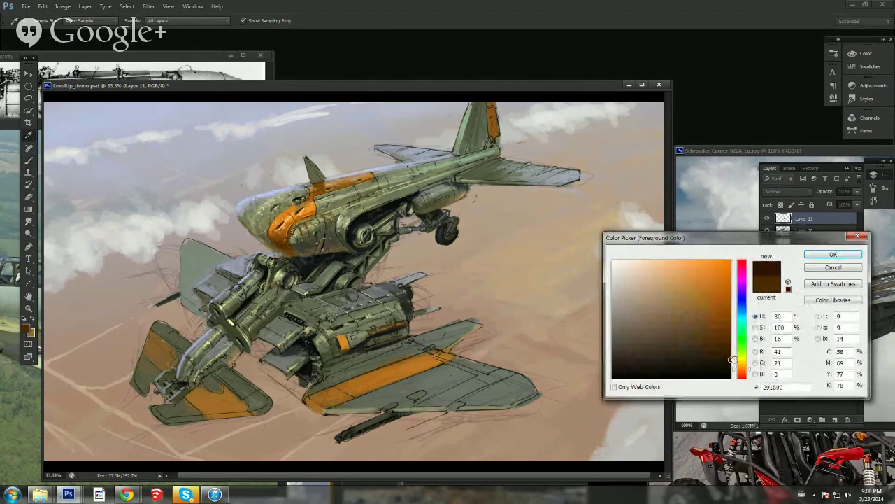
left_click(832, 255)
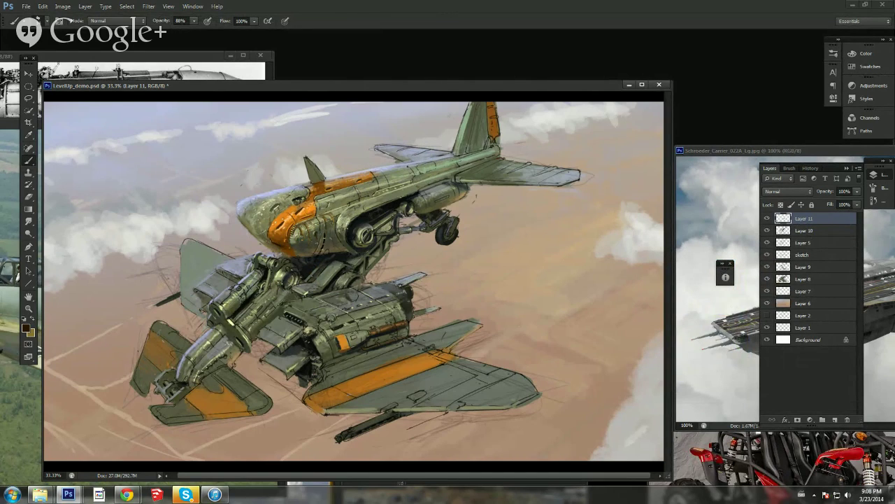
Step: Sample tones from the nose, stripe and joint recess and paint a thin dark barrel projecting beneath the nose at 88% opacity
left_click(271, 226, "alt")
left_click(284, 233, "alt")
left_click(357, 224, "alt")
left_click(283, 236, "alt")
left_click(319, 259, "alt")
left_click_drag(247, 251, 273, 245)
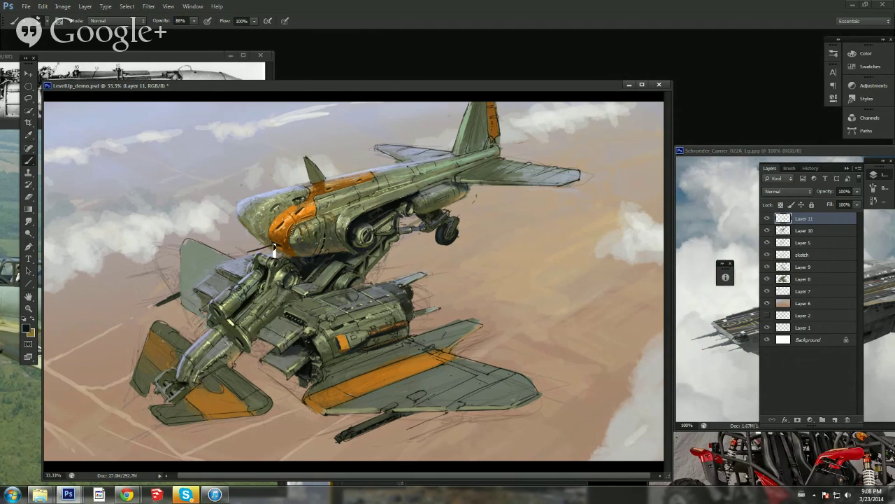